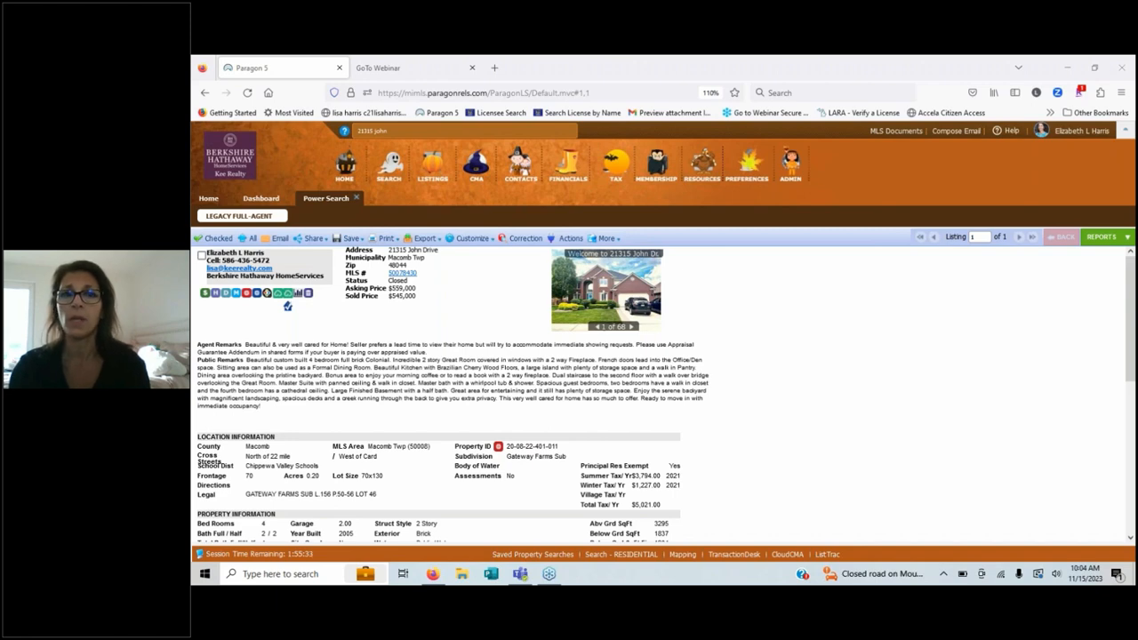
Step: Check listing-search help and quick-search suggestions, then go back to the Paragon home page
click(408, 133)
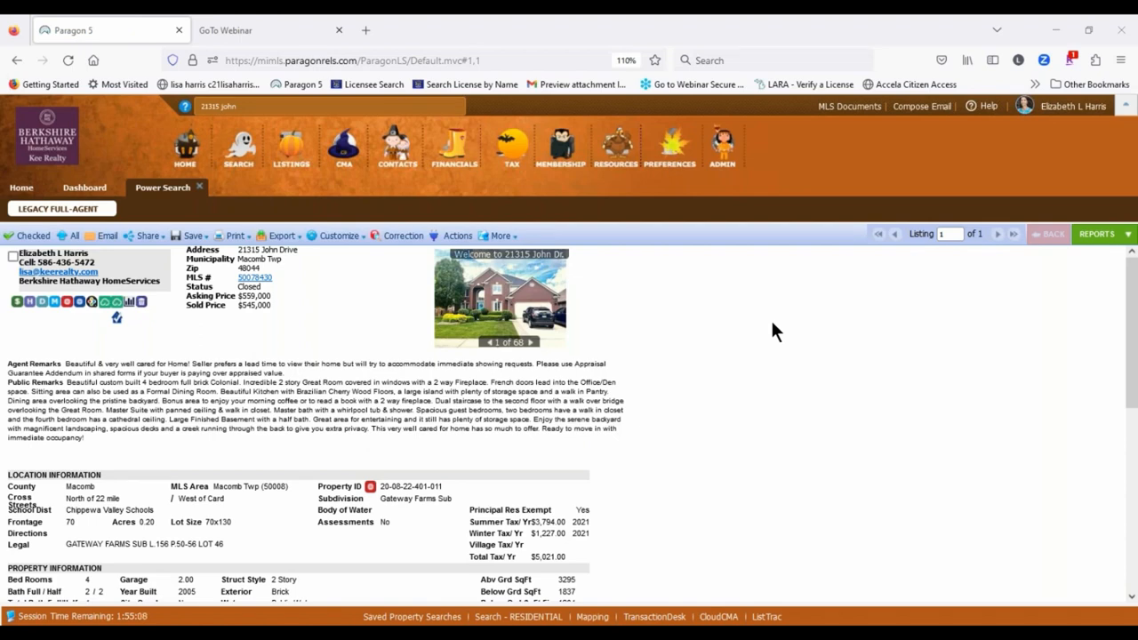
click(240, 108)
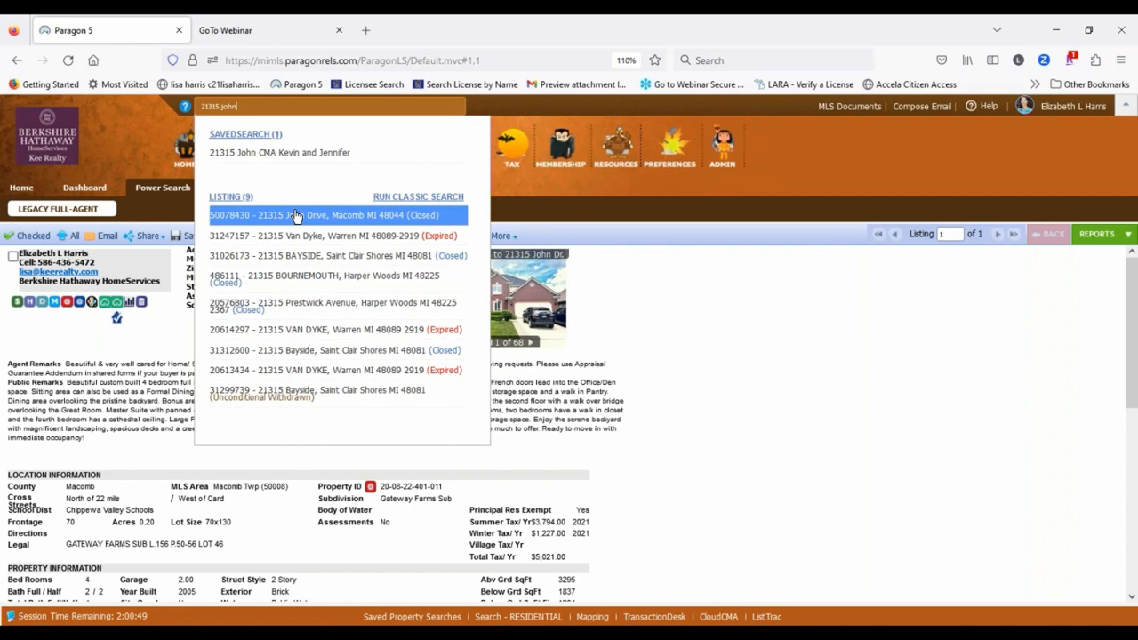
click(851, 374)
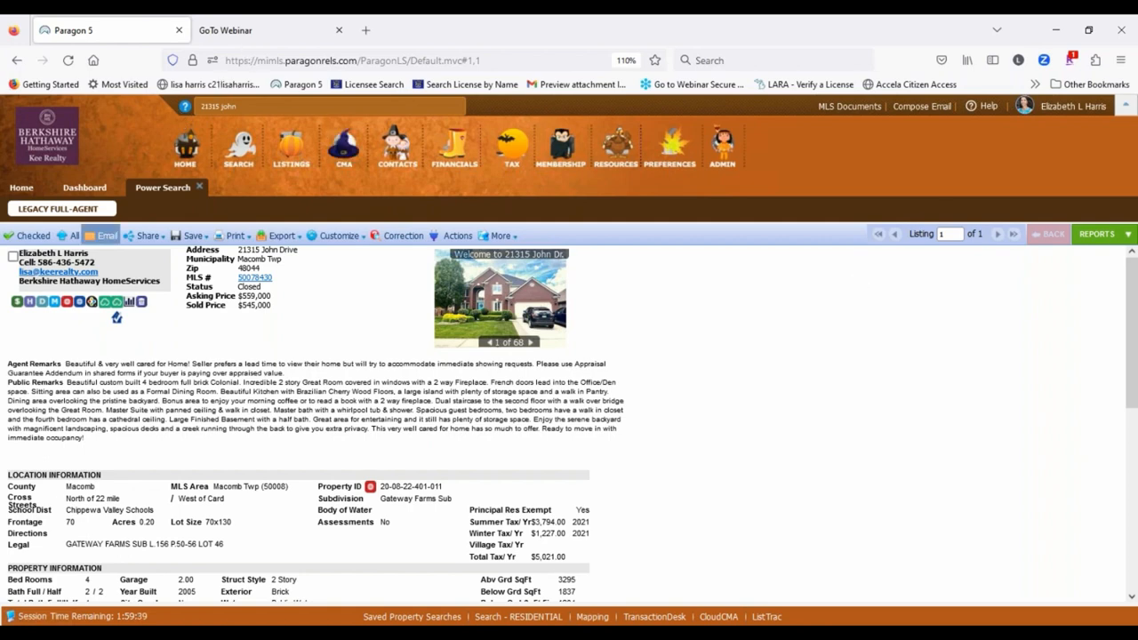
click(23, 187)
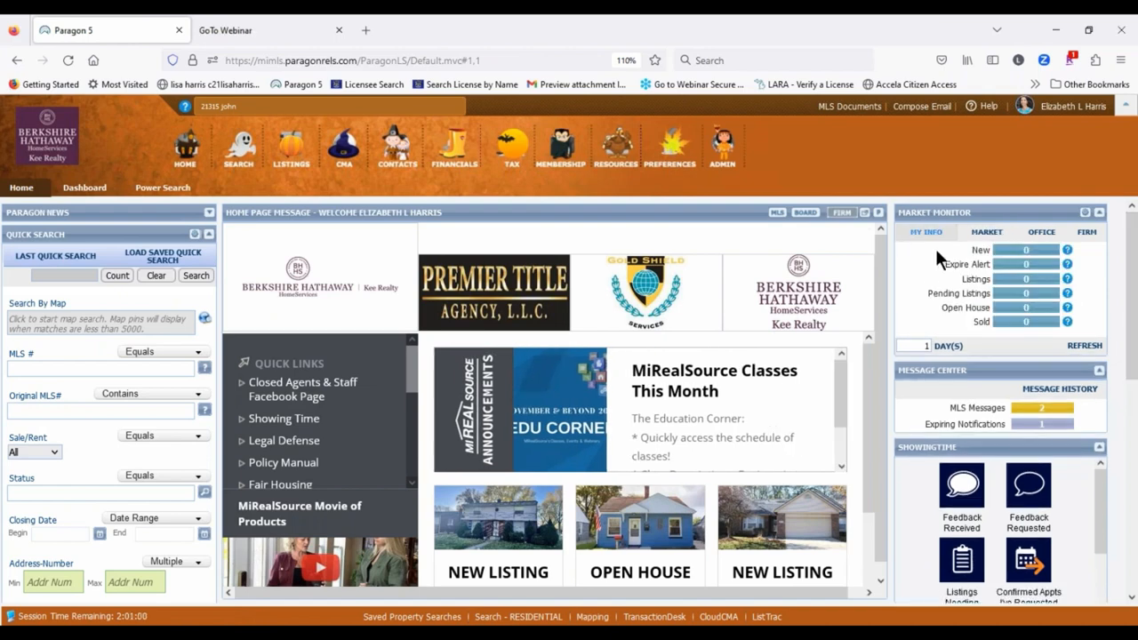
Step: Open the office's 54 Market Monitor listings sorted by asking price, highest first
click(1040, 232)
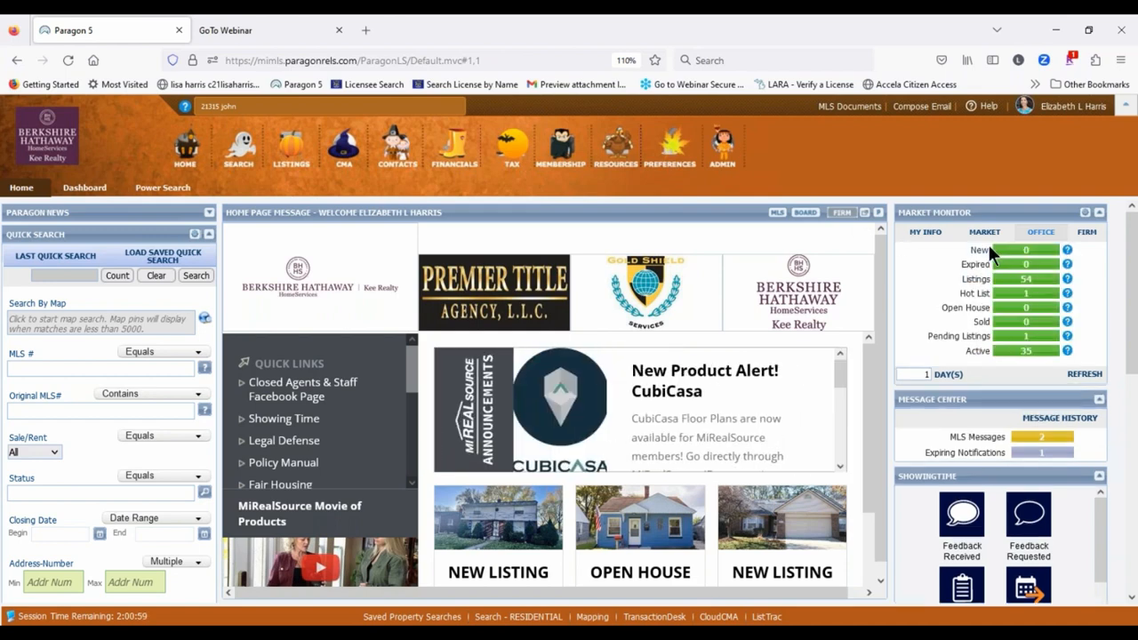
click(975, 280)
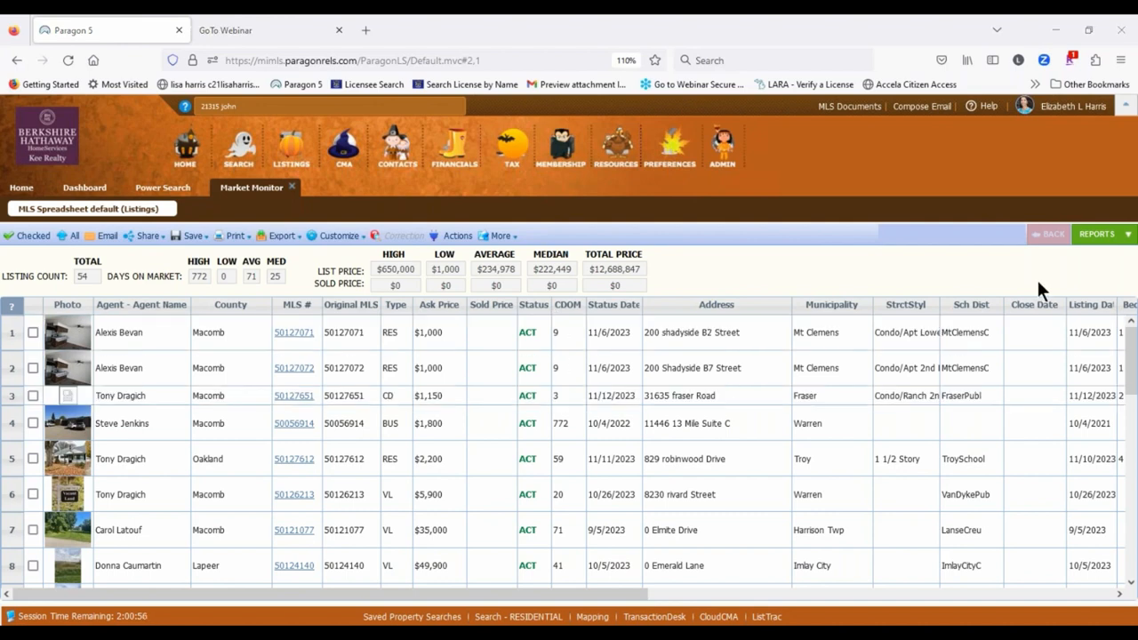
click(427, 307)
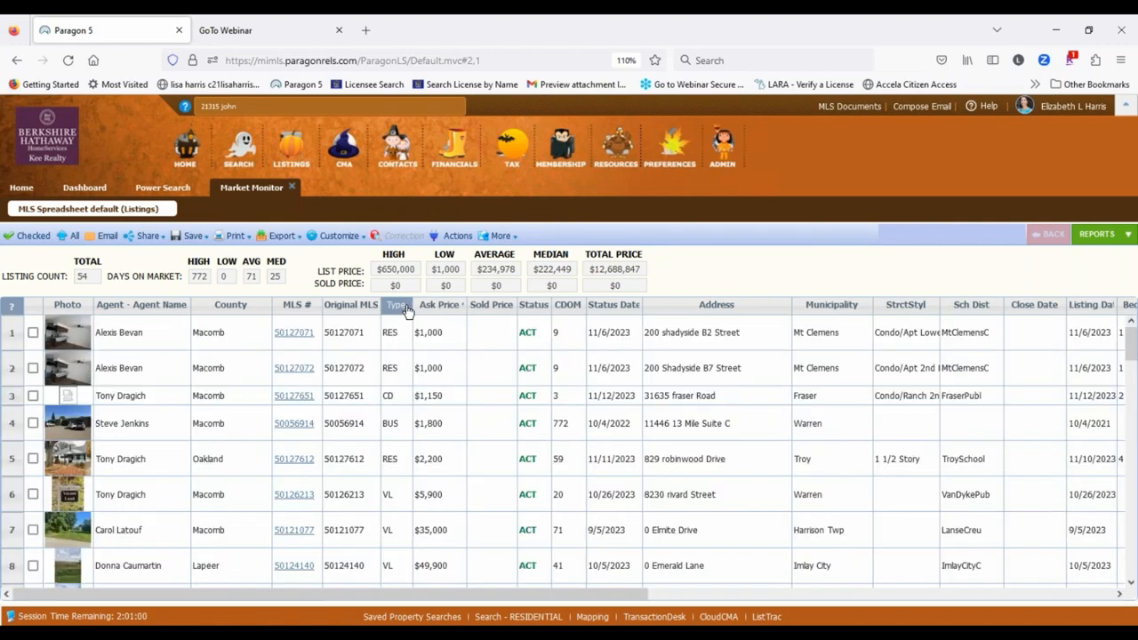
click(430, 308)
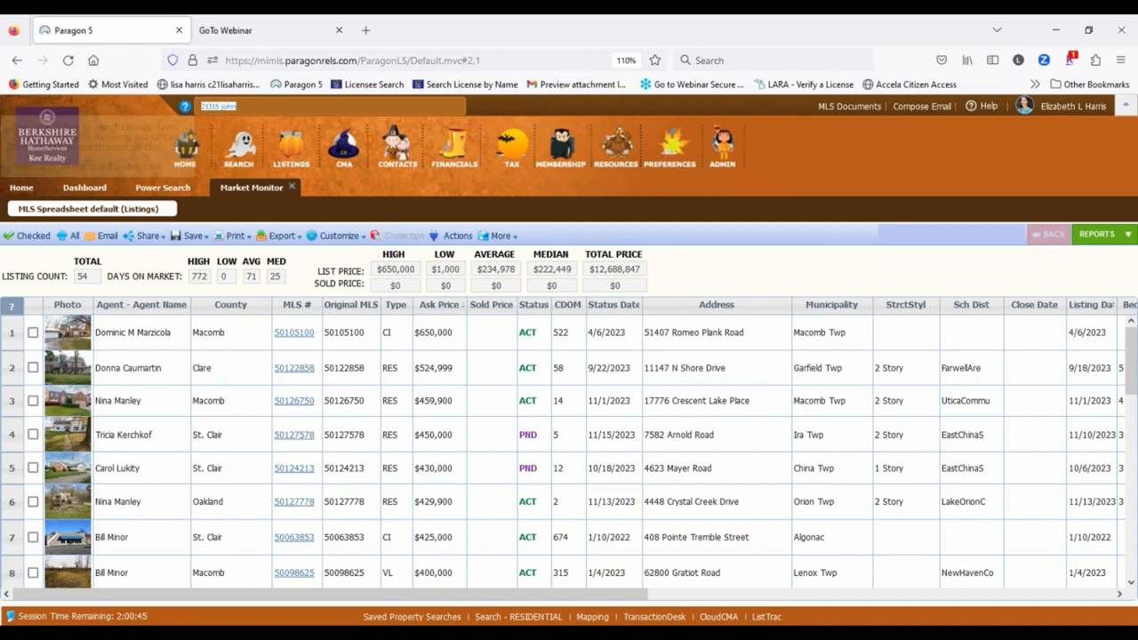
click(209, 106)
text(50105100)
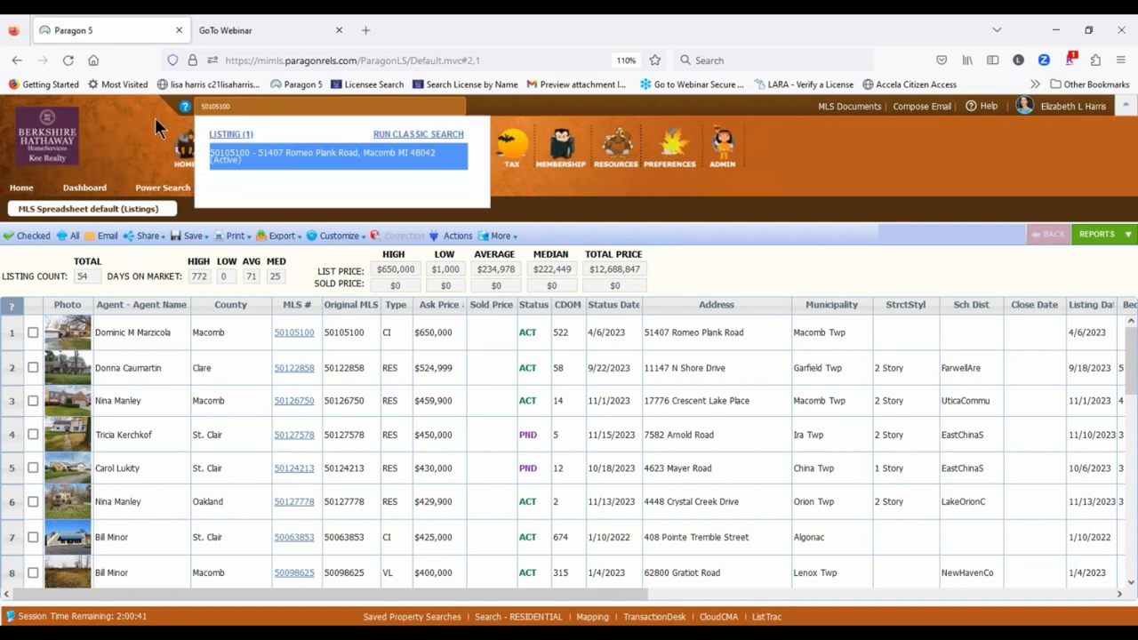
click(282, 160)
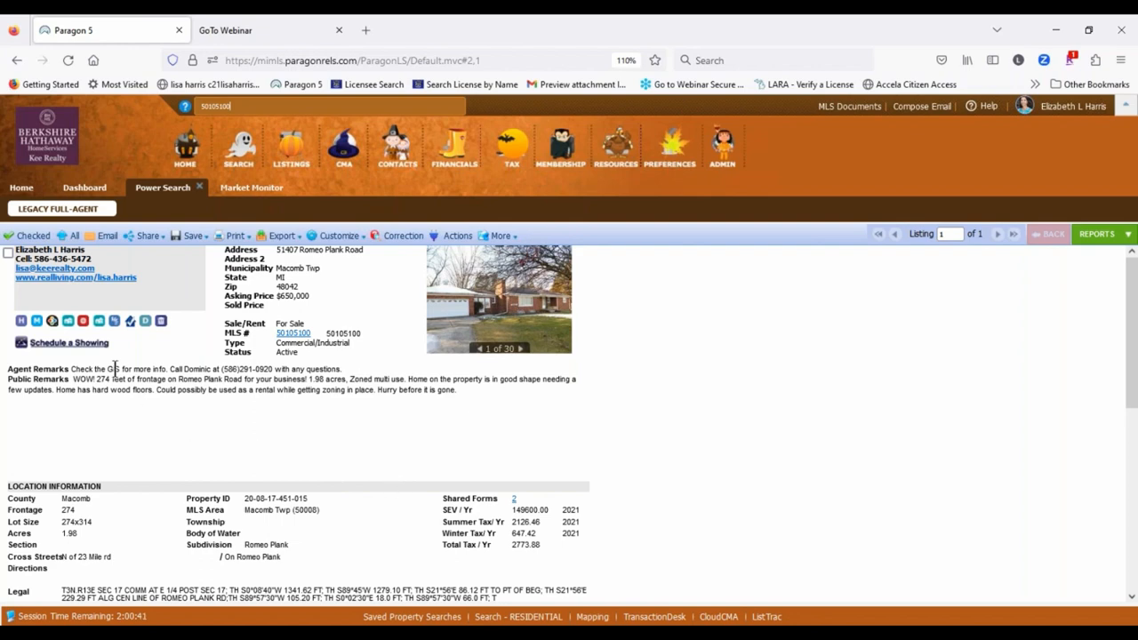
Step: Start a TransactionDesk transaction from listing 50105100
click(115, 322)
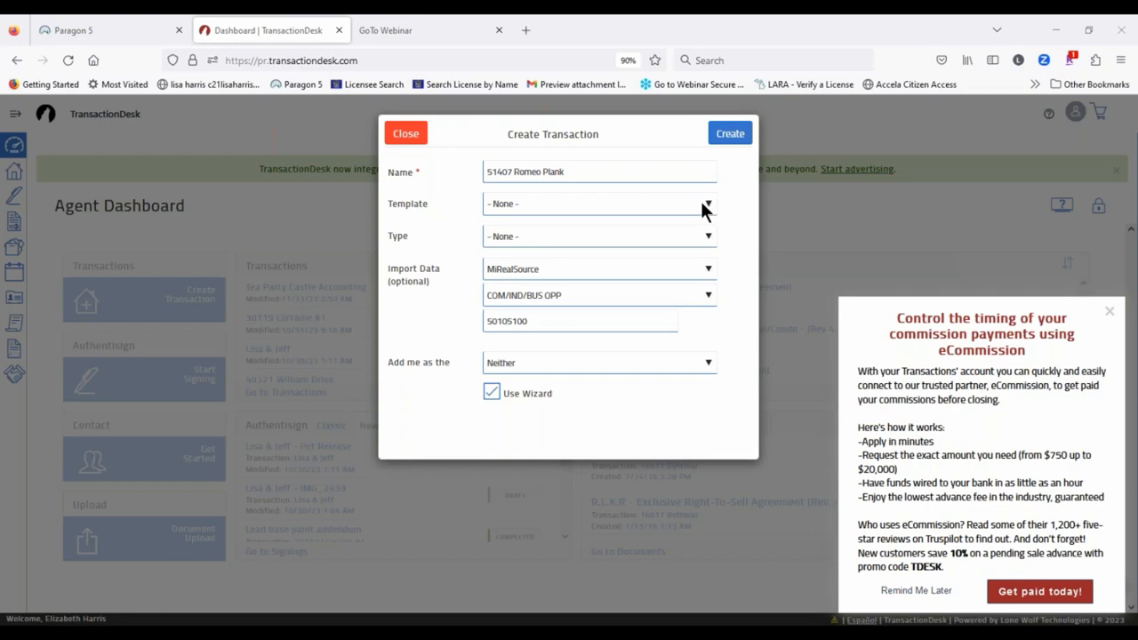
Step: Pick the BHHSKR Buyer Package template, keep COM/IND/BUS OPP, and create the transaction
click(707, 208)
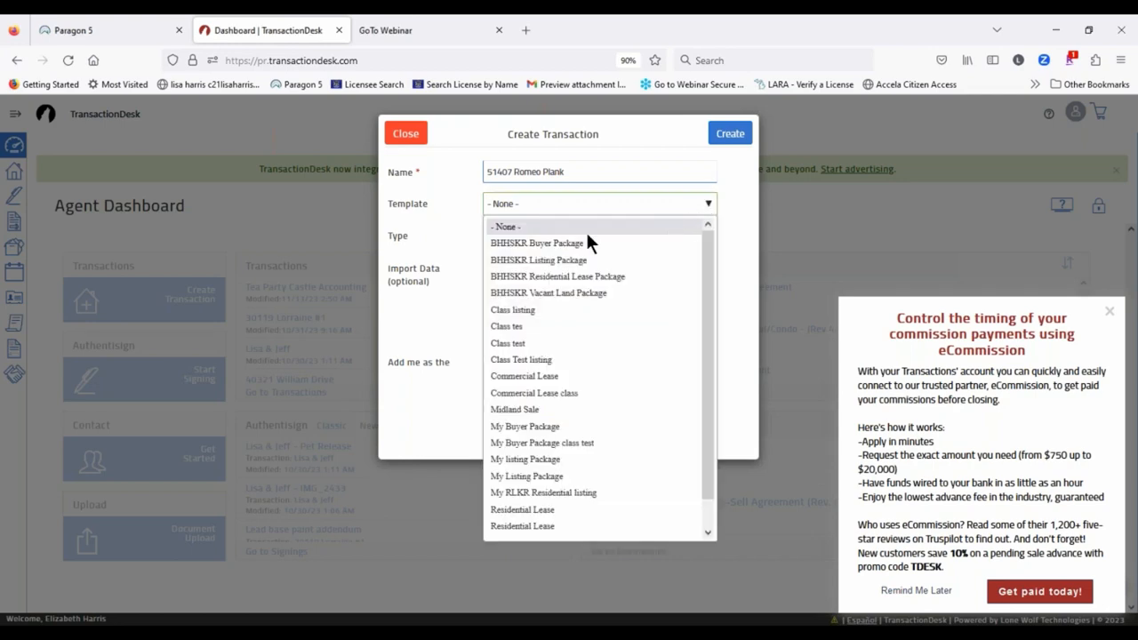
click(537, 243)
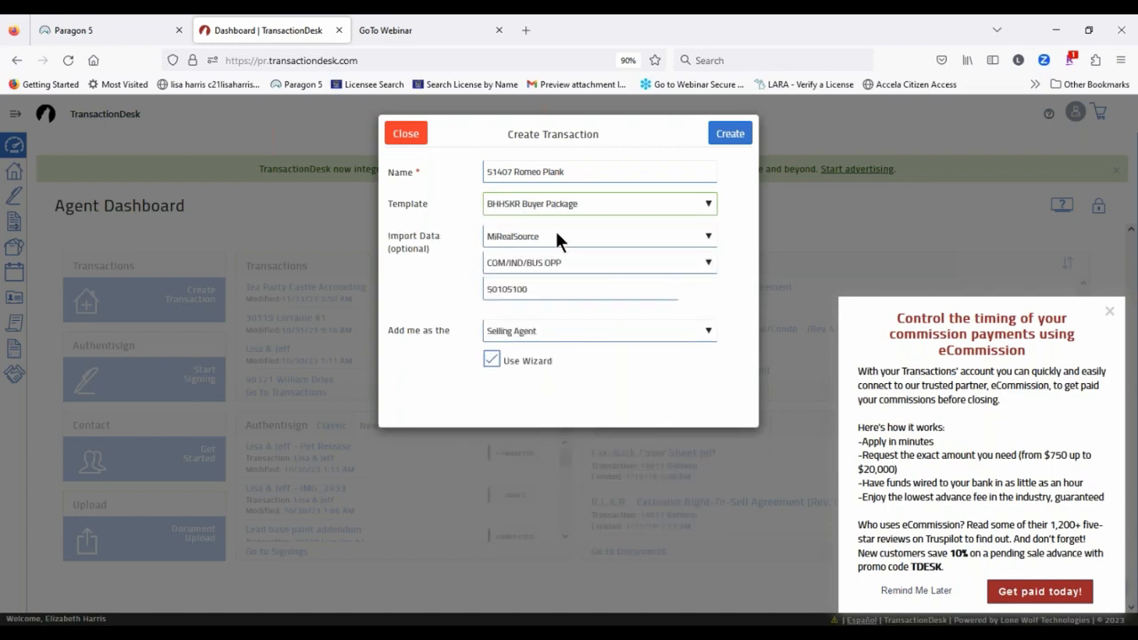
click(620, 261)
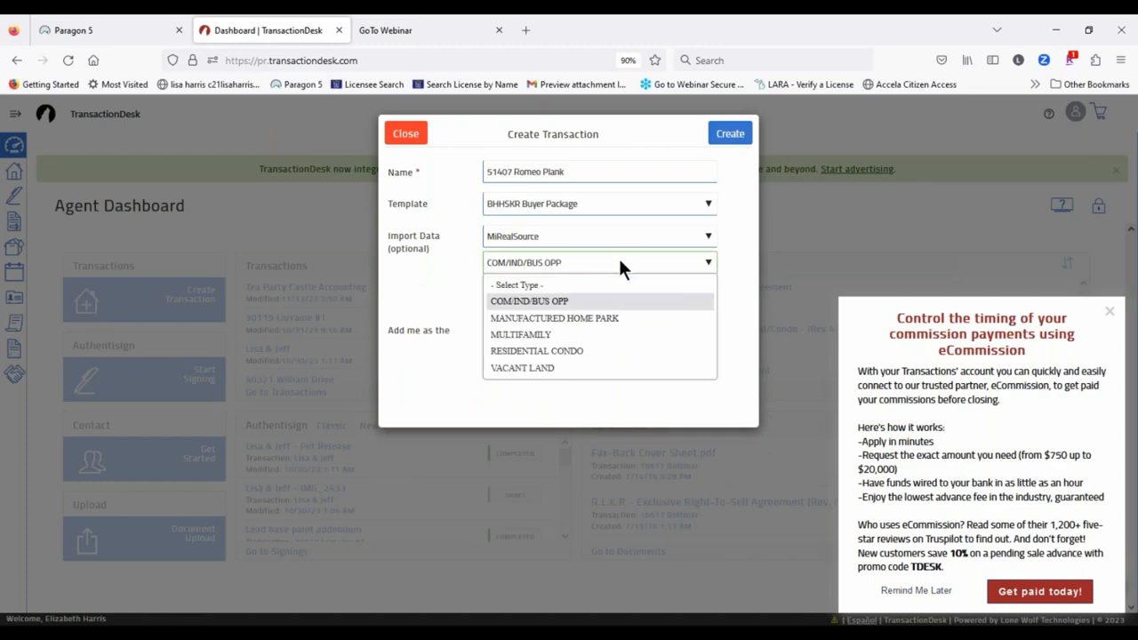
click(619, 261)
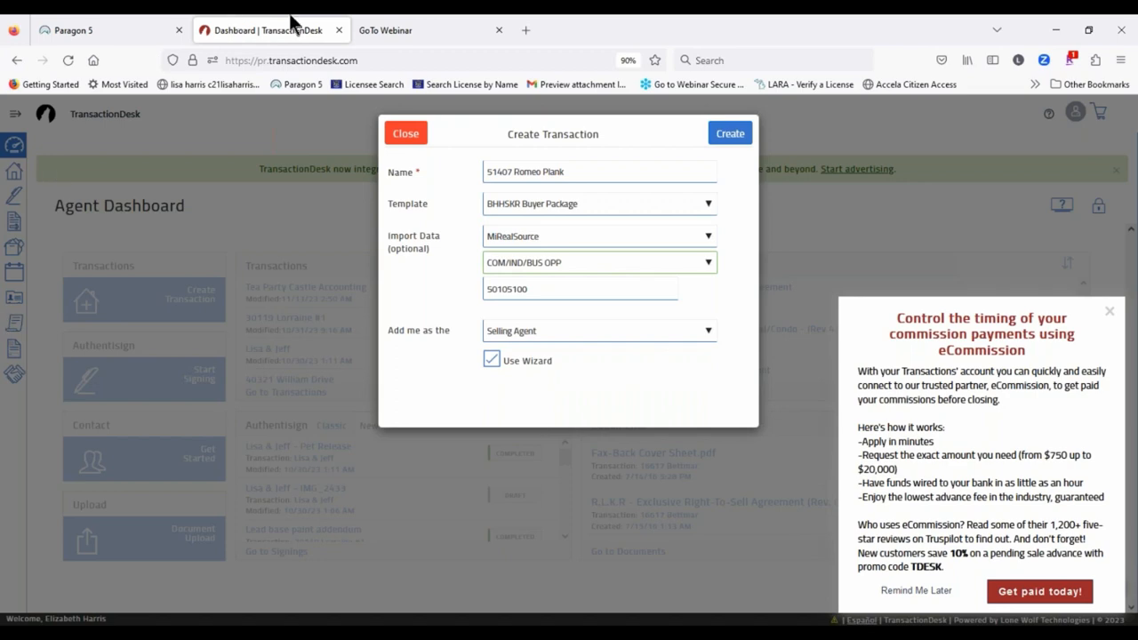
click(99, 27)
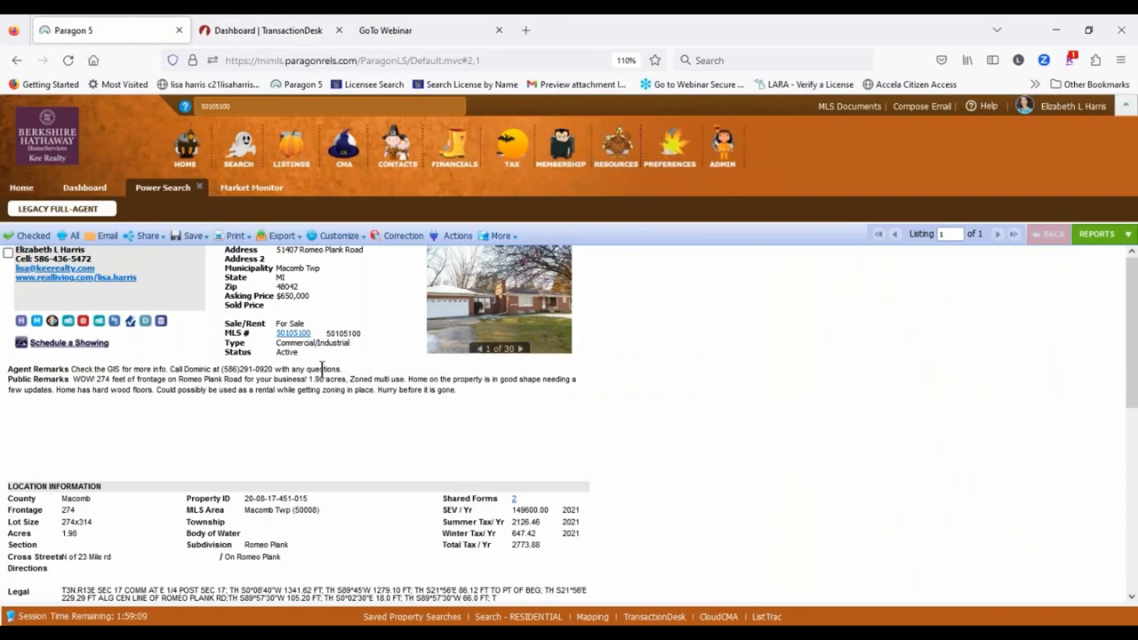
click(400, 30)
click(269, 31)
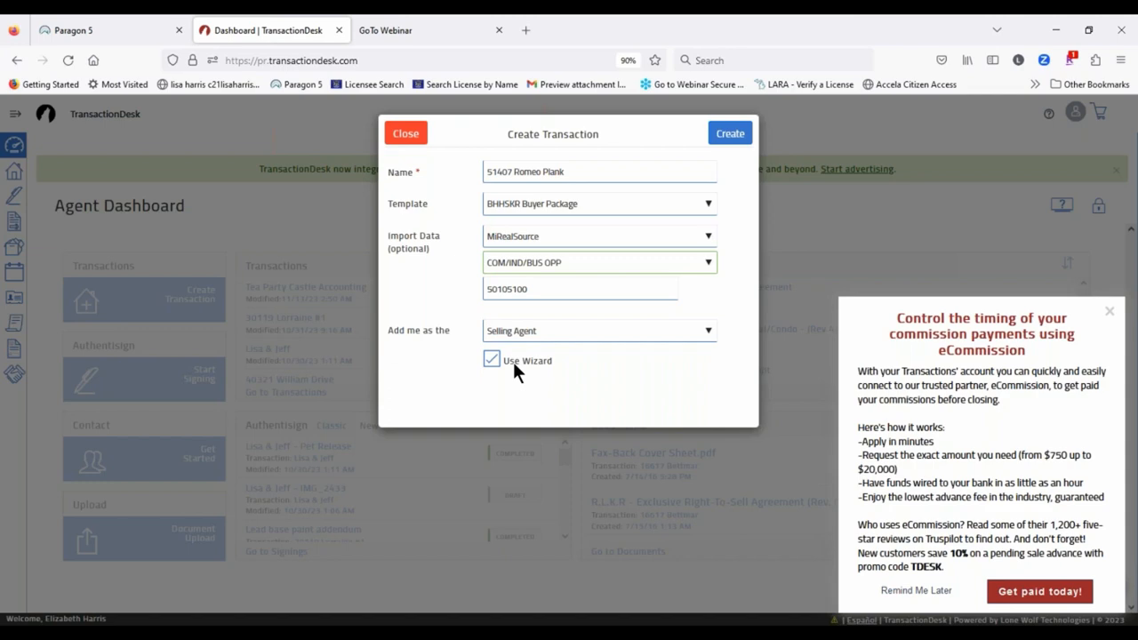
click(737, 134)
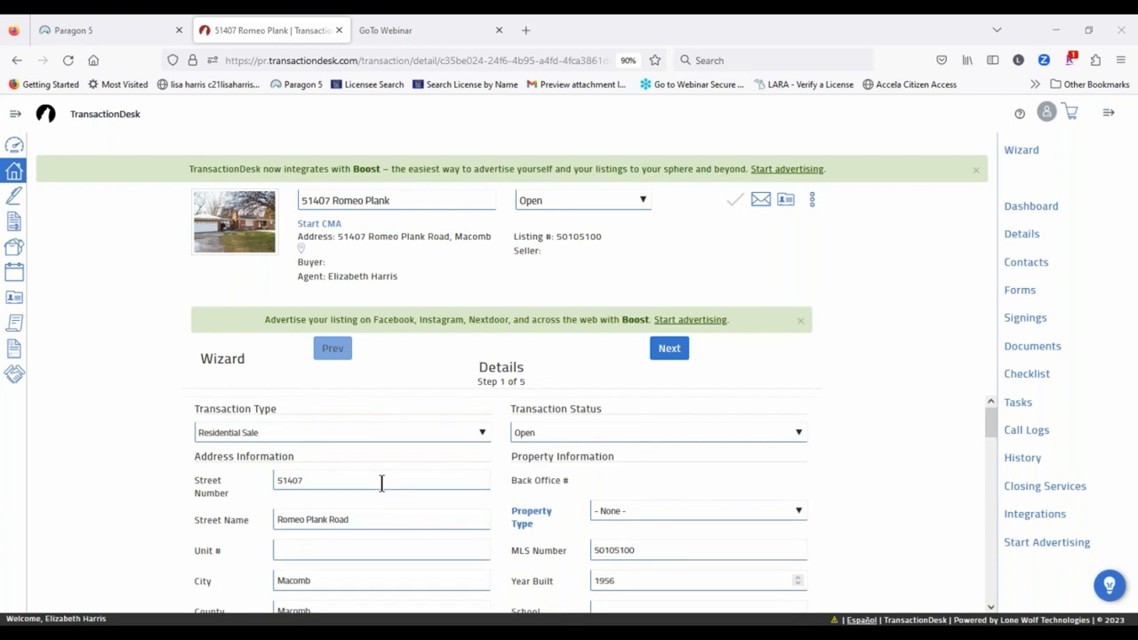
Step: Change Property Type to COMMERCIAL in the Details step and scroll to Listing Information
scroll(381, 483, down, 1)
scroll(381, 483, down, 2)
click(626, 435)
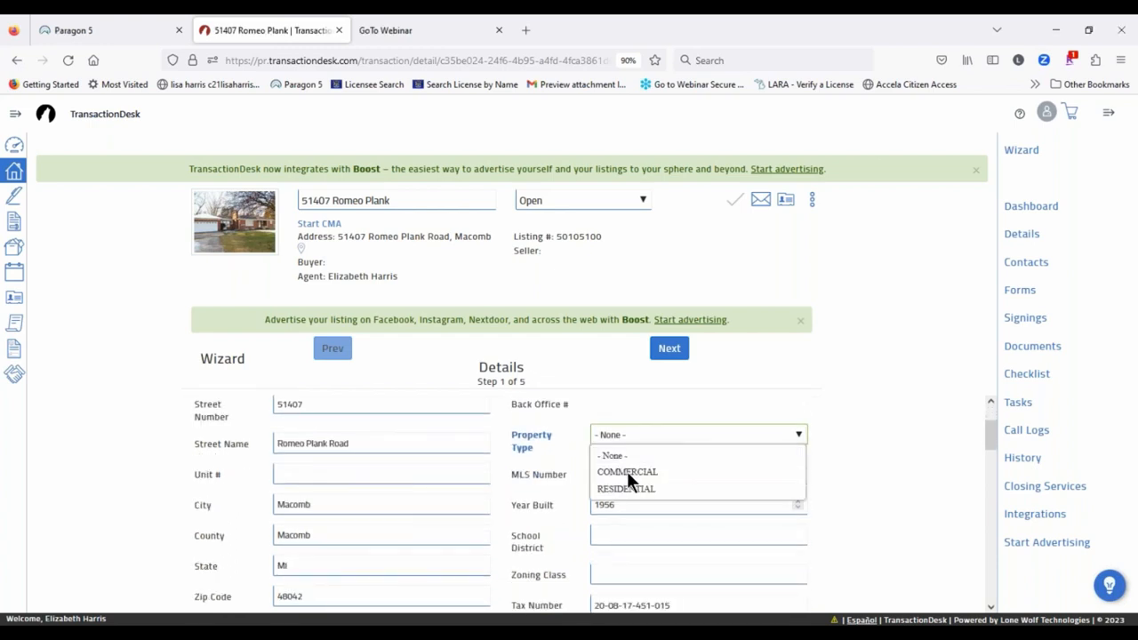
click(627, 472)
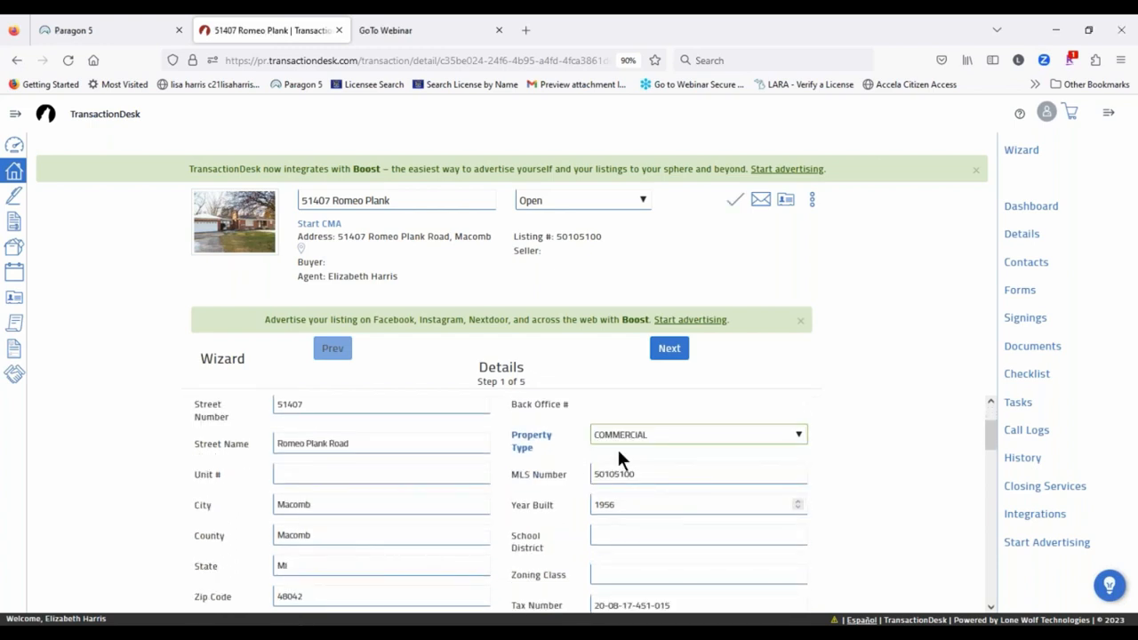
scroll(503, 458, down, 2)
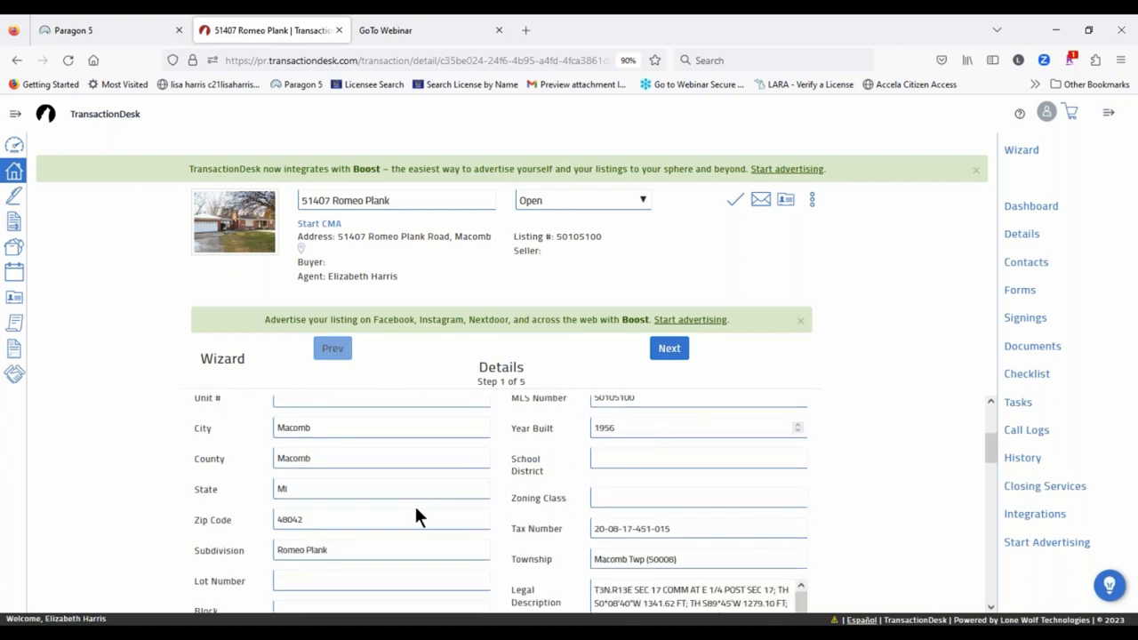
scroll(453, 470, down, 6)
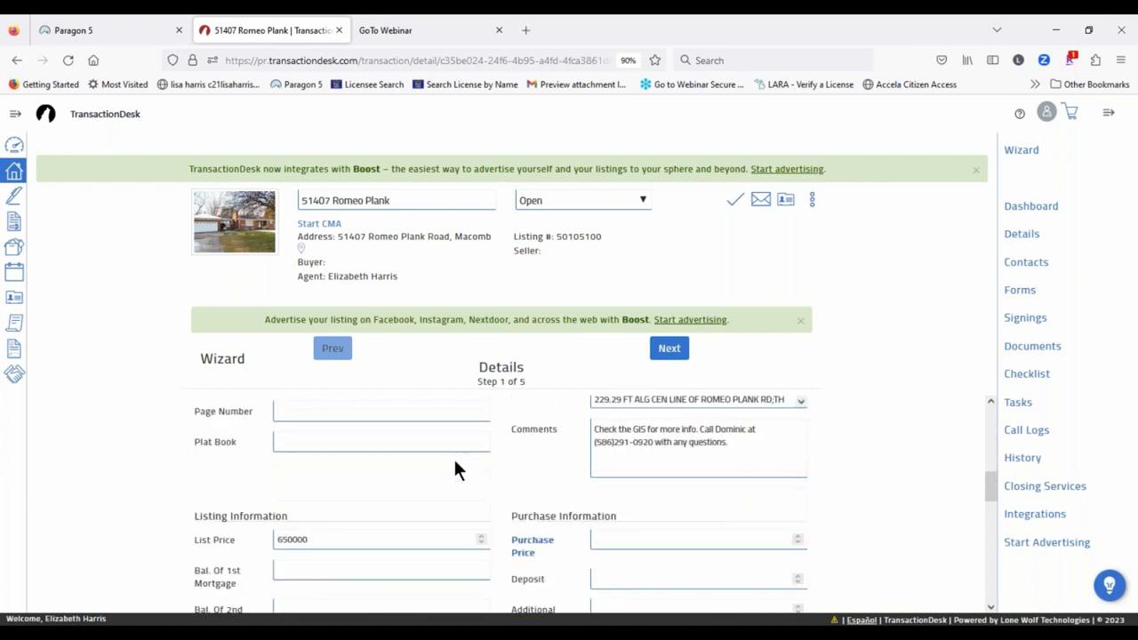
scroll(454, 469, down, 2)
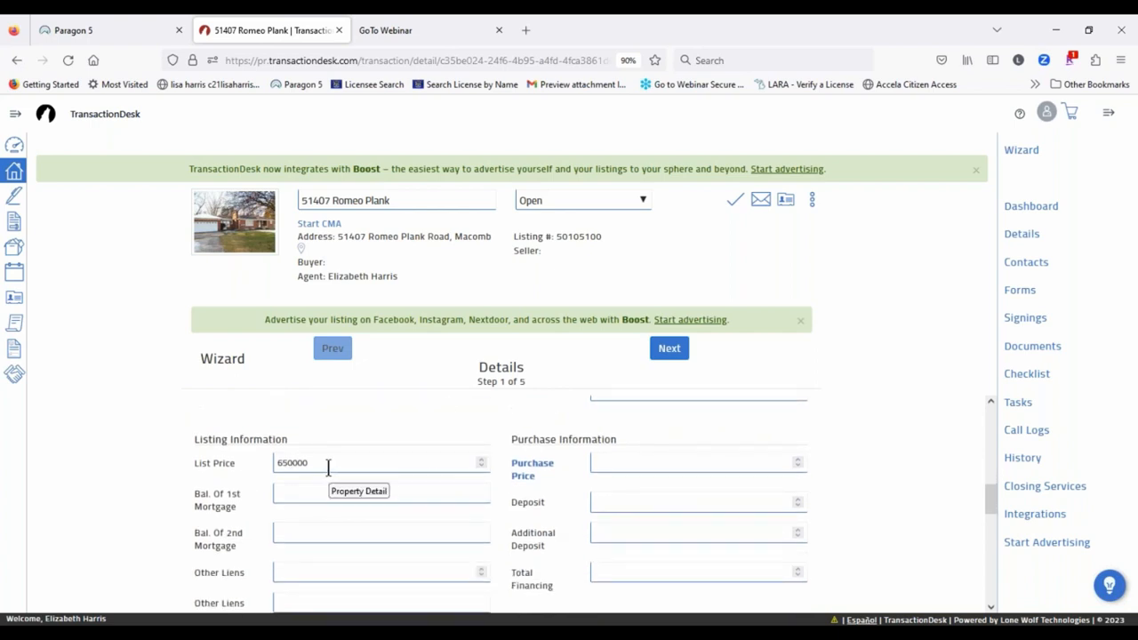
Step: Enter a purchase price of 660000 and a deposit of 10000
click(640, 458)
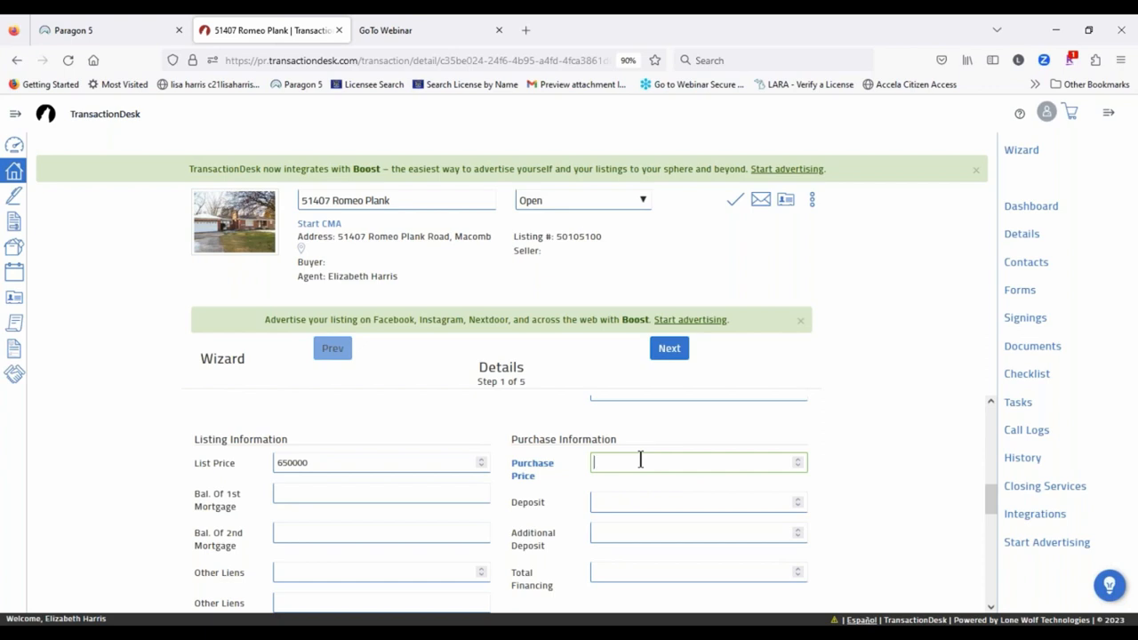
text(660000)
click(627, 497)
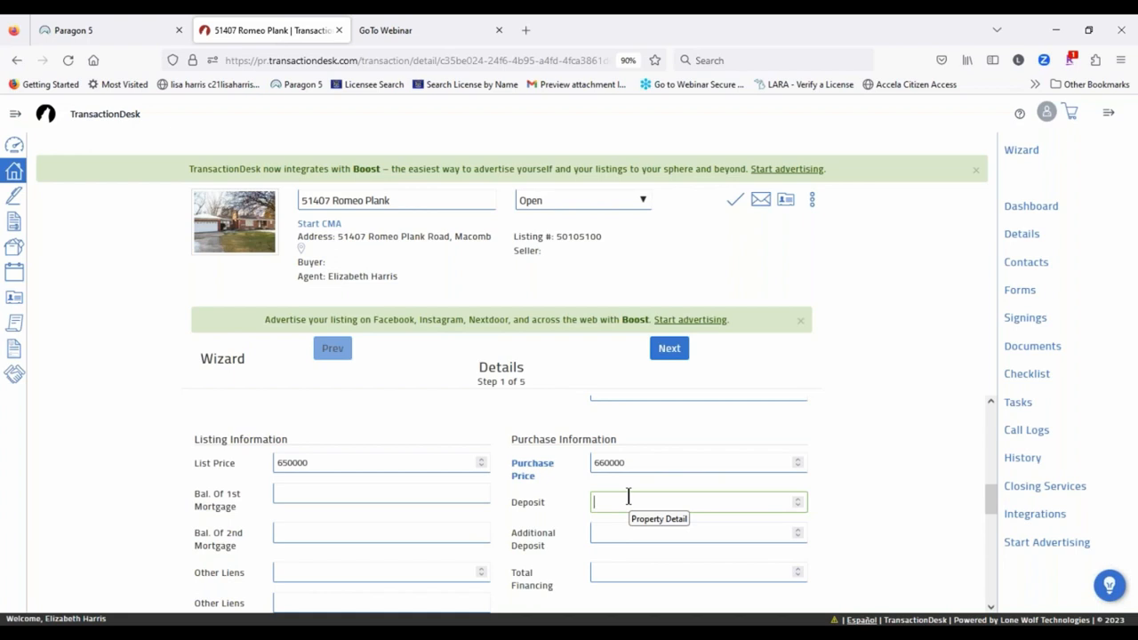
text(10000)
scroll(831, 449, down, 3)
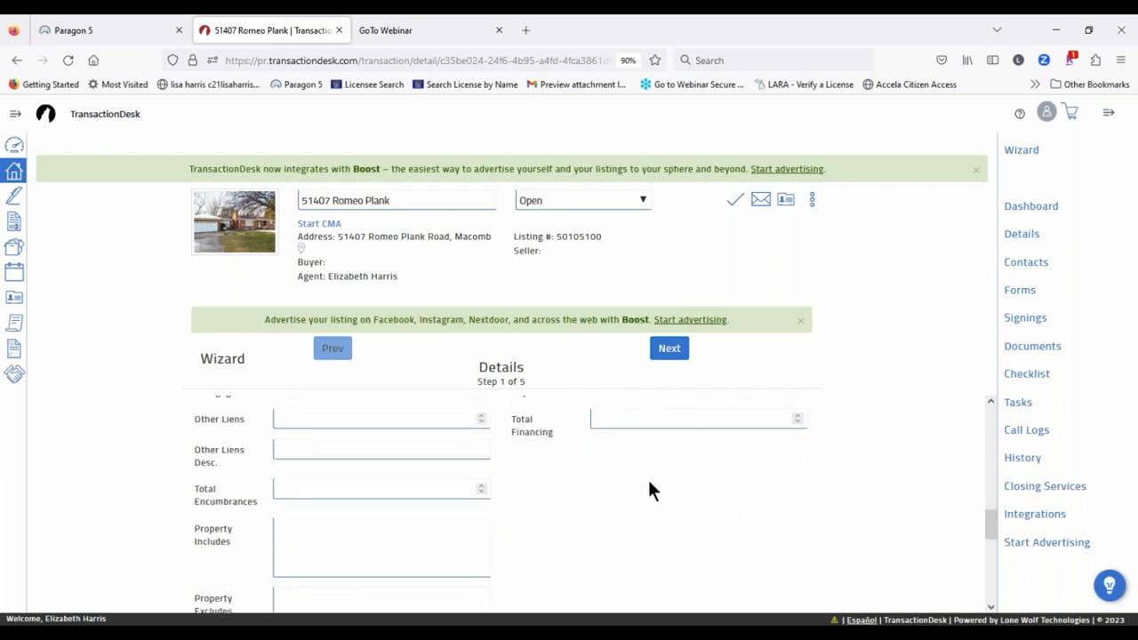
scroll(651, 485, down, 2)
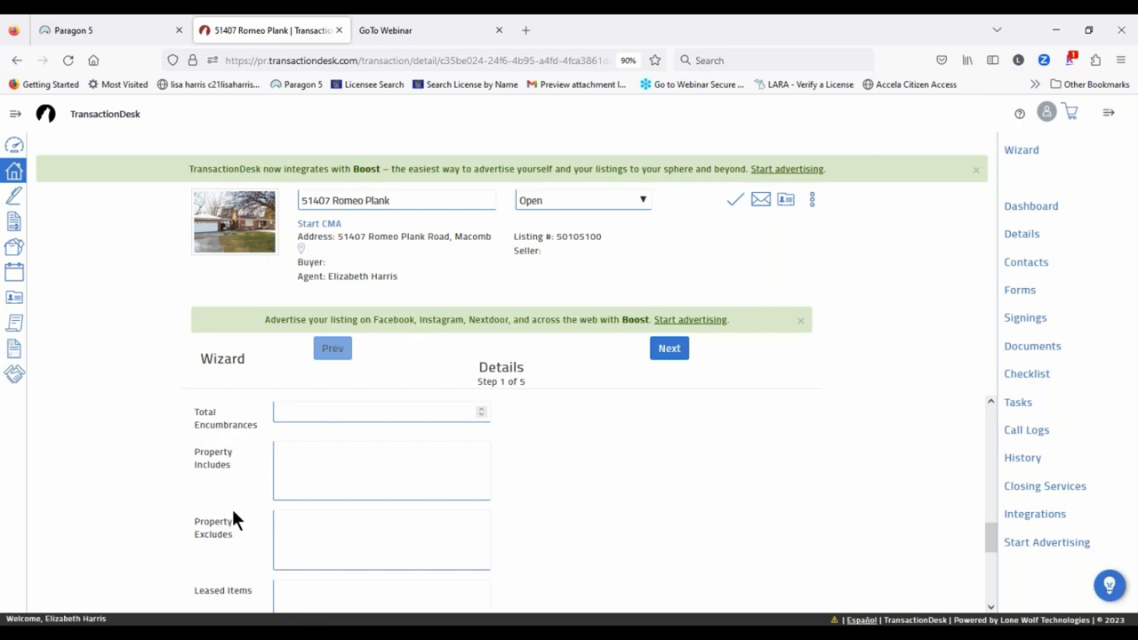
Step: Include All Appliances, exclude the Chandelier in the dining room, and continue to Transaction Dates
click(318, 463)
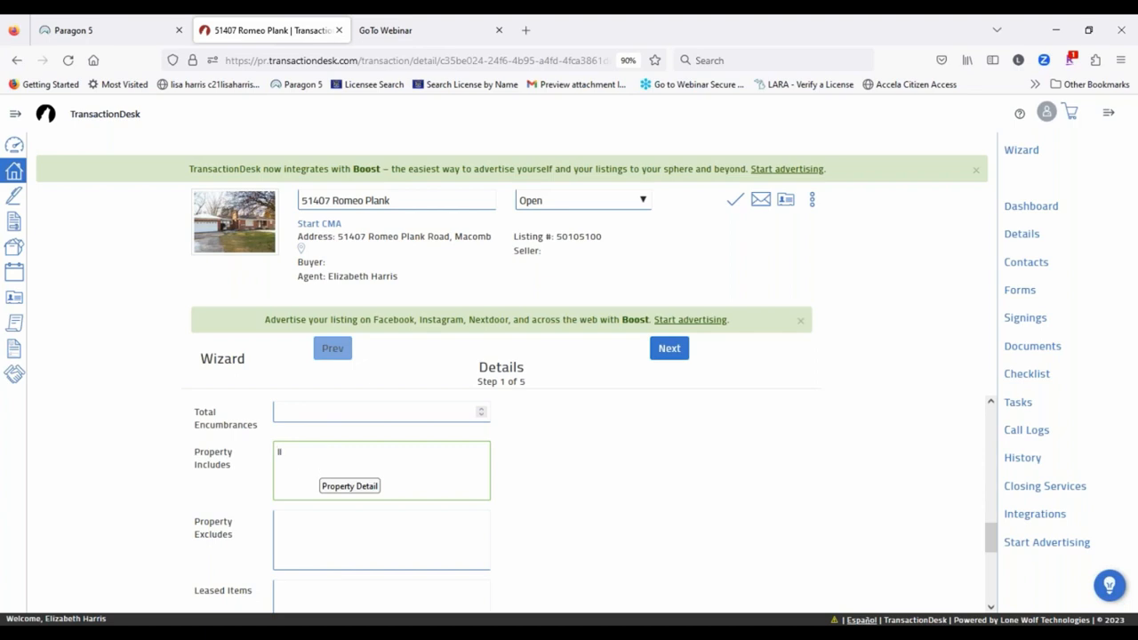
text(All Appliances)
click(319, 528)
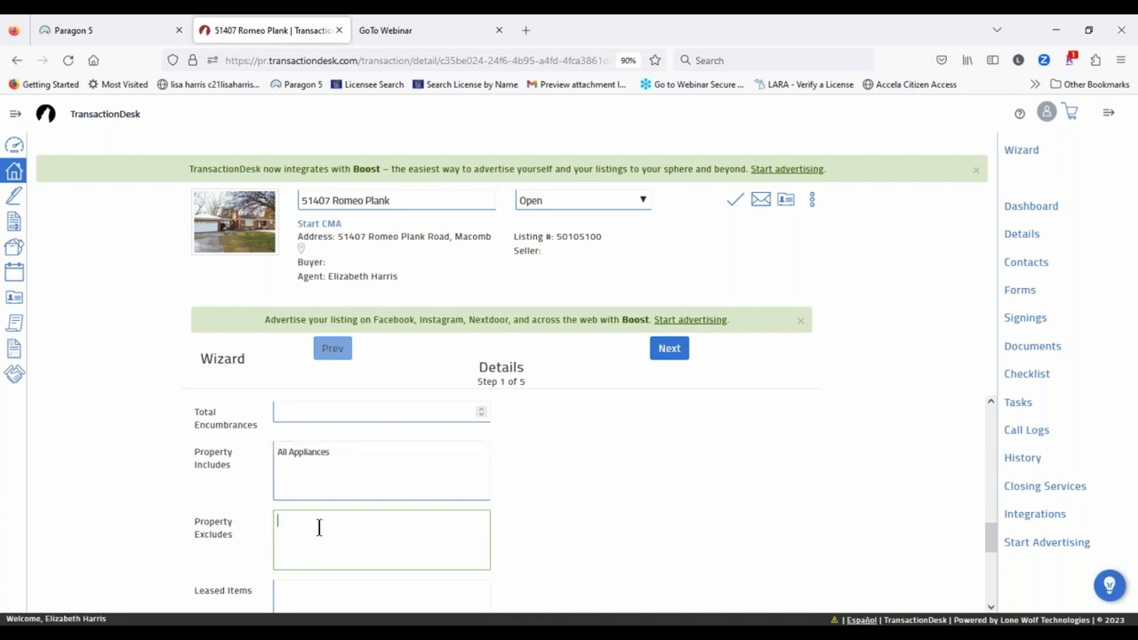
text(Chandelier)
text(in the dining room)
click(678, 349)
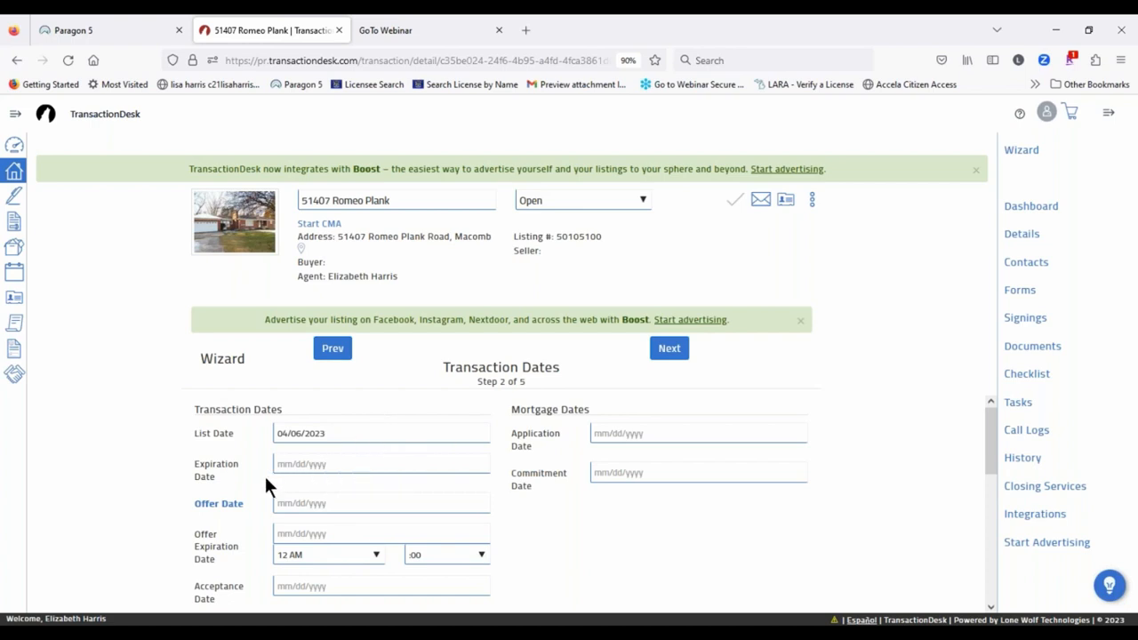
Step: Set the closing date to November 30, 2023
scroll(257, 478, down, 3)
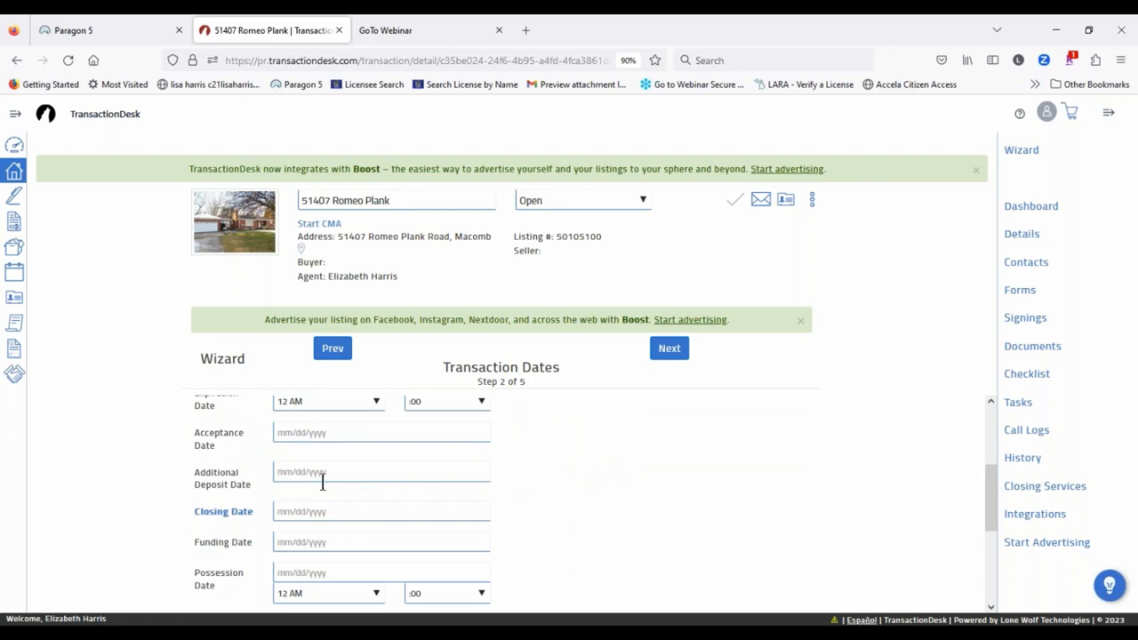
click(281, 511)
scroll(471, 467, down, 3)
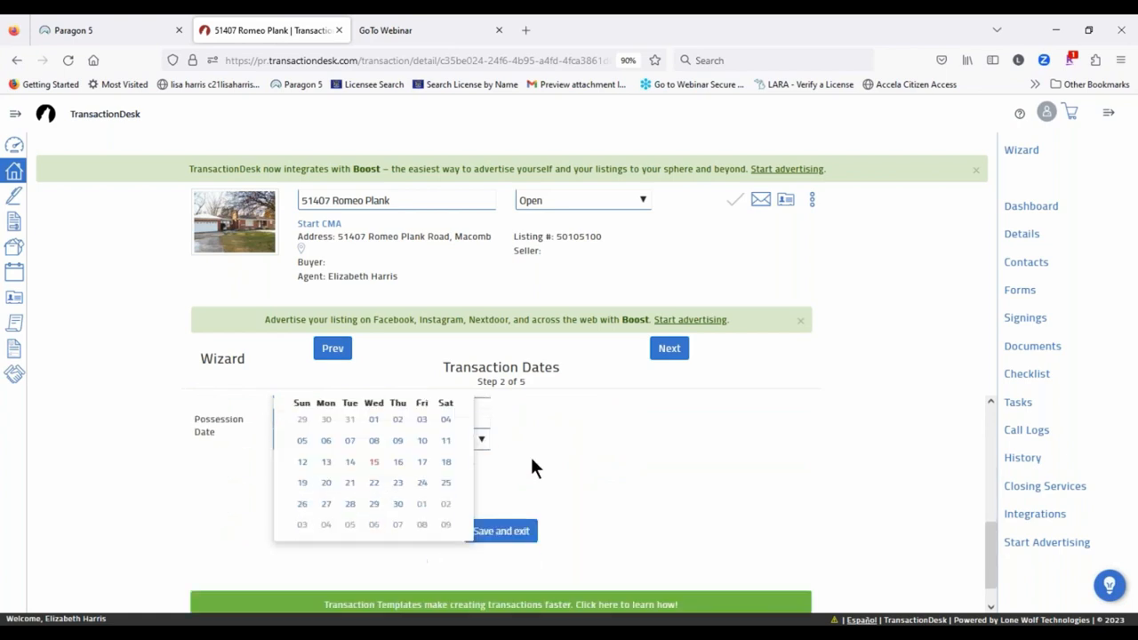
click(400, 504)
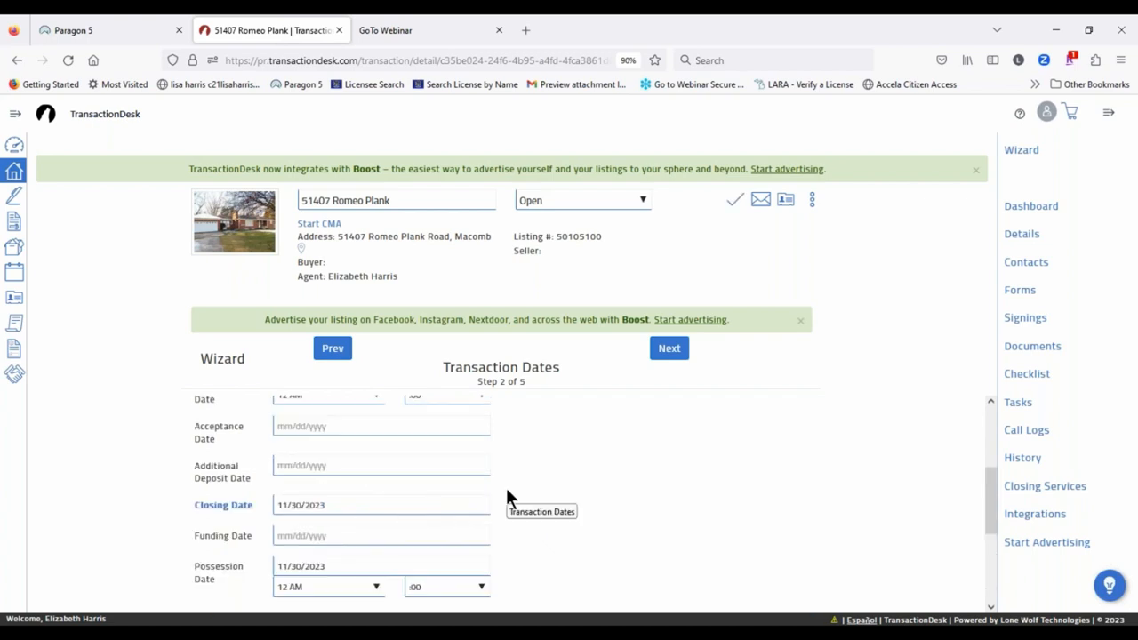
Step: Set the possession date to December 8, 2023 and continue to Contacts
scroll(450, 453, down, 2)
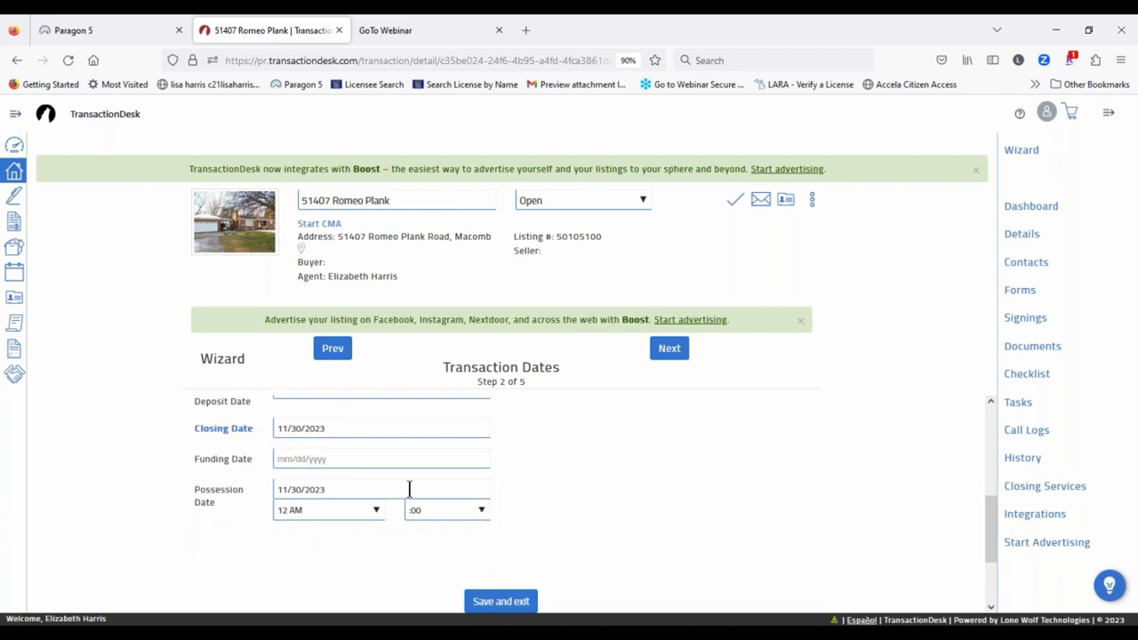
click(341, 491)
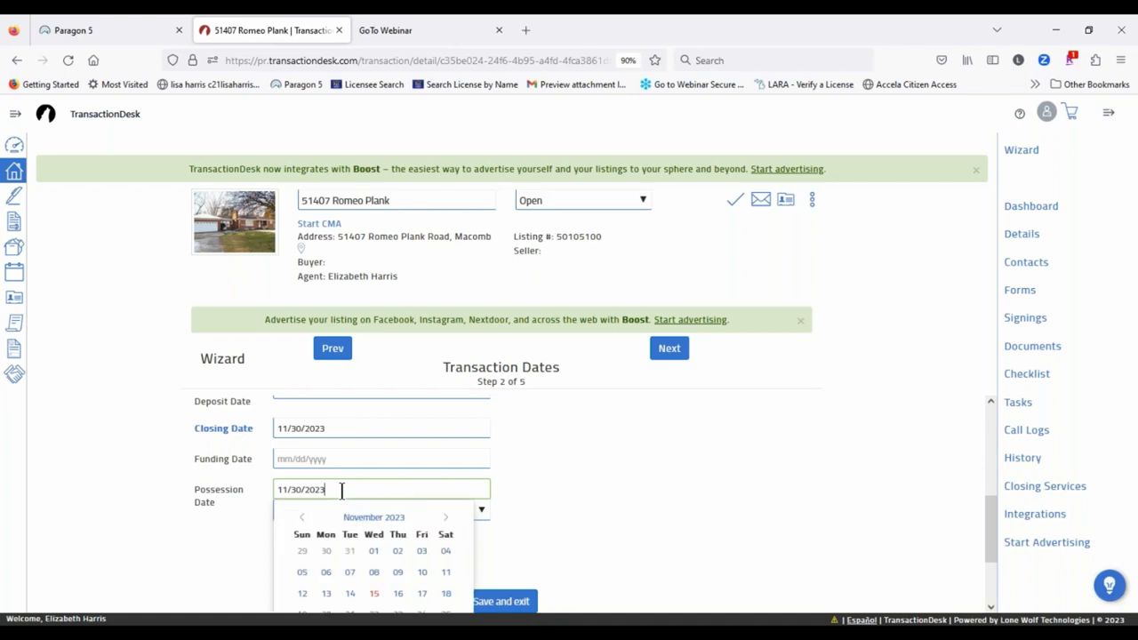
click(445, 516)
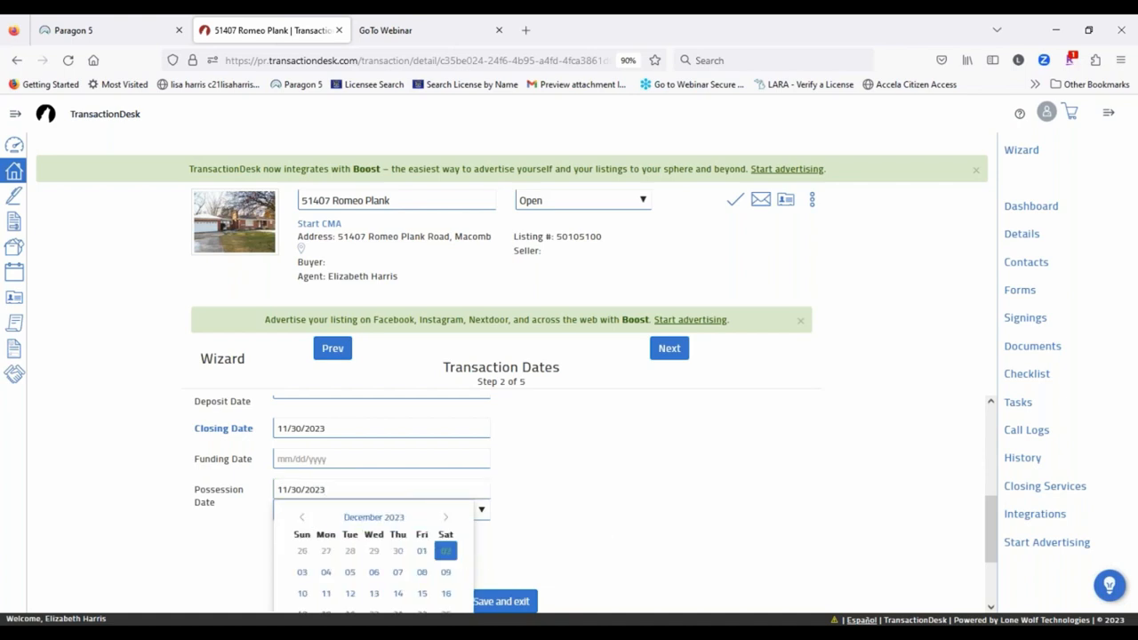
click(421, 571)
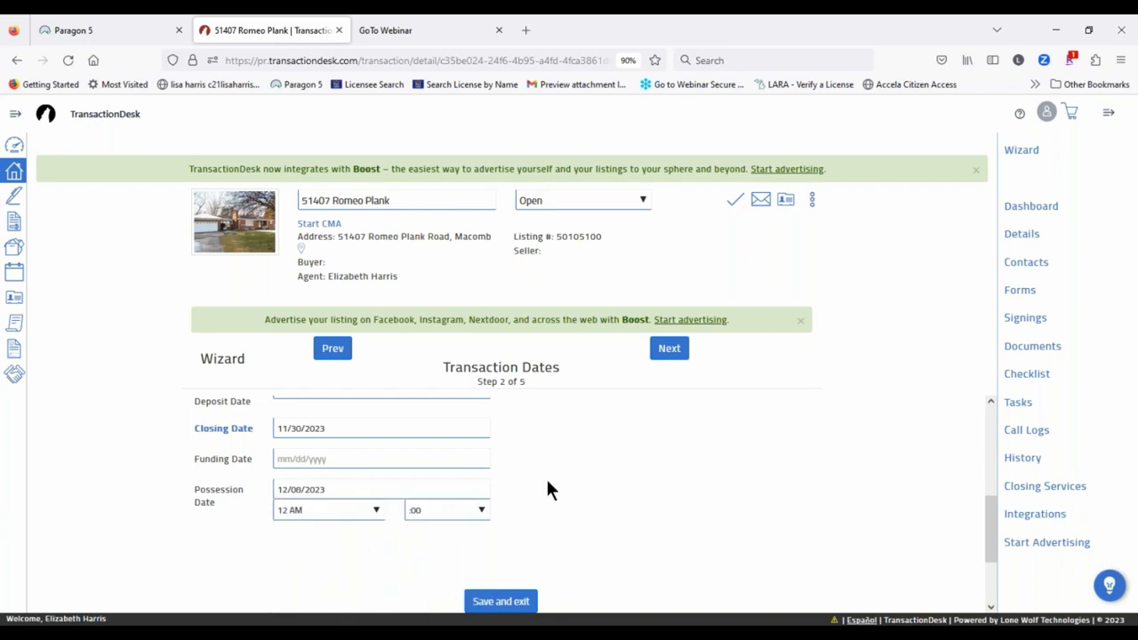
click(674, 351)
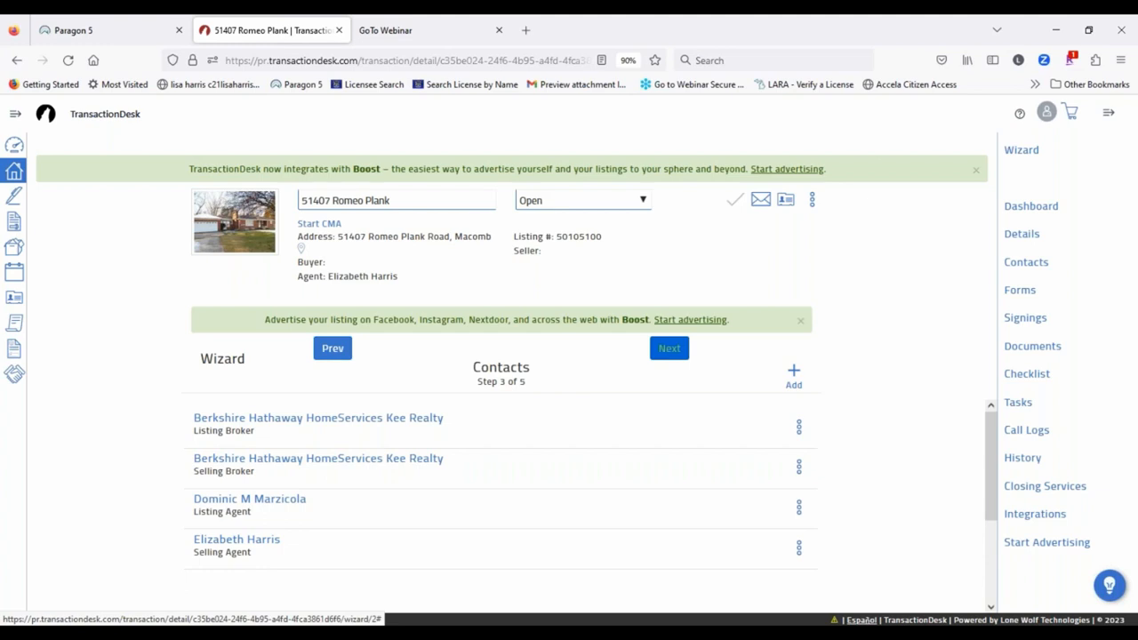
Step: Choose Create new transaction contact from the Contacts add menu
click(793, 374)
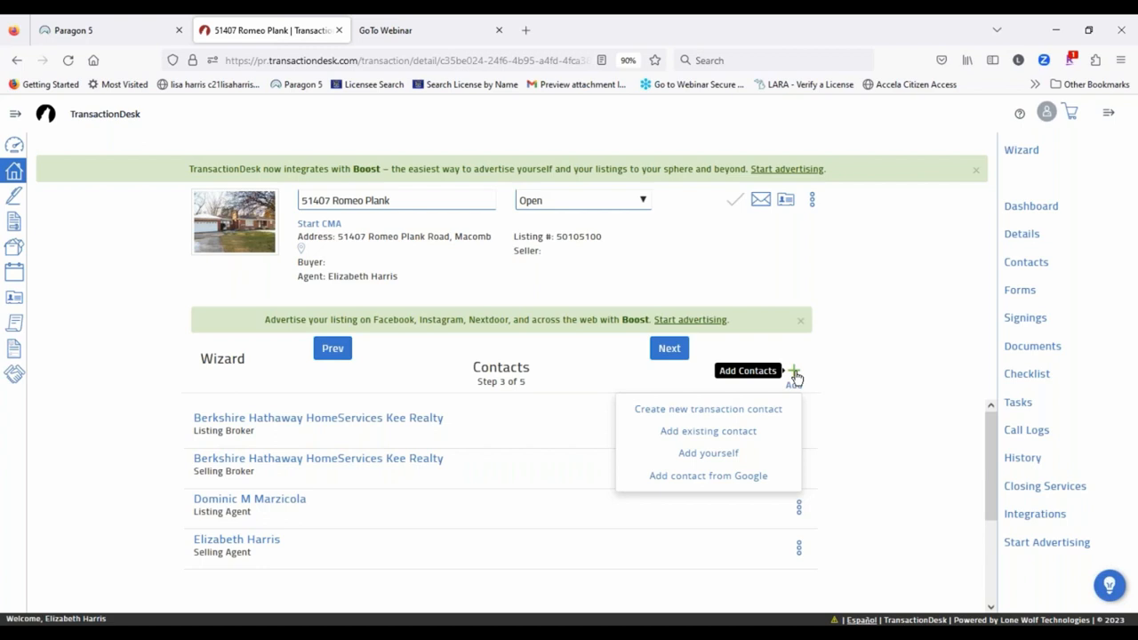
click(717, 414)
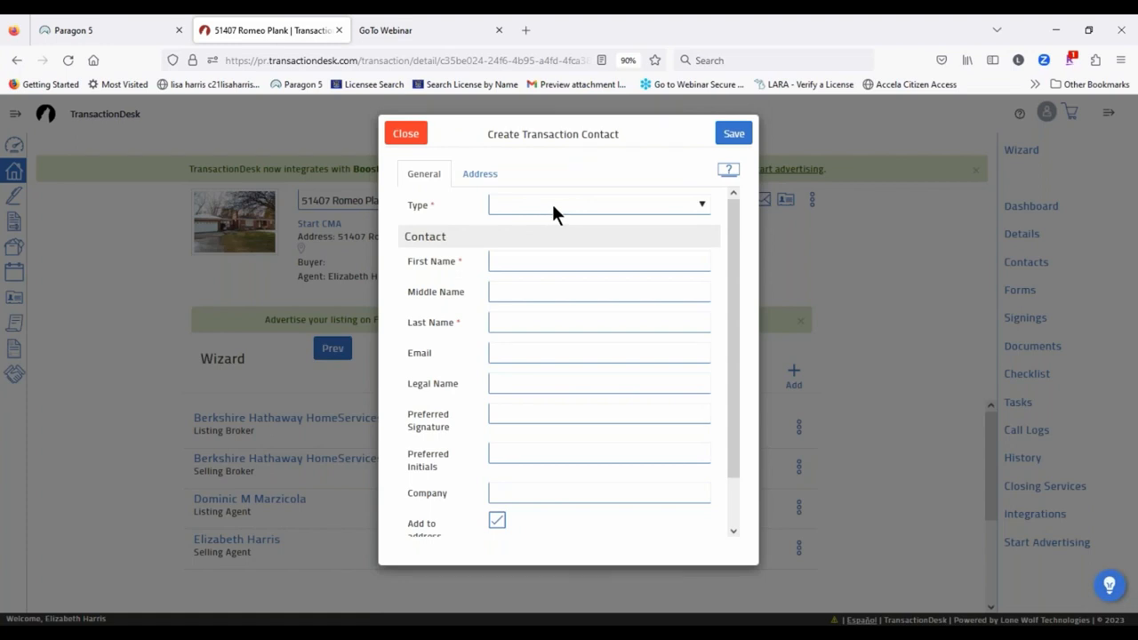
Step: Make the new contact a Buyer and enter the buyer's first name, last name and e-mail
click(552, 206)
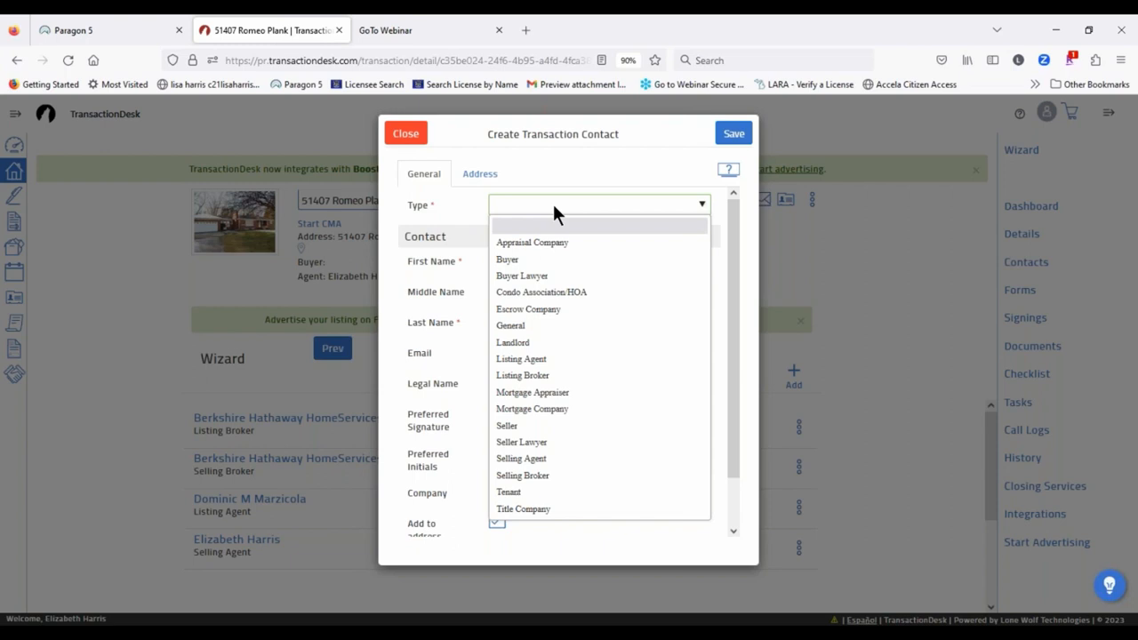
click(506, 258)
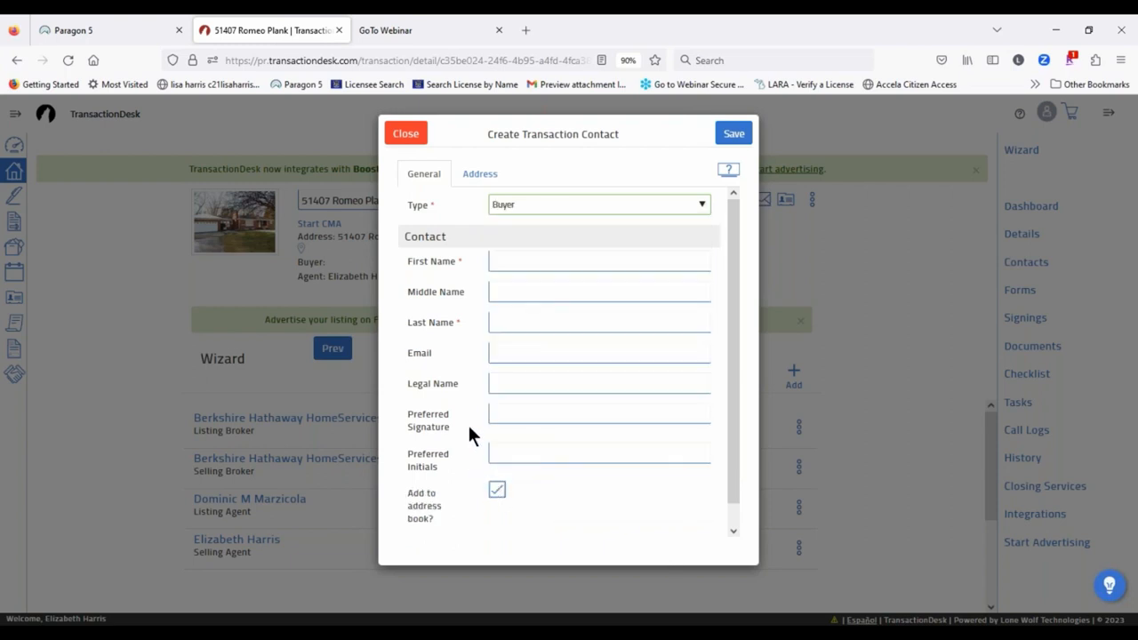
click(518, 261)
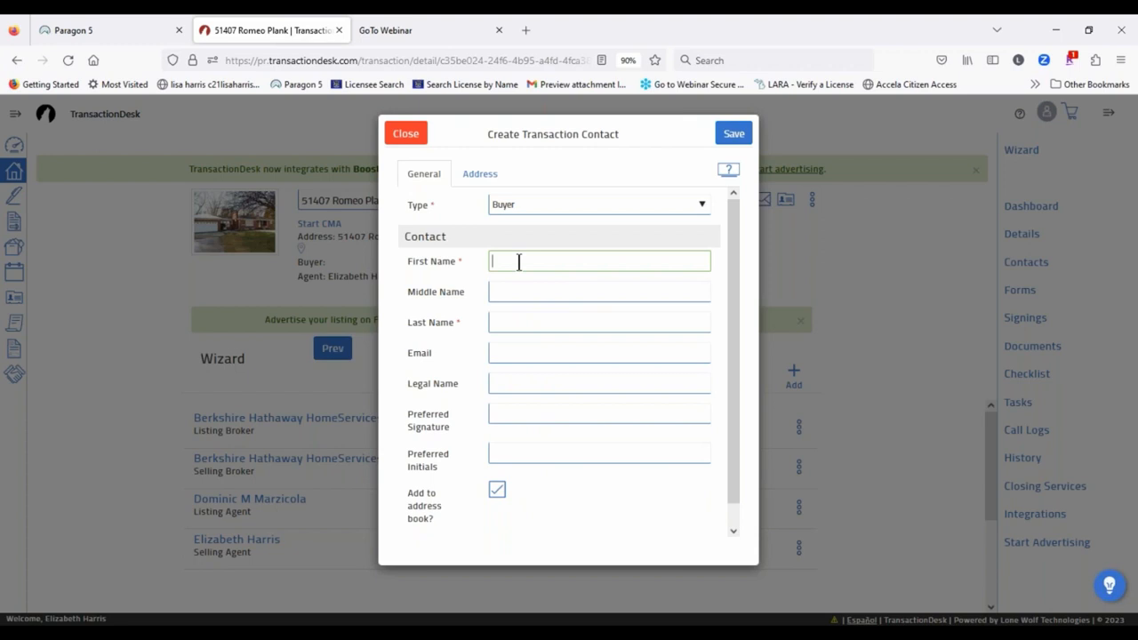
text(Mr)
click(530, 323)
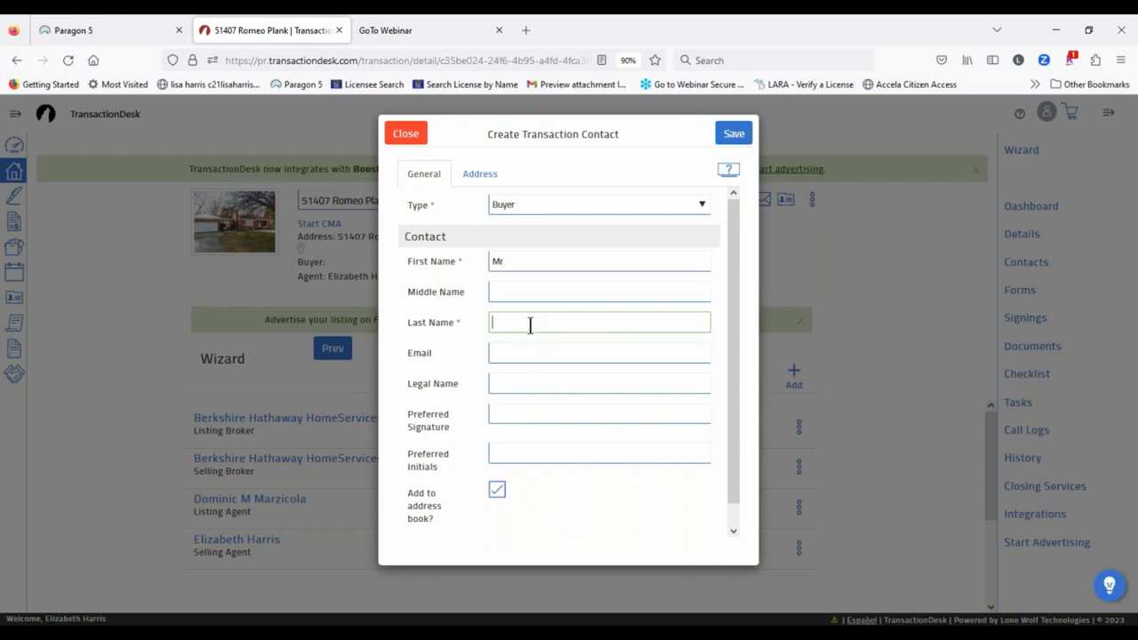
text(Loaded)
click(537, 353)
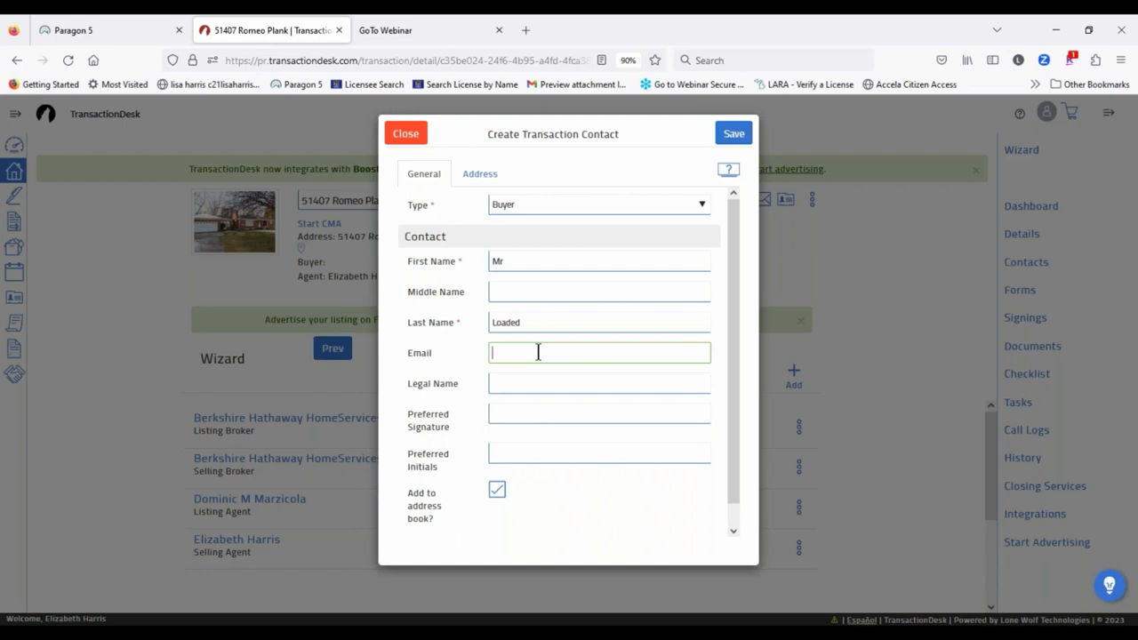
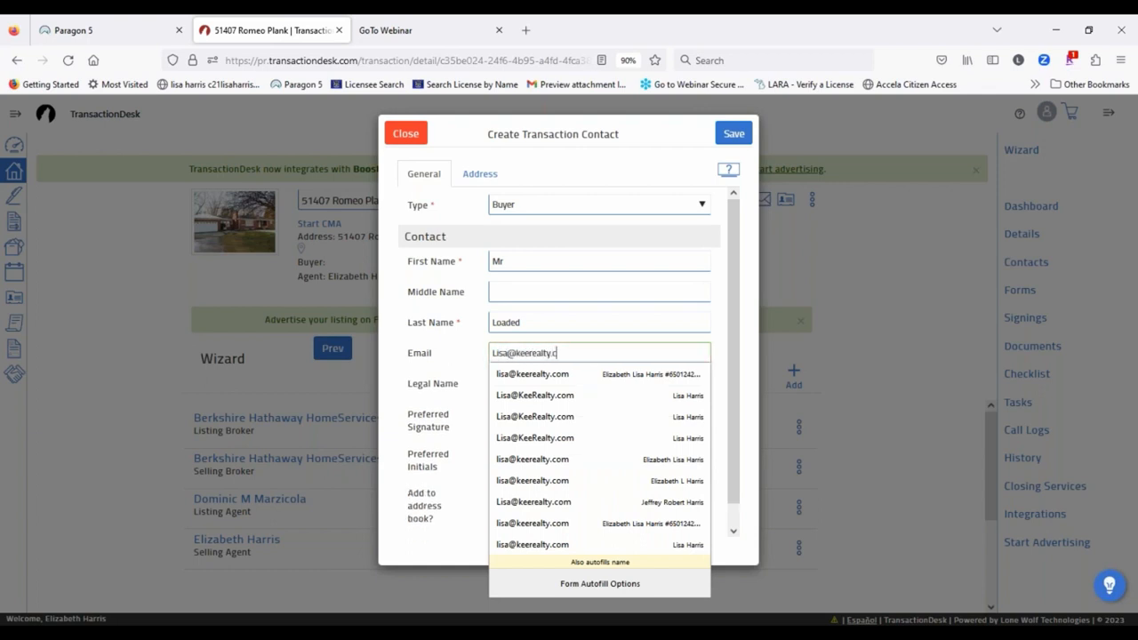
click(452, 352)
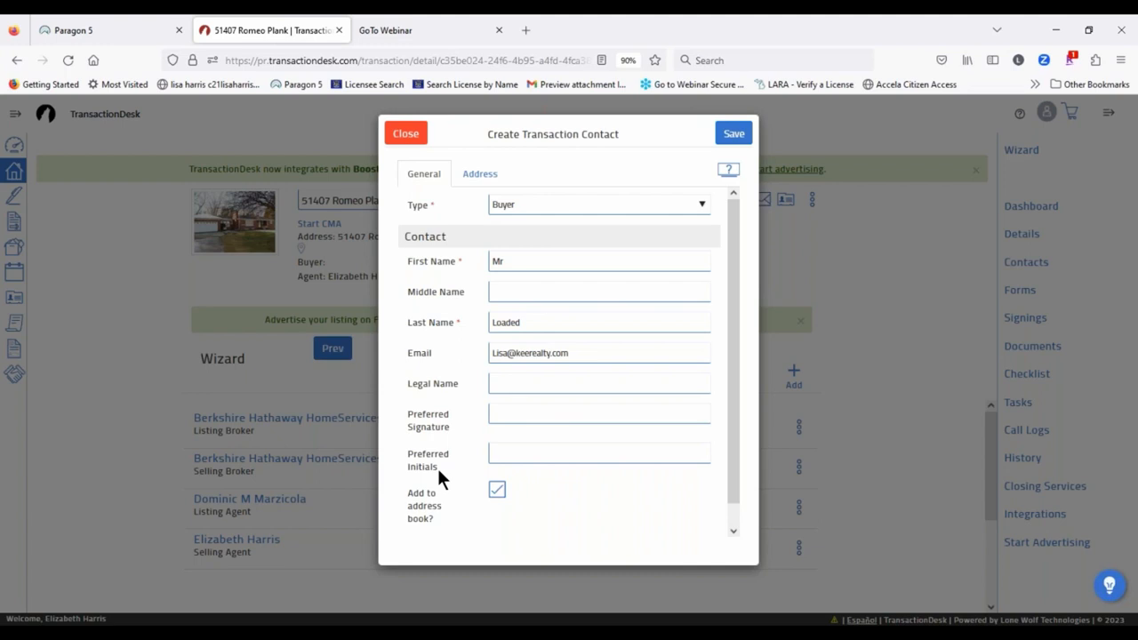
click(525, 262)
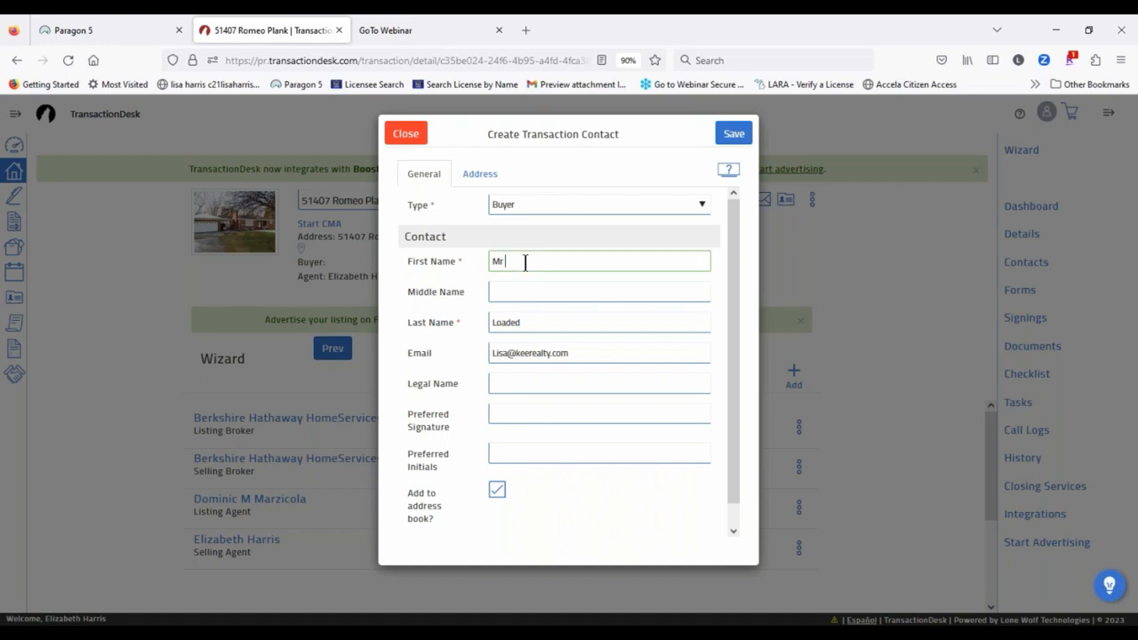
drag(525, 261, 412, 302)
text(LB Associates)
drag(542, 324, 462, 318)
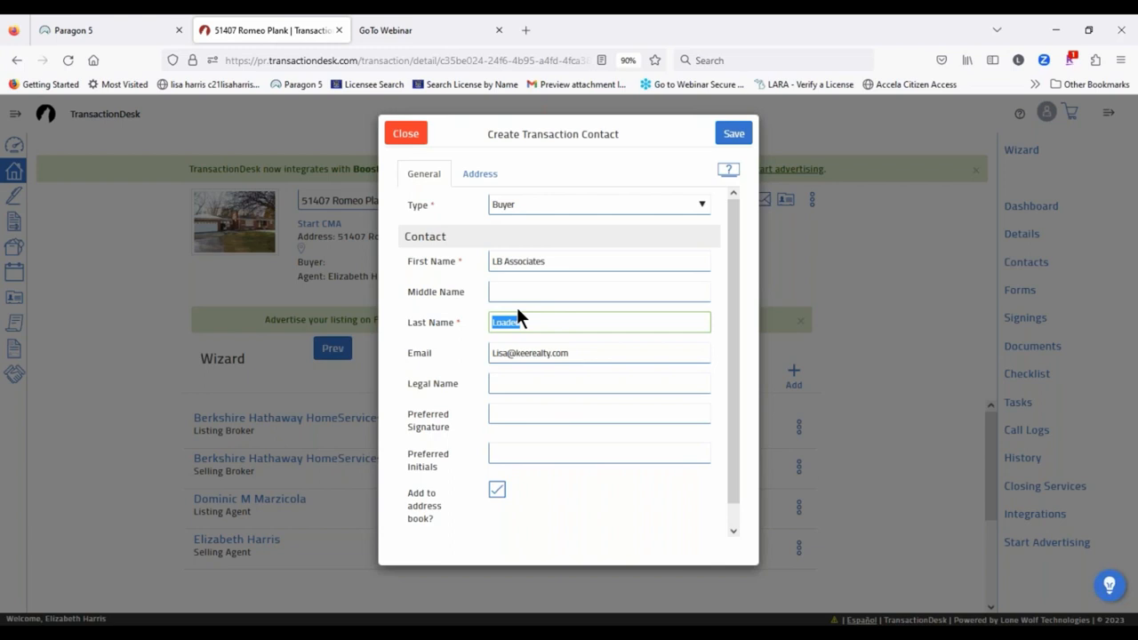
text(LLC)
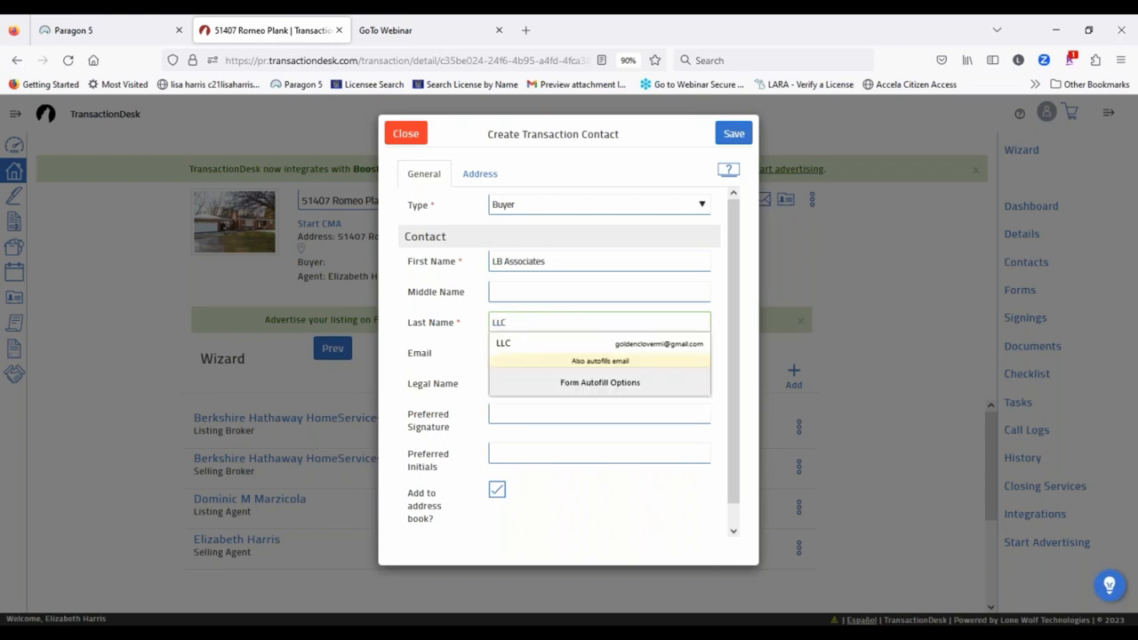
click(458, 365)
click(489, 413)
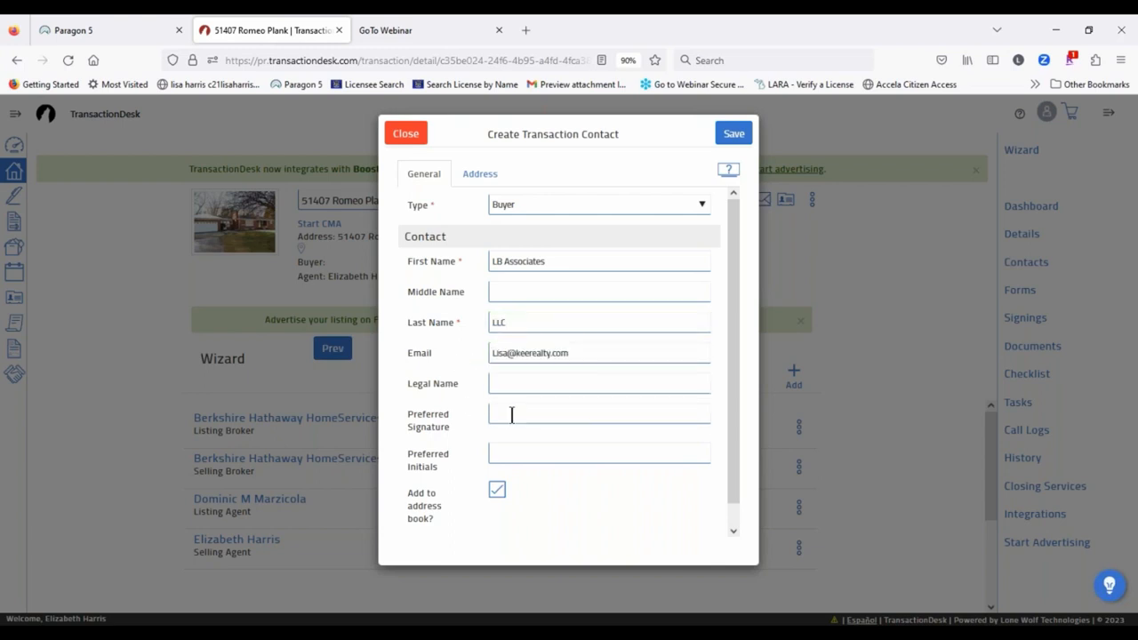
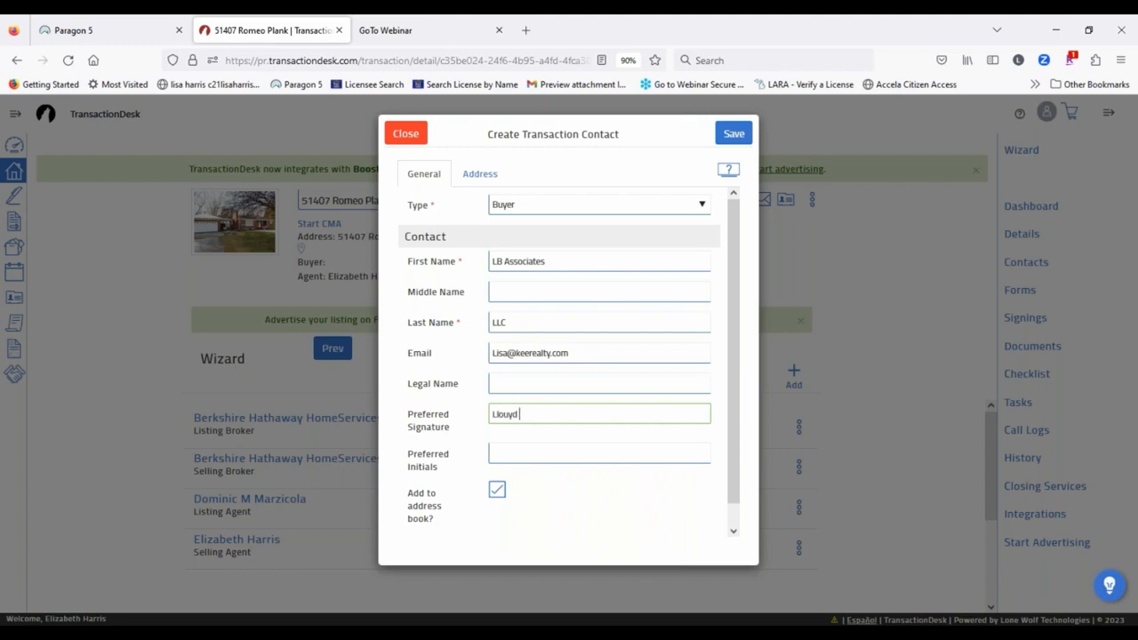
click(506, 459)
text(LB)
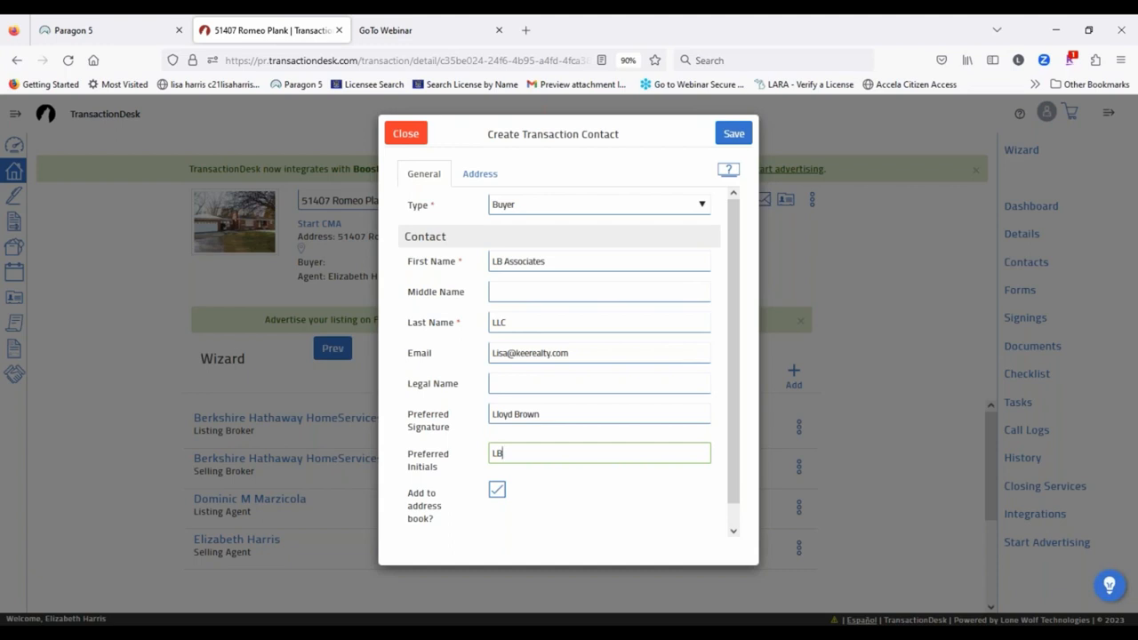
double_click(495, 450)
key(BackSpace)
triple_click(575, 414)
key(BackSpace)
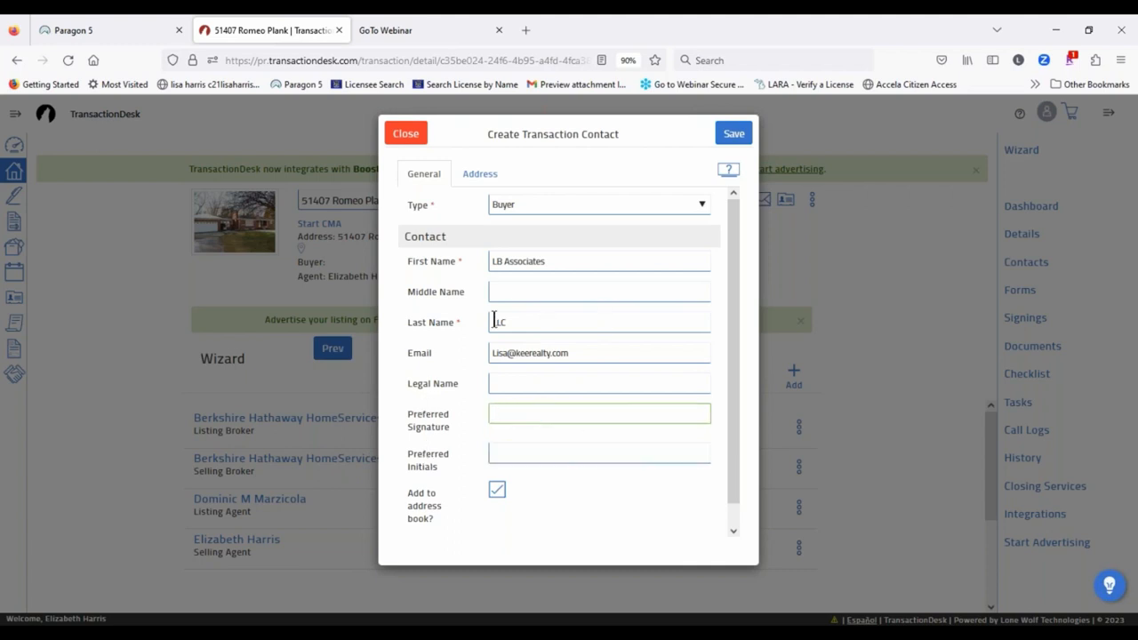
double_click(496, 322)
text(Loac)
text(at)
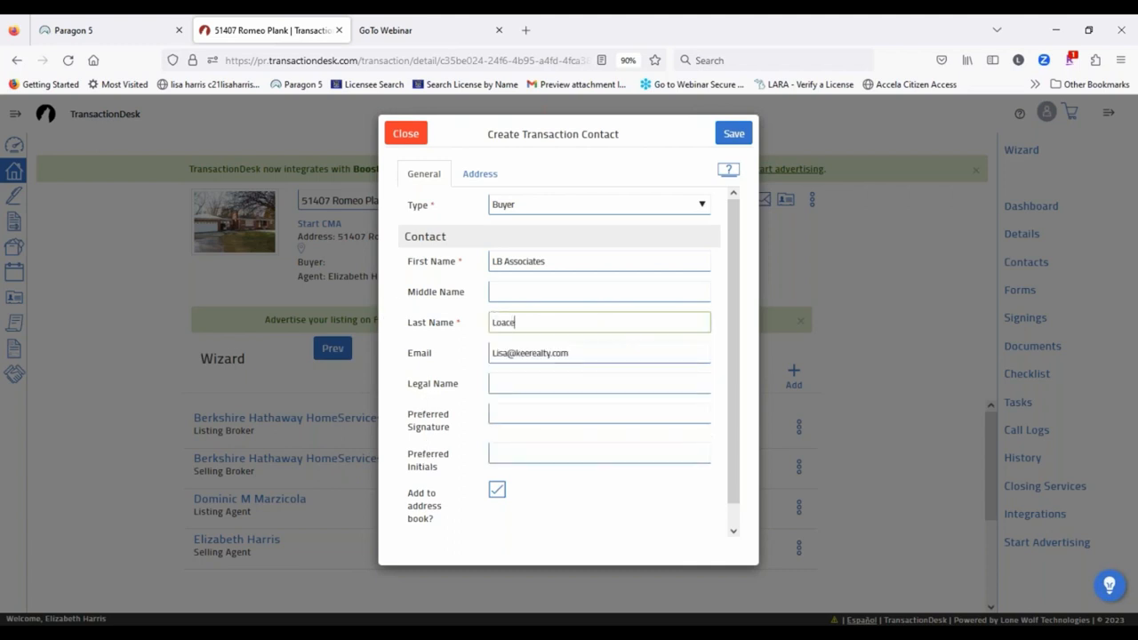
key(BackSpace)
key(BackSpace)
key(BackSpace)
text(ded)
triple_click(561, 261)
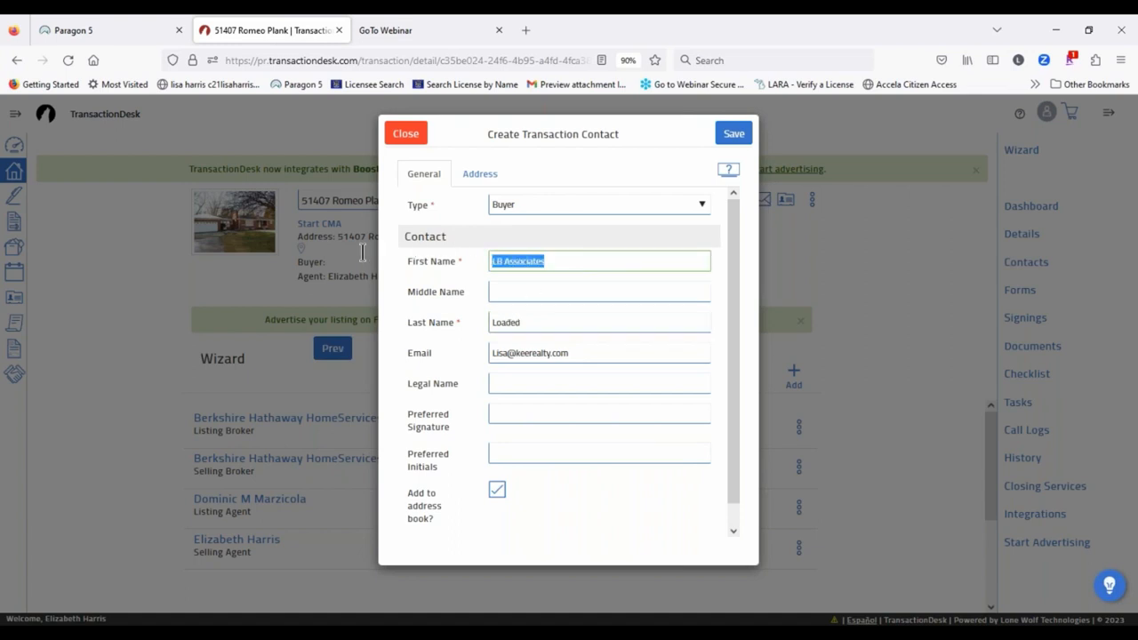
text(Mr)
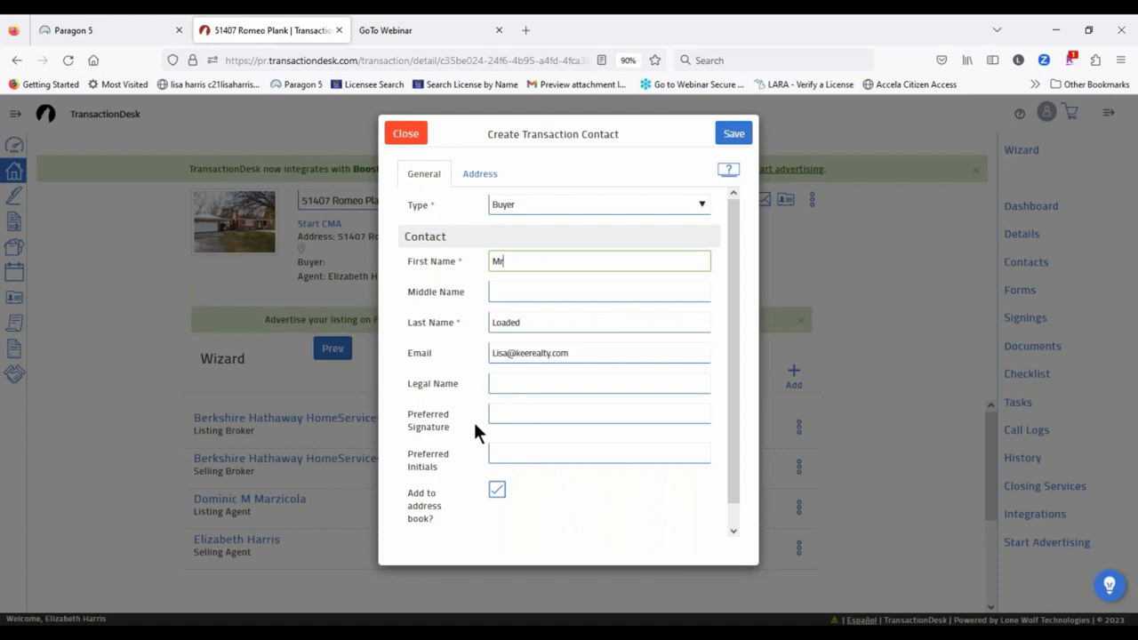
click(619, 500)
Step: Save the current buyer contact and start a new transaction contact of type Buyer
click(734, 135)
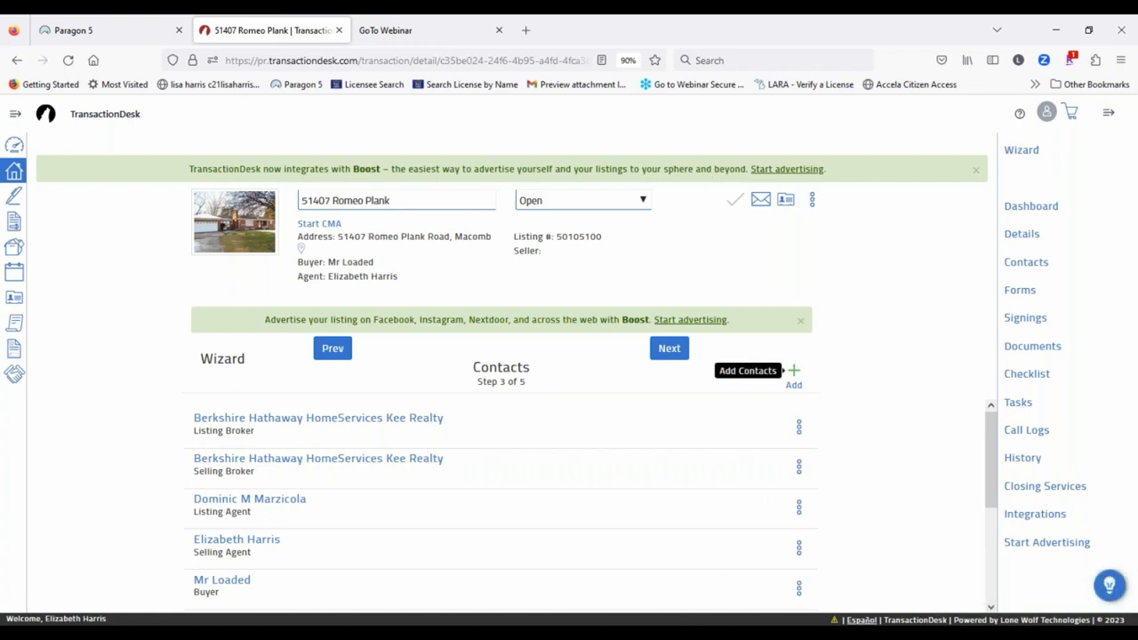
click(794, 380)
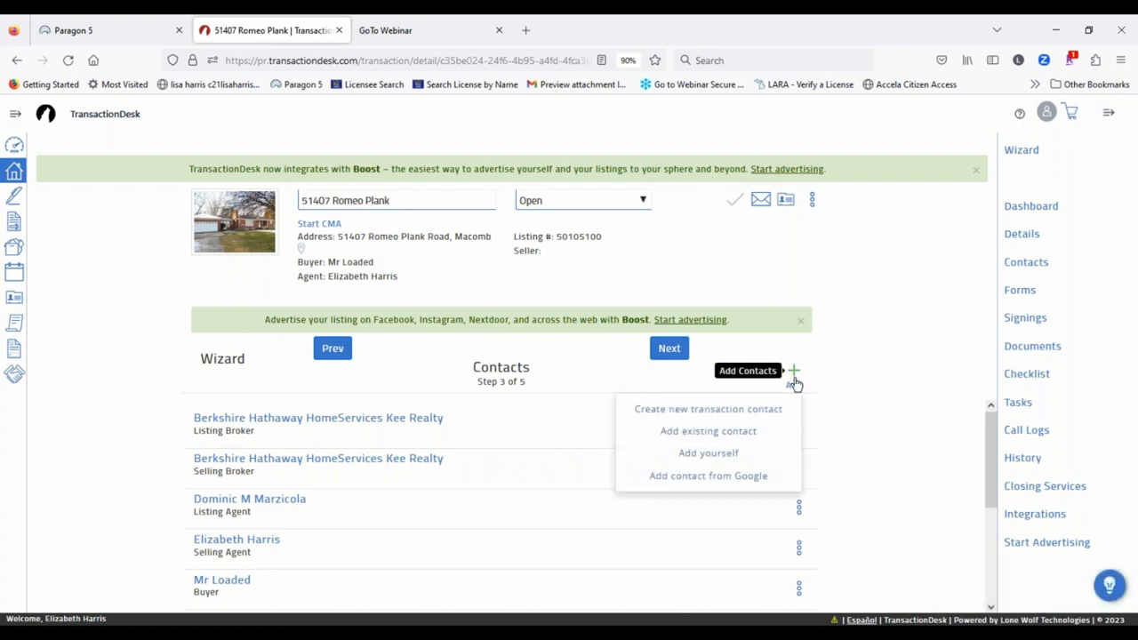
click(750, 411)
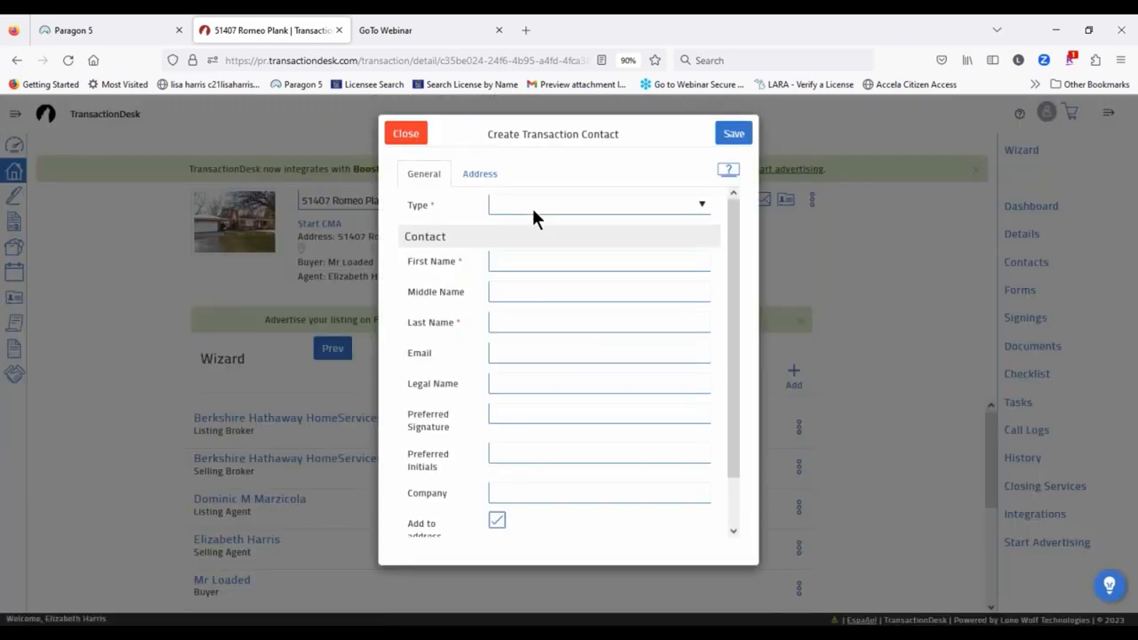
click(532, 206)
click(509, 261)
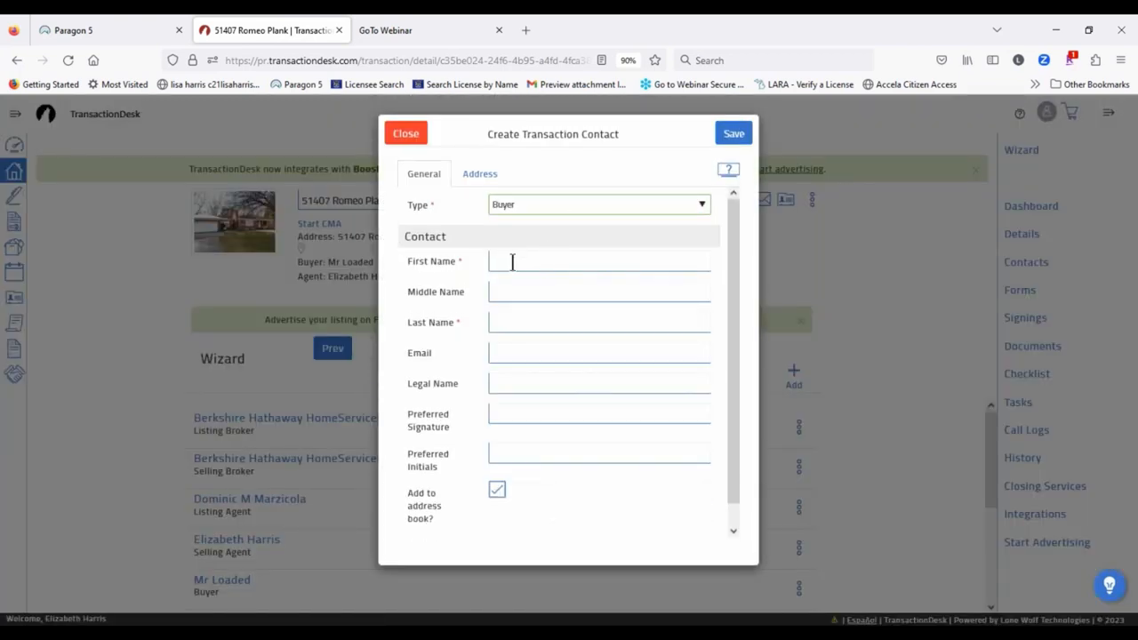
Step: Enter the new buyer's first name, surname and e-mail address, dismissing the autofill suggestions
click(512, 261)
text(Mrs)
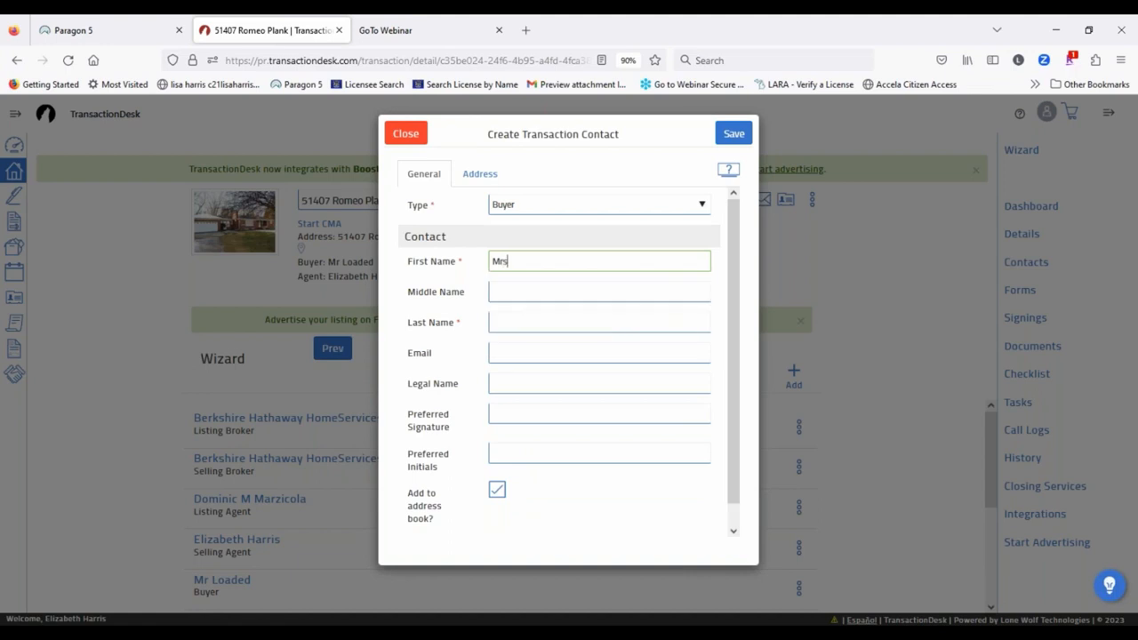
key(Tab)
key(Tab)
text(Spendl)
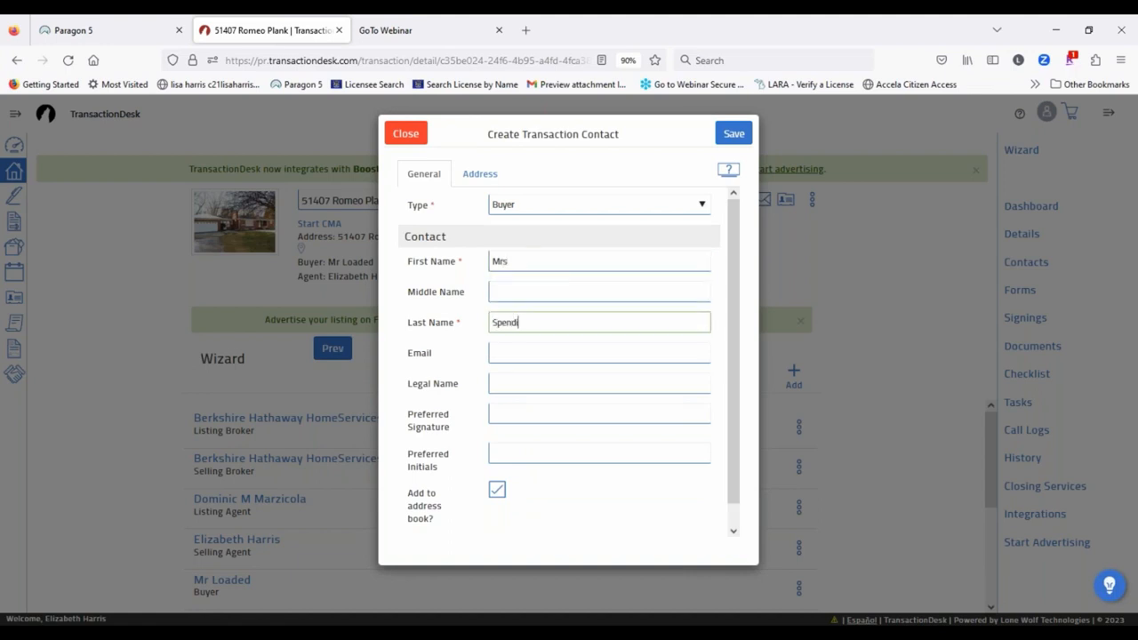
key(BackSpace)
text(sitall)
click(517, 356)
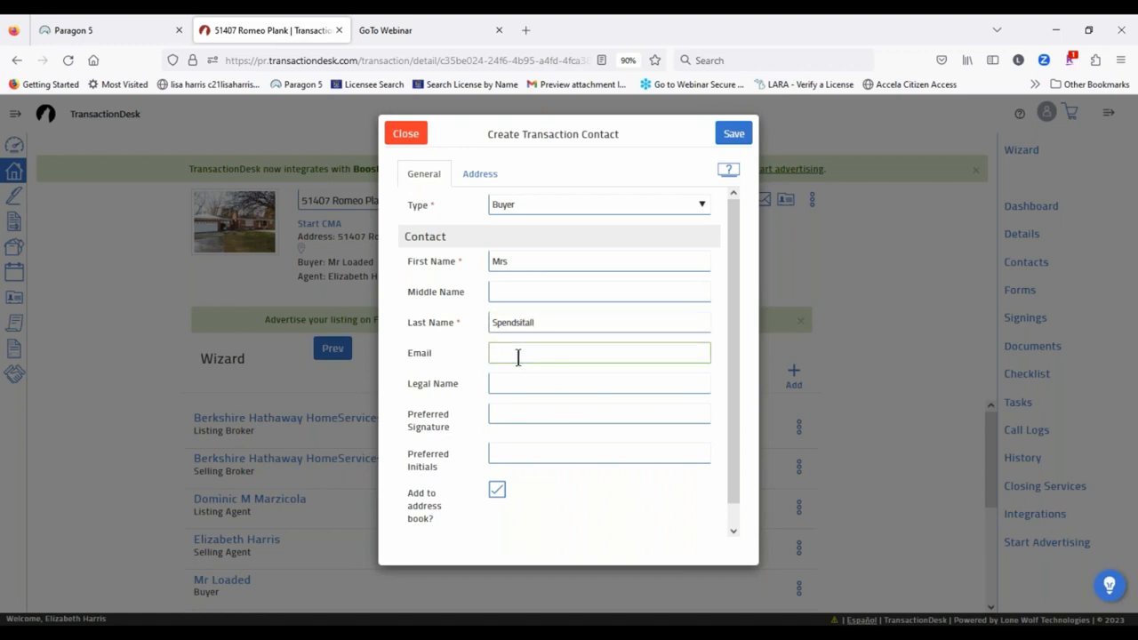
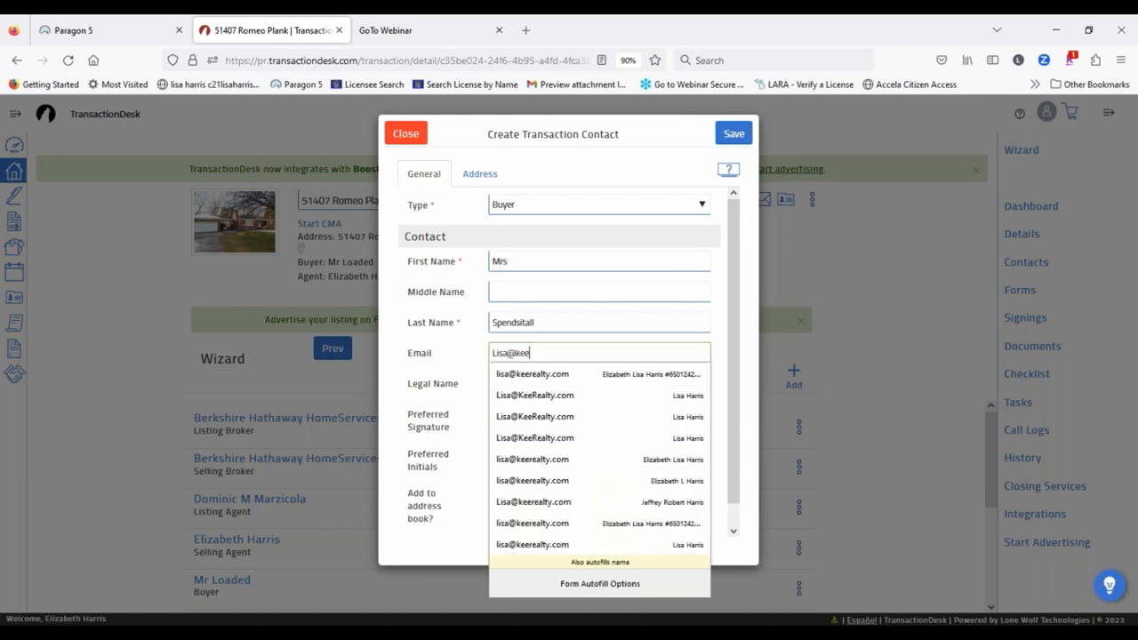
click(416, 349)
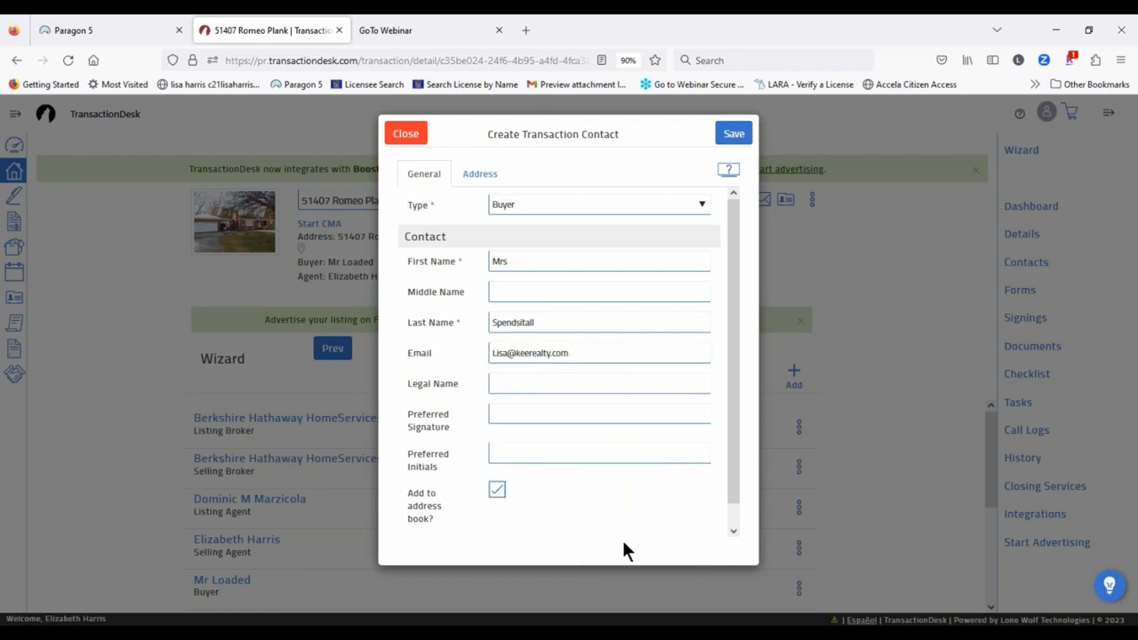
Step: Save the second buyer, check the Contacts list, and advance to Forms (step 4)
click(734, 135)
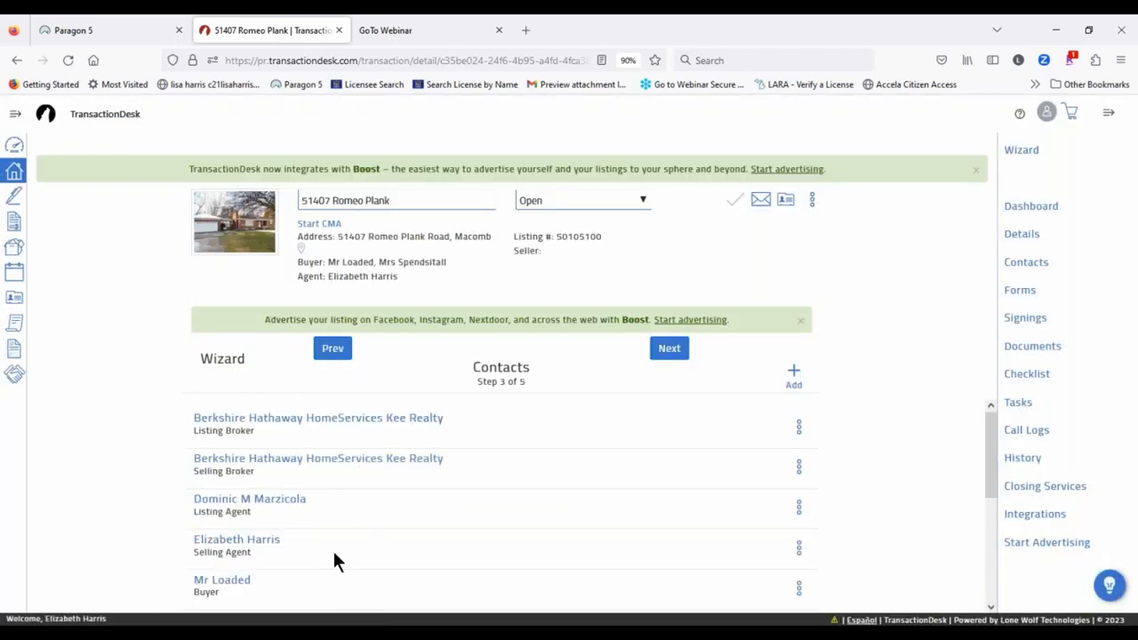
scroll(385, 520, down, 3)
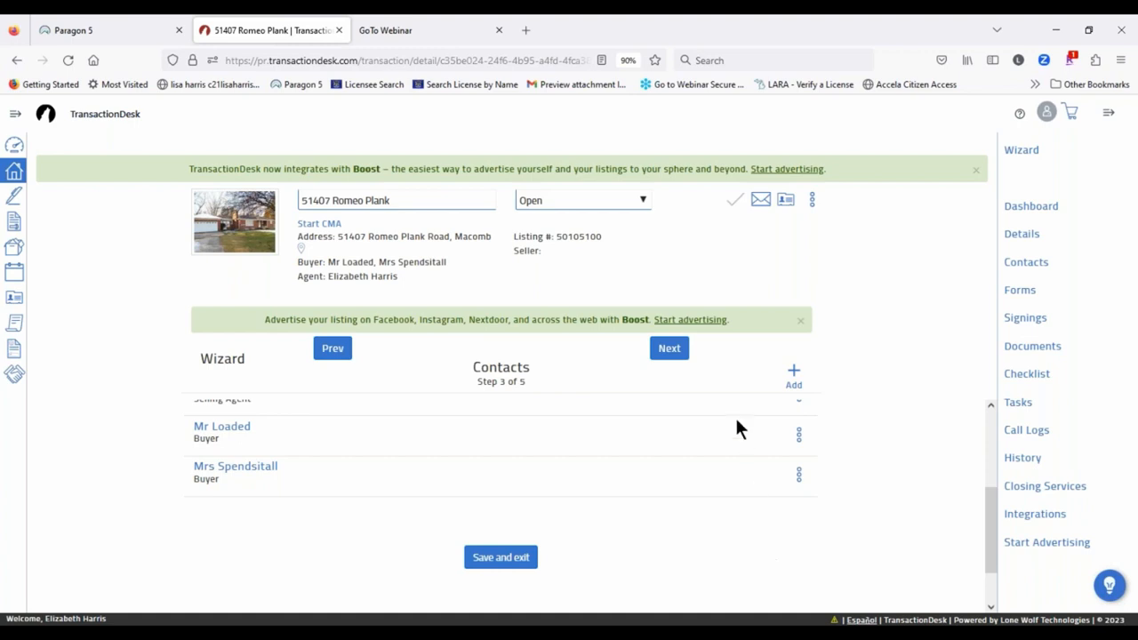
click(668, 348)
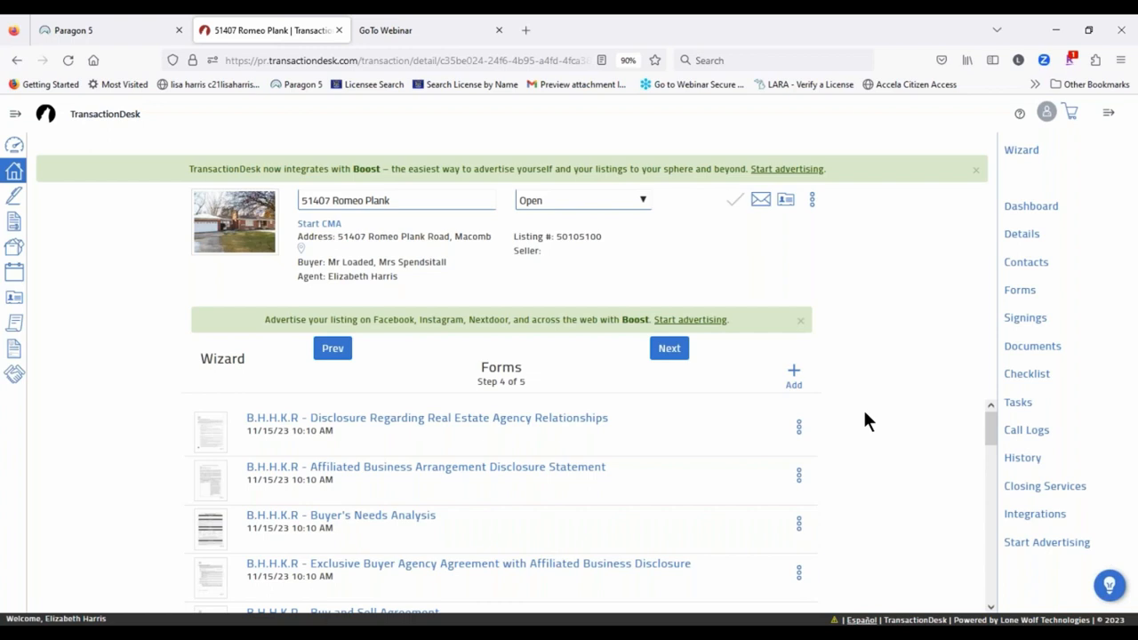
scroll(672, 421, down, 10)
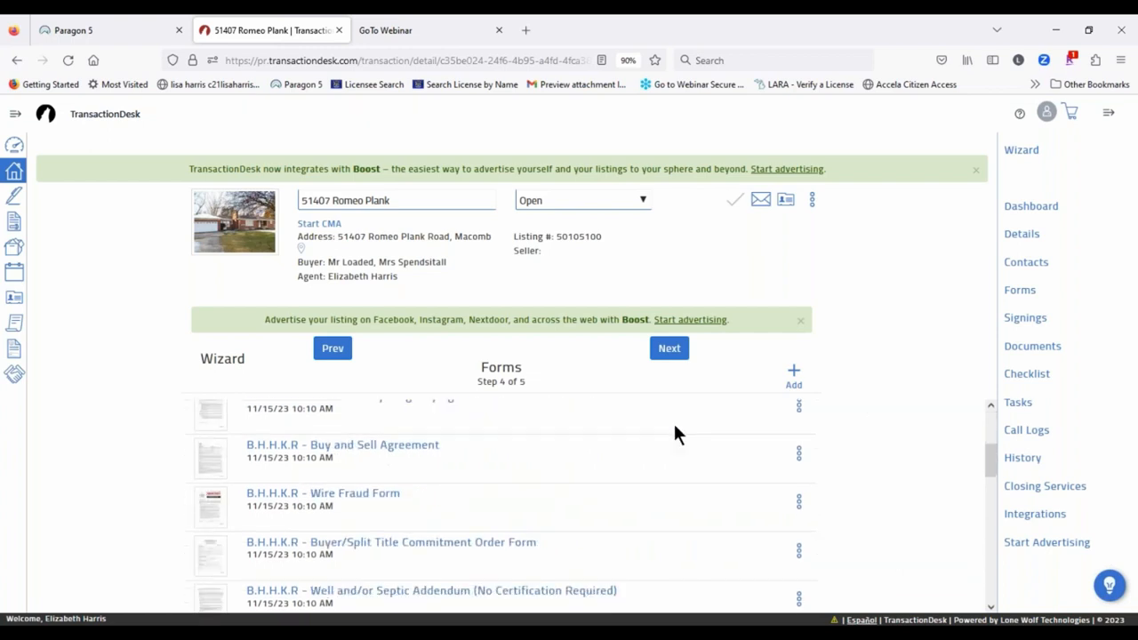
scroll(622, 472, down, 3)
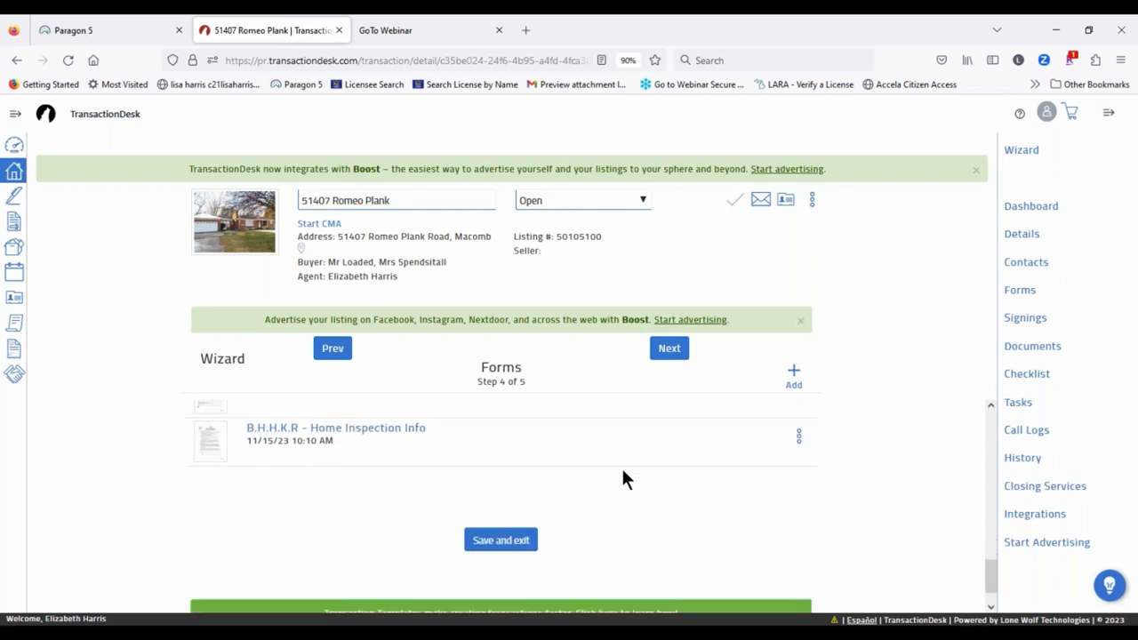
scroll(623, 472, up, 2)
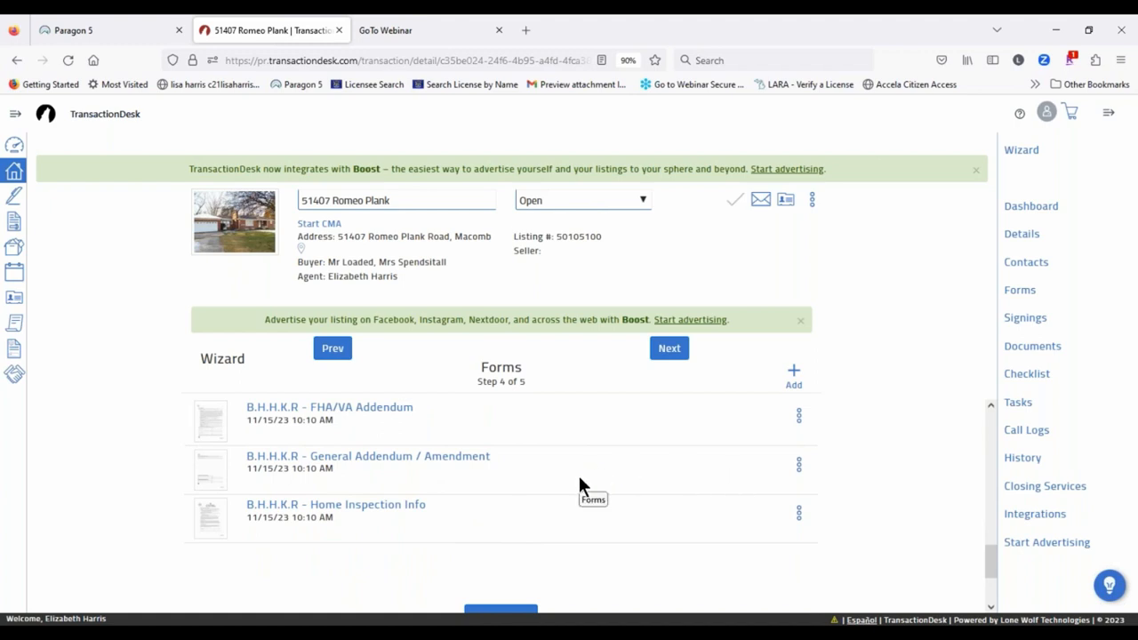
scroll(580, 486, up, 3)
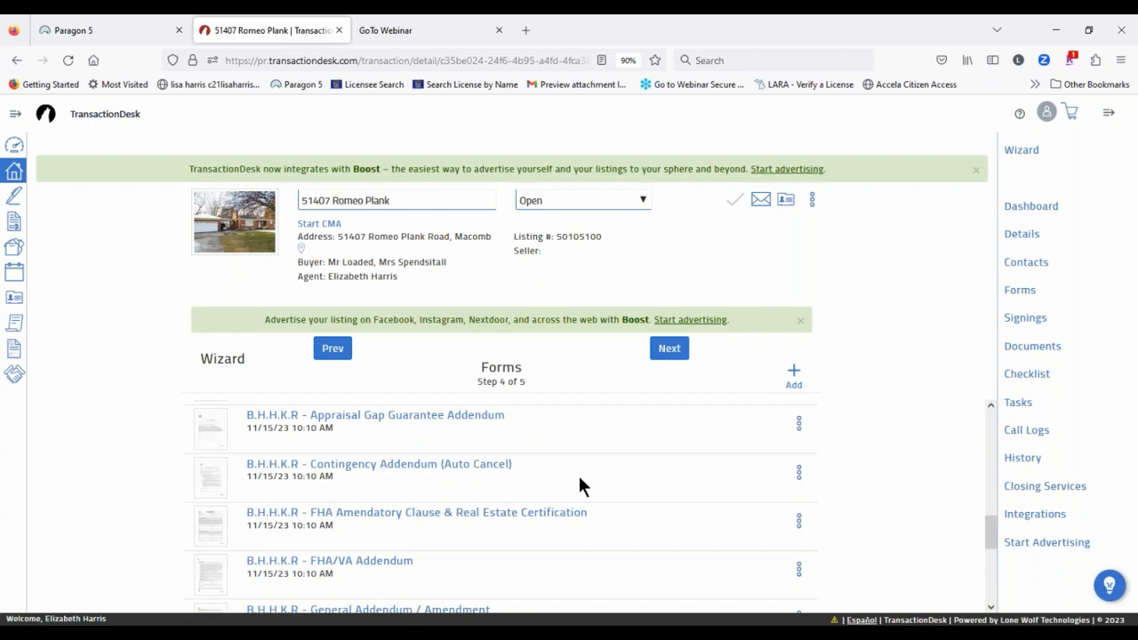
Step: Search the form library for 'Purchase agreement' and pick GMAR - Purchase Agreement
click(793, 376)
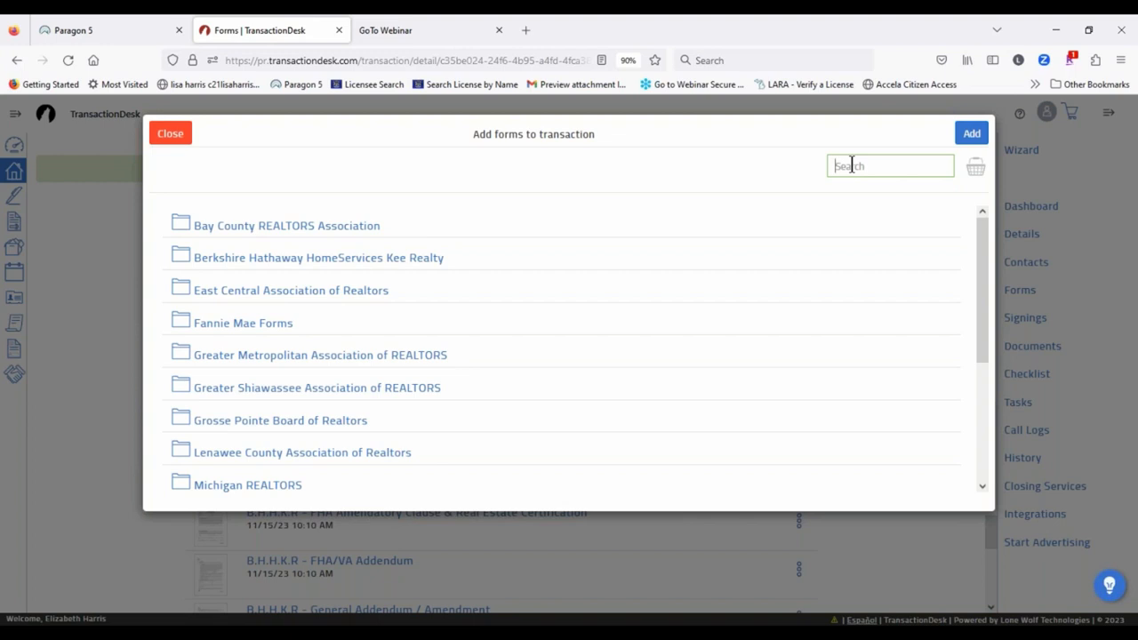
text(Purchase agreement)
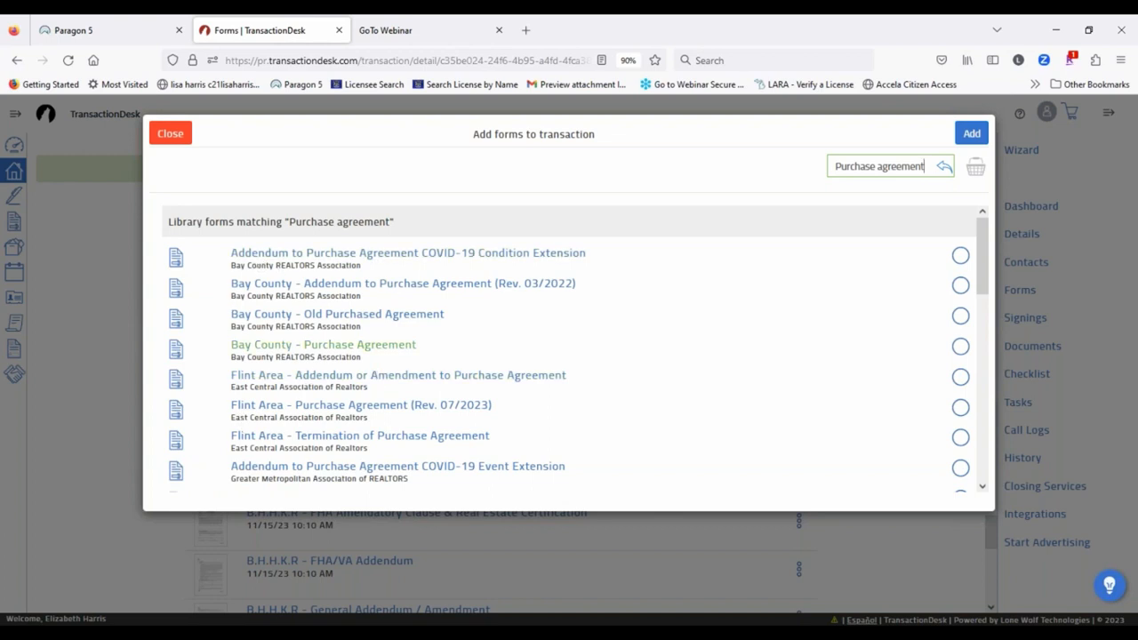
scroll(422, 329, down, 5)
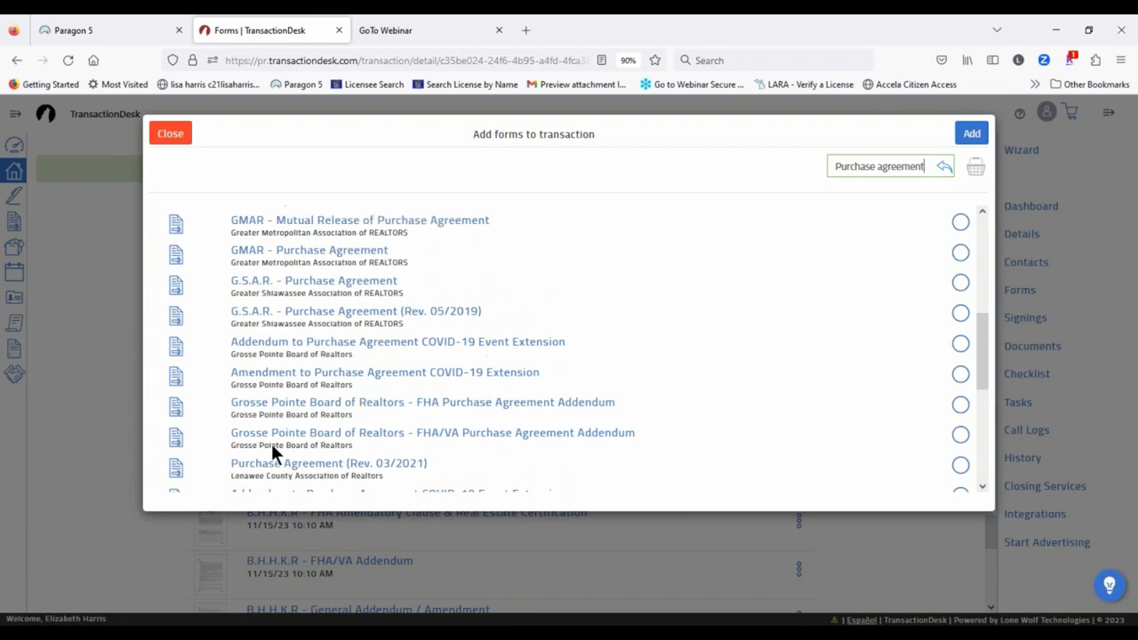
scroll(393, 385, up, 1)
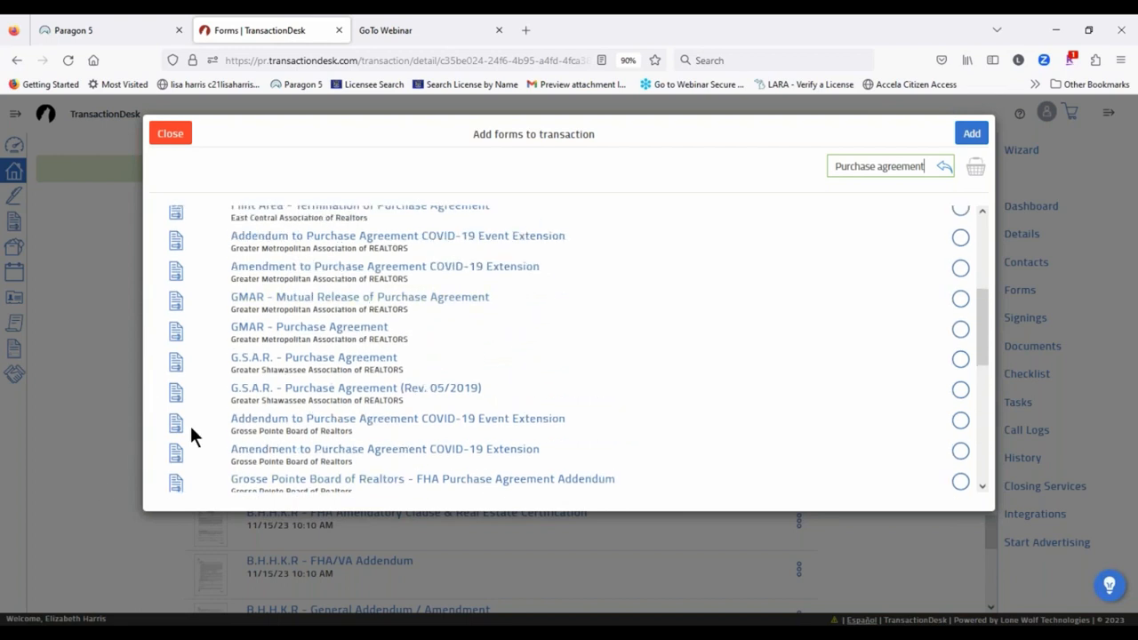
click(292, 333)
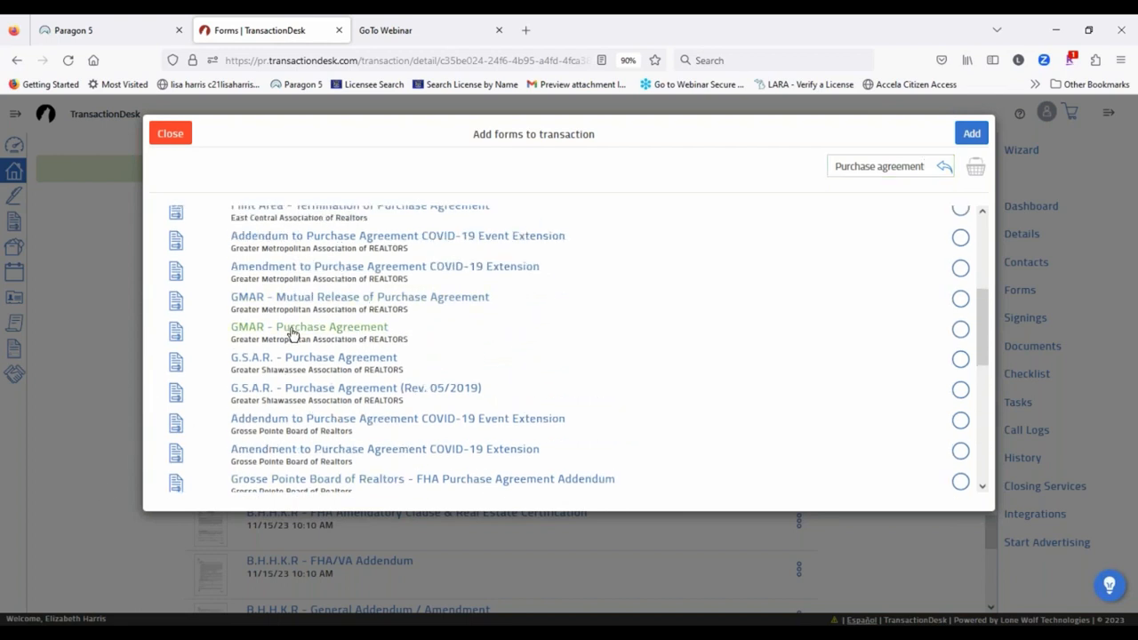
click(1074, 138)
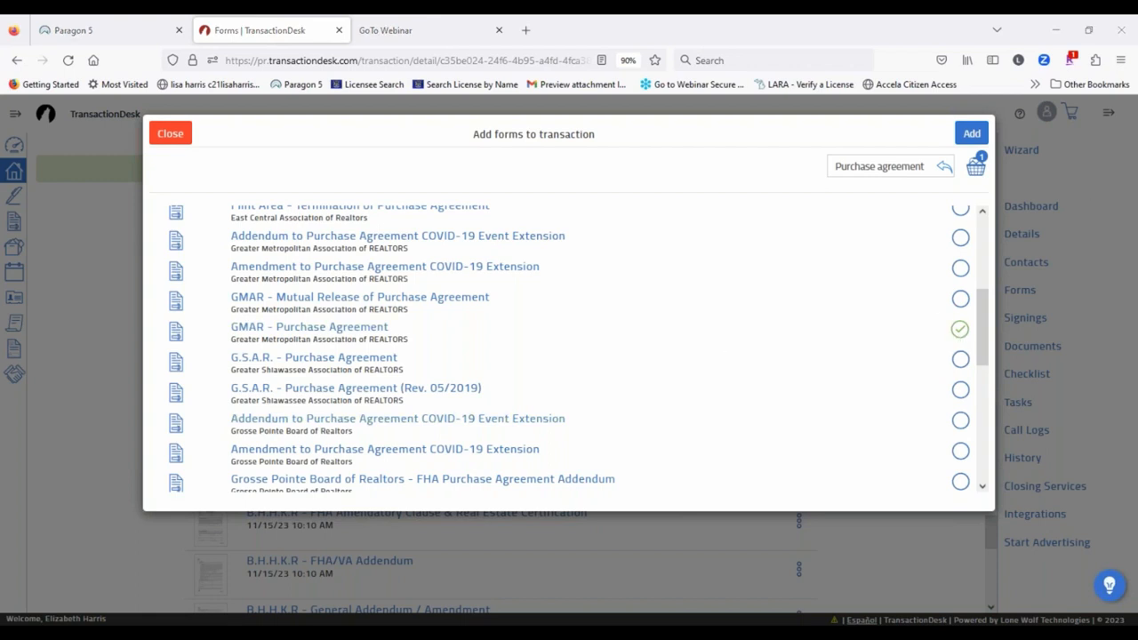
Step: Search 'disclosure regarding agency' and tick the B.H.H.K.R agency relationships disclosure form
scroll(529, 296, down, 5)
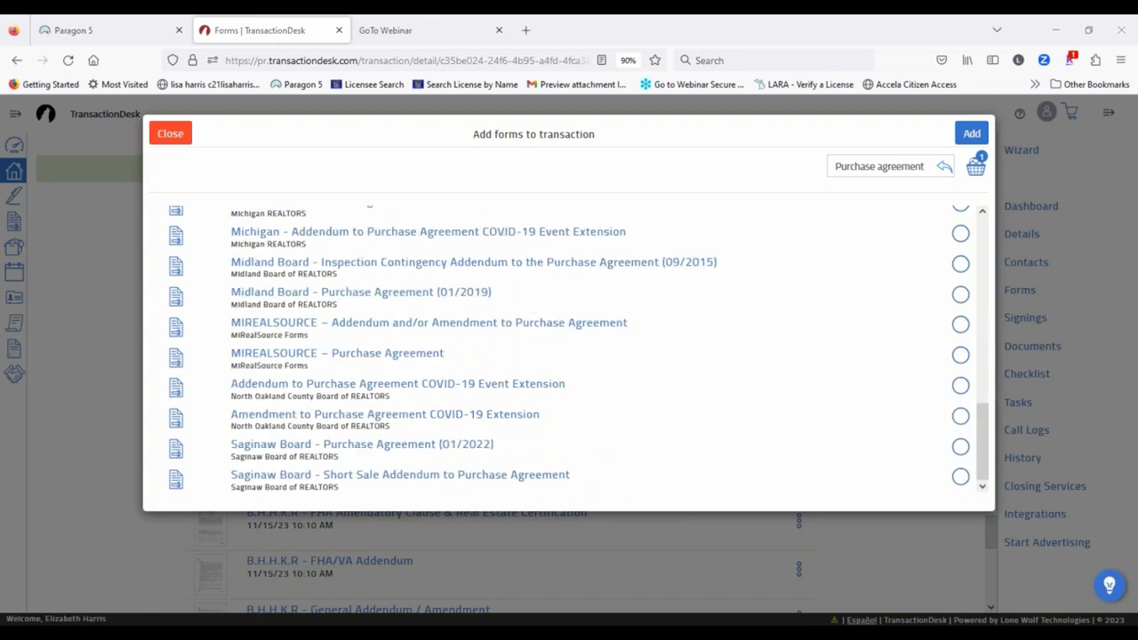
scroll(516, 421, up, 10)
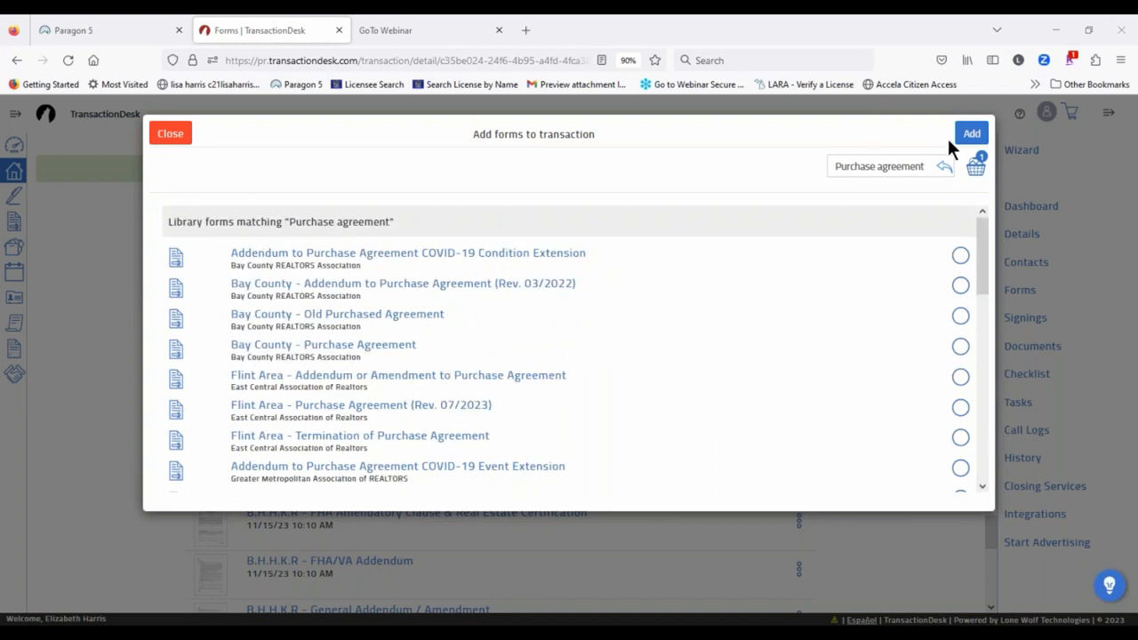
drag(928, 167, 722, 155)
key(BackSpace)
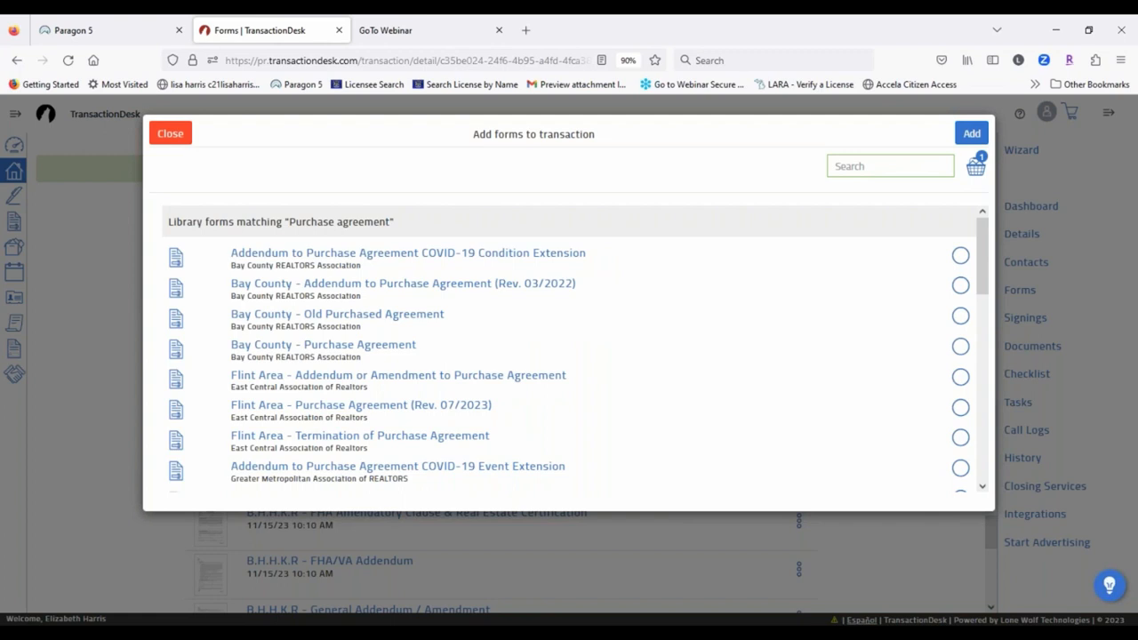
text(disclosu)
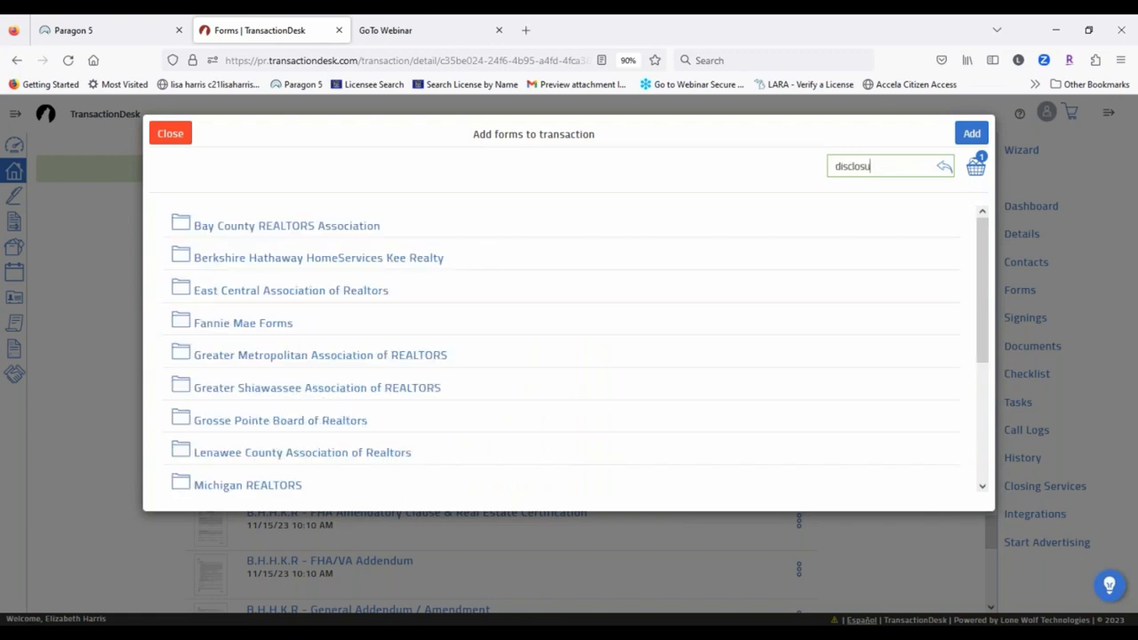
text(re regarding agency)
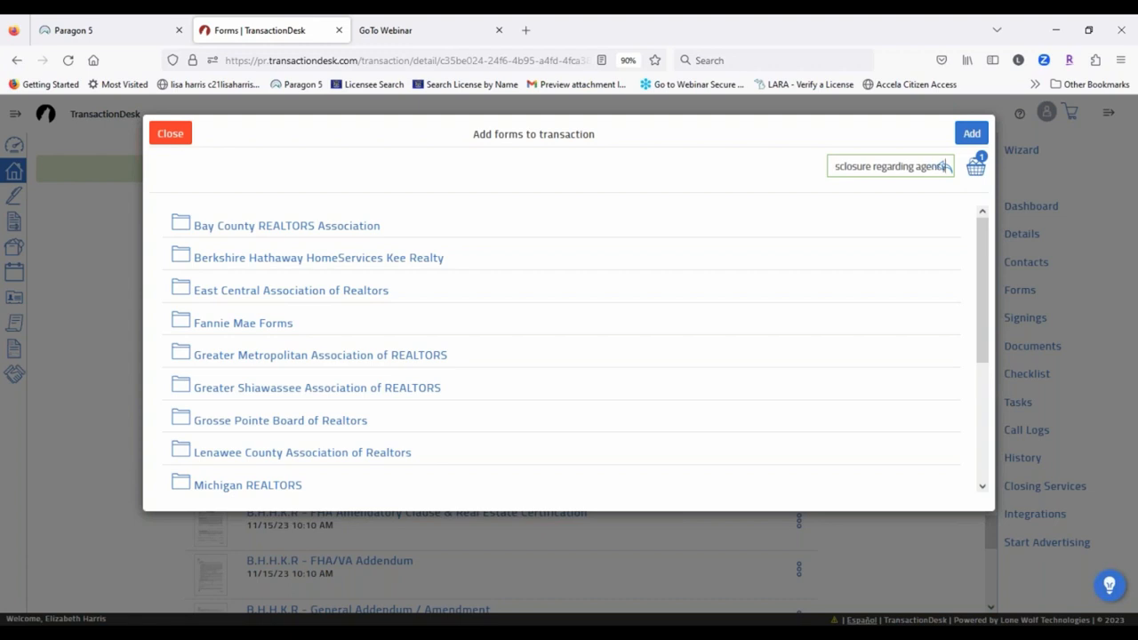
key(Return)
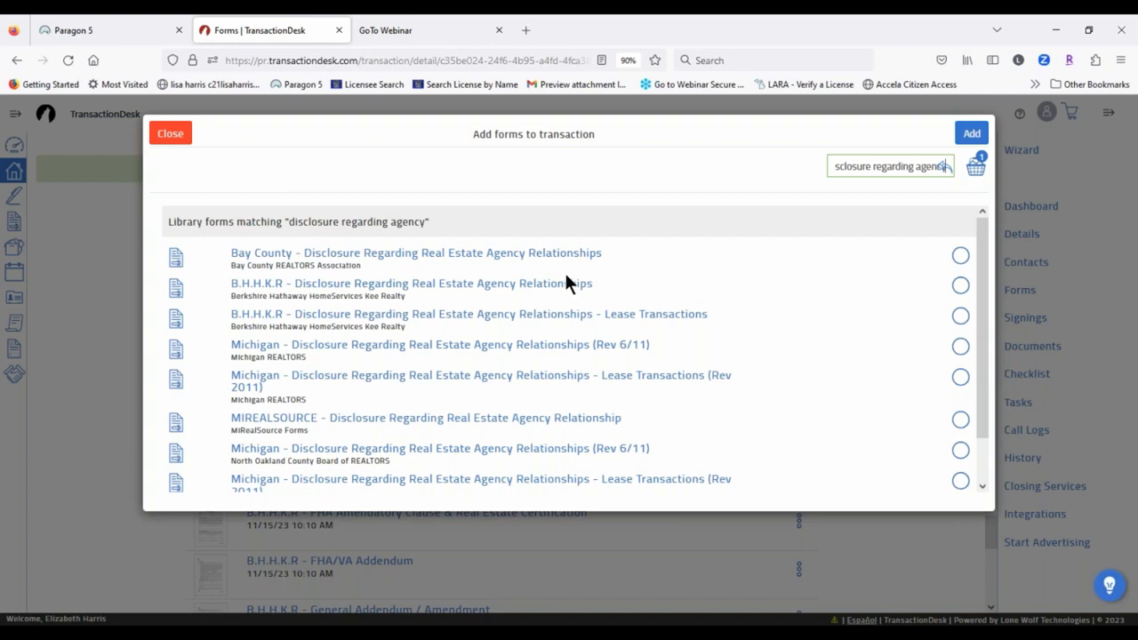
click(959, 285)
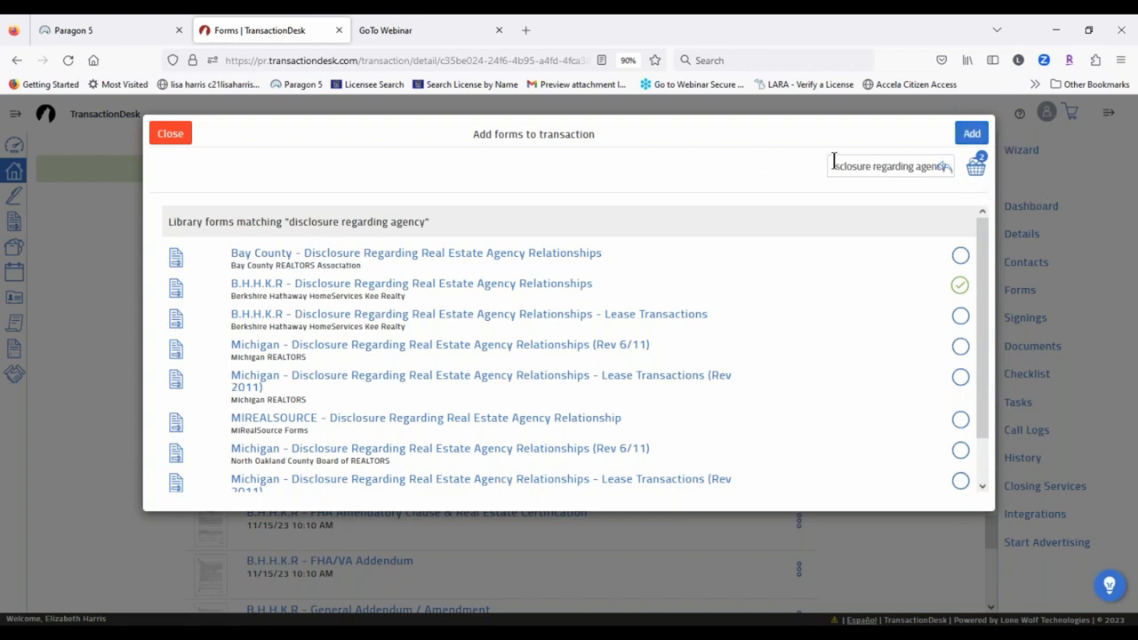
Step: Clear the search box so all library folders show again
drag(833, 166, 944, 174)
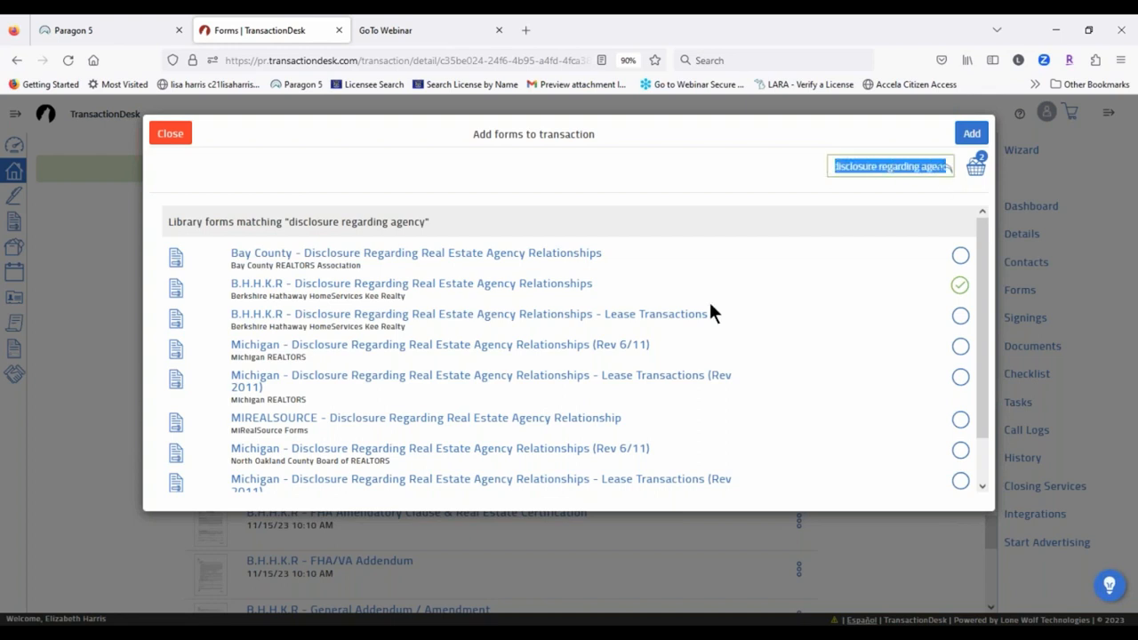
key(BackSpace)
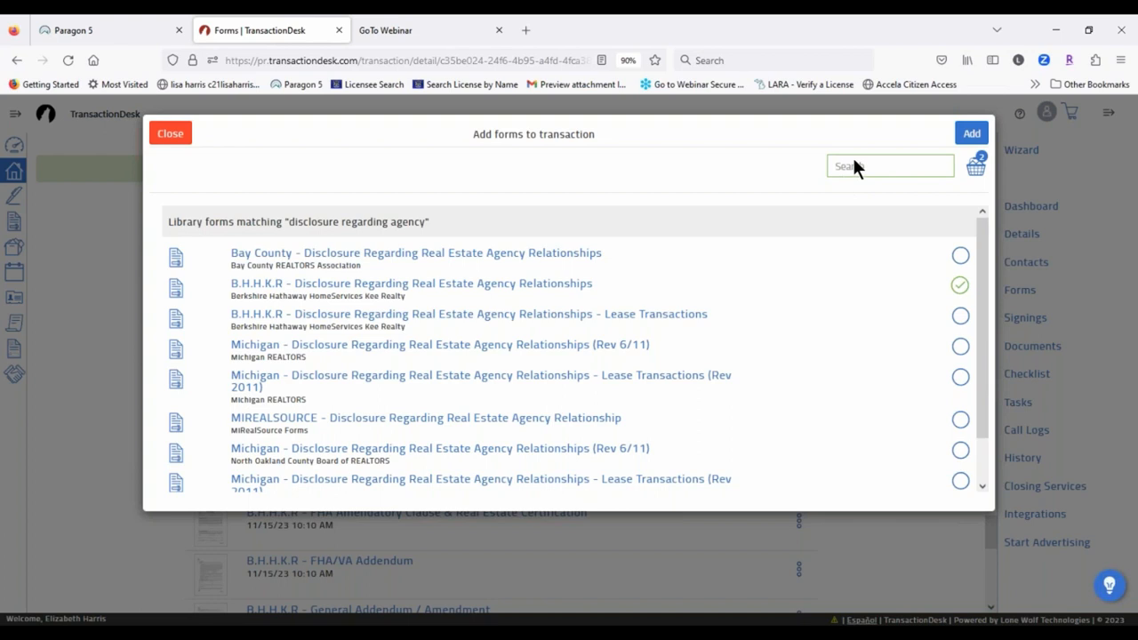
key(Return)
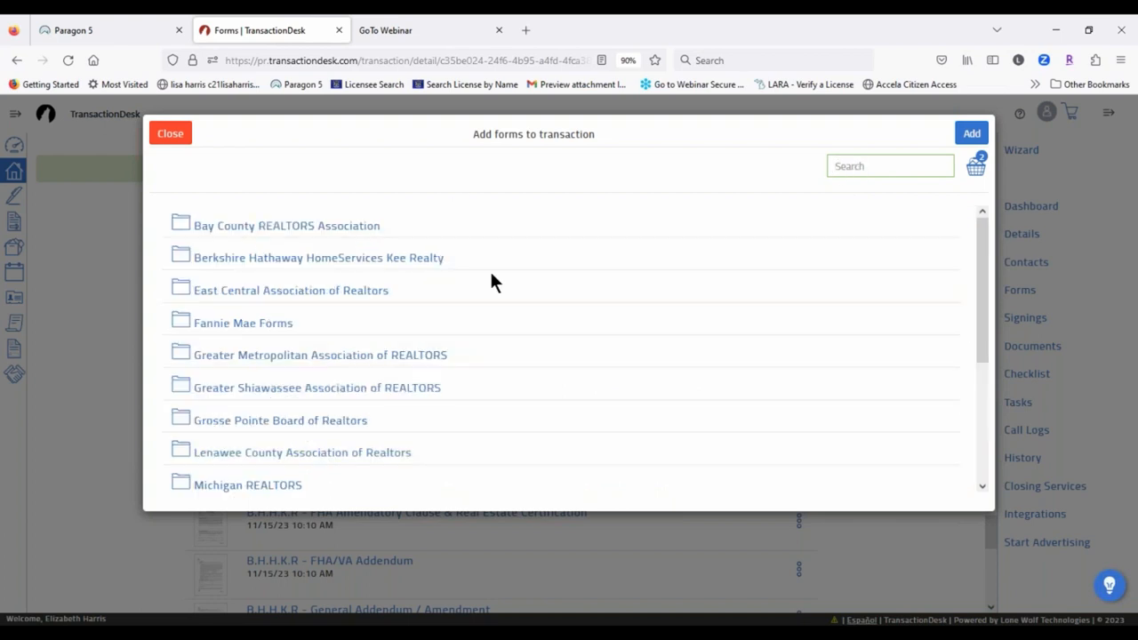
Step: Browse the Berkshire Hathaway HomeServices Kee Realty folder, go back to the folders, and close Add forms
click(375, 265)
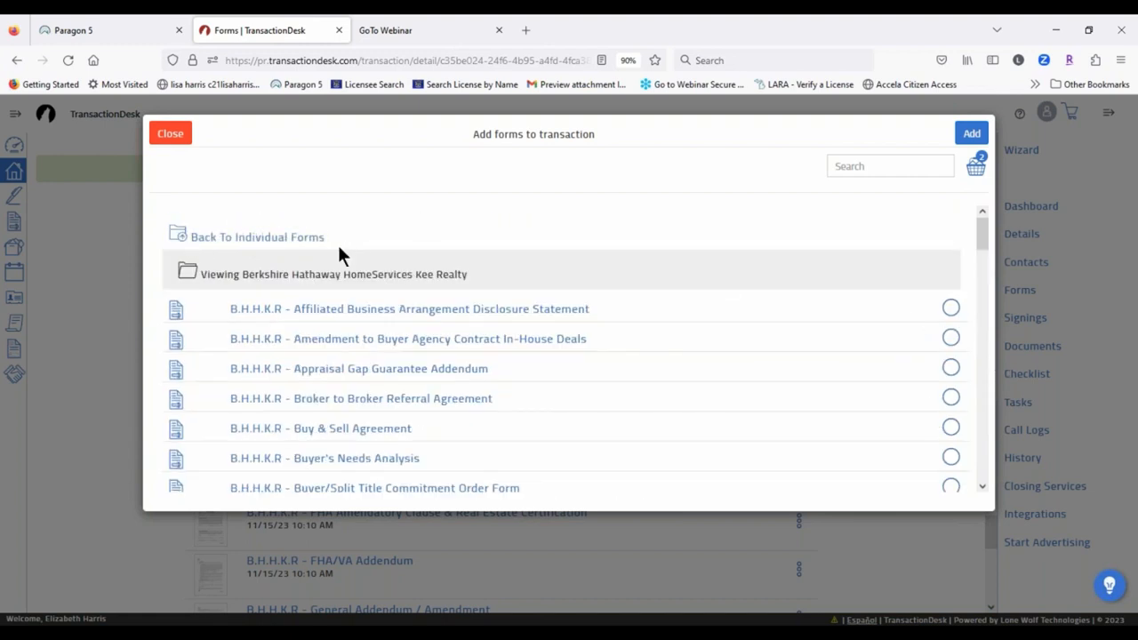
scroll(491, 336, down, 3)
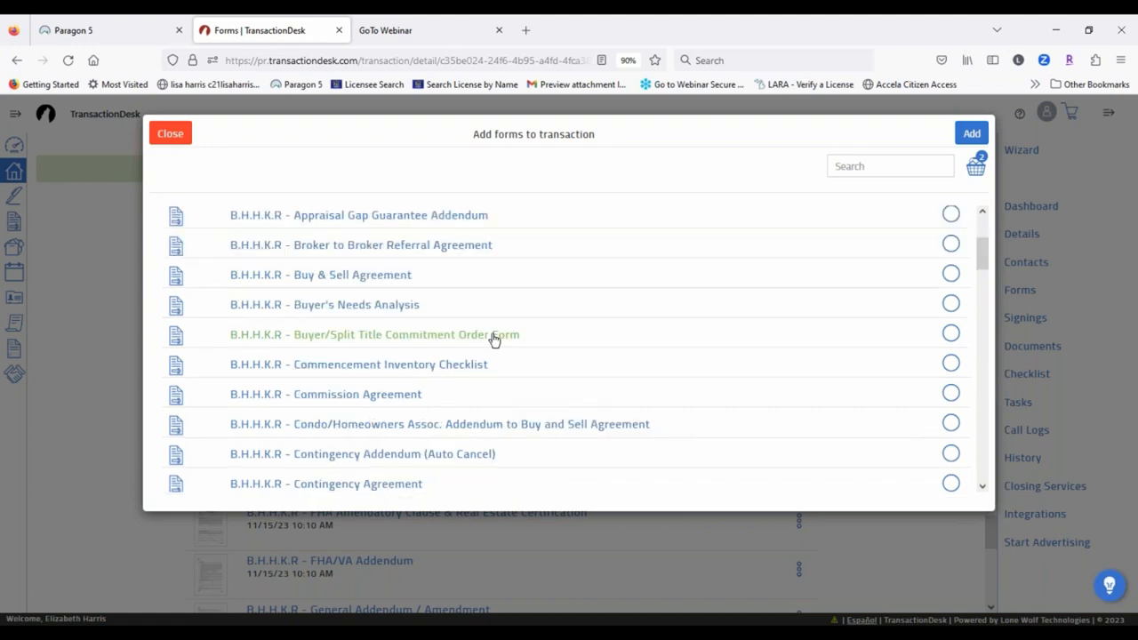
scroll(495, 339, up, 3)
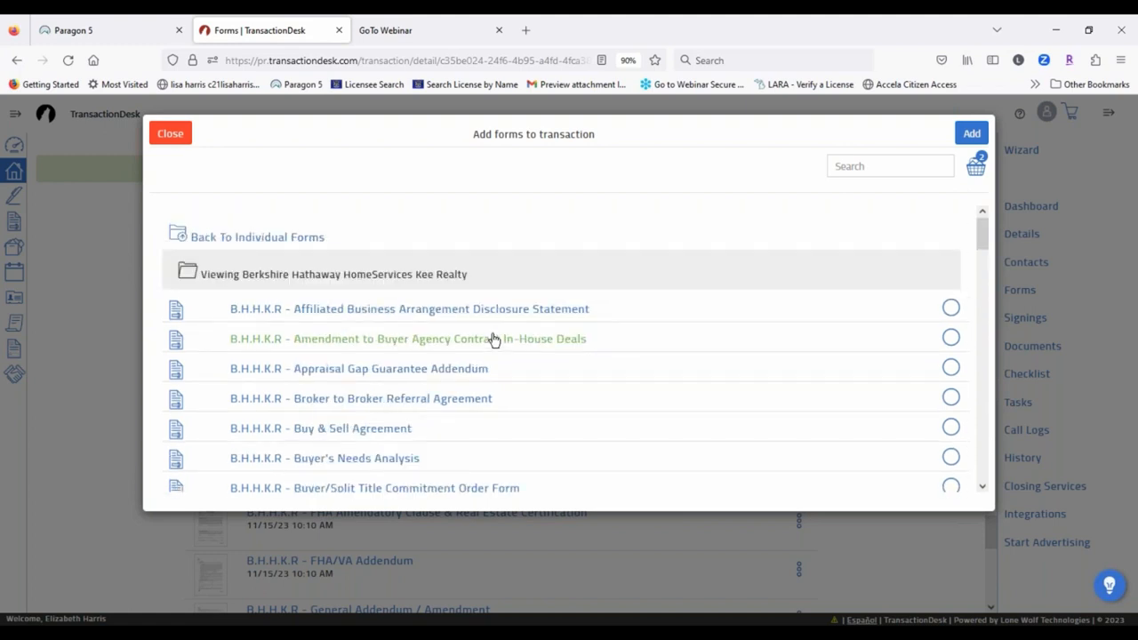
click(246, 238)
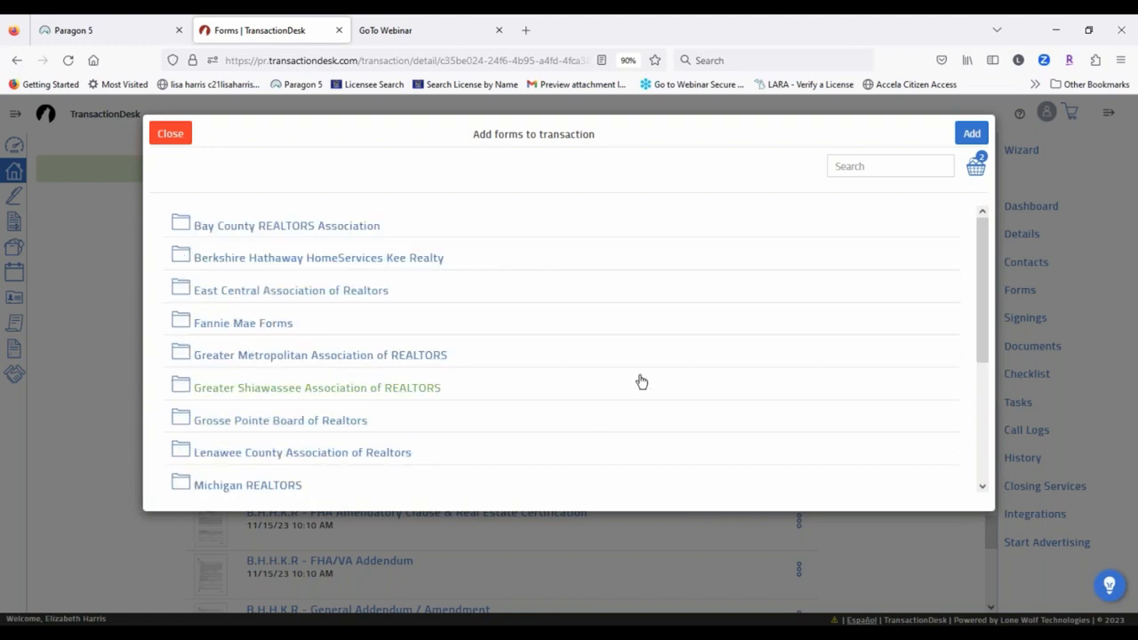
scroll(638, 373, down, 3)
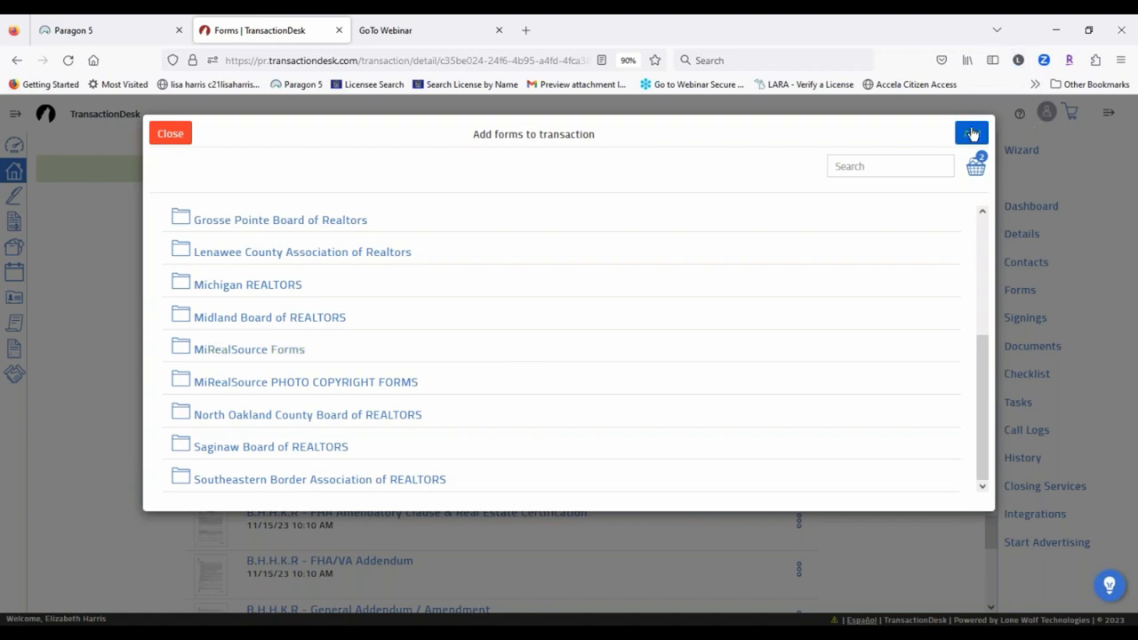
click(170, 133)
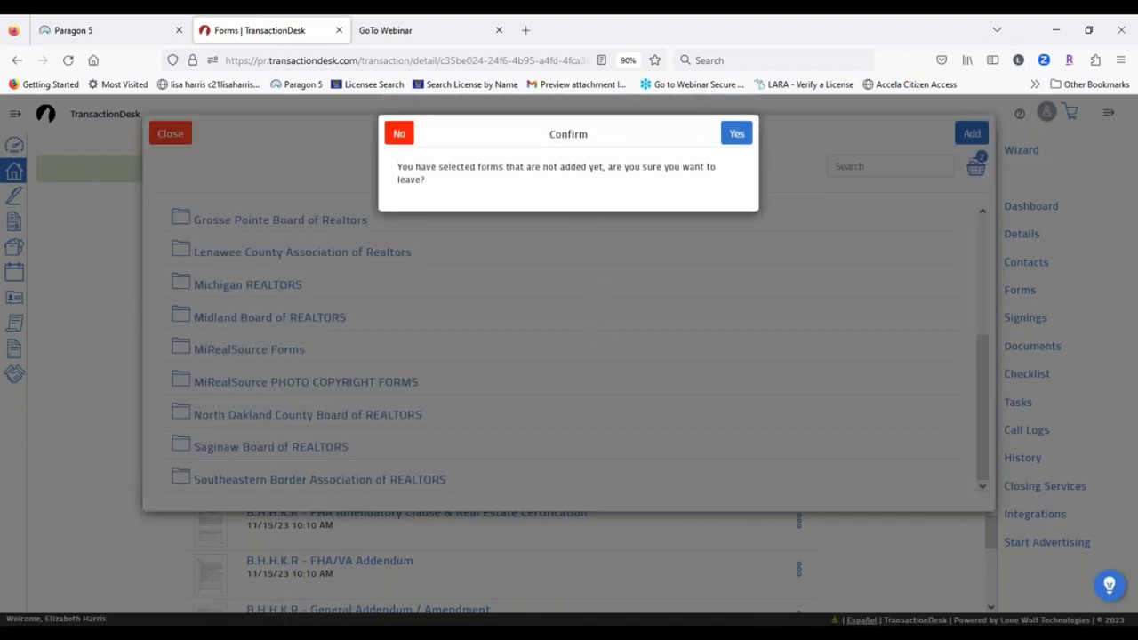
Step: Confirm leaving the form library without adding the selected forms
click(737, 135)
scroll(602, 485, up, 5)
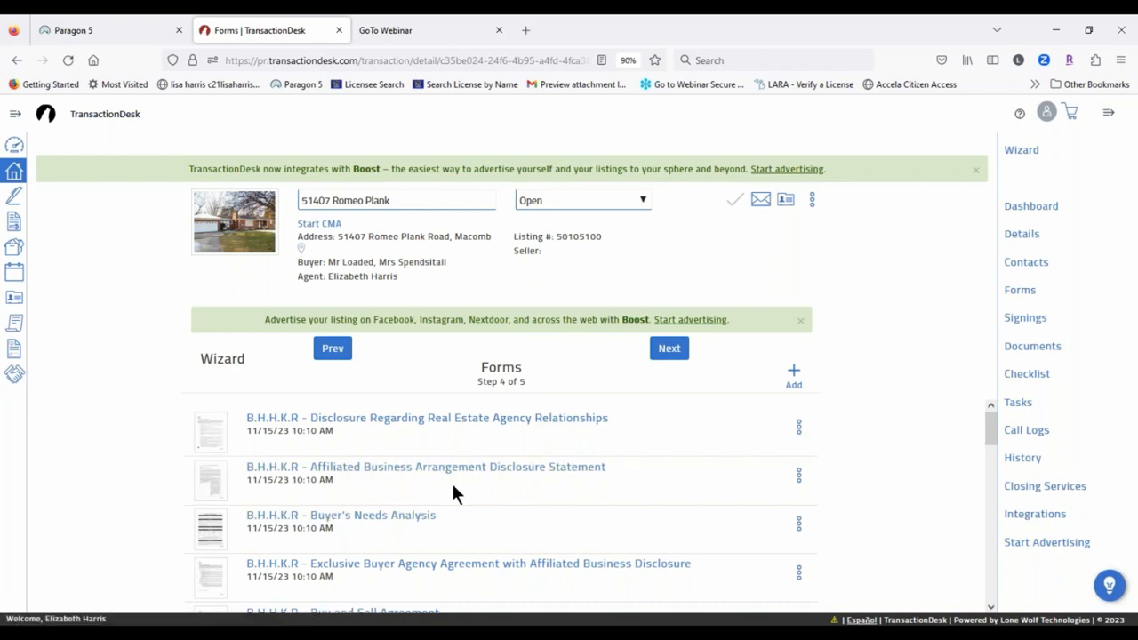
scroll(303, 507, down, 1)
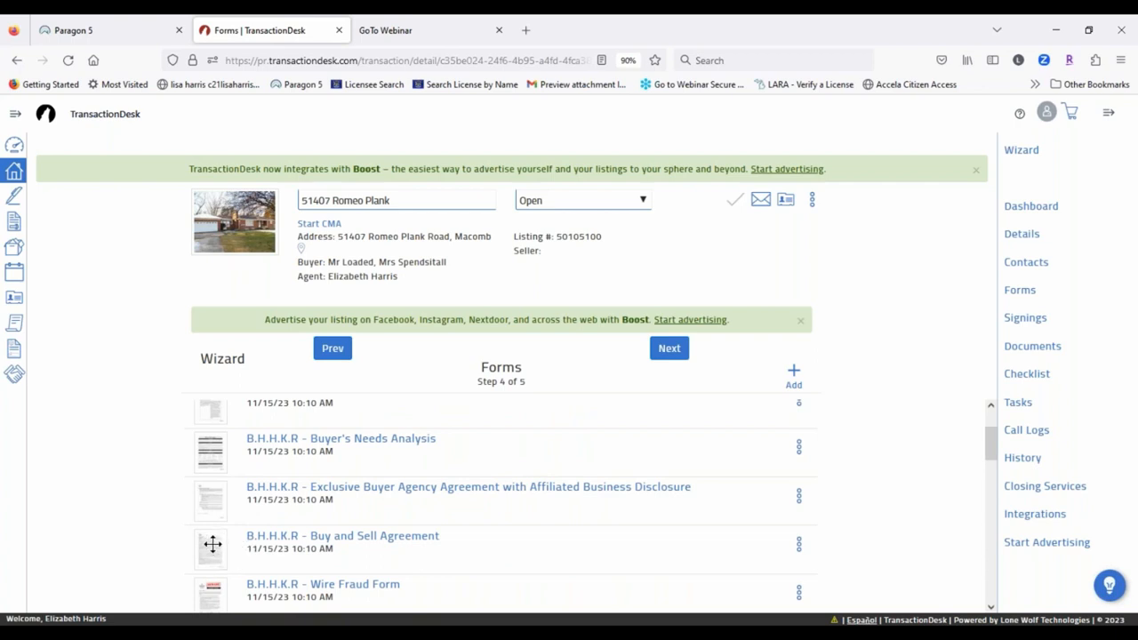
Step: Reorder the wizard forms: Buy and Sell Agreement to the top, Exclusive Buyer Agency Agreement above Buyer's Needs Analysis
drag(213, 544, 205, 429)
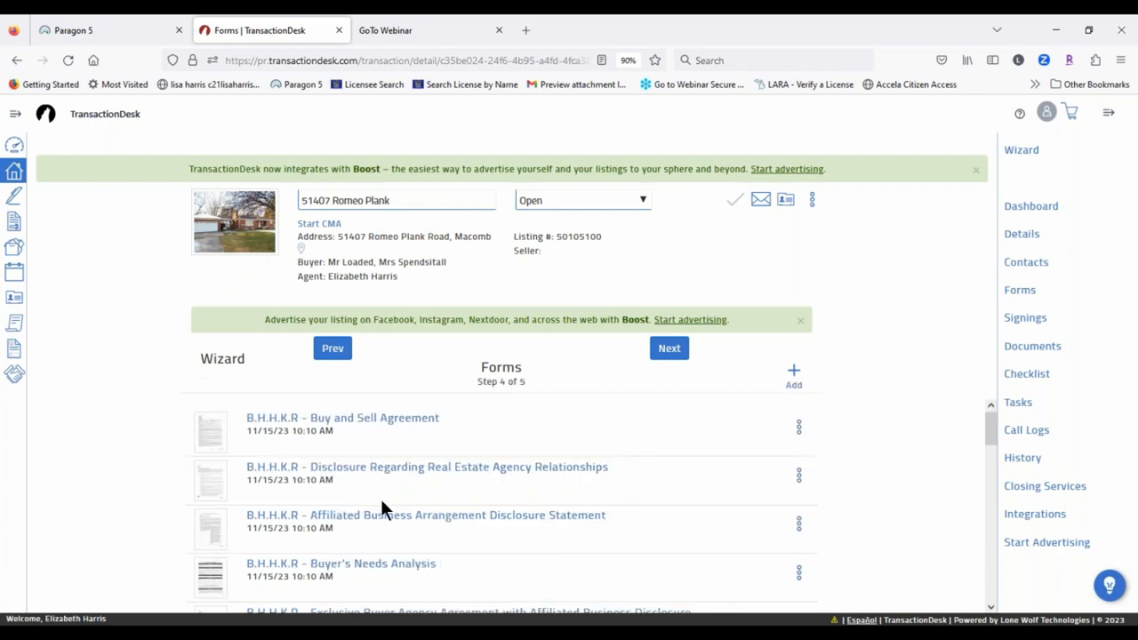
scroll(396, 486, down, 1)
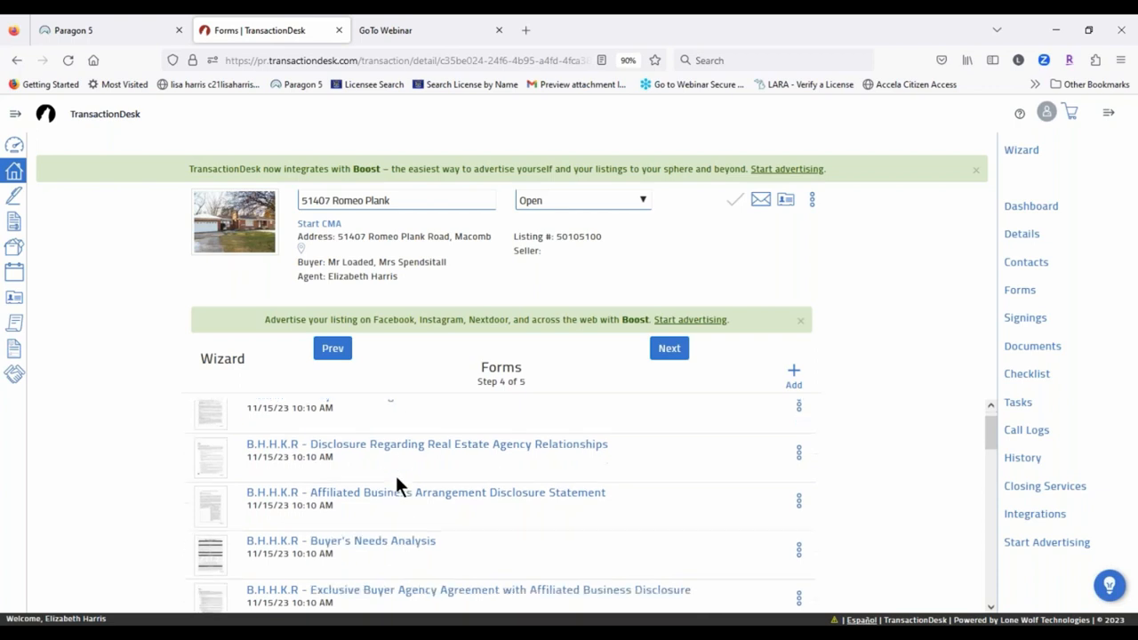
scroll(396, 479, down, 2)
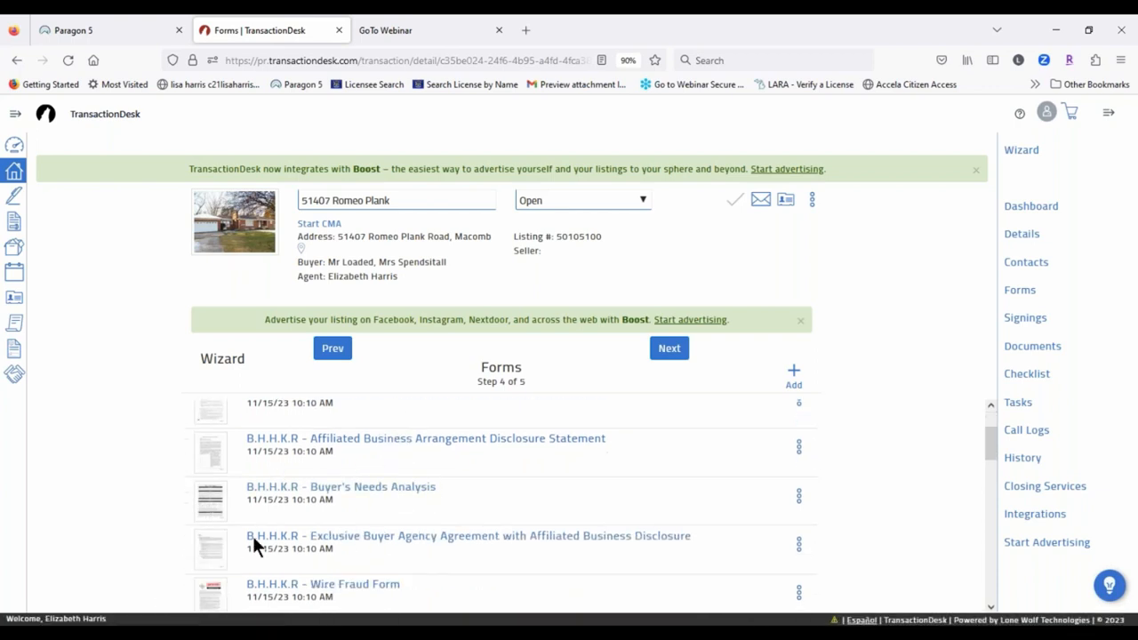
drag(216, 549, 231, 487)
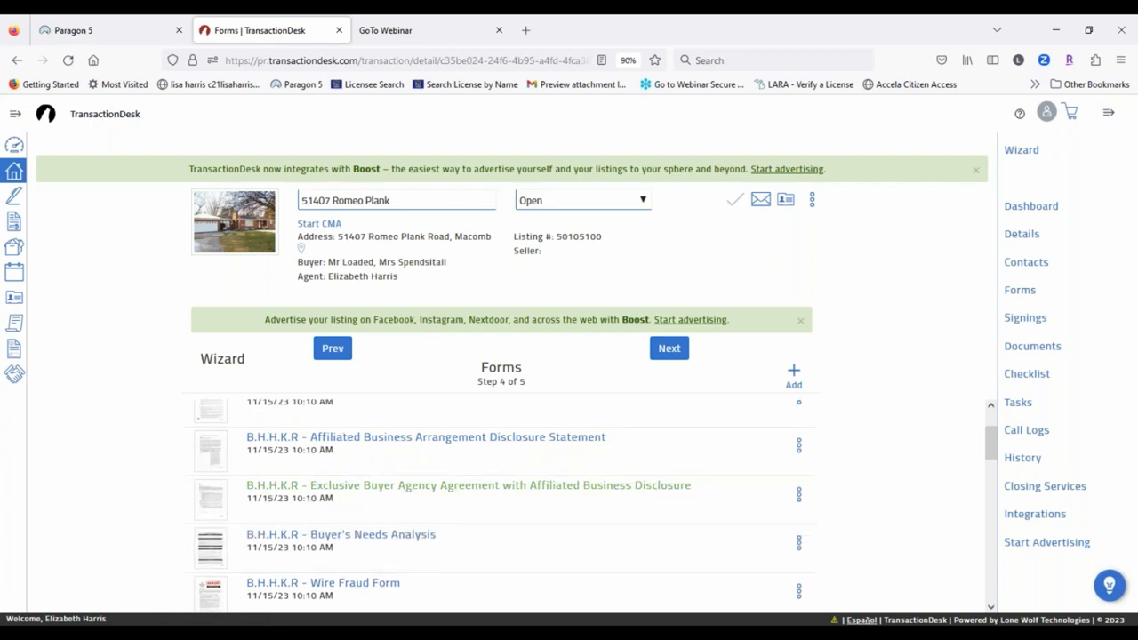
scroll(229, 446, down, 3)
drag(213, 444, 188, 515)
scroll(471, 494, down, 3)
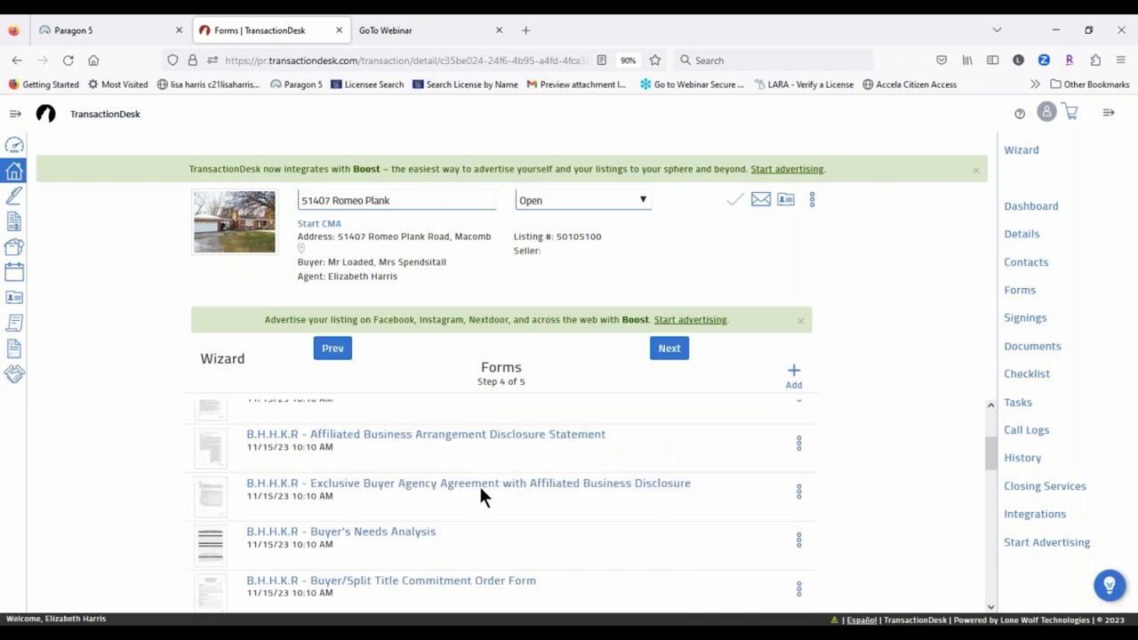
scroll(478, 483, down, 3)
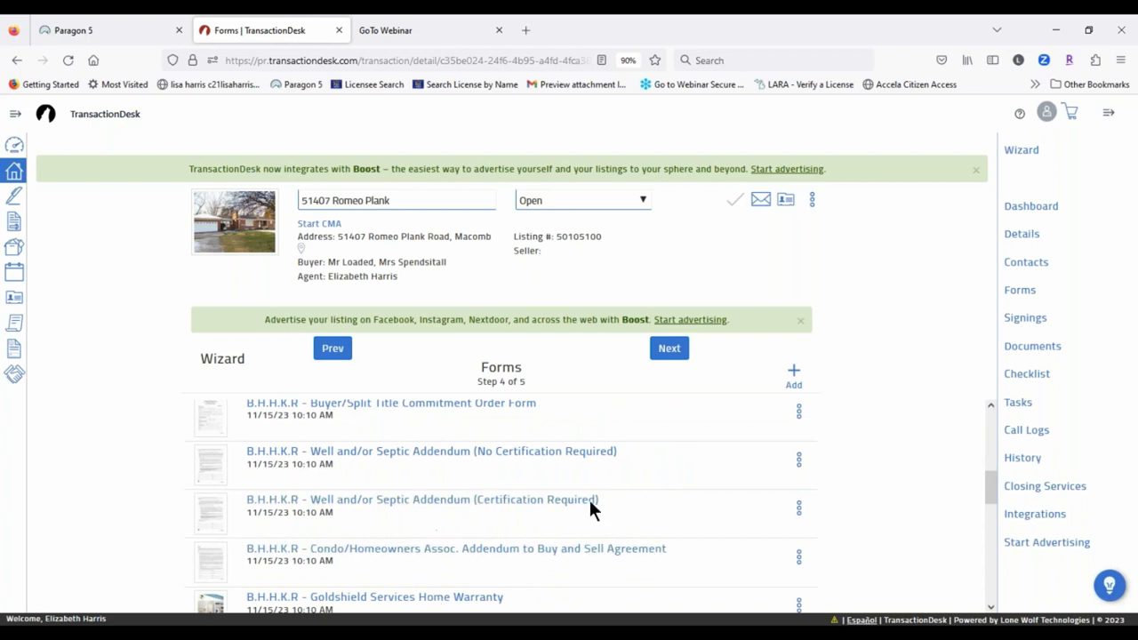
scroll(401, 599, down, 2)
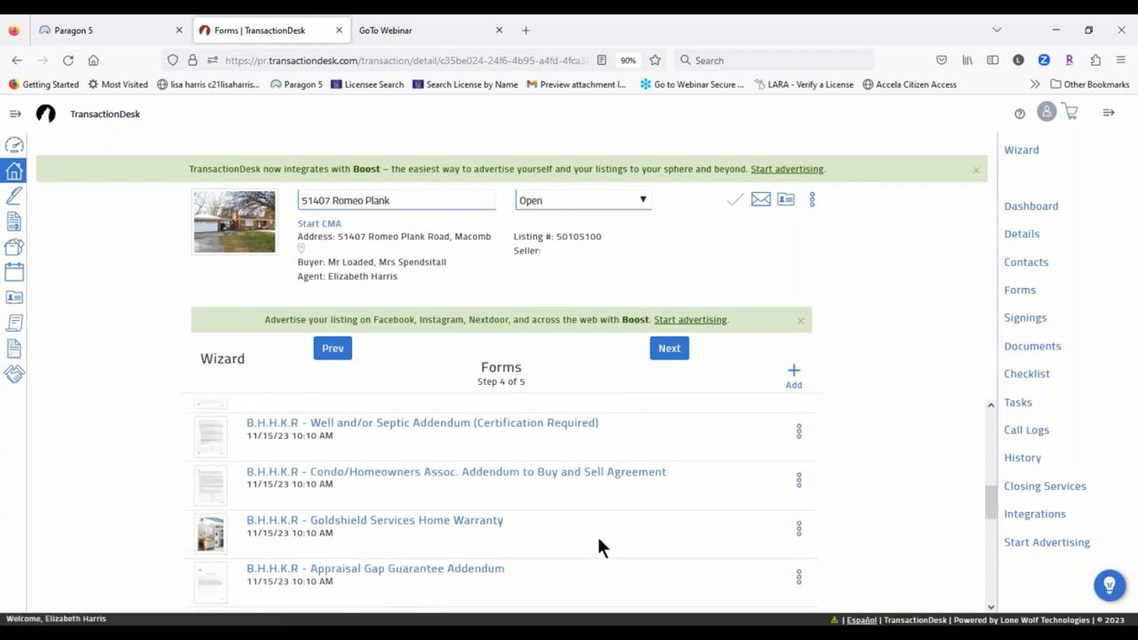
scroll(442, 506, down, 1)
scroll(596, 478, down, 2)
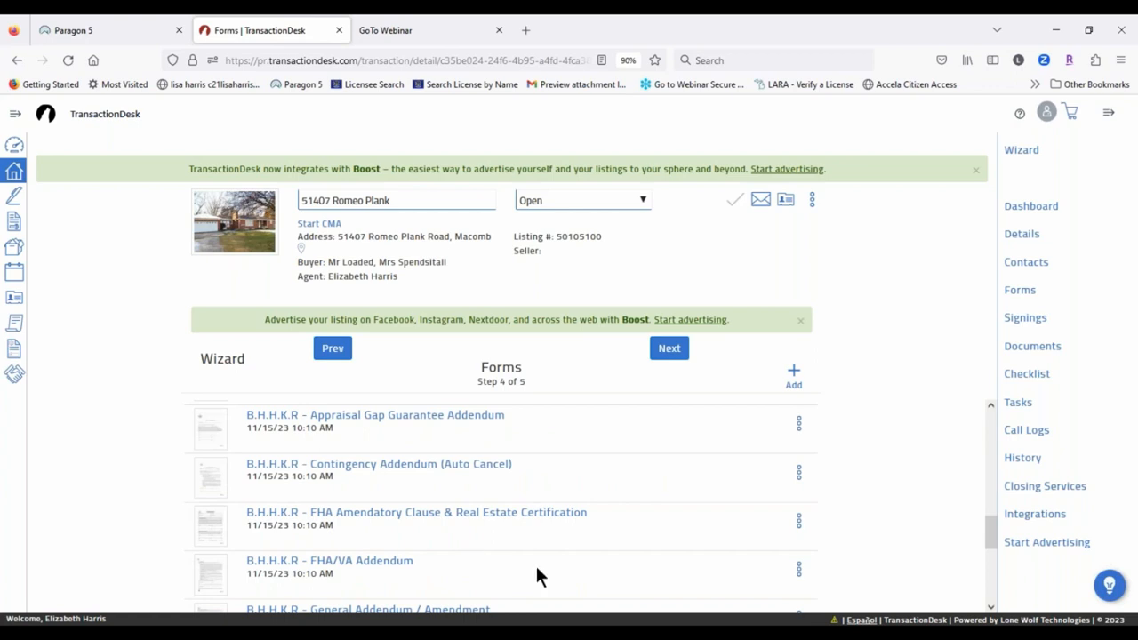
scroll(532, 558, down, 2)
scroll(523, 547, up, 4)
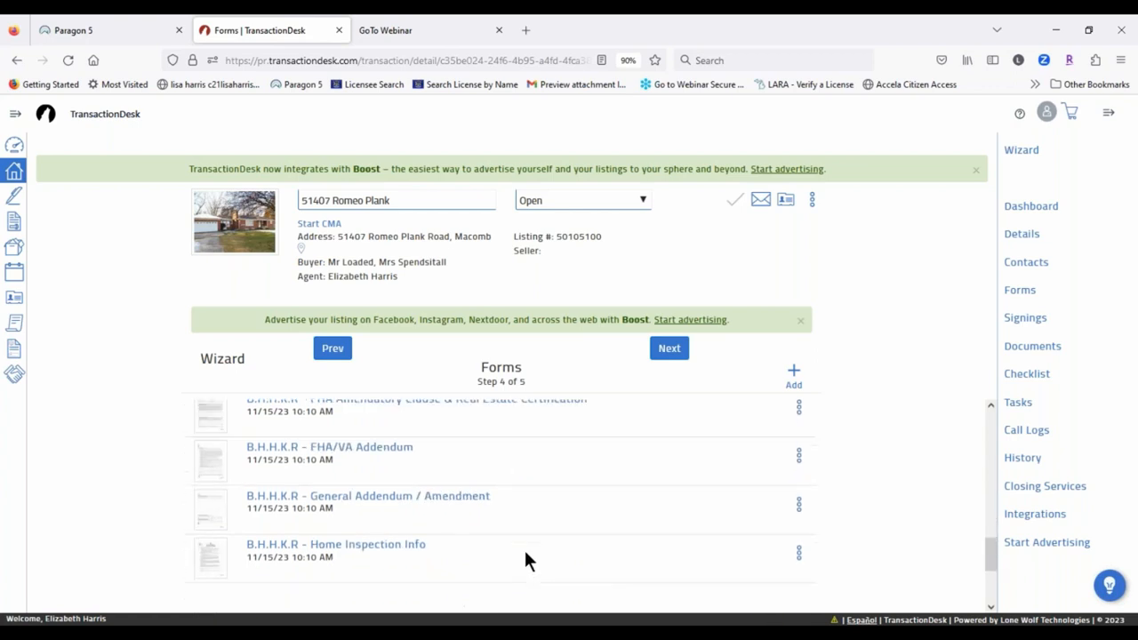
Step: Open the Appraisal Gap Guarantee Addendum options menu and advance to Documents, step 5 of 5
click(799, 501)
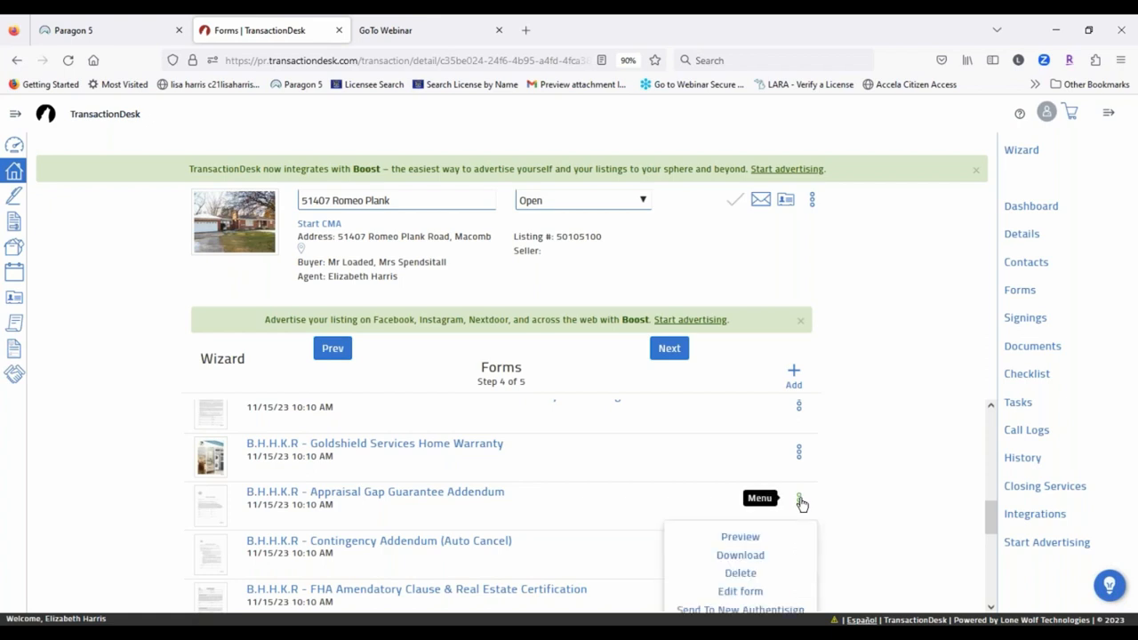
scroll(795, 507, down, 1)
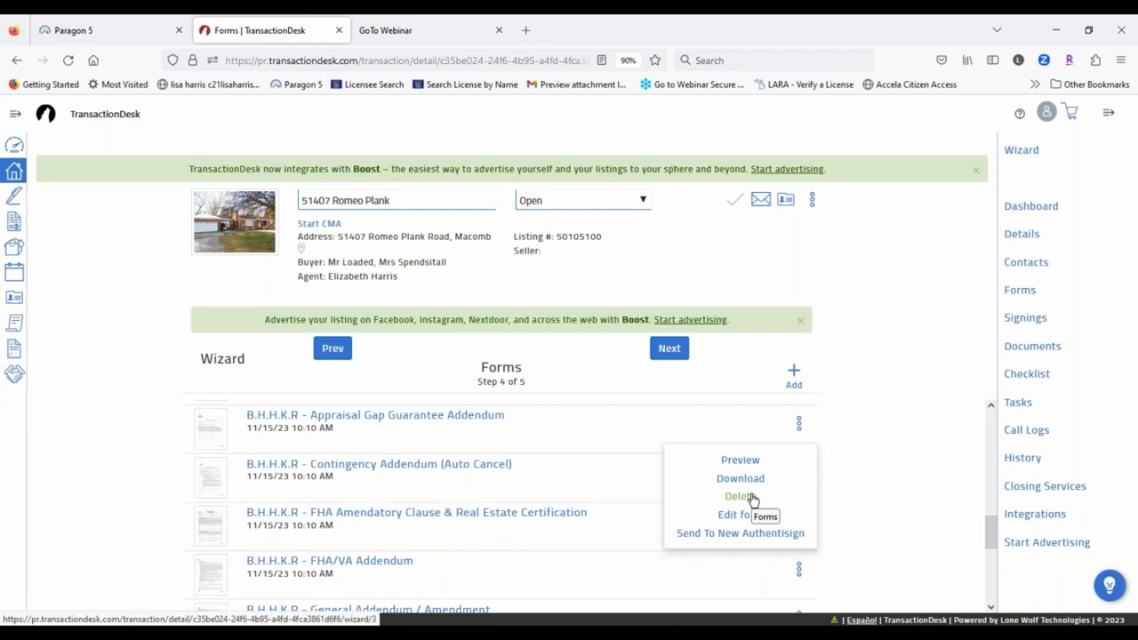
click(678, 351)
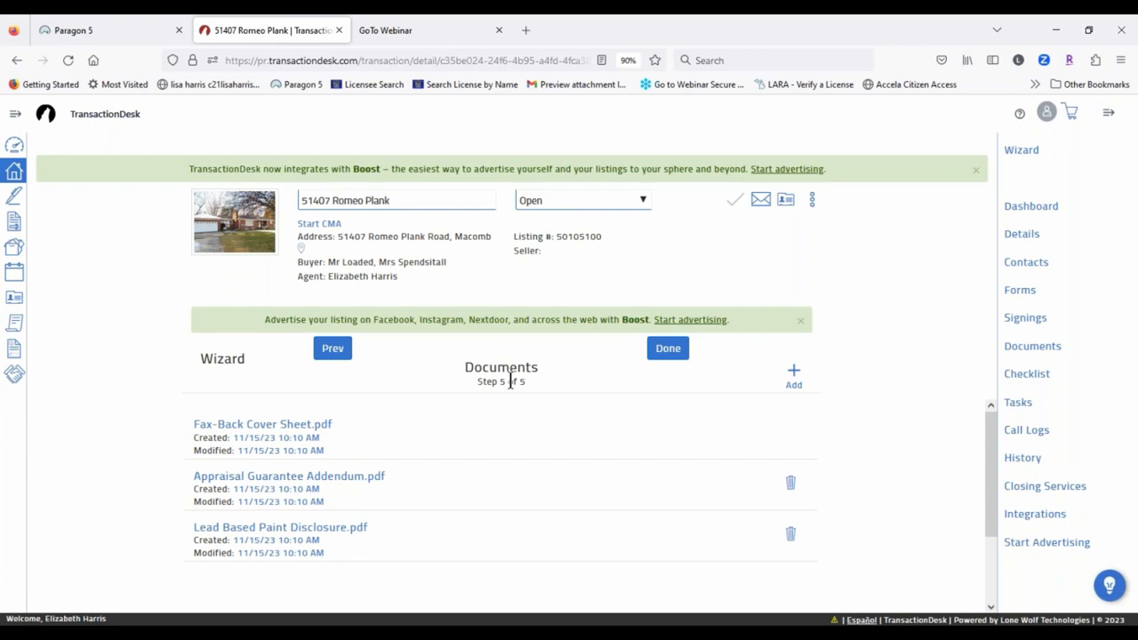
scroll(453, 436, down, 1)
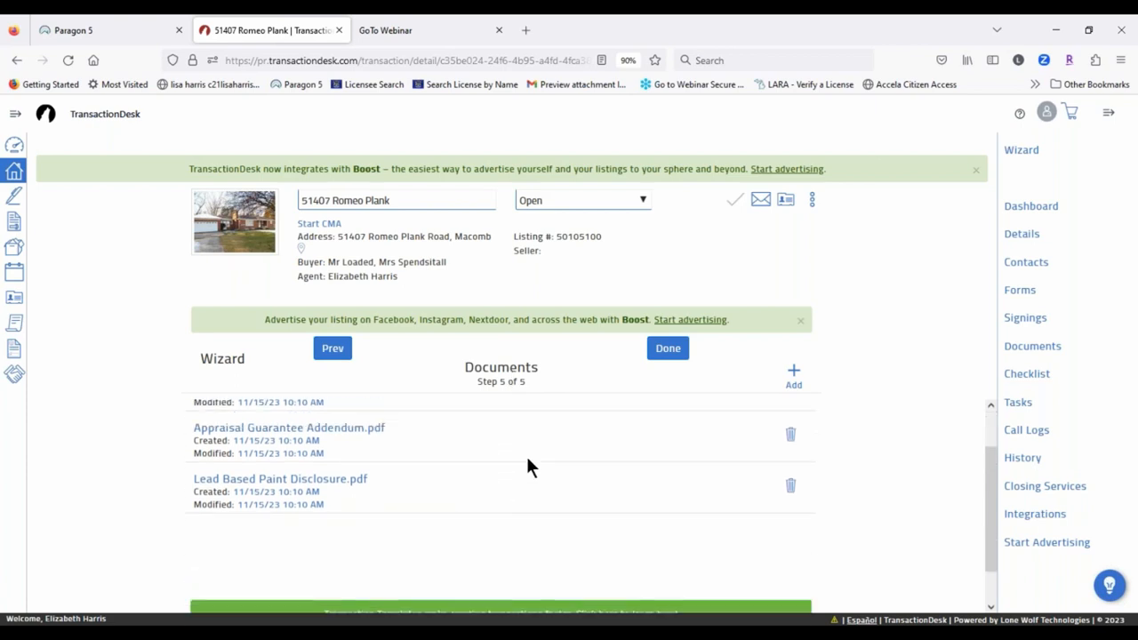
scroll(527, 466, up, 1)
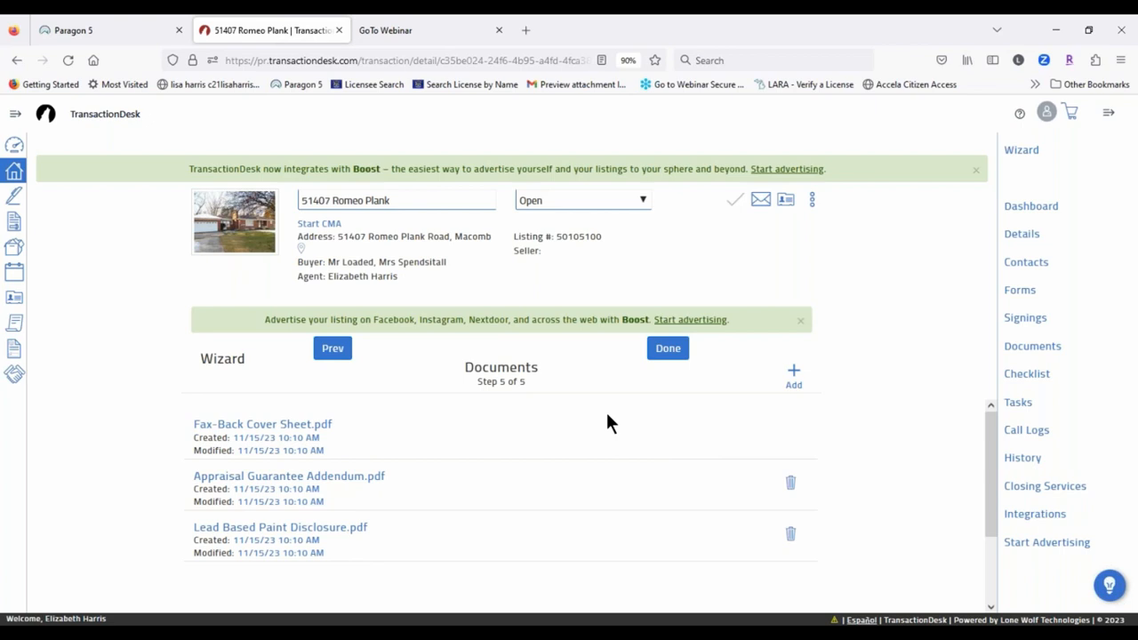
Step: Upload WASHINGTON SALE(2).pdf from the Downloads folder as a new transaction document
click(792, 375)
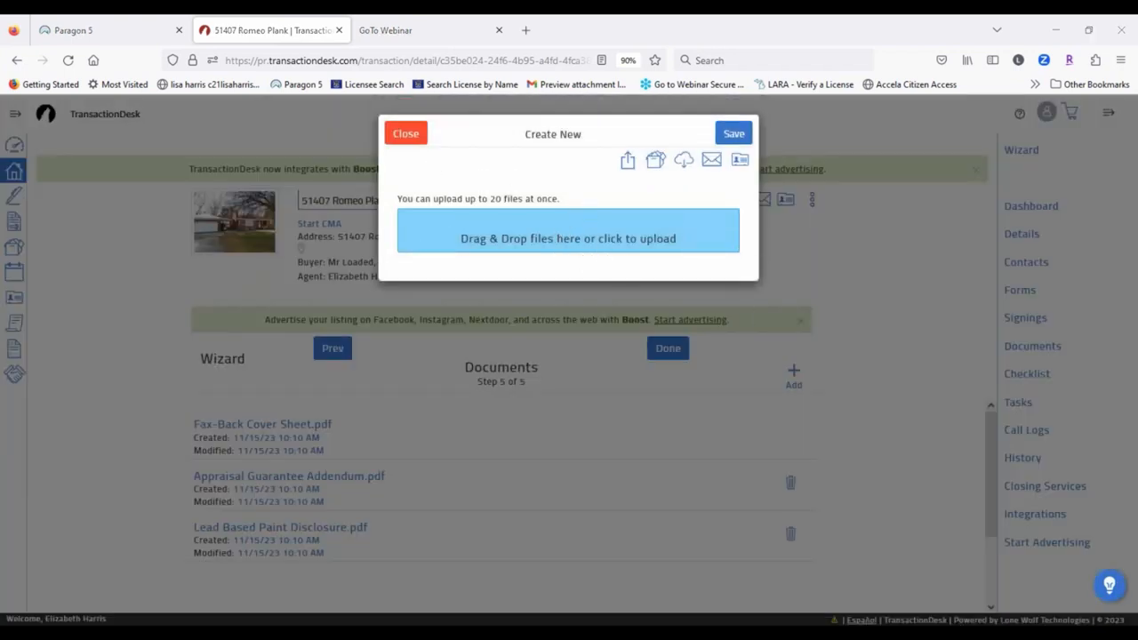
click(563, 232)
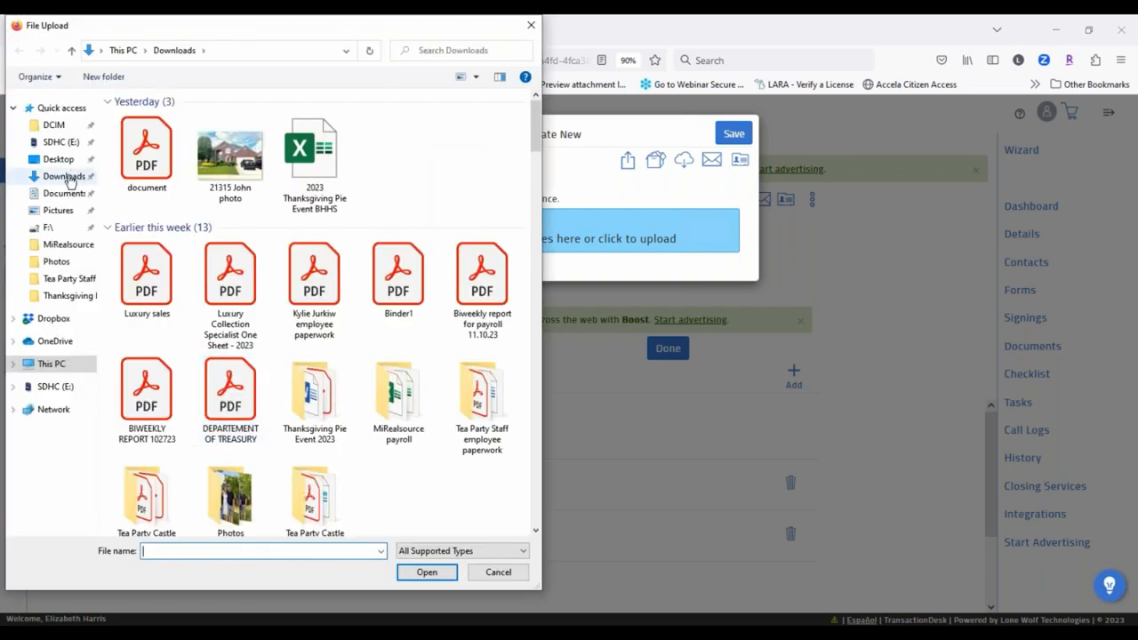
click(440, 49)
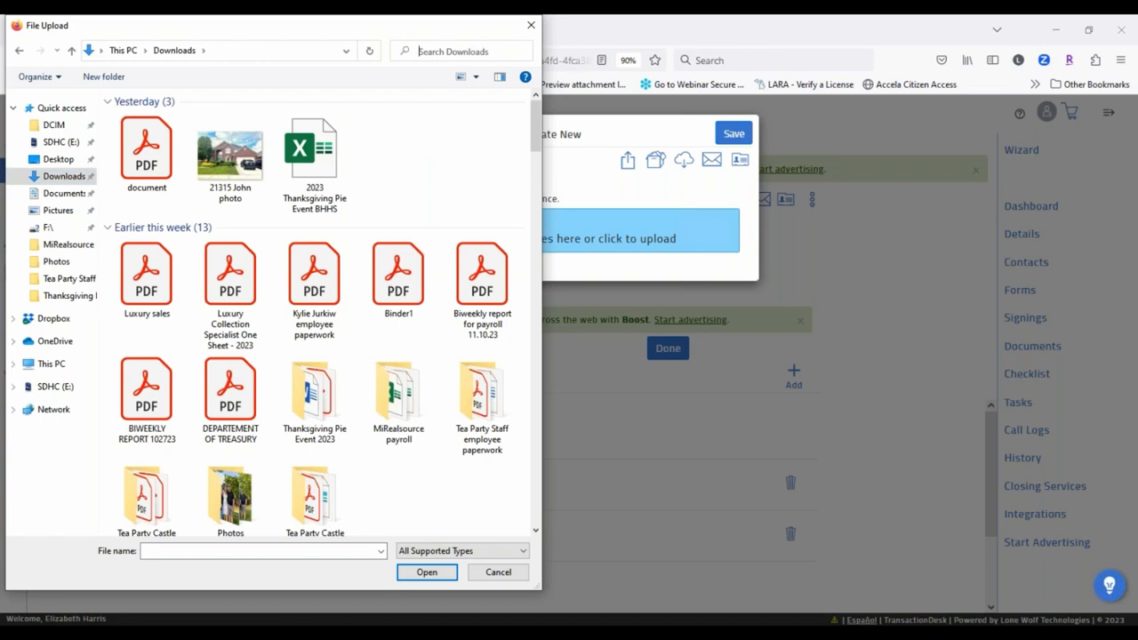
text(elec)
key(BackSpace)
key(BackSpace)
key(BackSpace)
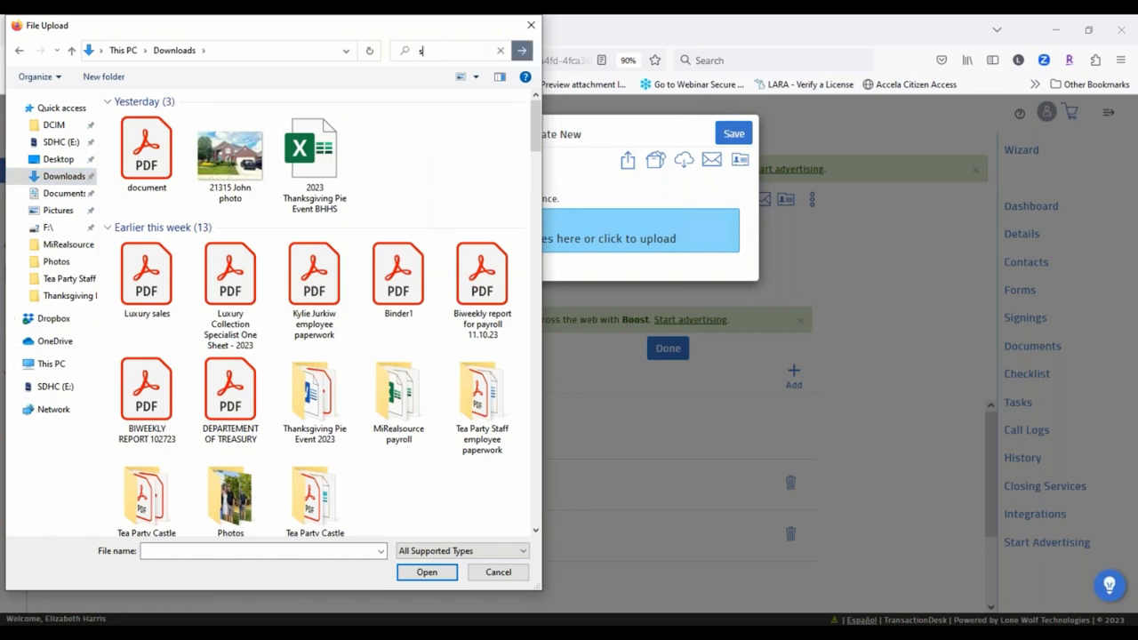
key(BackSpace)
text(sellers)
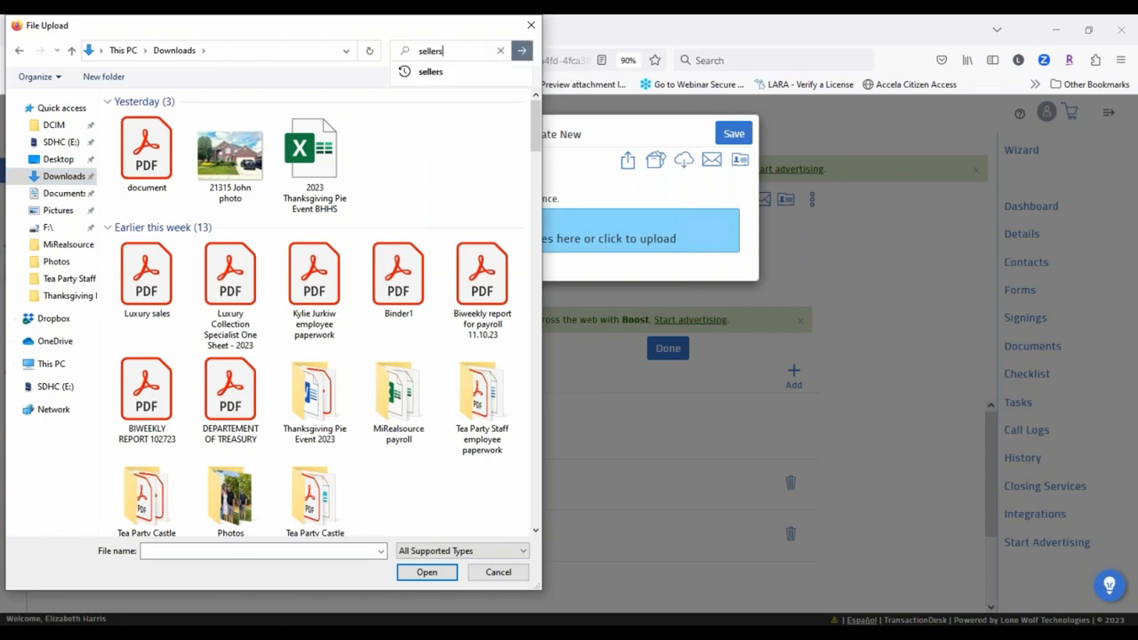
text( discl)
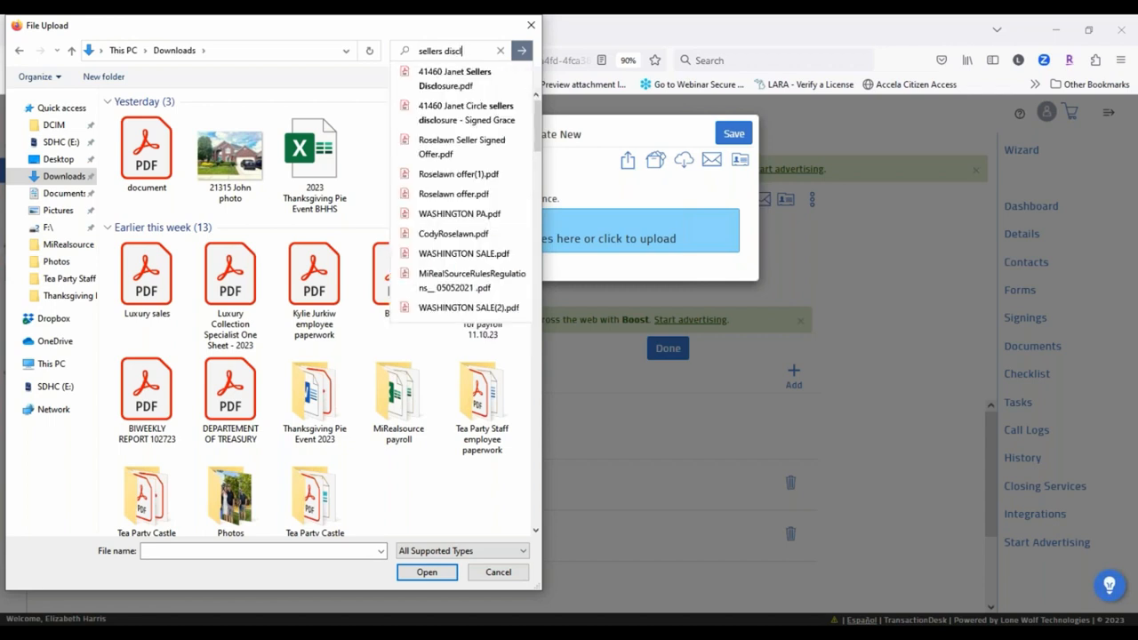
text(osure)
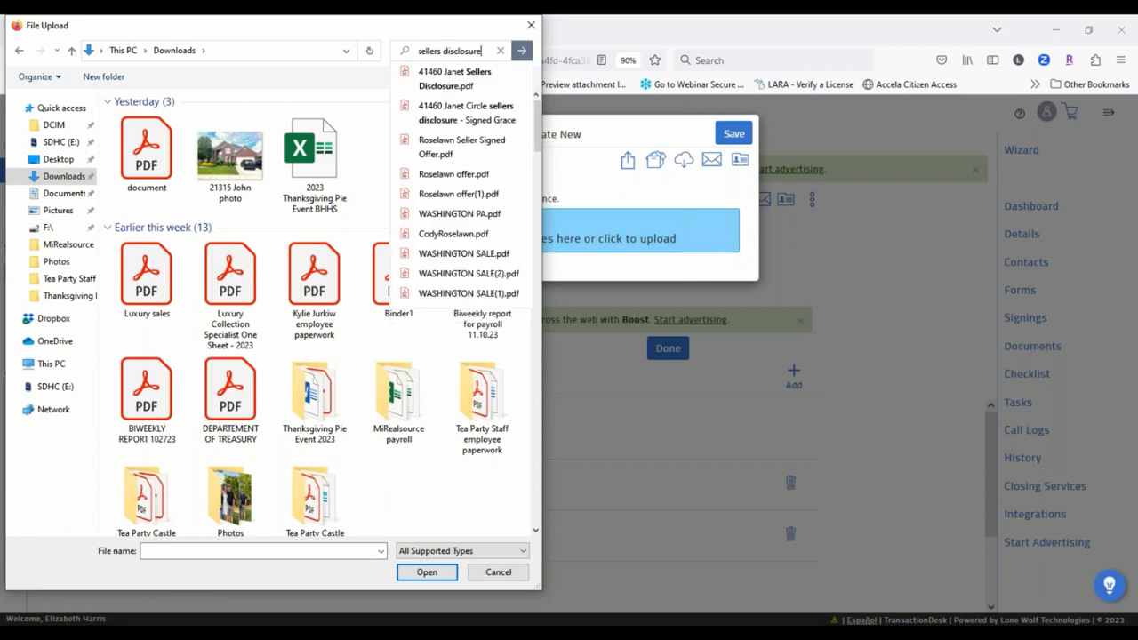
key(Return)
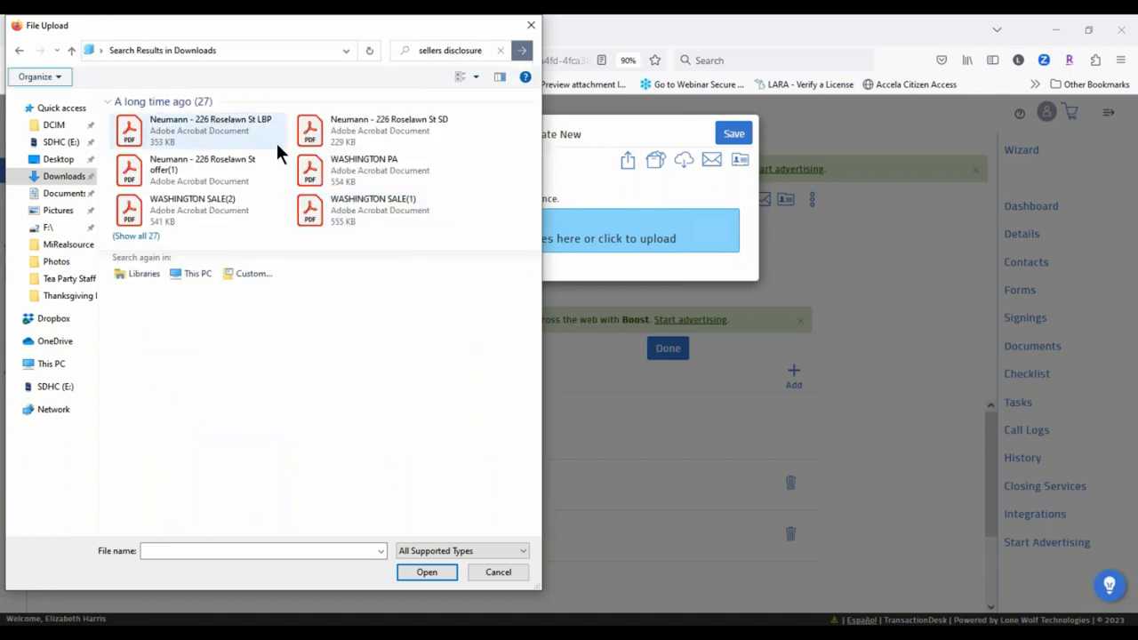
click(189, 202)
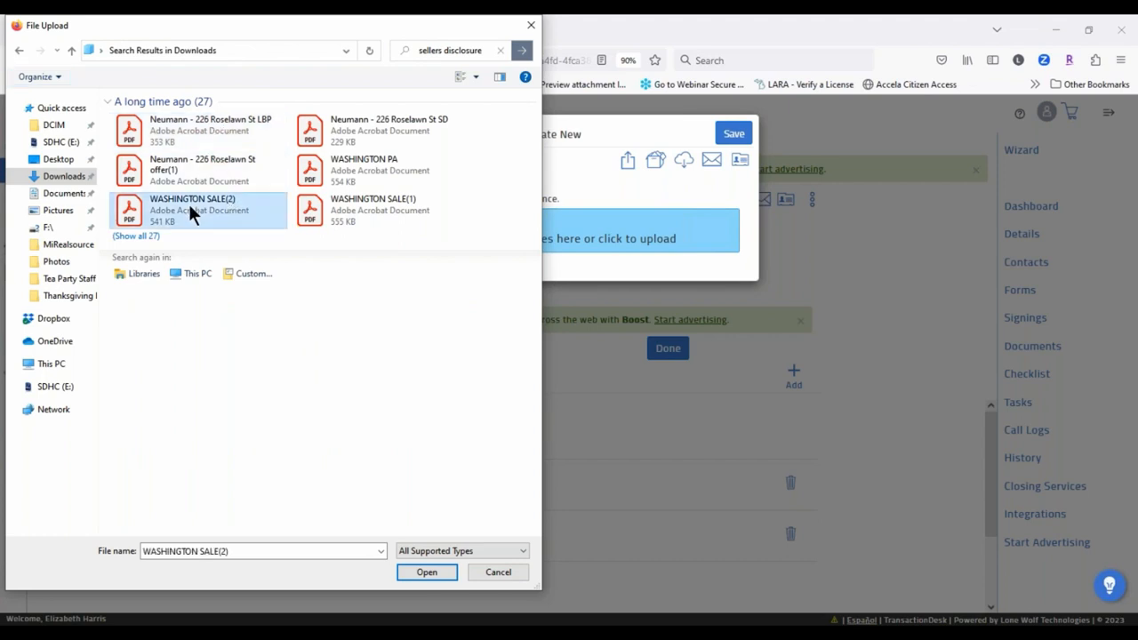
click(422, 573)
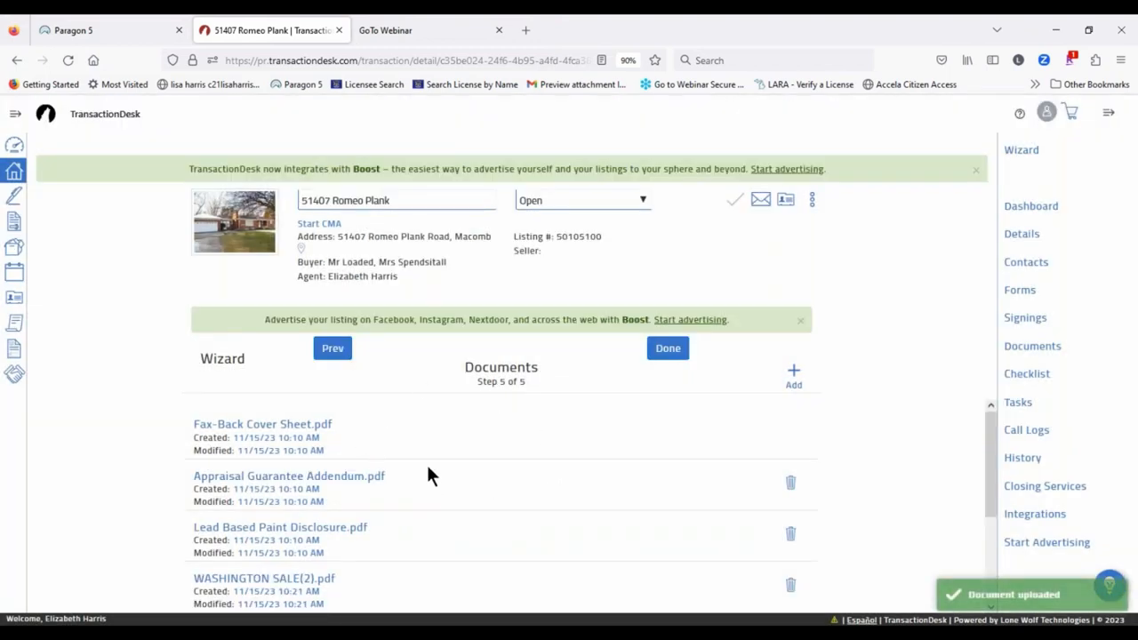
scroll(400, 466, down, 3)
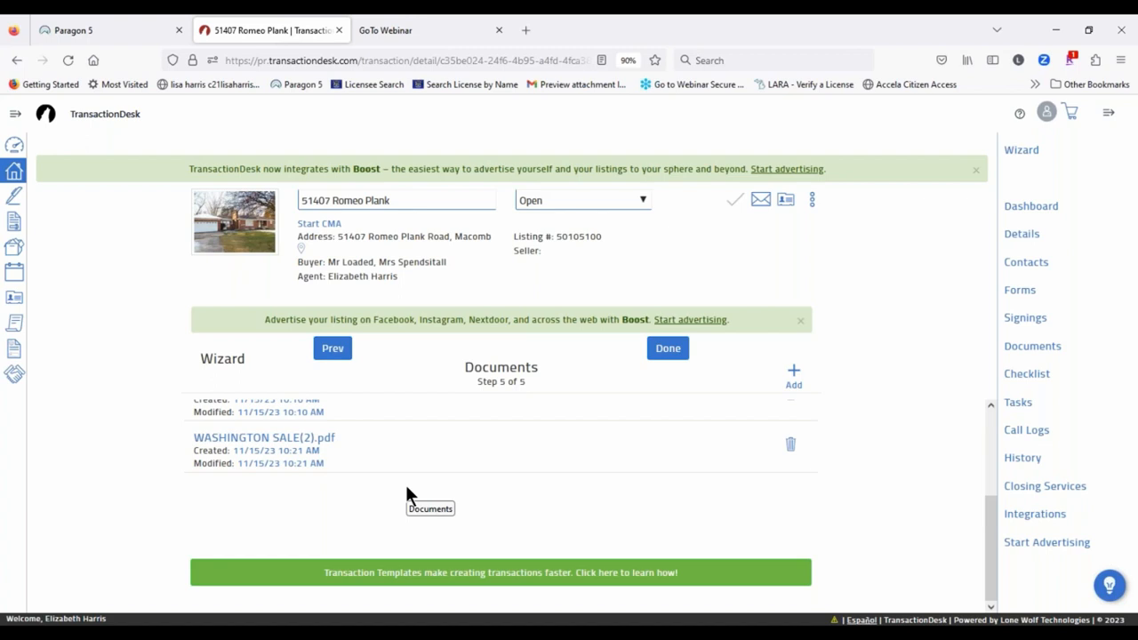
click(672, 352)
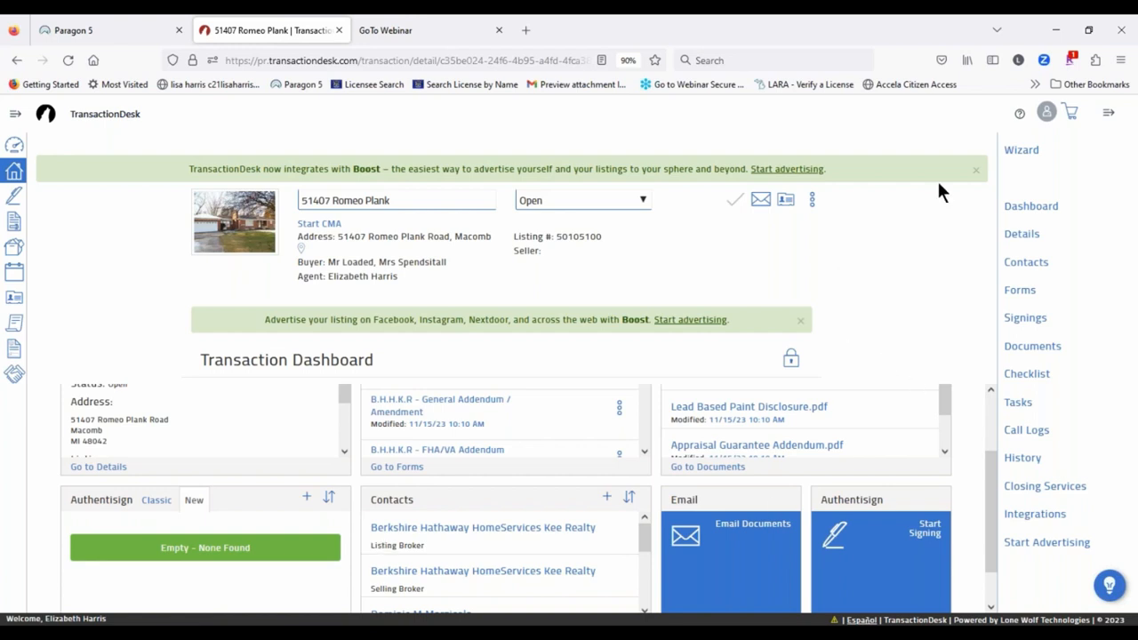
click(1109, 113)
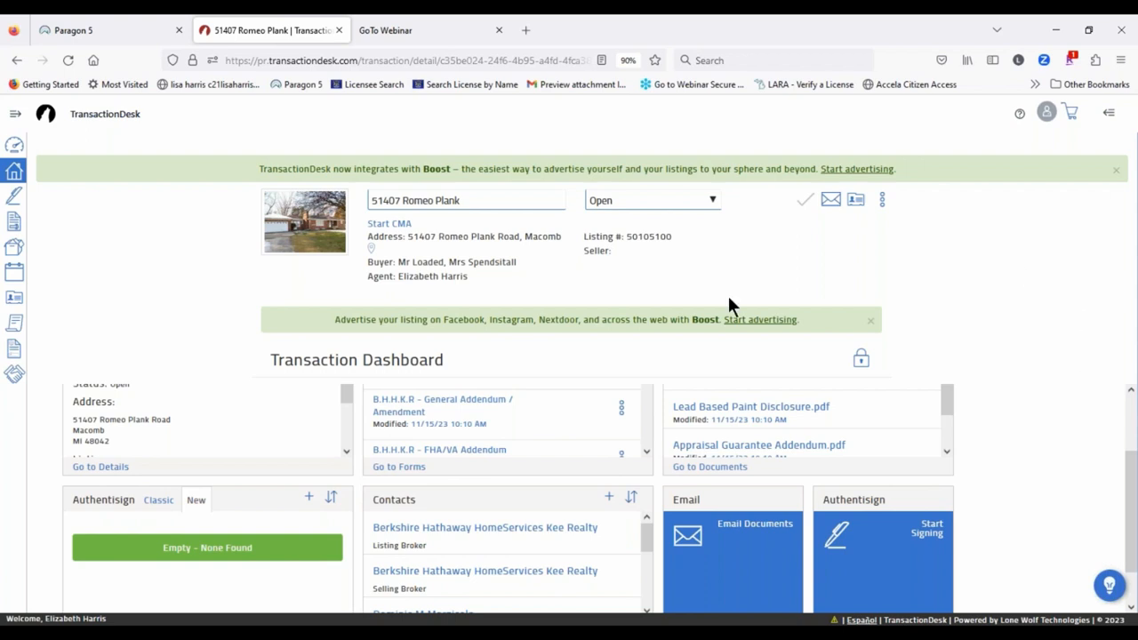
click(1109, 113)
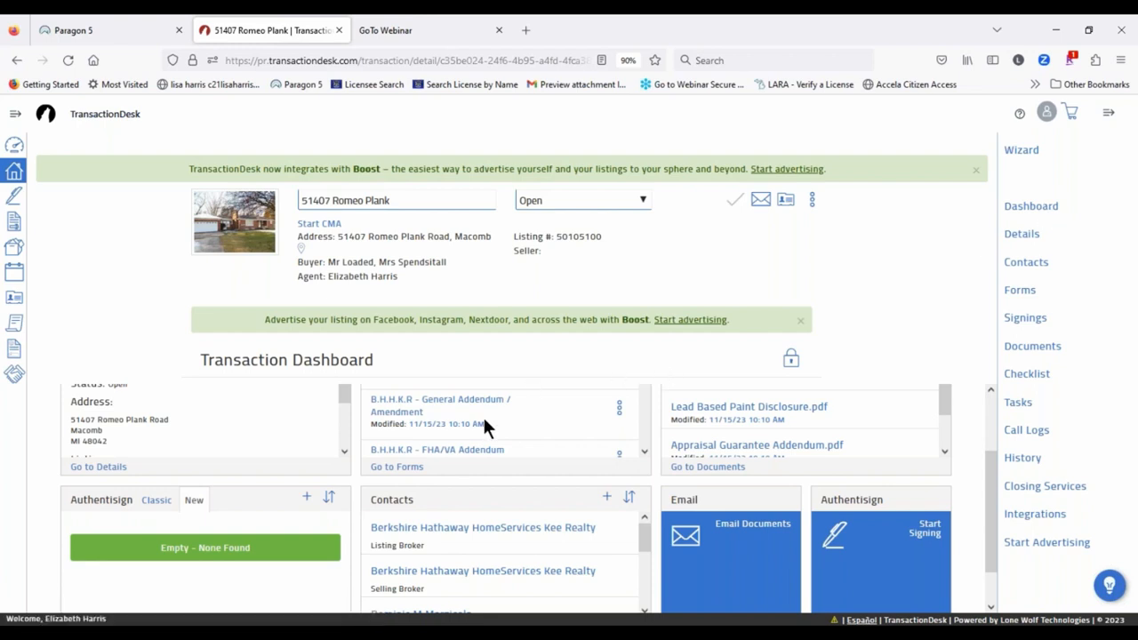
scroll(482, 415, down, 2)
scroll(462, 573, down, 2)
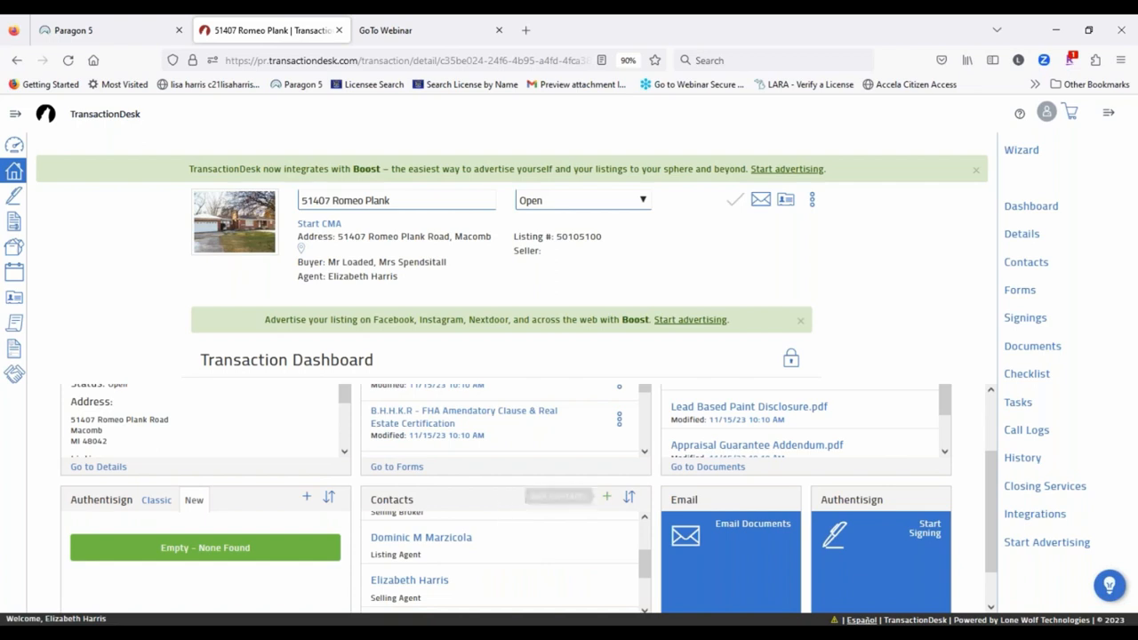
click(1022, 235)
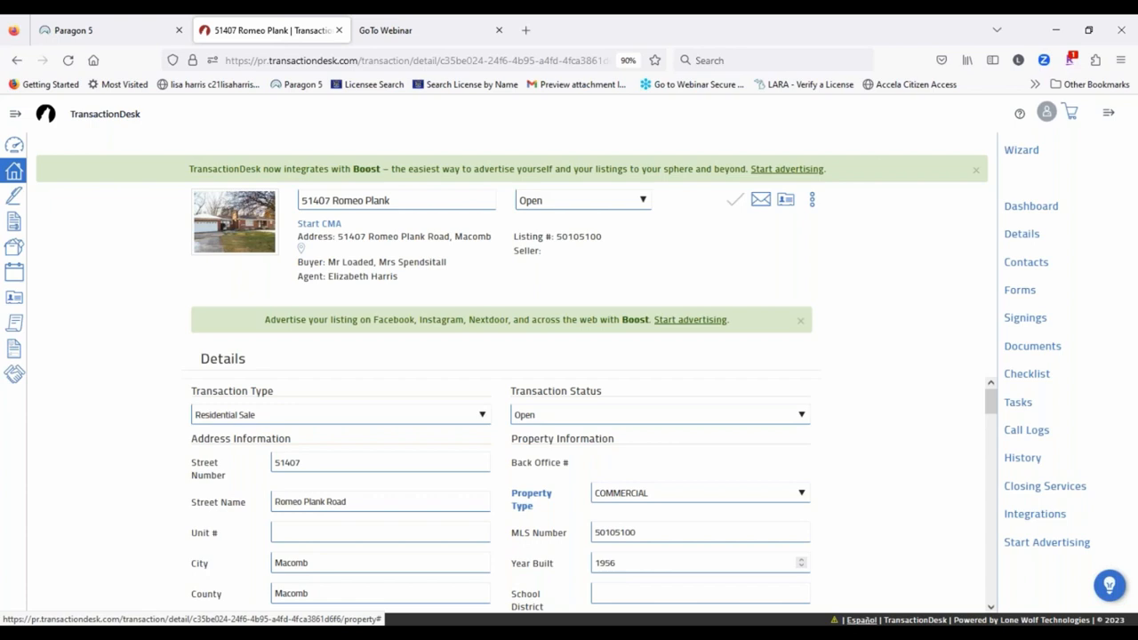
scroll(876, 415, down, 3)
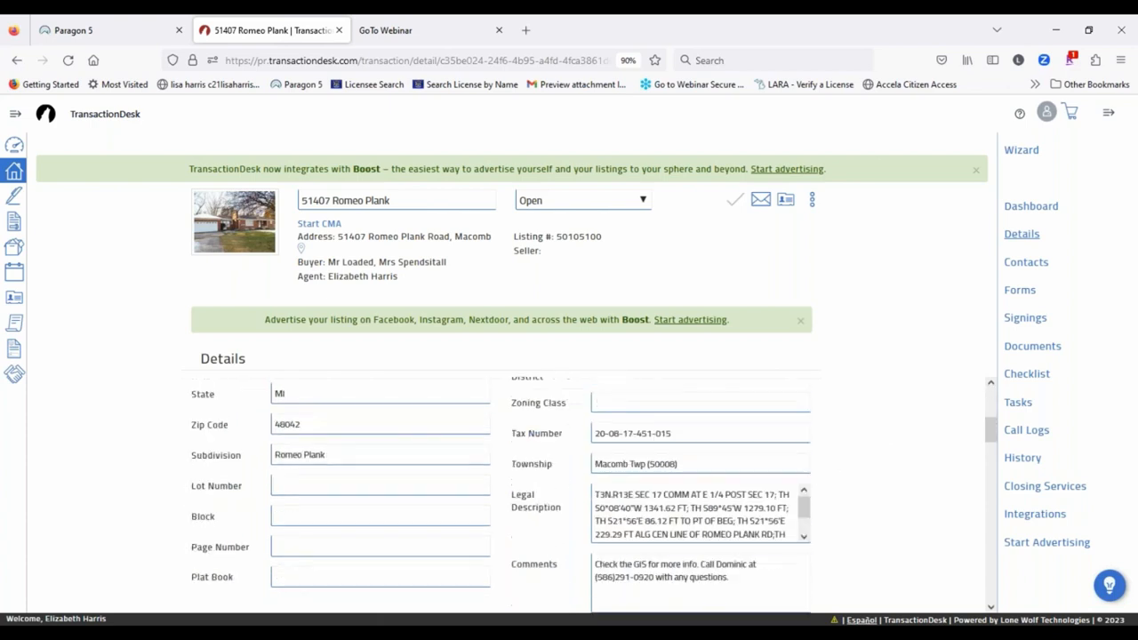
scroll(790, 457, down, 5)
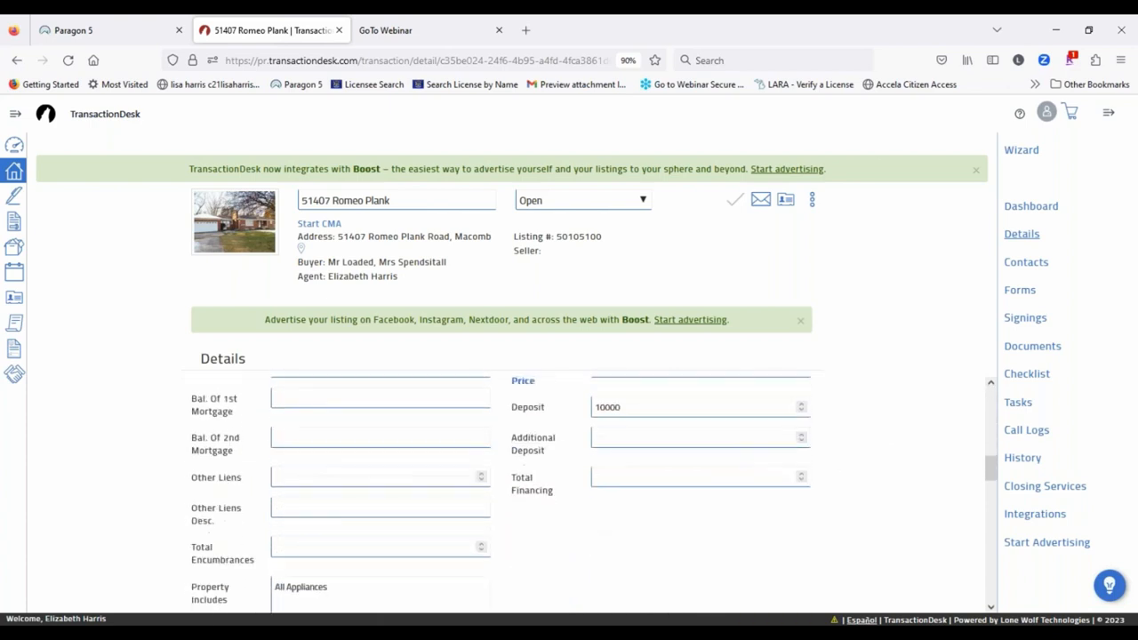
scroll(599, 467, down, 10)
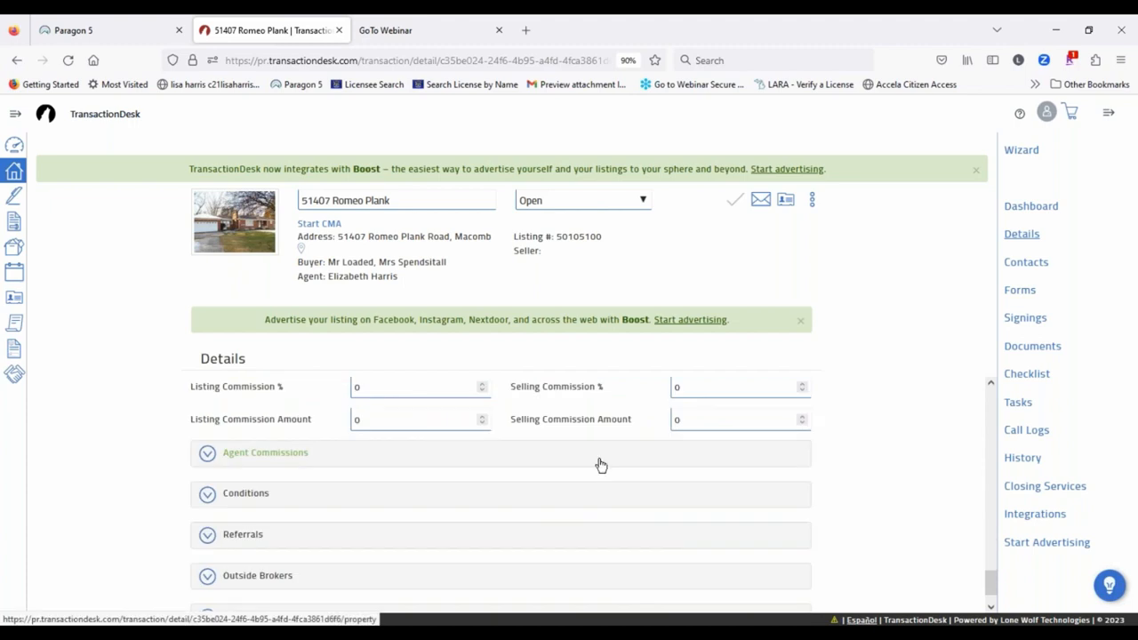
Step: View the transaction's Contacts page, then its Forms list headed by Buy and Sell Agreement
click(1026, 264)
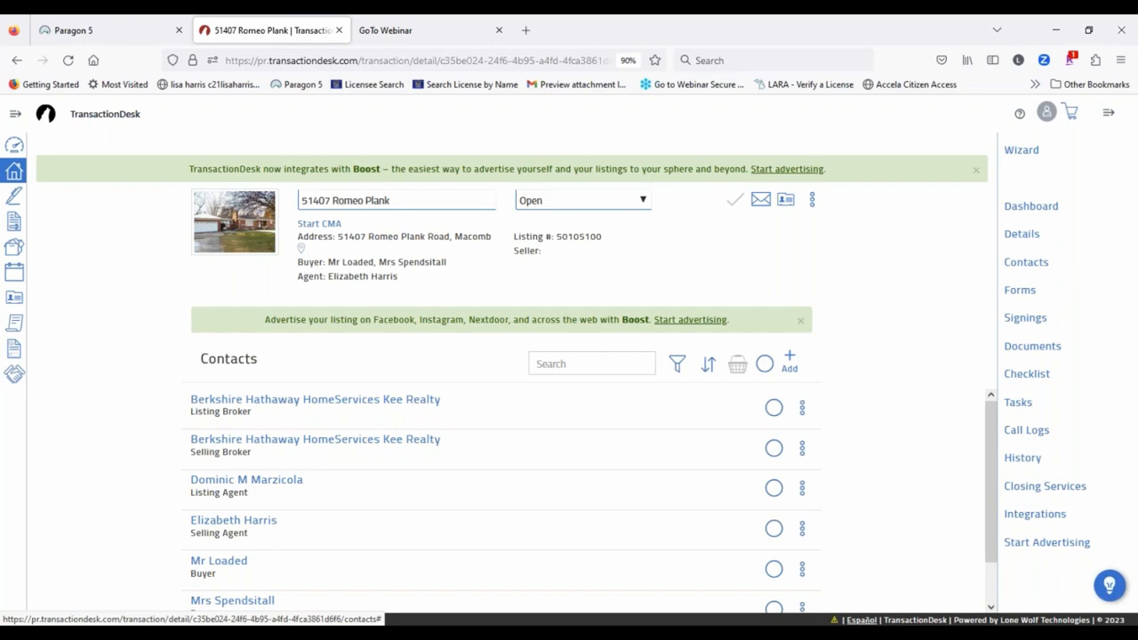
click(1027, 296)
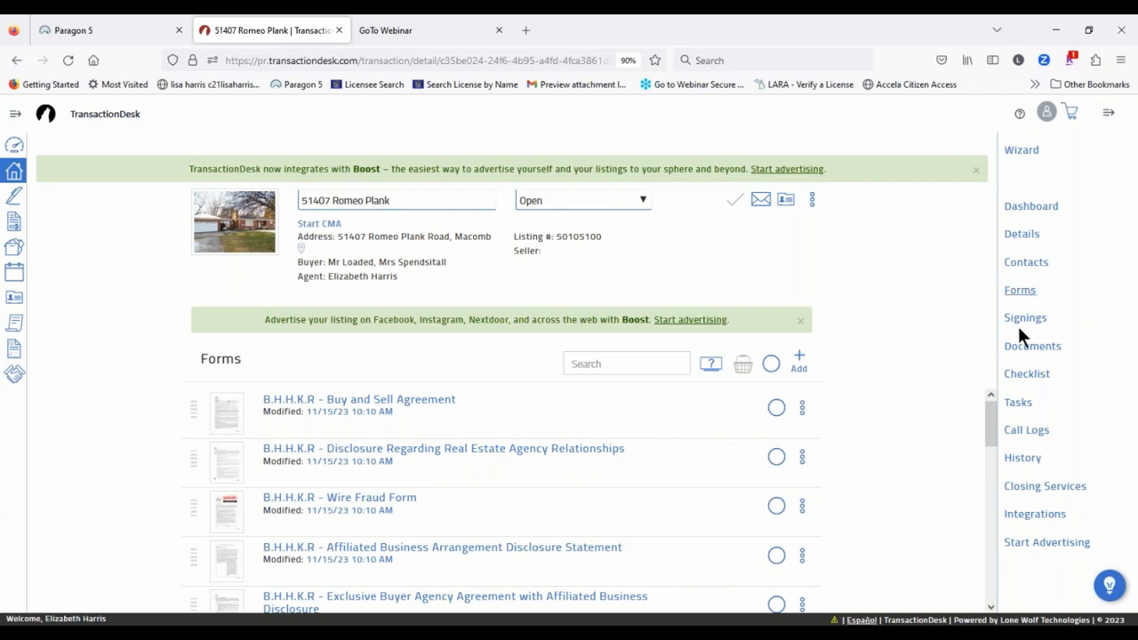
click(1013, 349)
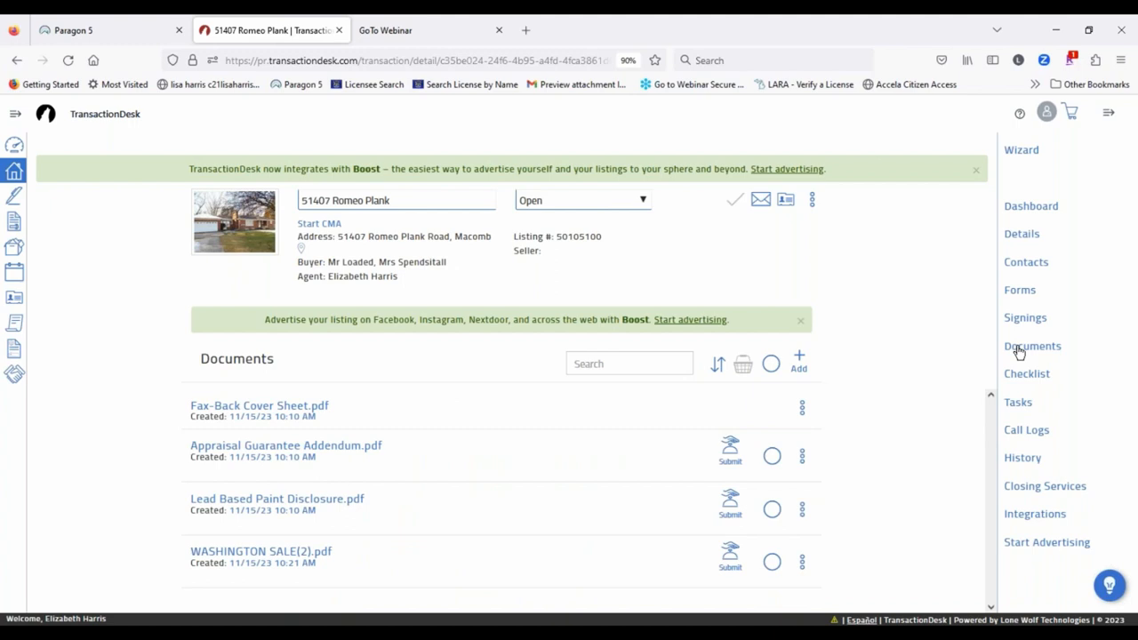
click(1013, 290)
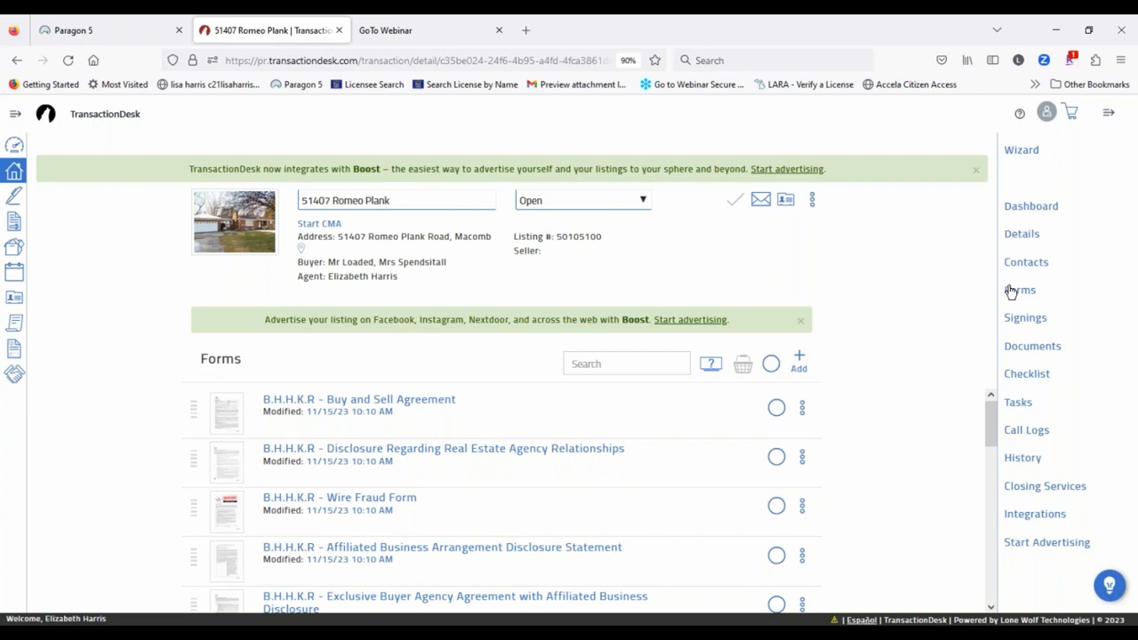
Step: Open the B.H.H.K.R - Buy and Sell Agreement from the Forms list in the form editor
click(357, 400)
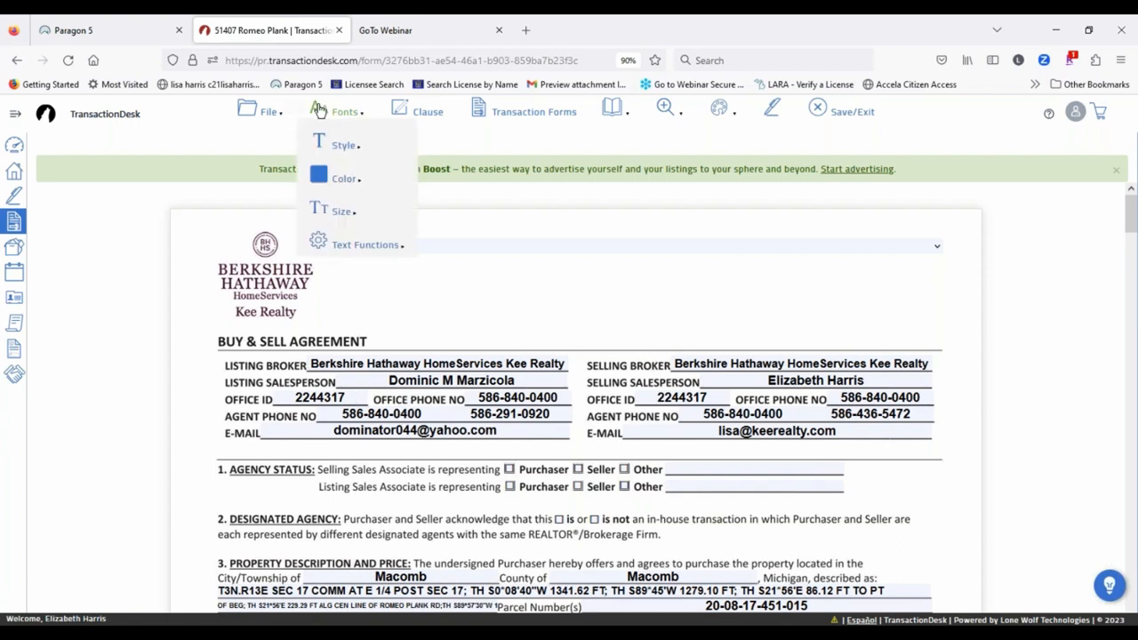
mouse_move(268, 111)
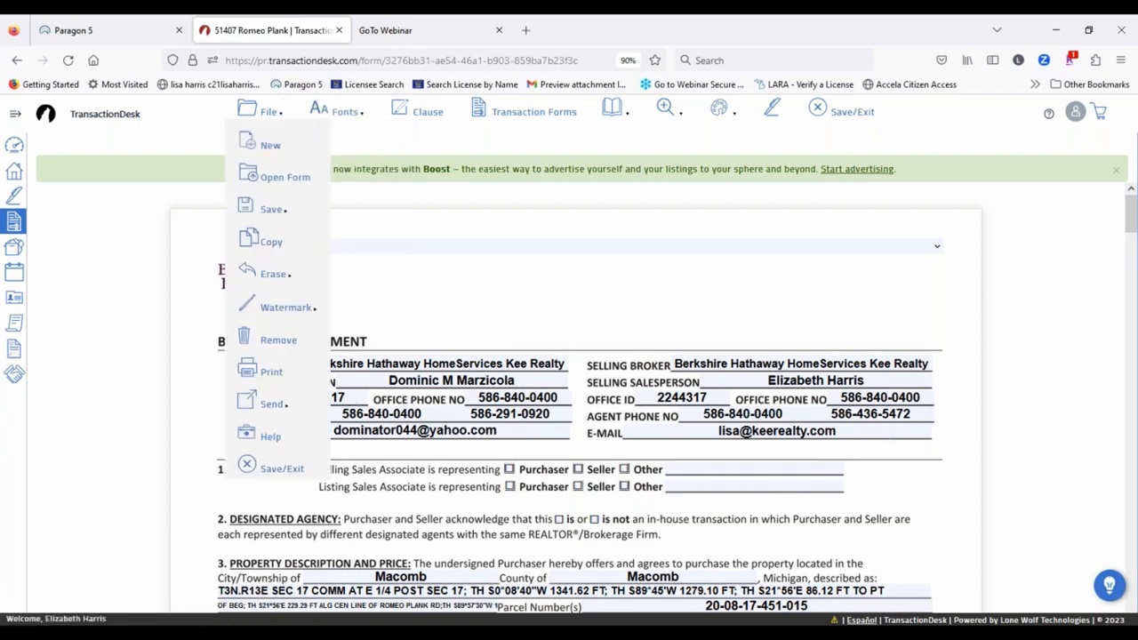
click(263, 147)
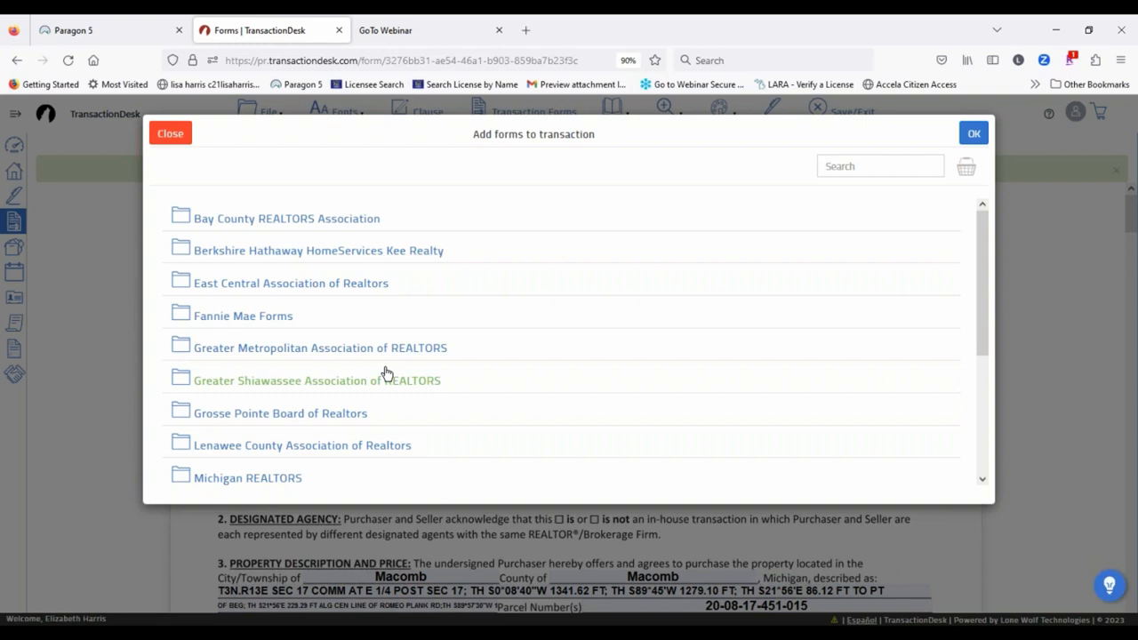
click(171, 134)
click(274, 116)
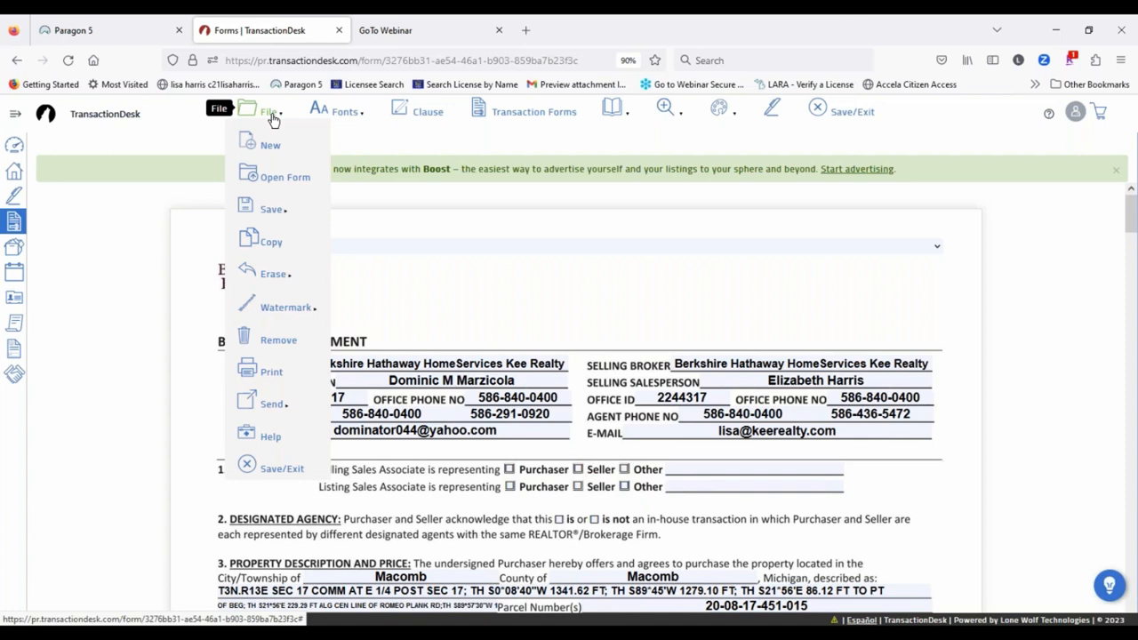
click(265, 177)
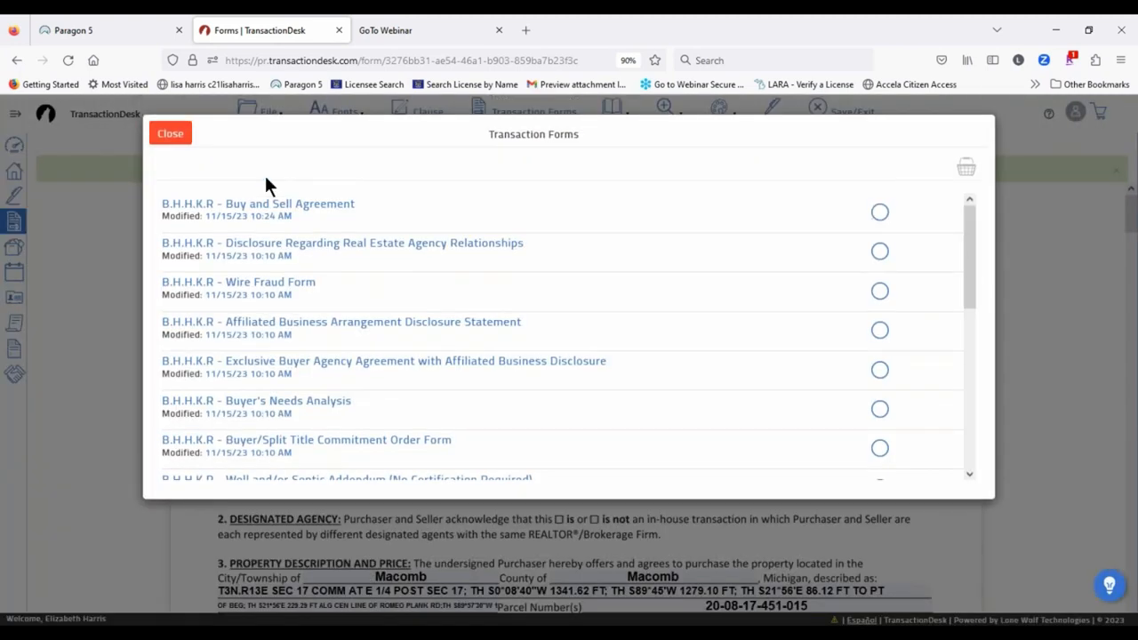
click(176, 138)
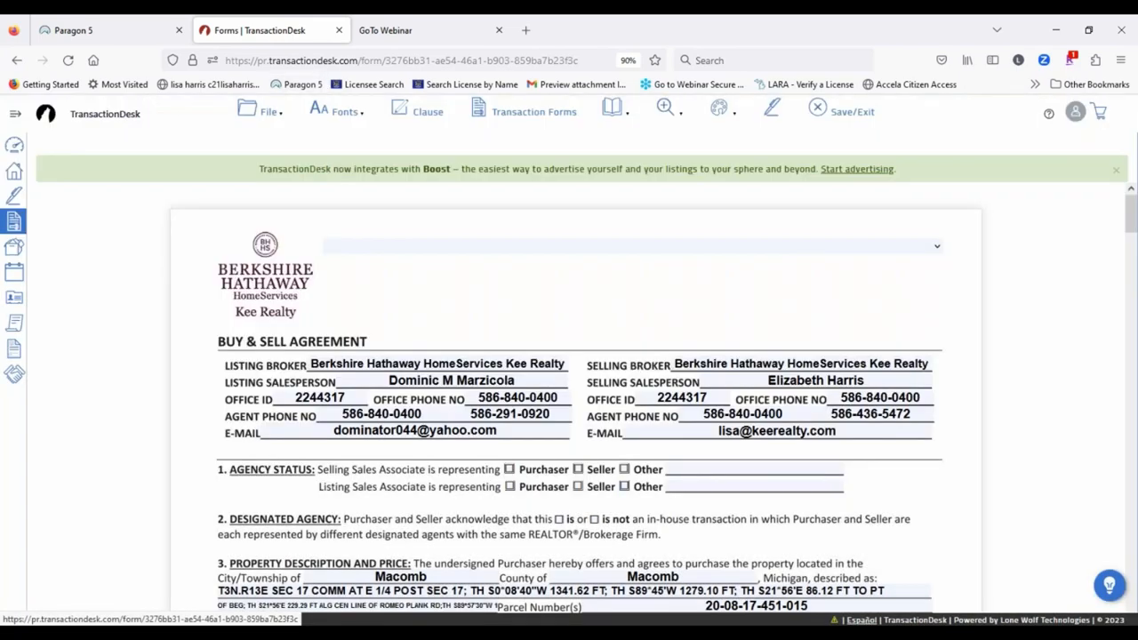
Step: Show the File menu's Watermark submenu with Confidential, Draft and Remove
click(262, 112)
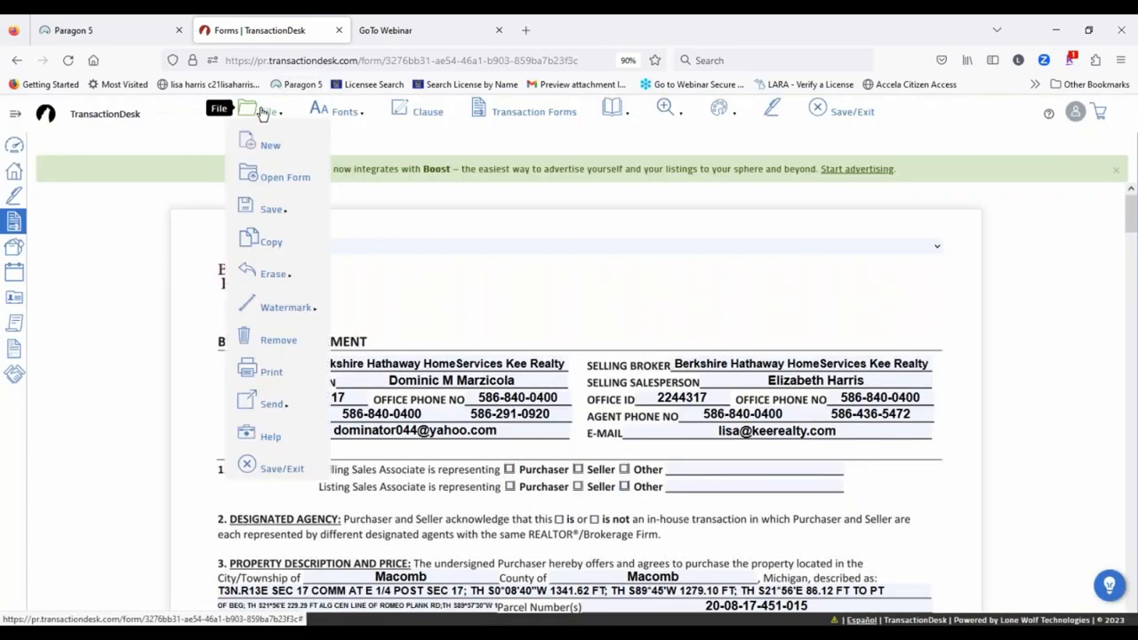
mouse_move(263, 212)
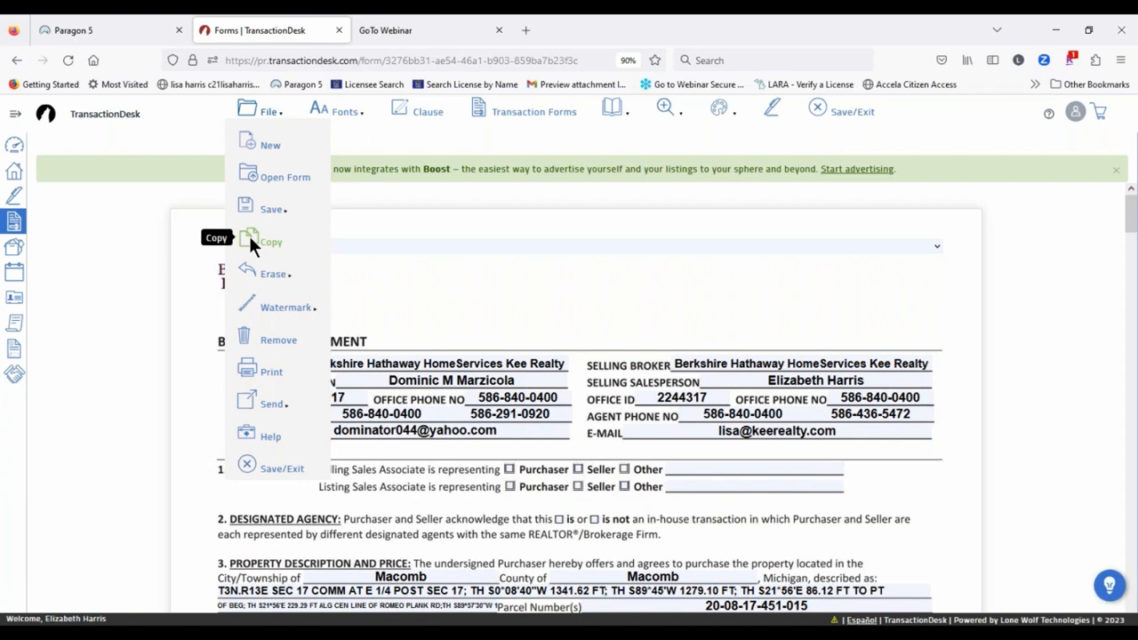
mouse_move(263, 278)
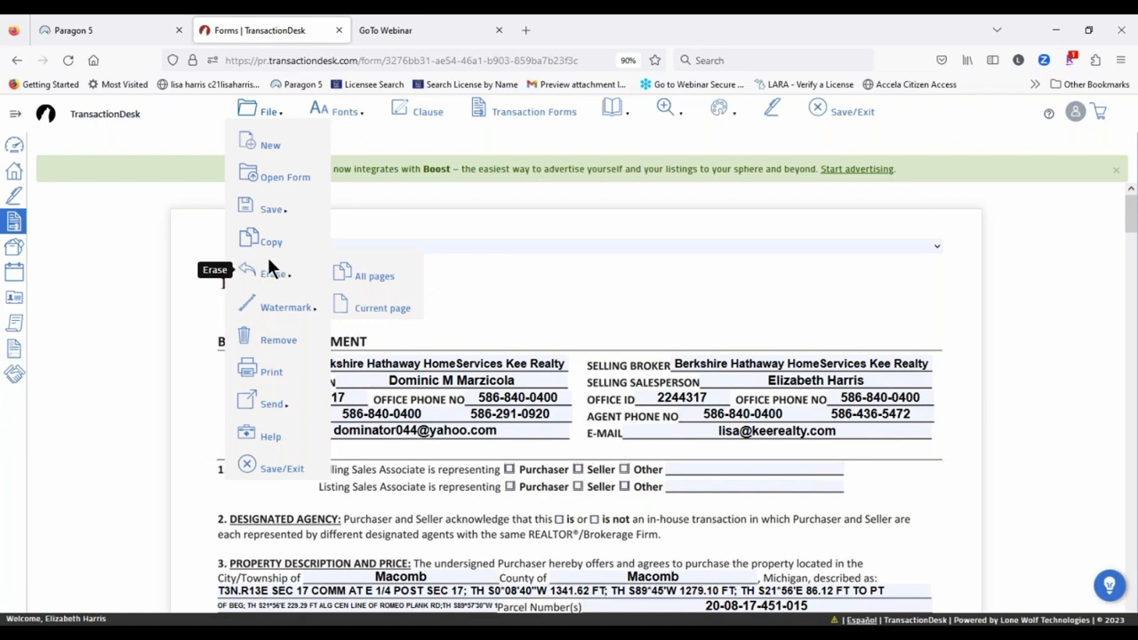
mouse_move(279, 302)
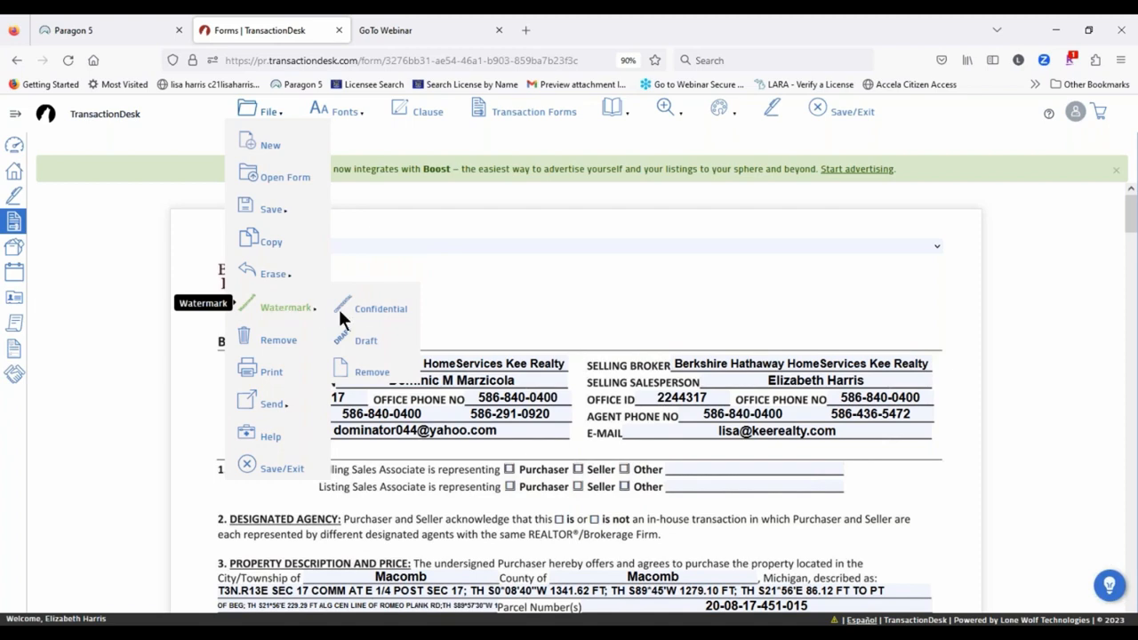
Step: Stamp the Buy & Sell Agreement with a Draft watermark, reapplying it after scrolling down
click(354, 340)
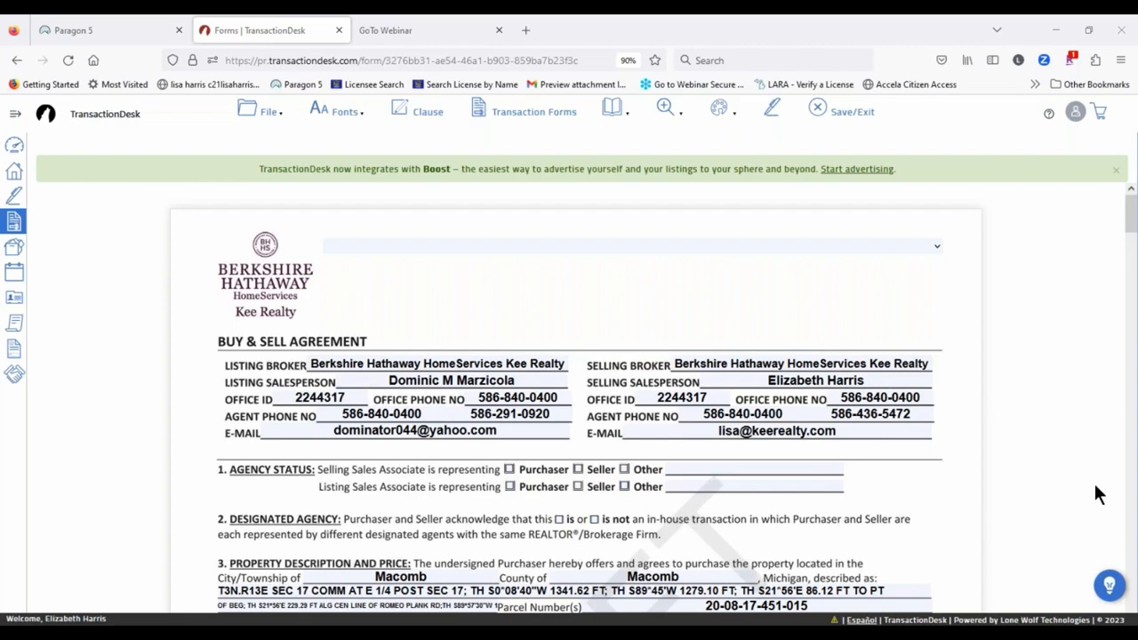
scroll(552, 285, down, 8)
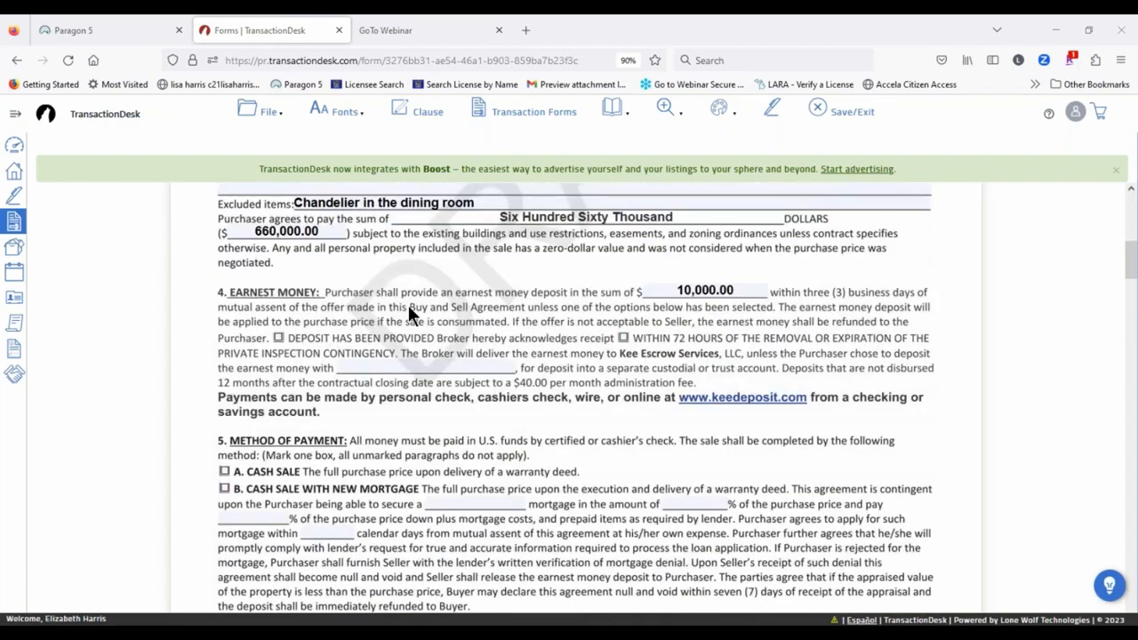
click(254, 114)
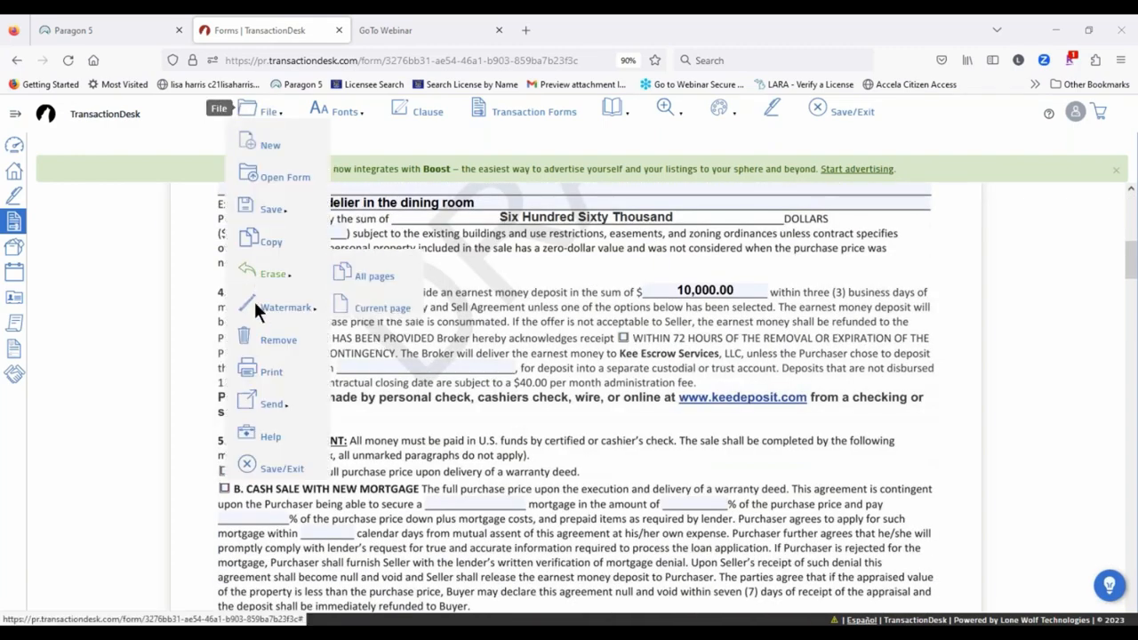
click(350, 335)
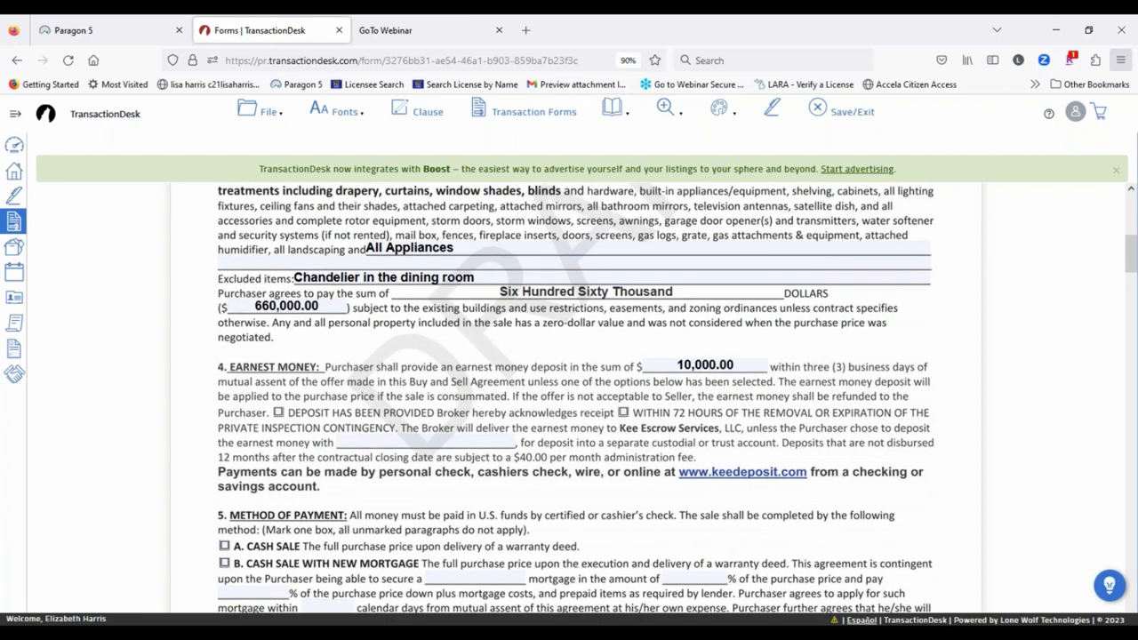
click(1120, 59)
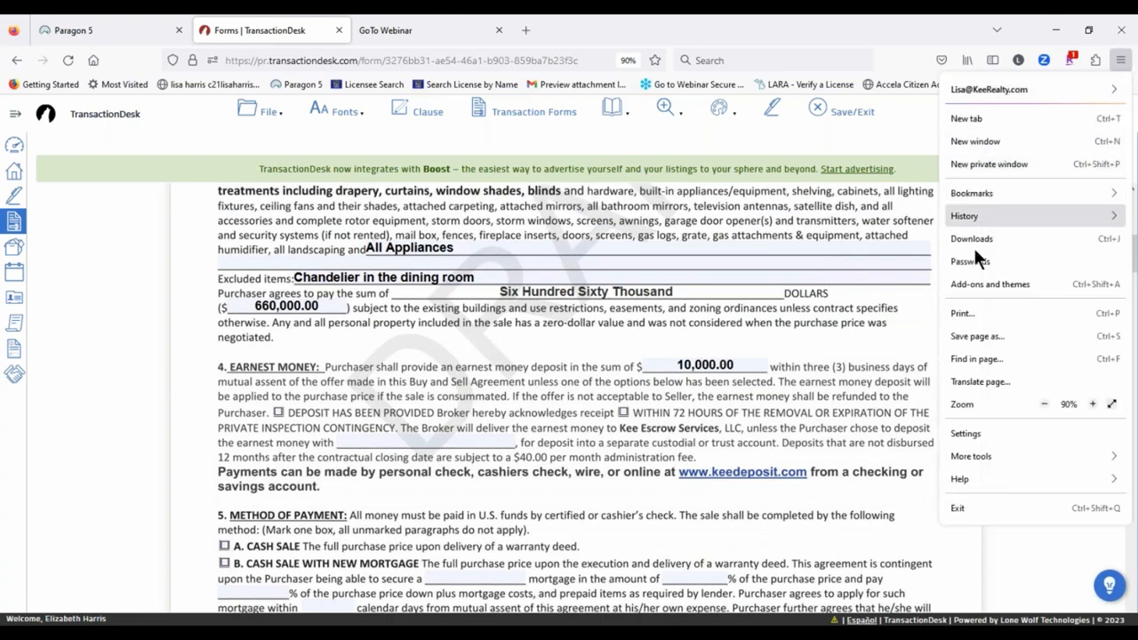
Step: Shrink Firefox's page zoom to 67%
key(Escape)
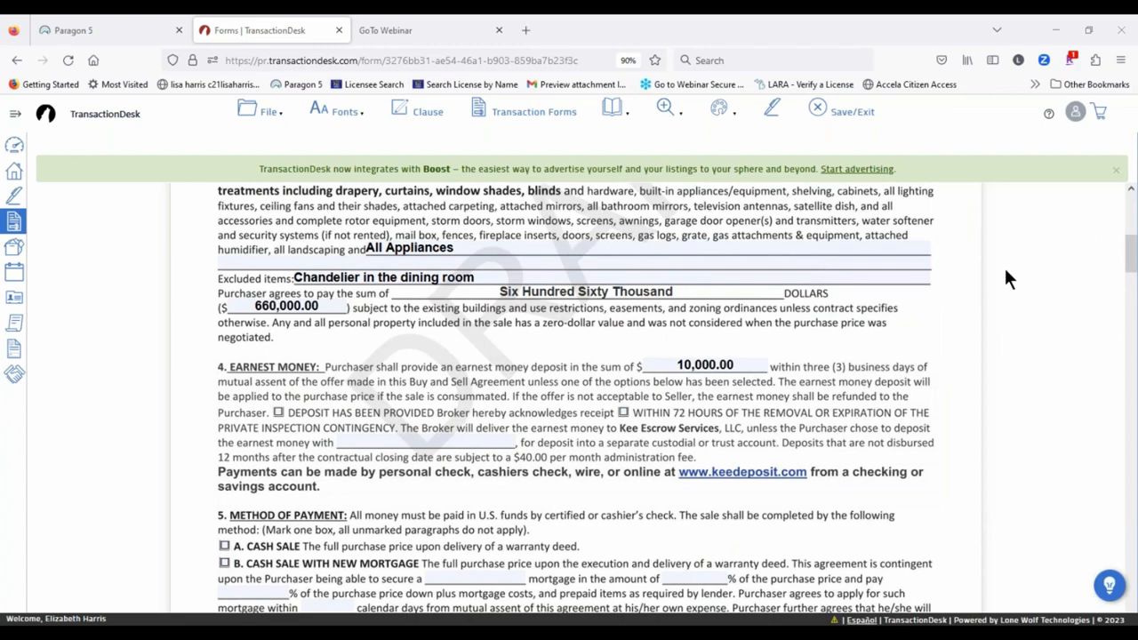
click(1120, 60)
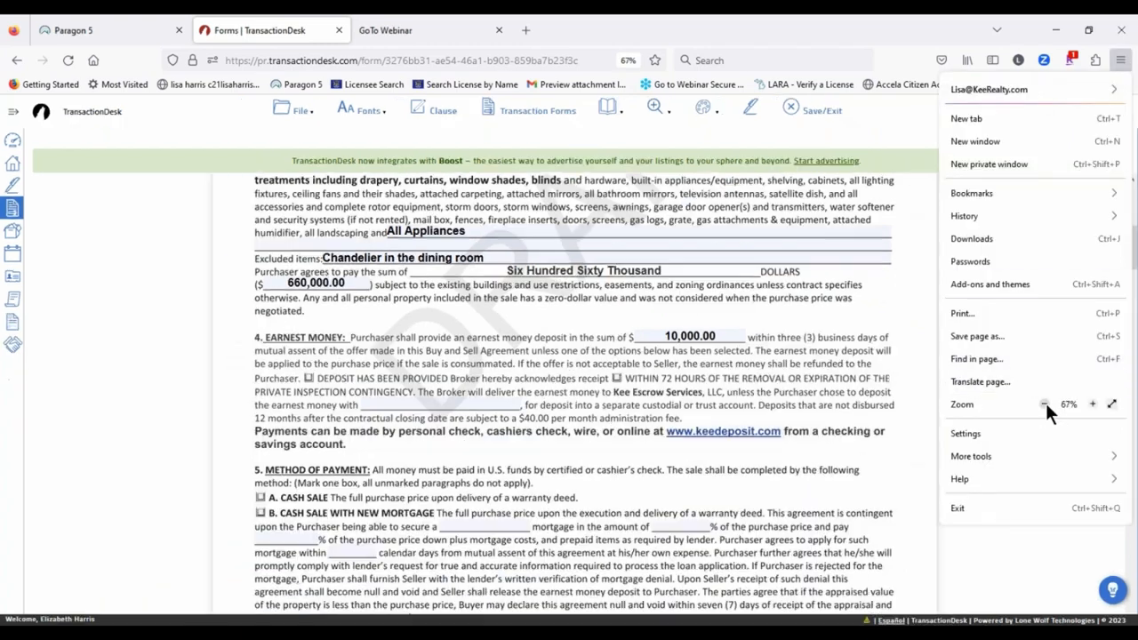
click(1045, 403)
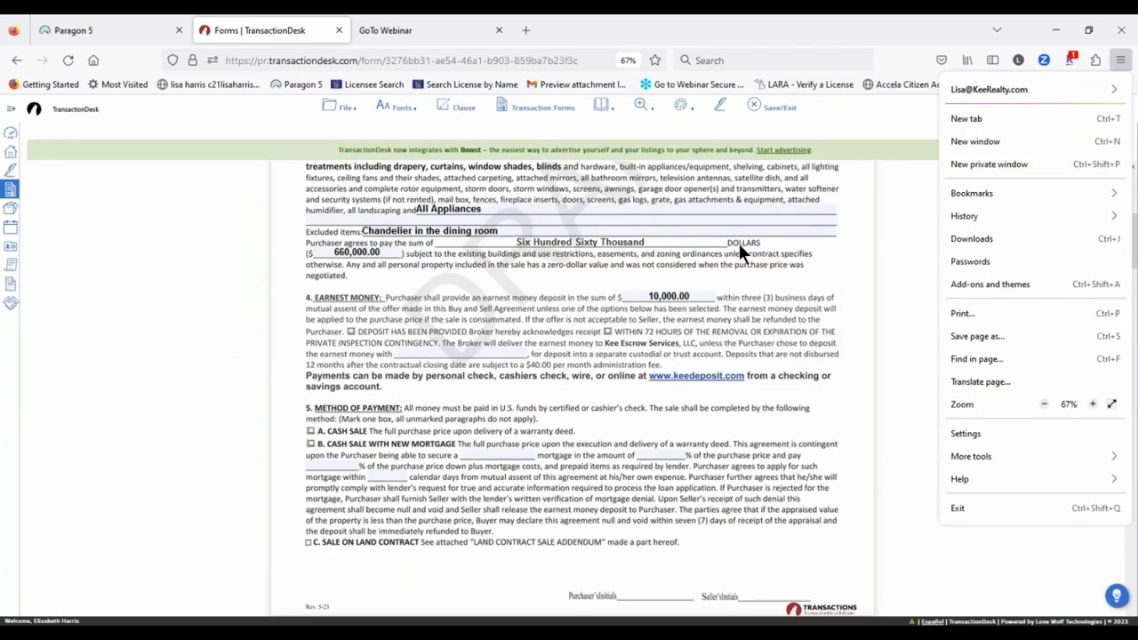
Step: Restore the page zoom to 90% and bring up the Watermark choices
scroll(725, 247, up, 2)
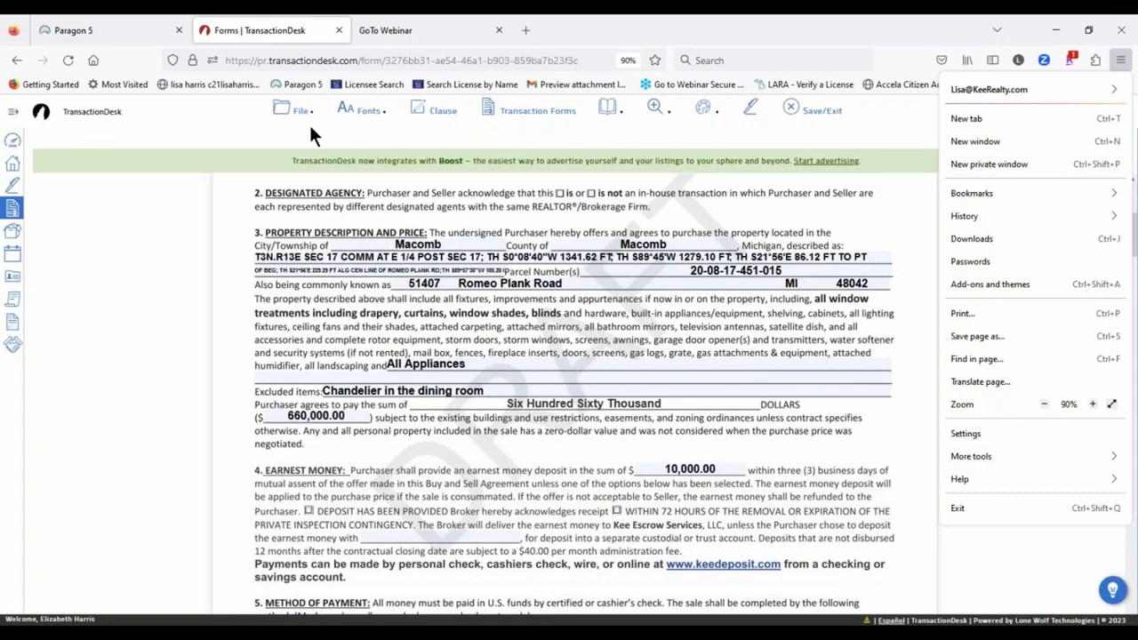
click(260, 111)
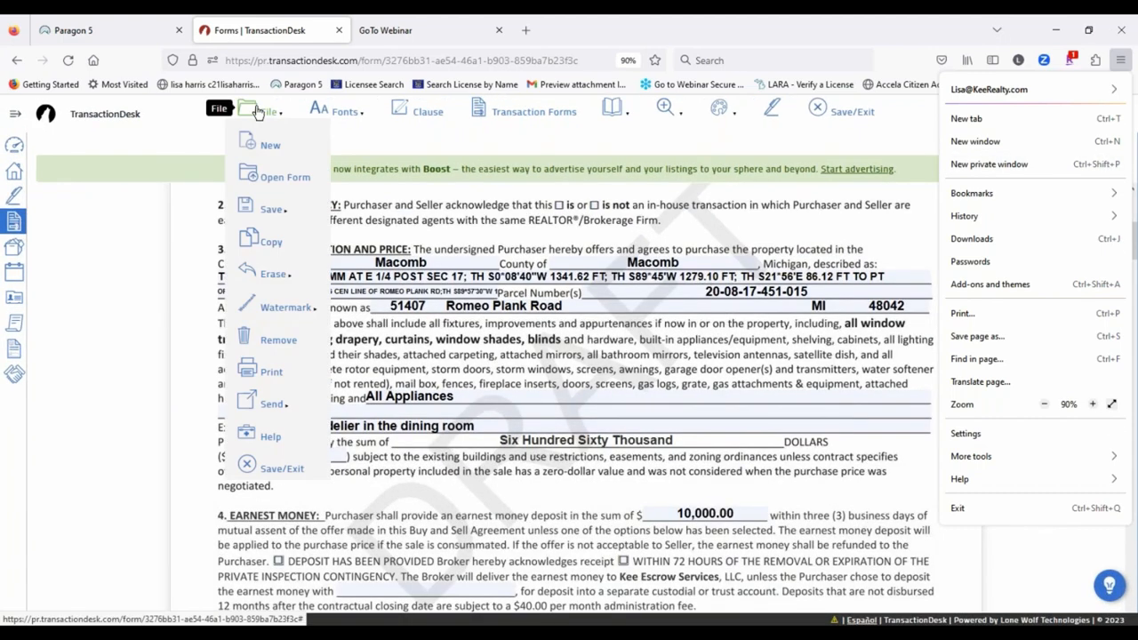
mouse_move(270, 322)
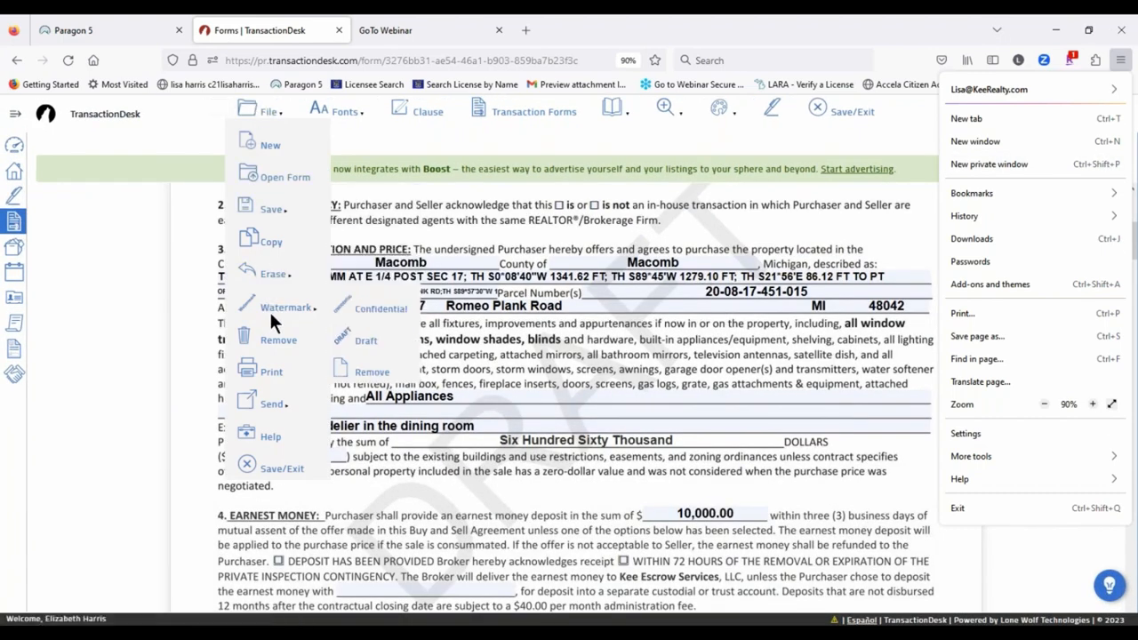
Step: Remove the DRAFT watermark, then look over the File menu's Print and Send options
click(365, 372)
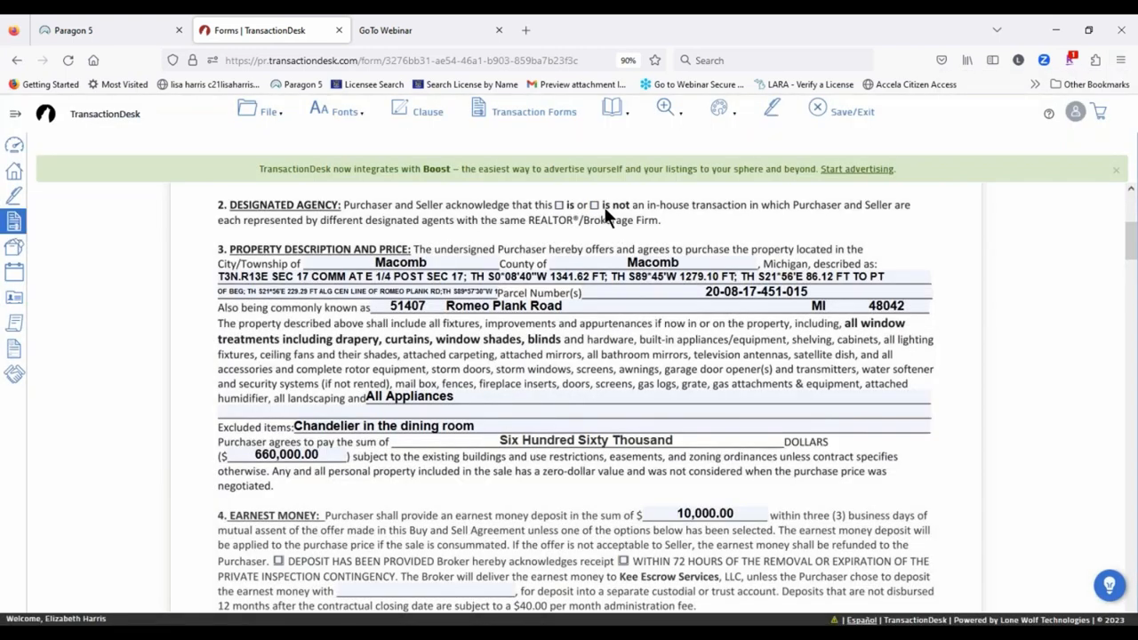
click(273, 113)
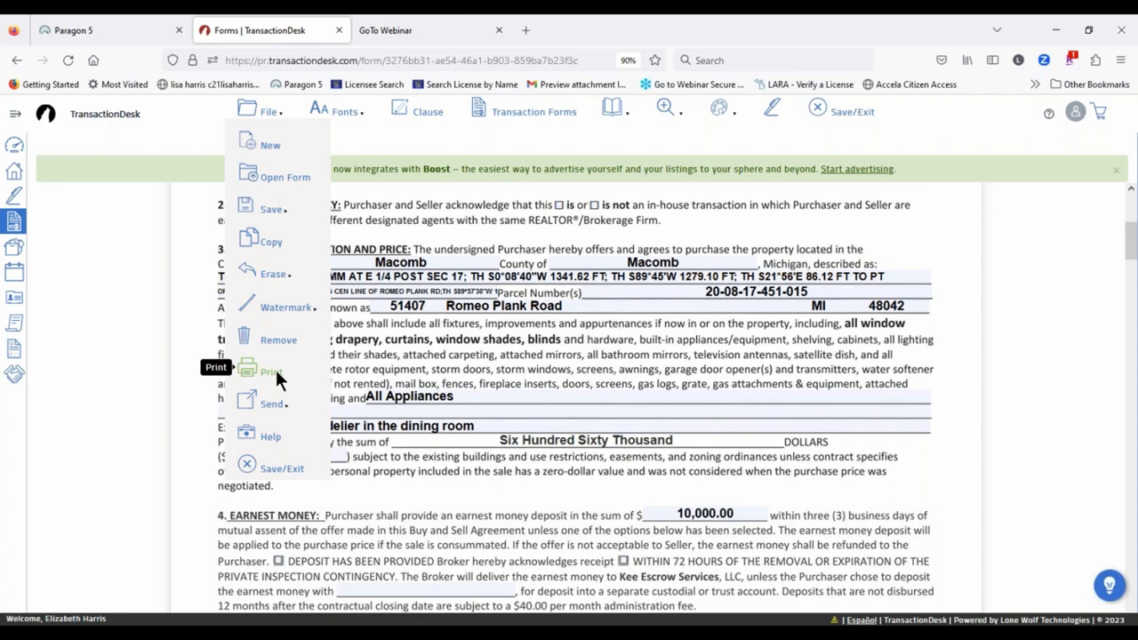
mouse_move(321, 398)
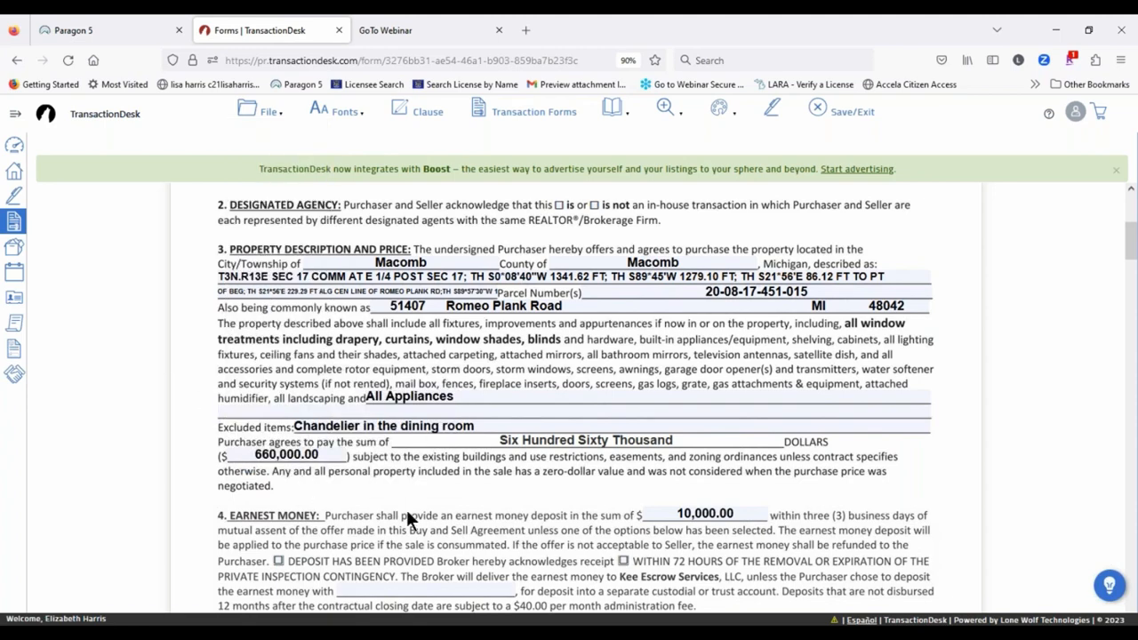
Step: Set the filled-in text font style to Times-Bold
mouse_move(270, 114)
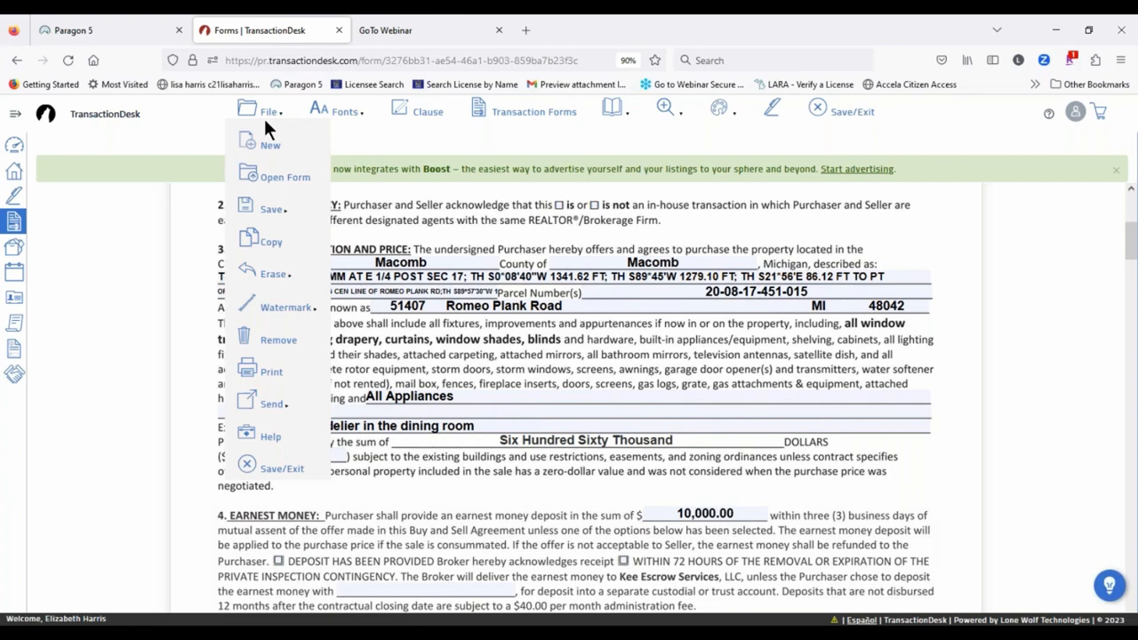
mouse_move(338, 116)
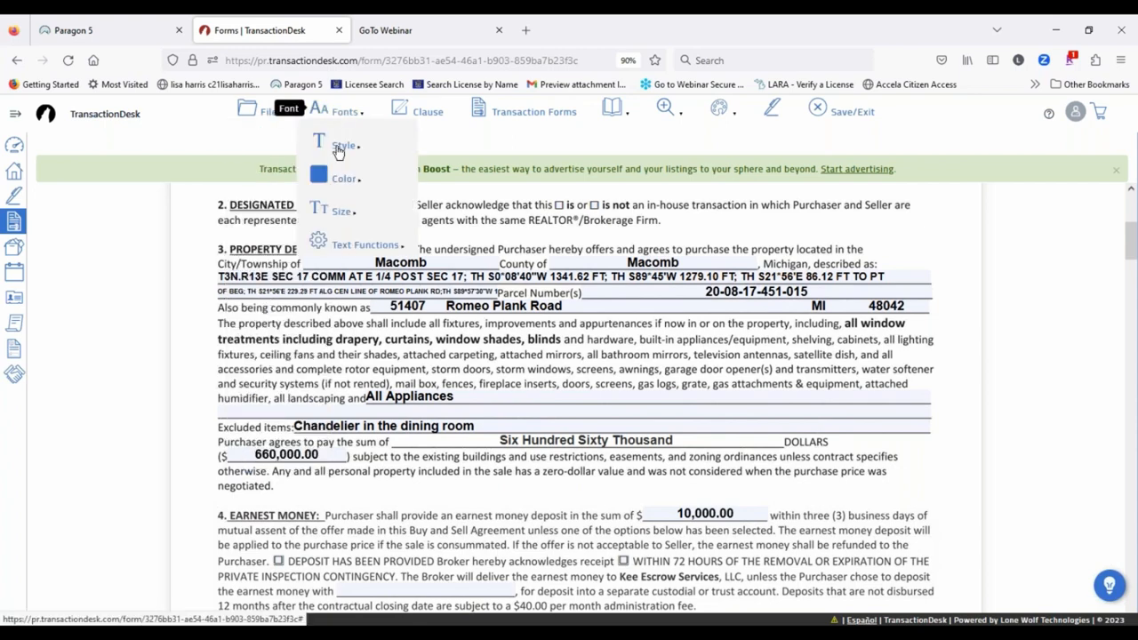
mouse_move(338, 152)
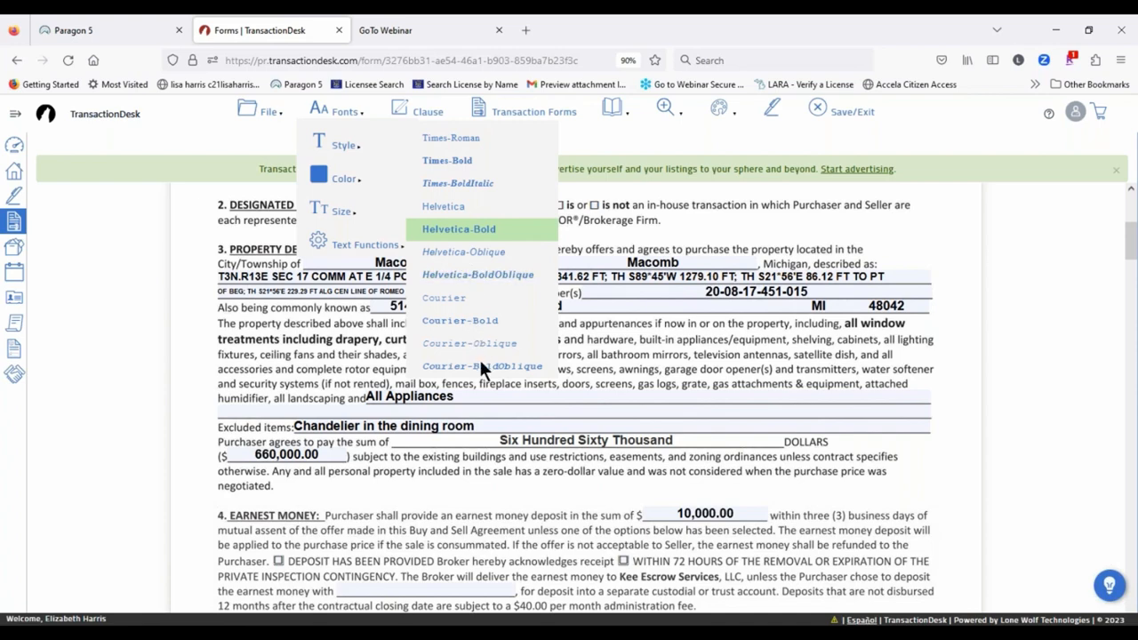
click(458, 162)
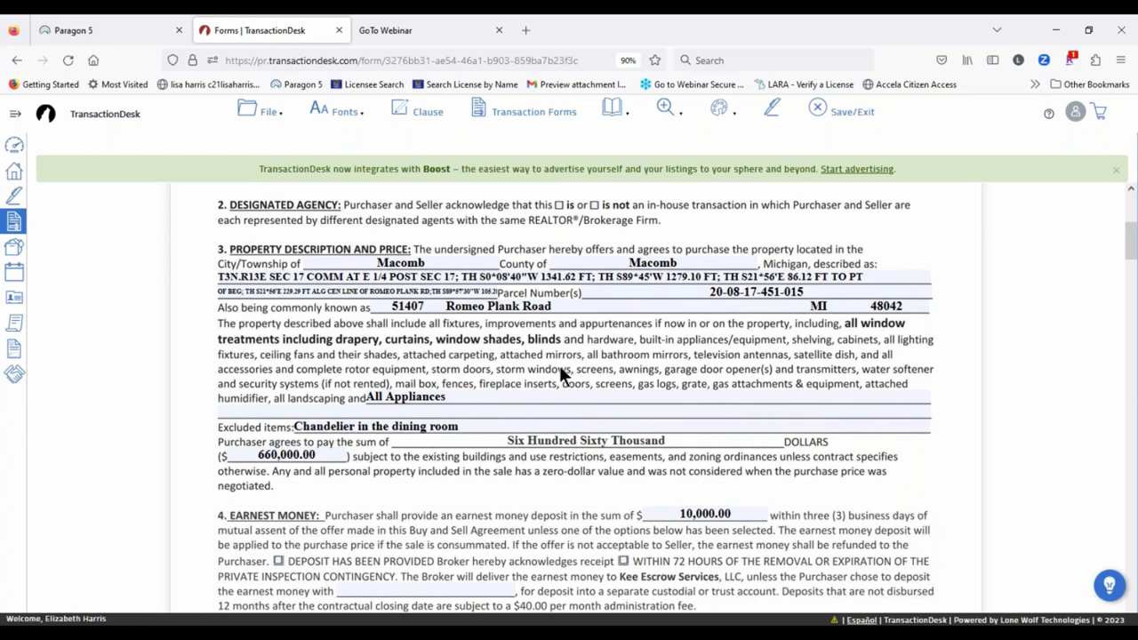
Step: Make the filled-in text color black, after trying red and magenta
click(343, 113)
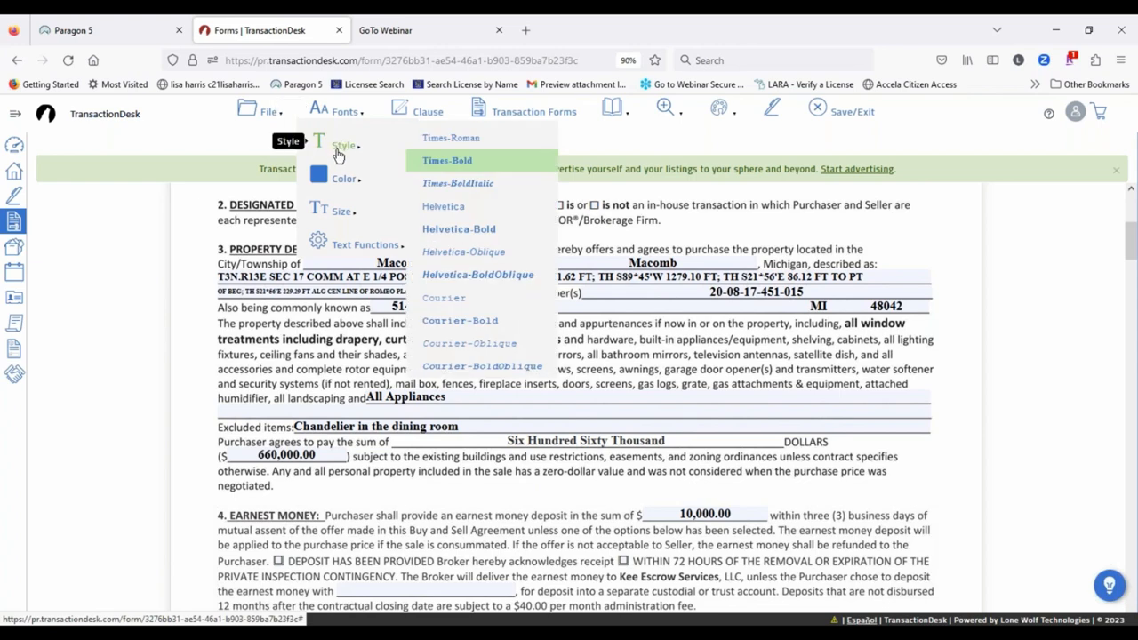
mouse_move(329, 187)
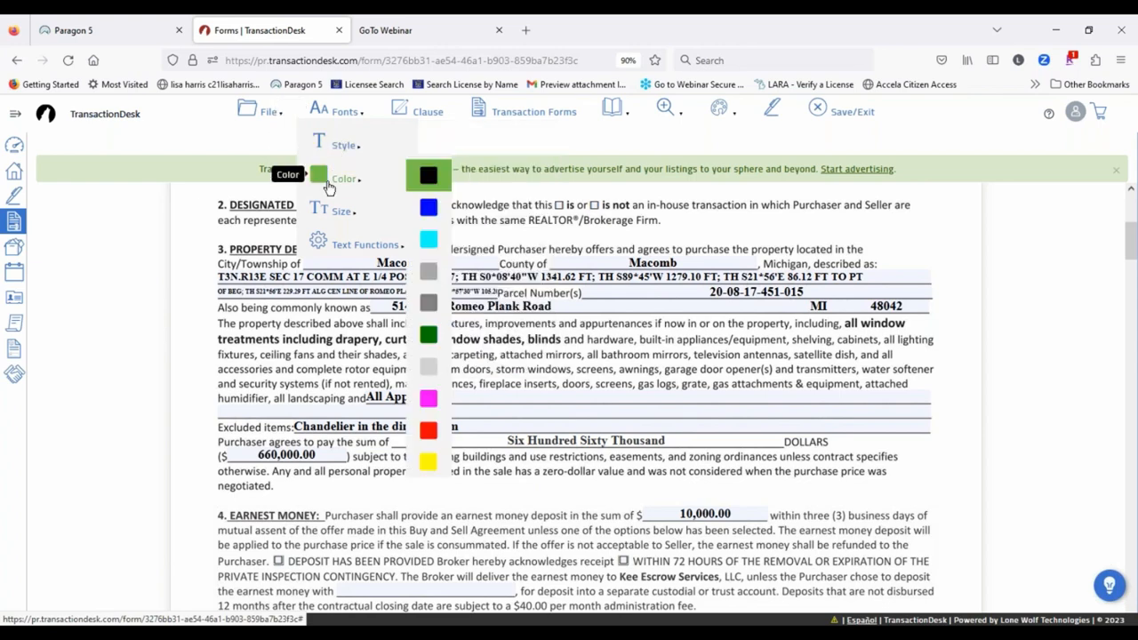
click(429, 177)
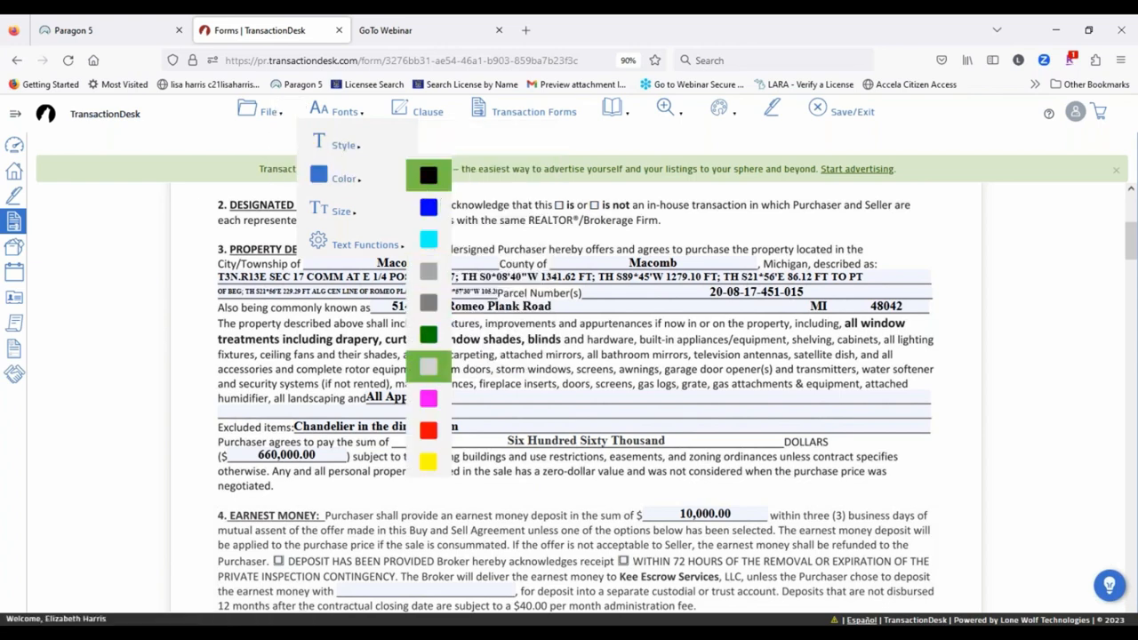
click(337, 112)
mouse_move(345, 182)
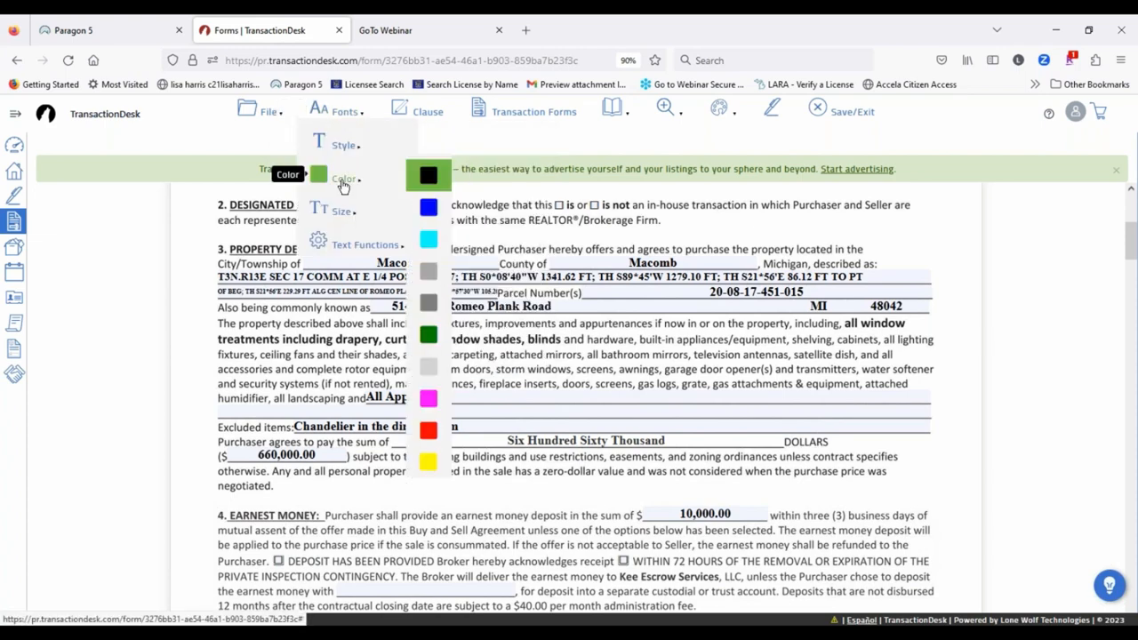
click(427, 434)
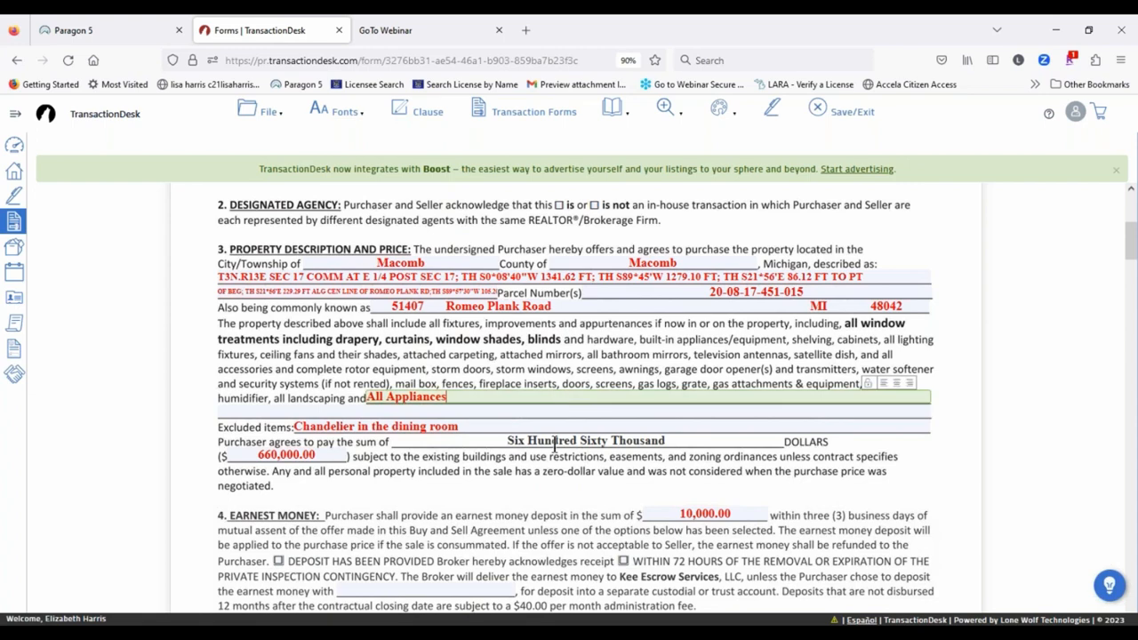
click(342, 112)
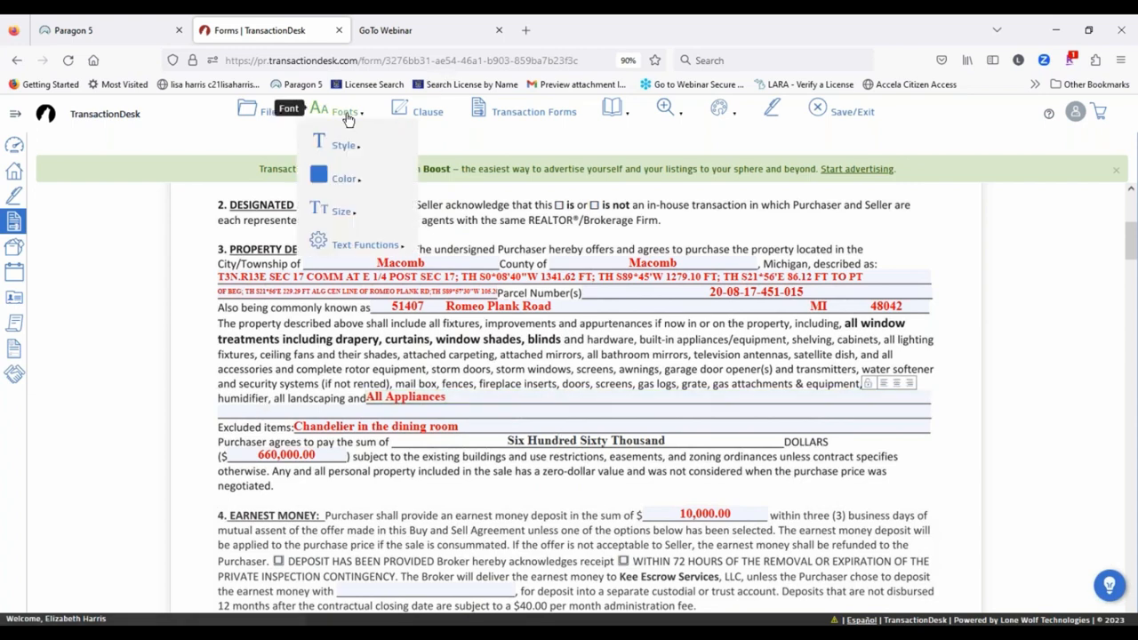
mouse_move(334, 180)
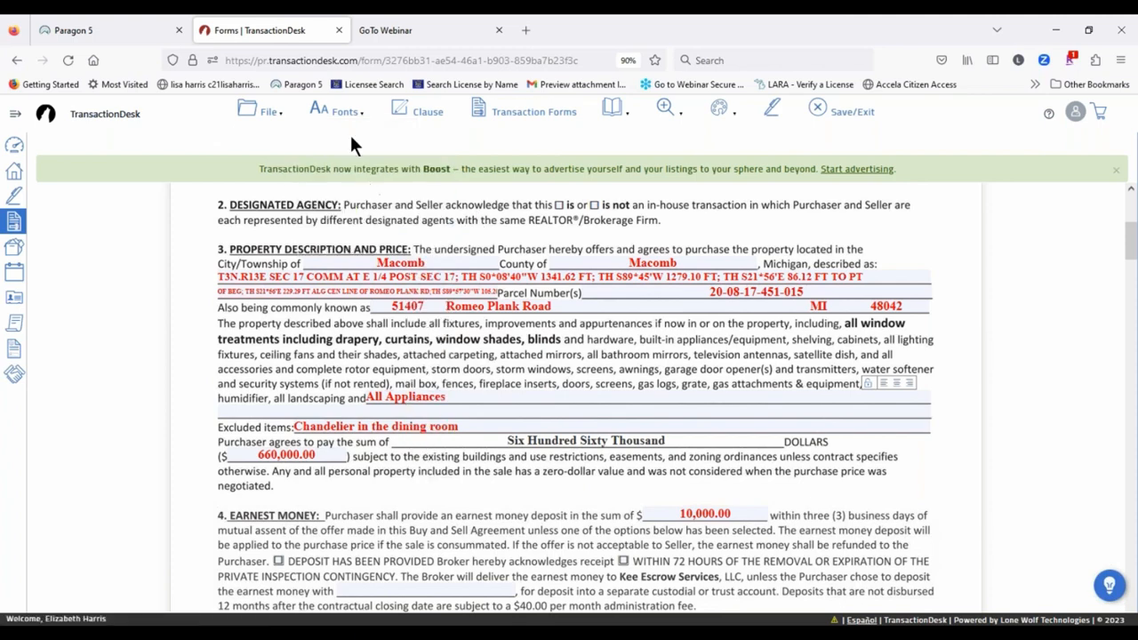
click(337, 112)
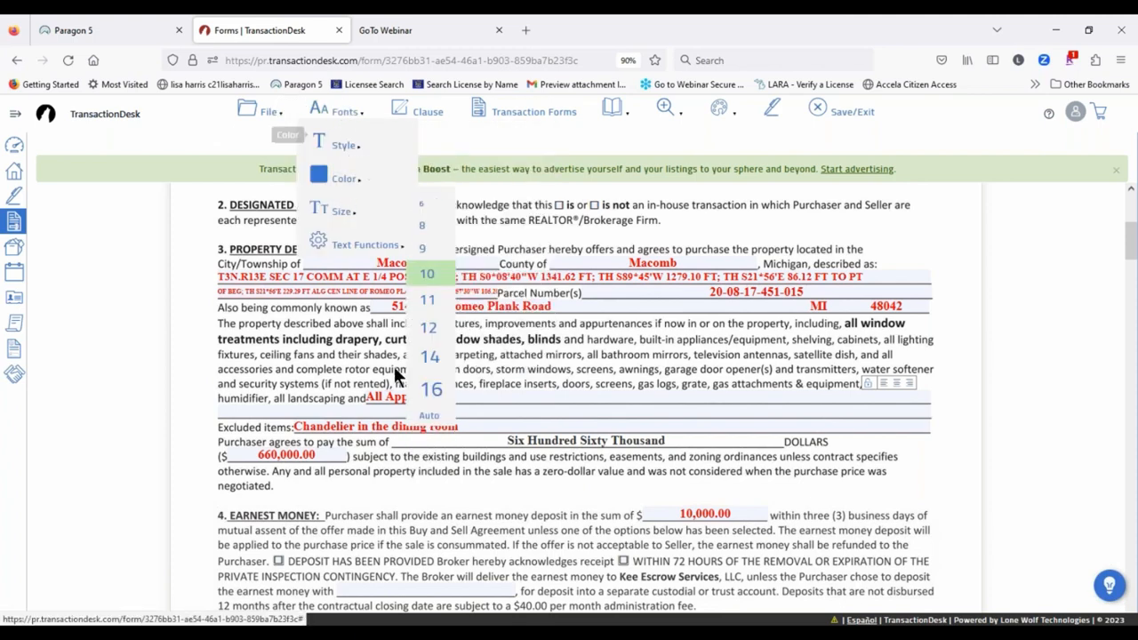
click(342, 112)
mouse_move(333, 171)
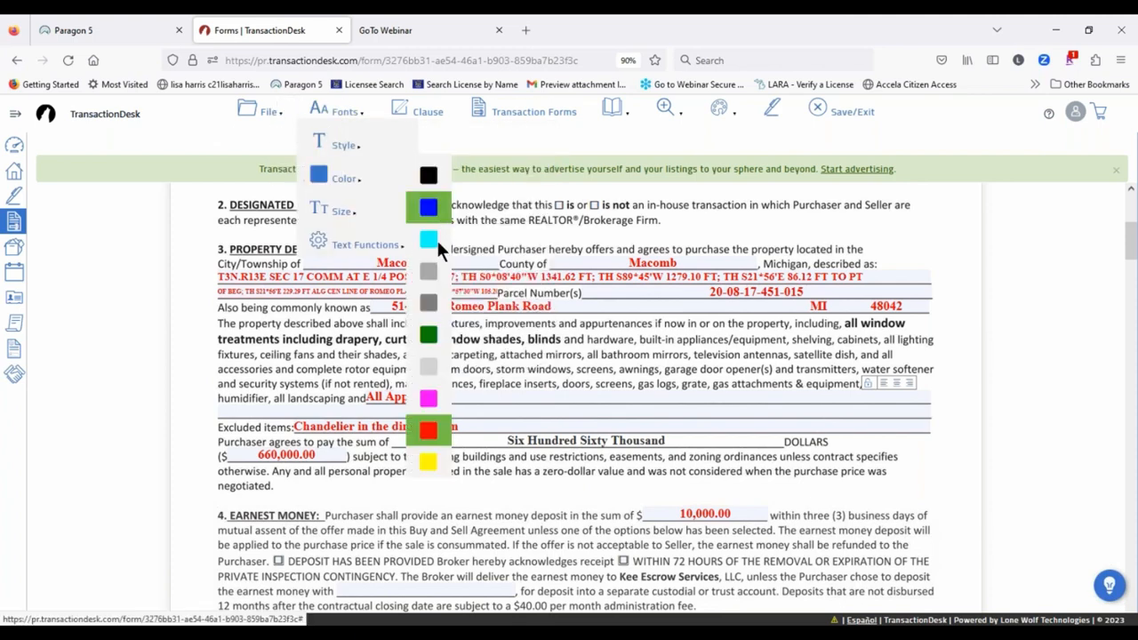
click(425, 400)
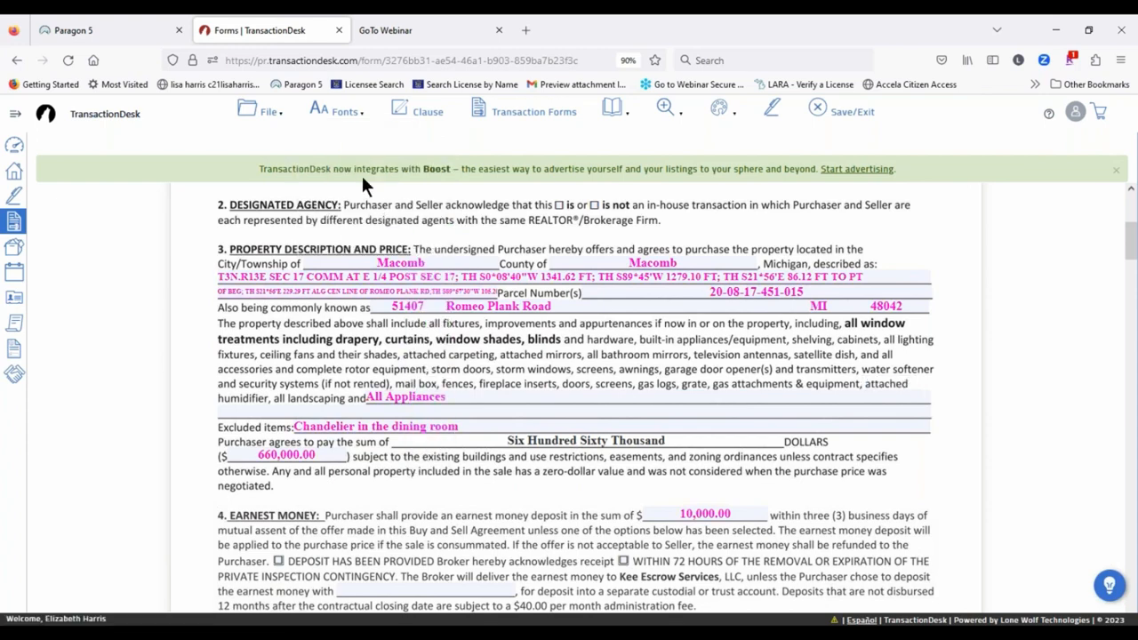
click(338, 112)
mouse_move(351, 175)
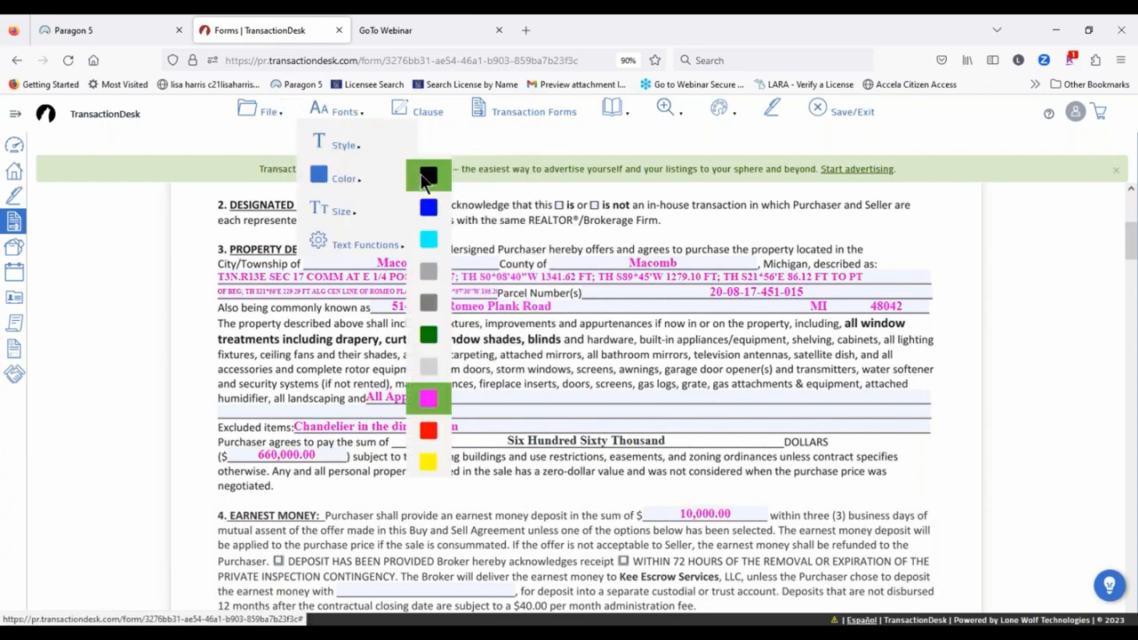
click(426, 181)
Step: Set the filled-in text size to 11, after trying 12 and 10
click(316, 113)
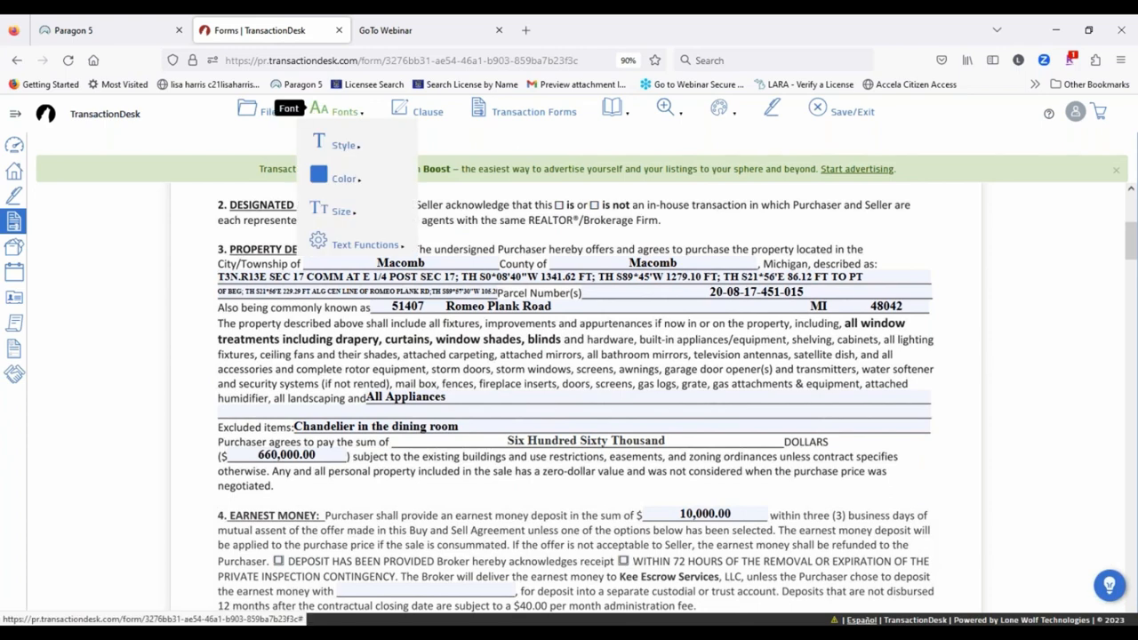
mouse_move(339, 216)
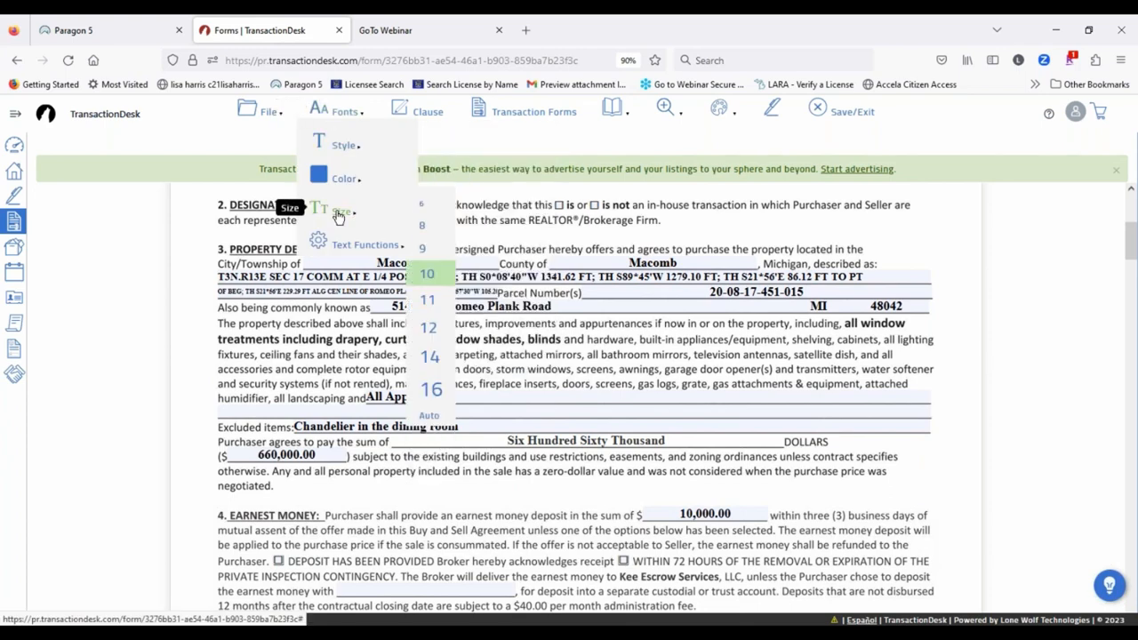
click(427, 326)
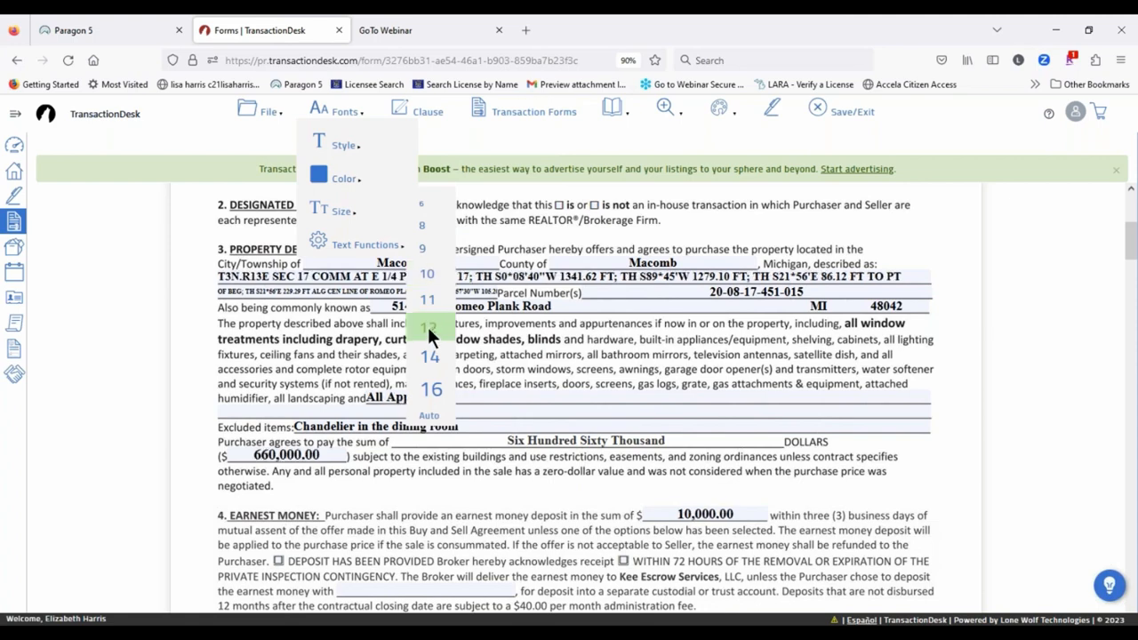
click(427, 275)
click(428, 300)
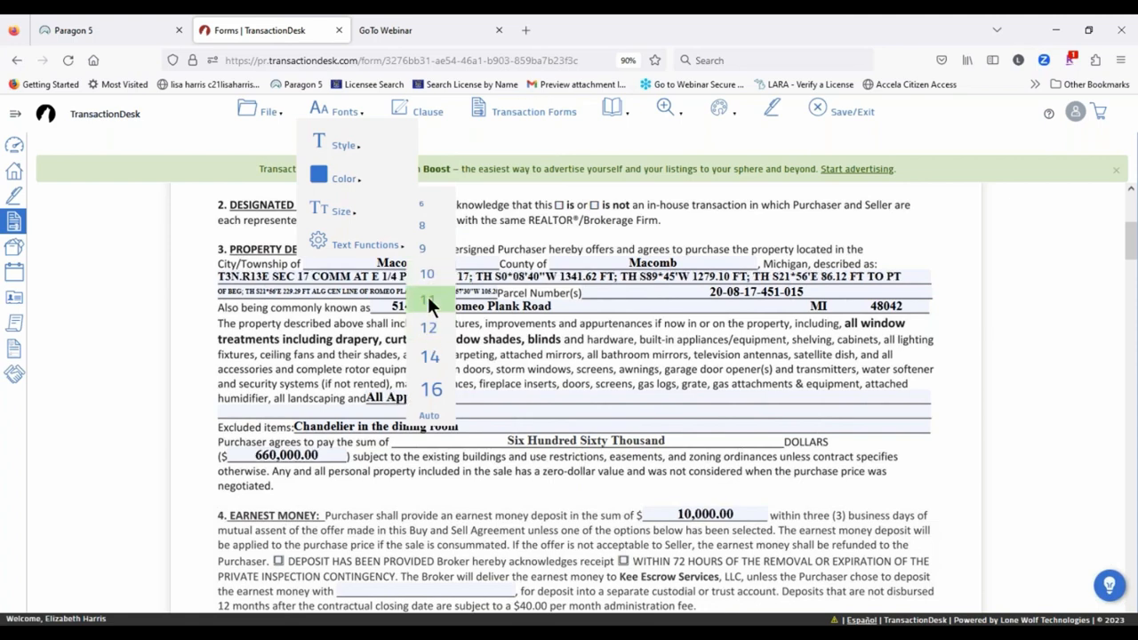
mouse_move(344, 117)
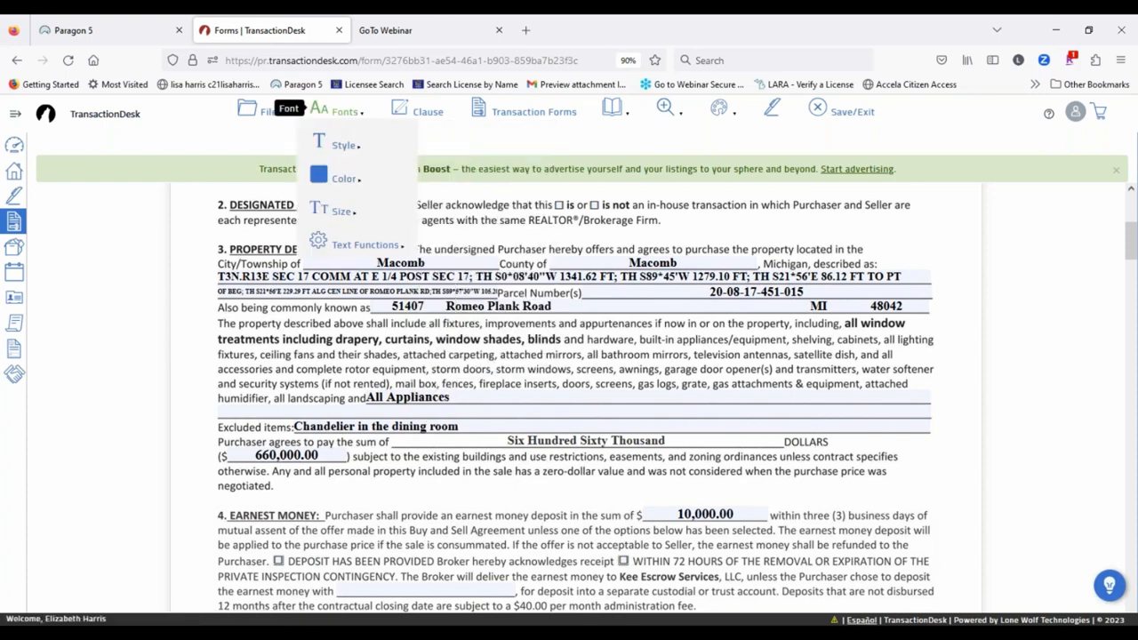
mouse_move(356, 246)
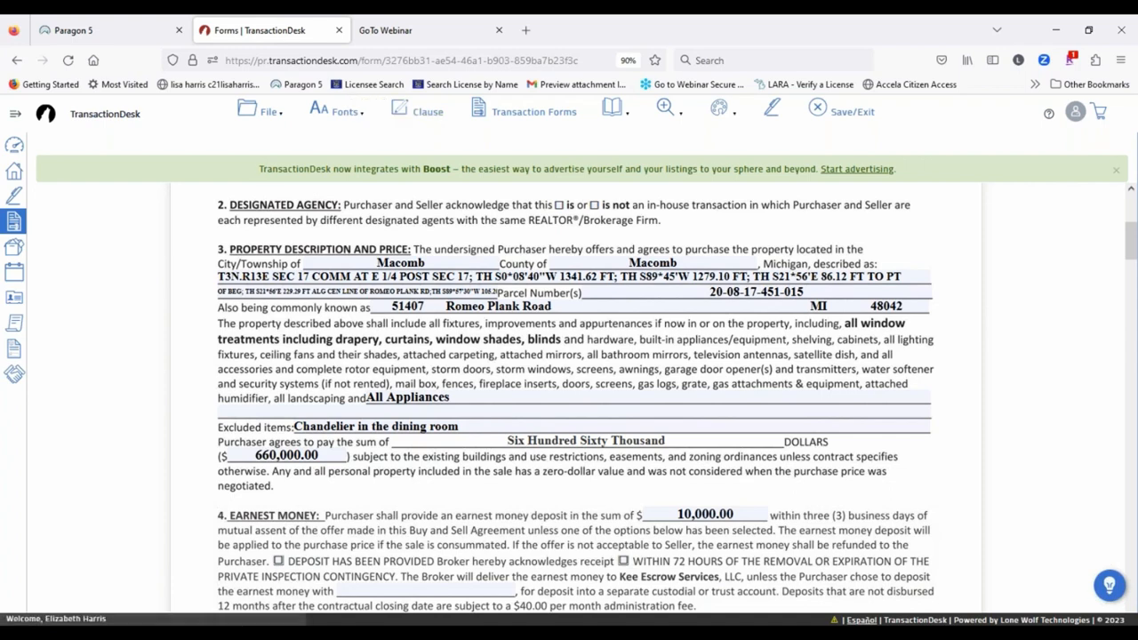
Step: Scroll down past sections 4–37 until section 39, Other Terms and Conditions, is visible
scroll(330, 284, down, 5)
scroll(331, 280, down, 10)
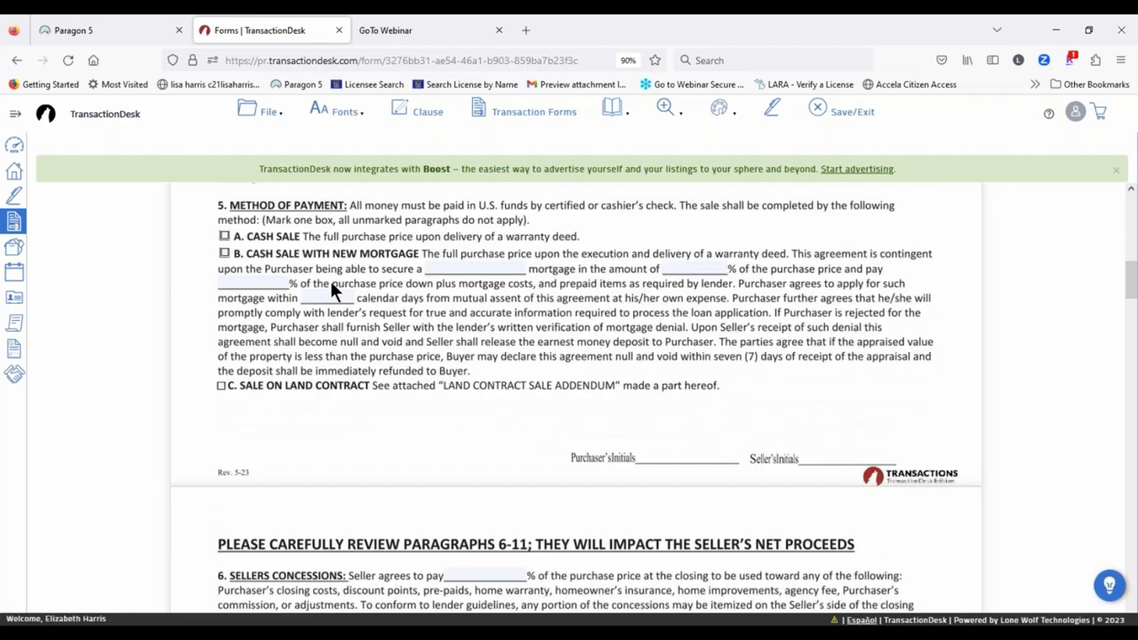
scroll(444, 370, down, 7)
scroll(441, 360, down, 15)
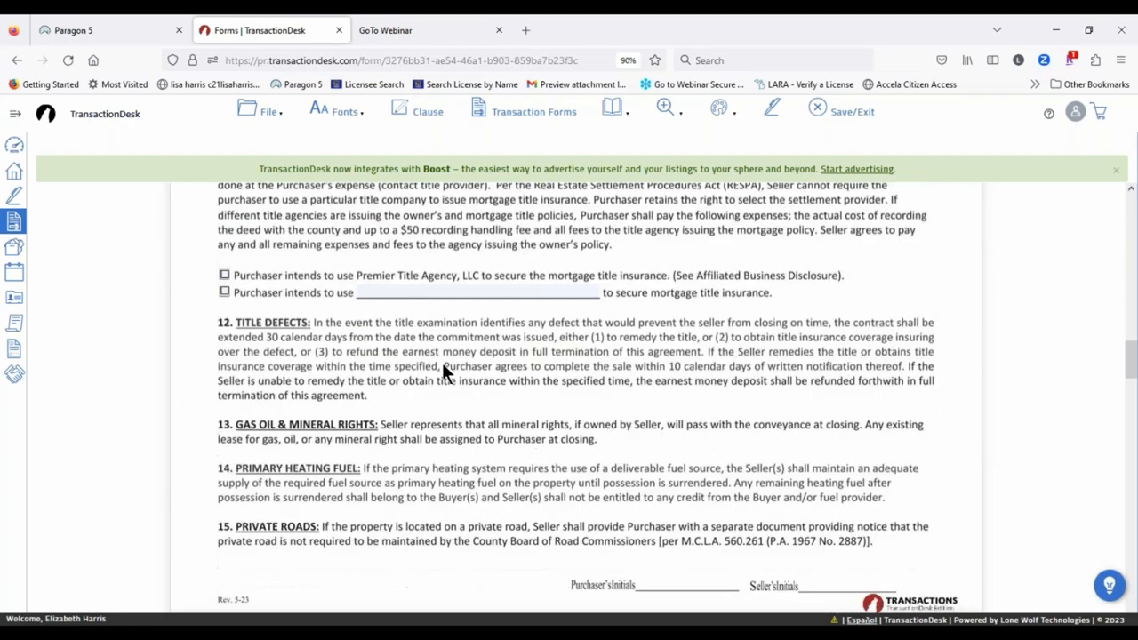
scroll(522, 349, down, 5)
scroll(524, 357, down, 10)
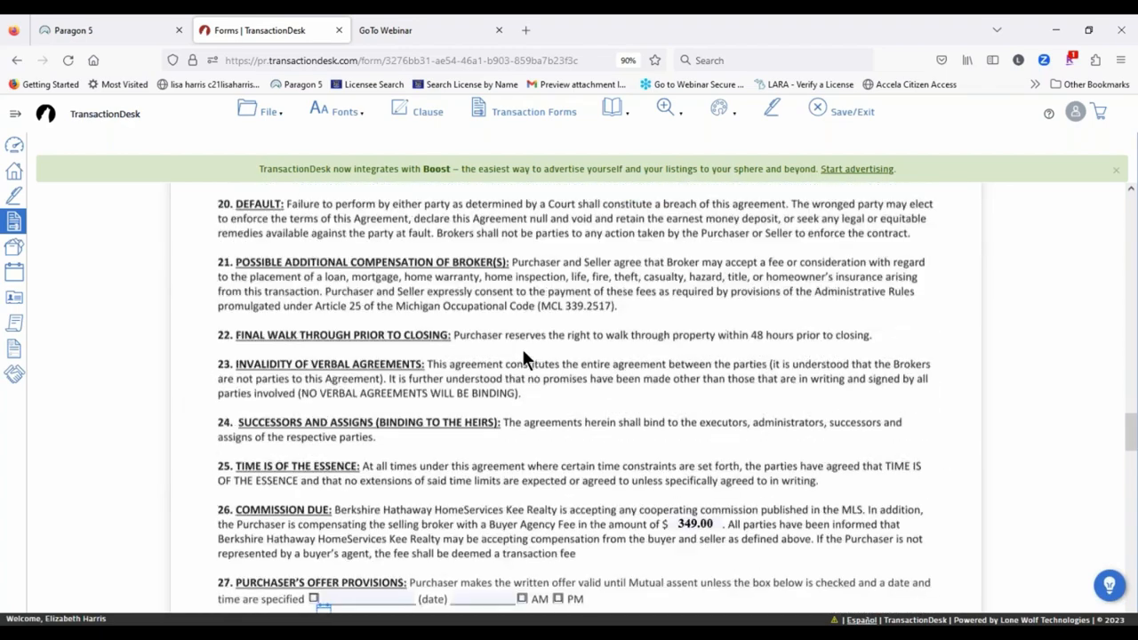
scroll(417, 400, down, 15)
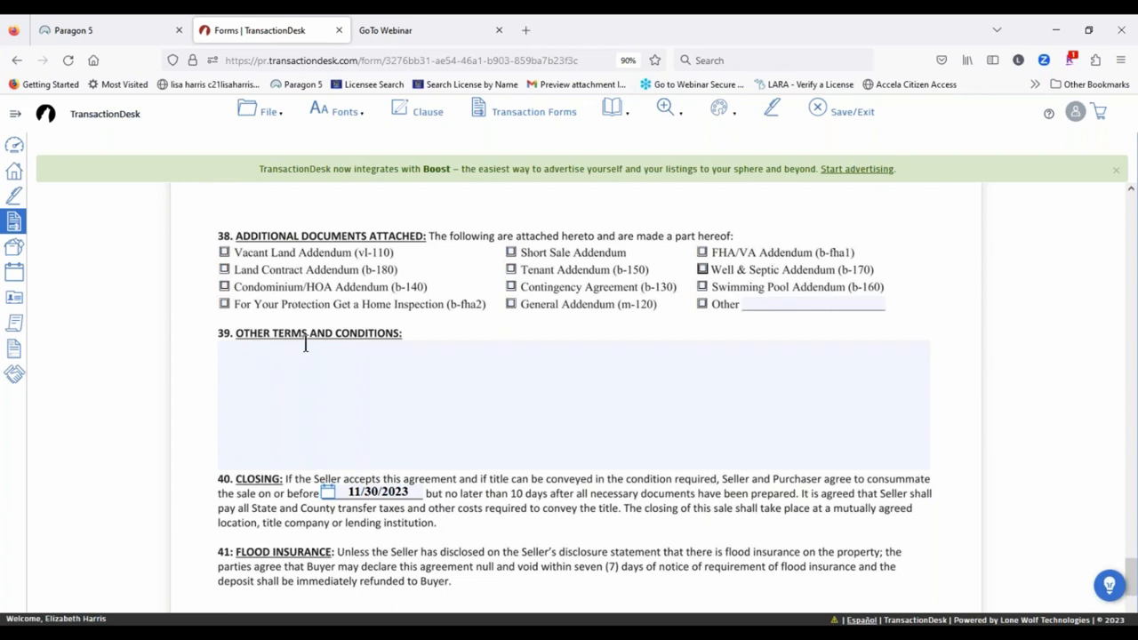
Step: Add the Appliances and Concessions personal clauses to the Other Terms and Conditions box
click(274, 362)
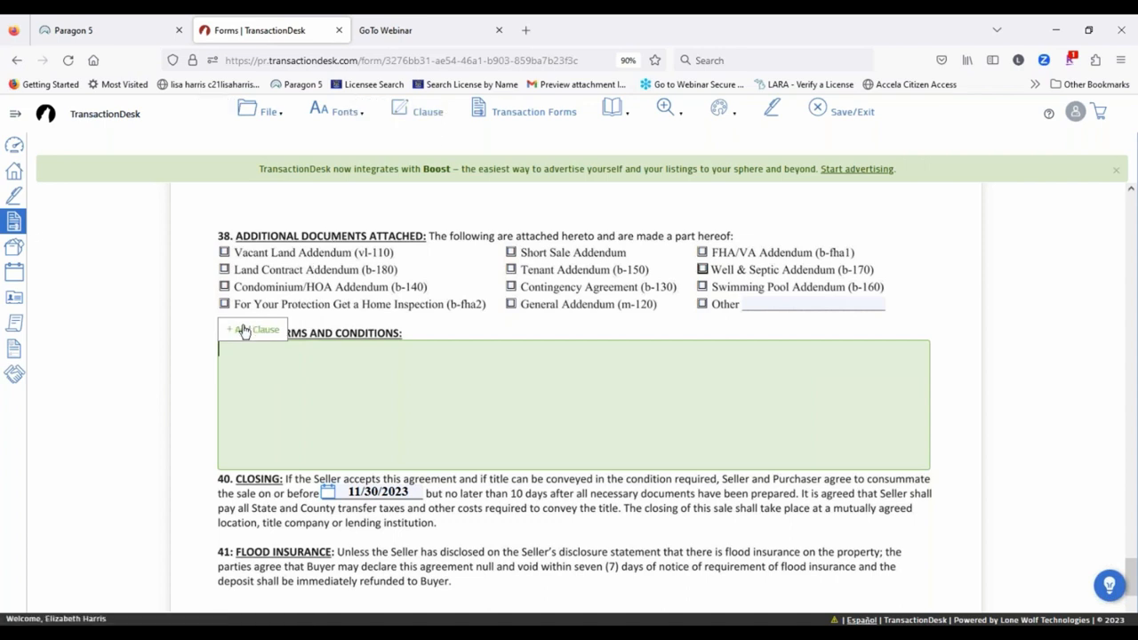
click(243, 331)
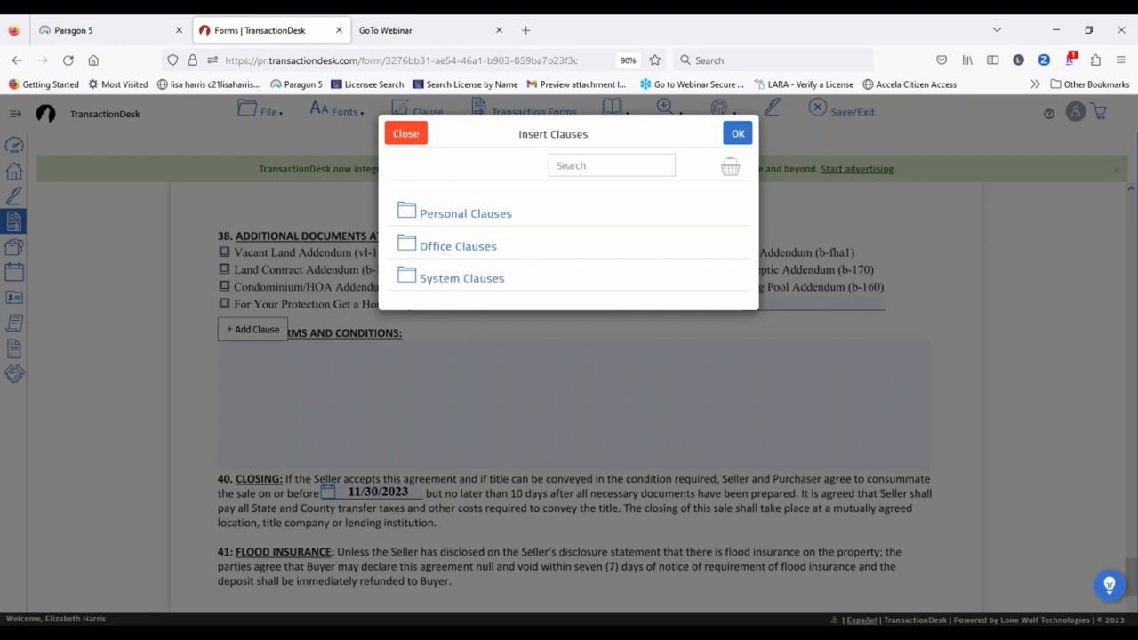
click(488, 215)
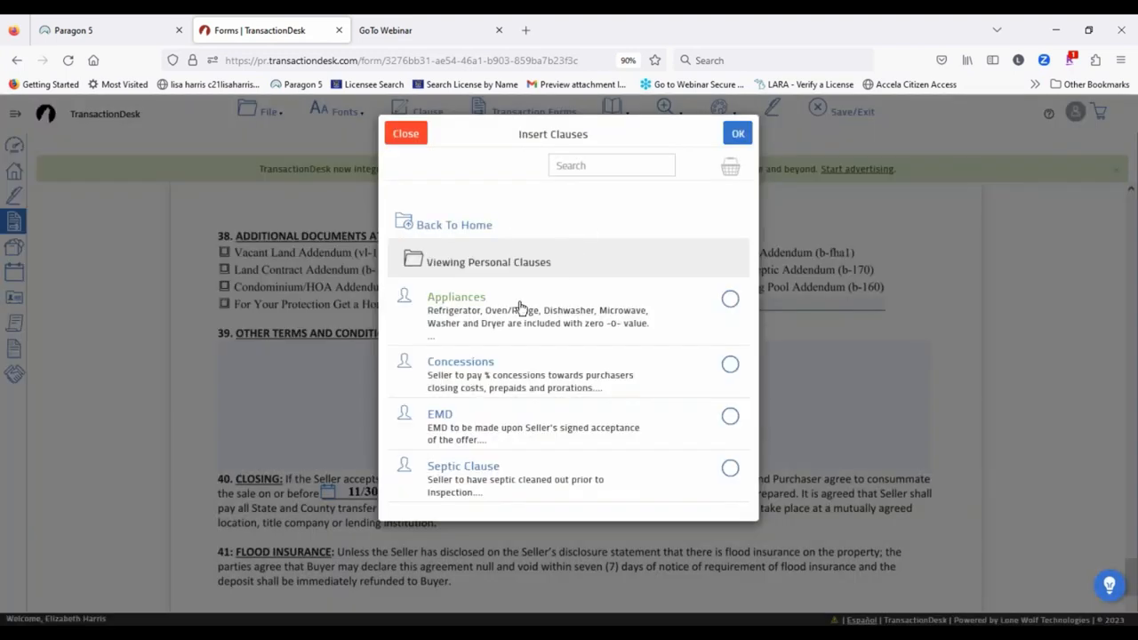
click(729, 301)
click(729, 366)
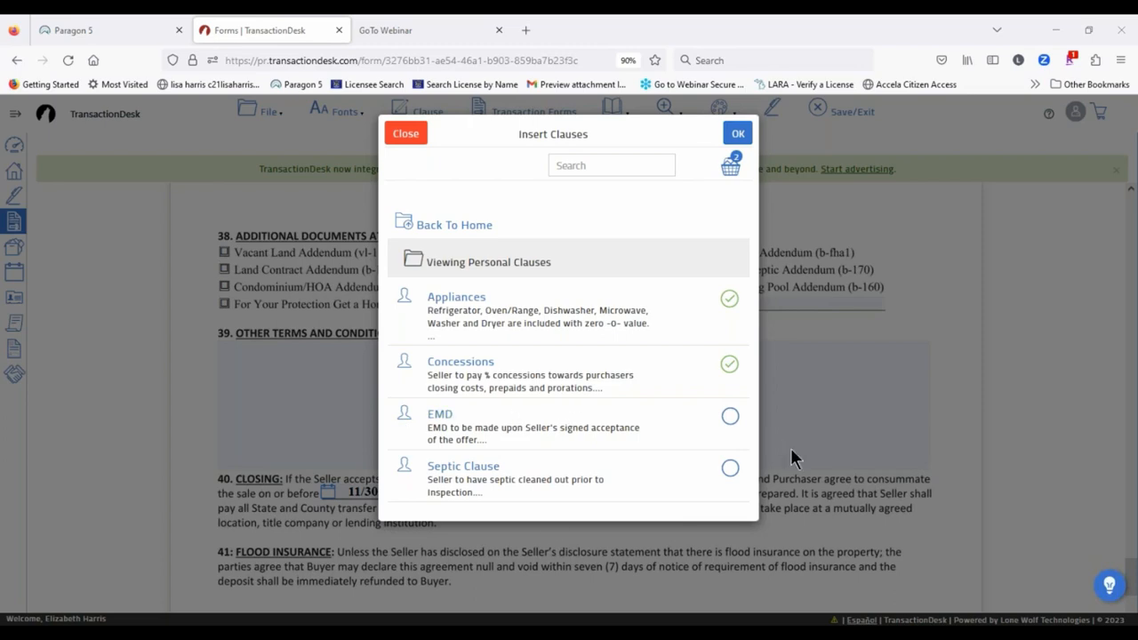
click(738, 134)
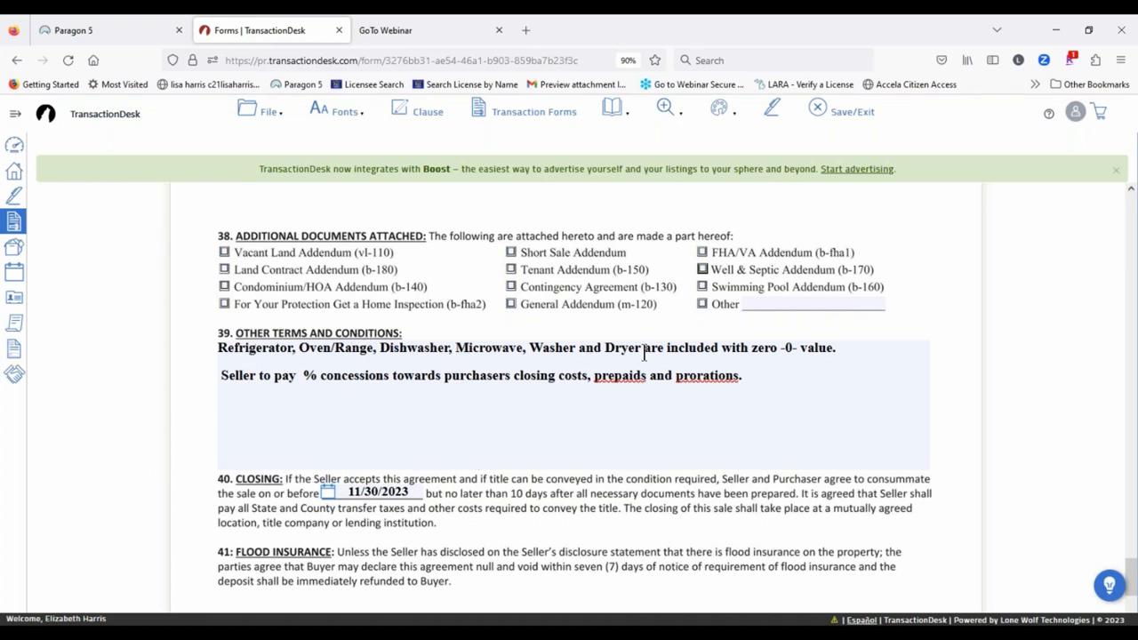
Step: Enter 3 before the % so the Seller pays 3% concessions toward closing costs
click(855, 349)
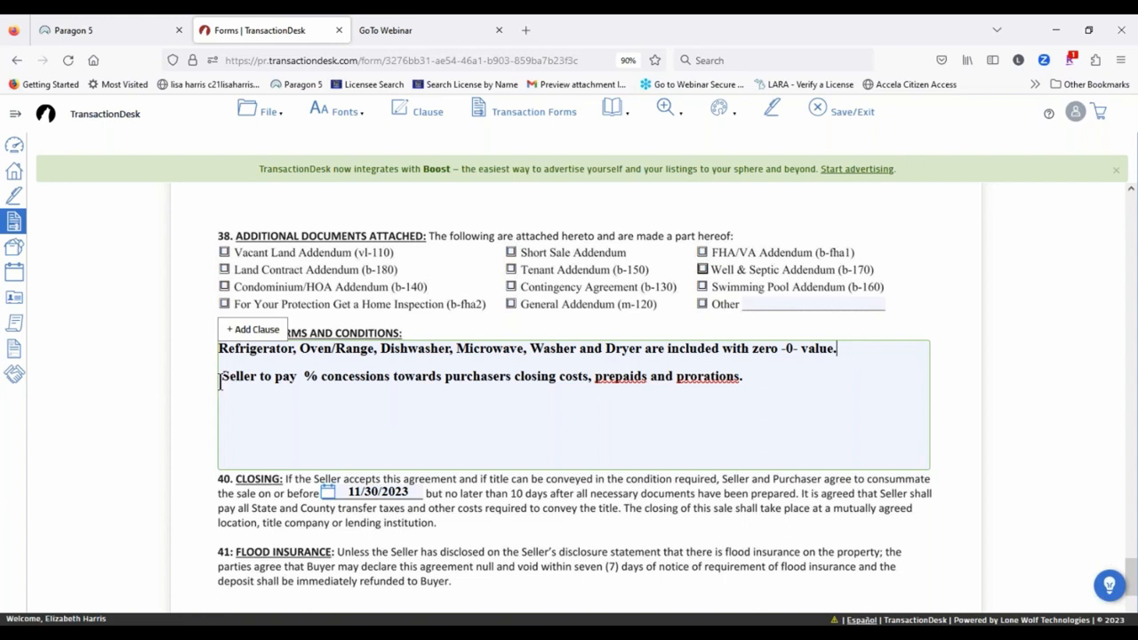
click(302, 380)
text(3)
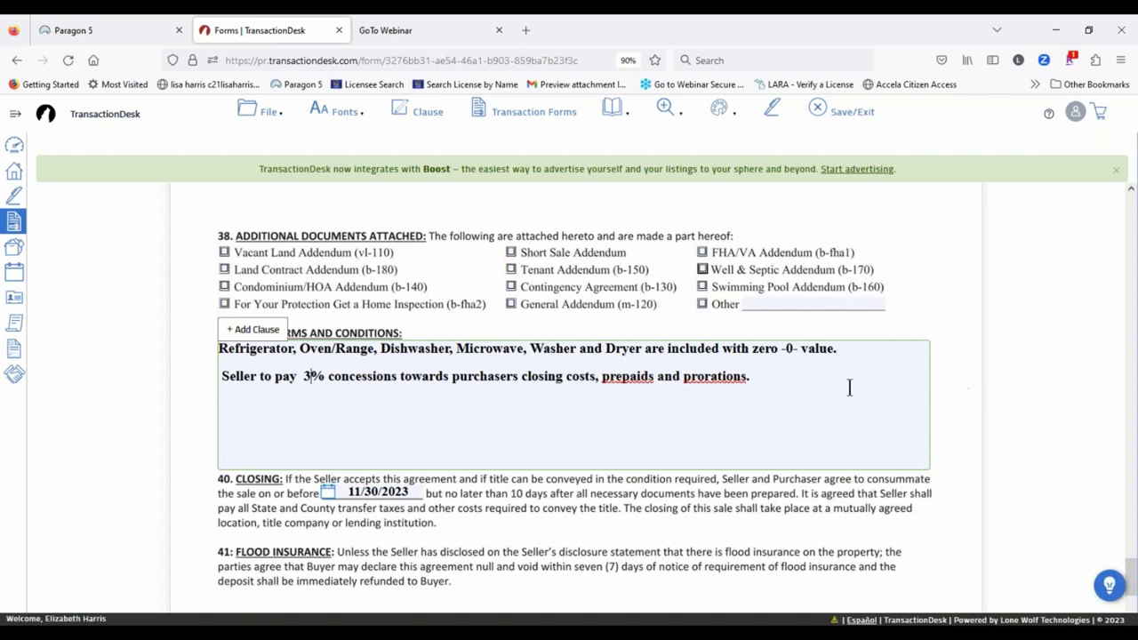
click(793, 382)
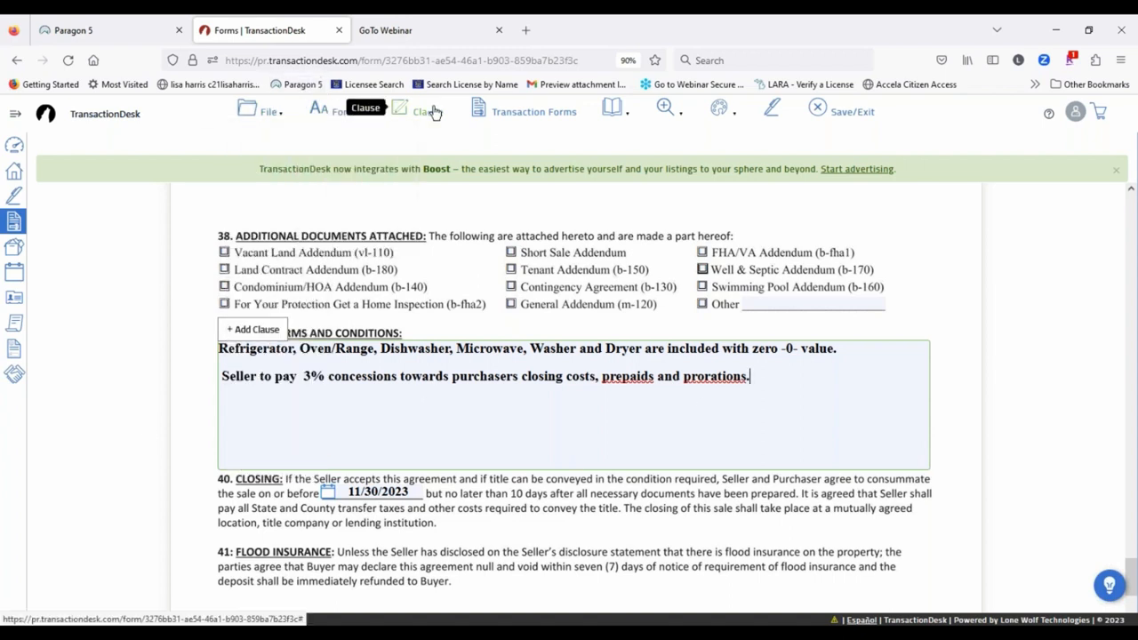
Step: Go to Page 4 of the agreement through the Pages dropdown
click(520, 115)
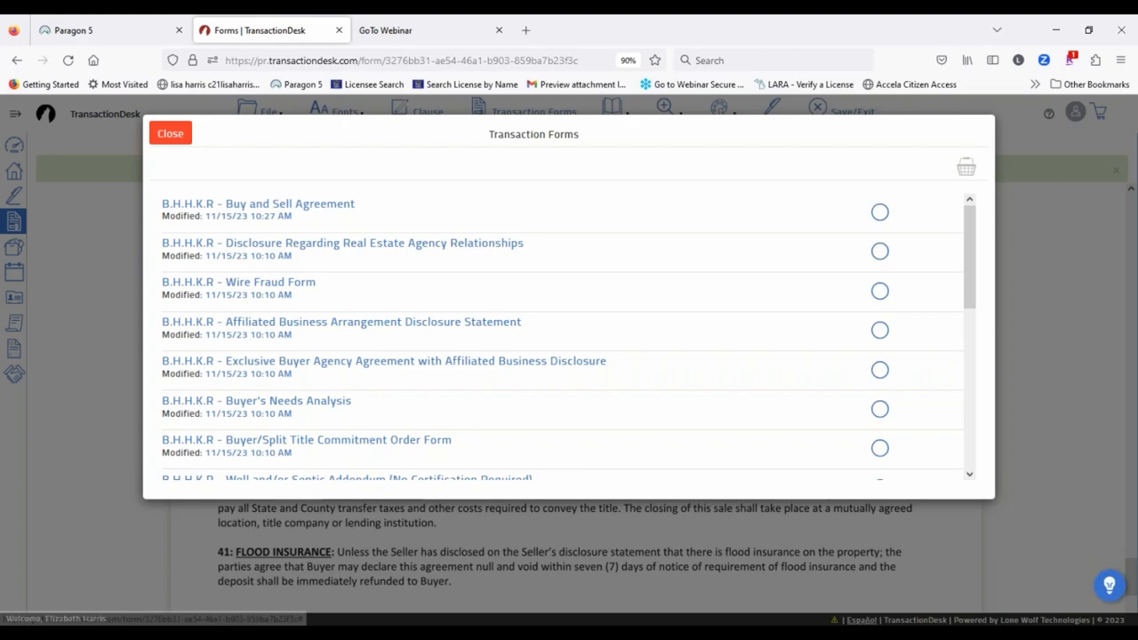
click(166, 138)
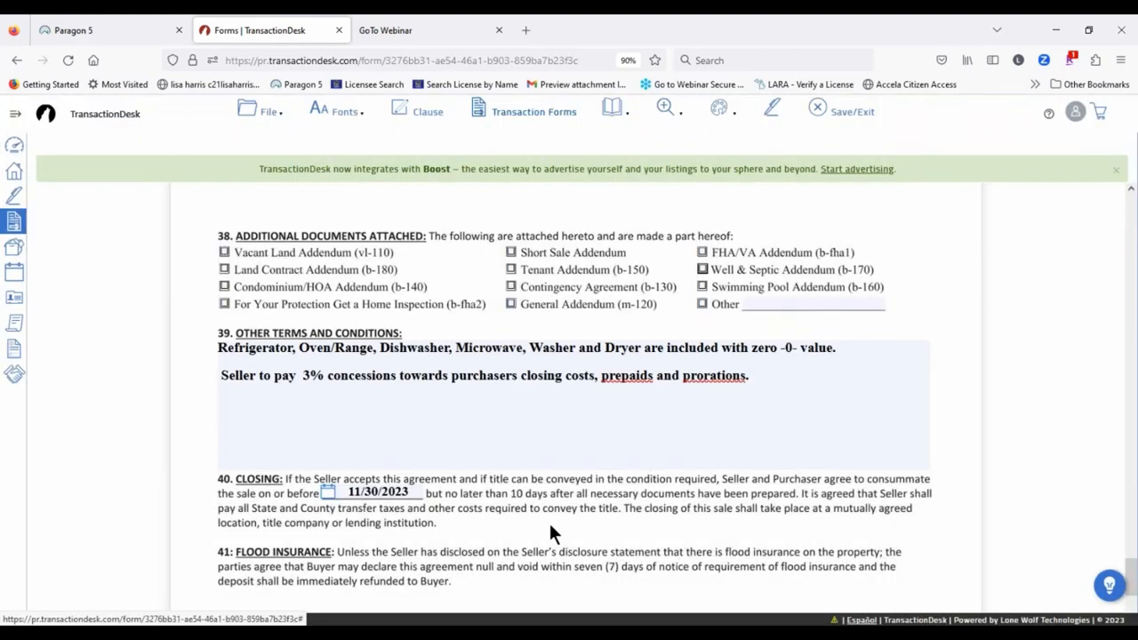
click(624, 109)
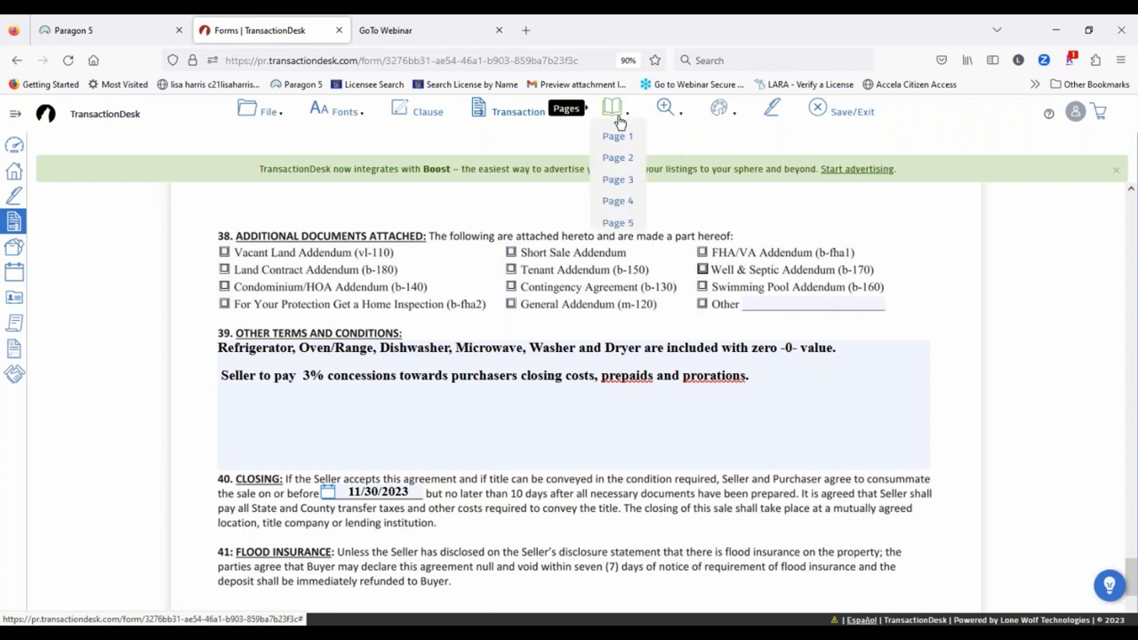
click(608, 204)
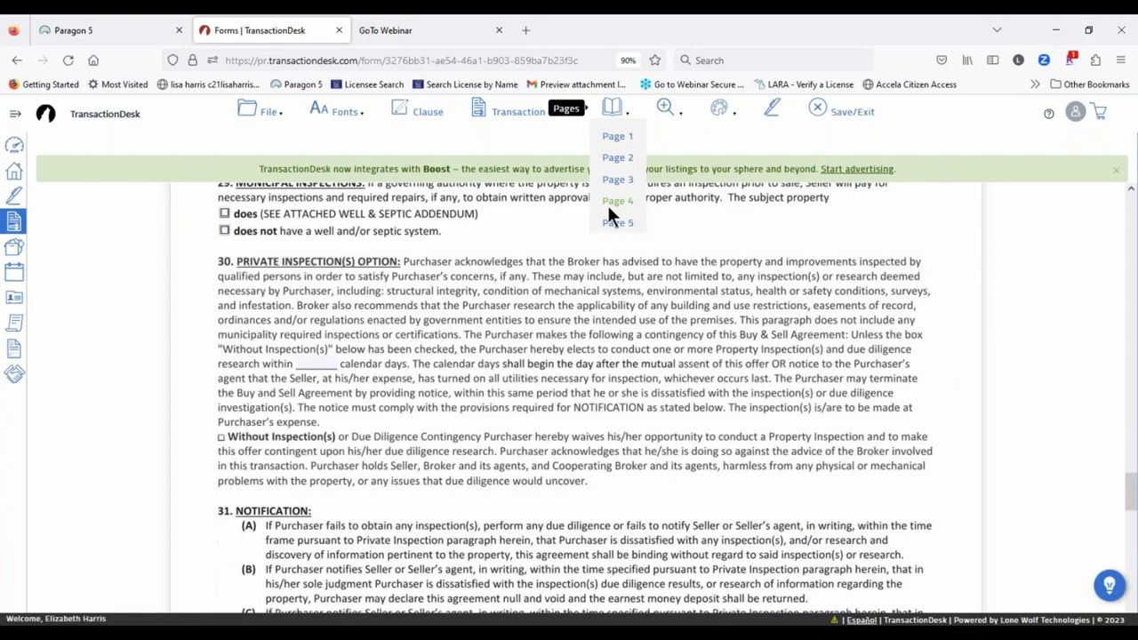
click(667, 108)
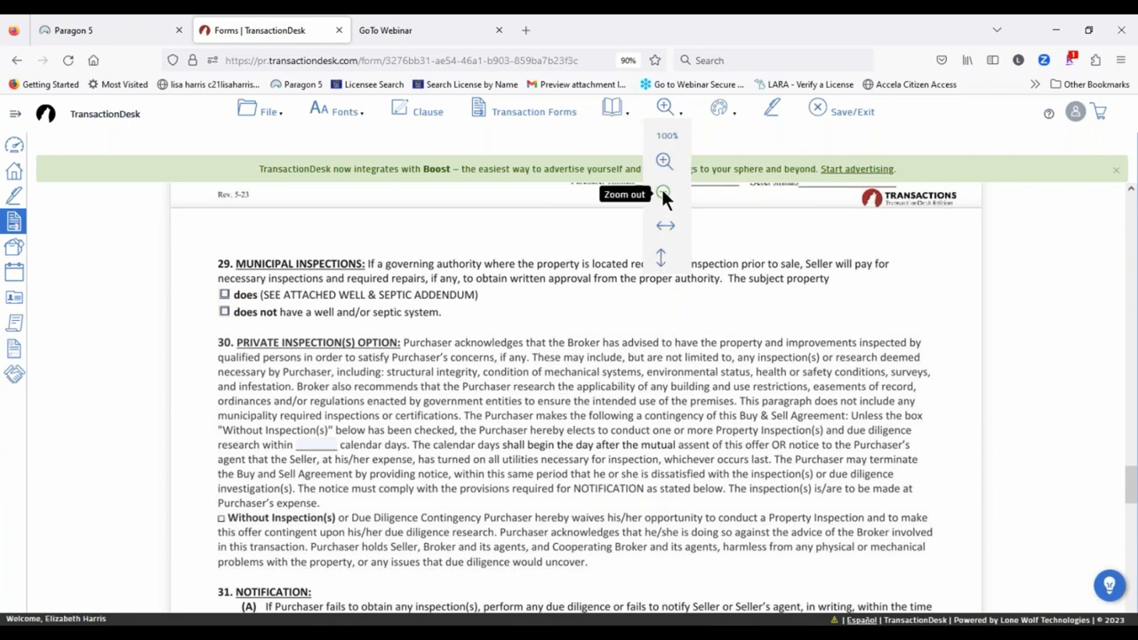
mouse_move(720, 108)
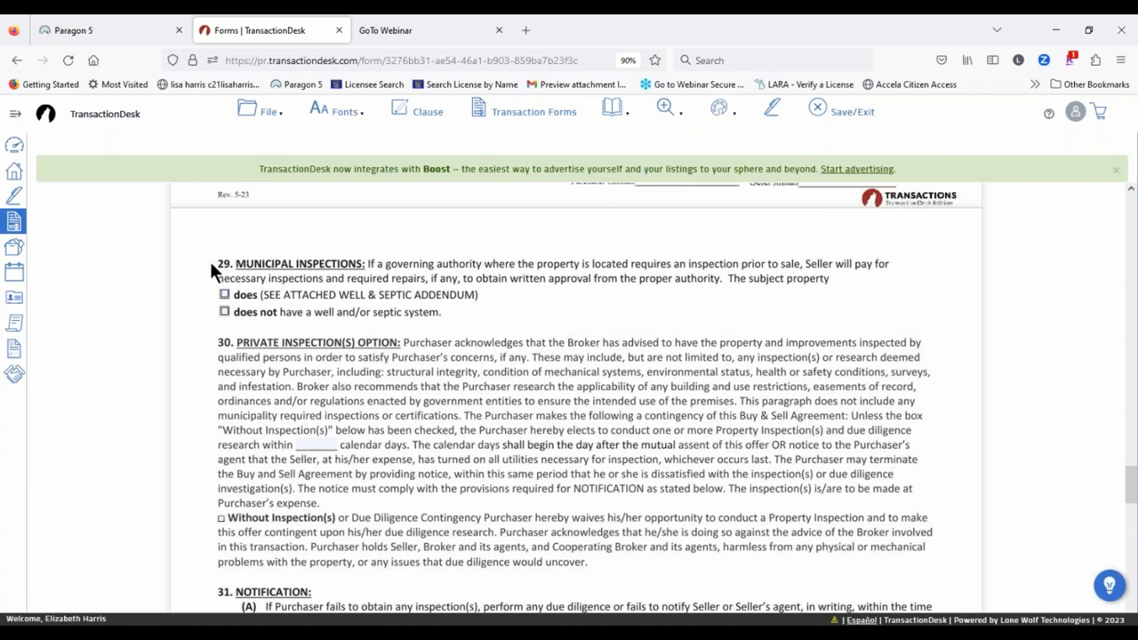
Step: Draw a strike-out line across the first line of paragraph 29, Municipal Inspections
drag(207, 258, 892, 266)
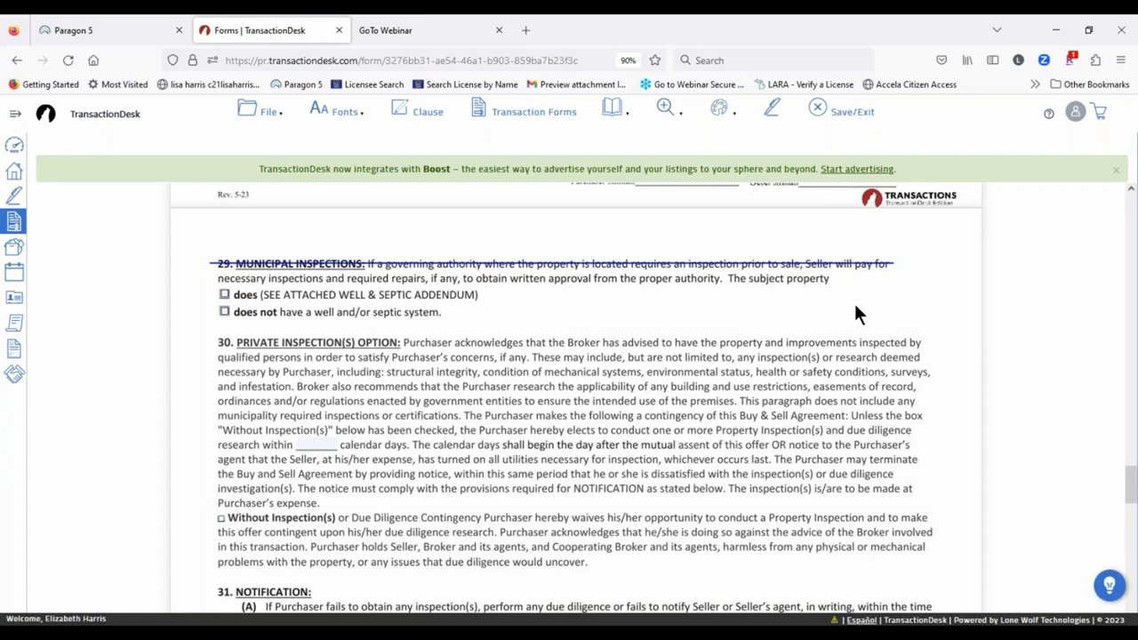
click(859, 263)
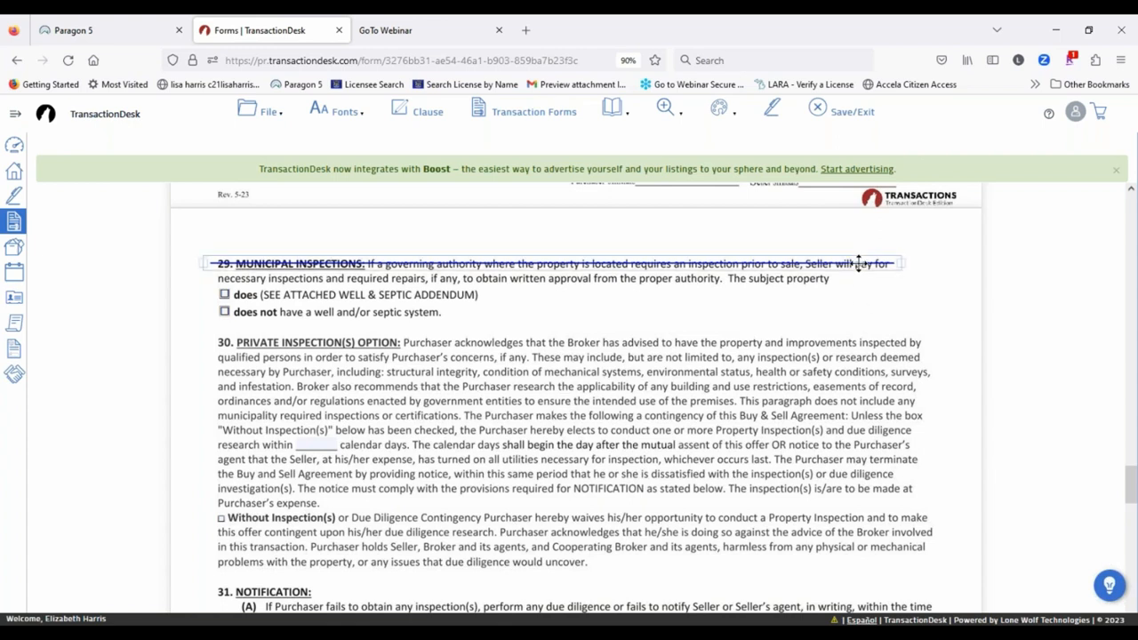
click(859, 263)
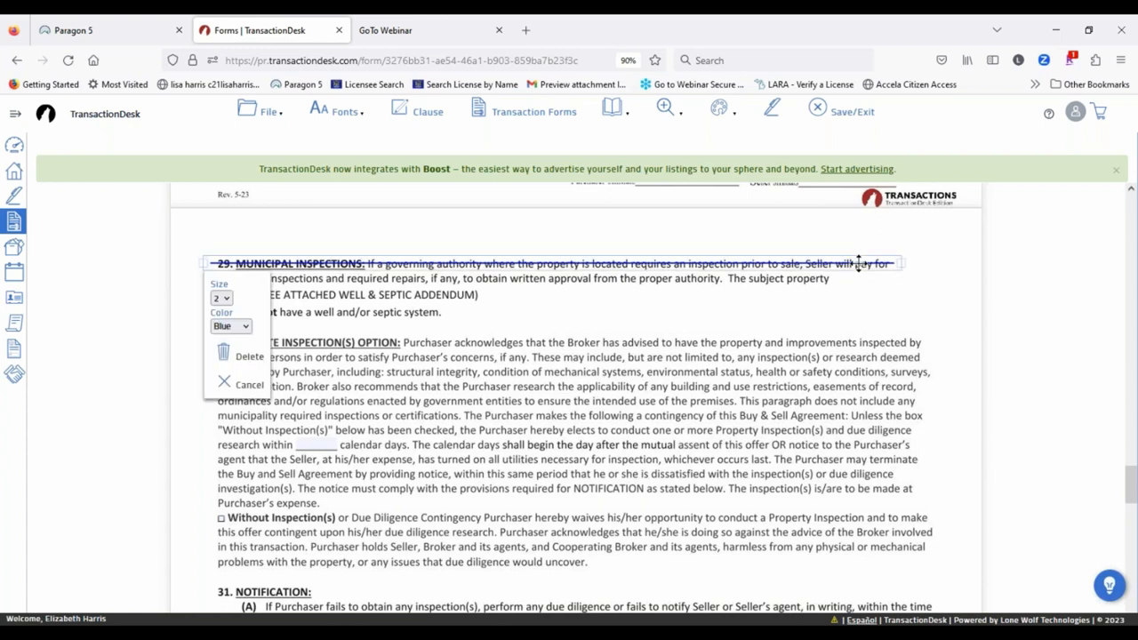
Step: Set the strike-out line to size 4 and colour Red
click(220, 296)
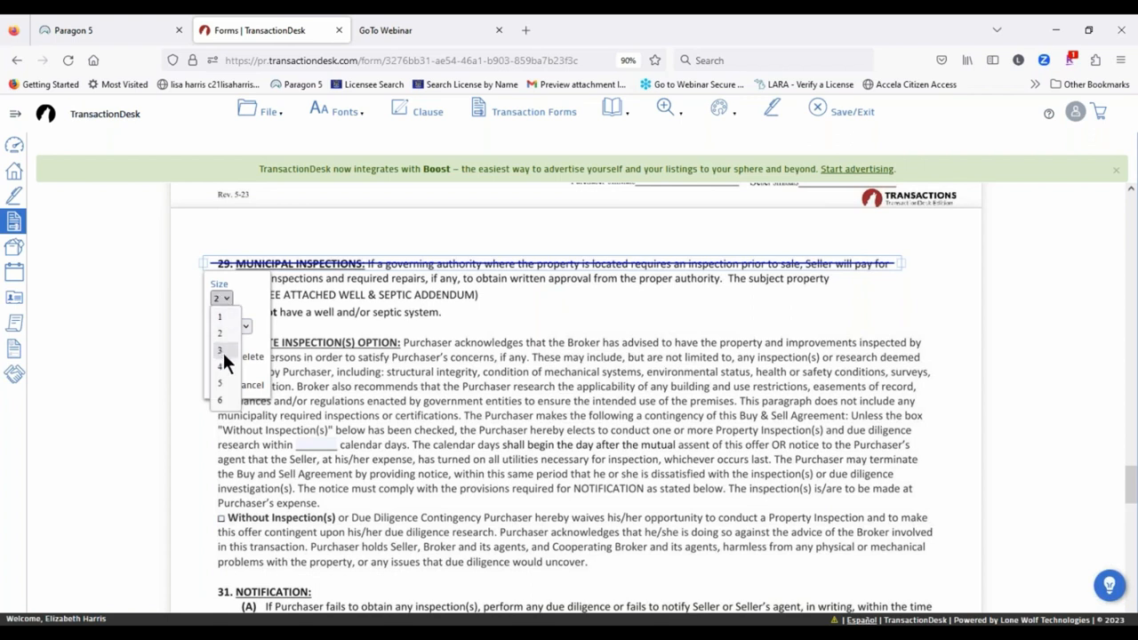
click(220, 366)
click(231, 325)
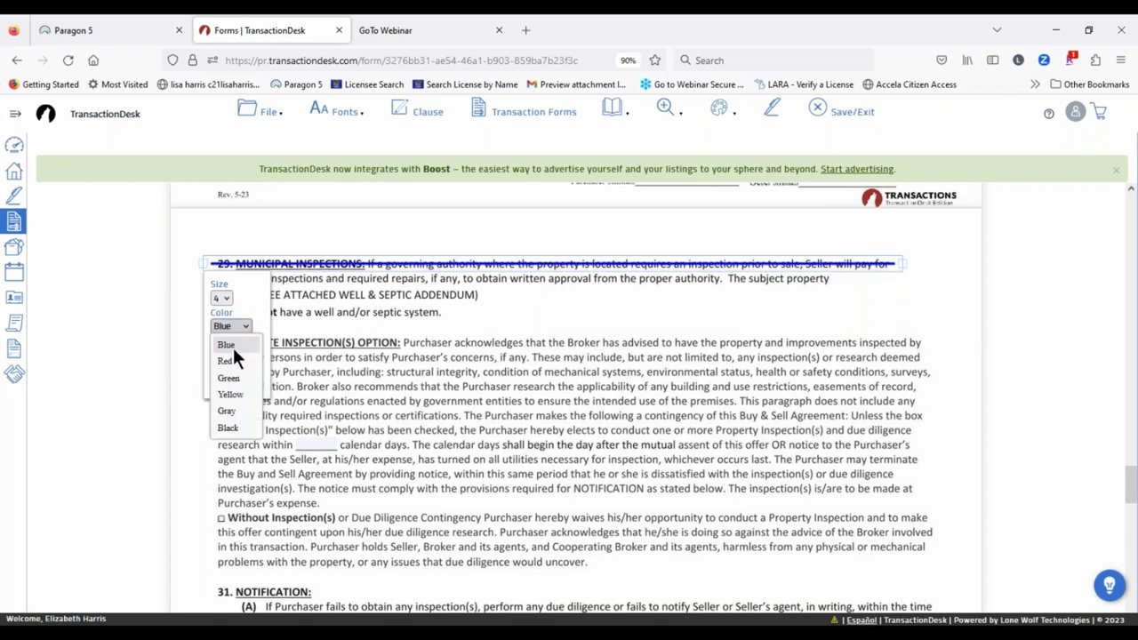
click(227, 359)
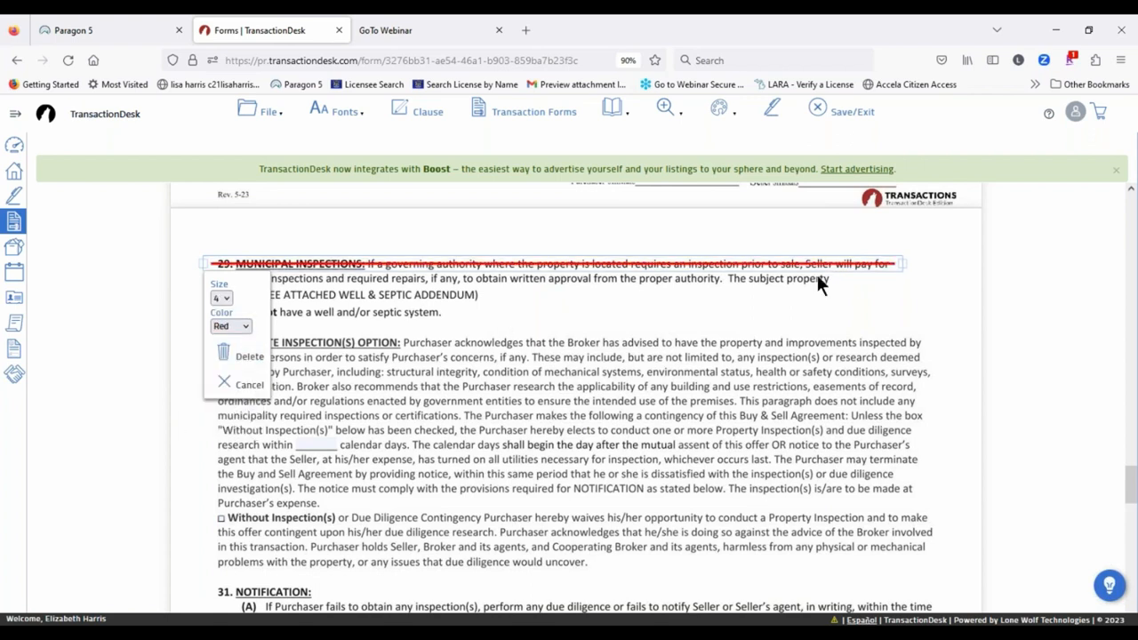
click(724, 286)
click(720, 107)
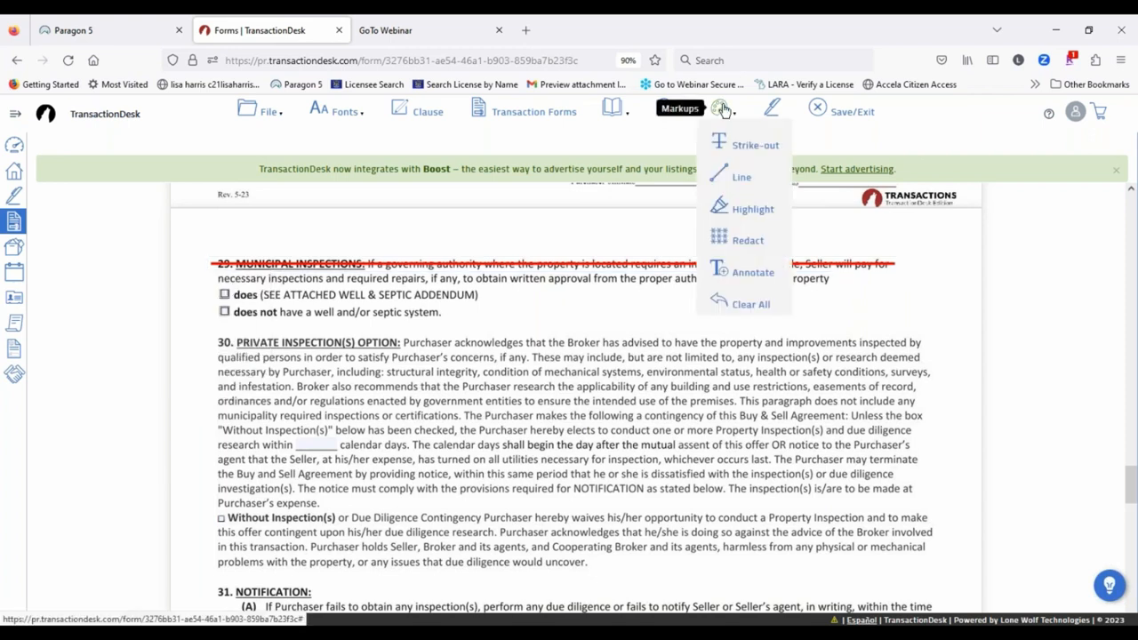
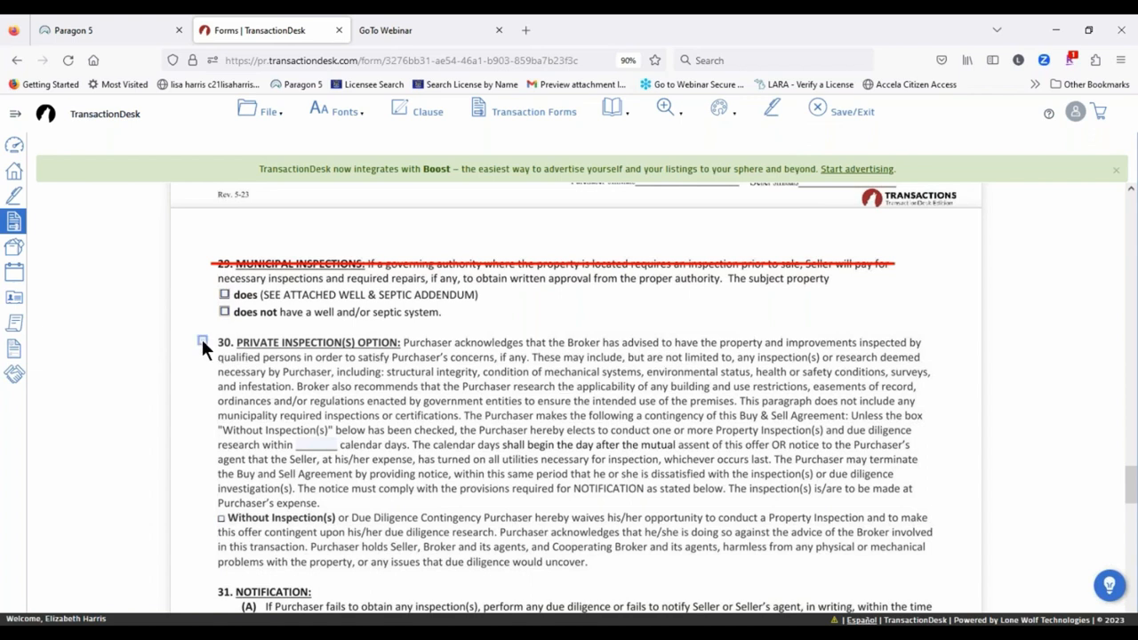
Step: Draw a line across the section 30 Private Inspection(s) Option heading, set to size 4 and Green
mouse_move(202, 341)
mouse_down()
mouse_move(973, 352)
mouse_move(944, 348)
mouse_up()
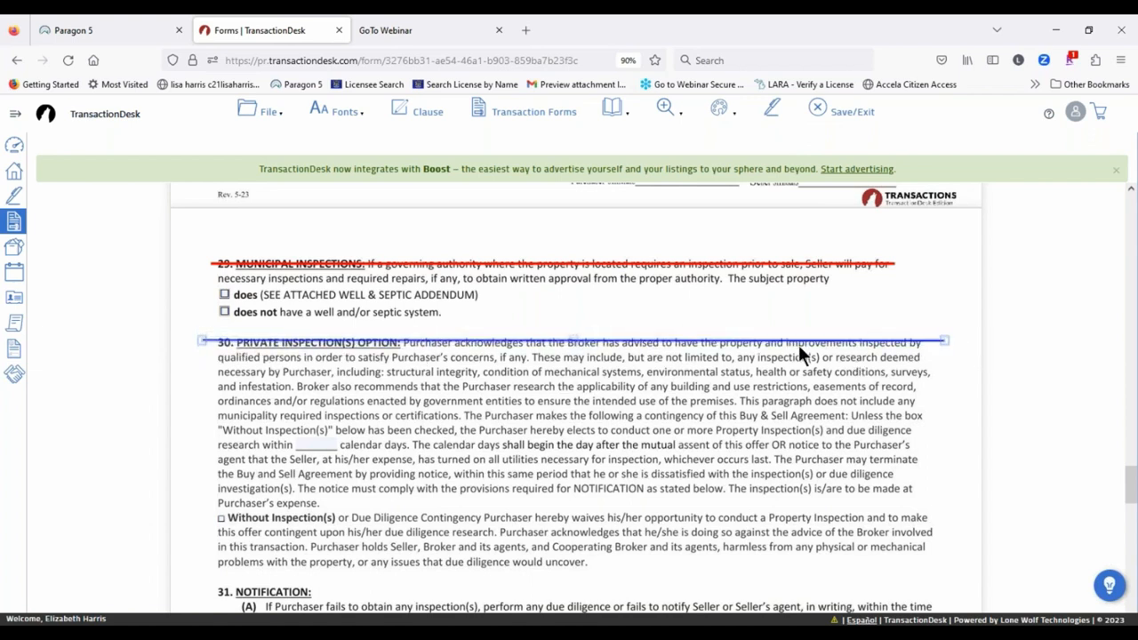
drag(765, 340, 762, 344)
right_click(763, 344)
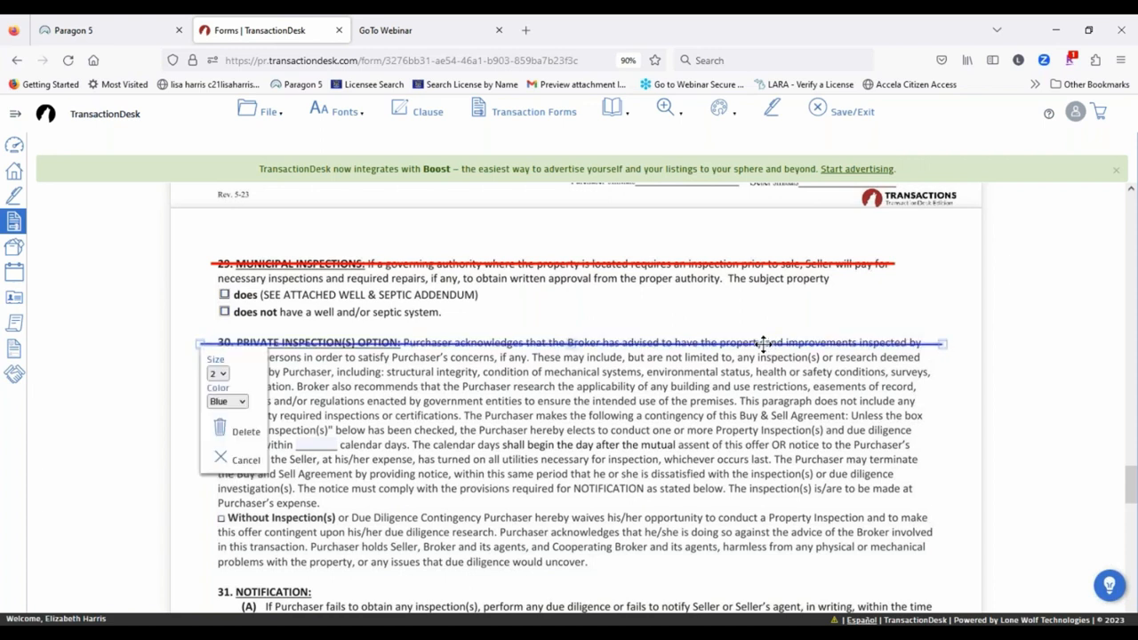
click(217, 374)
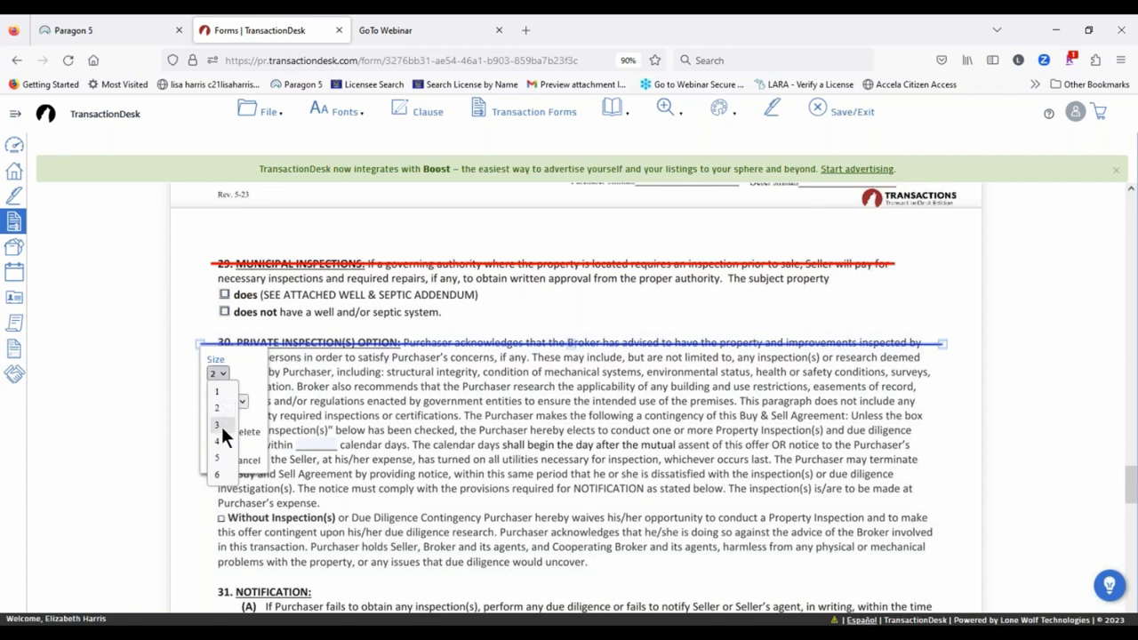
click(220, 440)
click(231, 400)
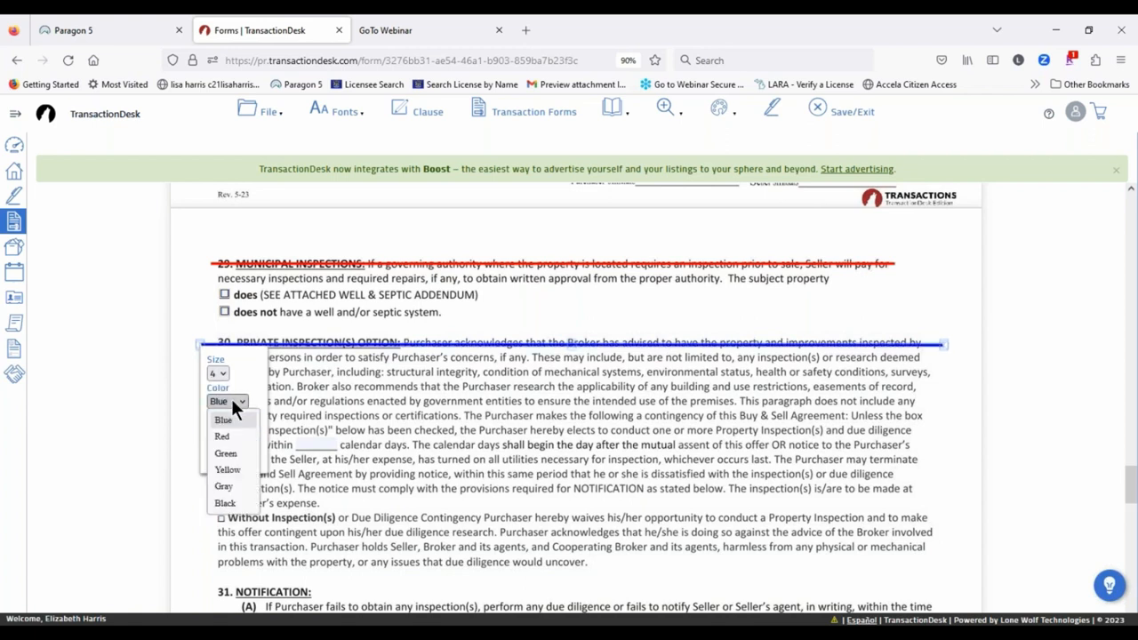
click(226, 453)
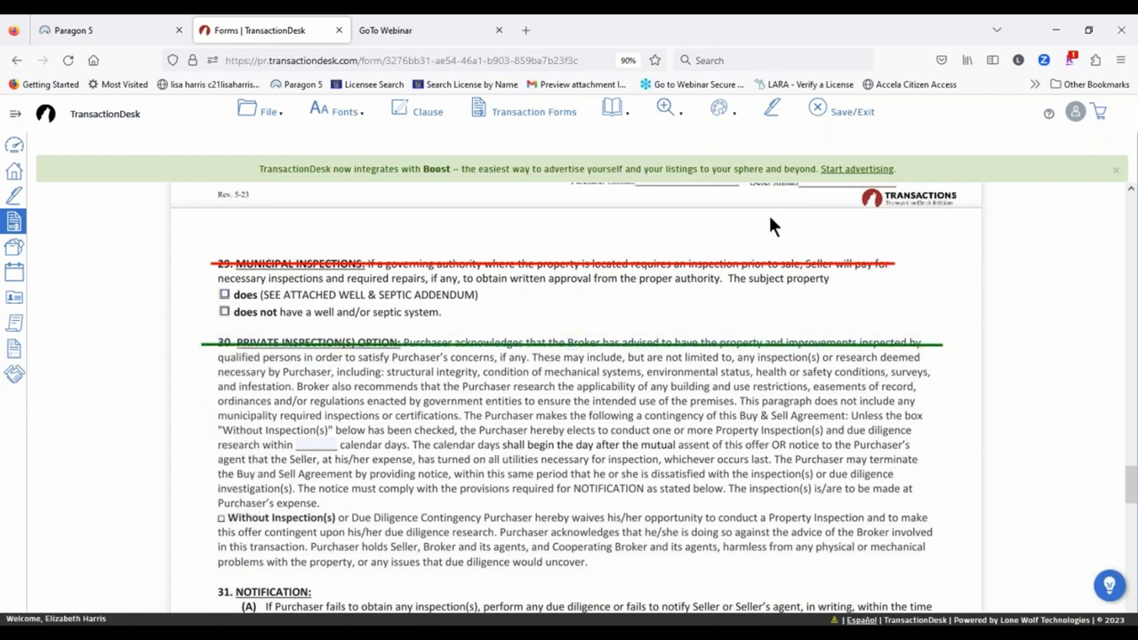
mouse_move(719, 108)
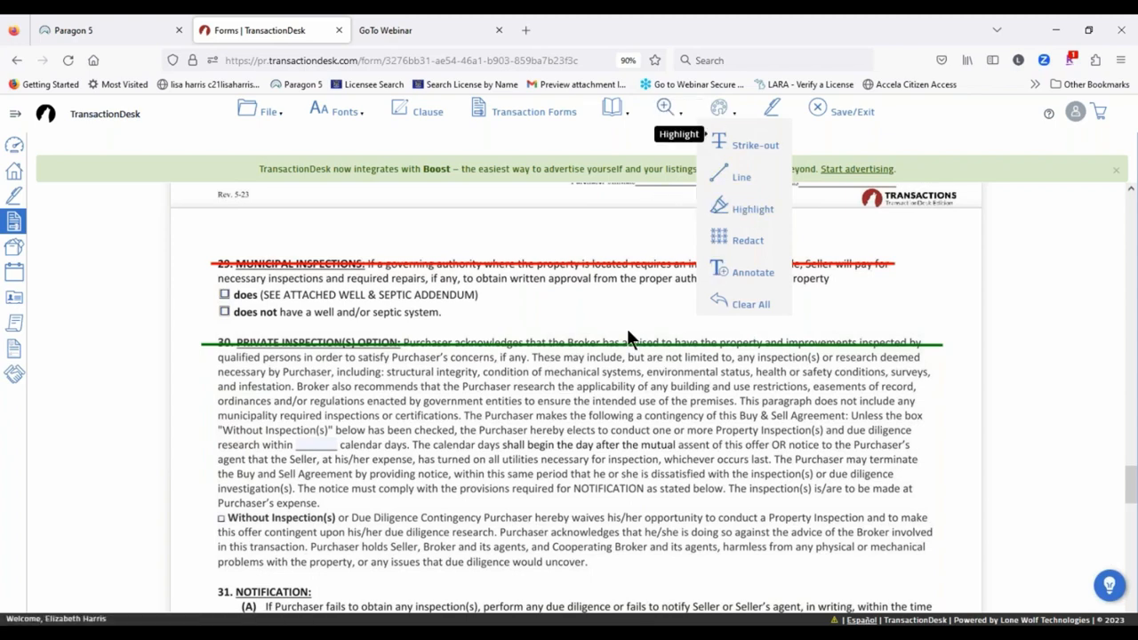
Step: Scroll up to paragraph 7, Seller Paid Home Warranty, and draw a highlight over it
scroll(533, 430, down, 2)
scroll(498, 431, up, 13)
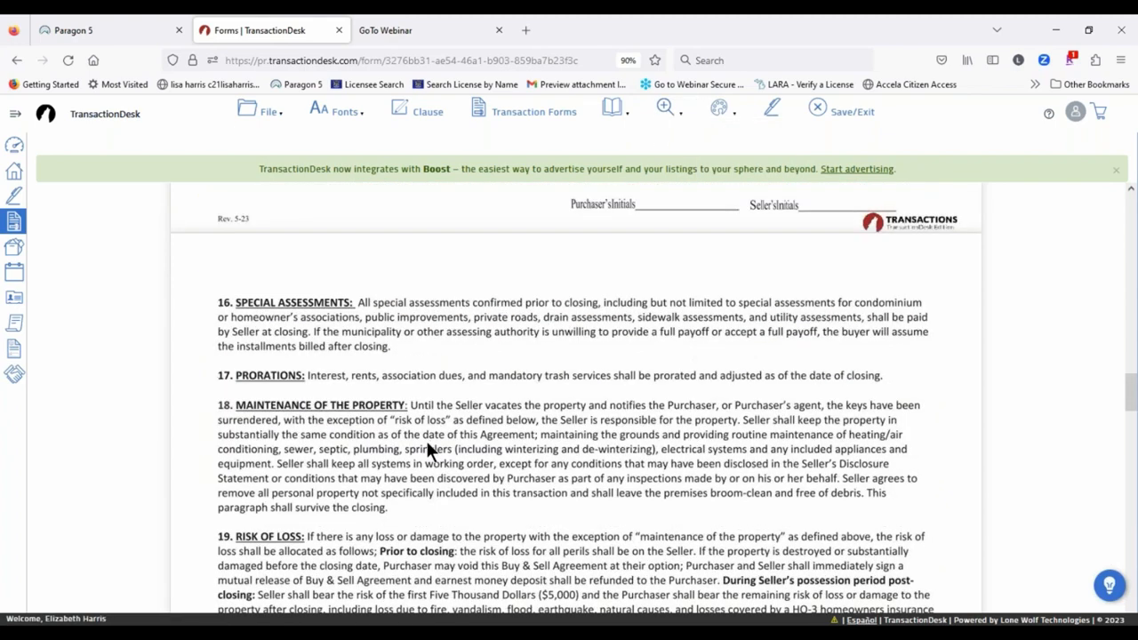
scroll(414, 436, up, 4)
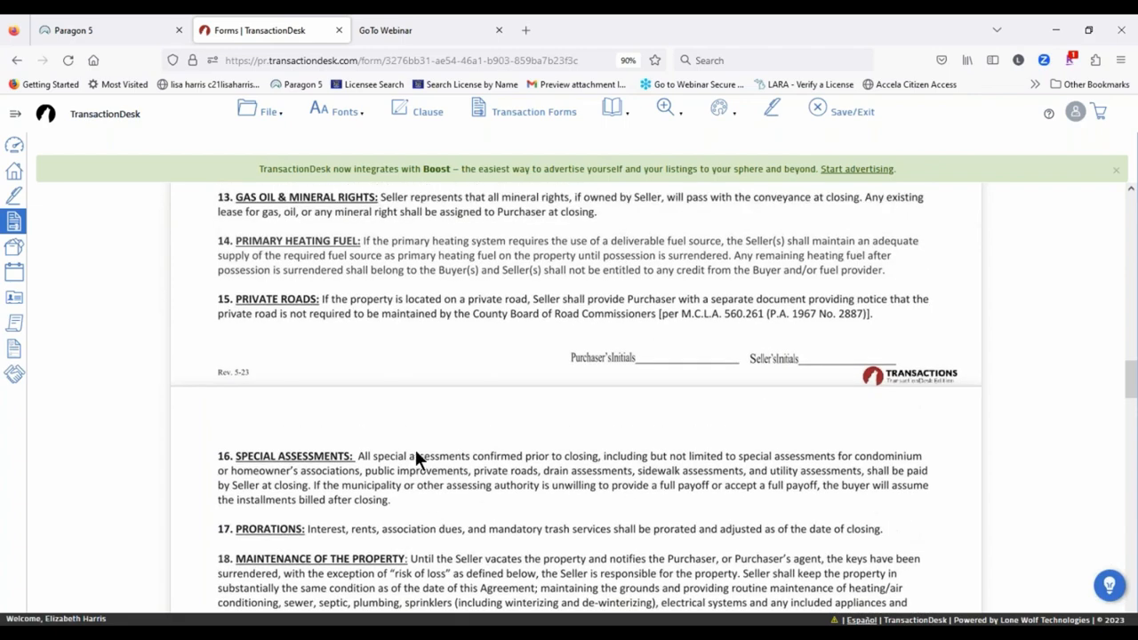
scroll(391, 434, up, 10)
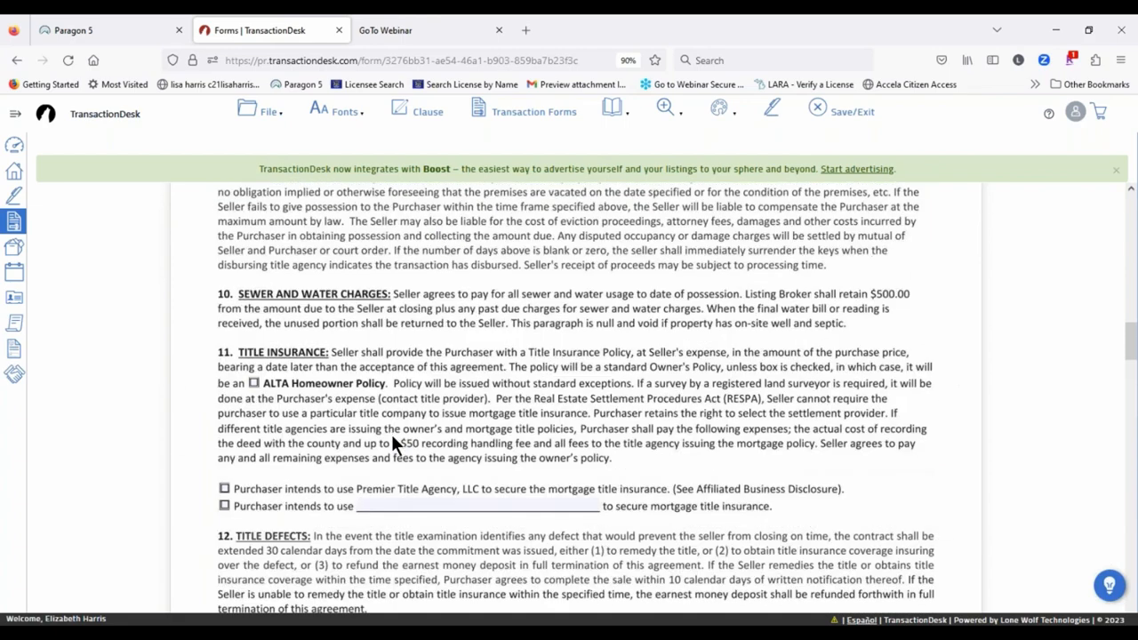
scroll(320, 376, up, 4)
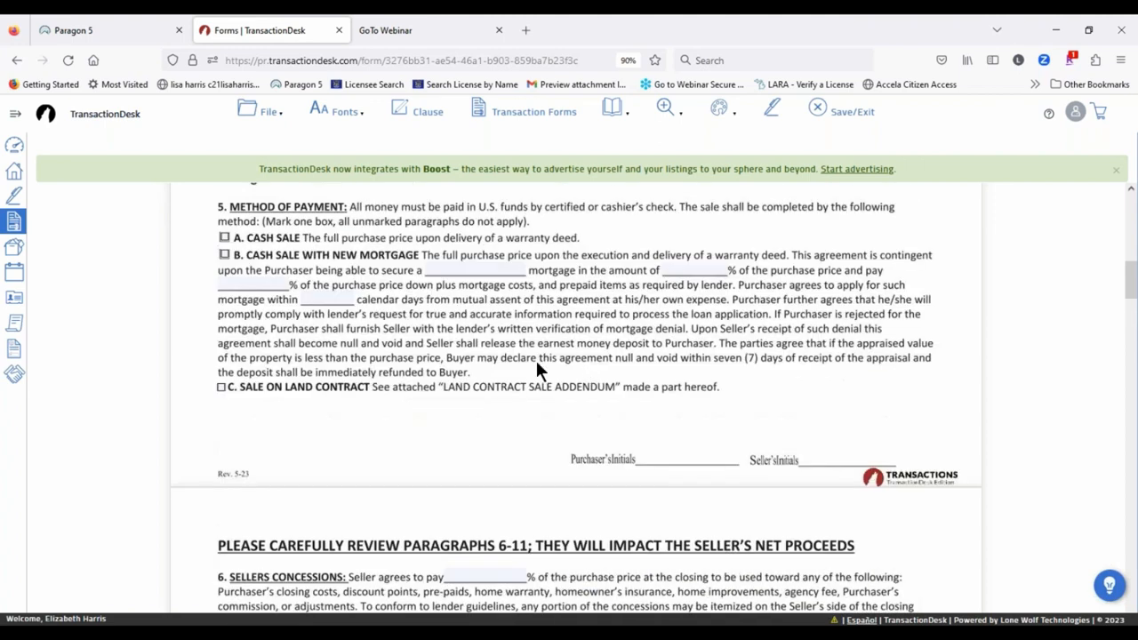
scroll(400, 352, down, 4)
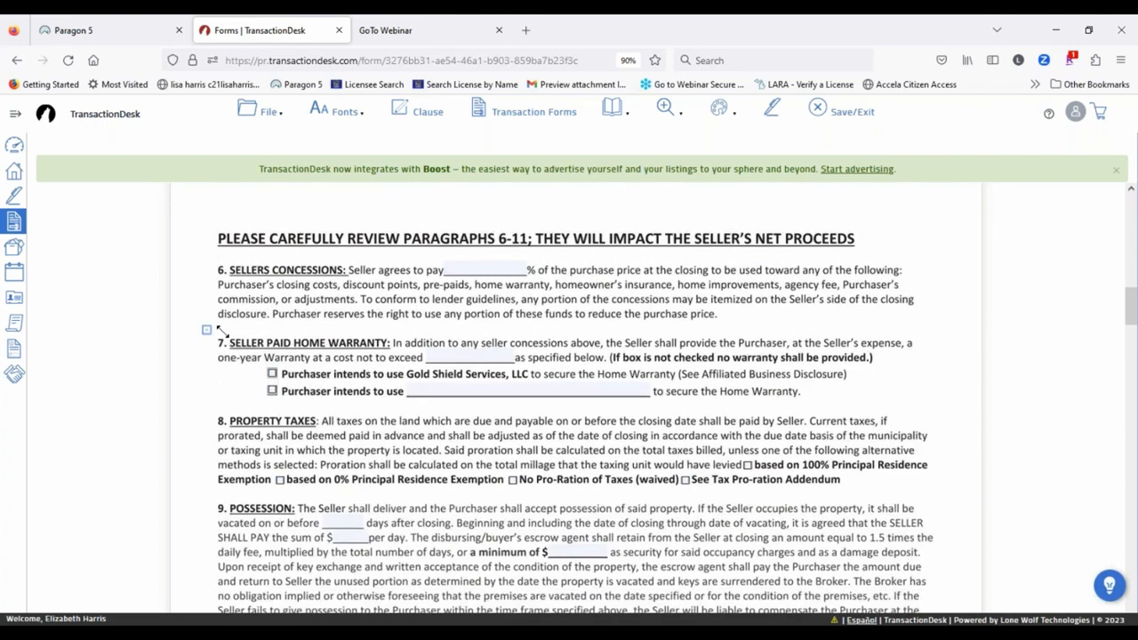
drag(206, 329, 916, 407)
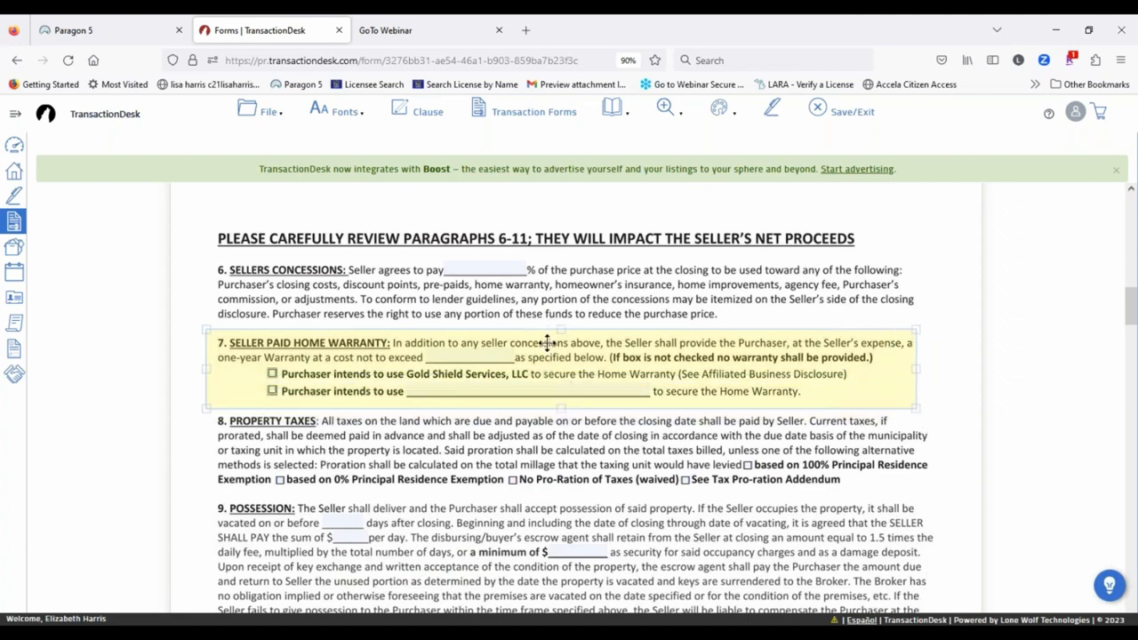
Step: Set the paragraph 7 highlight to Red at 30% opacity
click(527, 365)
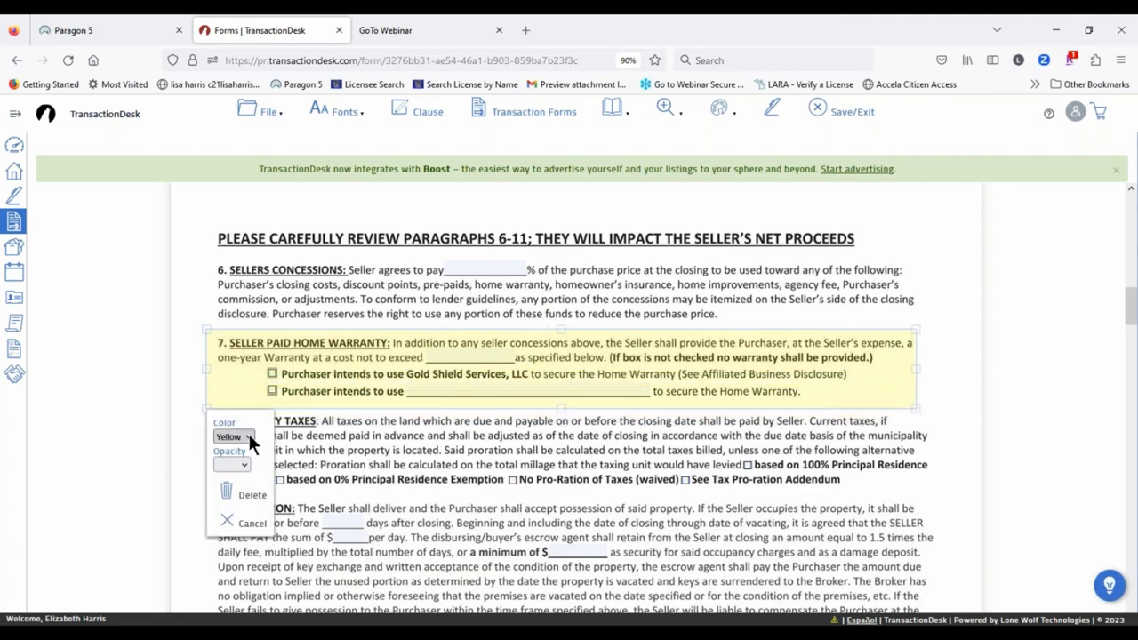
click(237, 461)
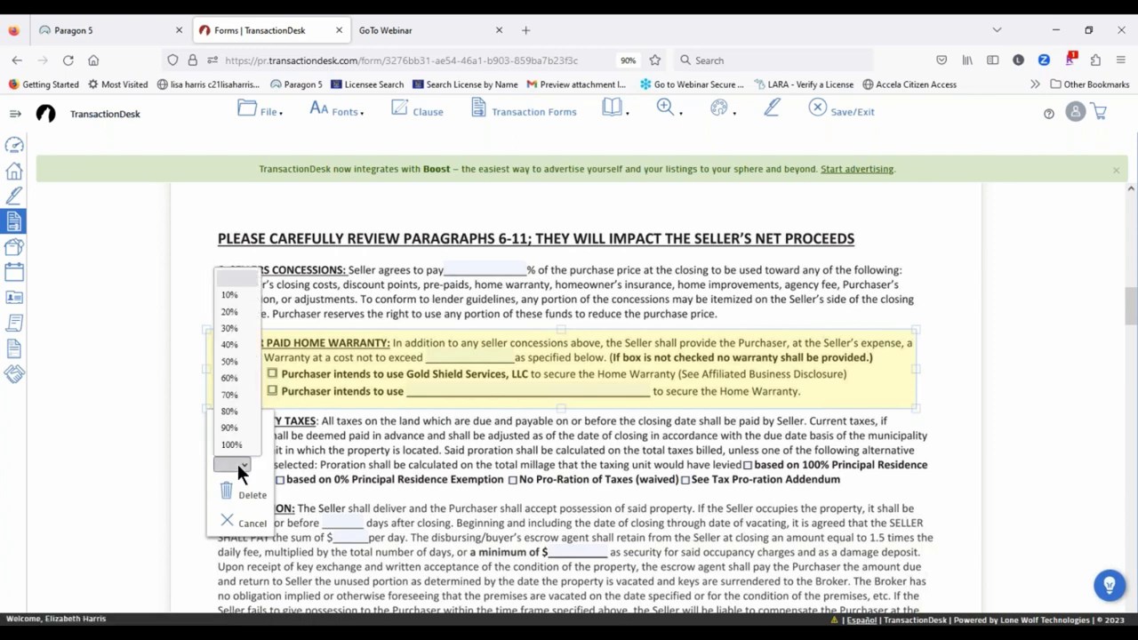
click(236, 362)
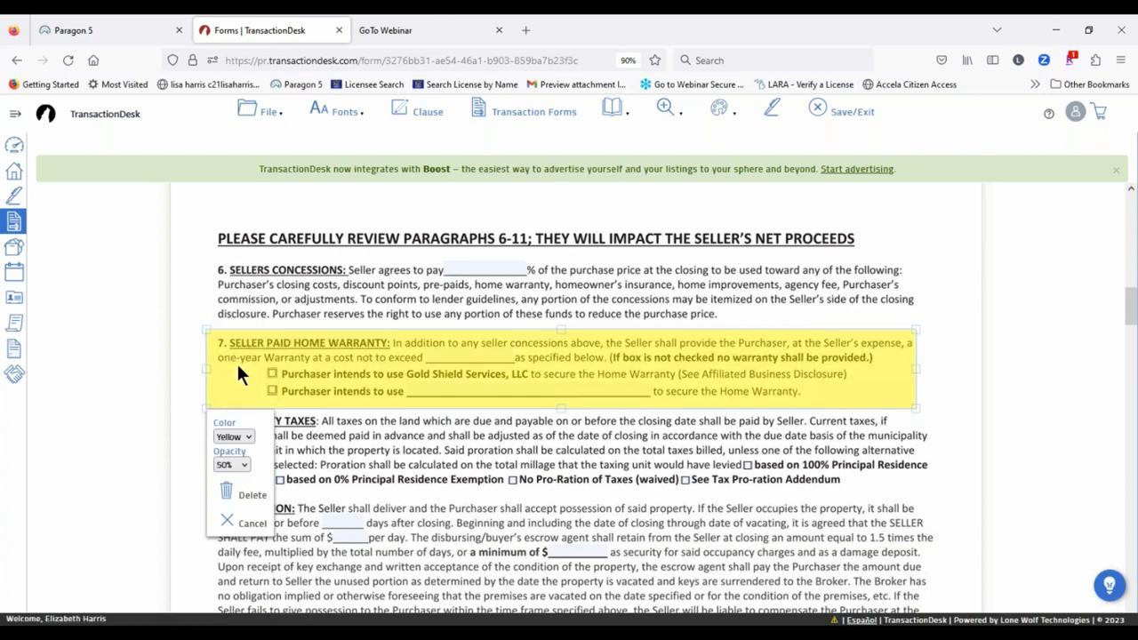
click(229, 464)
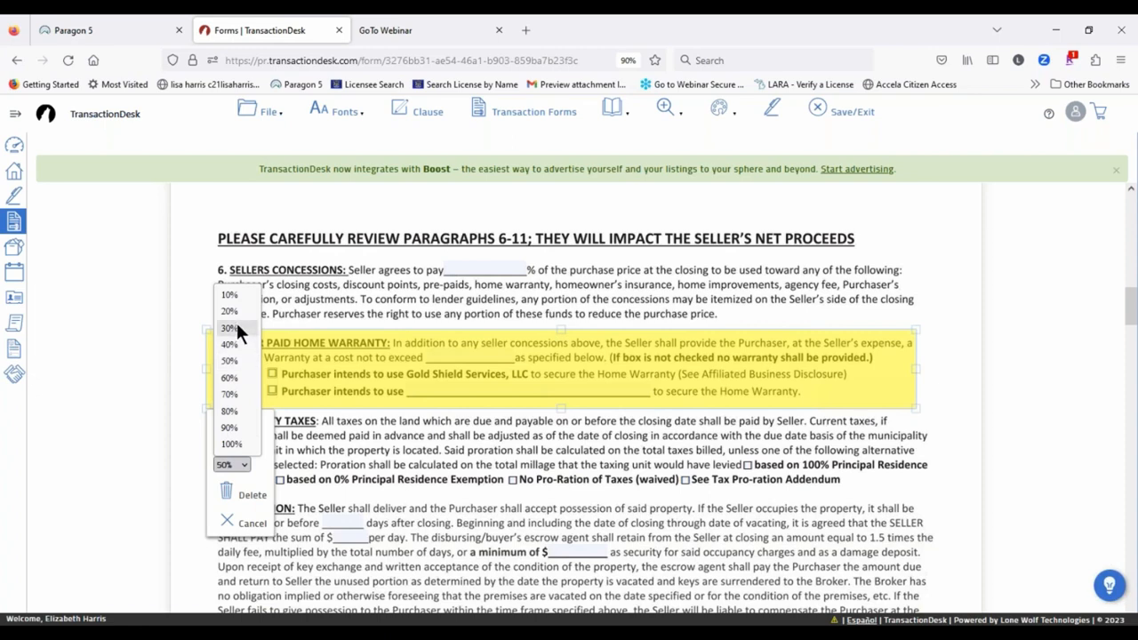
click(233, 327)
click(242, 436)
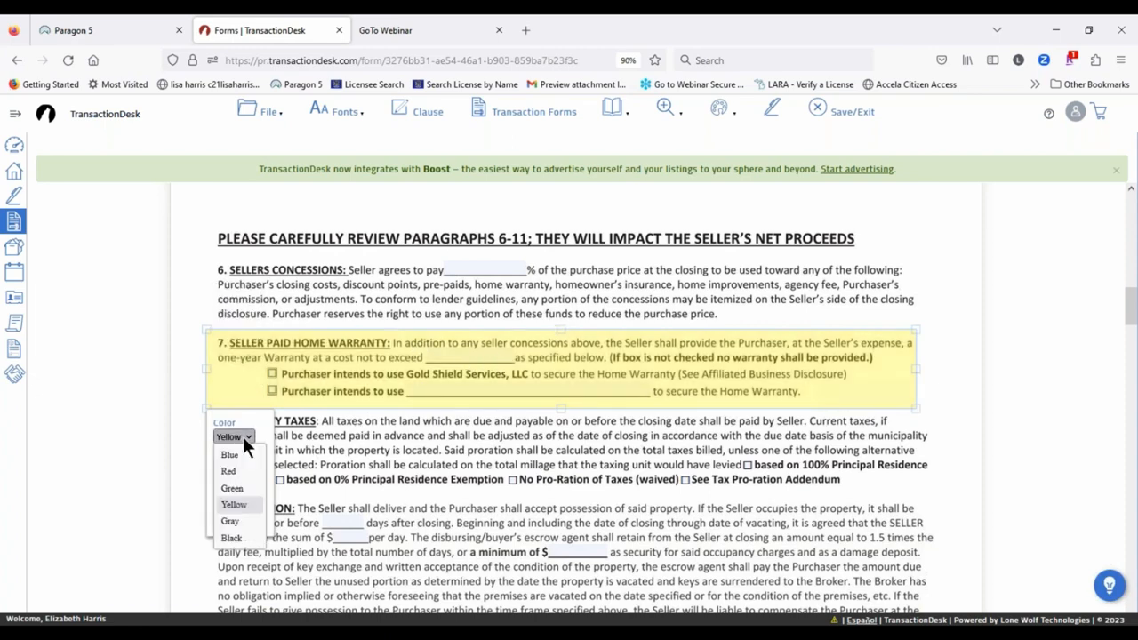
click(235, 471)
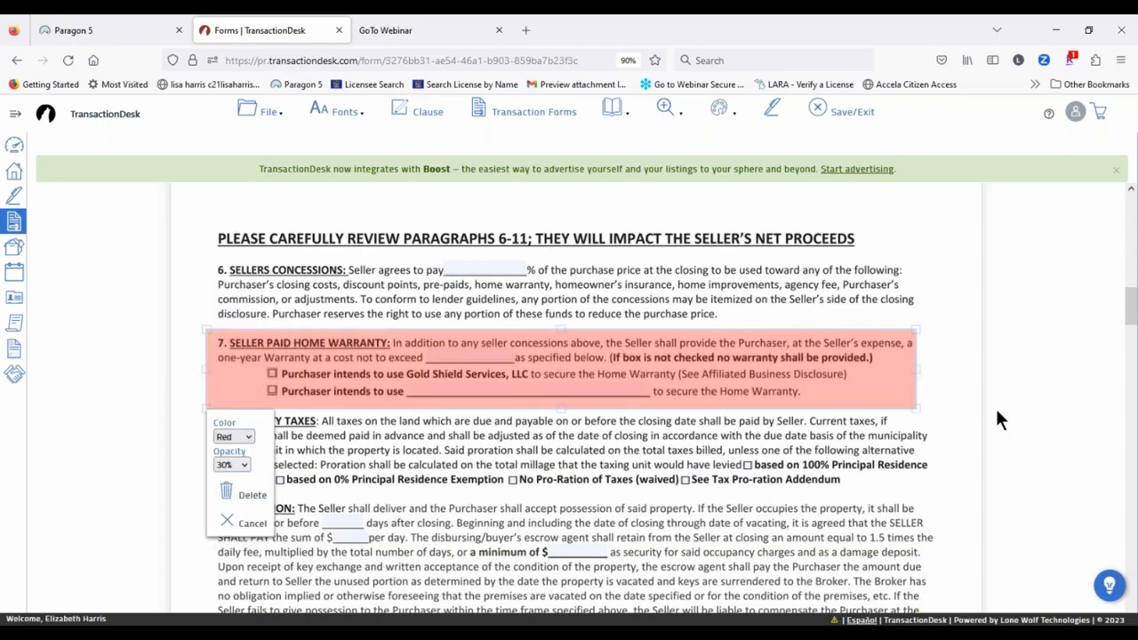
click(962, 360)
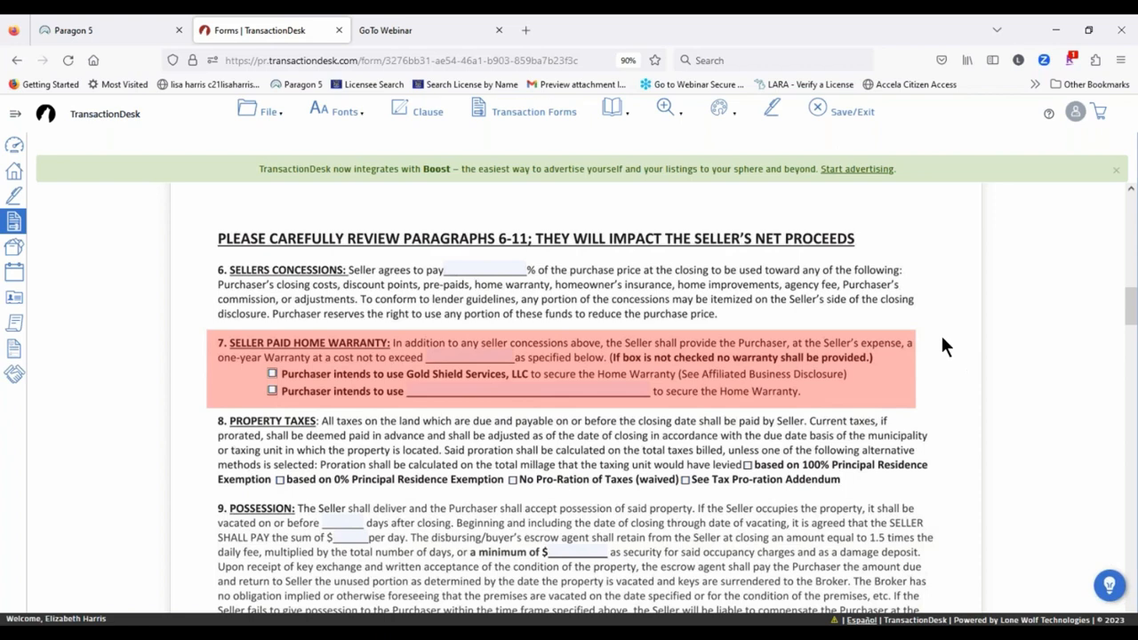
click(722, 110)
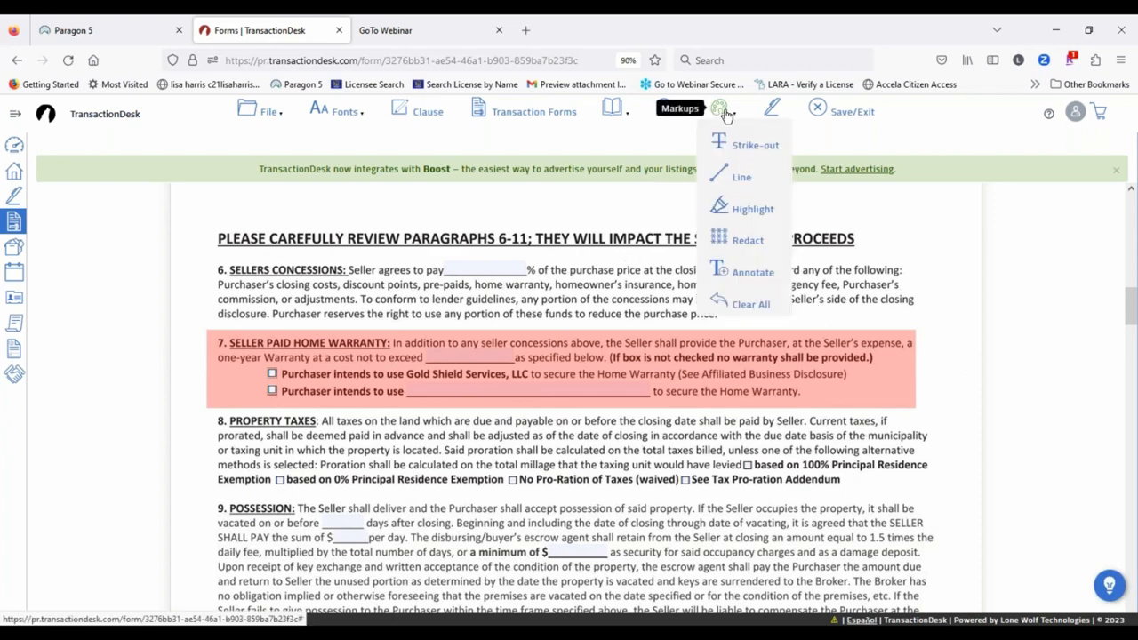
click(745, 238)
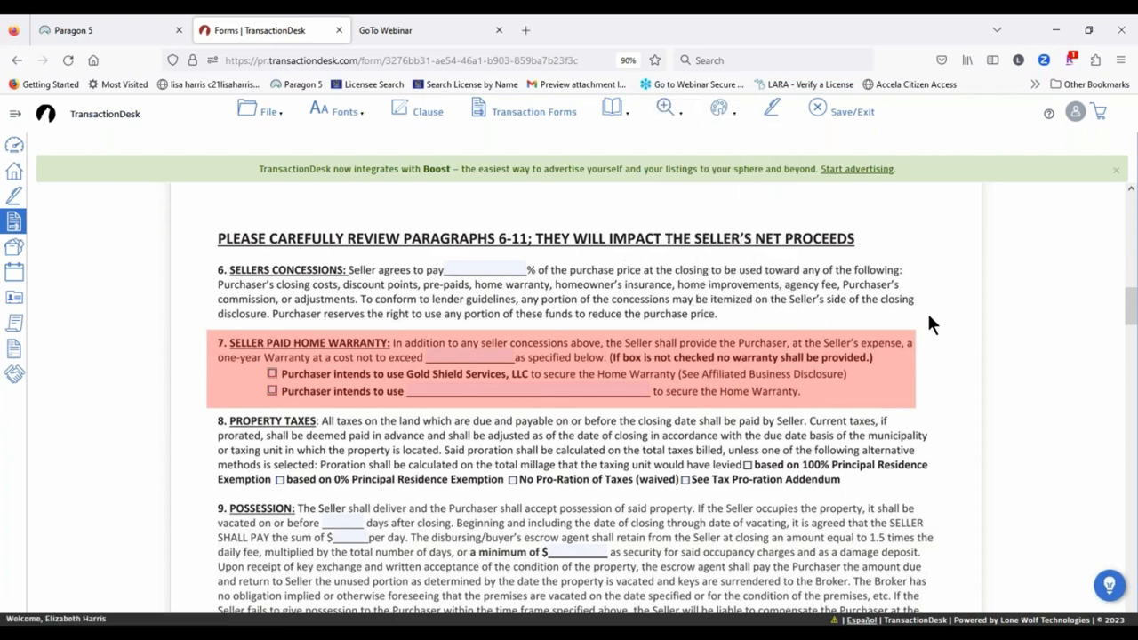
Step: Draw a redaction box over paragraph 10, Sewer and Water Charges, and nudge it into place
scroll(1019, 285, down, 3)
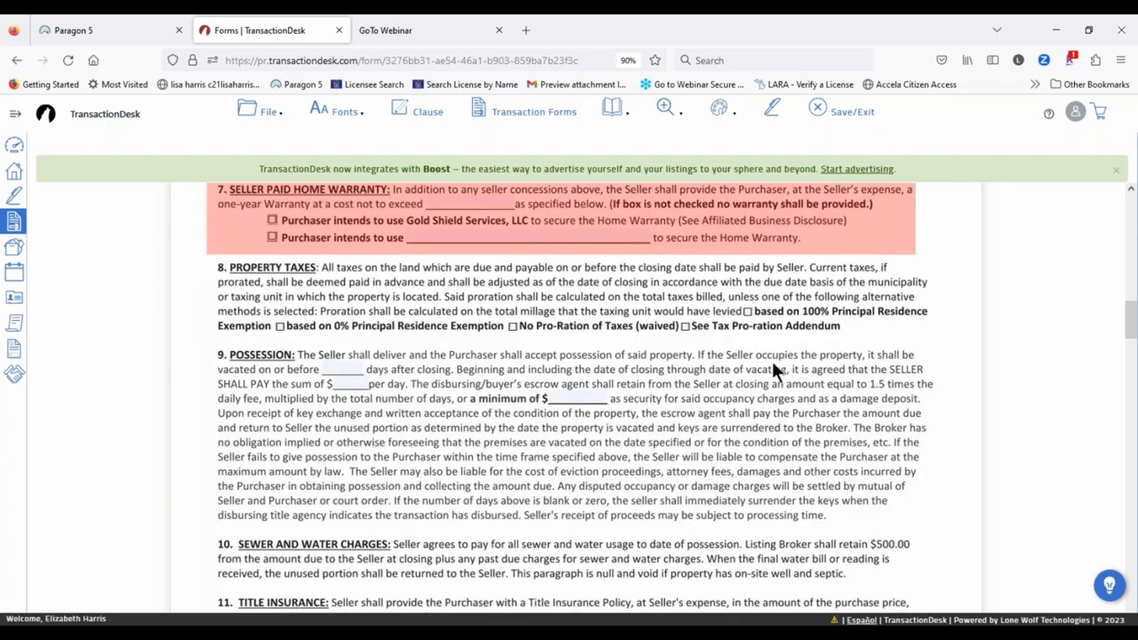
scroll(349, 428, down, 3)
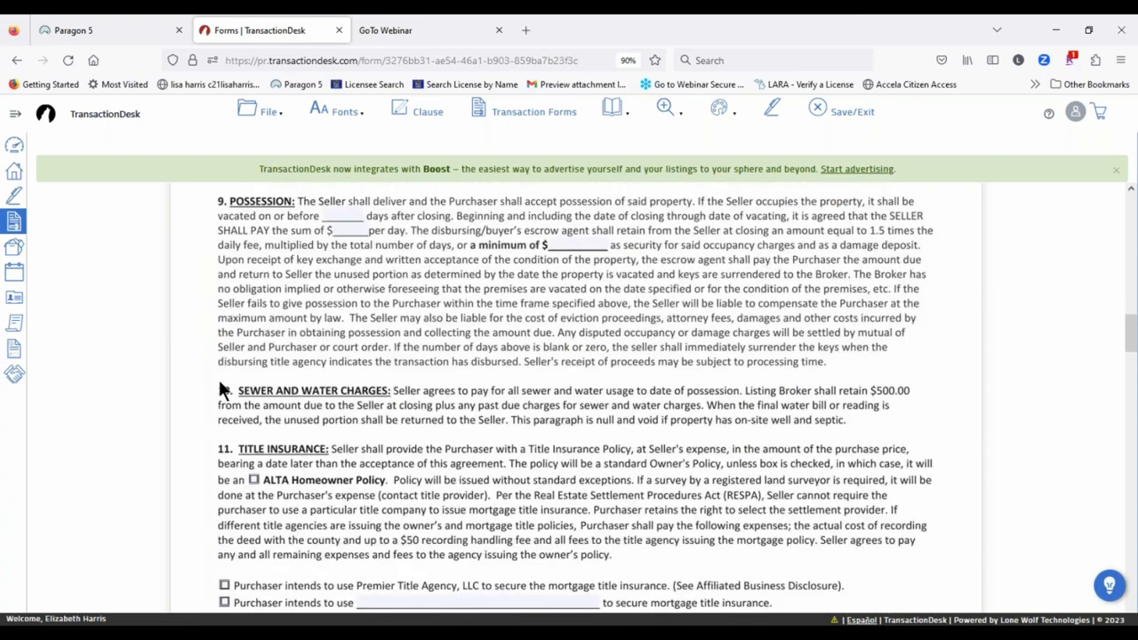
drag(202, 379, 934, 431)
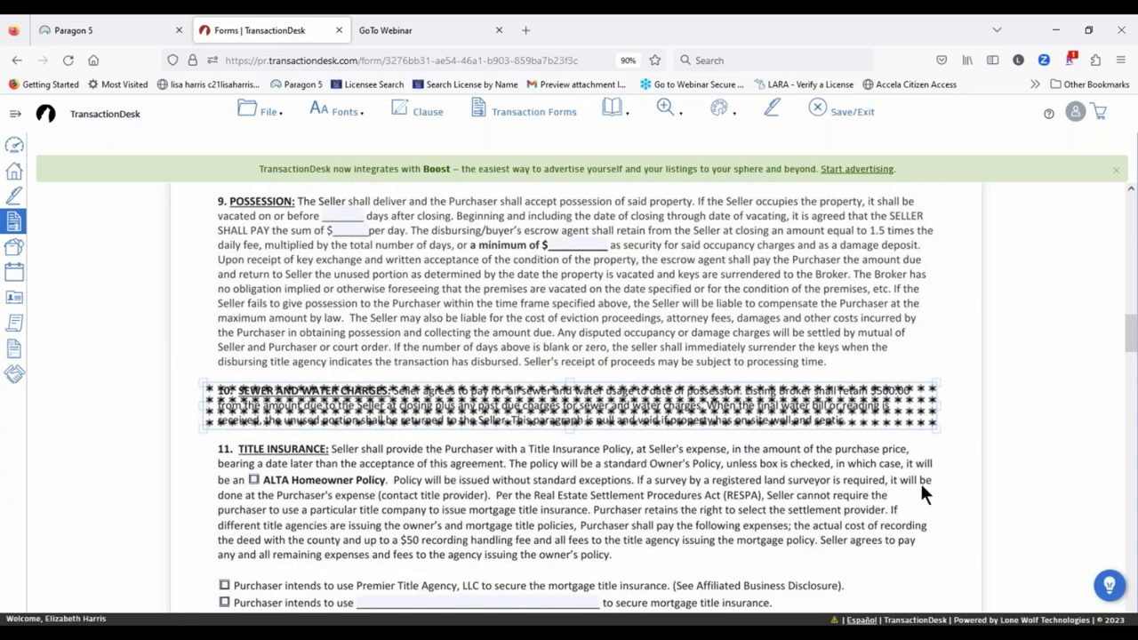
click(616, 504)
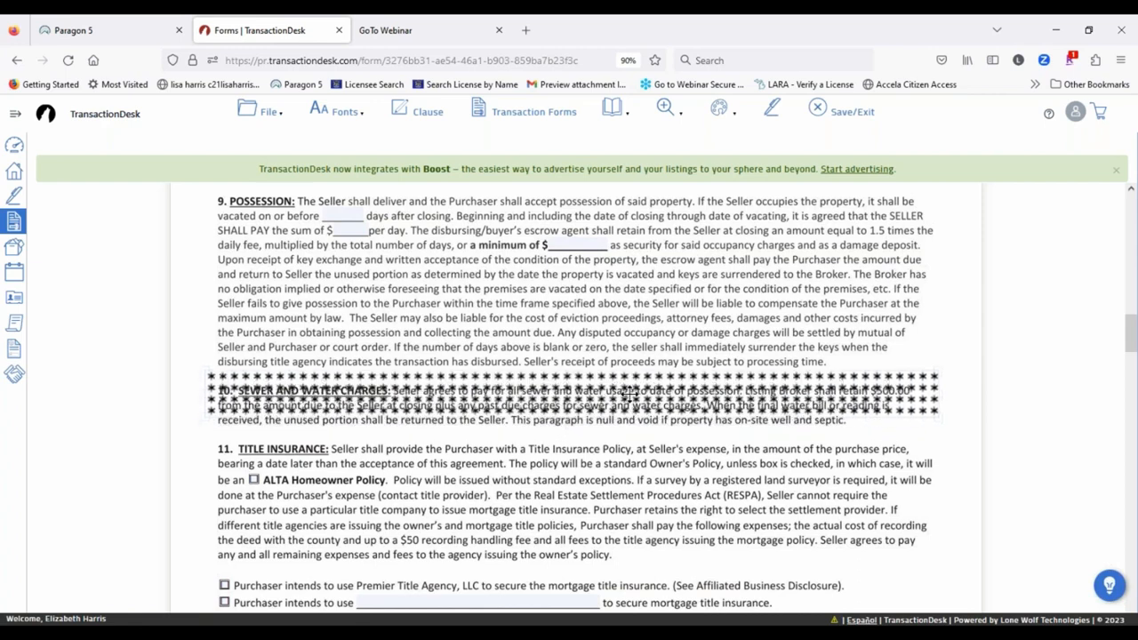
drag(628, 409, 620, 409)
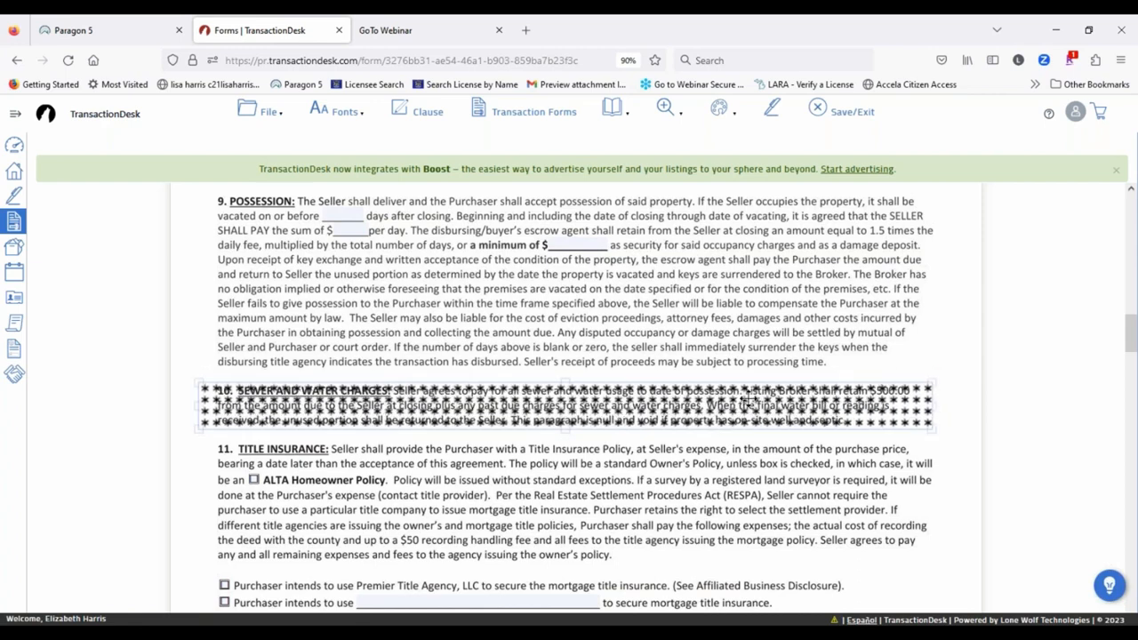
click(724, 118)
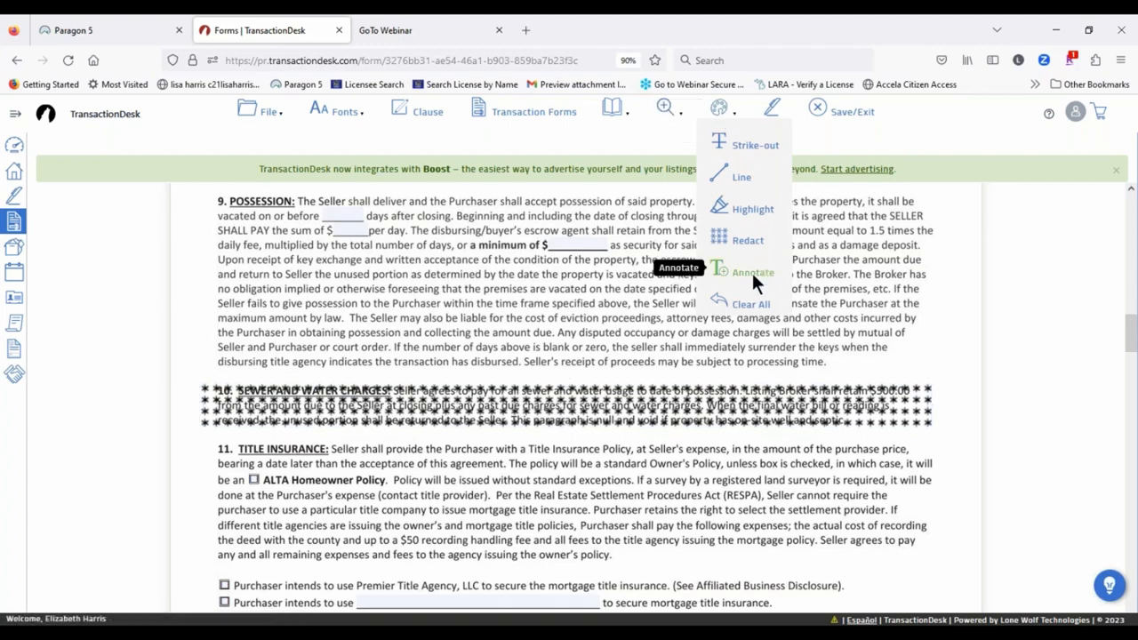
scroll(622, 459, down, 3)
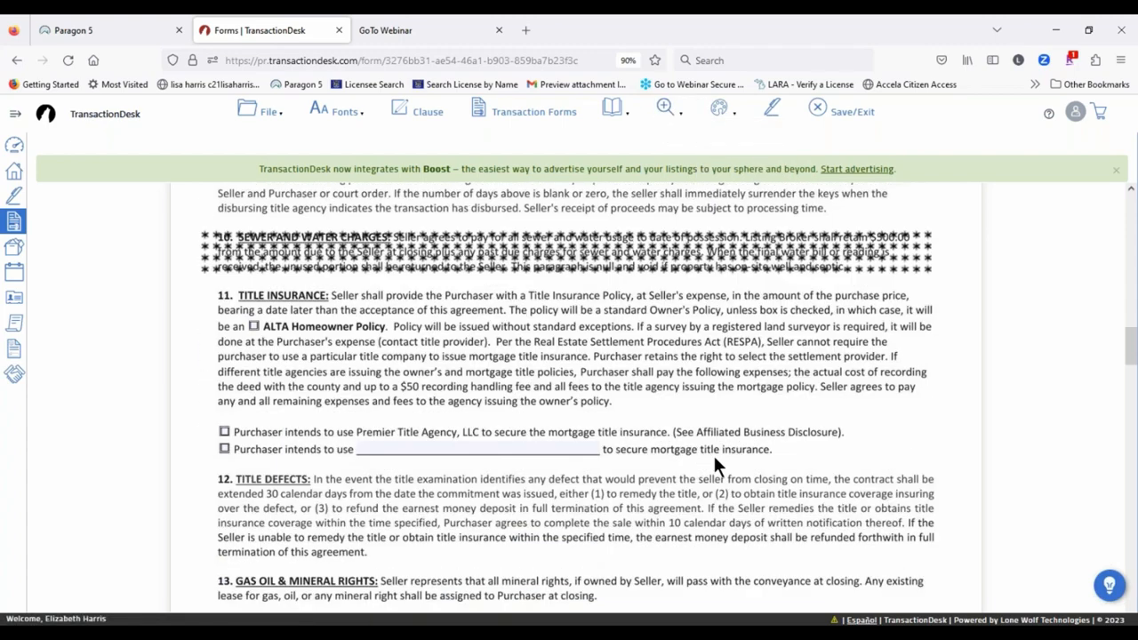
Step: Return to the top of the contract and scroll to section 3's $660,000.00 purchase price
scroll(716, 460, down, 4)
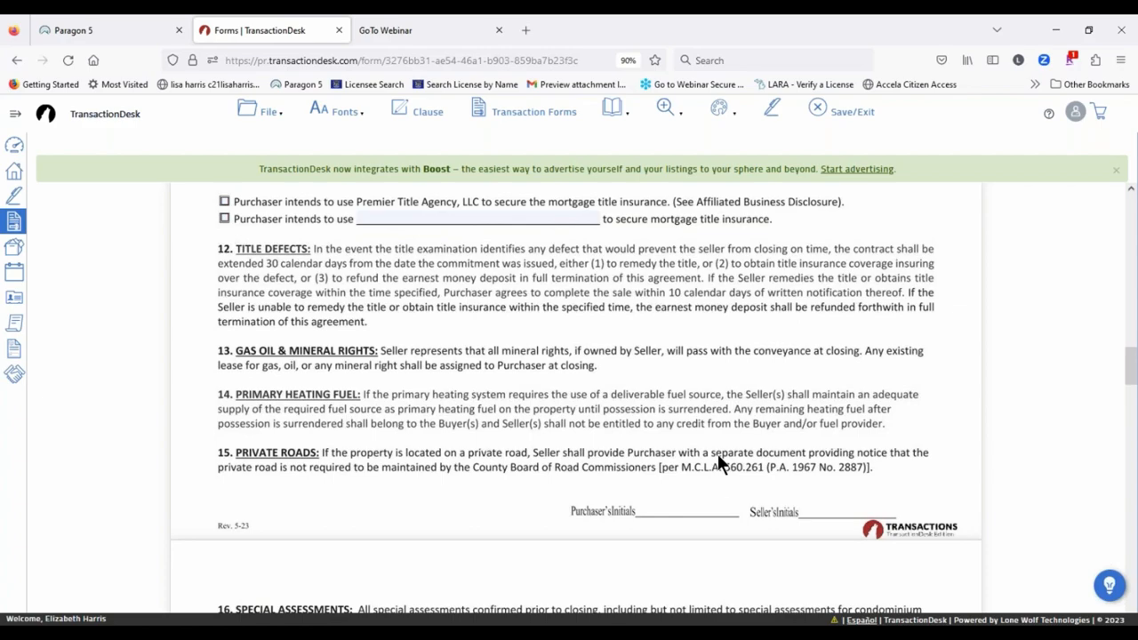
scroll(355, 400, down, 3)
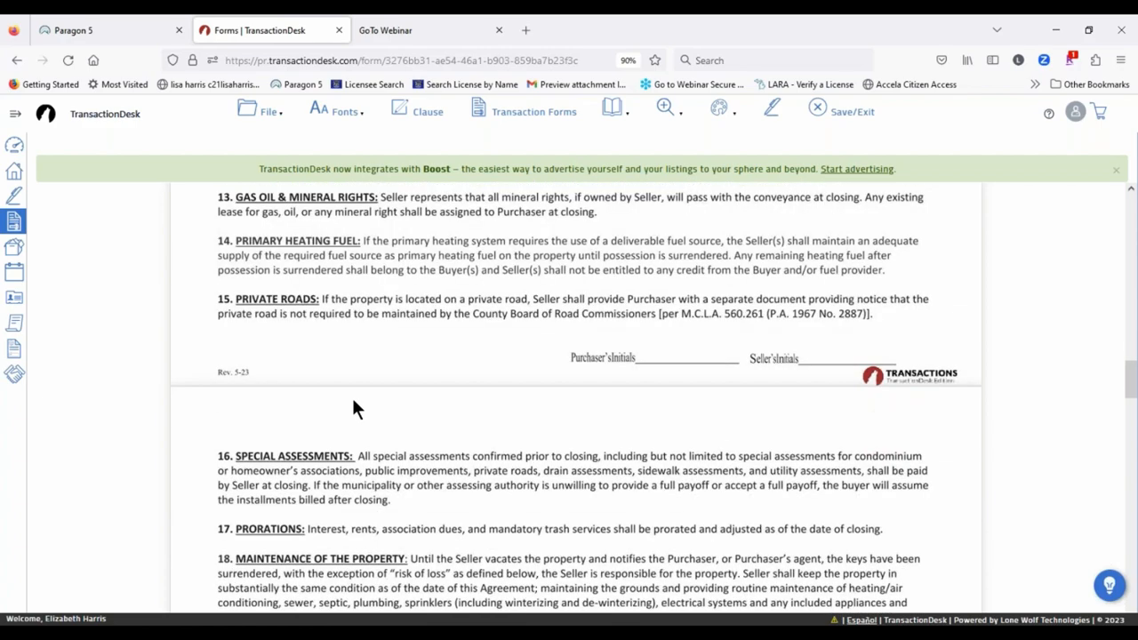
scroll(528, 395, down, 5)
scroll(526, 396, down, 2)
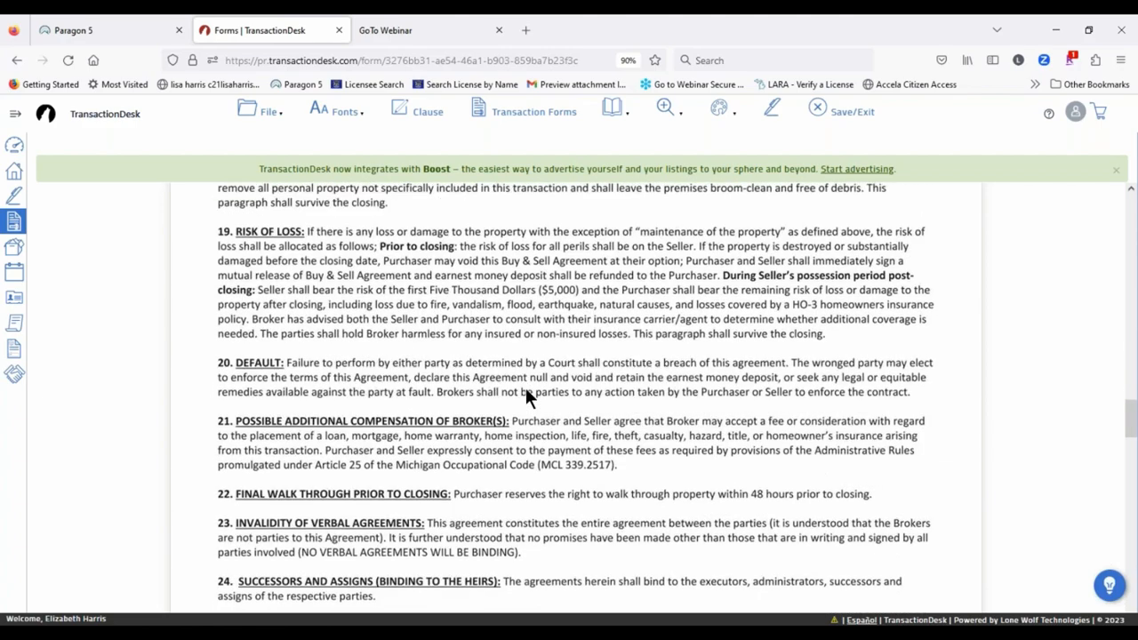
key(Home)
scroll(527, 397, down, 10)
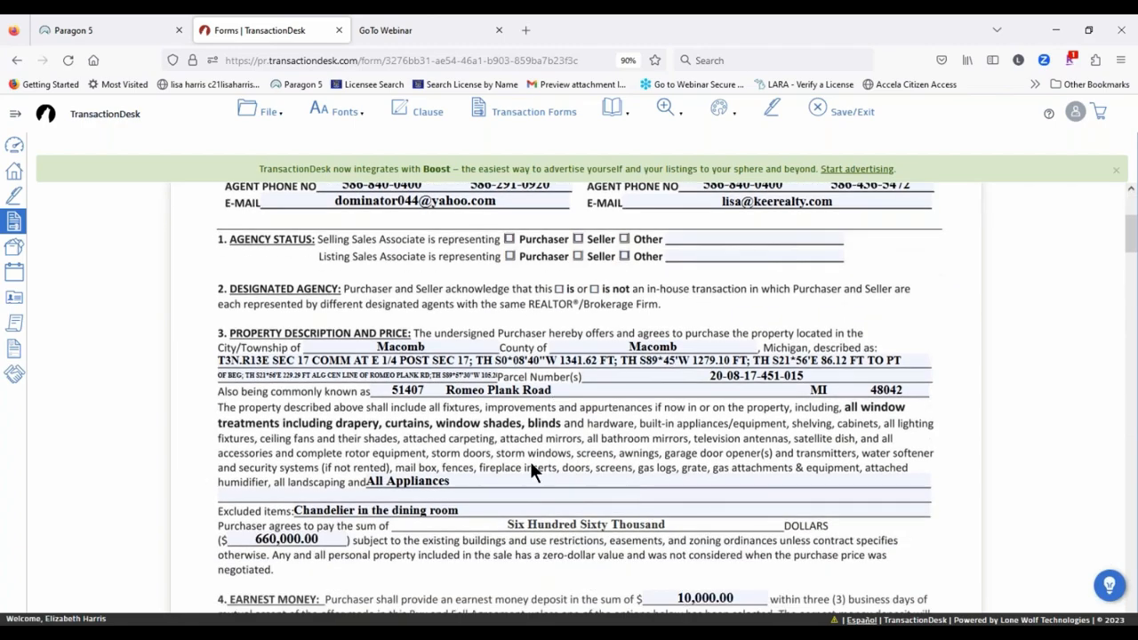
scroll(445, 382, down, 3)
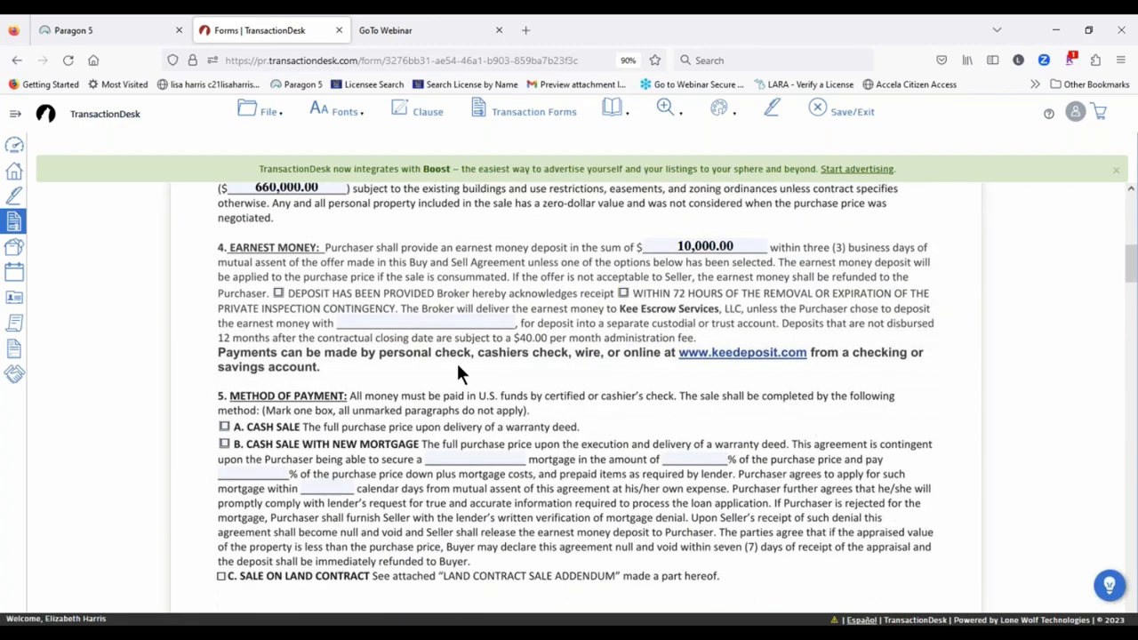
scroll(551, 426, up, 5)
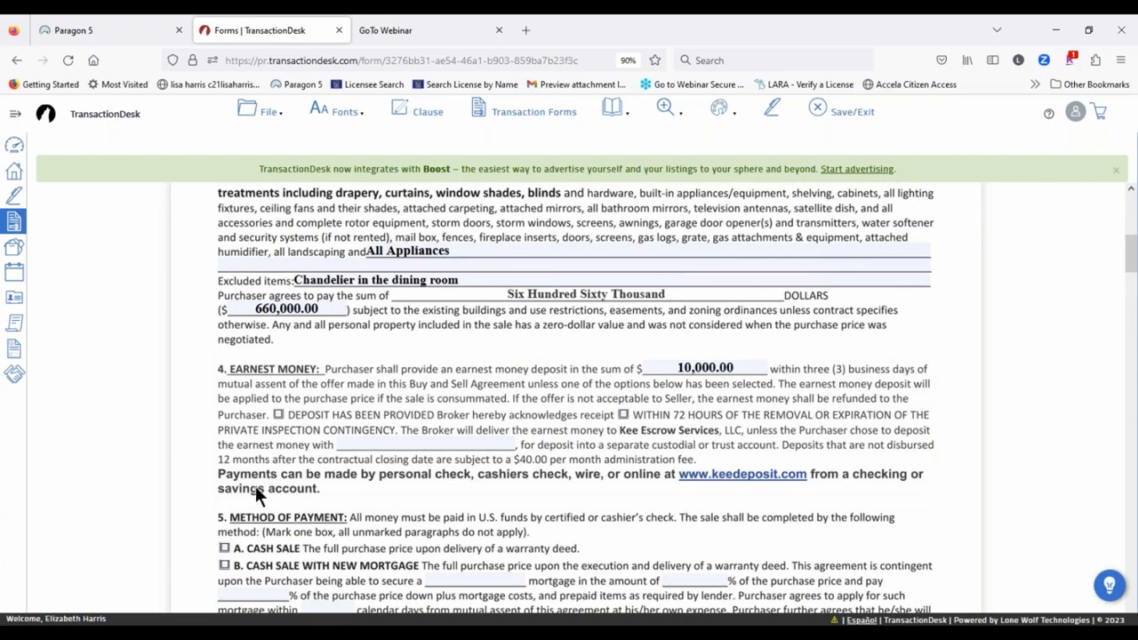
scroll(198, 383, up, 2)
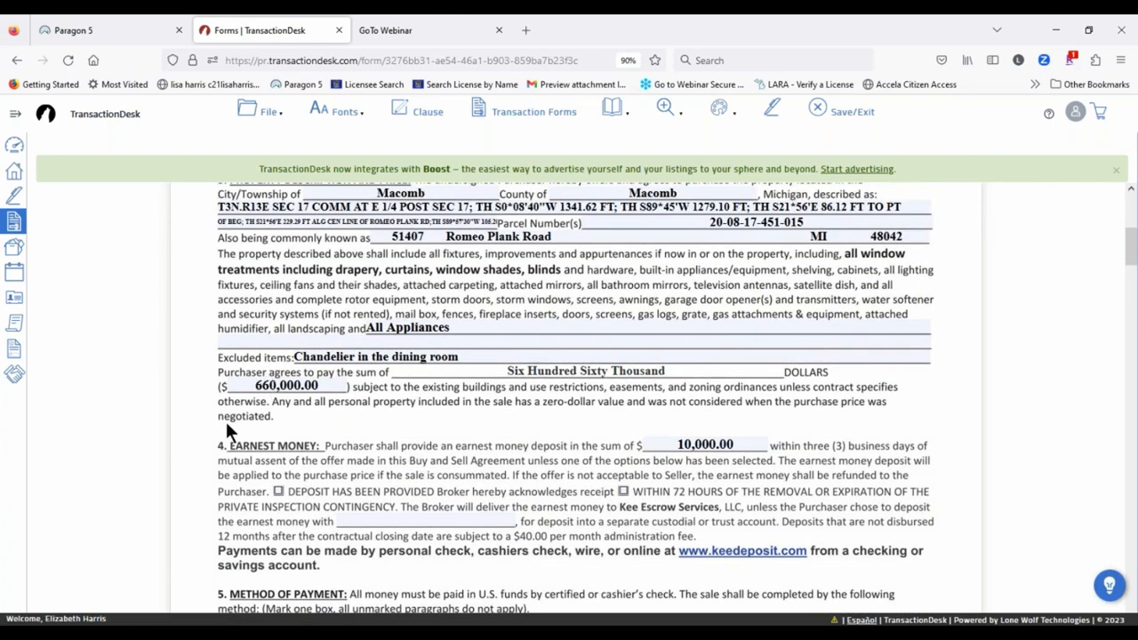
Step: Add a text markup reading 670000.00 after 'negotiated.' in the purchase price paragraph
click(305, 414)
text(670000.000)
key(BackSpace)
Step: Format the amount as helvetica size 10, bold, in Red
click(324, 418)
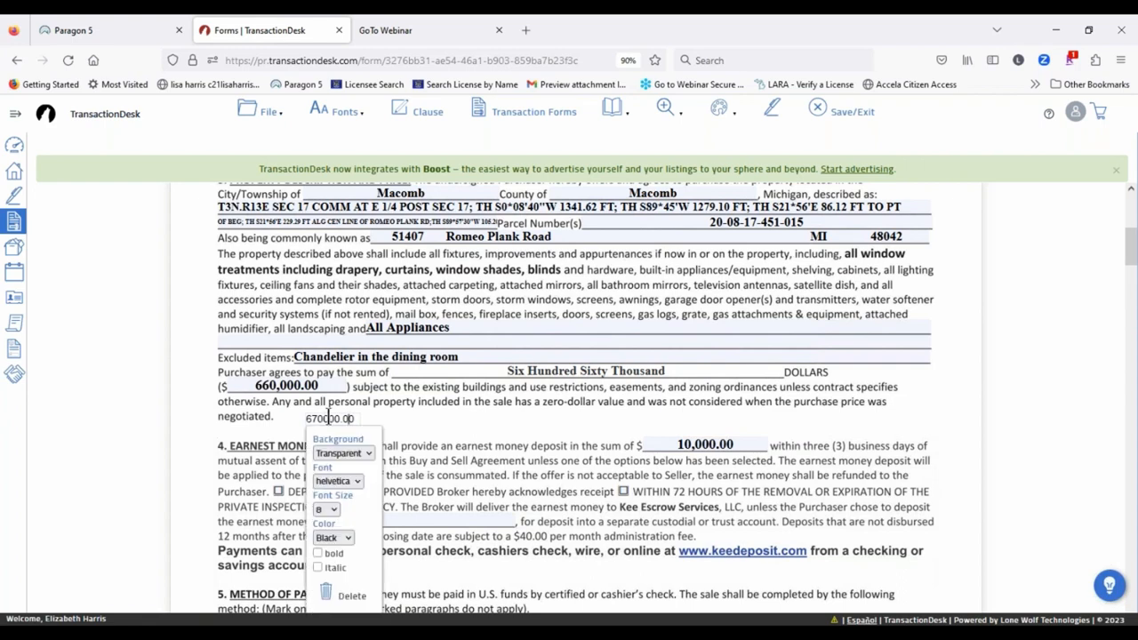
click(329, 510)
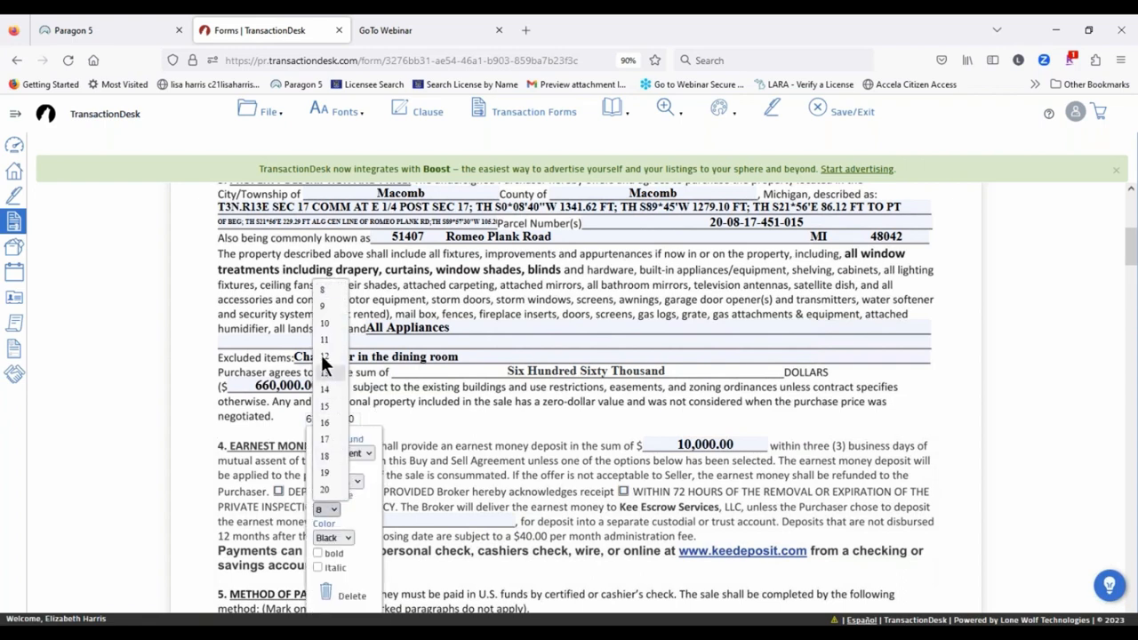
click(325, 323)
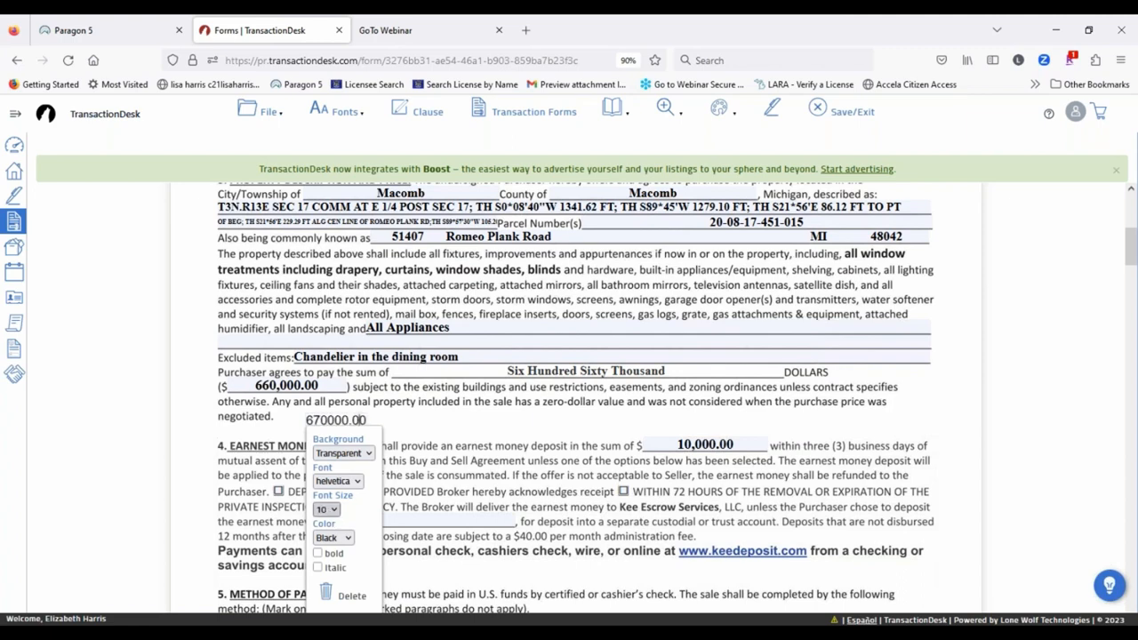
click(347, 478)
click(333, 515)
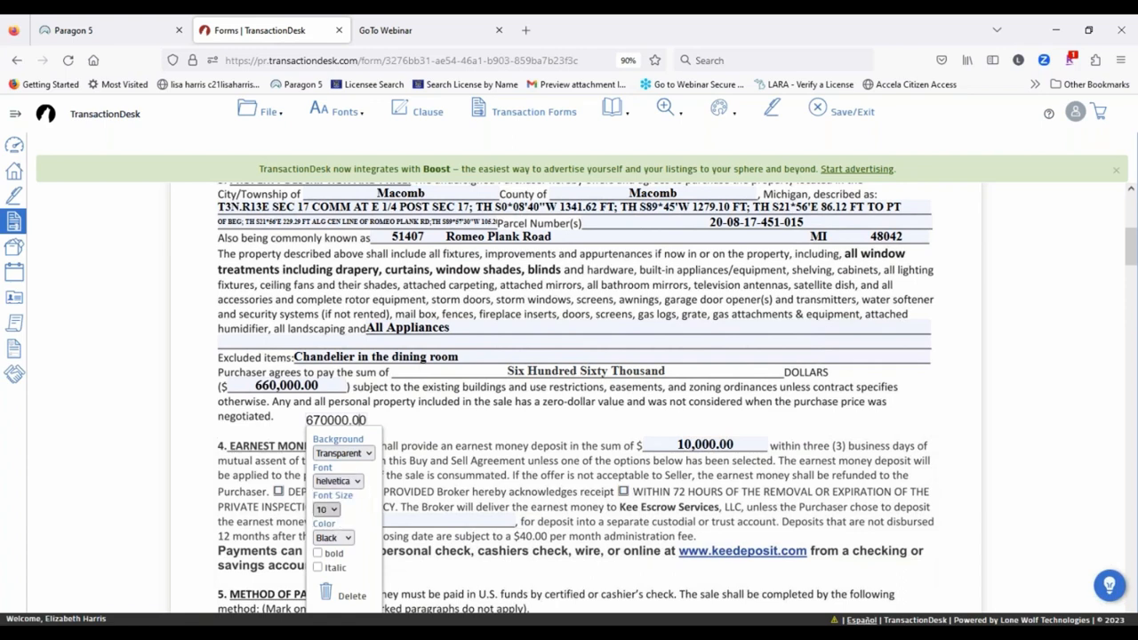
click(348, 480)
click(334, 503)
click(316, 553)
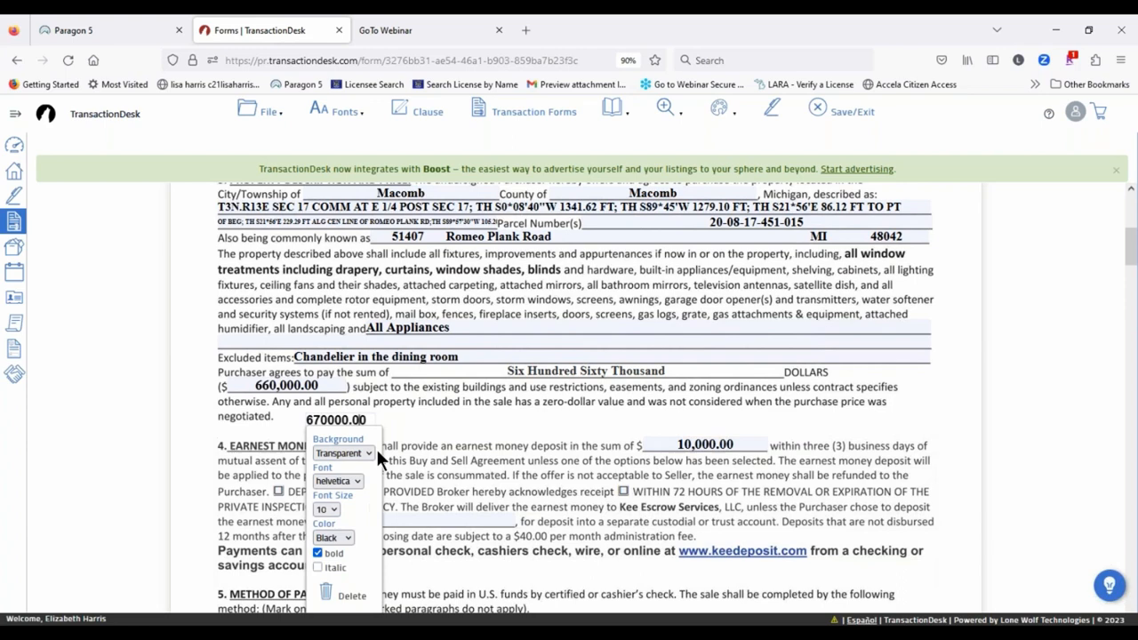
click(338, 539)
click(329, 468)
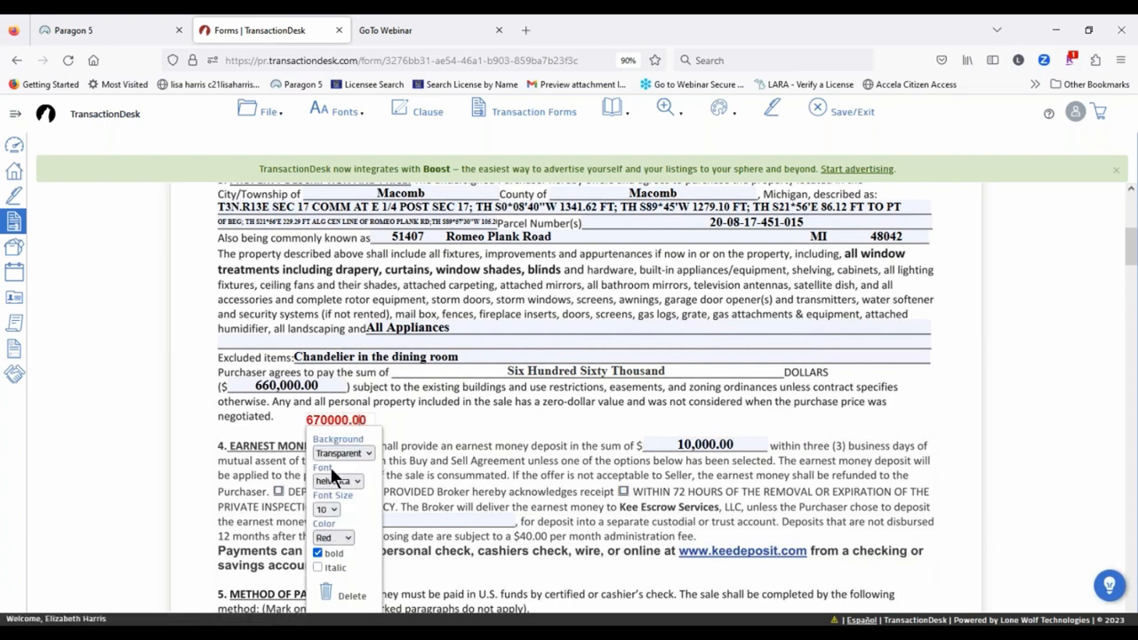
Step: Insert a thousands comma so the amount reads 670,000.00
click(329, 419)
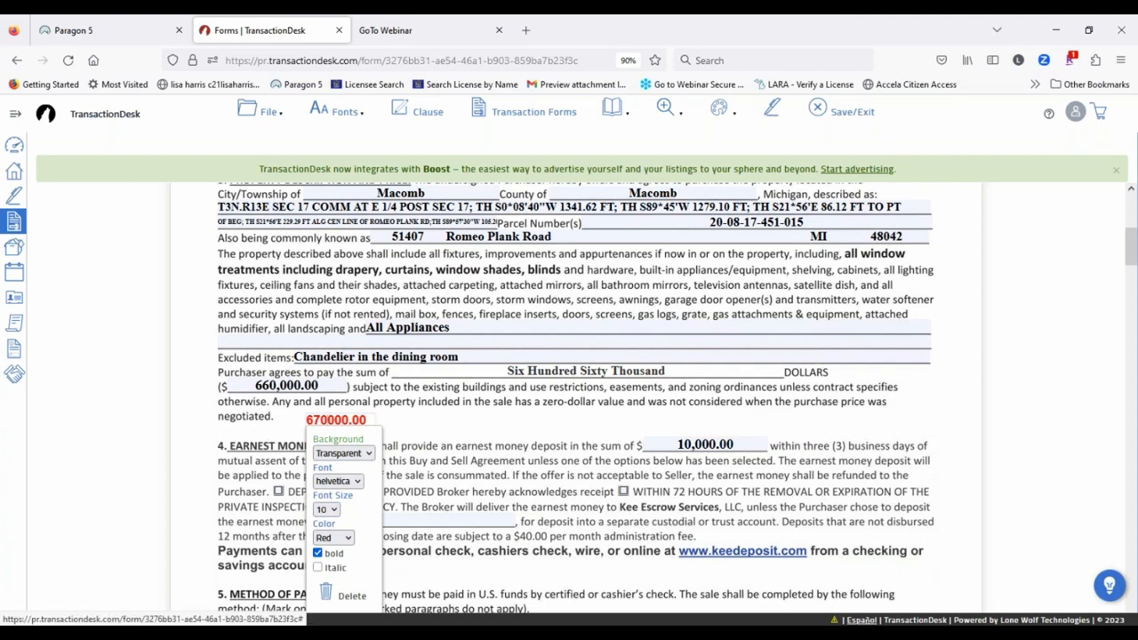
text(,)
click(456, 415)
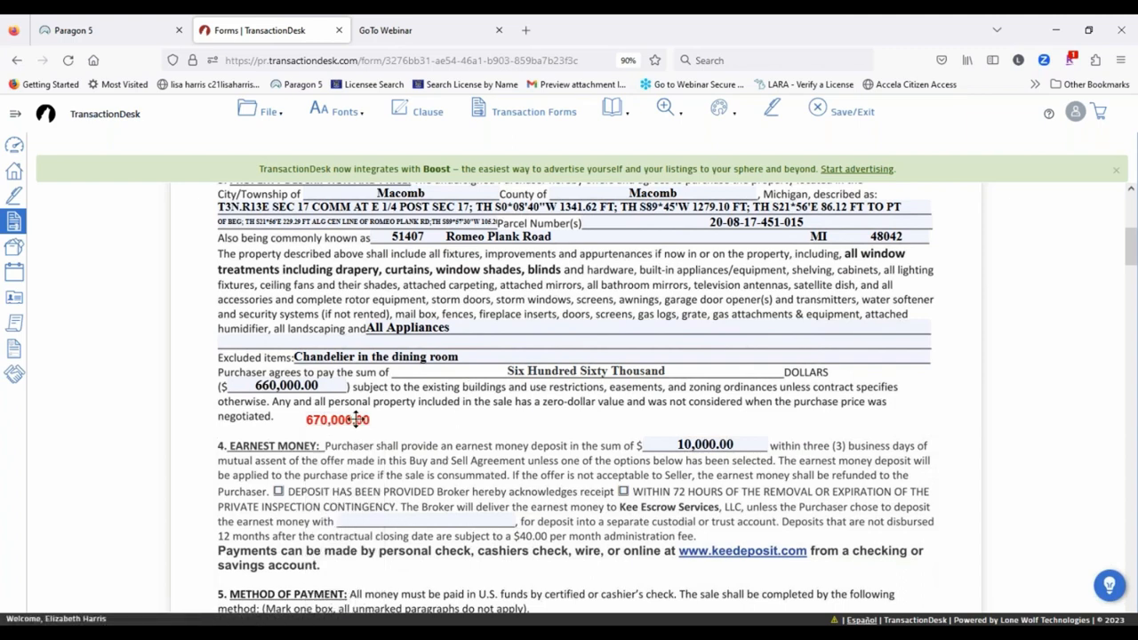
Step: Move the 670,000.00 markup to the purchase price line and give it a White background
drag(356, 419, 303, 373)
click(302, 377)
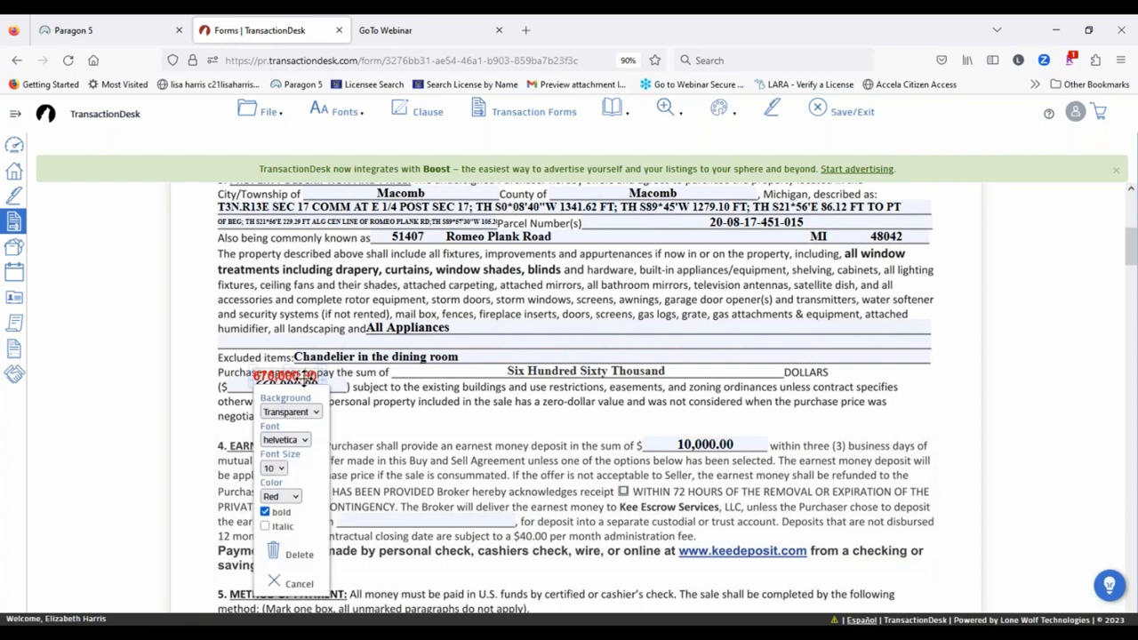
click(293, 413)
click(285, 447)
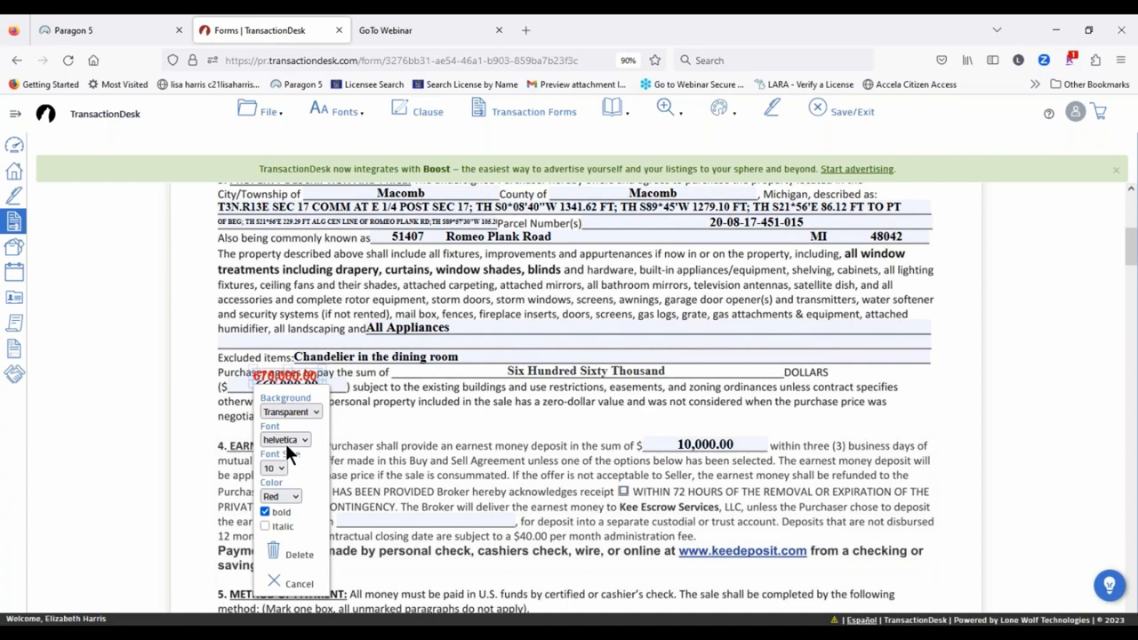
click(383, 433)
Step: Position and widen the amount box to cover the old 660,000.00 figure
drag(300, 371, 297, 379)
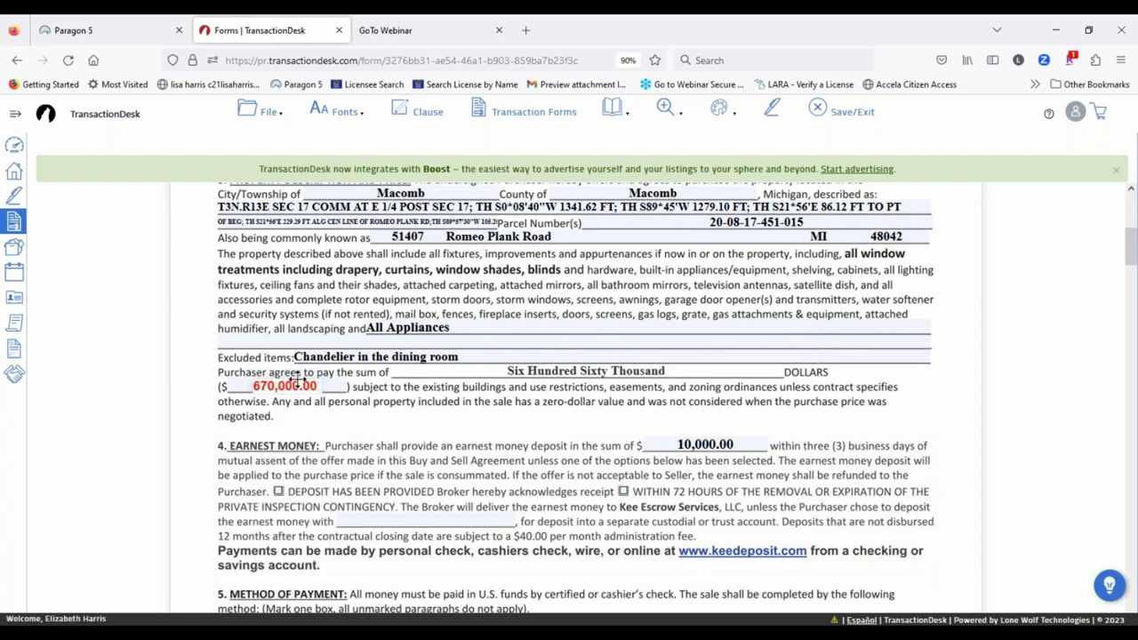
click(400, 441)
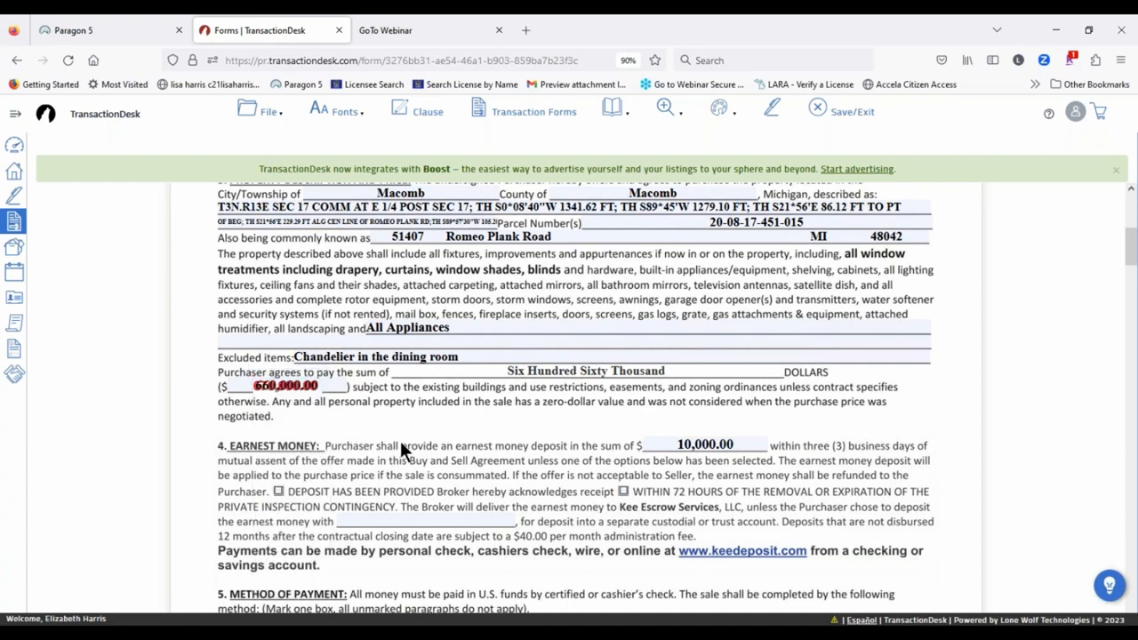
click(295, 386)
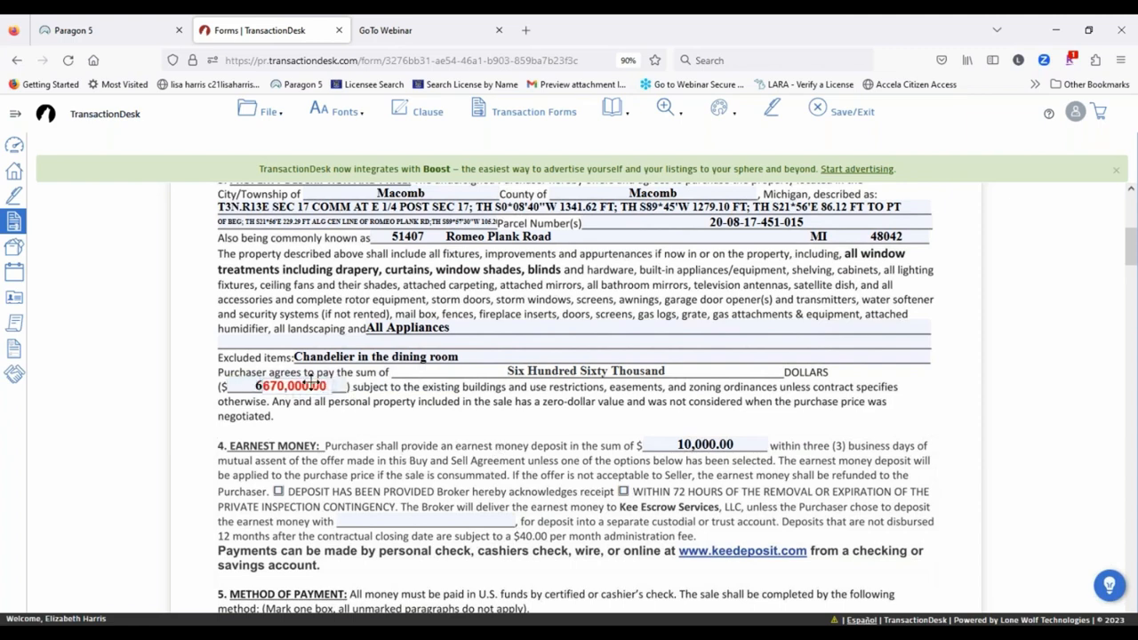
click(376, 447)
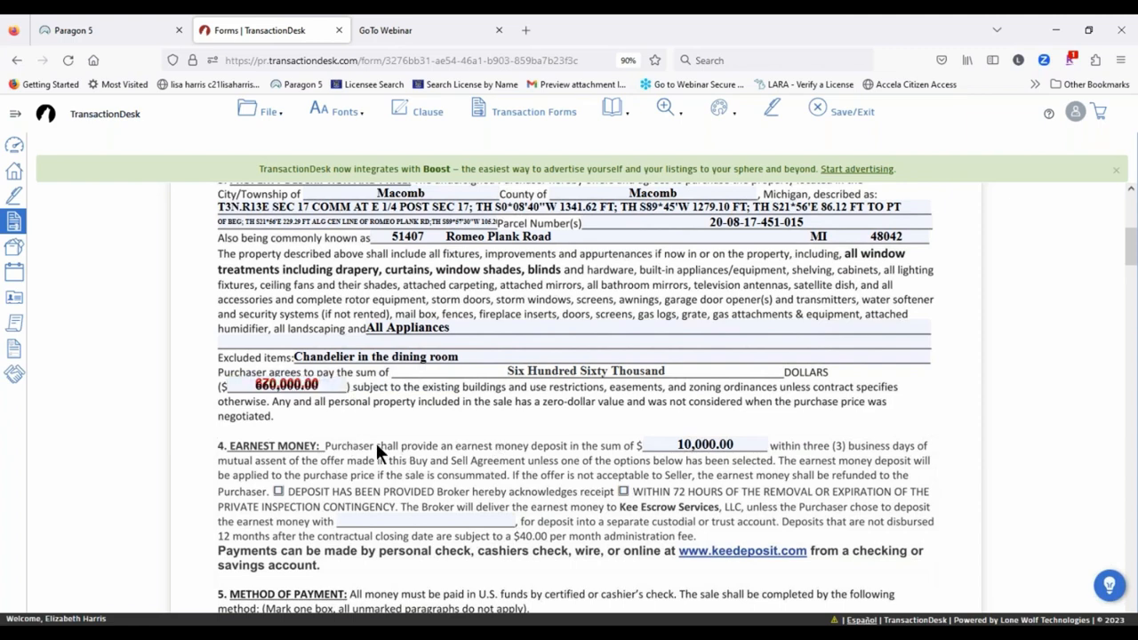
click(298, 388)
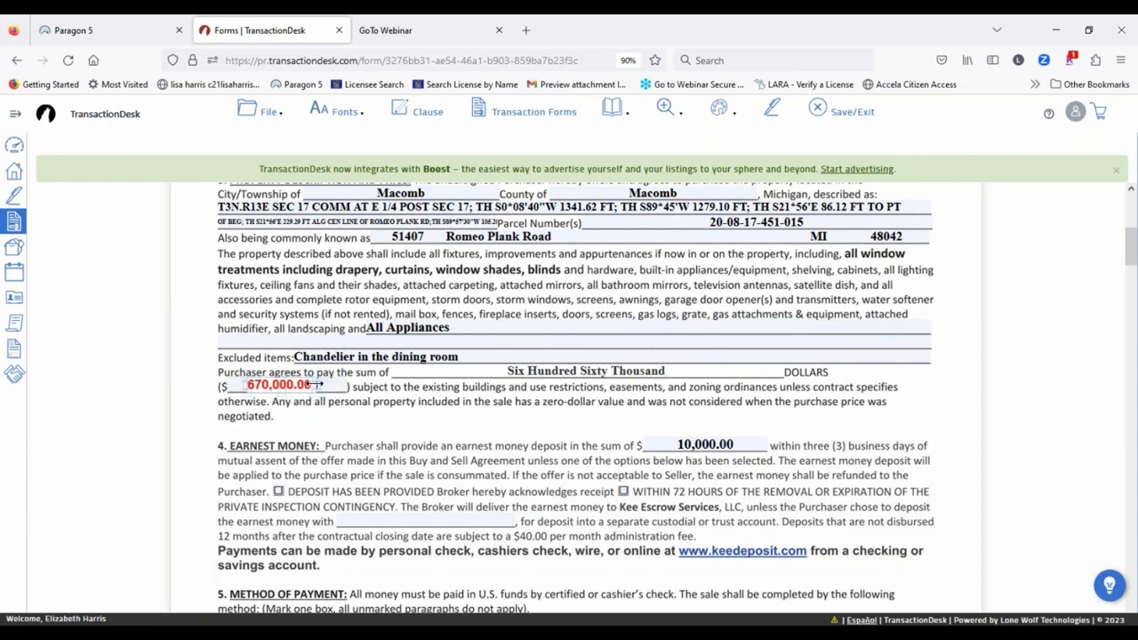
mouse_move(318, 385)
mouse_down()
mouse_move(354, 388)
mouse_move(314, 389)
mouse_move(324, 389)
mouse_up()
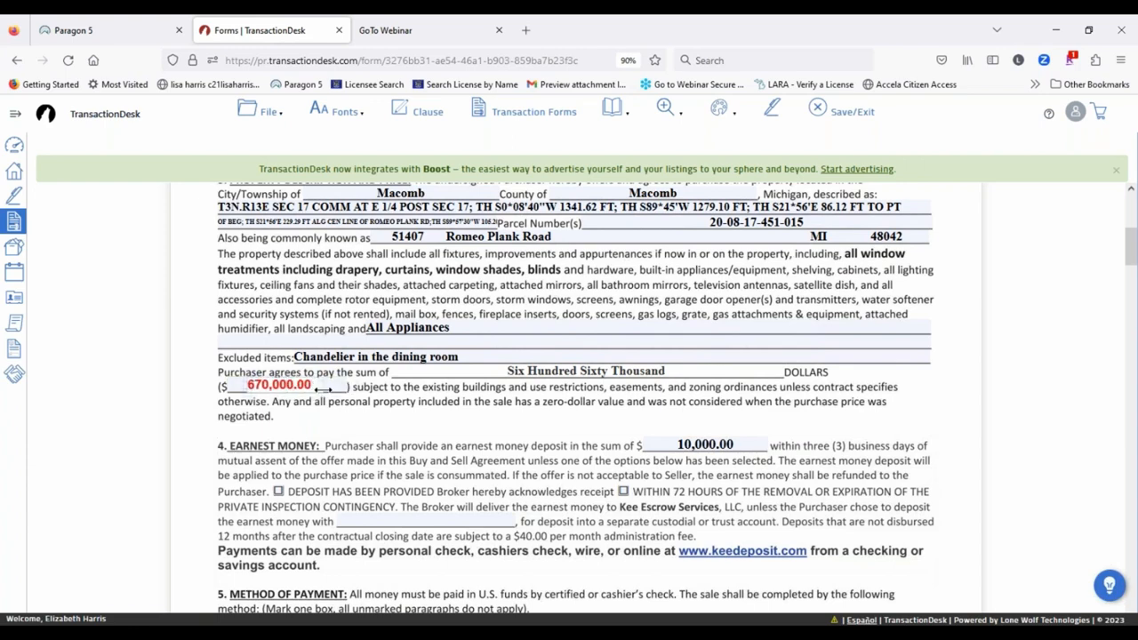
Step: Change the amount's text colour to Black and align it over the old price
click(312, 384)
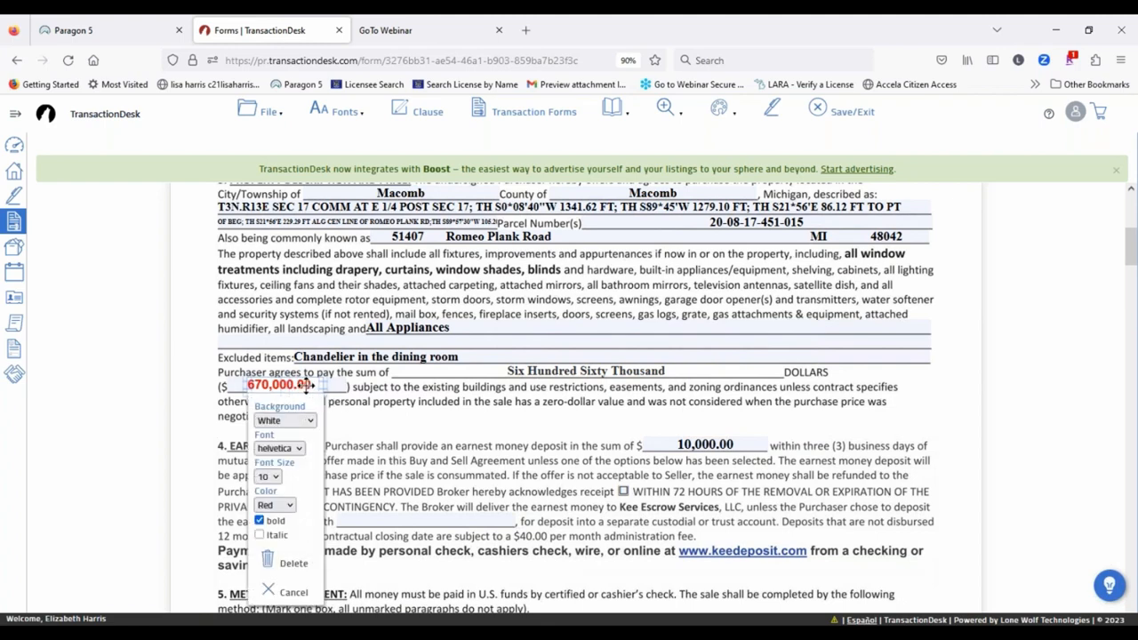
click(274, 505)
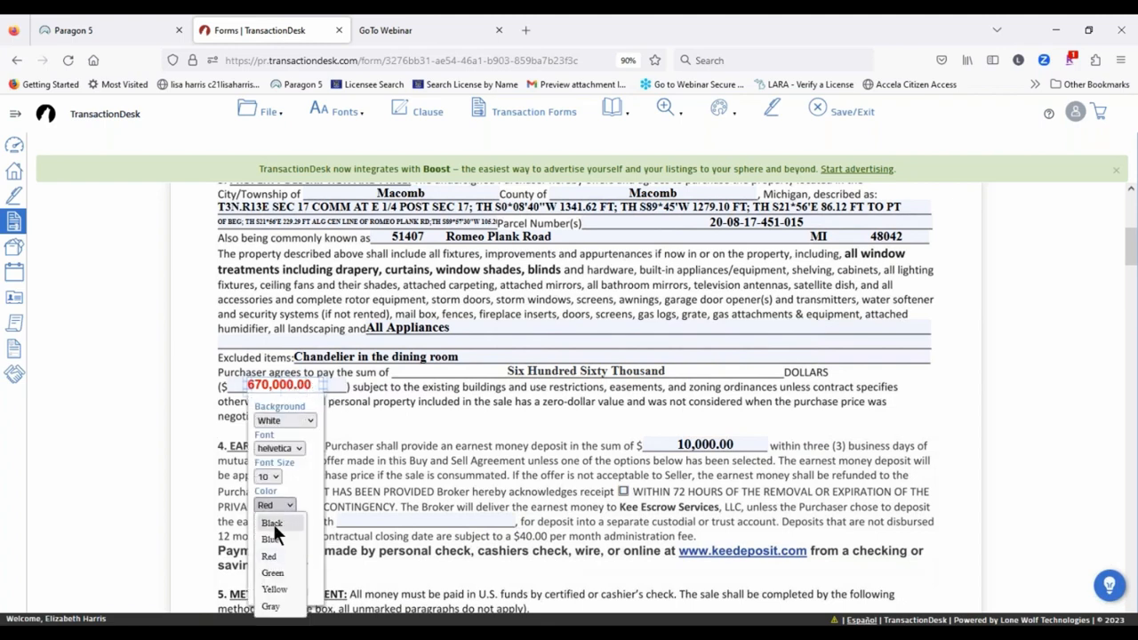
click(272, 524)
click(388, 431)
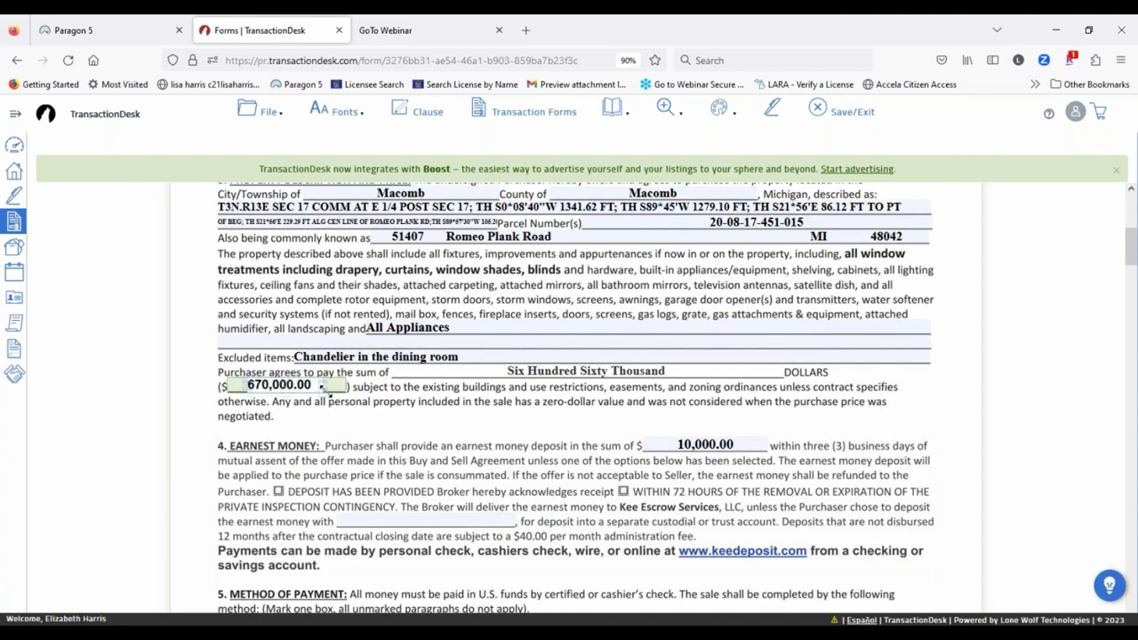
mouse_move(293, 384)
mouse_down()
mouse_move(436, 363)
mouse_move(447, 378)
mouse_move(406, 363)
mouse_move(419, 364)
mouse_move(303, 388)
mouse_up()
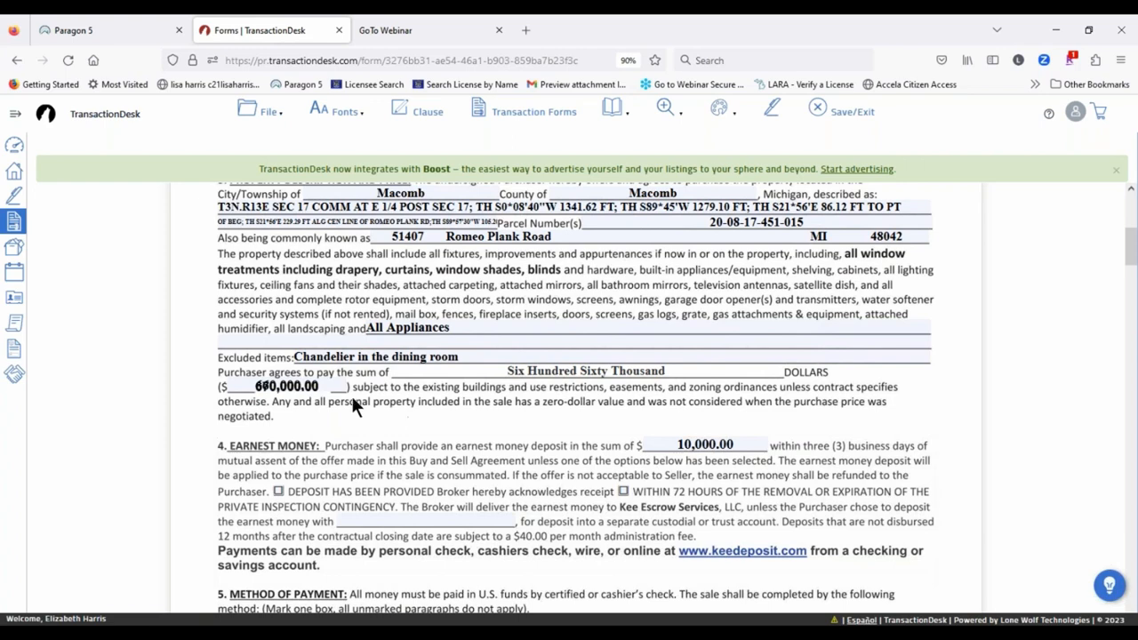
click(295, 382)
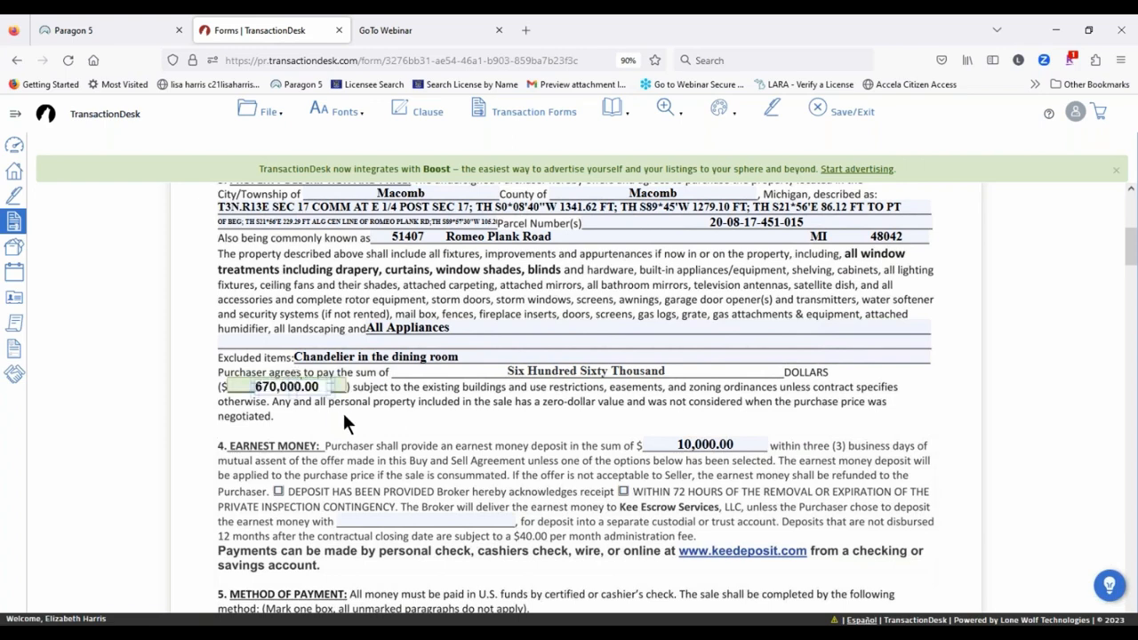
click(342, 410)
Step: Check the 670,000.00 box placement and save the offer form with File > Save
click(315, 387)
mouse_move(724, 108)
mouse_move(269, 112)
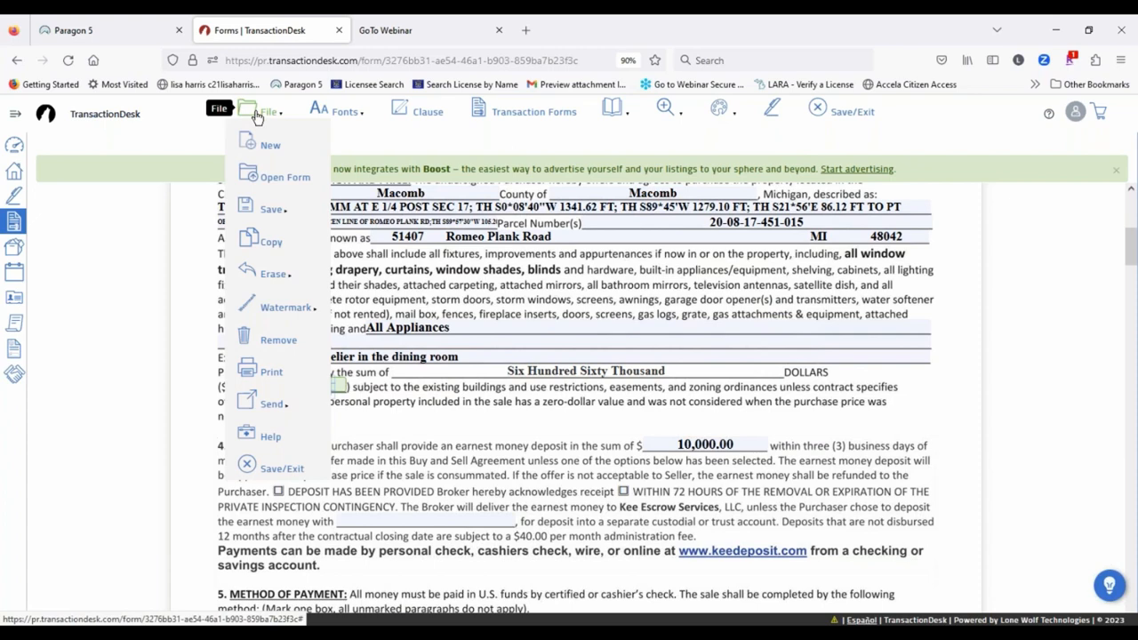
mouse_move(266, 208)
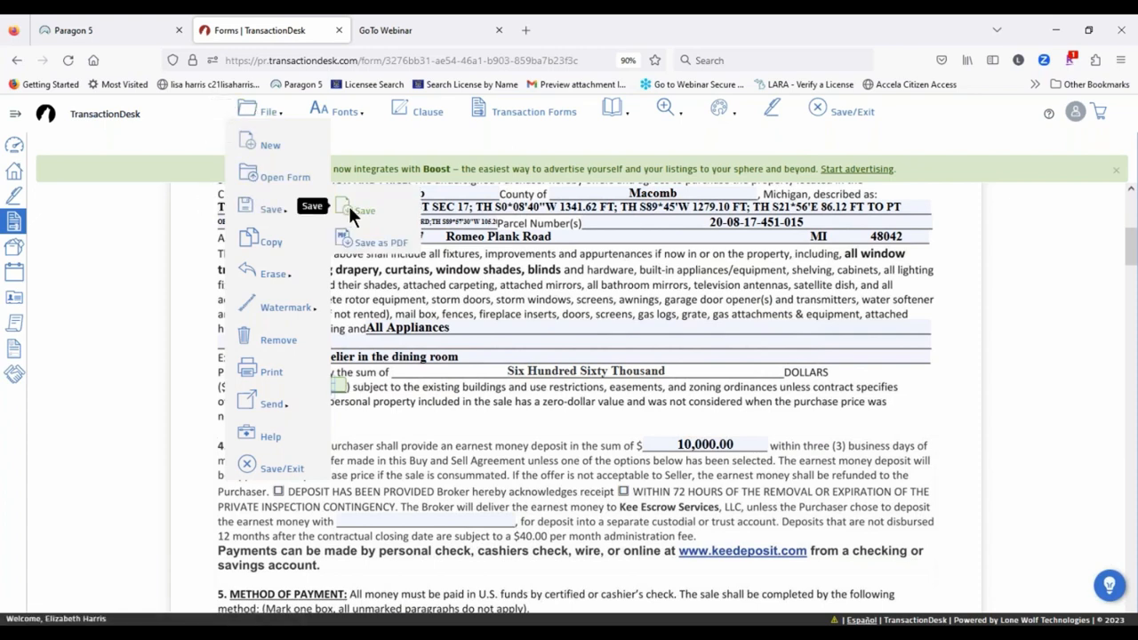
click(348, 204)
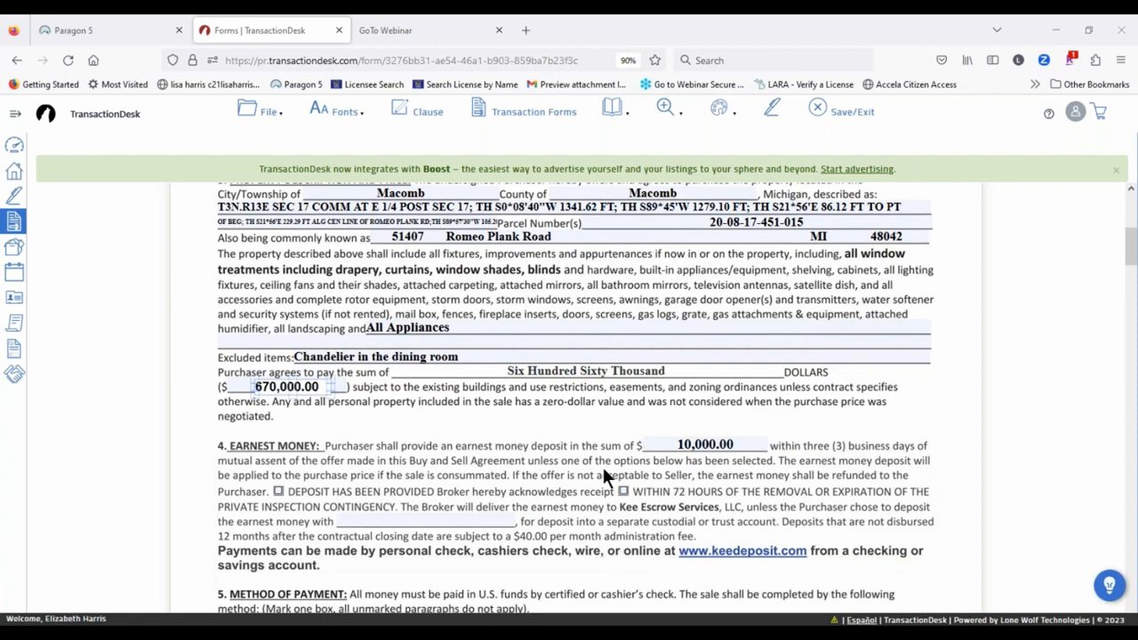
Step: Enter 3 in the section 6 Sellers Concessions percentage blank
scroll(570, 450, down, 5)
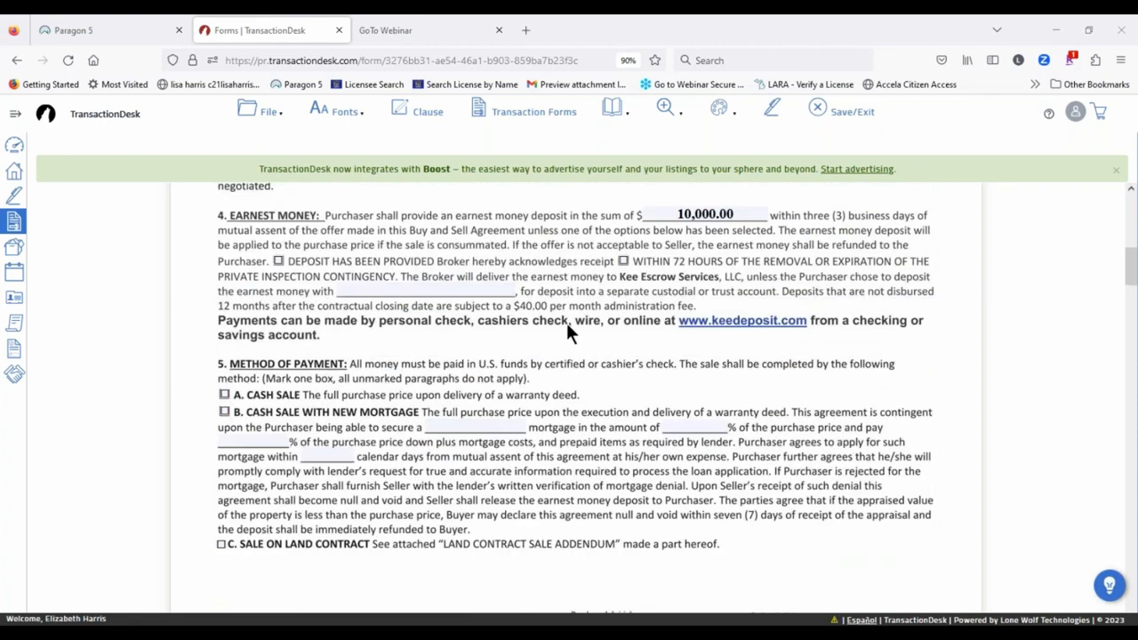
scroll(581, 402, down, 3)
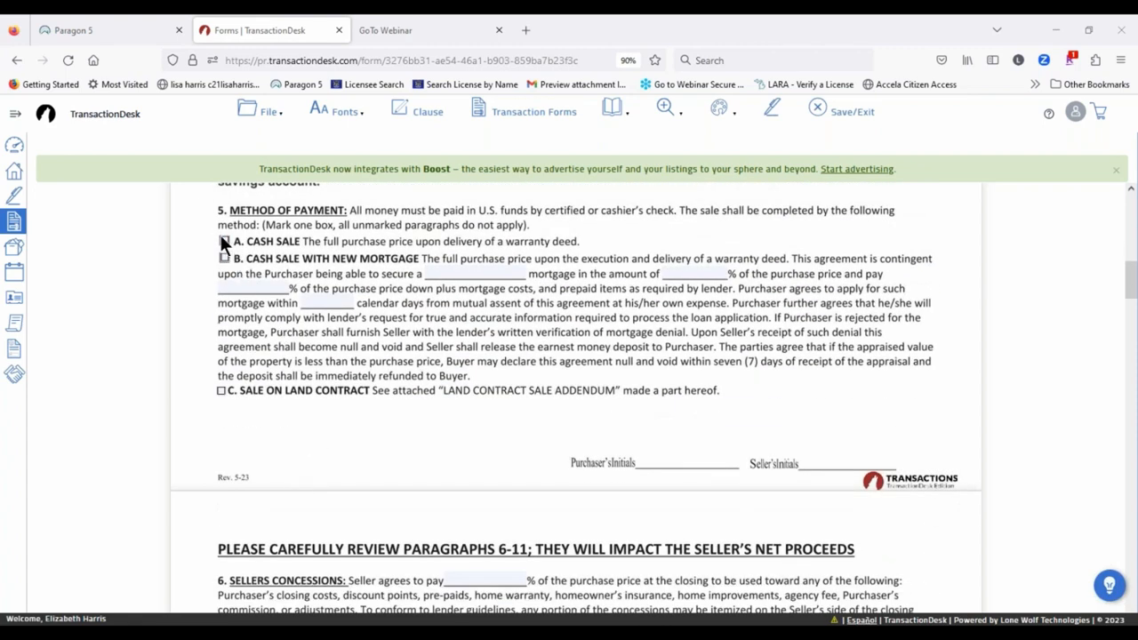
scroll(266, 480, down, 5)
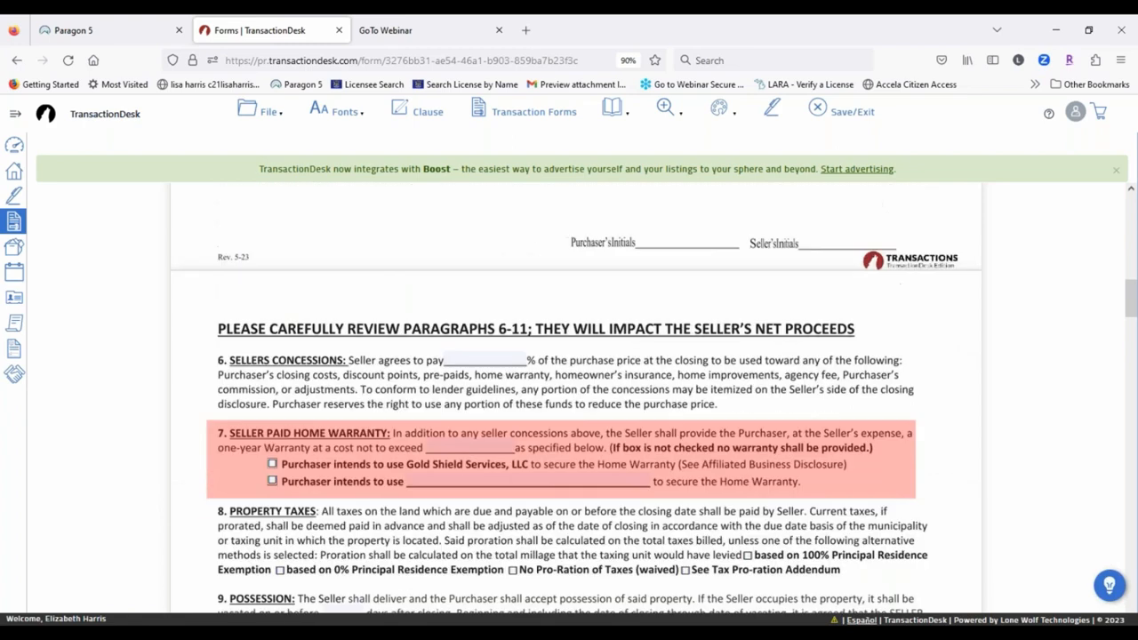
scroll(427, 284, down, 3)
click(484, 193)
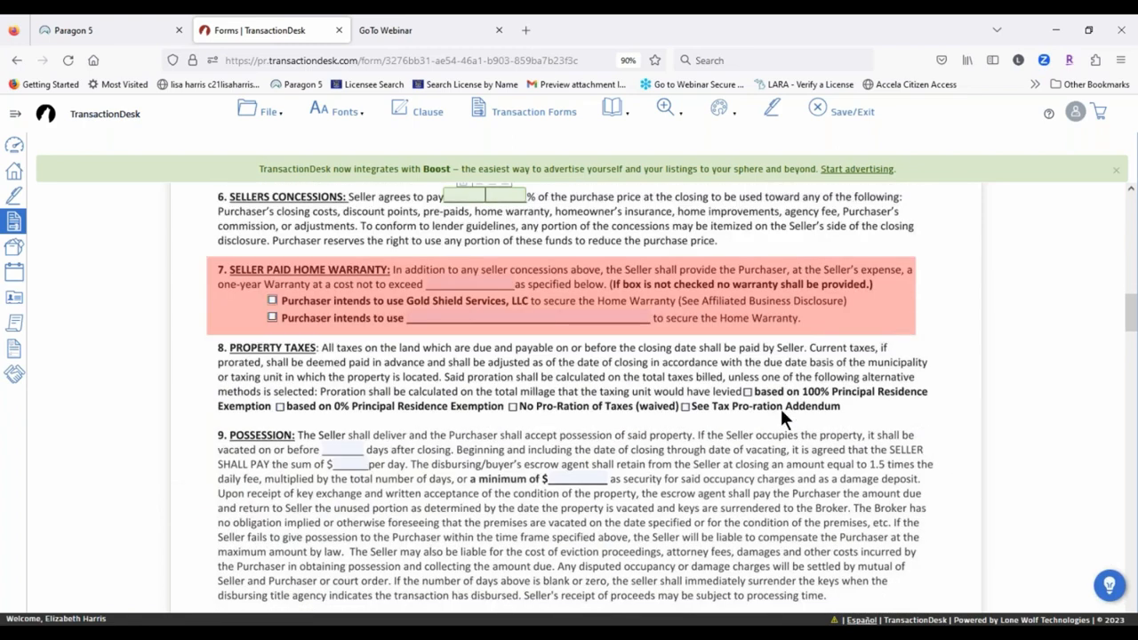
text(3)
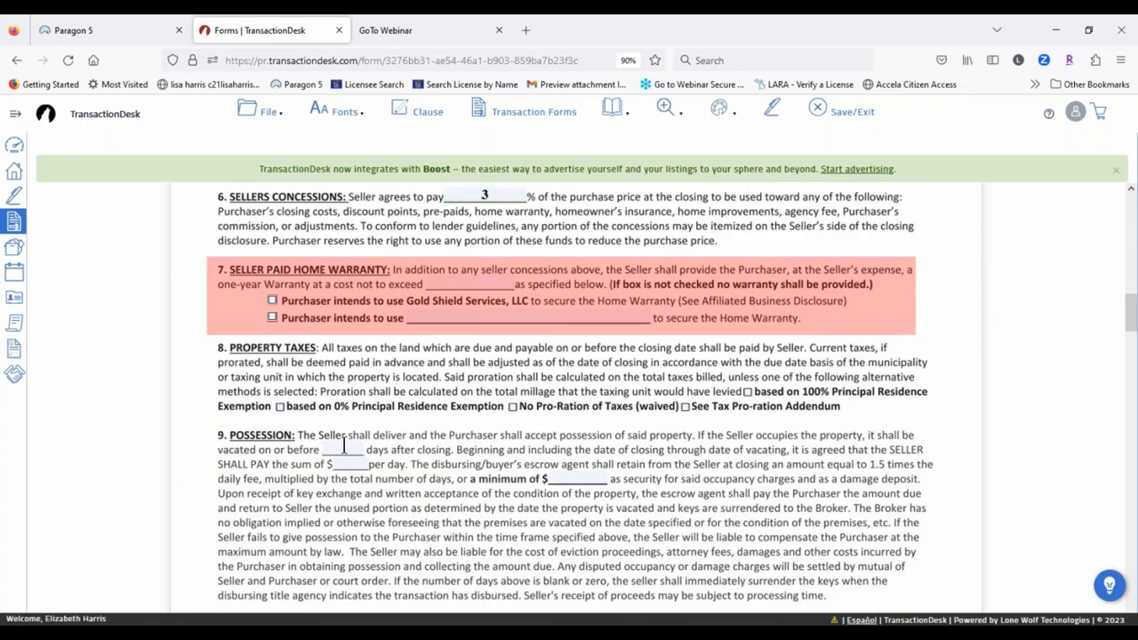
scroll(780, 403, down, 20)
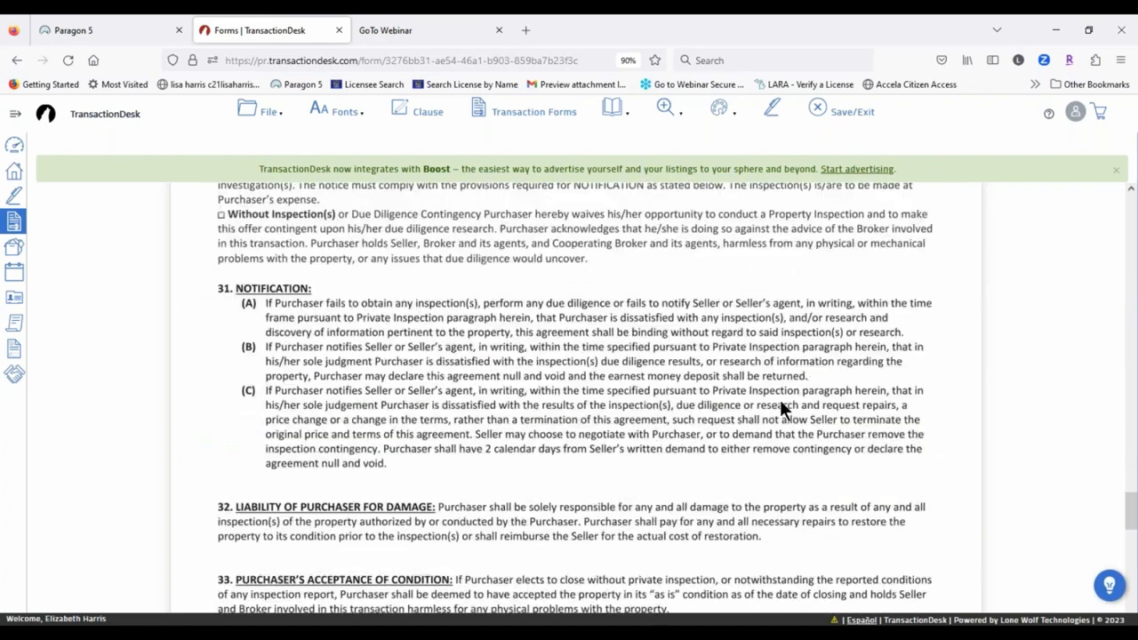
scroll(780, 399, down, 12)
scroll(780, 399, up, 4)
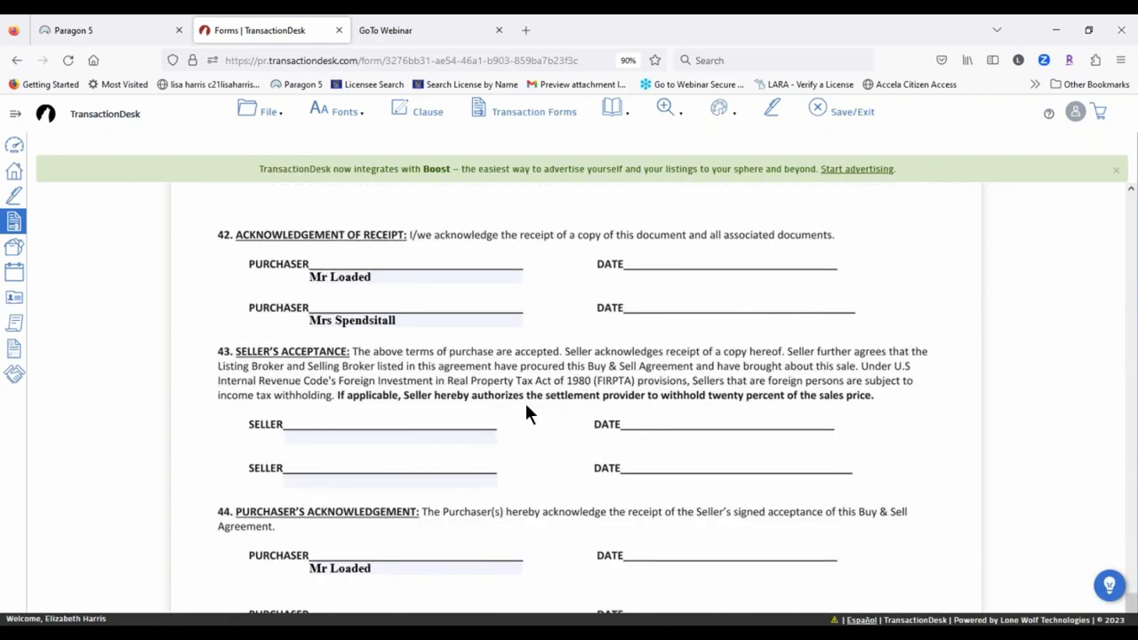
Step: Save the Buy and Sell Agreement with File > Save
click(242, 114)
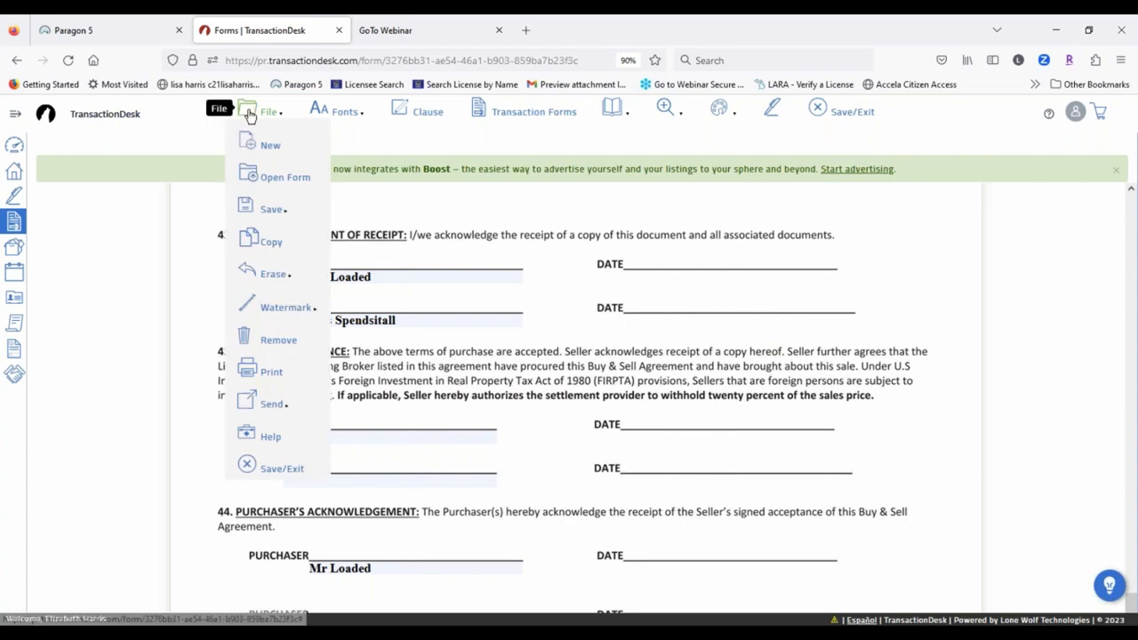
mouse_move(275, 208)
click(335, 211)
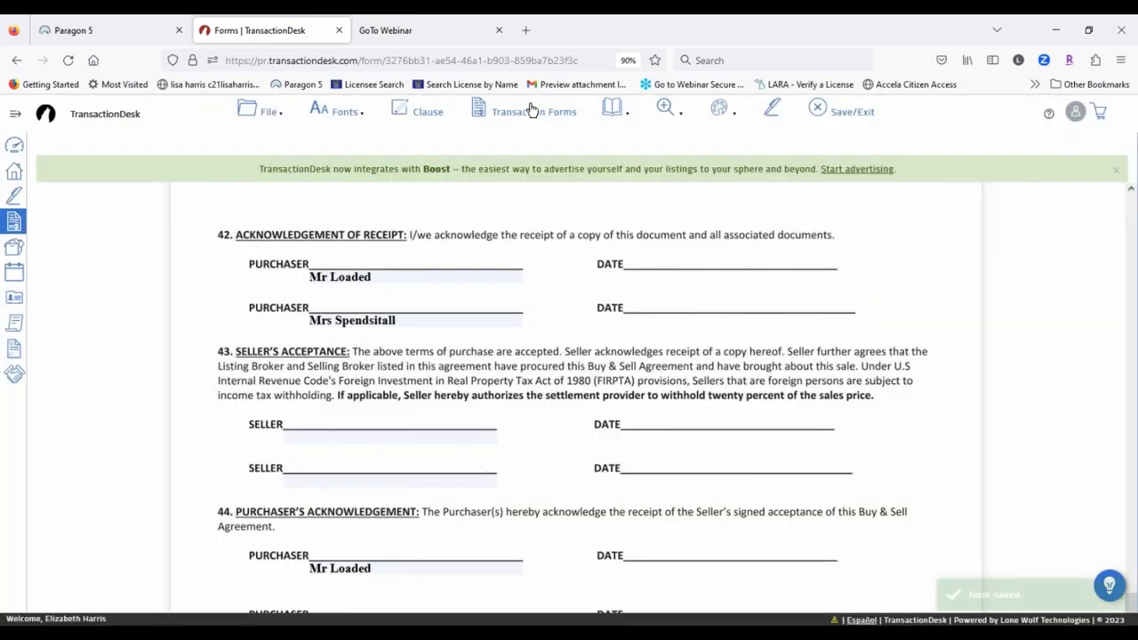
Step: Open the Disclosure Regarding Real Estate Agency Relationships form, then Save/Exit back to the forms list
click(532, 112)
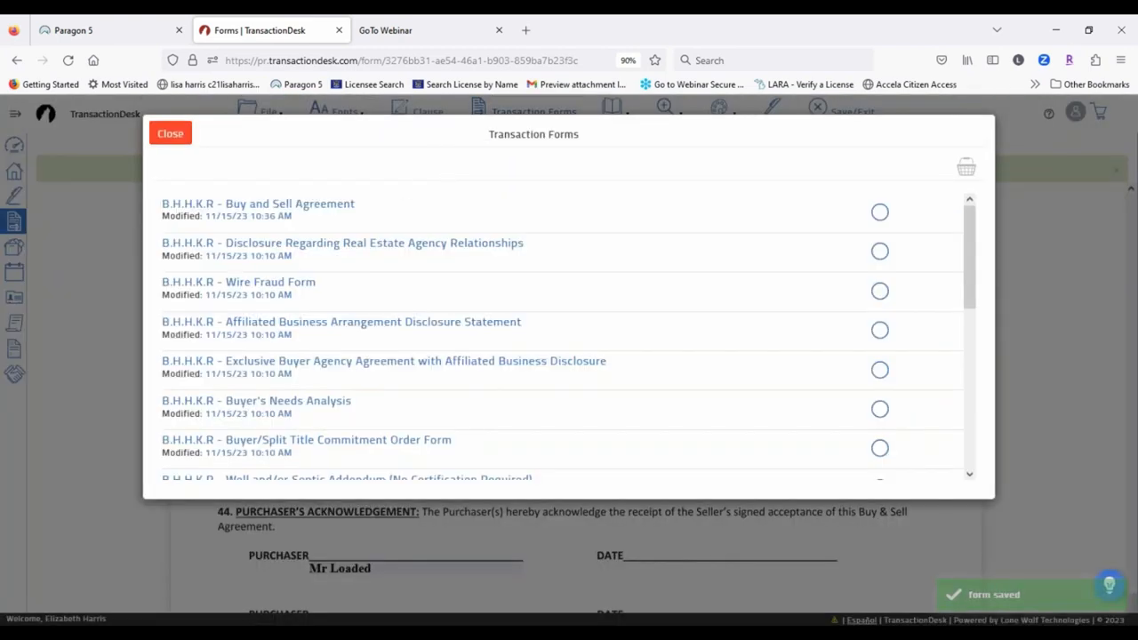
click(314, 242)
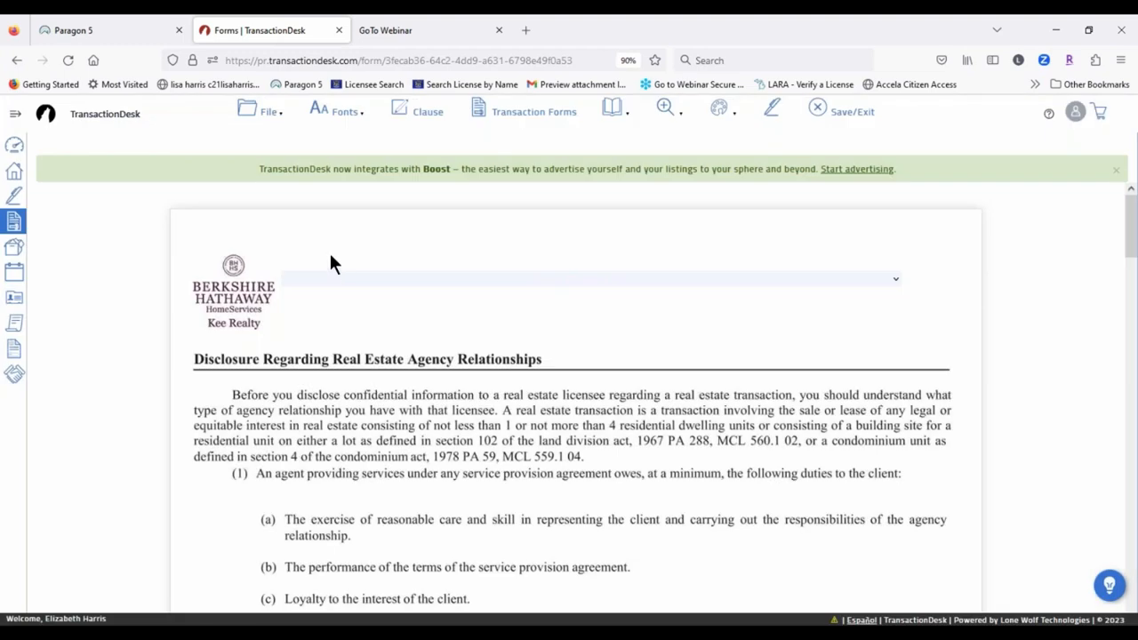
click(269, 110)
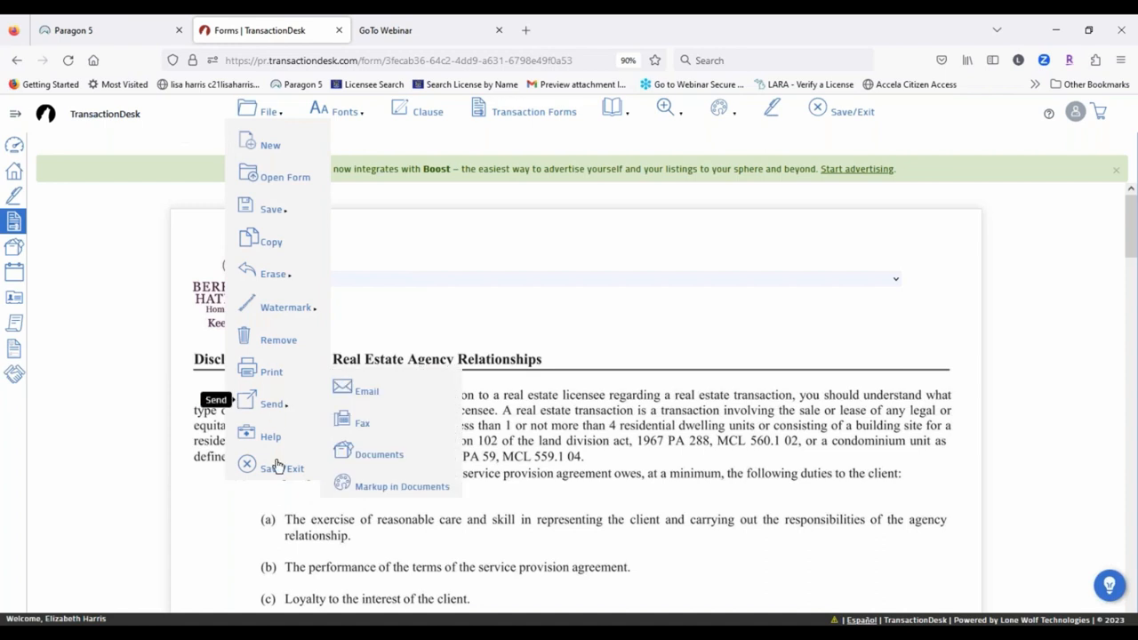
mouse_move(271, 112)
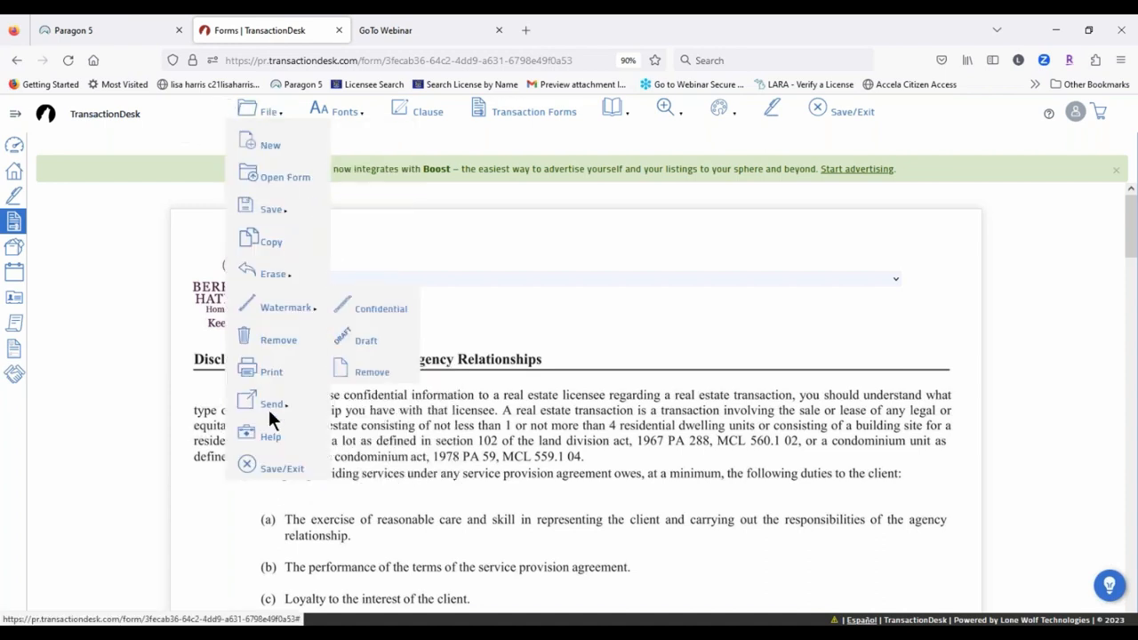
click(271, 471)
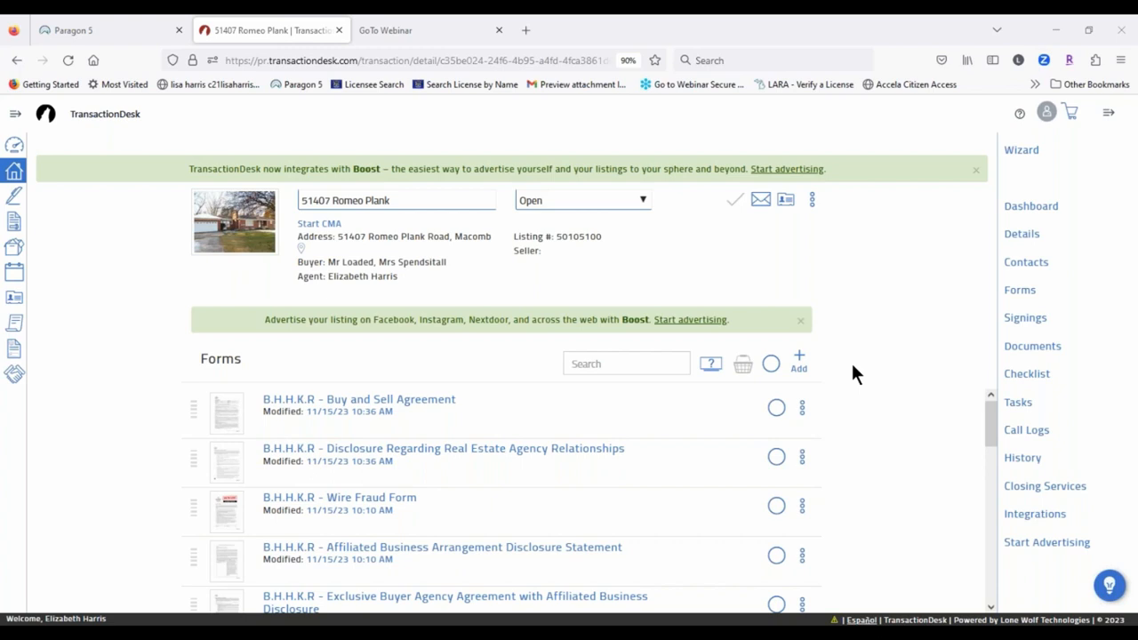
click(803, 407)
scroll(851, 435, down, 2)
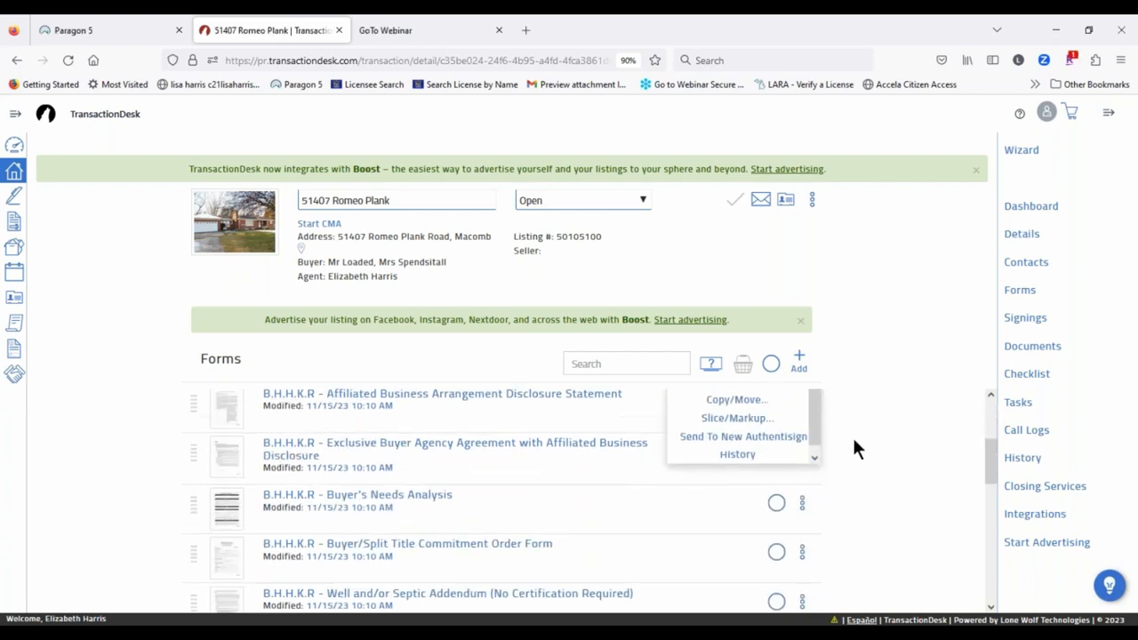
scroll(852, 434, up, 2)
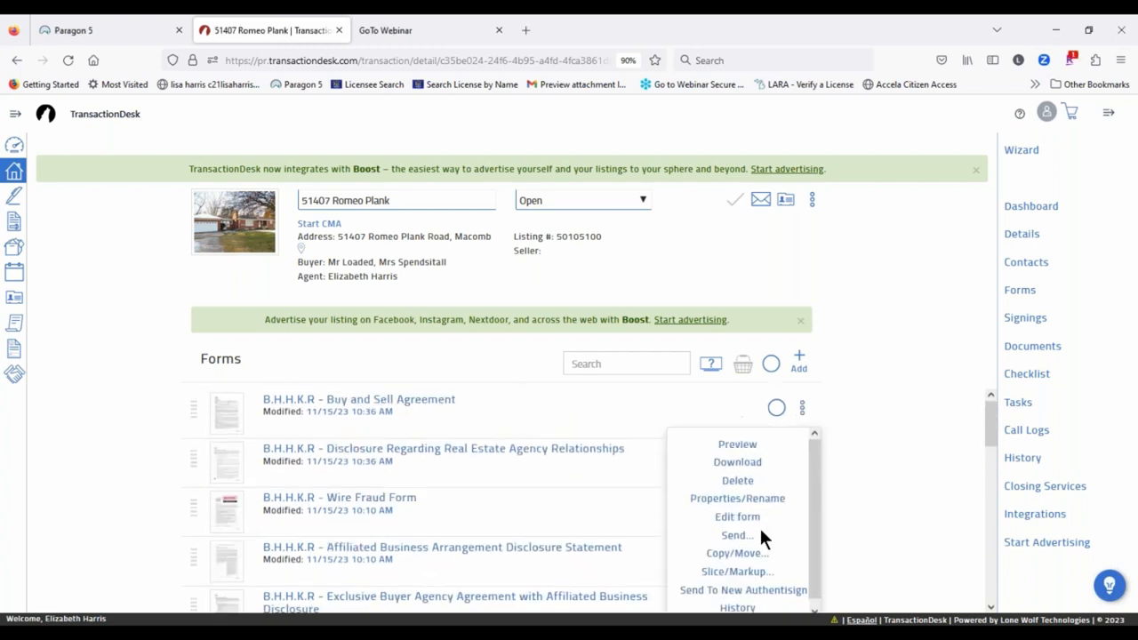
click(737, 446)
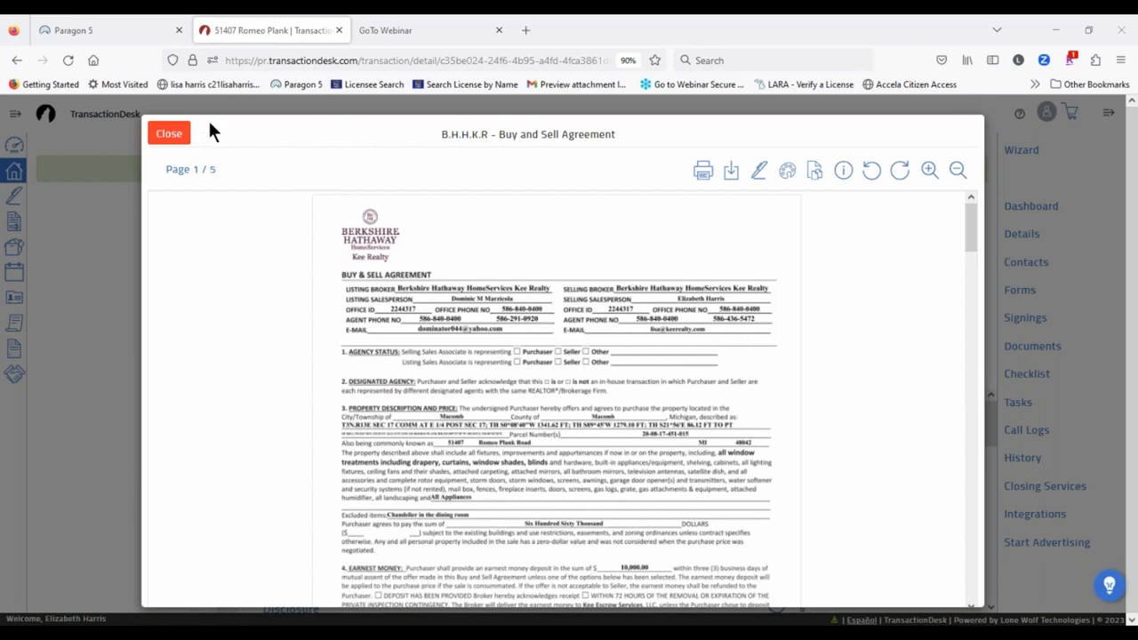
click(169, 133)
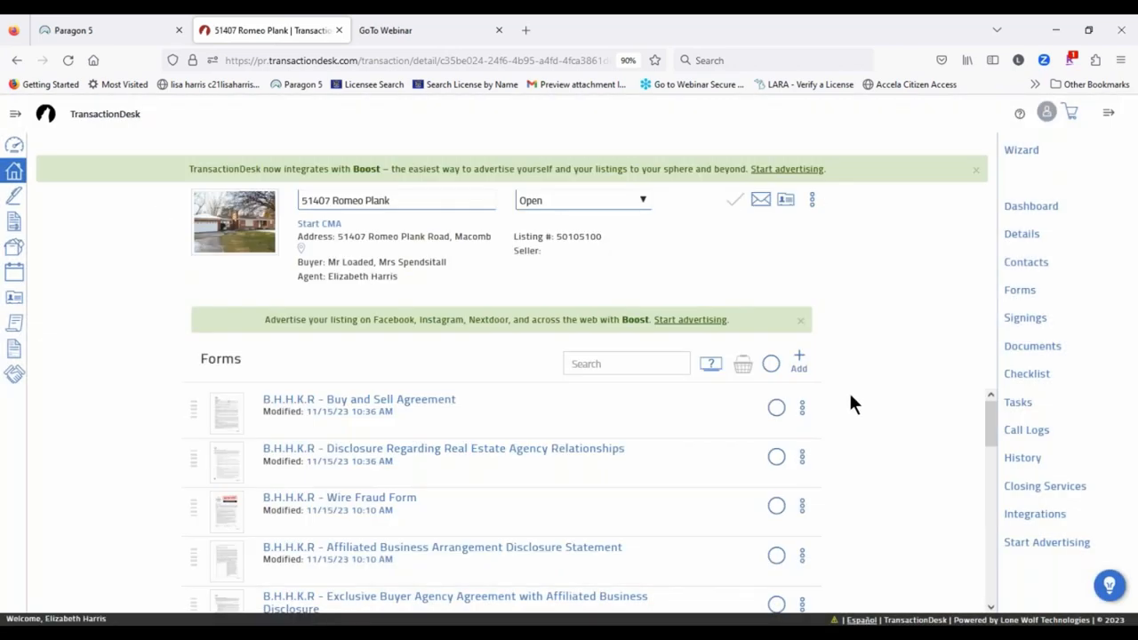
Step: Open Properties/Rename for the Buy and Sell Agreement to see its dates and library BHHSK005
click(803, 407)
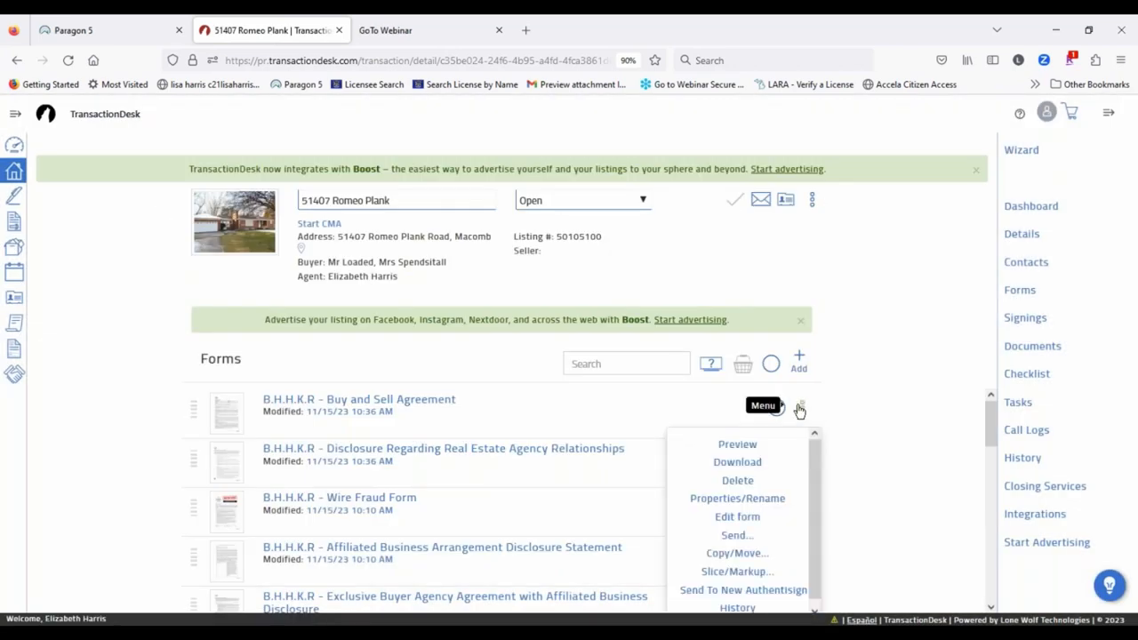
click(754, 506)
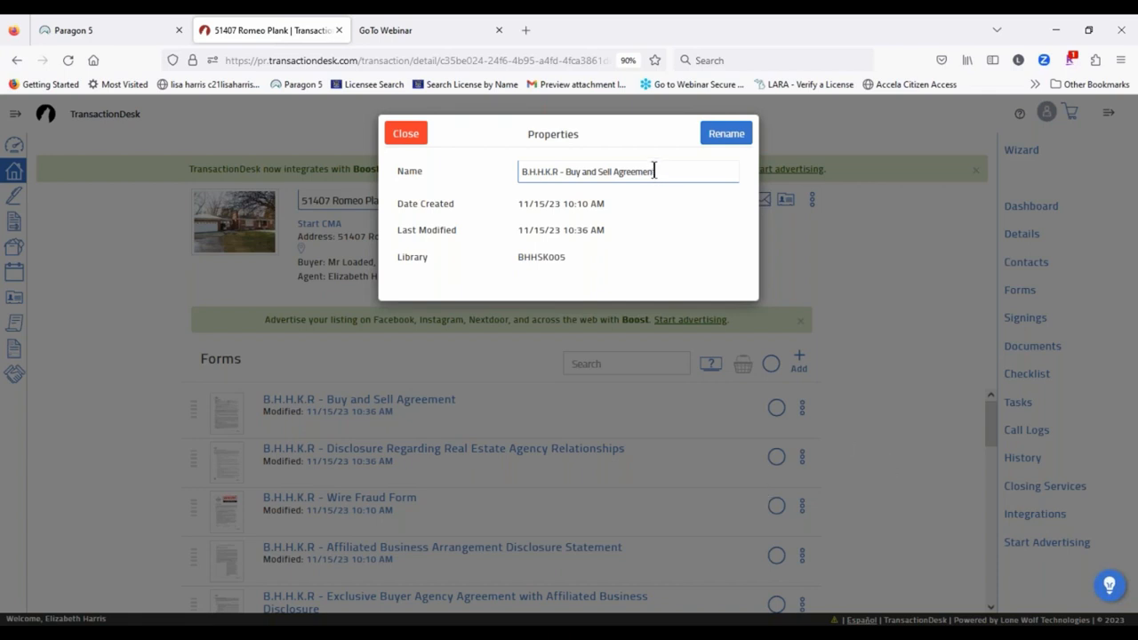
Step: Close the Buy and Sell Agreement's Properties with its name unchanged and reopen its actions menu
key(ctrl+a)
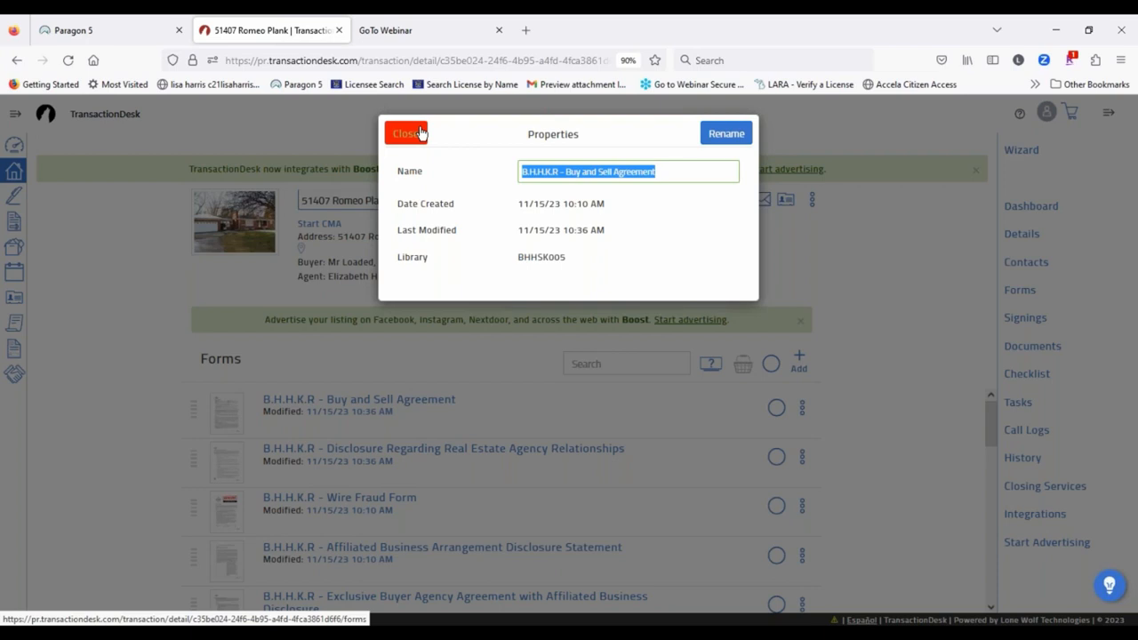
click(421, 133)
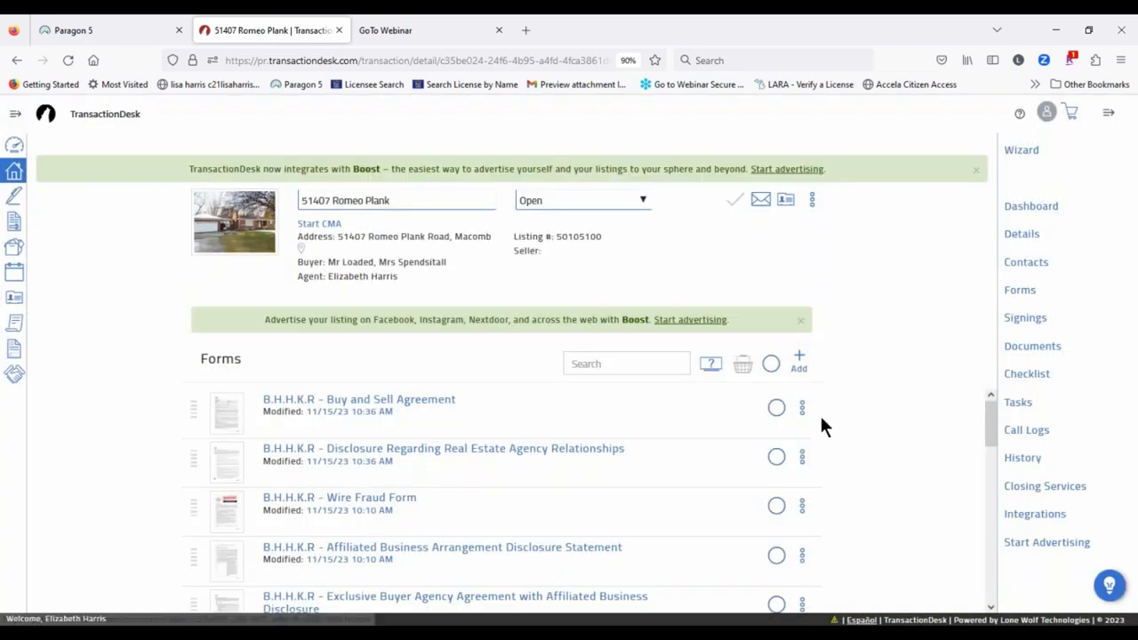
click(802, 407)
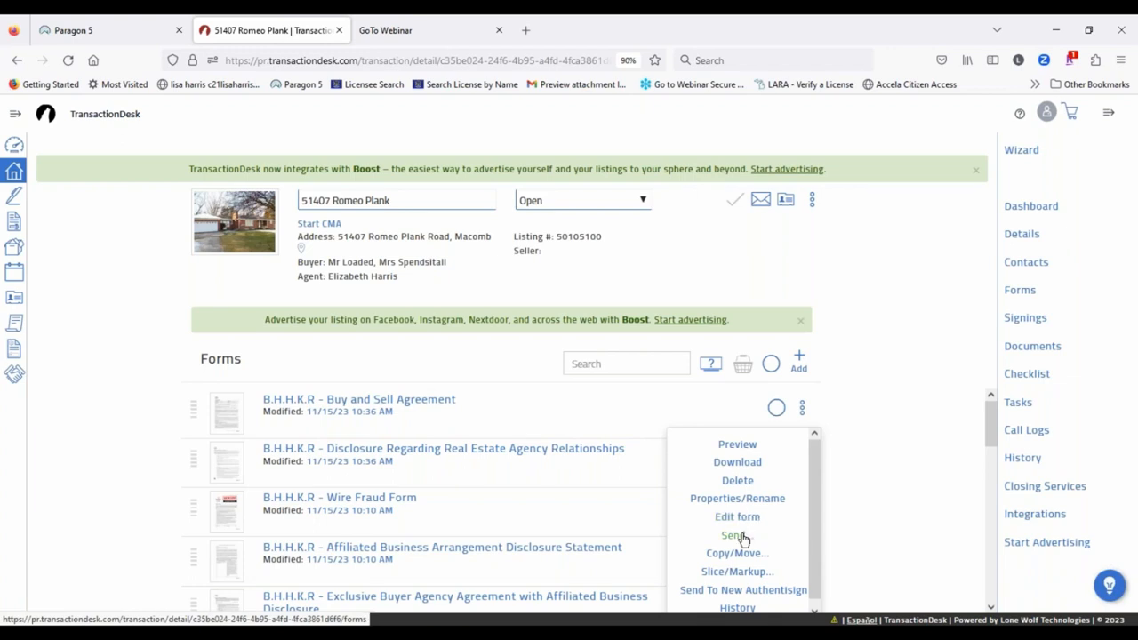
scroll(769, 478, down, 2)
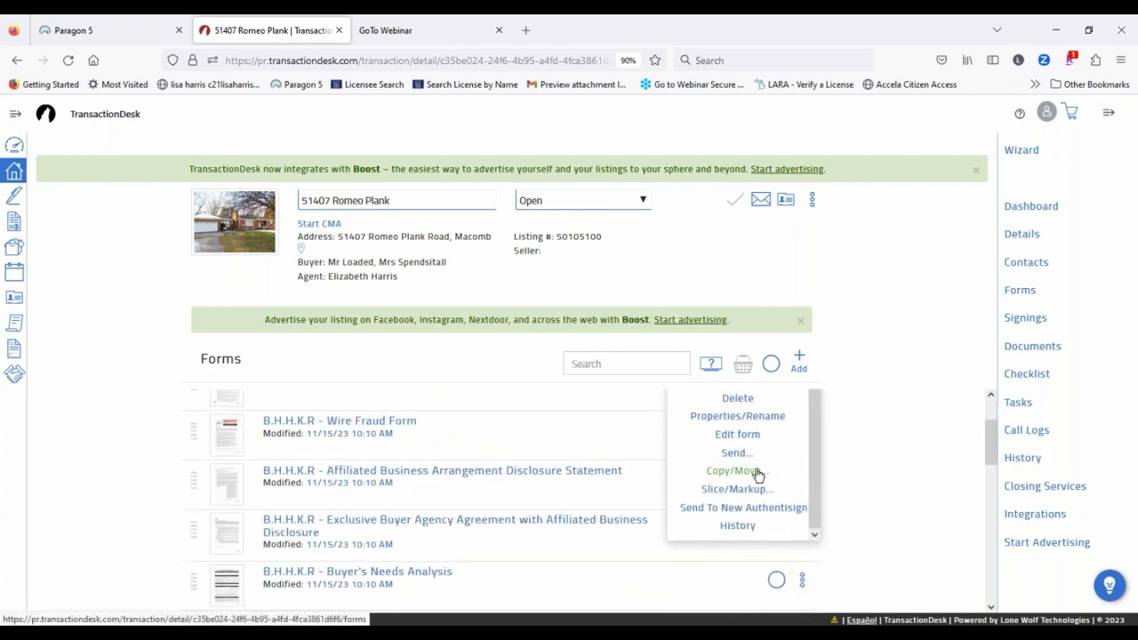
click(739, 528)
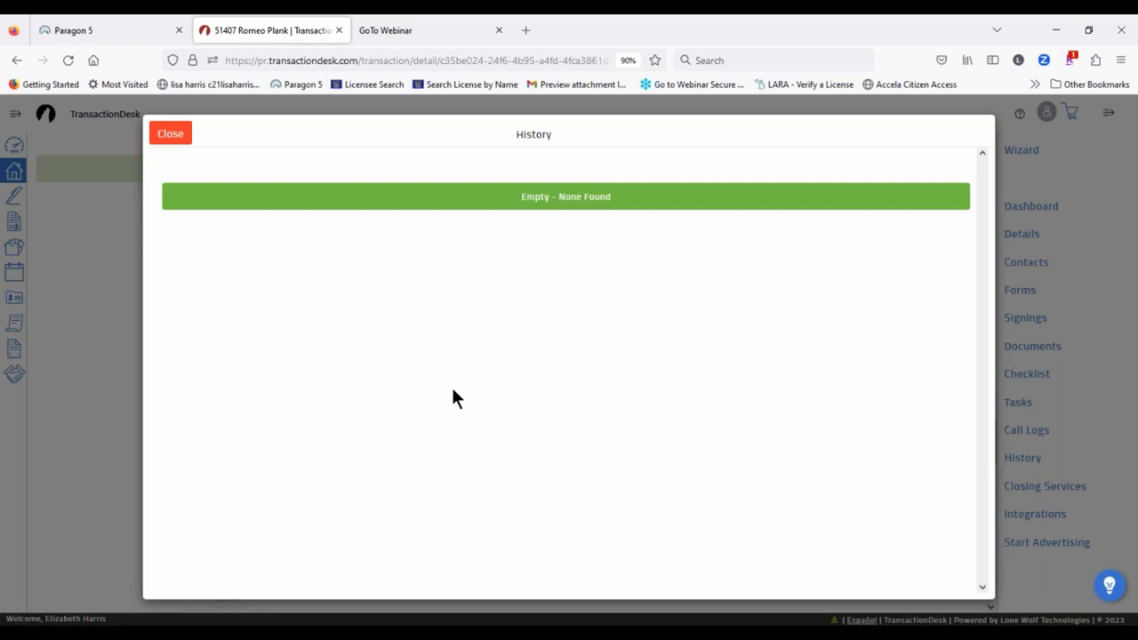
click(171, 134)
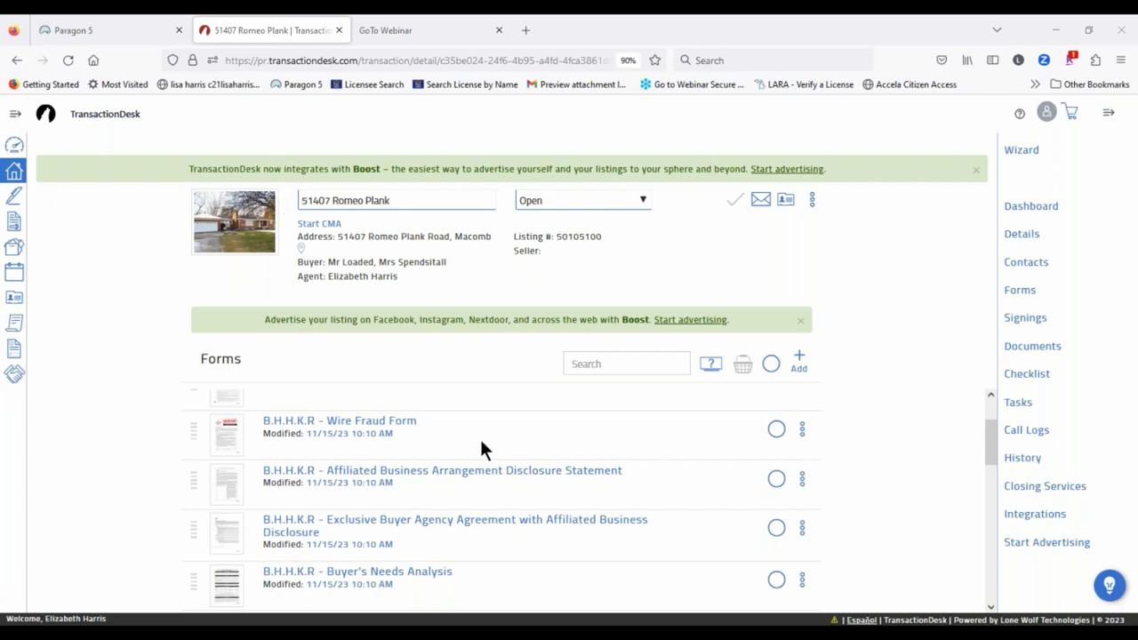
Step: Check the Buy and Sell Agreement, agency relationships disclosure and Wire Fraud Form
scroll(586, 408, down, 2)
scroll(761, 435, up, 4)
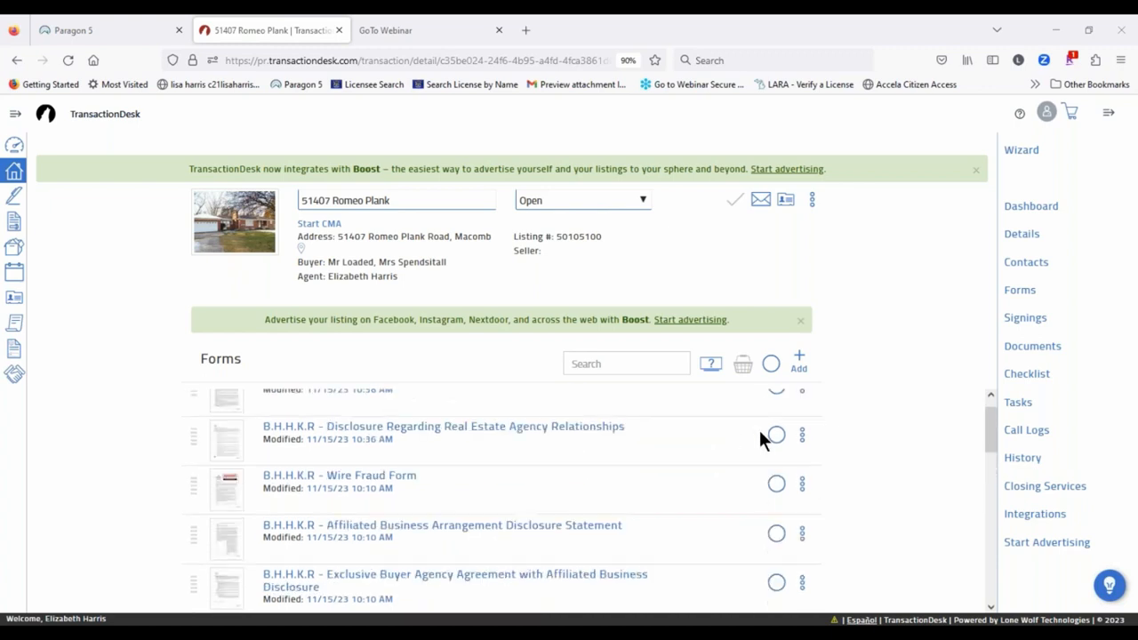
click(775, 408)
click(775, 456)
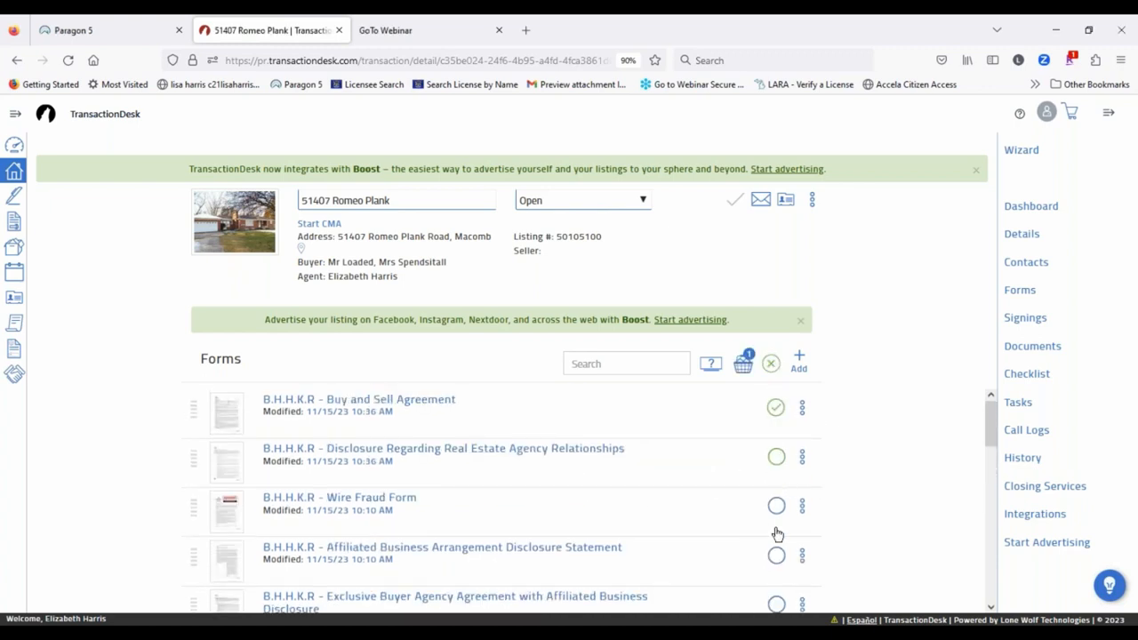
click(776, 507)
Step: Review the three selected forms, close the list, and clear all three selections
click(743, 366)
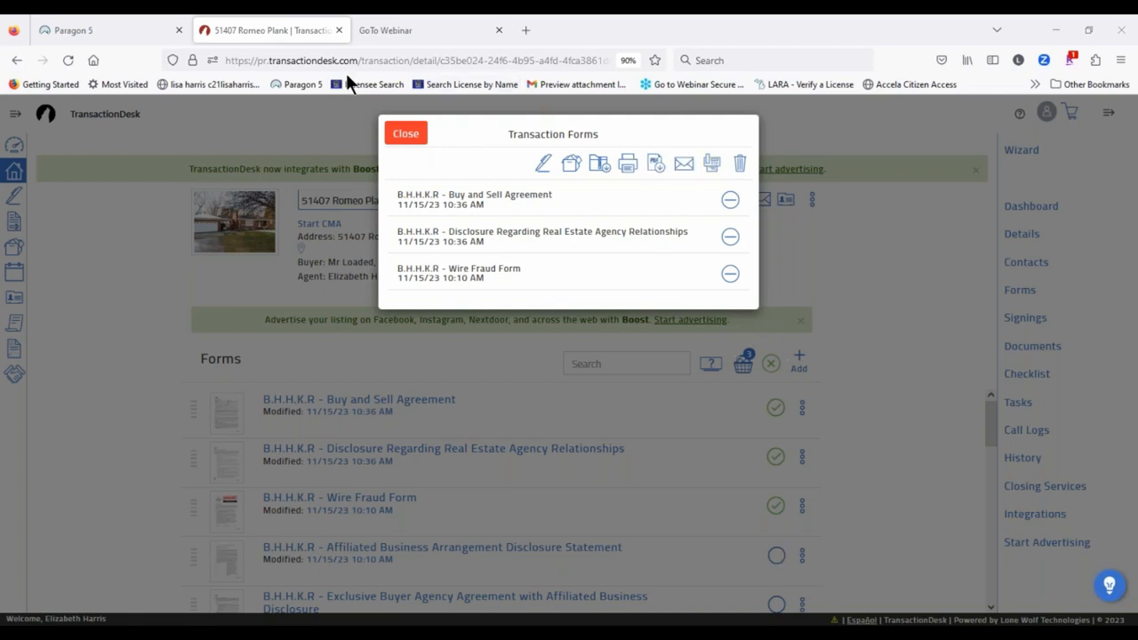
click(405, 135)
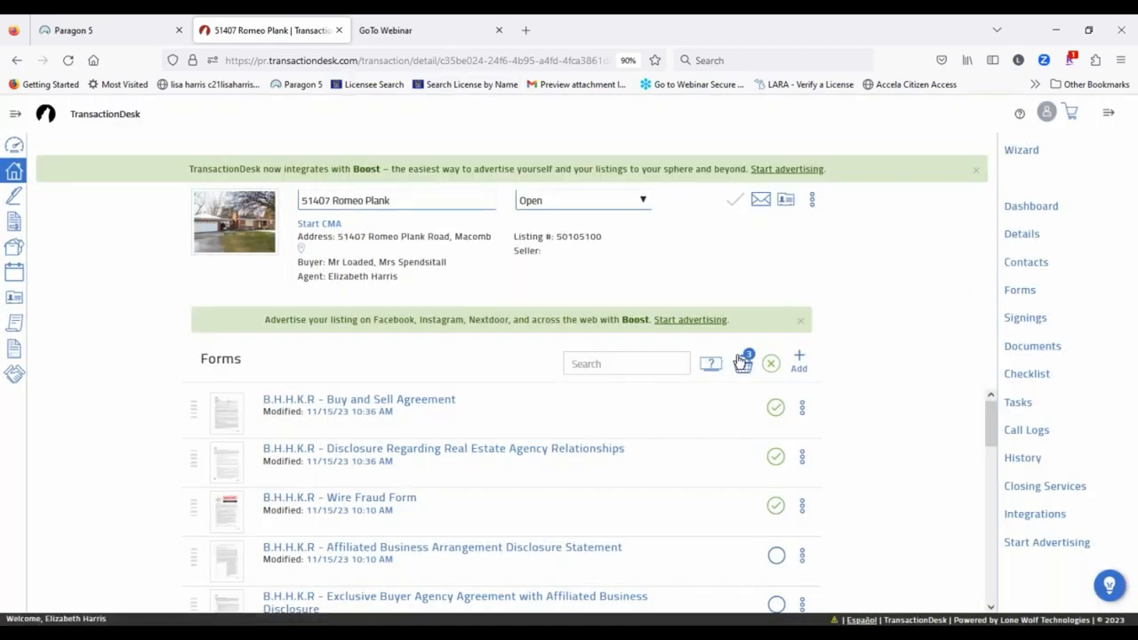
click(770, 363)
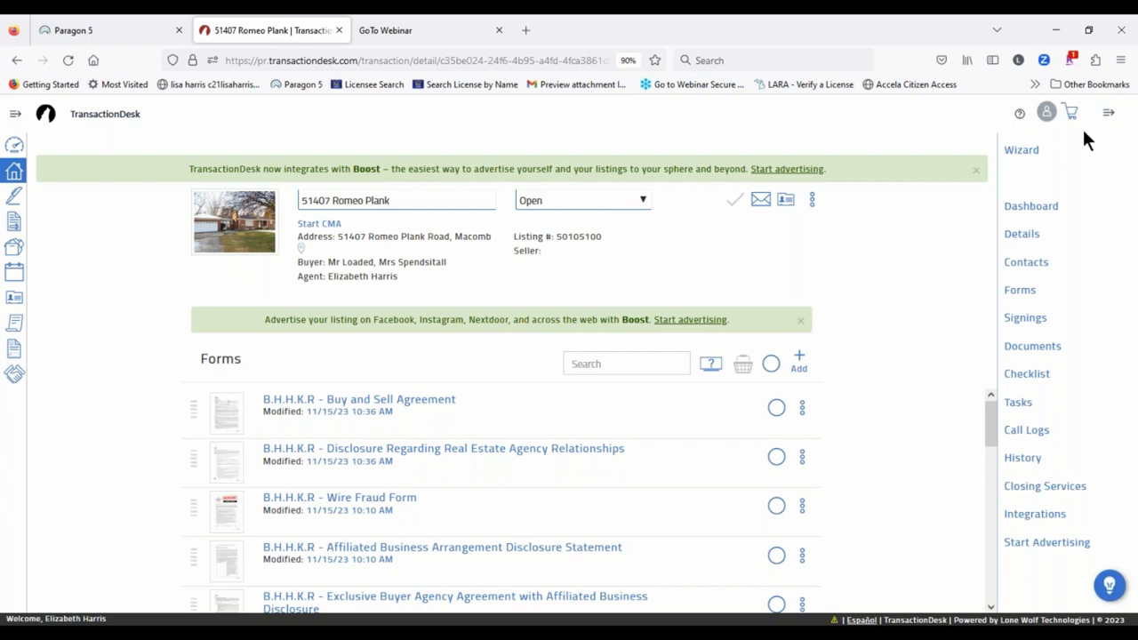
click(1044, 350)
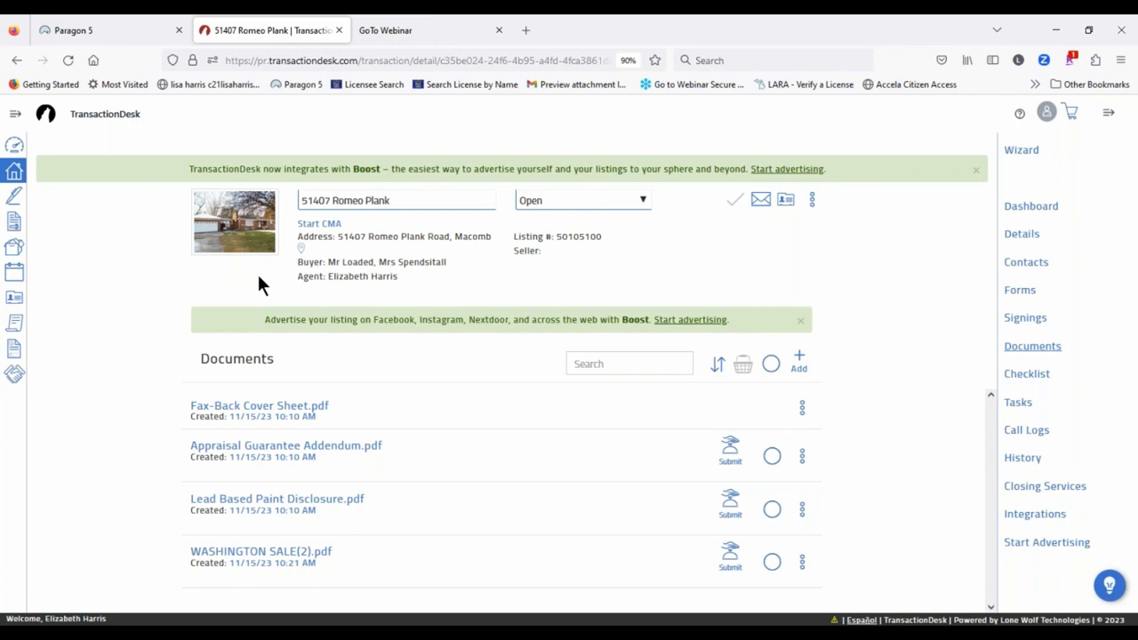
click(802, 408)
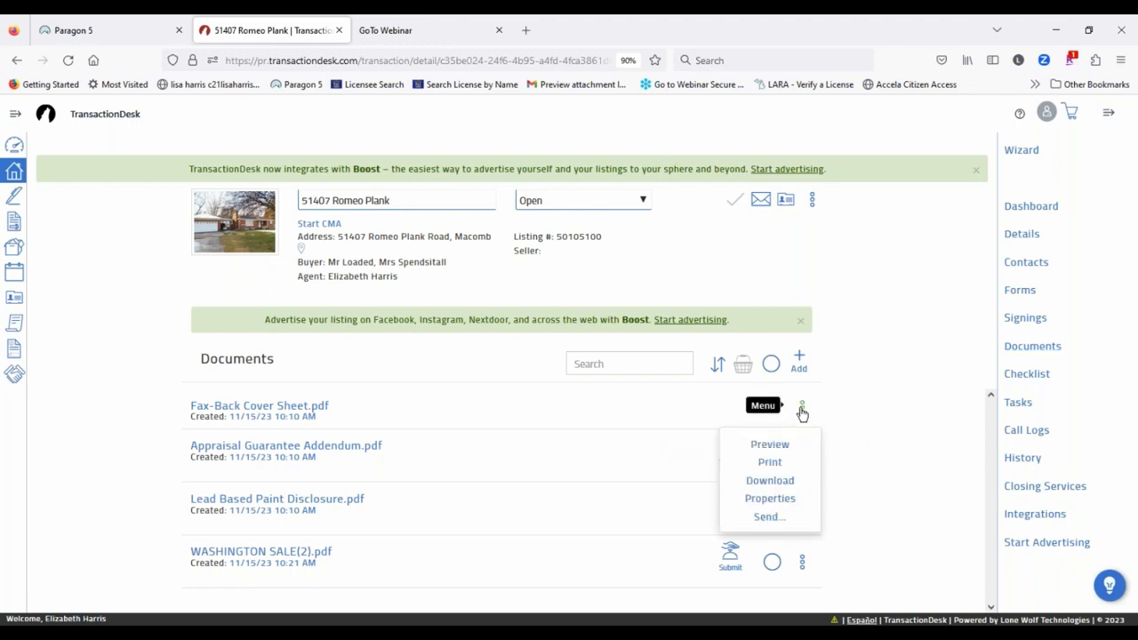
click(802, 456)
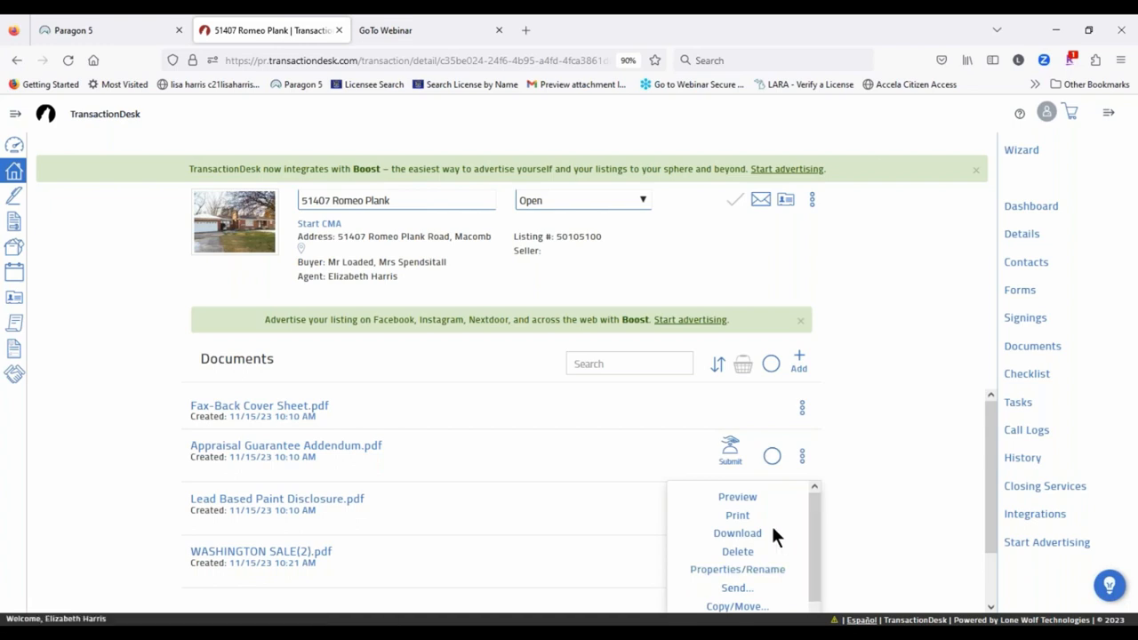
scroll(771, 526, down, 2)
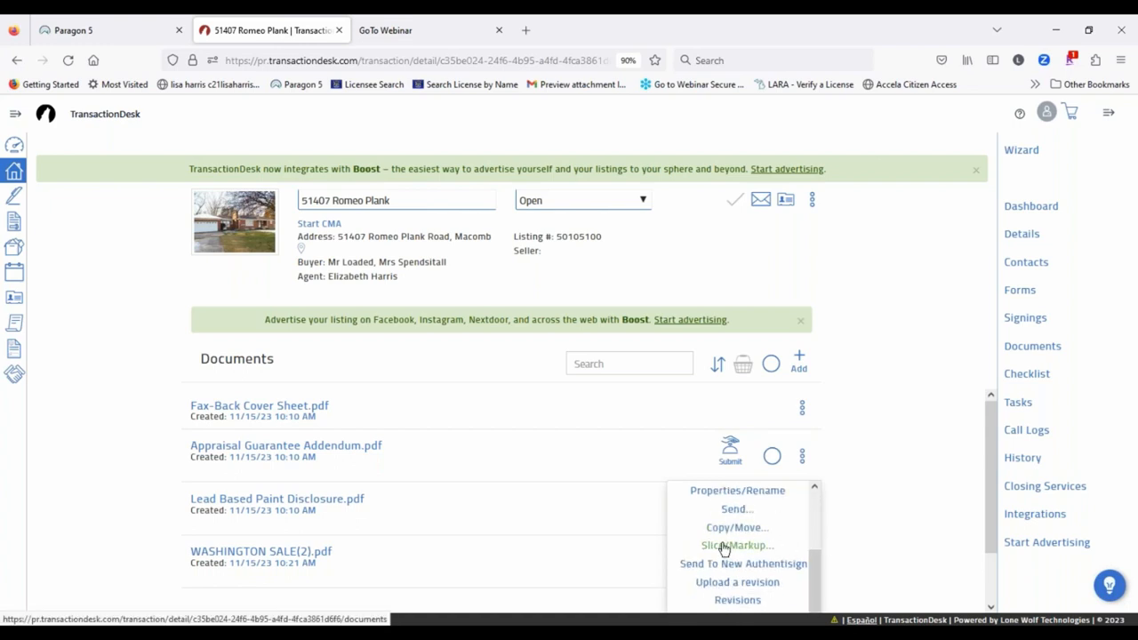
scroll(762, 511, down, 1)
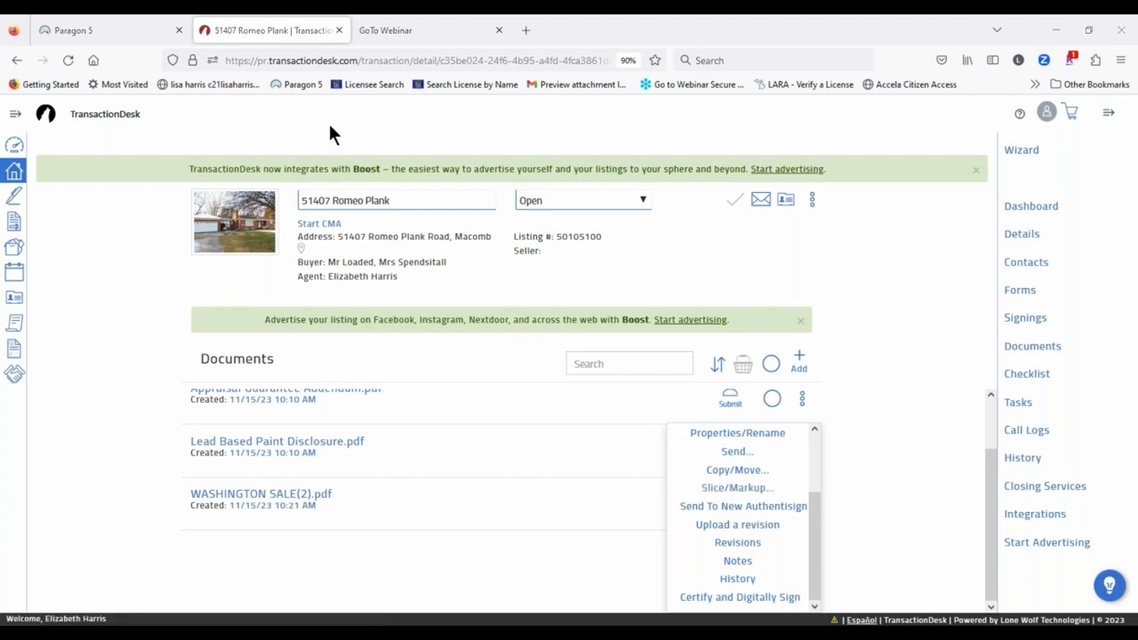
scroll(434, 456, up, 1)
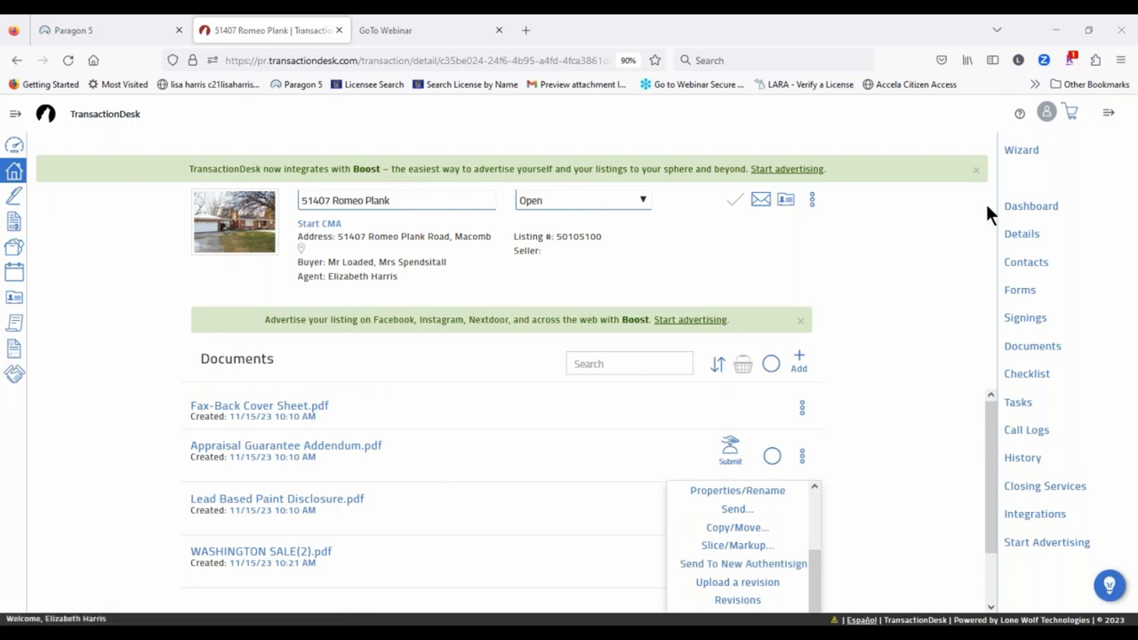
click(1022, 293)
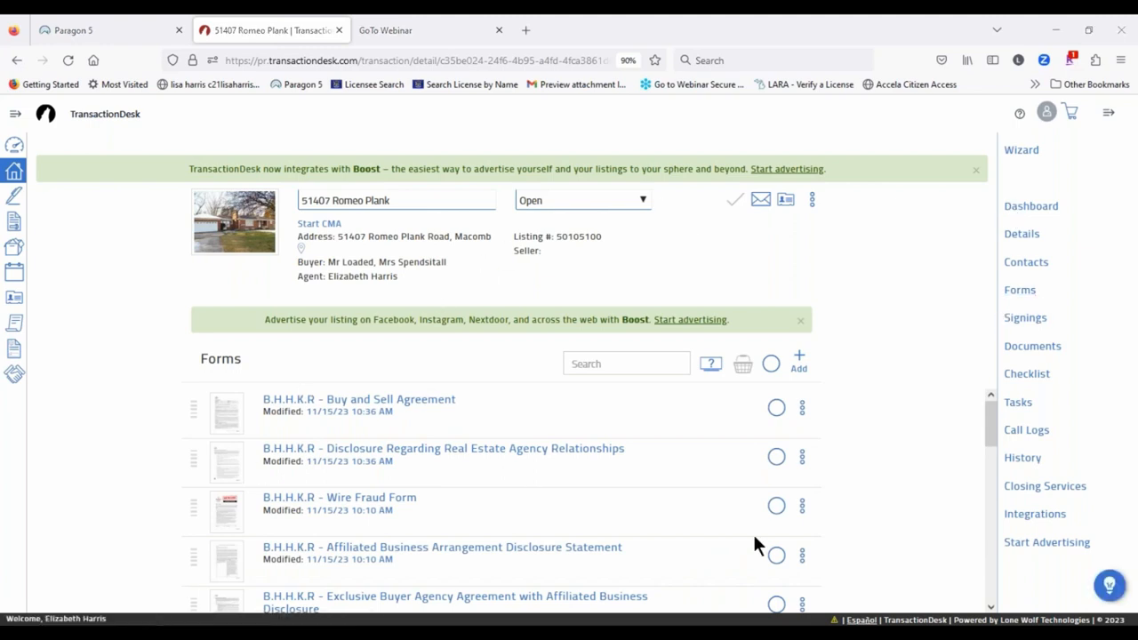
Step: Slice the Buy and Sell Agreement in DocBox, deleting pages 5, 4, 3 and 2
click(804, 410)
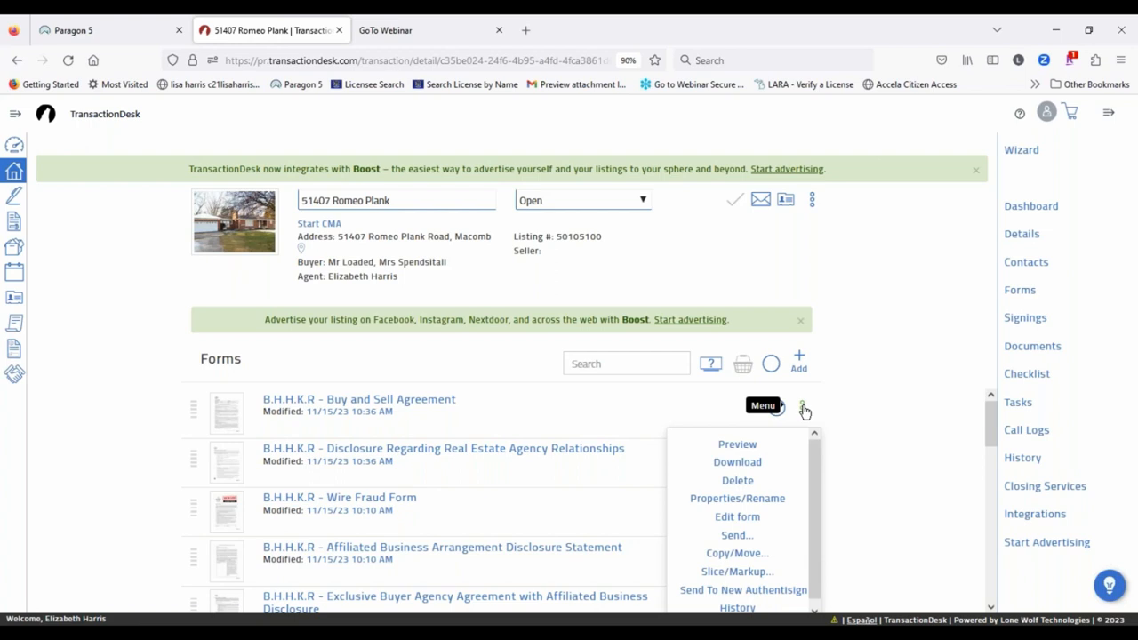
click(735, 572)
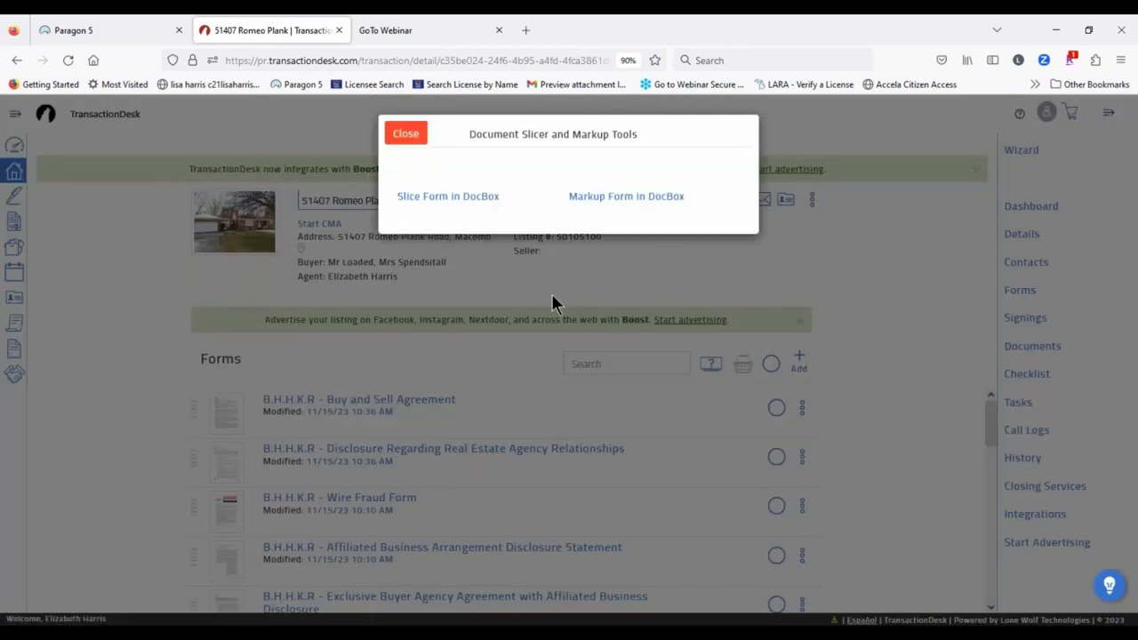
click(487, 199)
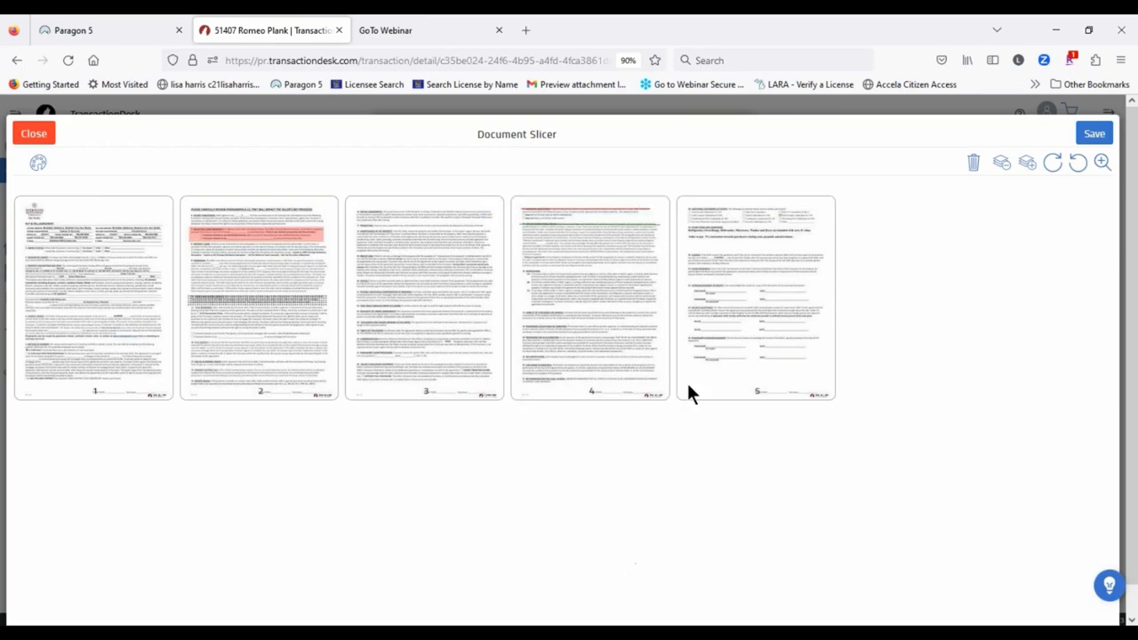
click(754, 257)
click(578, 351)
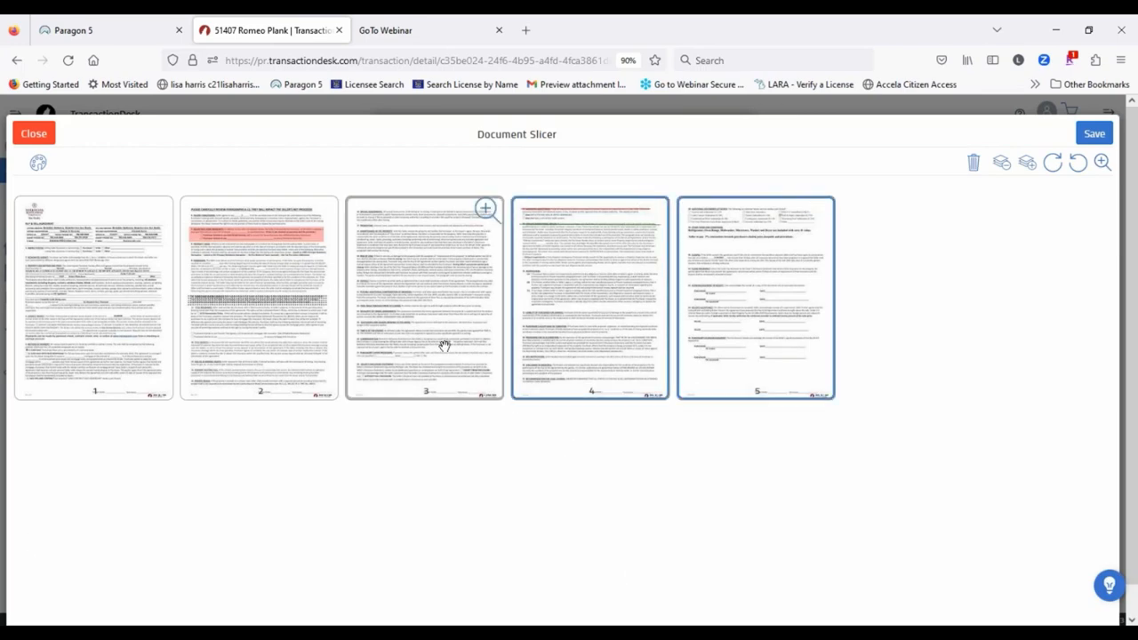
click(436, 280)
click(266, 306)
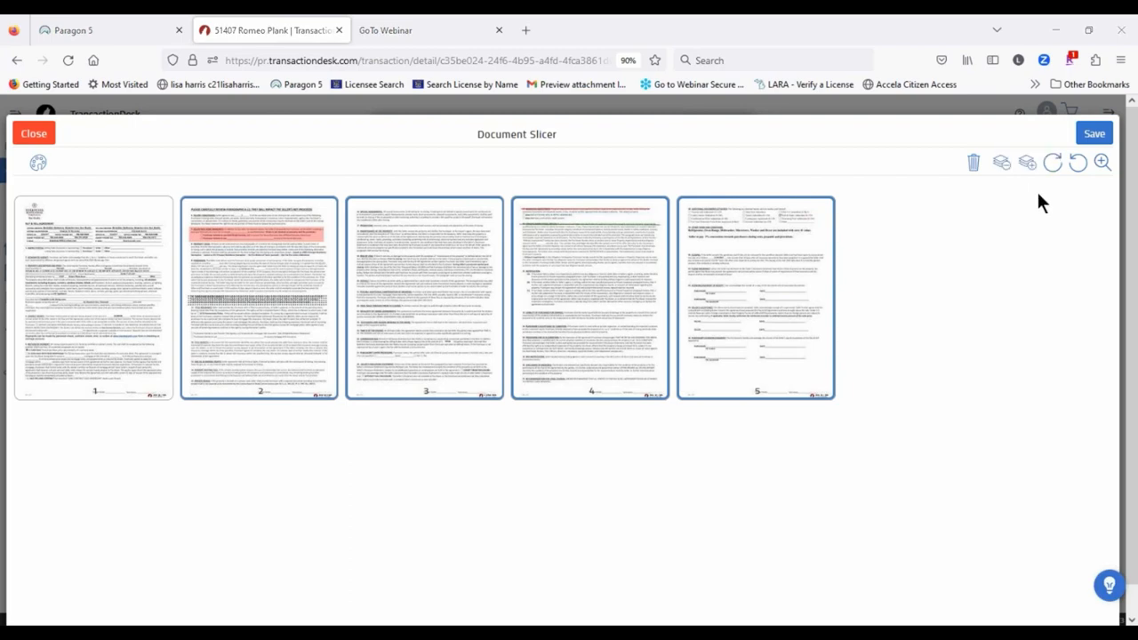
click(973, 169)
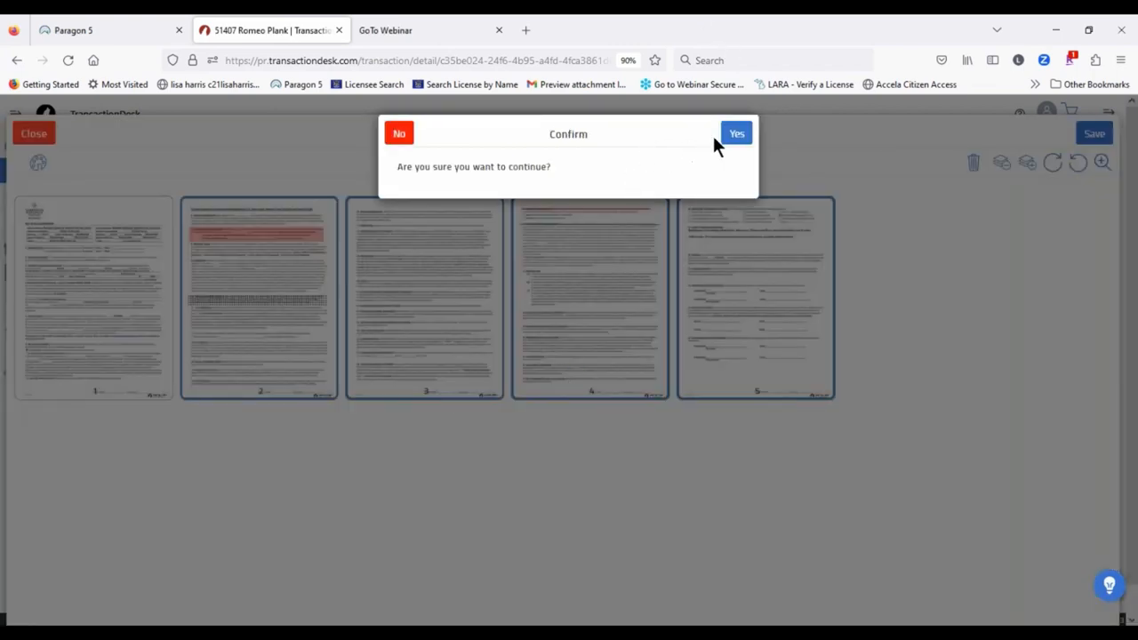
click(735, 135)
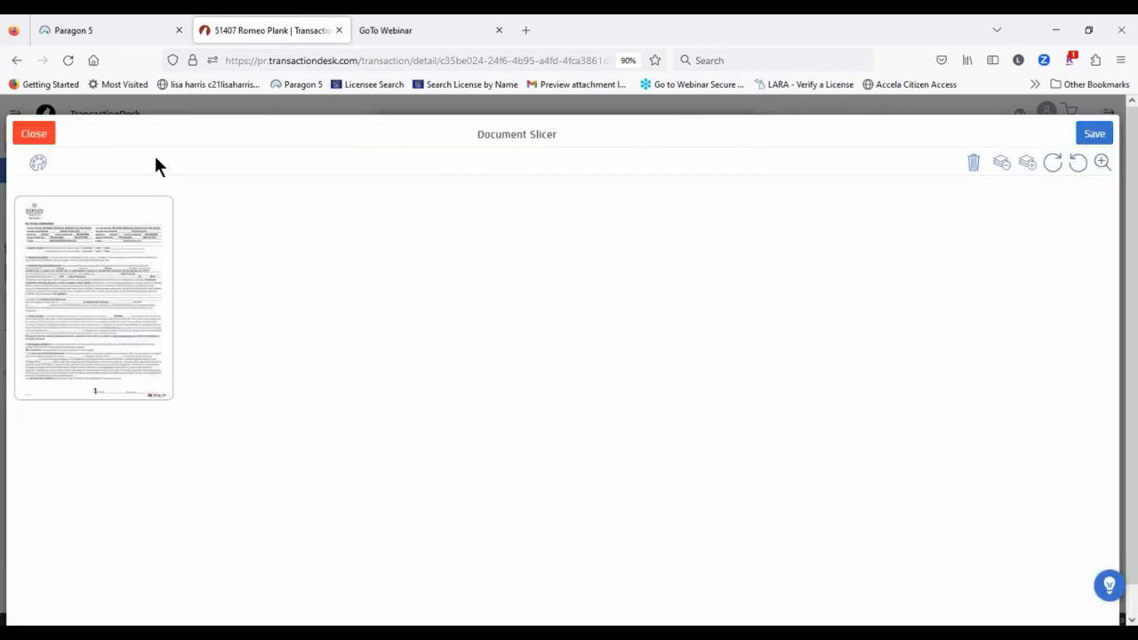
Step: Save the one-page slice as a new document named 'PA revised Page 1'
click(1093, 134)
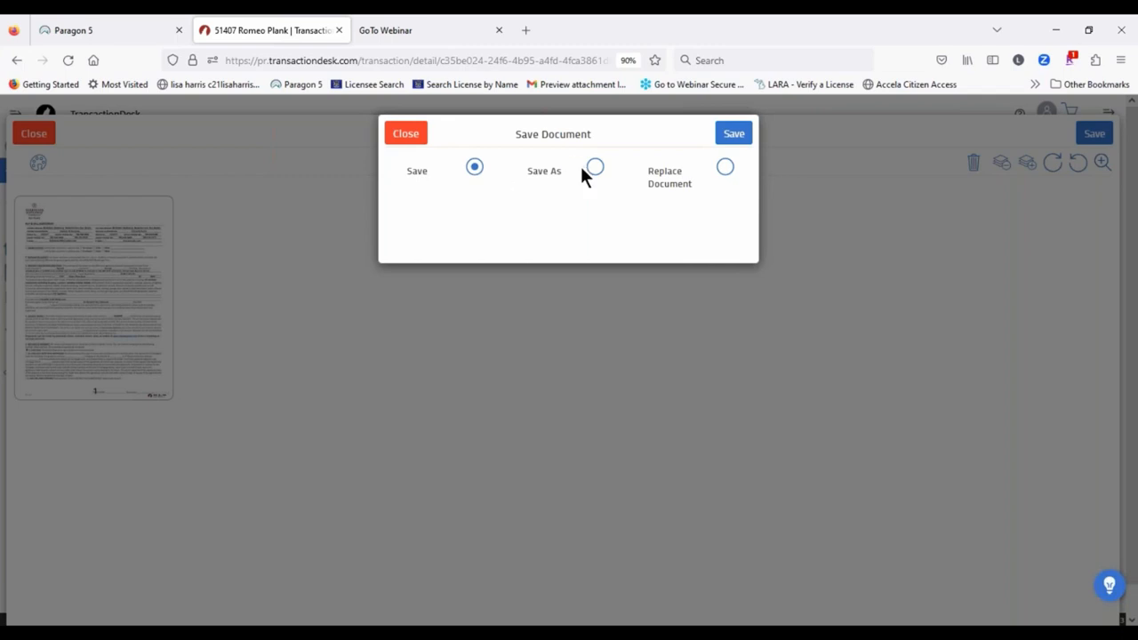
click(594, 168)
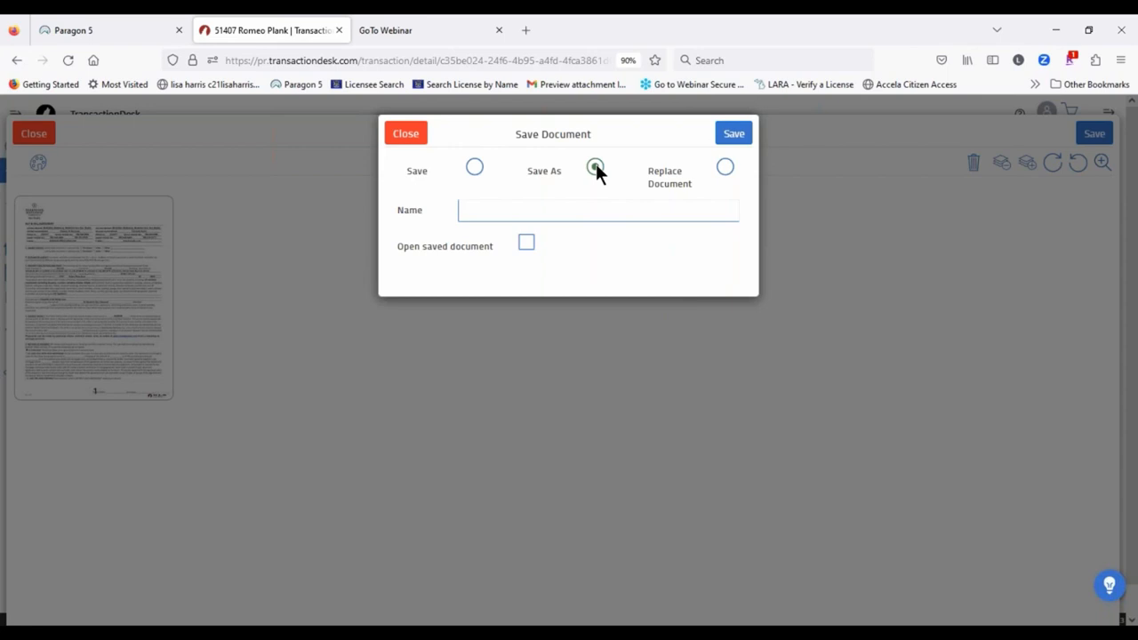
click(481, 210)
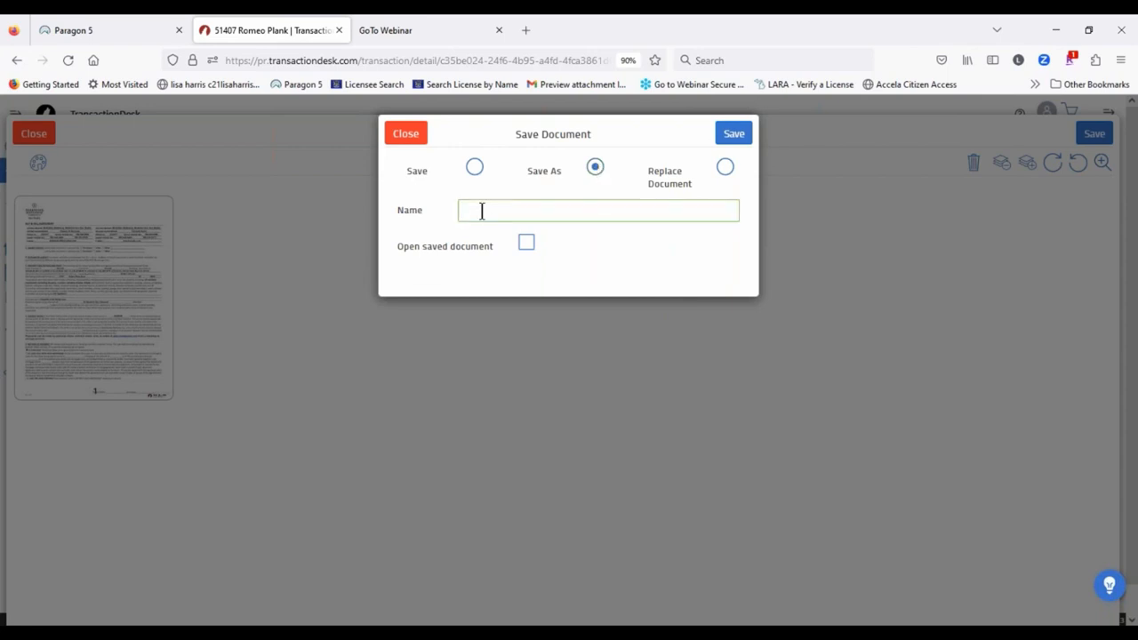
text(PA re)
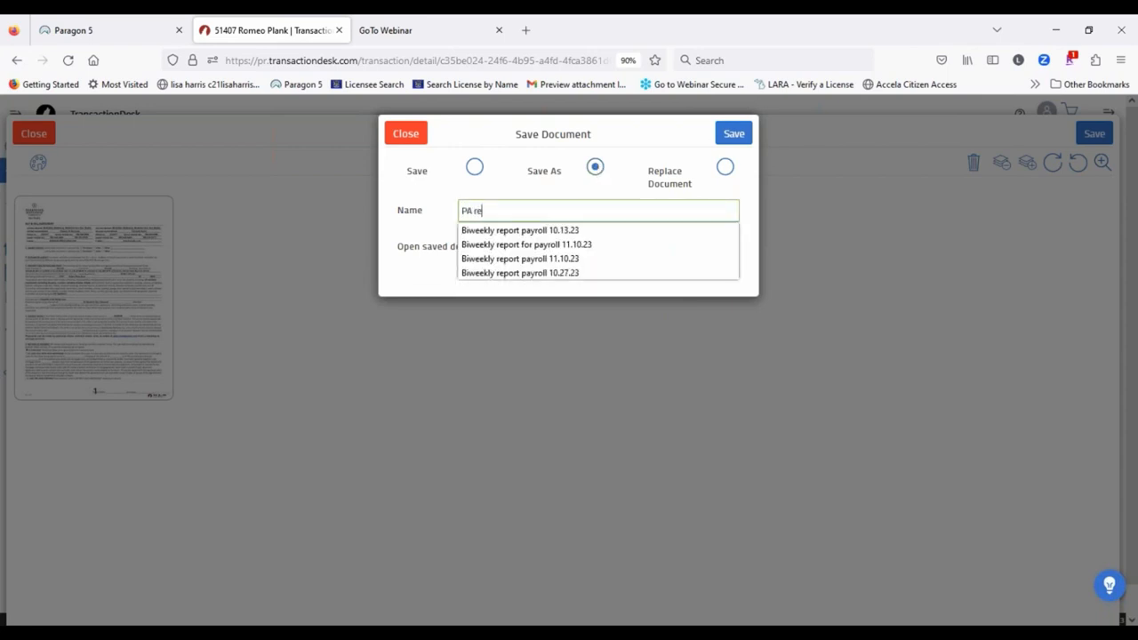
text(vised Page)
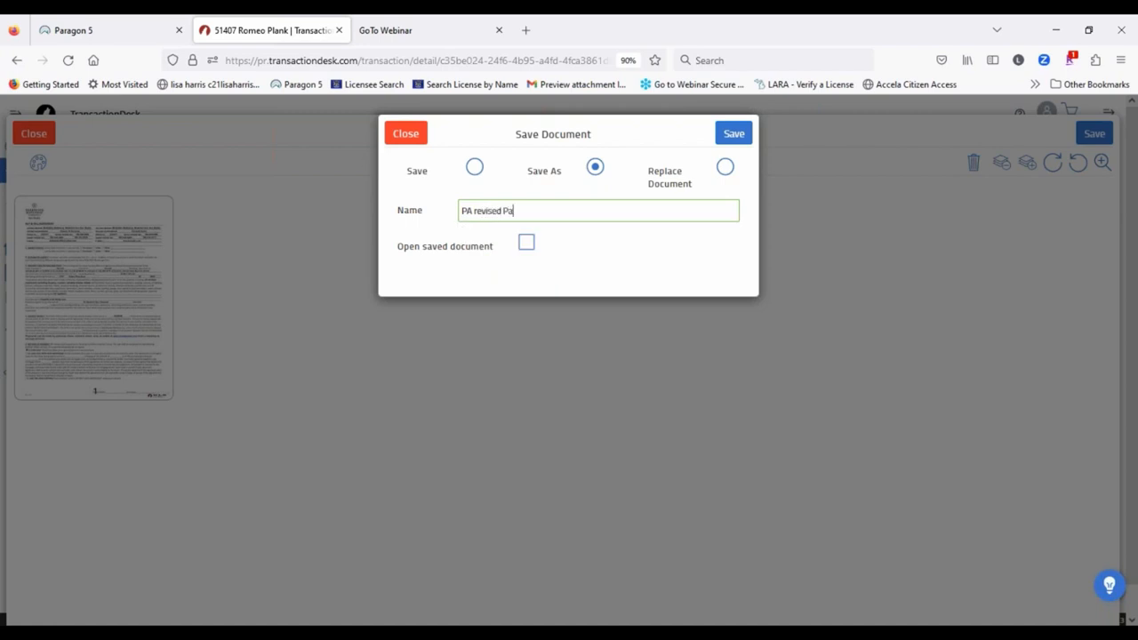
text( 1)
click(727, 138)
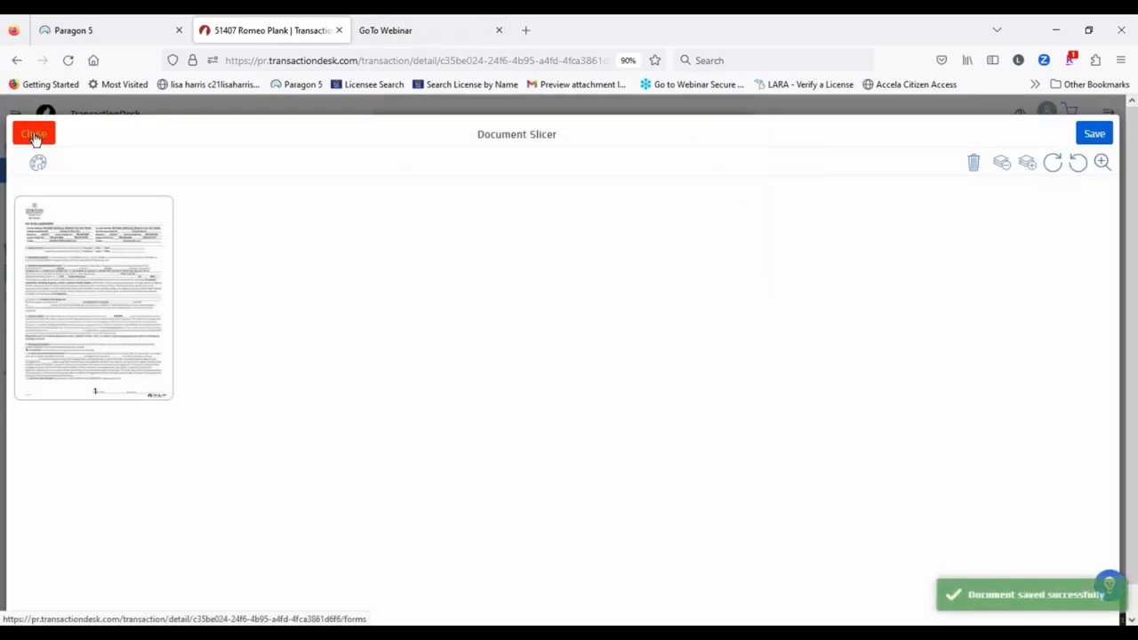
Step: Leave the document slicer, answer the save prompt, and go to the Documents list
click(35, 135)
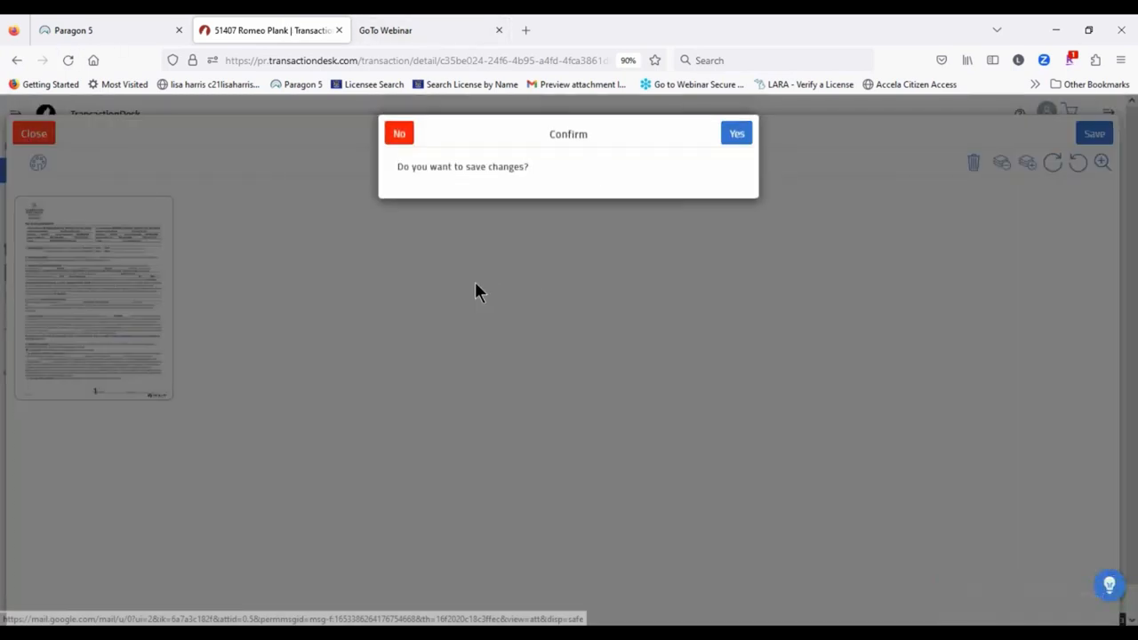
click(401, 134)
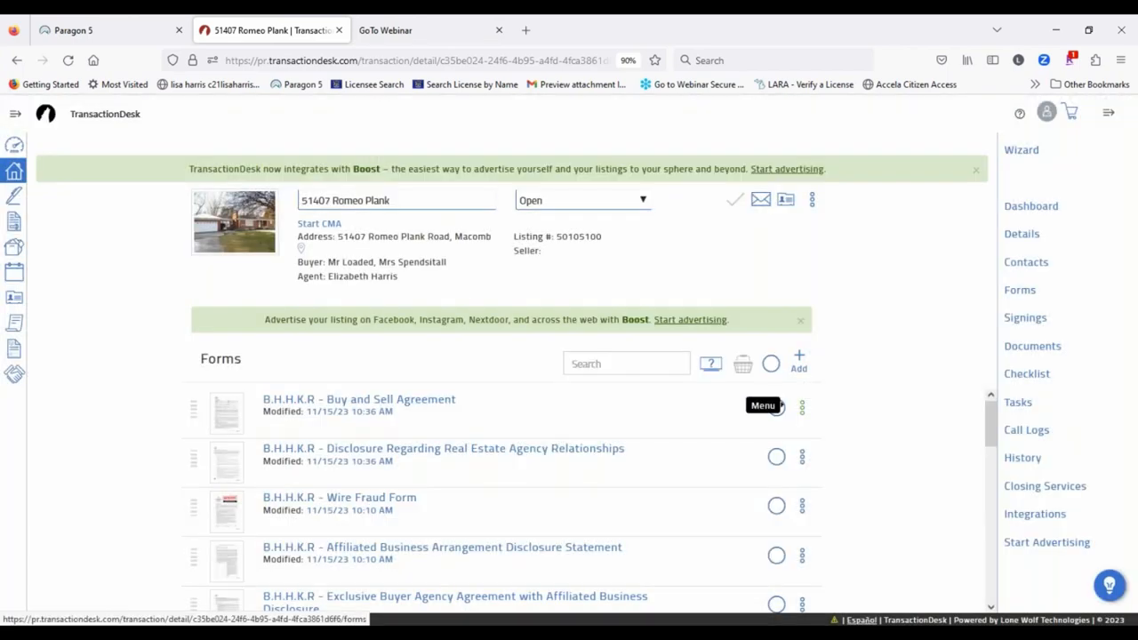
click(1040, 348)
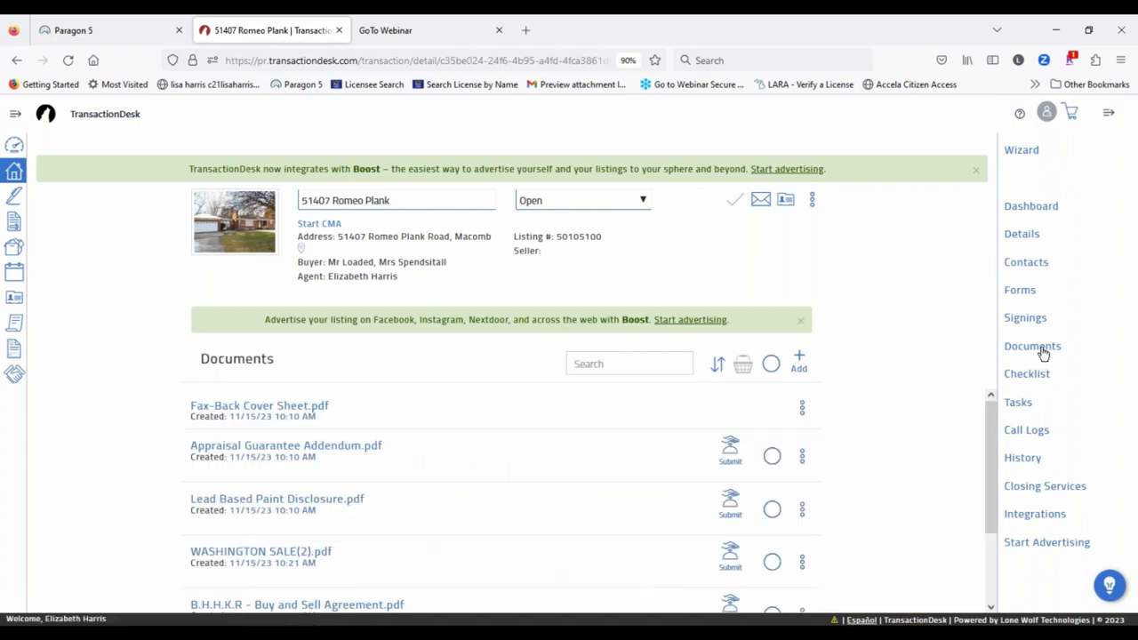
scroll(524, 462, down, 2)
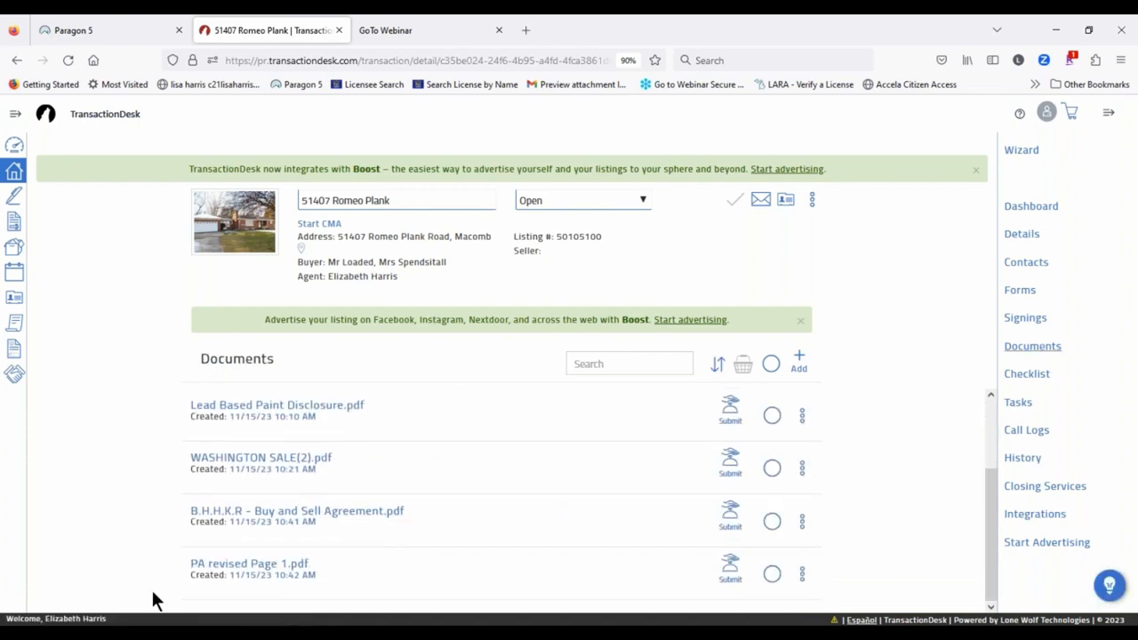
Step: Preview PA revised Page 1.pdf, close it, and return via Documents to the Checklist
click(240, 566)
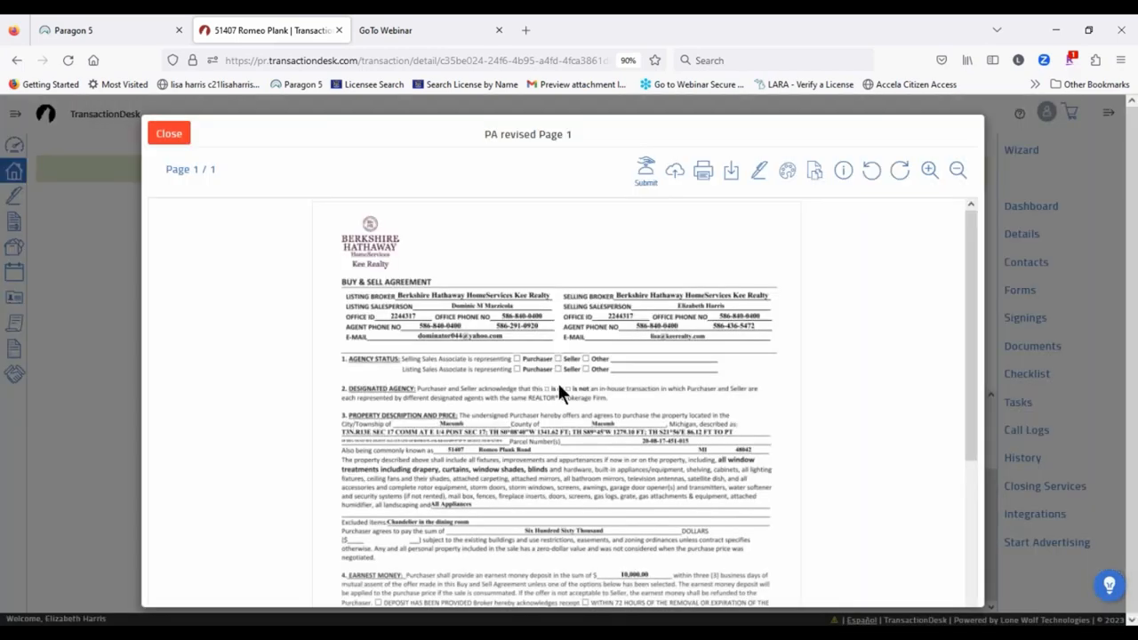
scroll(676, 404, down, 4)
scroll(699, 446, up, 4)
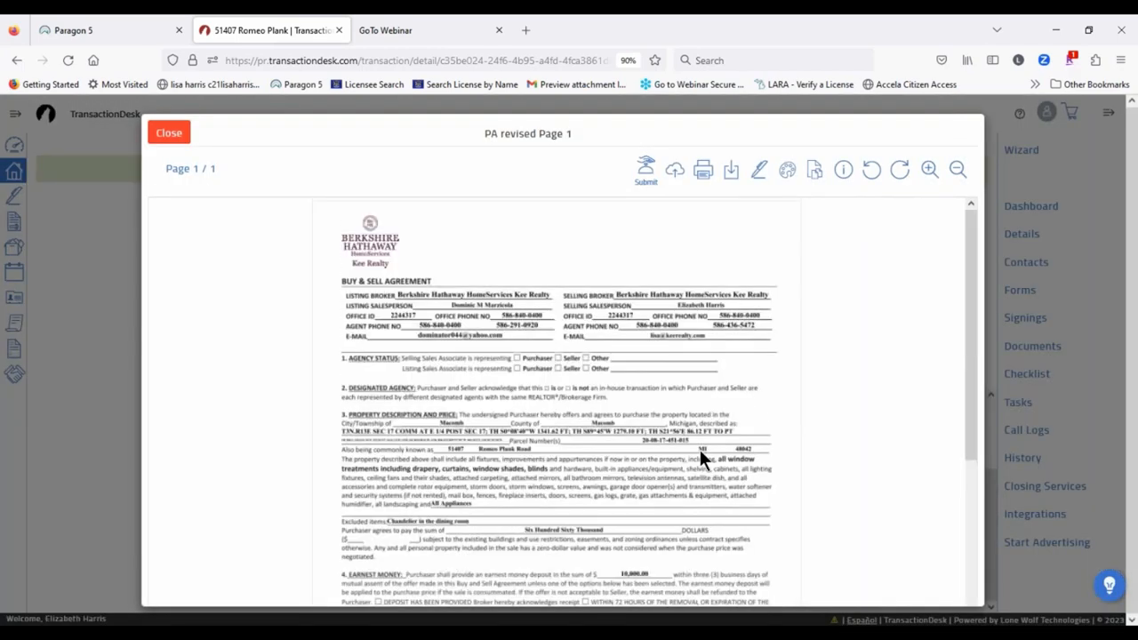
scroll(700, 449, down, 5)
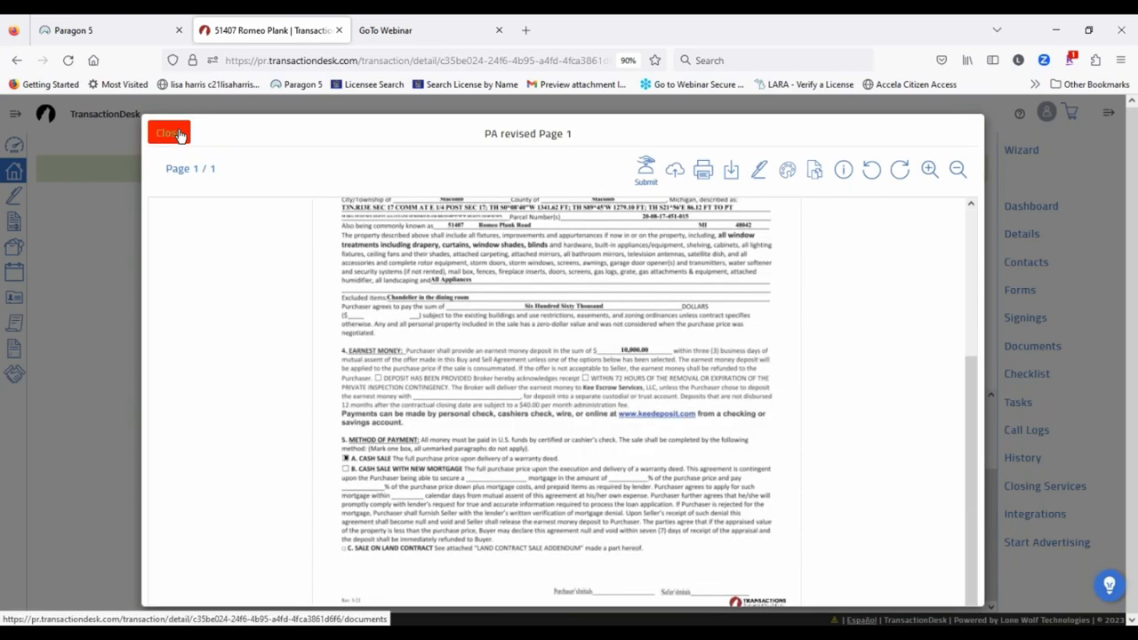
click(168, 133)
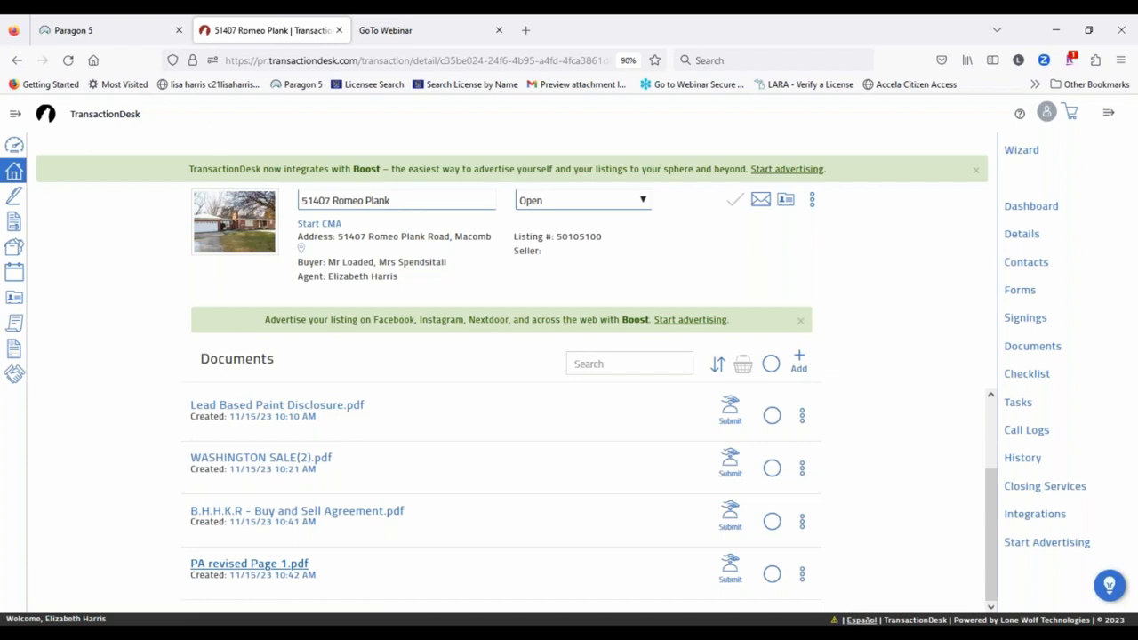
click(1031, 346)
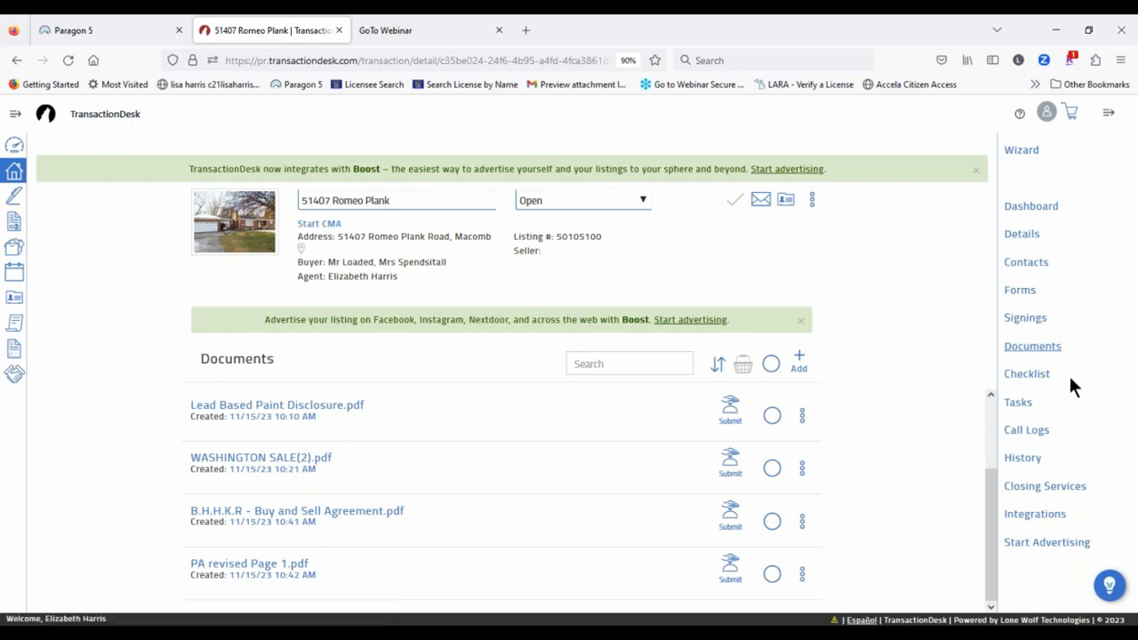
click(1036, 378)
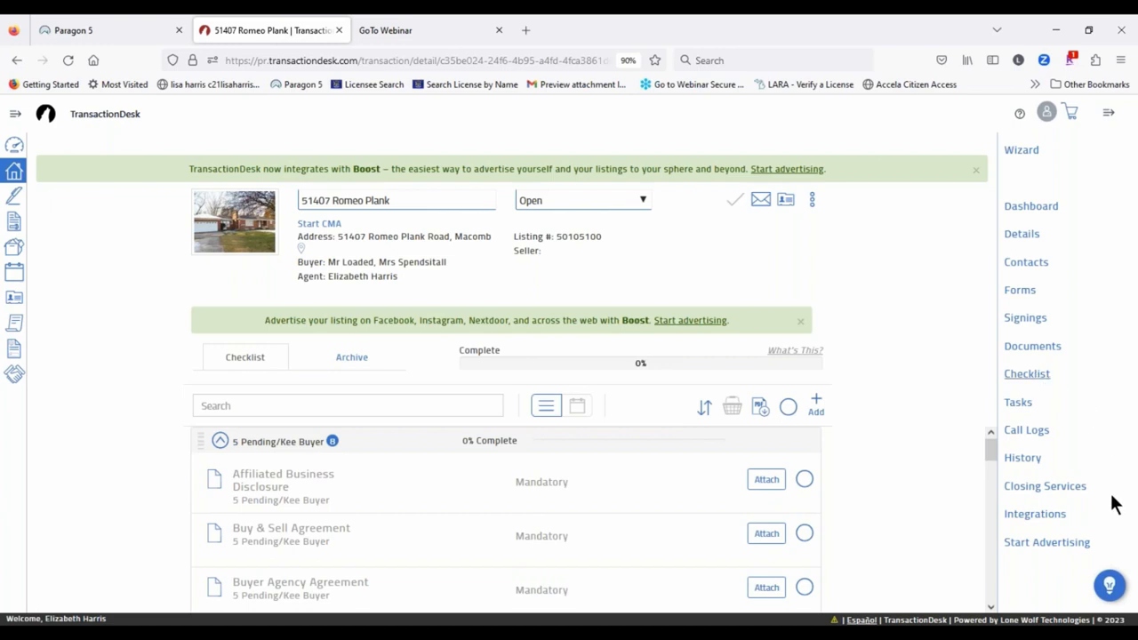
Step: Scroll through the five pending checklist items down to Wire Fraud Warning, then open Tasks
scroll(320, 488, down, 5)
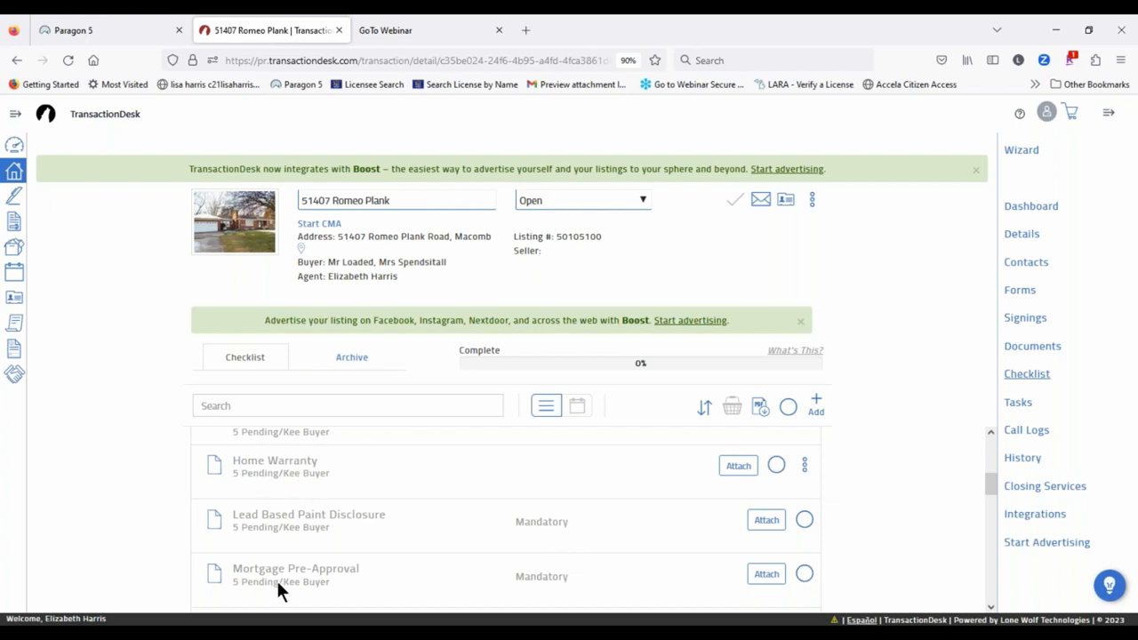
scroll(277, 588, down, 5)
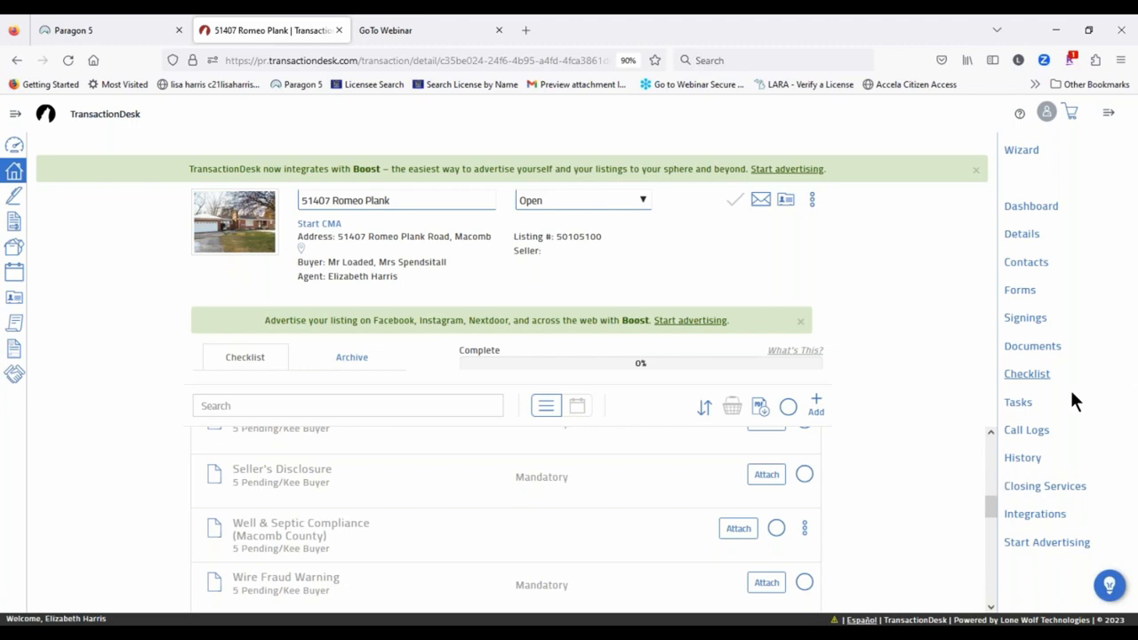
click(1018, 403)
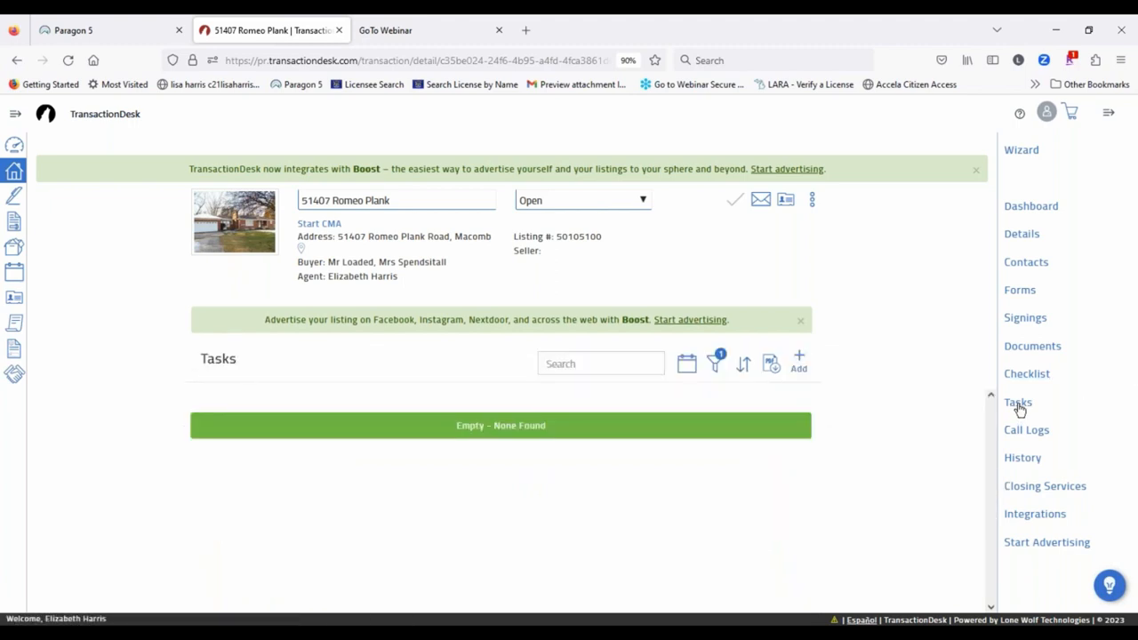
Step: Open a new task form, look through its fields, and close it without creating a task
click(799, 362)
click(504, 196)
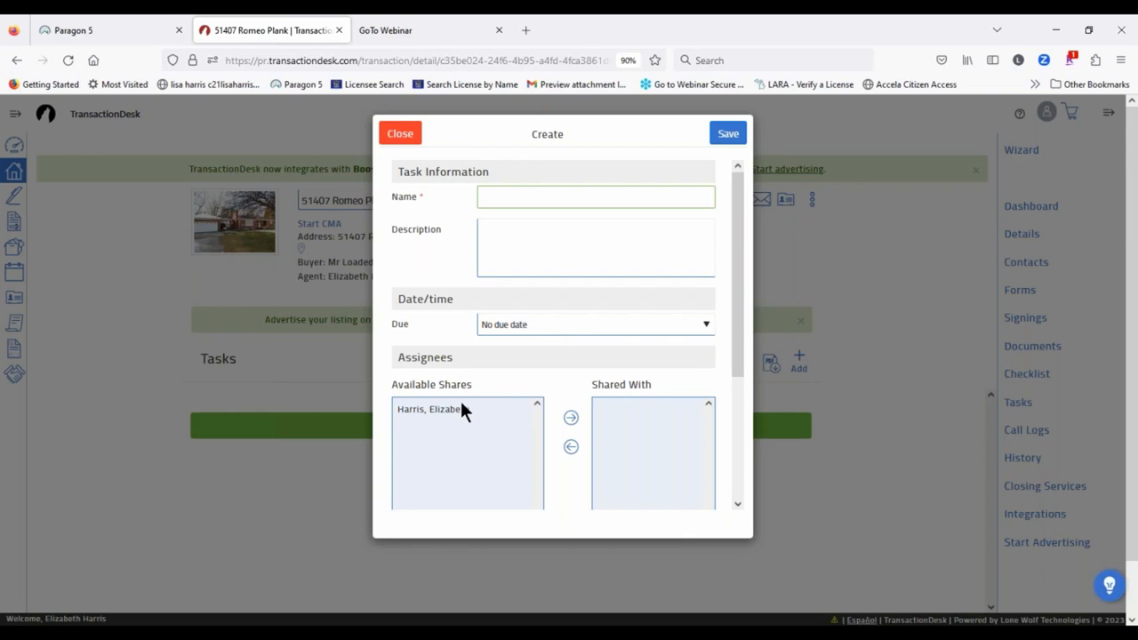
scroll(622, 320, down, 3)
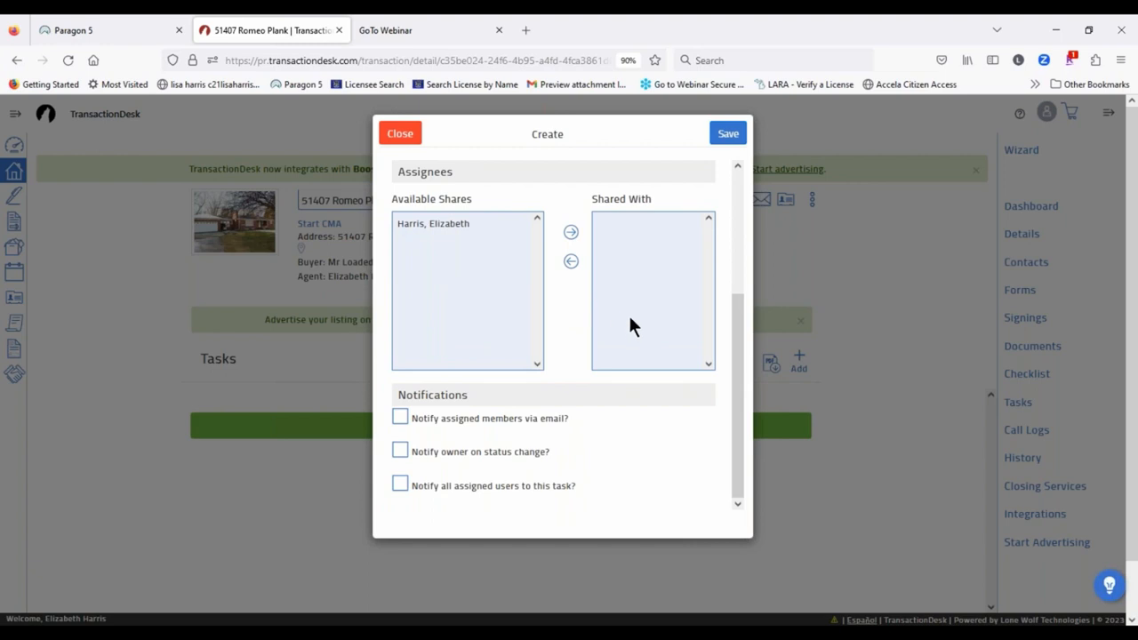
scroll(619, 325, down, 1)
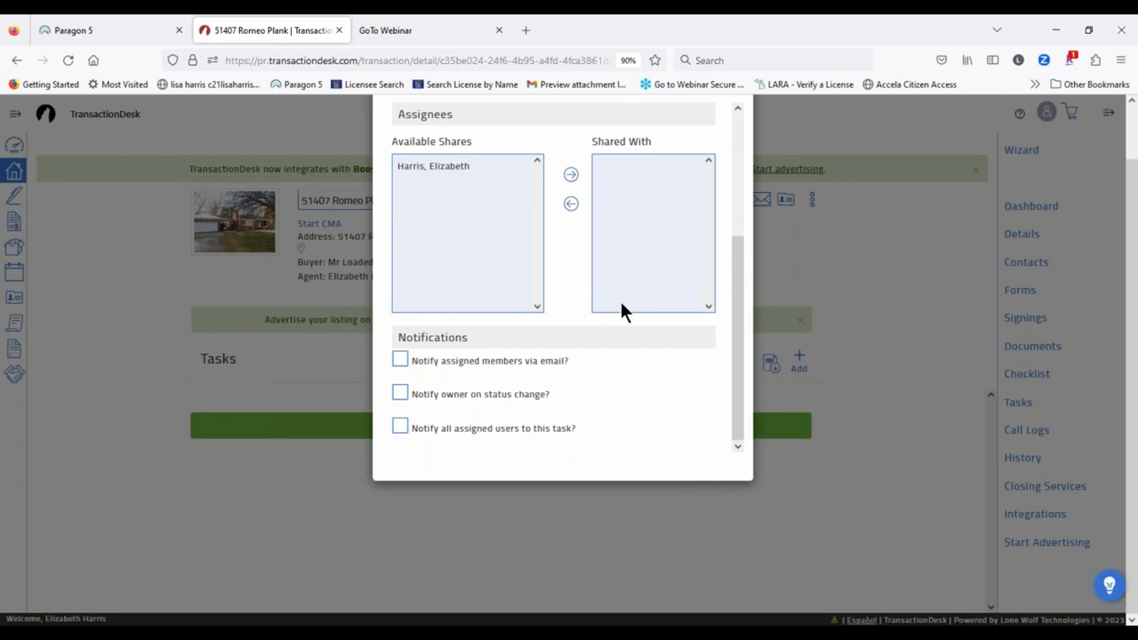
scroll(531, 260, up, 3)
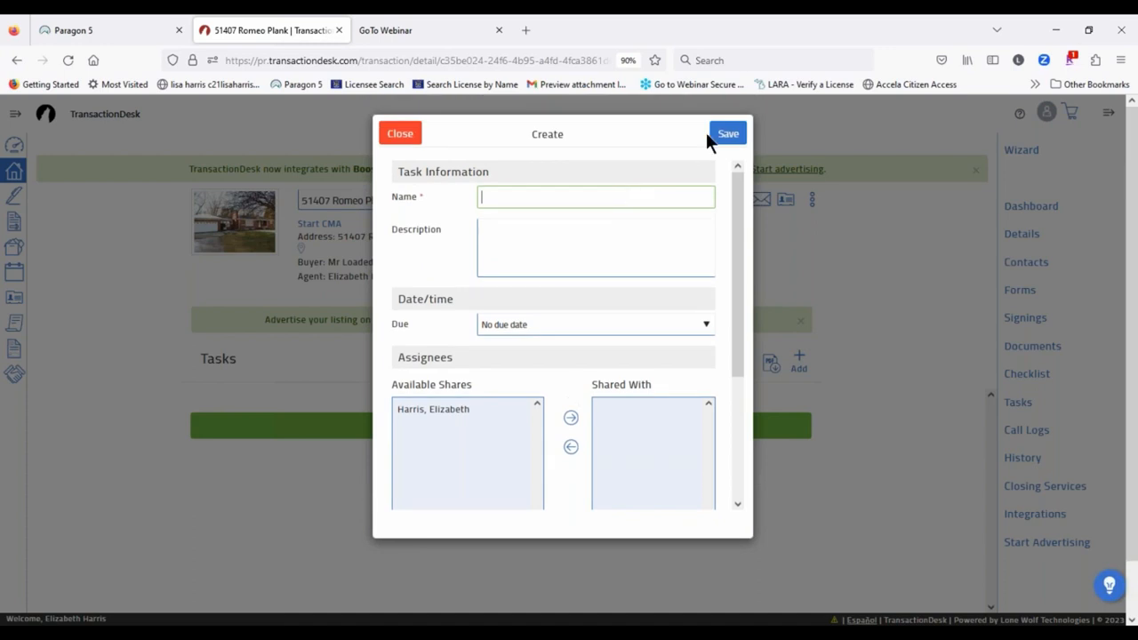
click(400, 133)
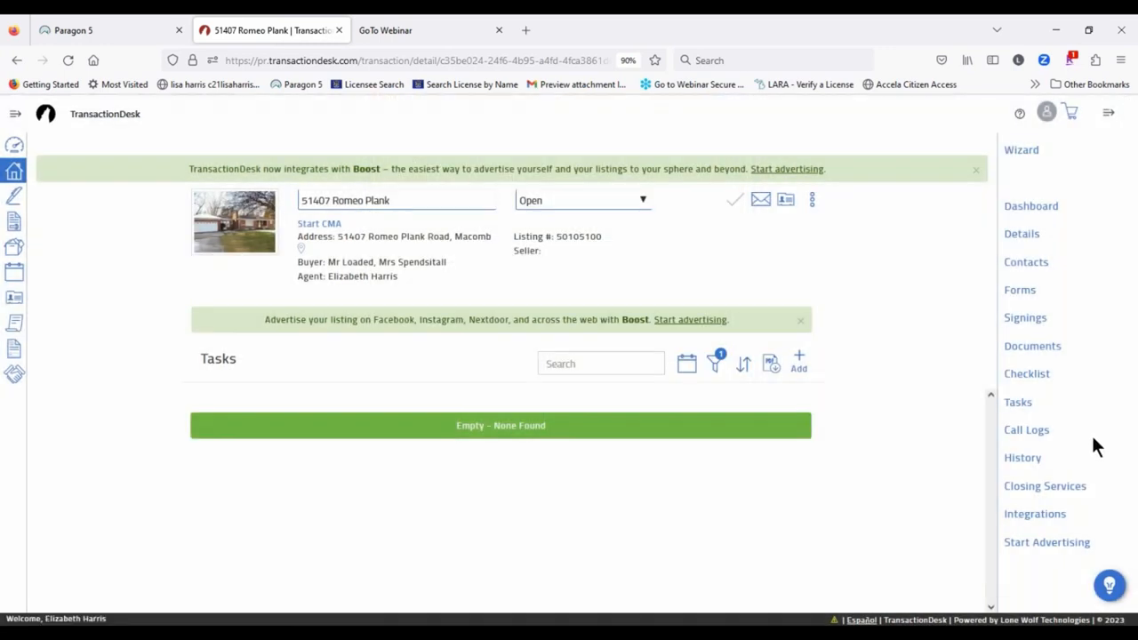
click(1024, 431)
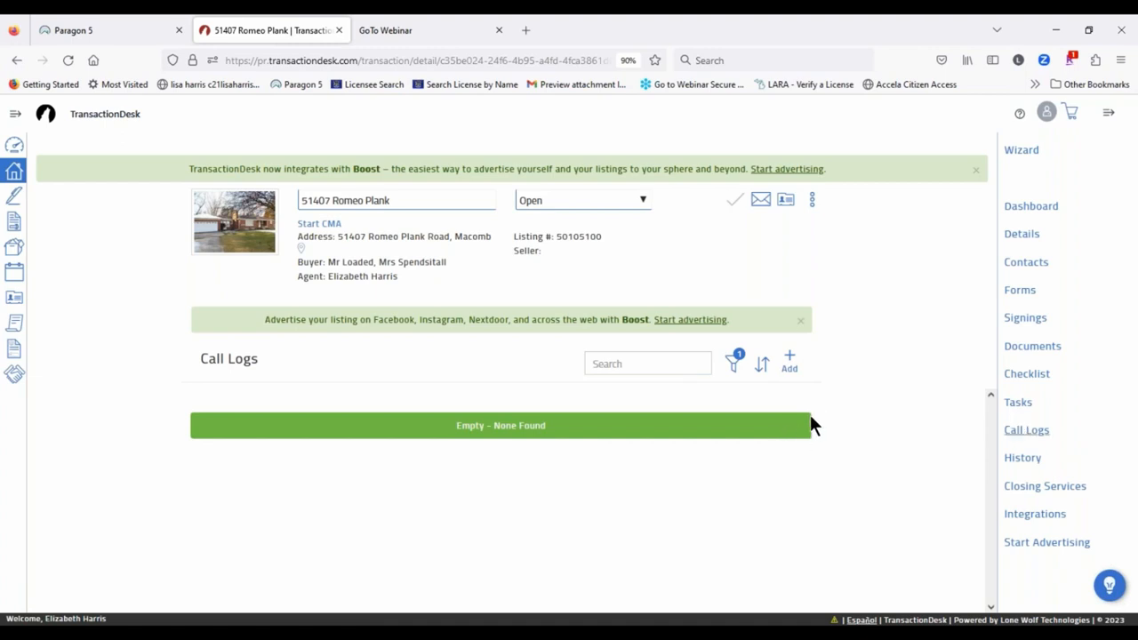
Step: Start a new call log, click into Caller, dismiss it unsaved, then open History
click(790, 362)
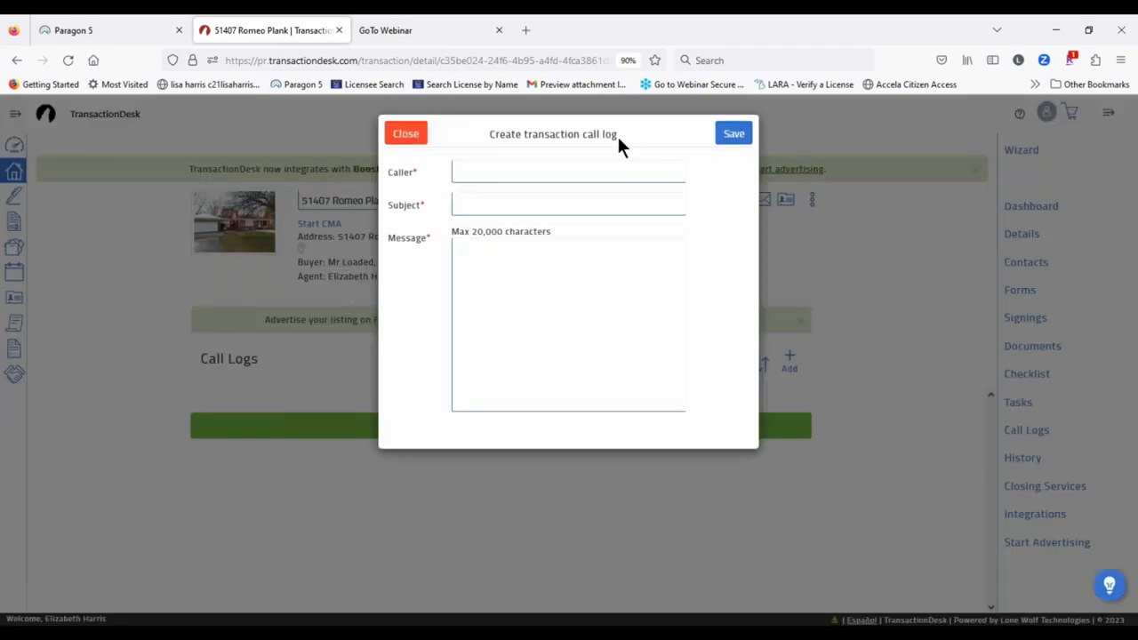
click(527, 172)
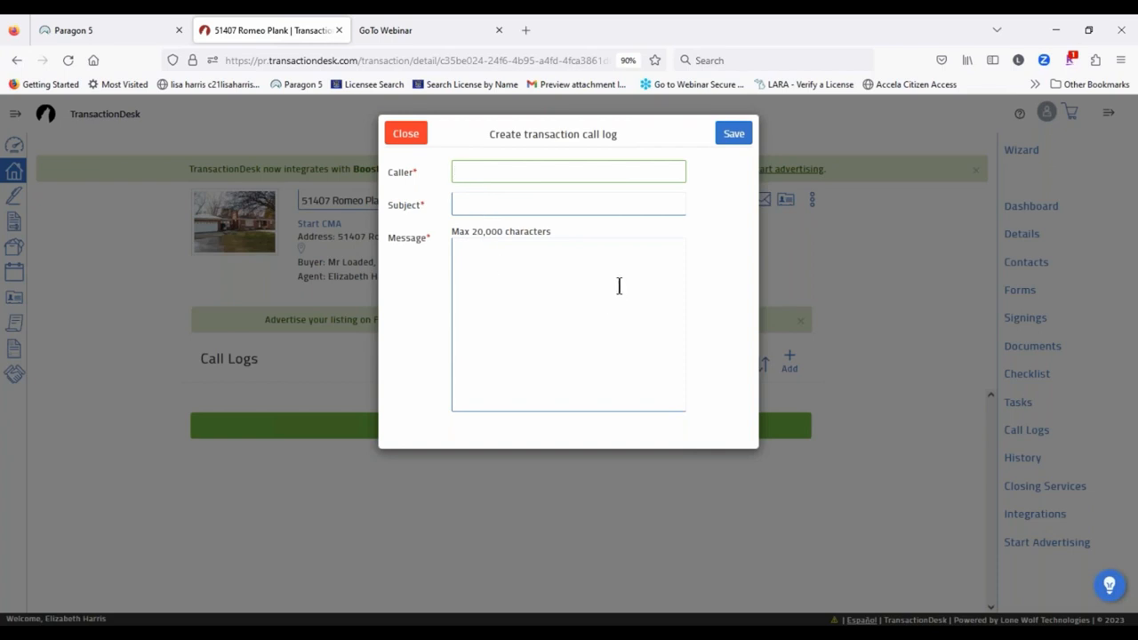
click(409, 141)
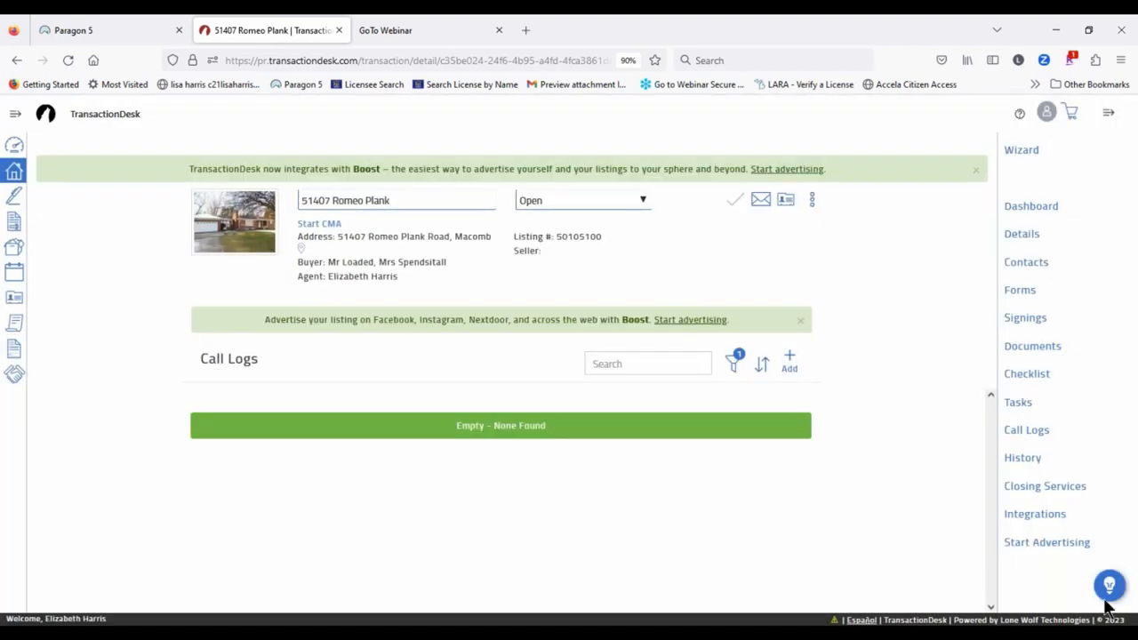
click(1023, 458)
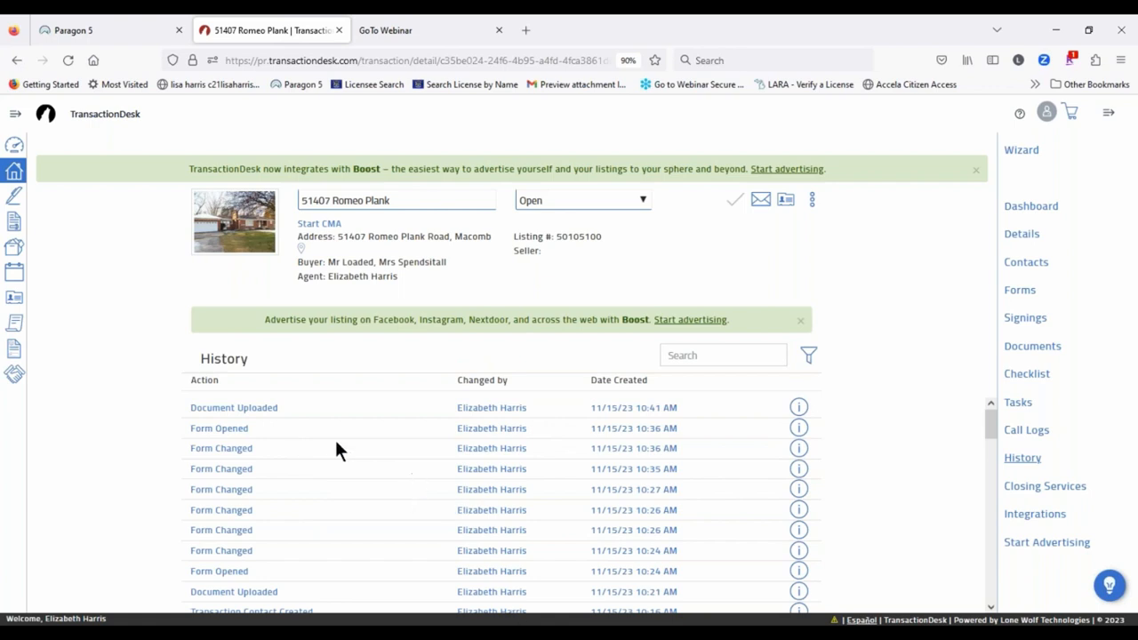
Step: Scroll the history and inspect a Form Copied entry for the B.H.H.K.R - Wire Fraud Form
scroll(320, 449, down, 3)
scroll(283, 534, down, 10)
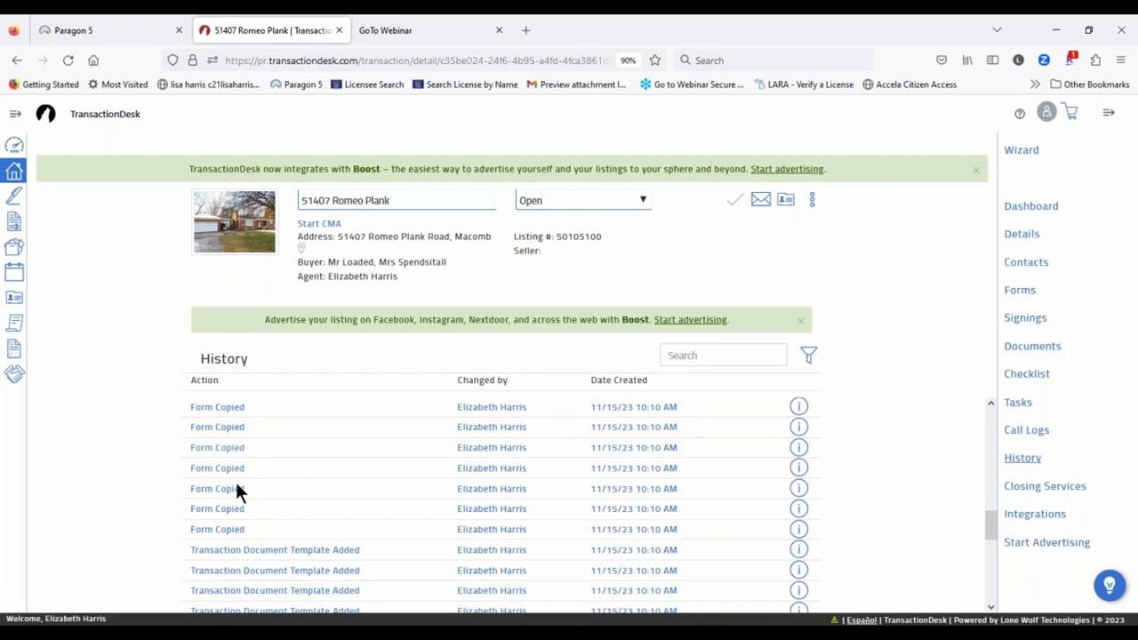
click(804, 428)
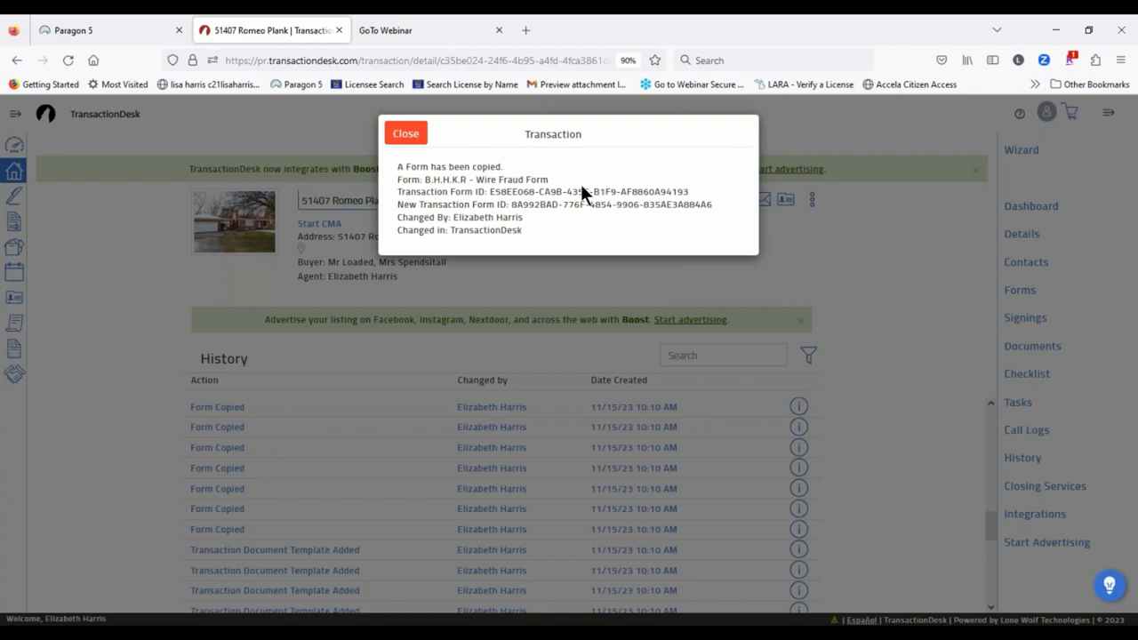
click(414, 135)
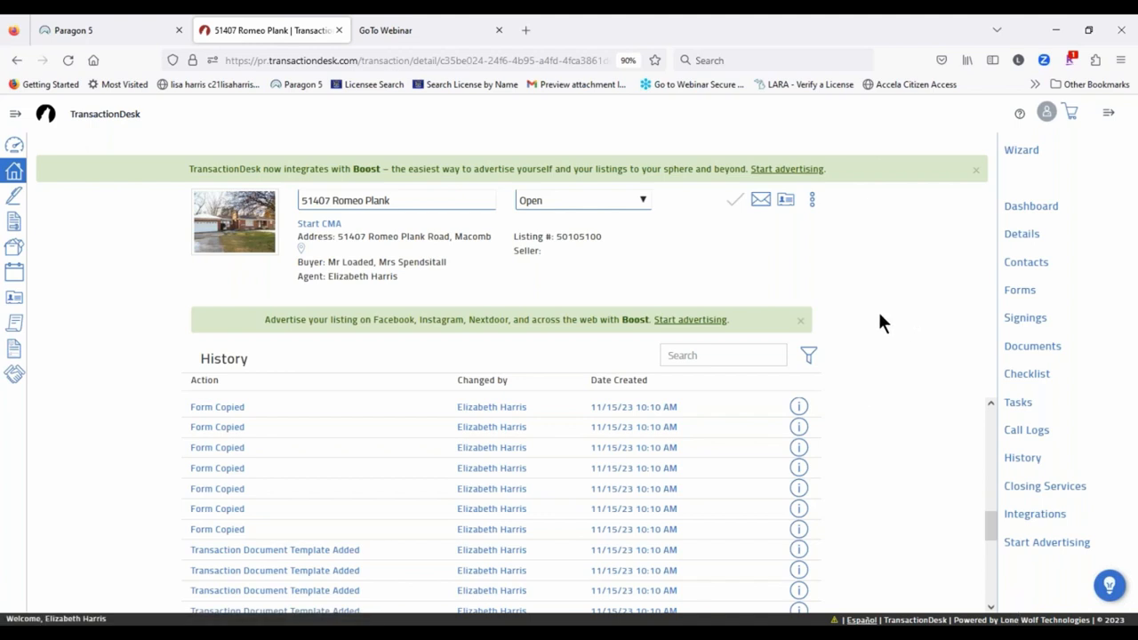
scroll(880, 474, up, 10)
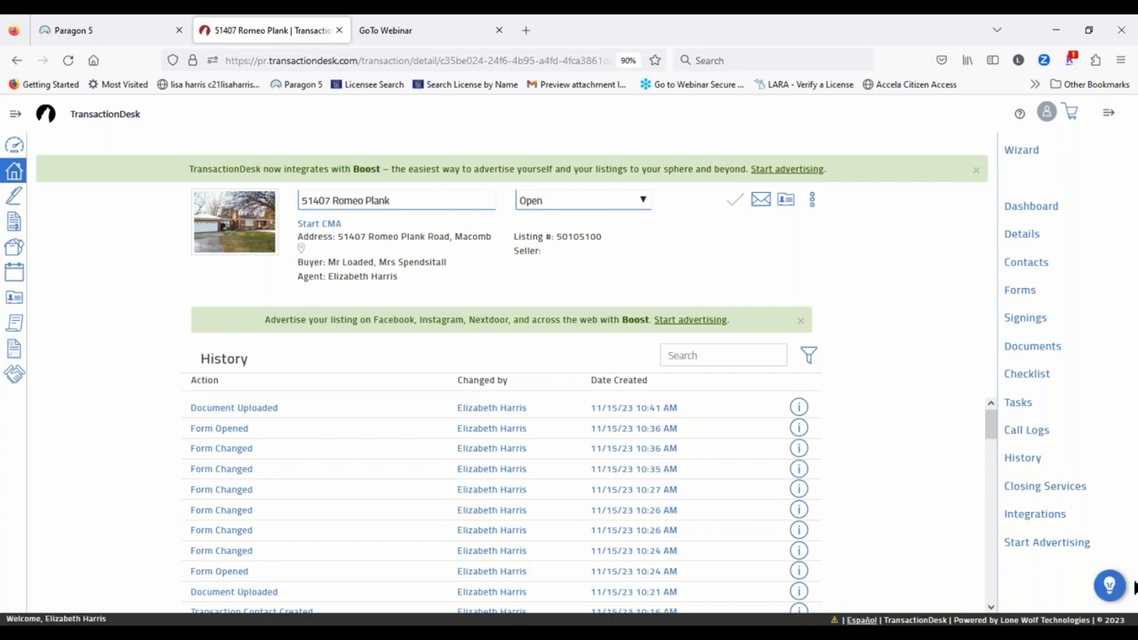
click(1027, 318)
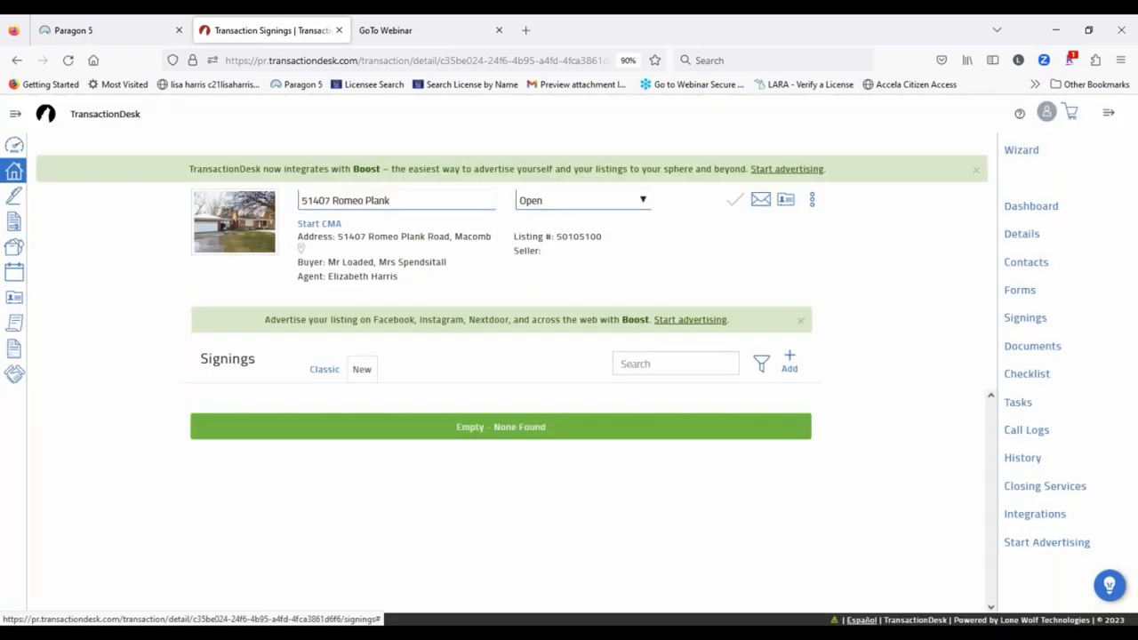
Step: Add and save a new signing named 'Offer on Romeo Plank'
click(791, 360)
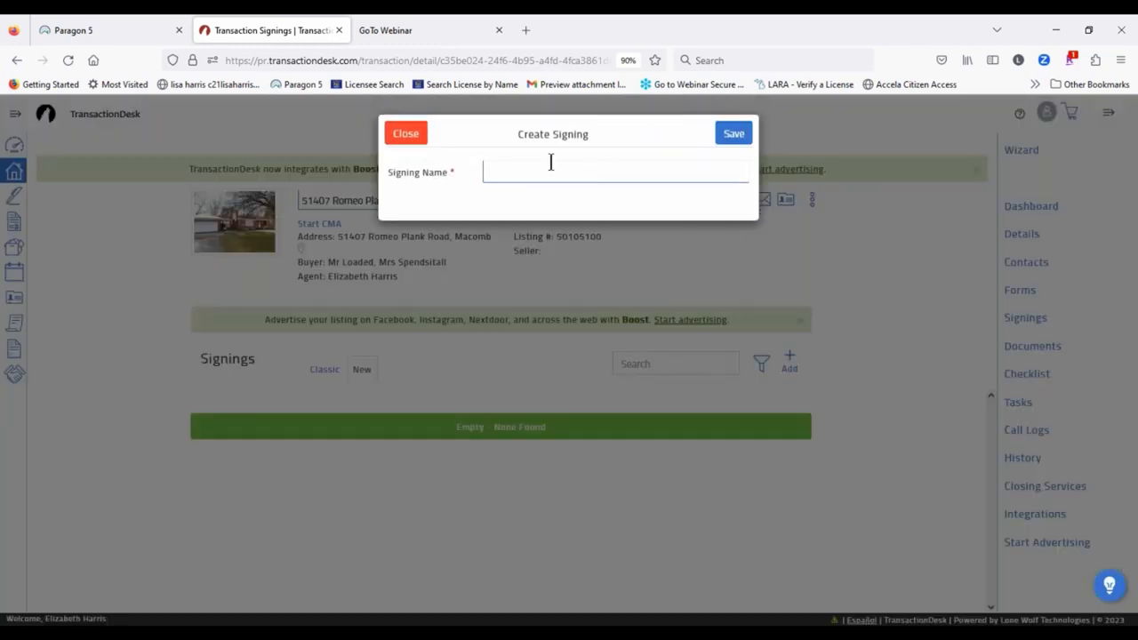
click(513, 171)
text(Offer on)
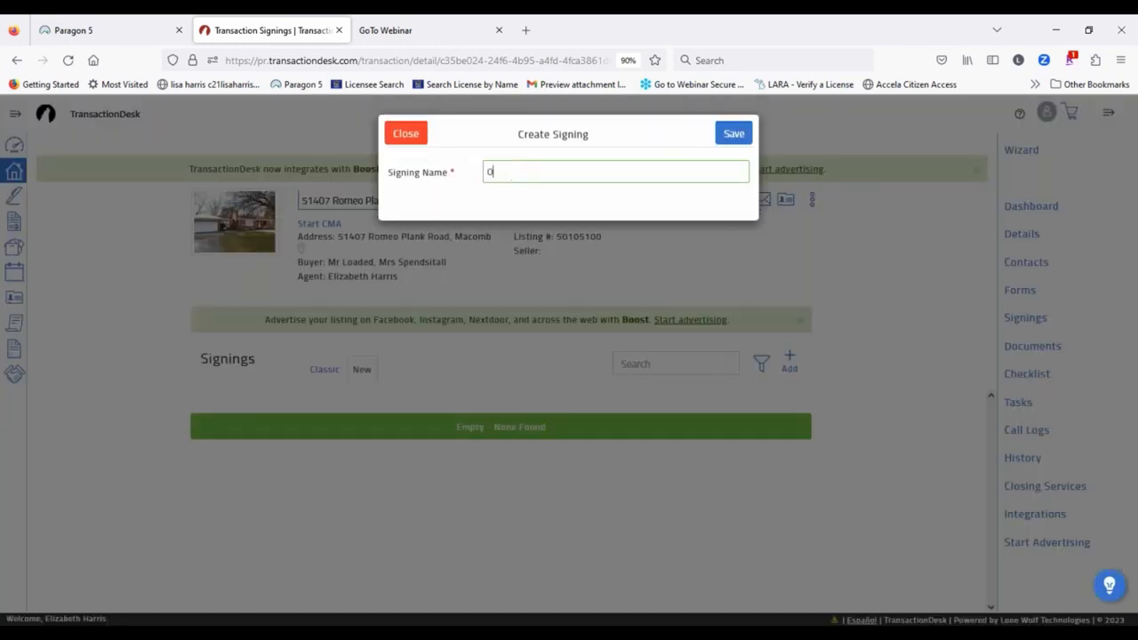
text( Romeo Plank)
click(732, 135)
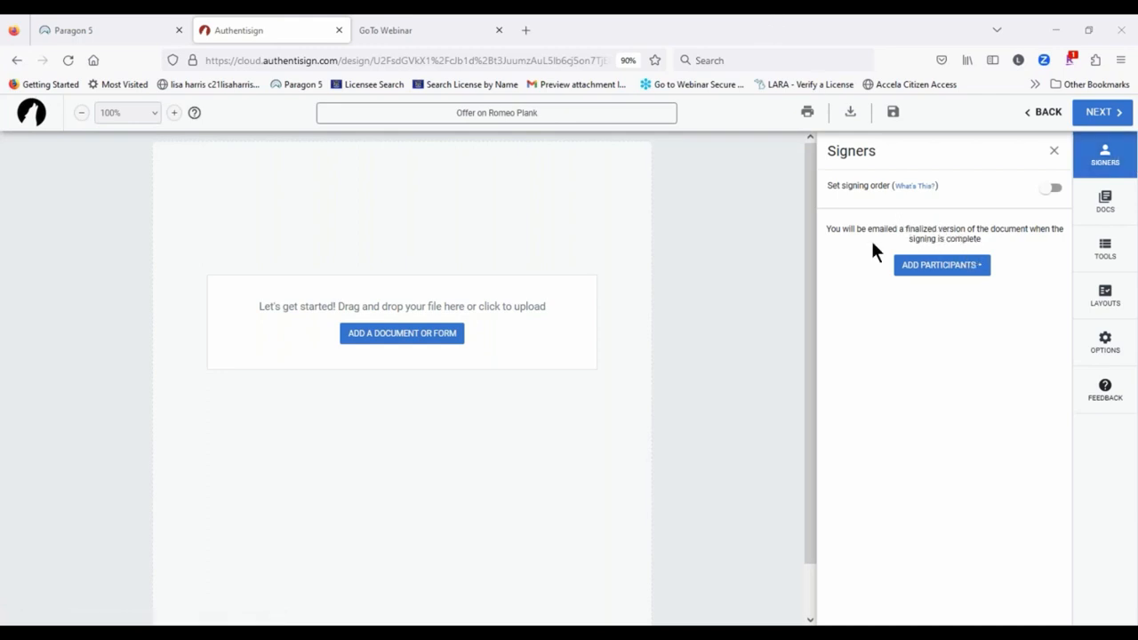
Step: From the transaction contacts, tick both buyers, the selling agent and the listing agent as signers
click(969, 272)
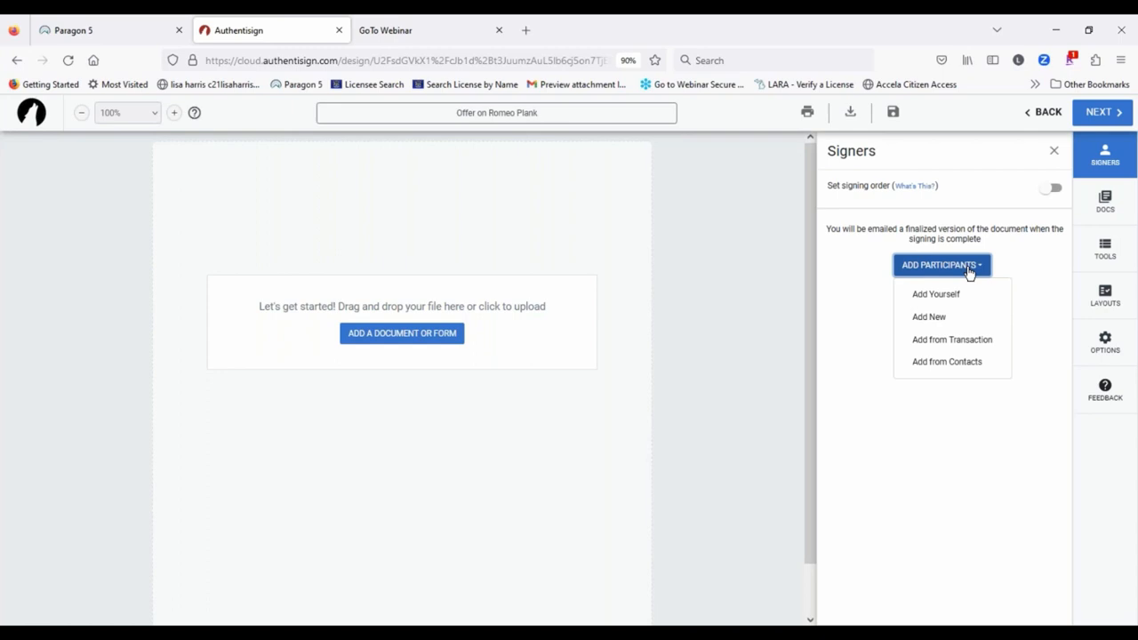
click(967, 340)
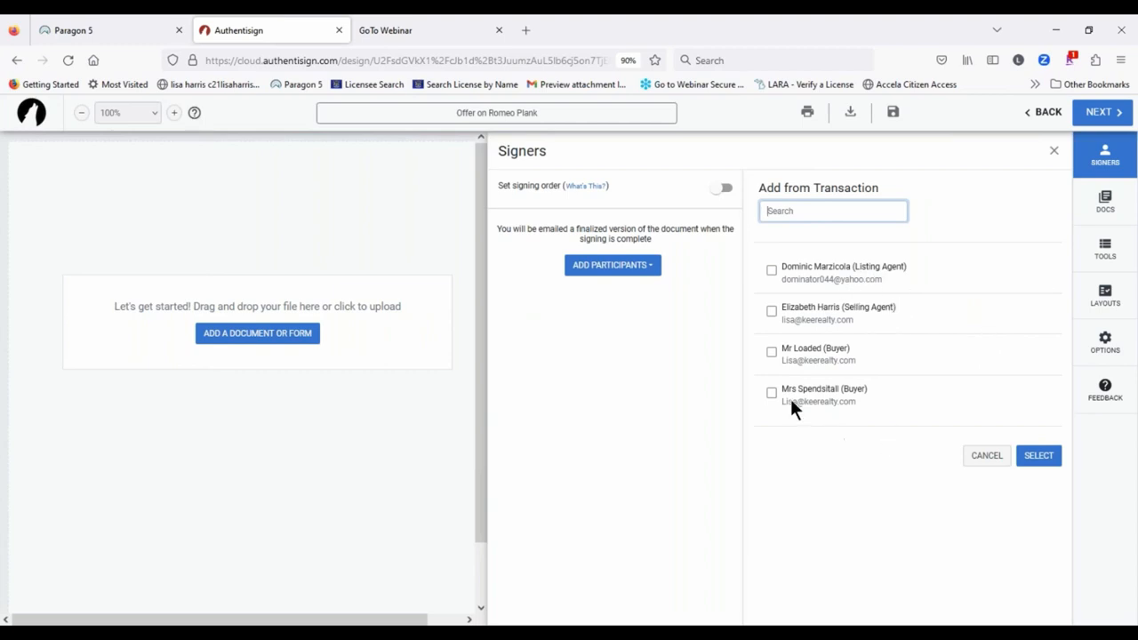
click(771, 354)
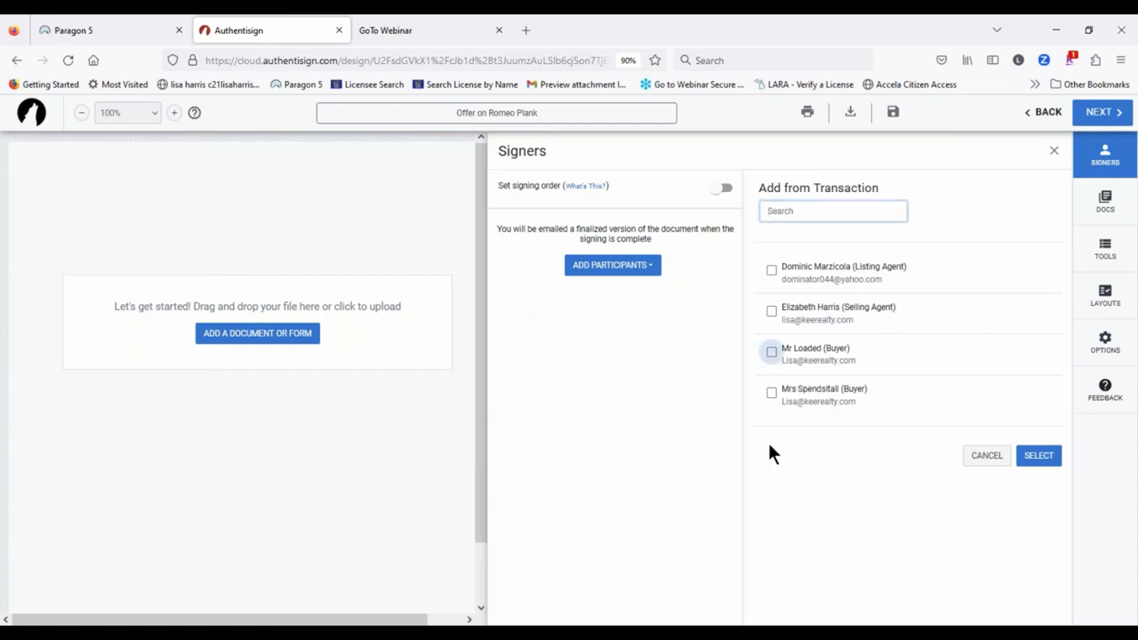
click(771, 393)
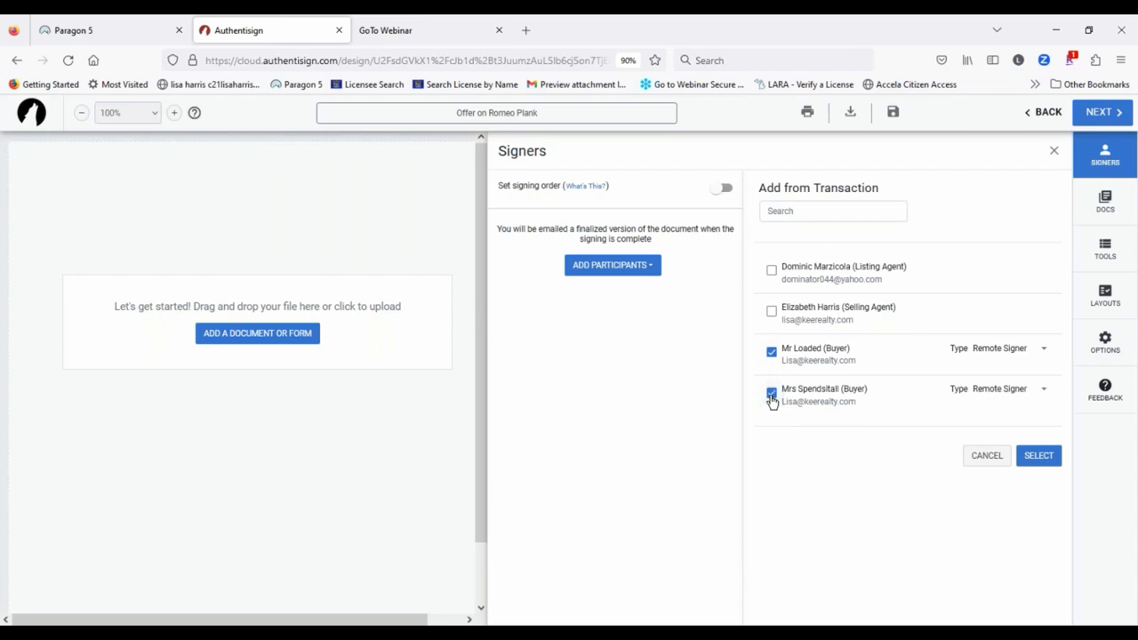
click(771, 312)
click(772, 273)
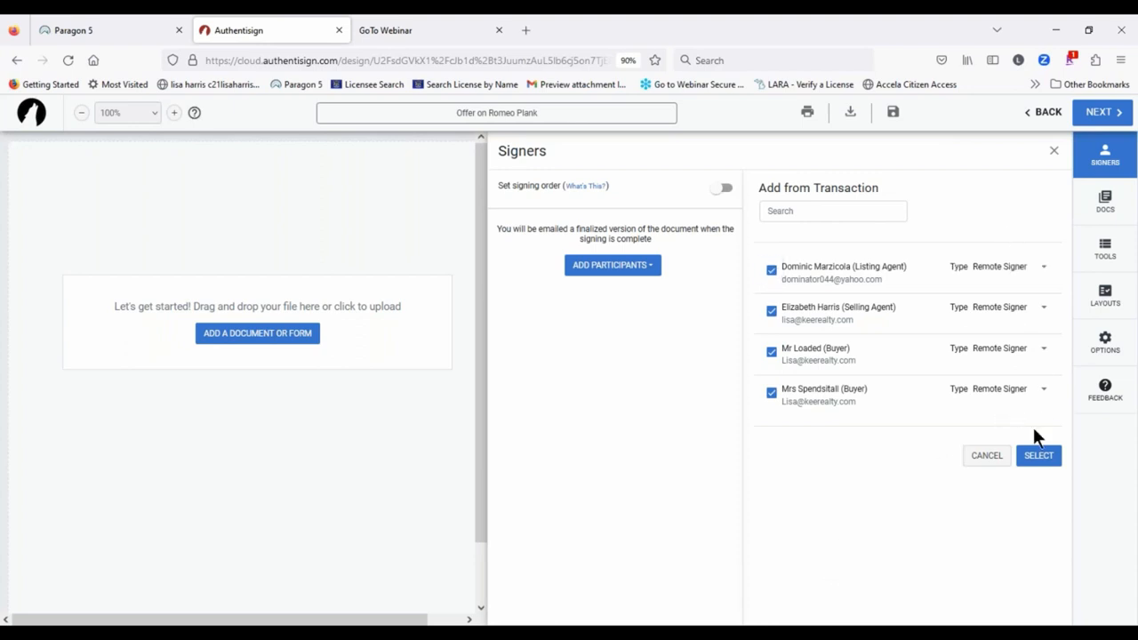
click(1038, 392)
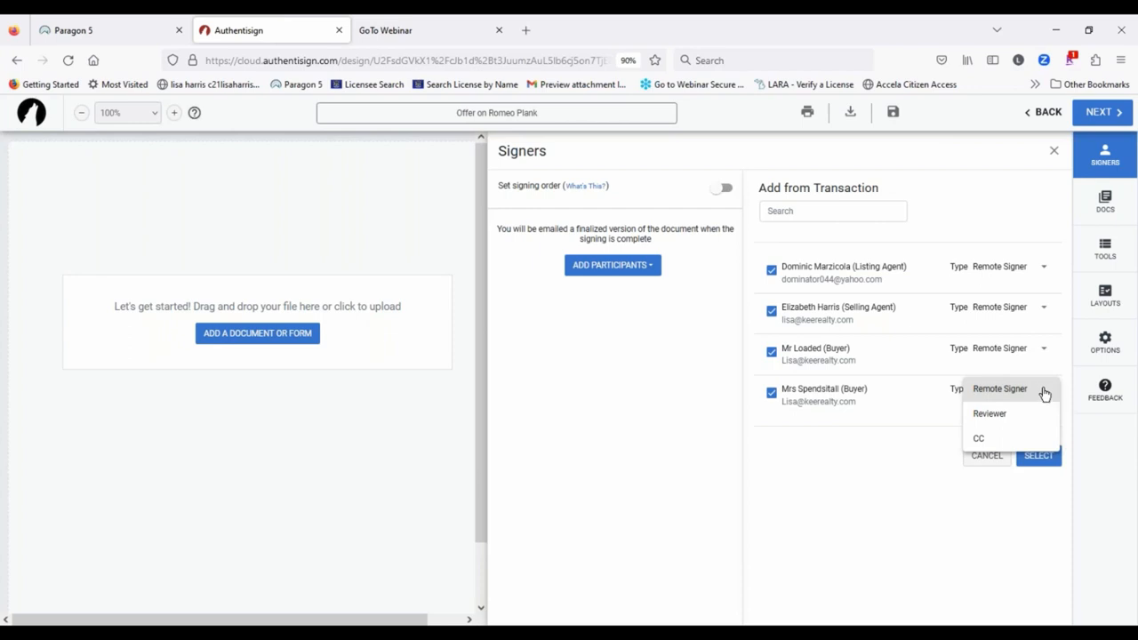
Step: Keep the second buyer as Remote Signer, set the listing agent to CC and untick them. Add the other three as signers
click(1039, 393)
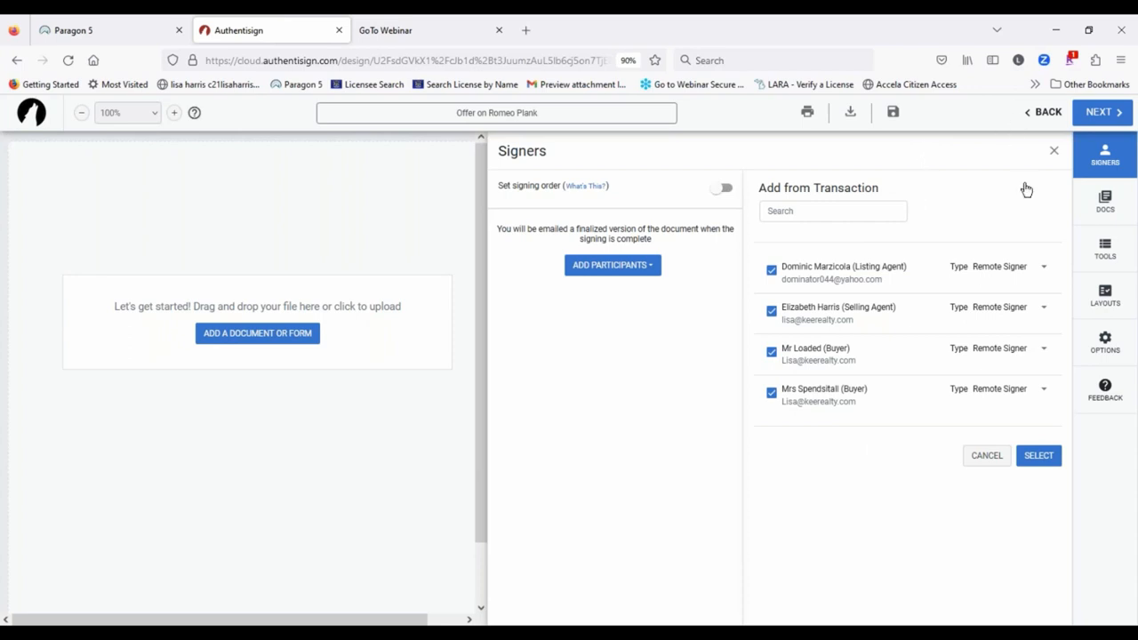
click(1043, 266)
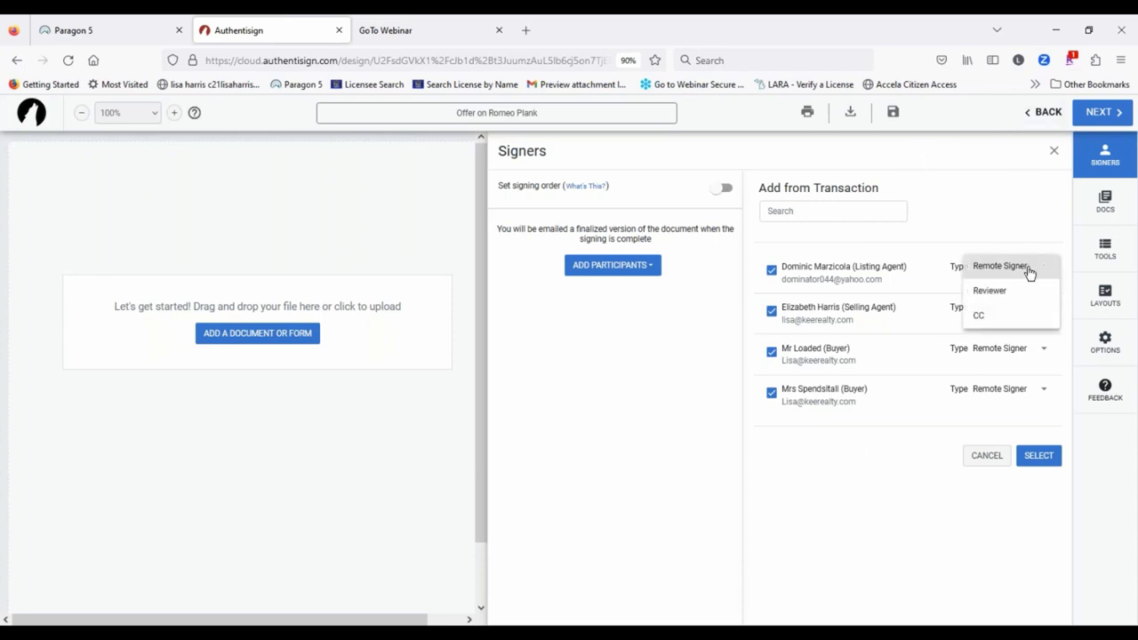
click(979, 315)
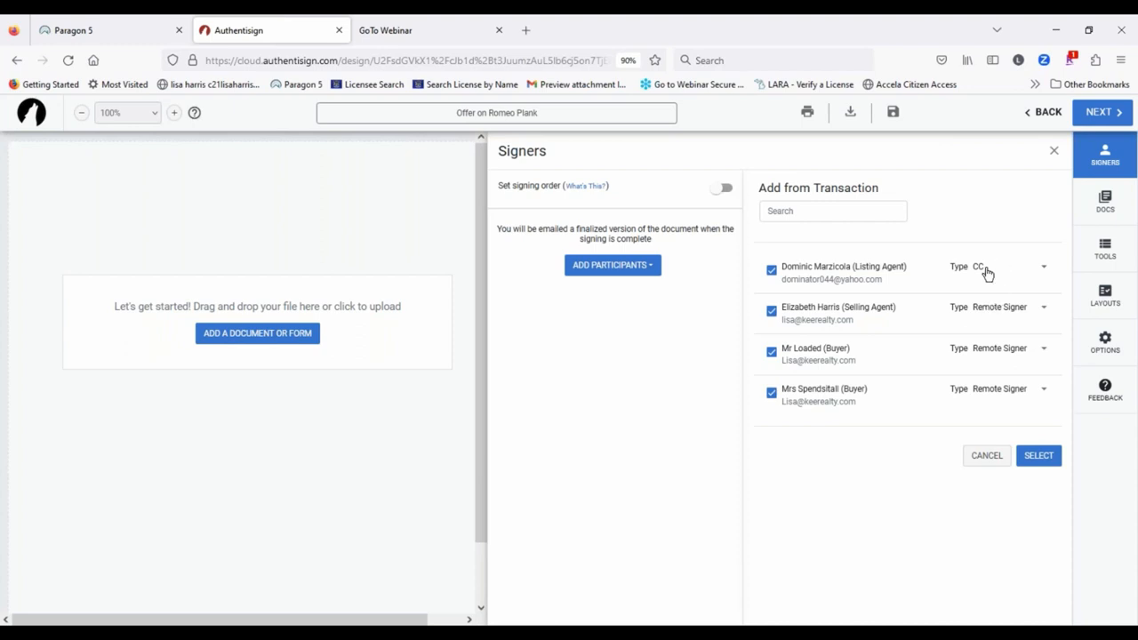
click(770, 270)
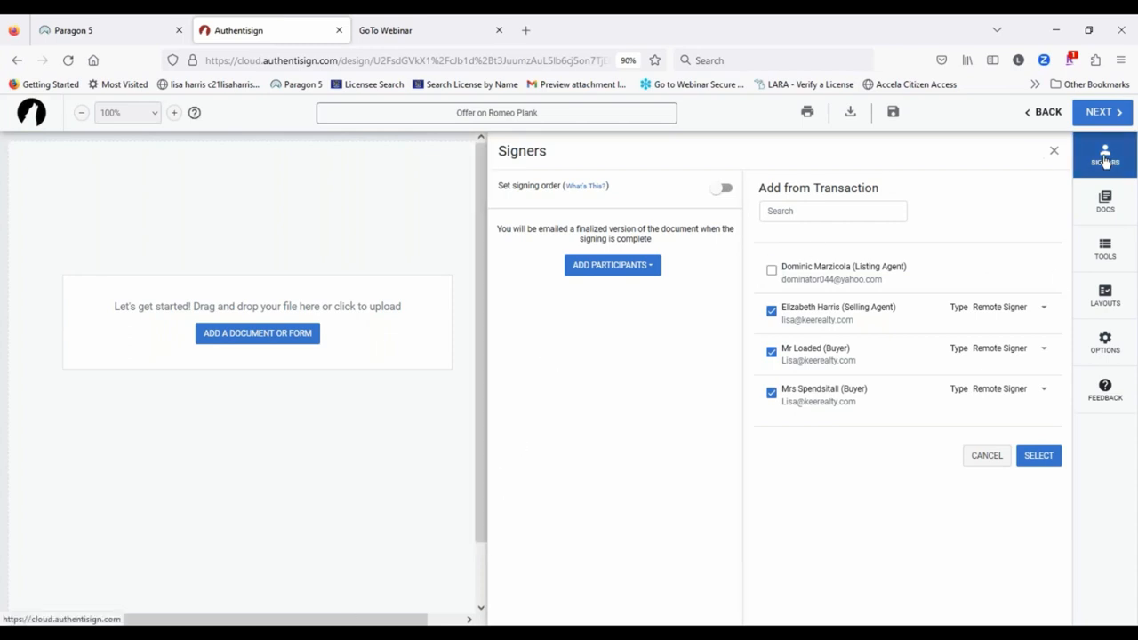
click(1038, 455)
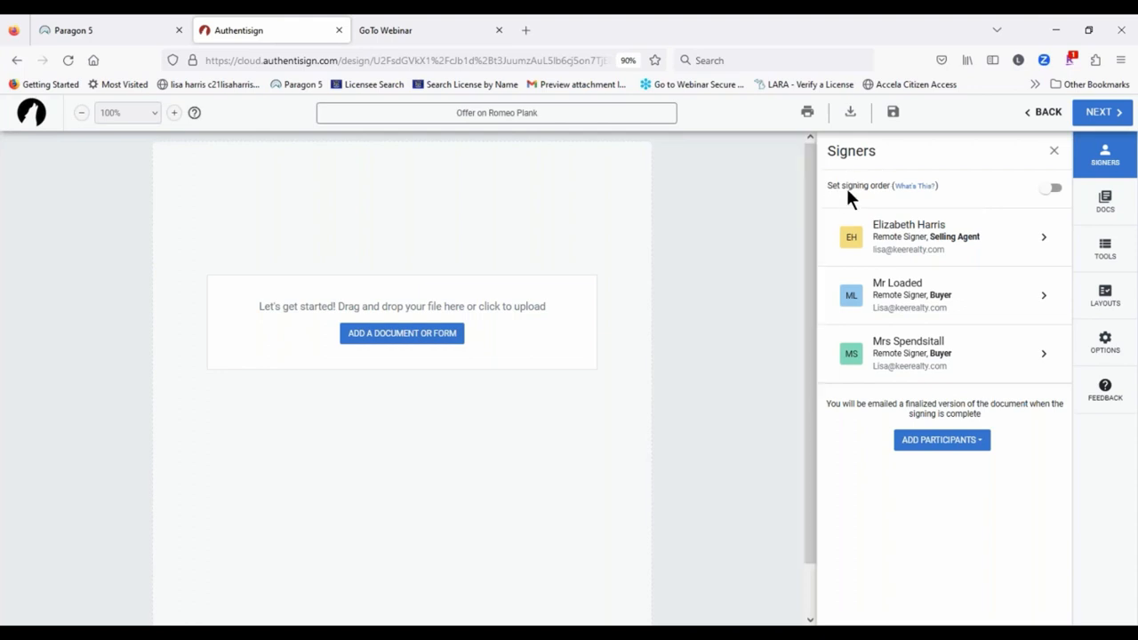
Step: Enable a fixed signing order and move both buyers above the selling agent
click(1052, 188)
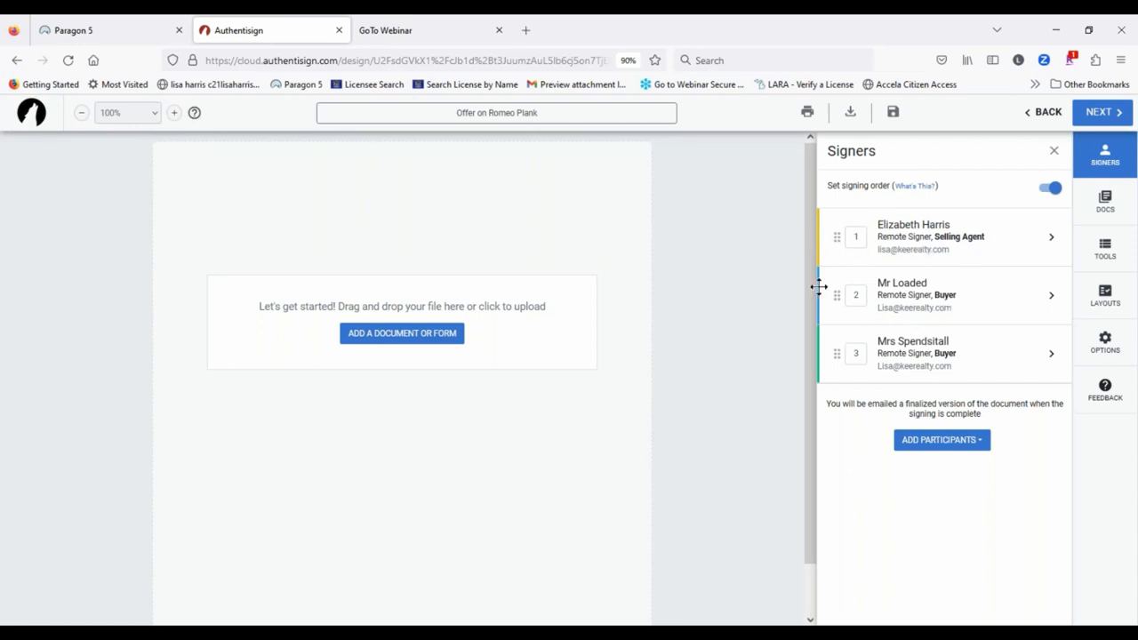
drag(835, 294, 836, 237)
drag(839, 353, 837, 295)
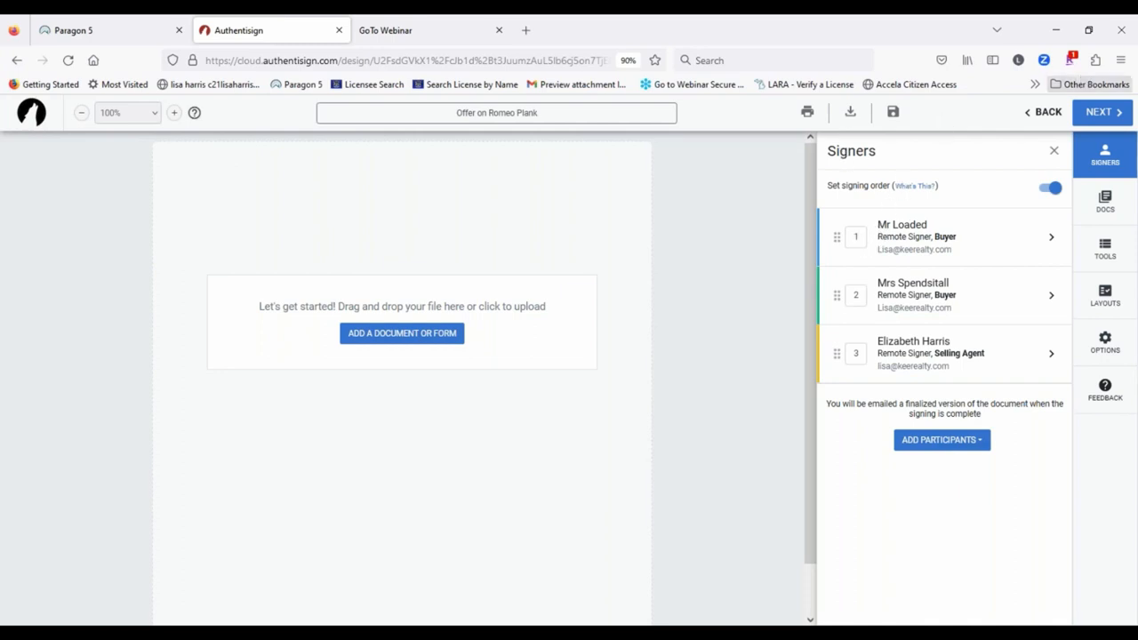
Step: Add the Buy and Sell Agreement, agency, Wire Fraud, affiliated business and Lead Based Paint forms
click(1104, 198)
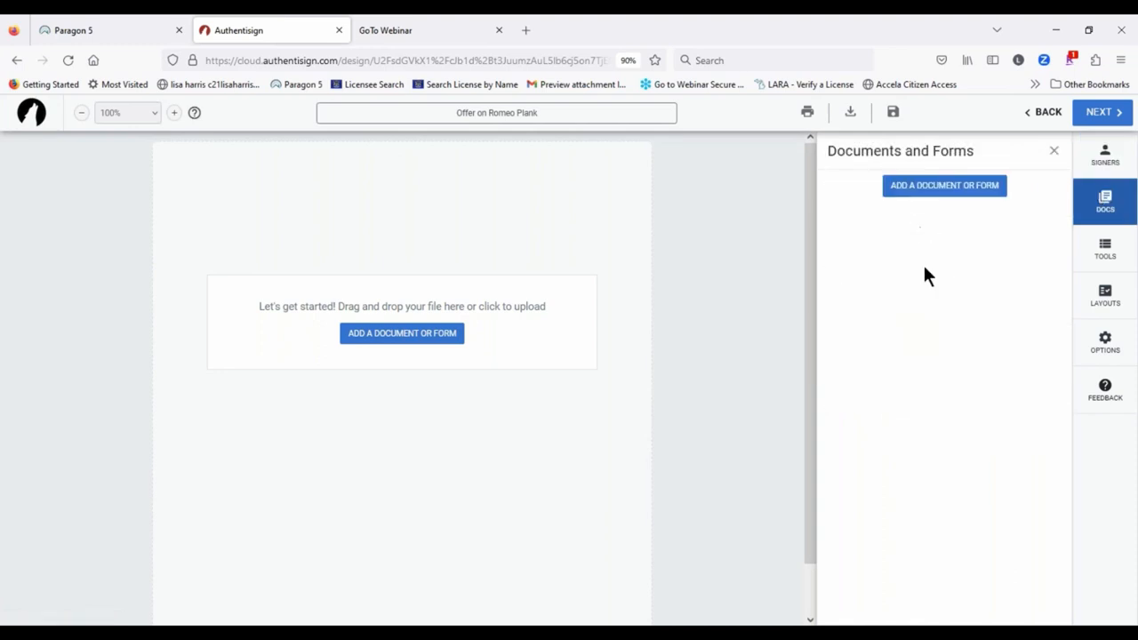
click(940, 189)
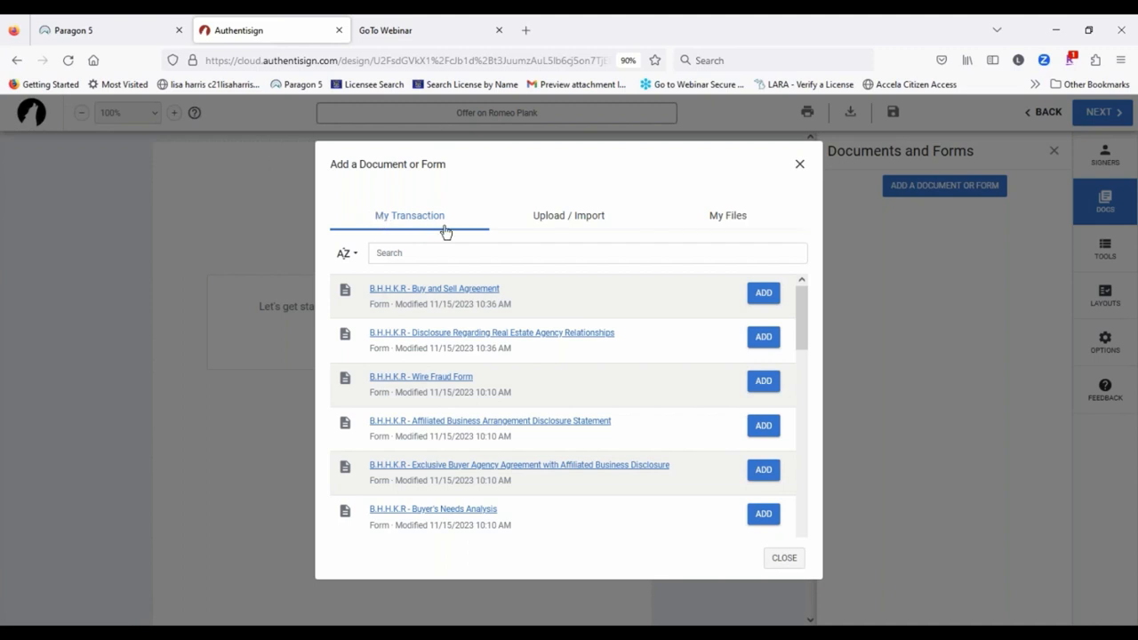
click(757, 294)
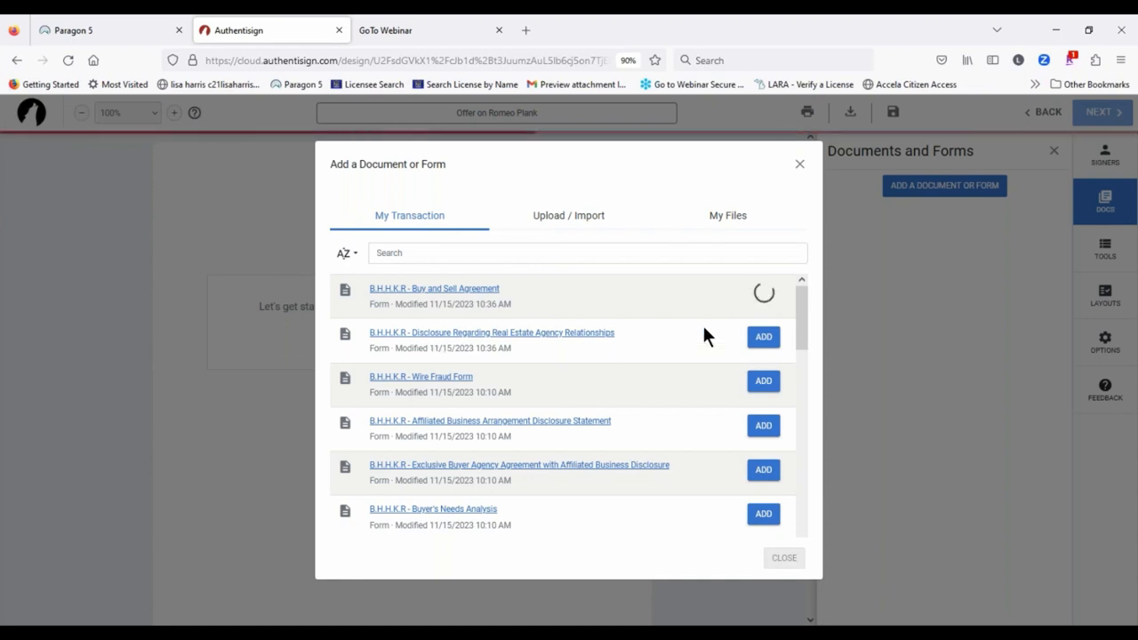
click(770, 335)
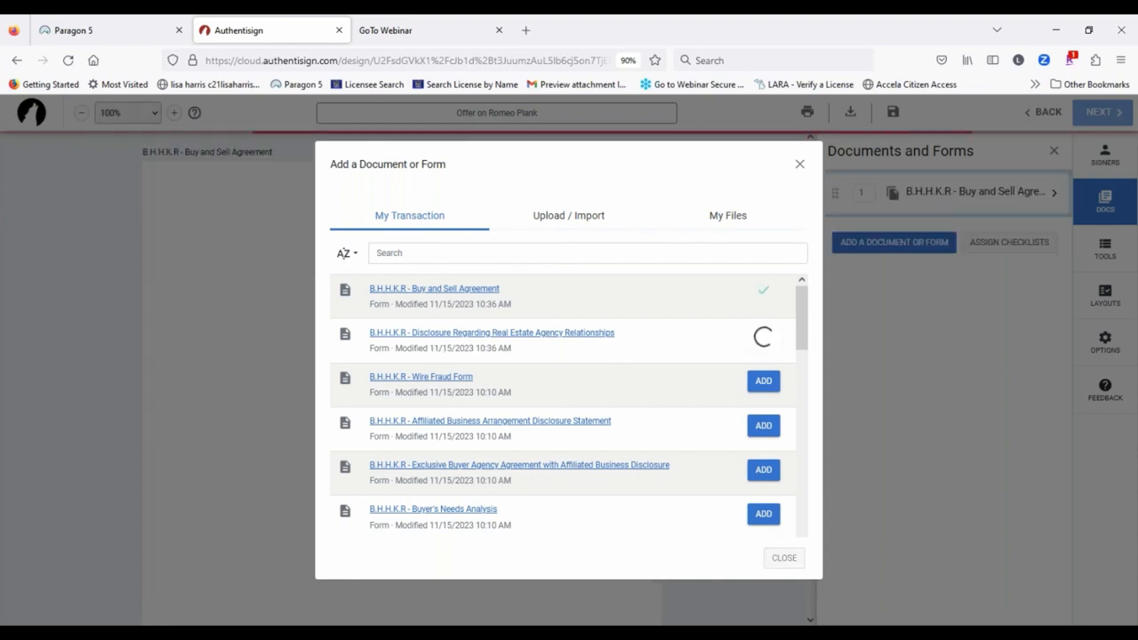
click(763, 381)
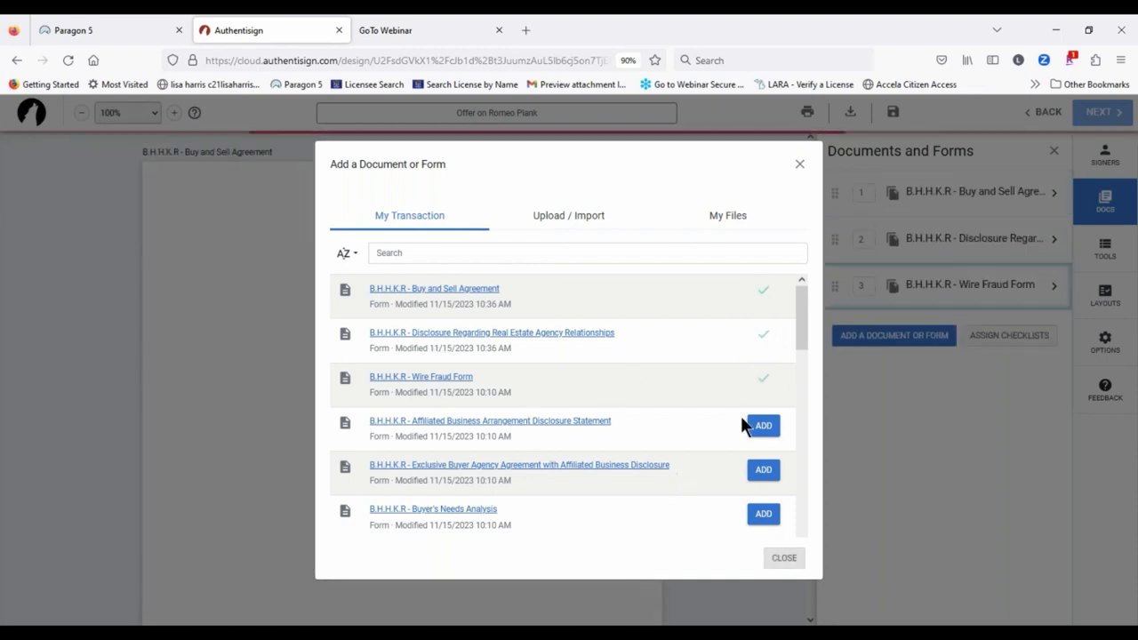
click(770, 428)
scroll(614, 374, down, 2)
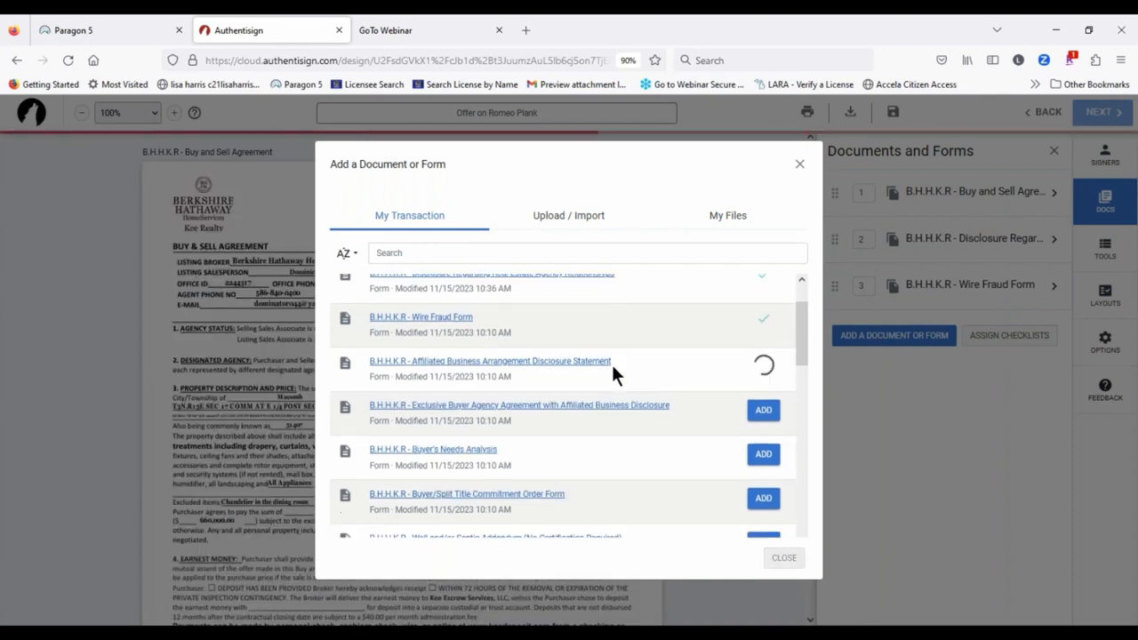
scroll(615, 362, down, 5)
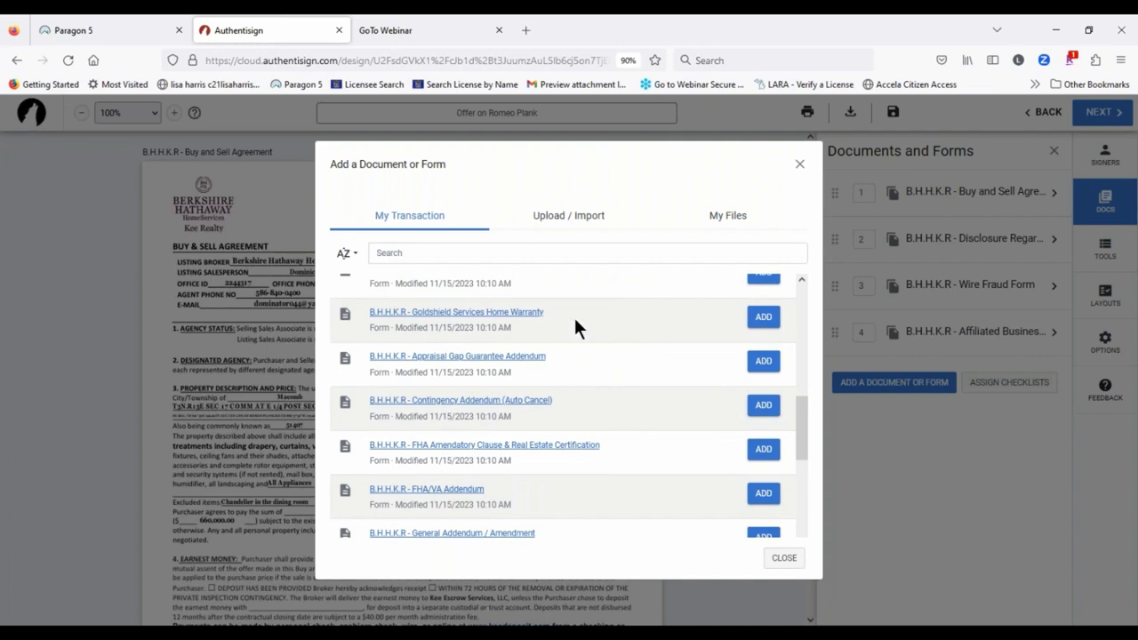
scroll(574, 325, down, 4)
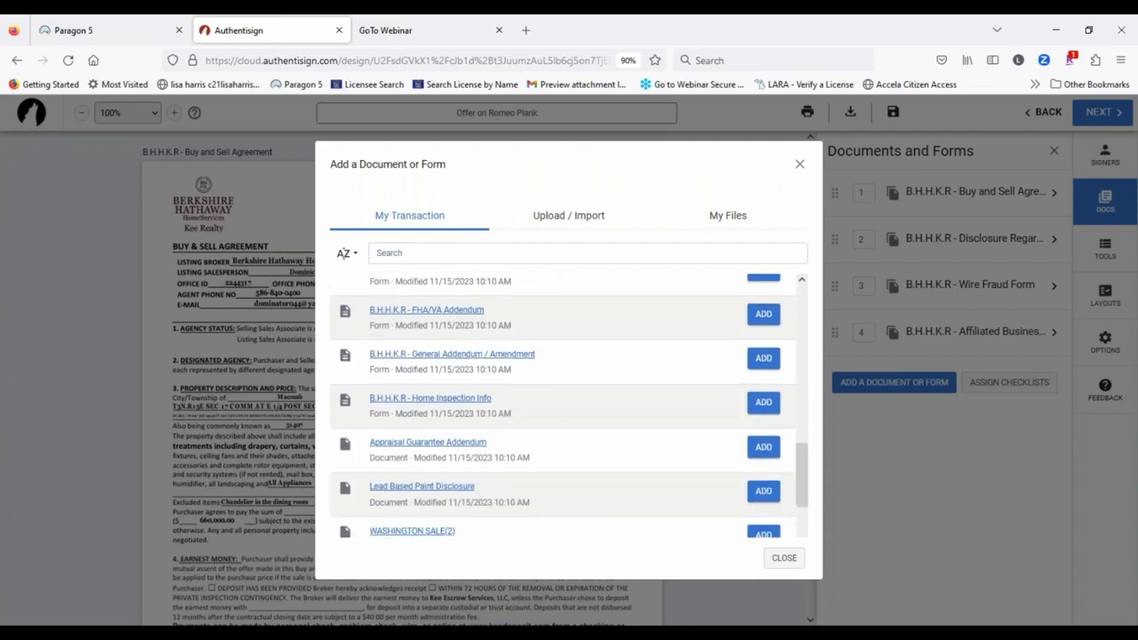
scroll(533, 409, down, 3)
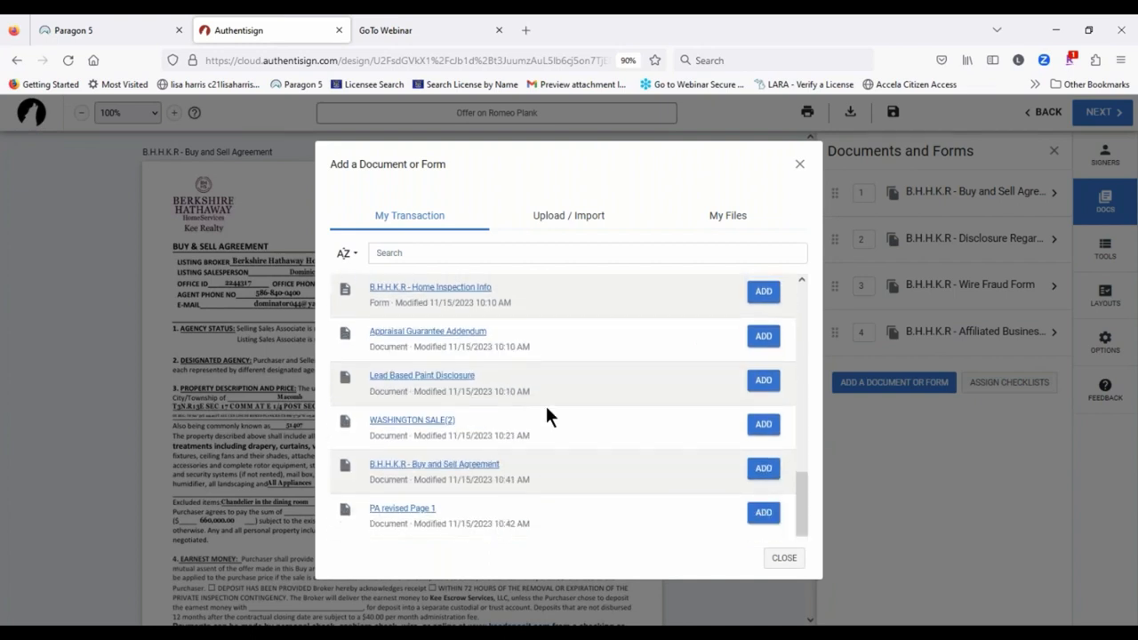
click(769, 381)
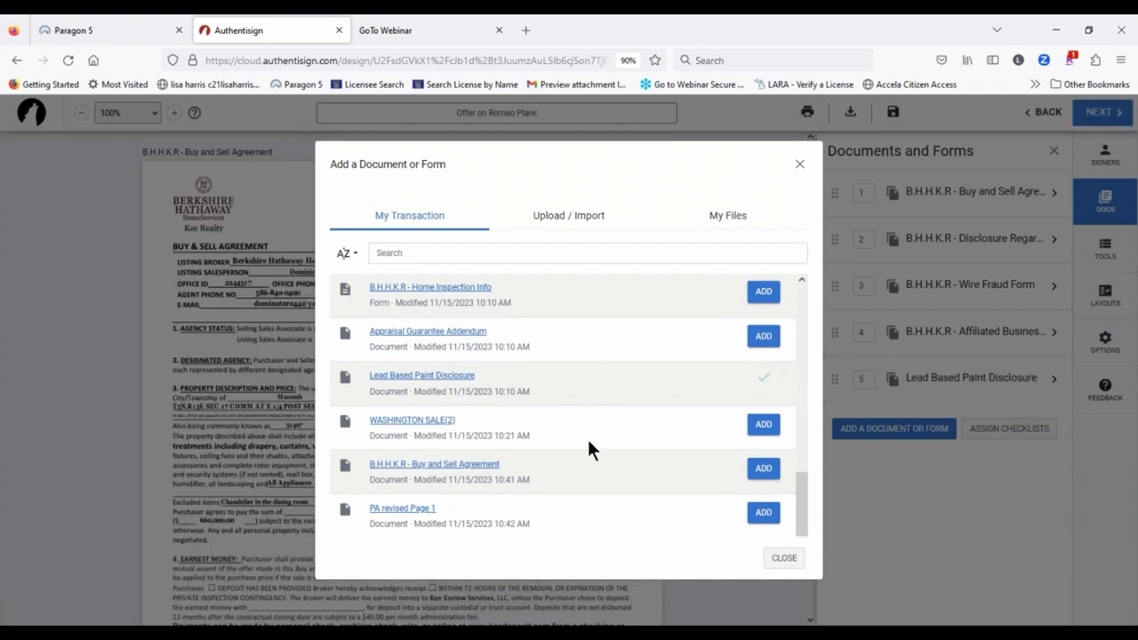
scroll(587, 437, up, 10)
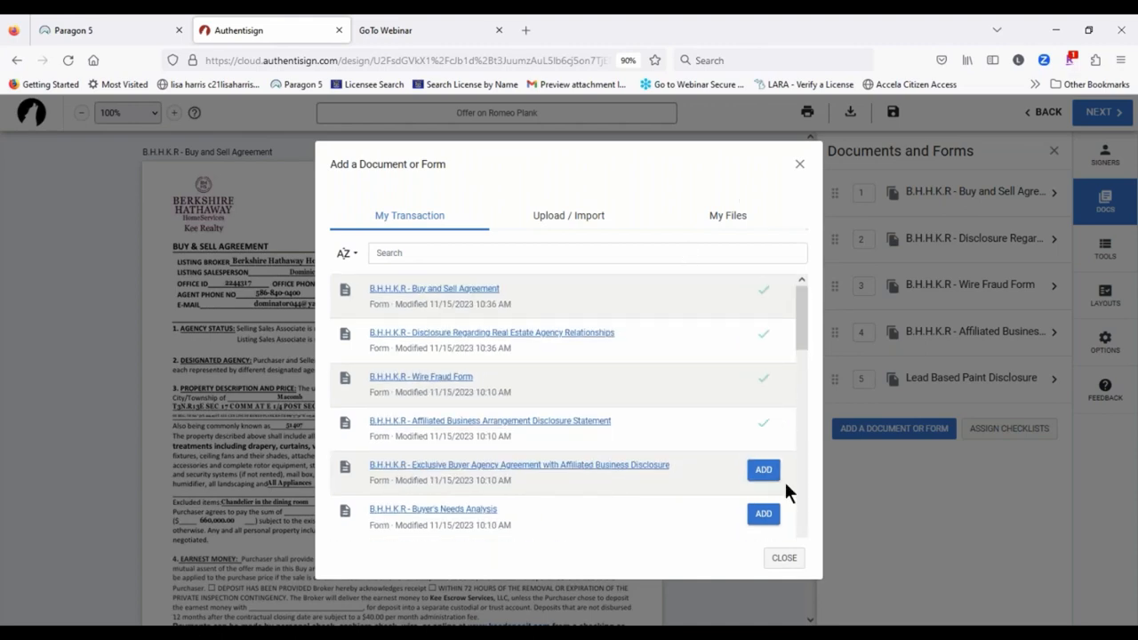
click(786, 560)
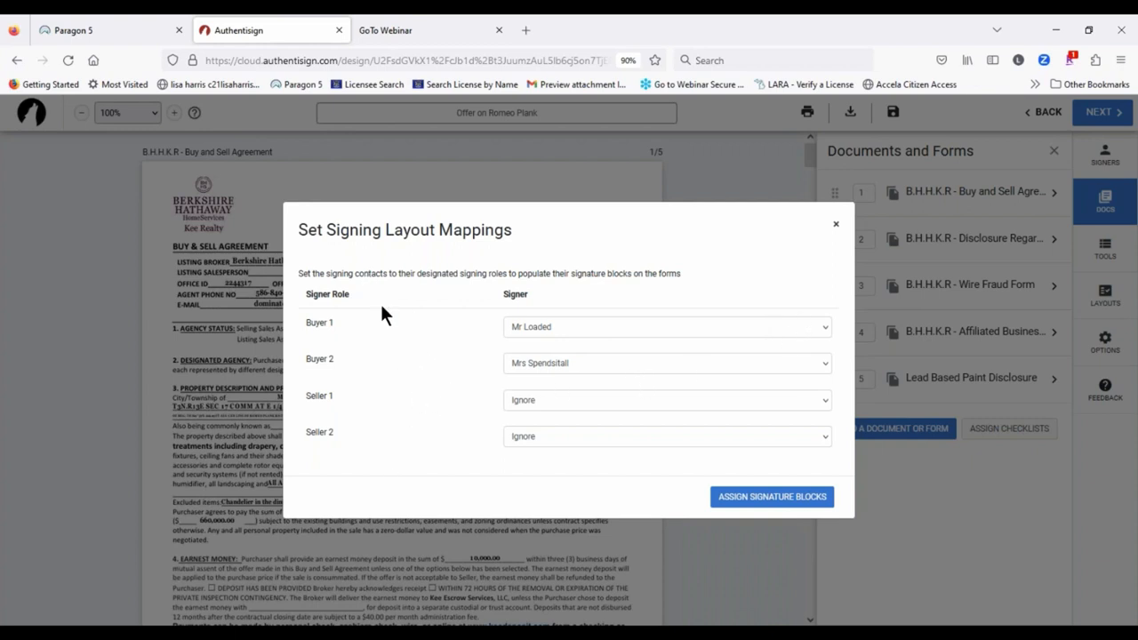
Step: Keep the first buyer in the Buyer 1 role and assign the signature blocks
click(565, 327)
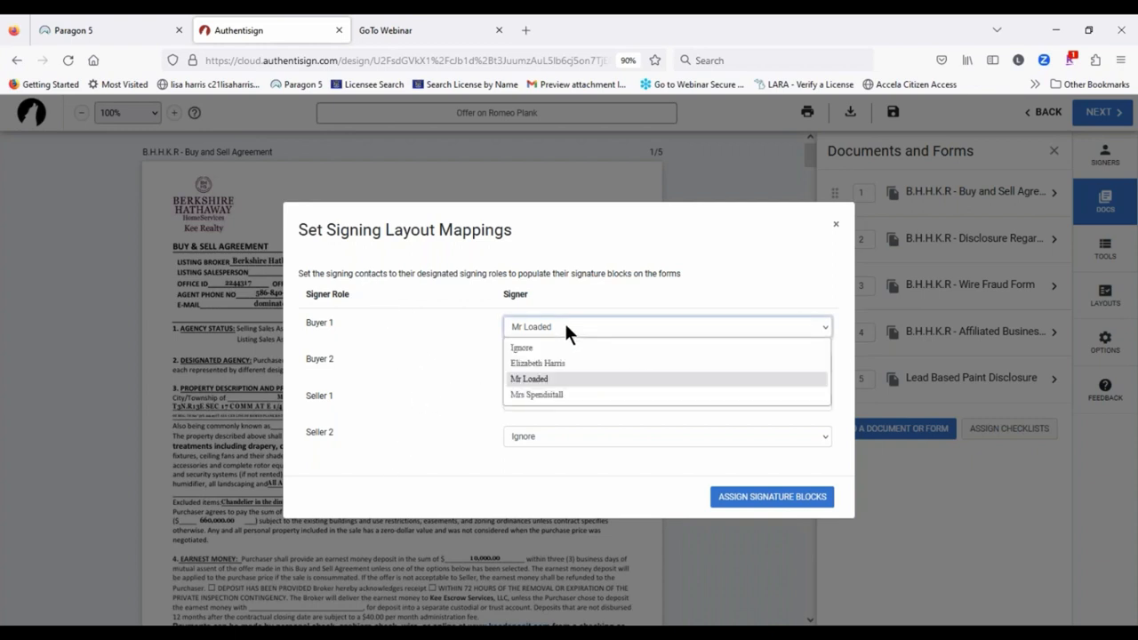
click(566, 329)
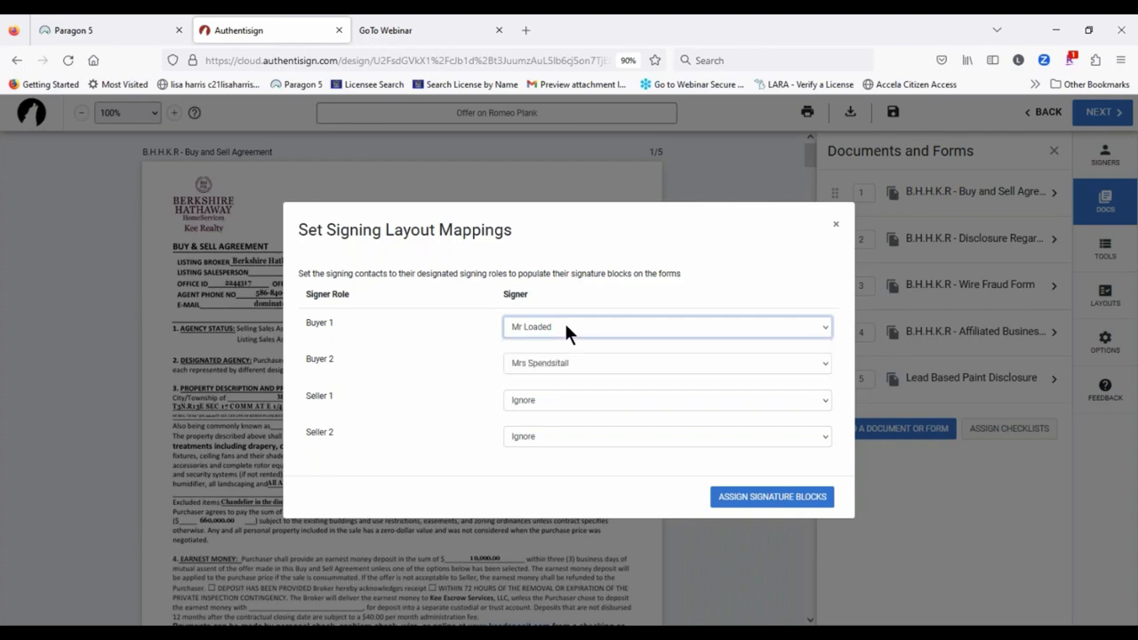
click(771, 498)
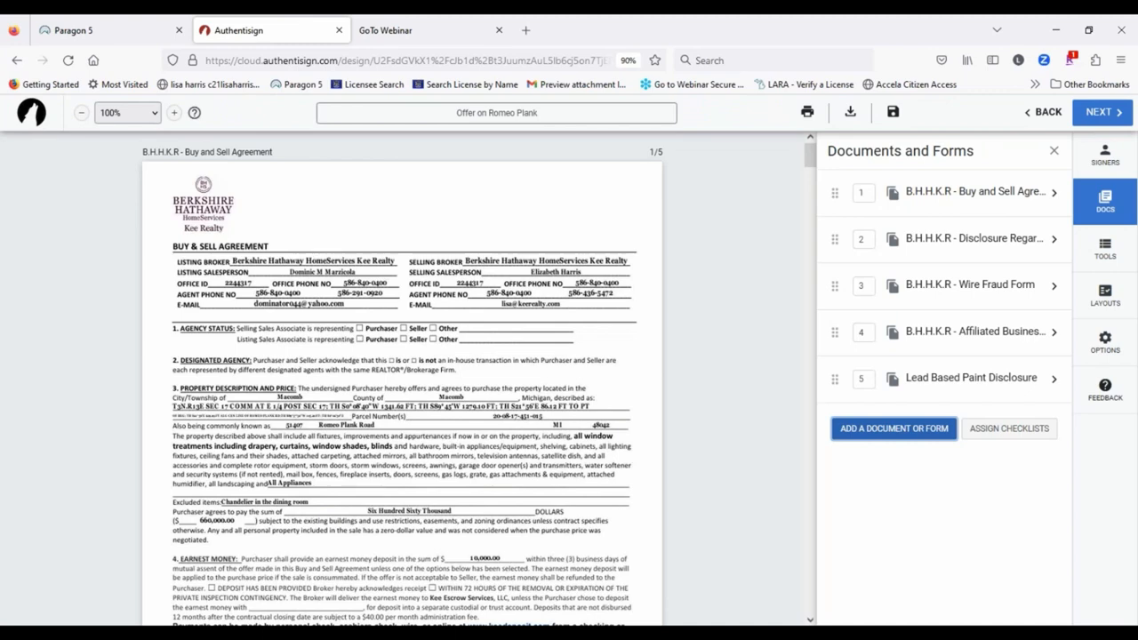
Step: Align both buyers' signature and date fields onto the PURCHASER lines in item 42
scroll(508, 249, down, 5)
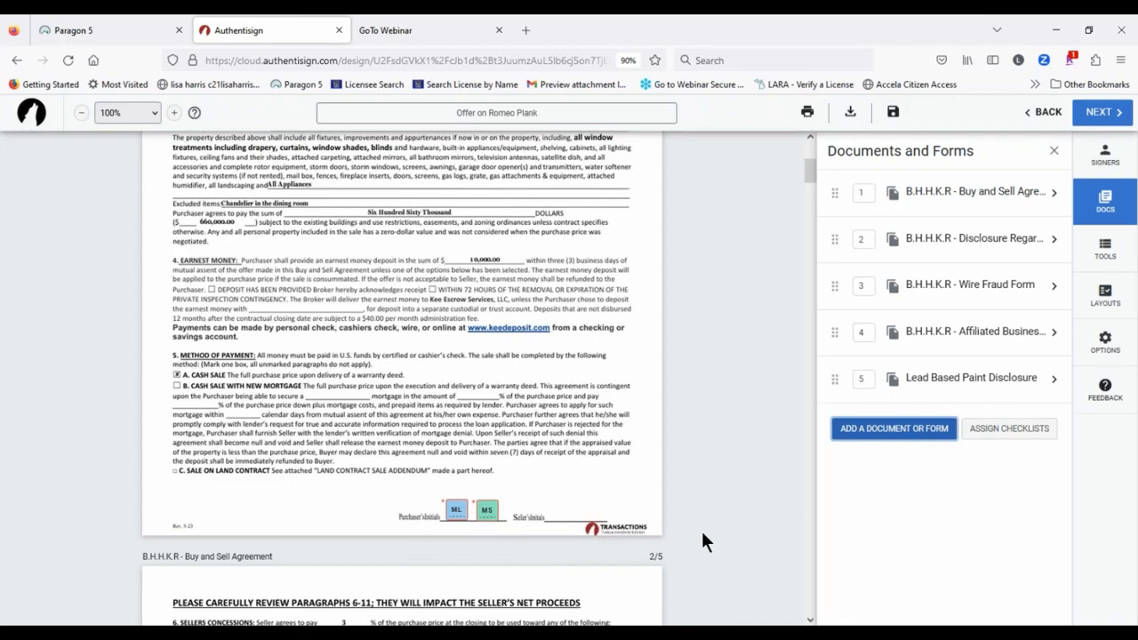
scroll(629, 438, down, 15)
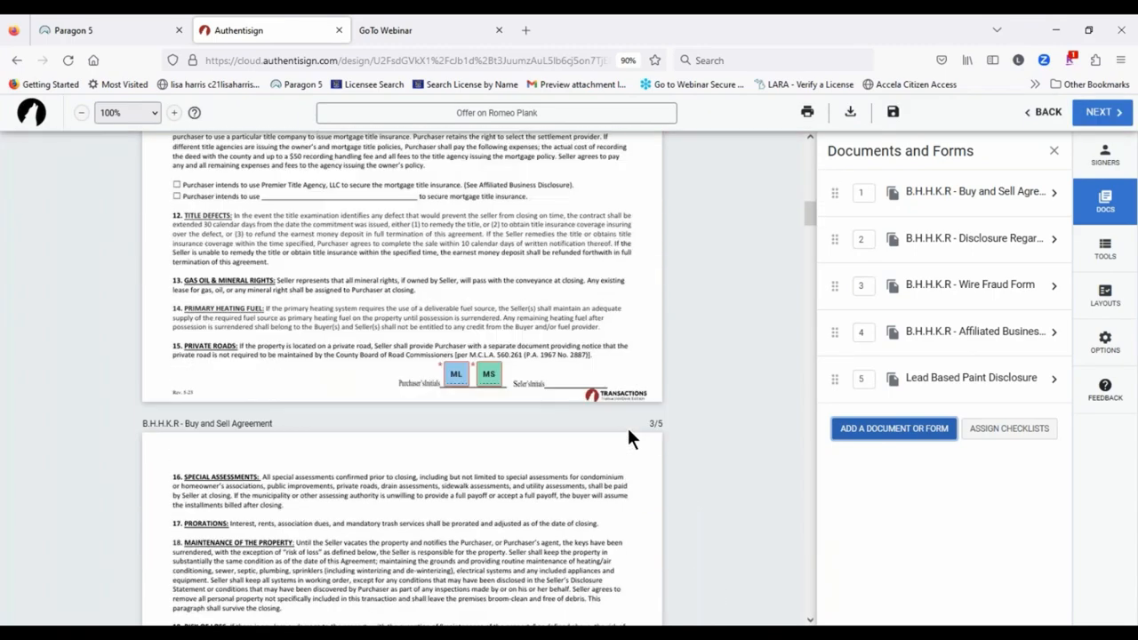
scroll(628, 432, down, 20)
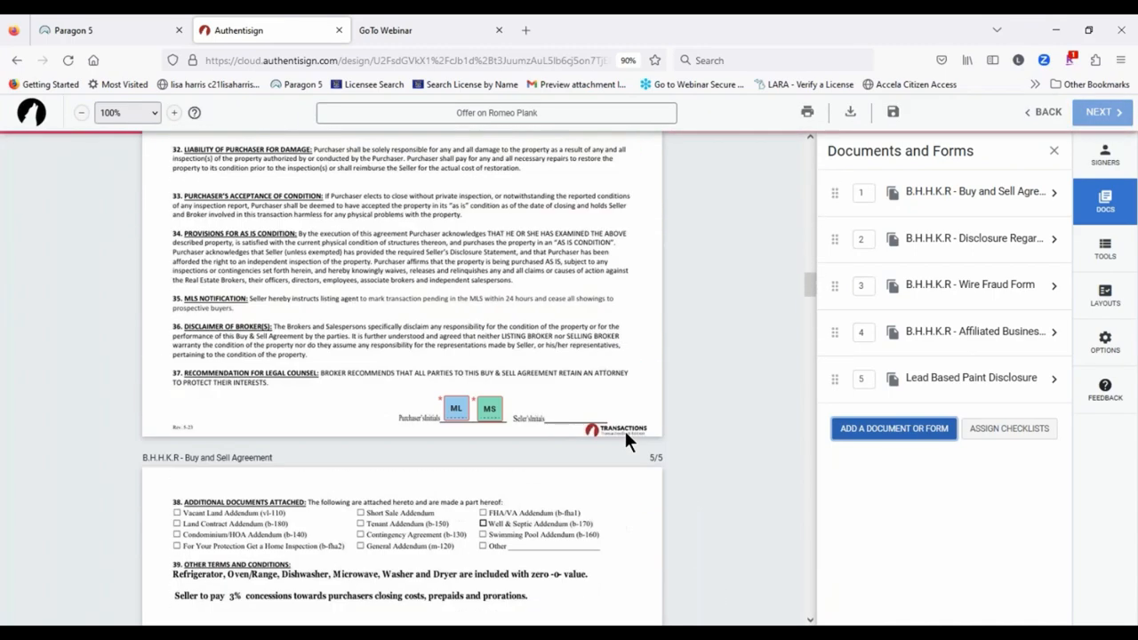
scroll(624, 436, down, 4)
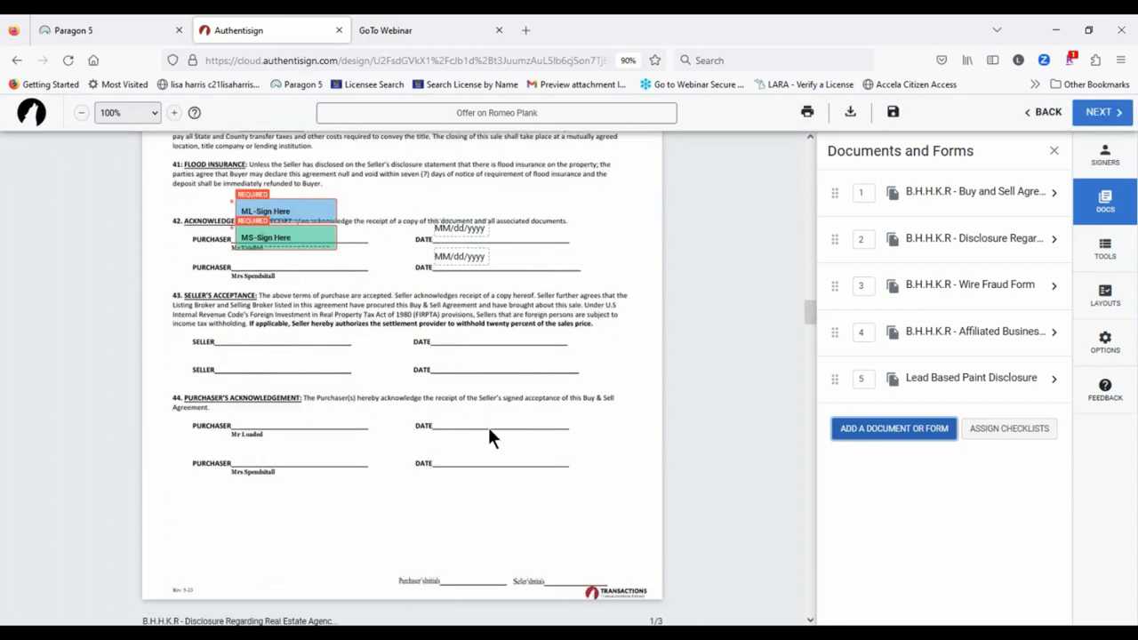
drag(473, 256, 481, 263)
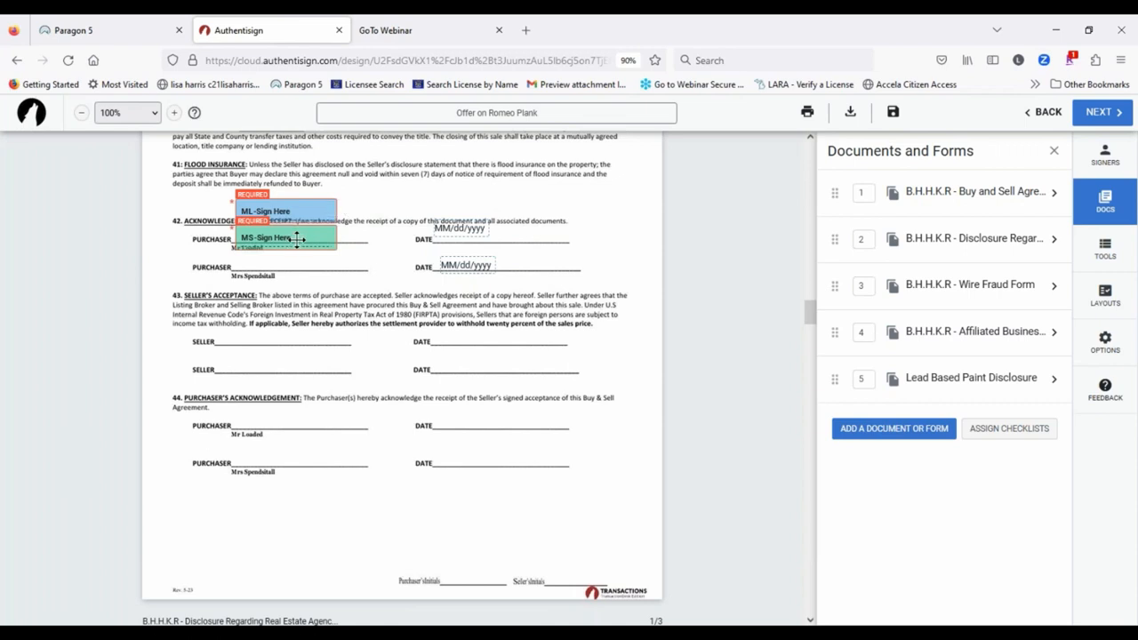
drag(293, 237, 289, 271)
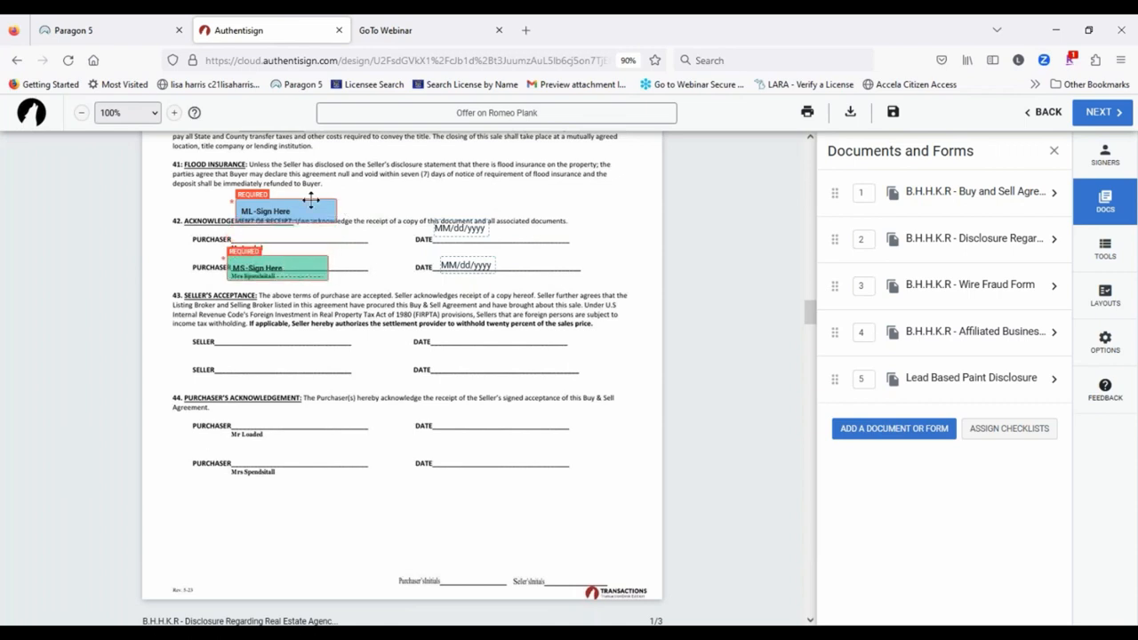
drag(296, 205, 290, 233)
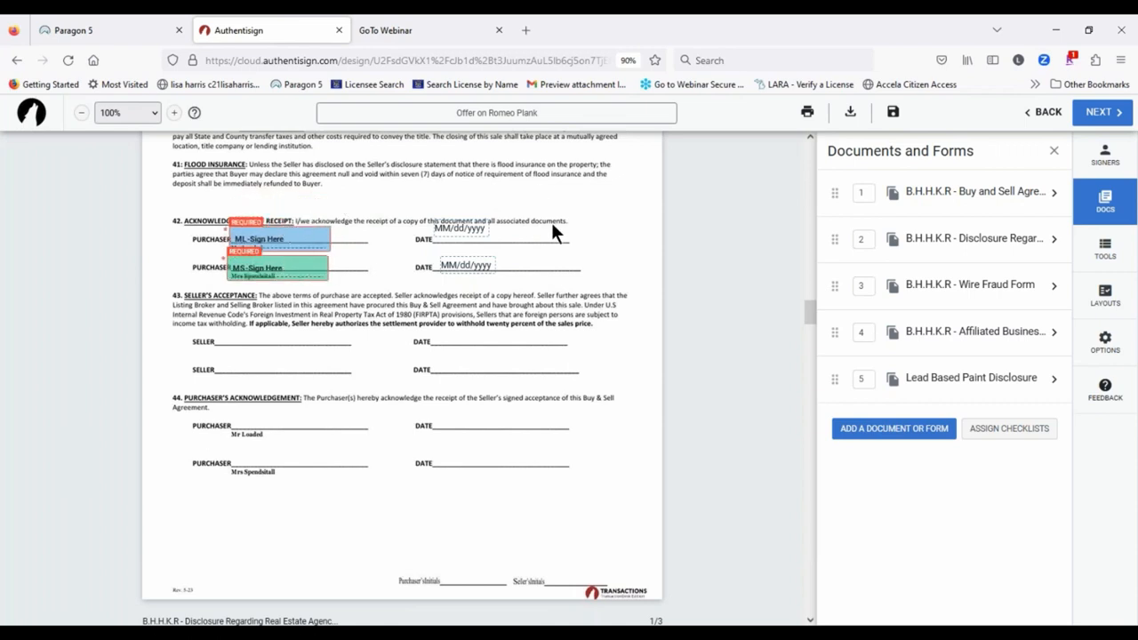
drag(475, 228, 478, 237)
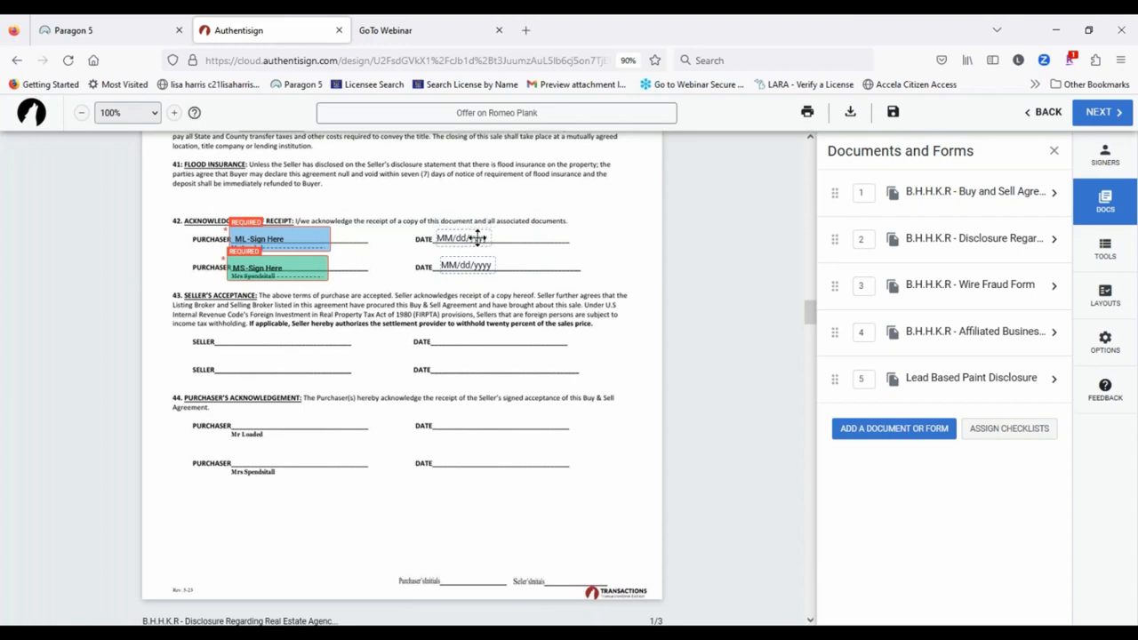
scroll(546, 458, down, 15)
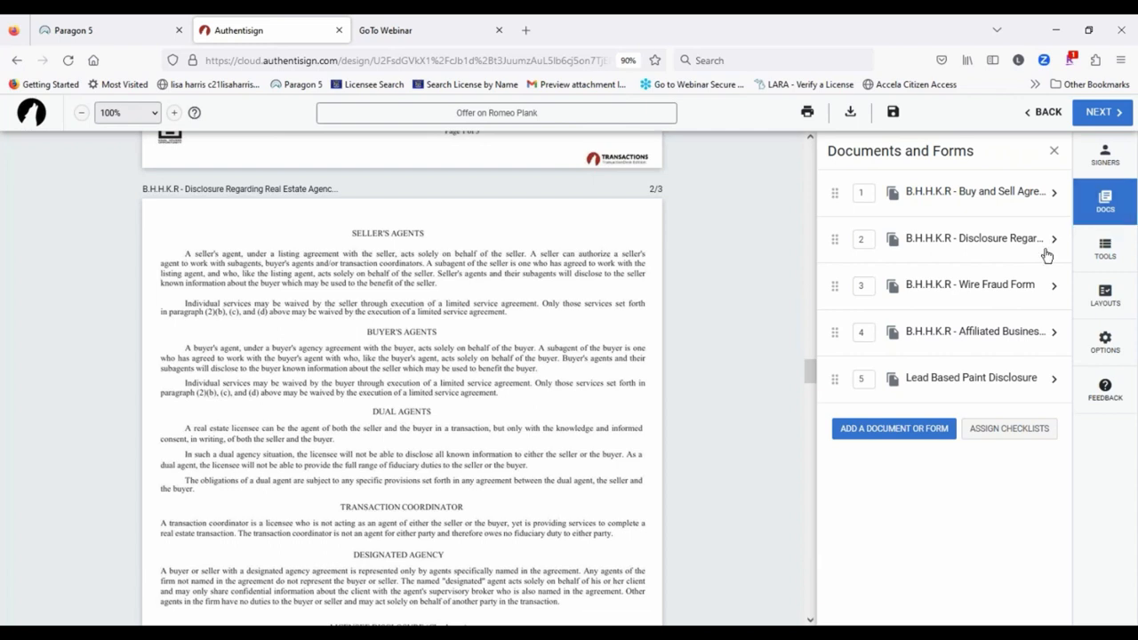
Step: Show the Signing Tools panel beside the agency disclosure
click(1105, 247)
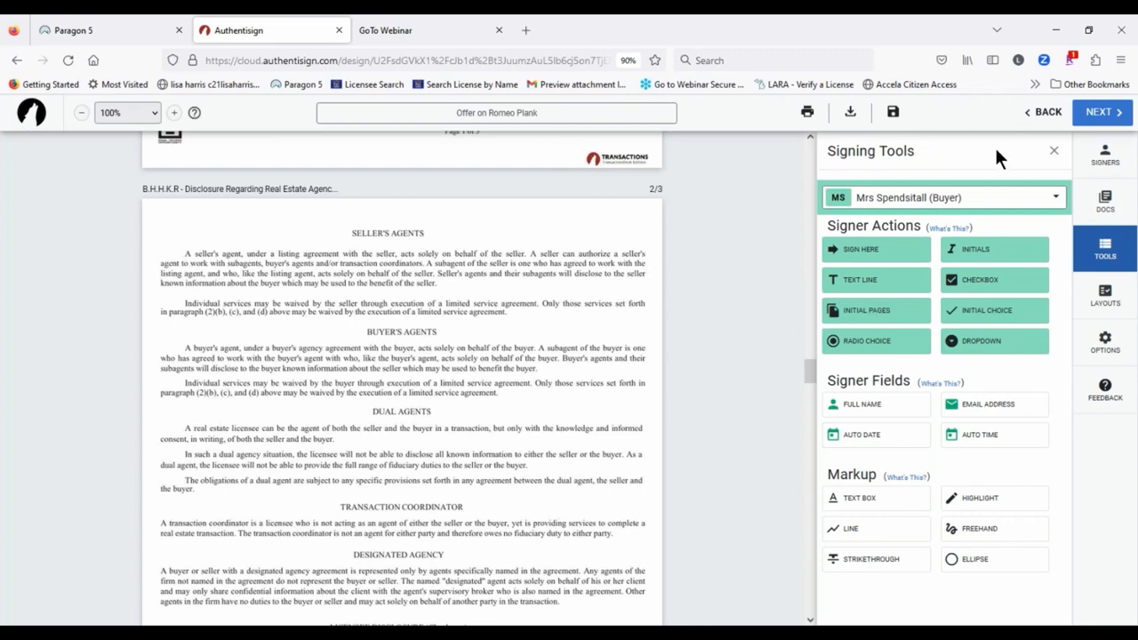
Step: Place the first buyer's sign-here and date fields on the left Potential Buyer line
click(958, 199)
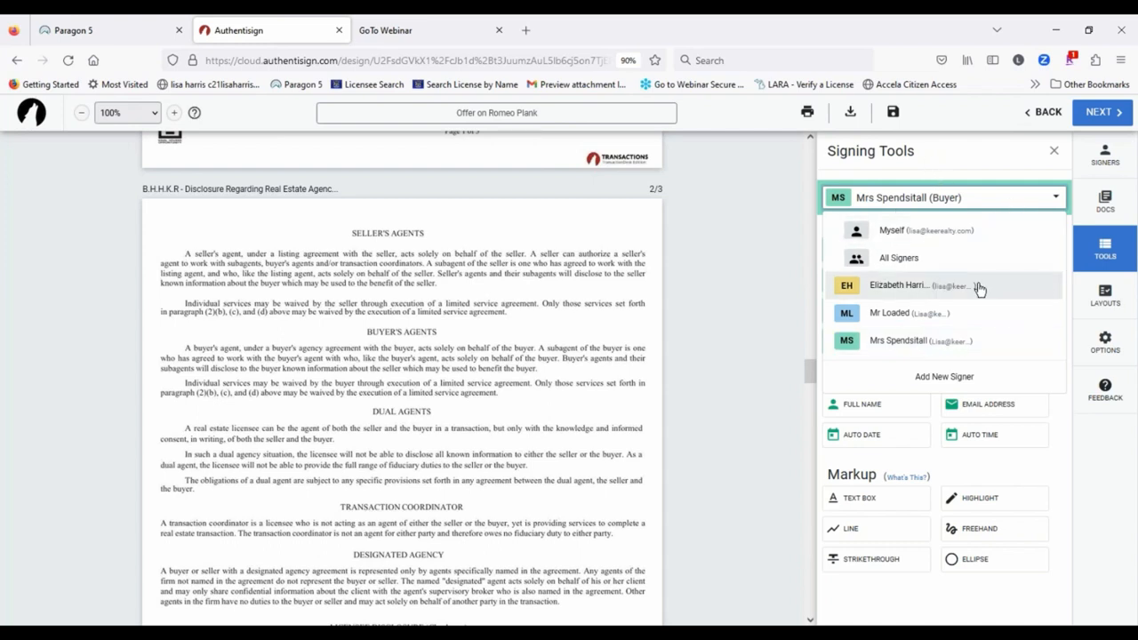
click(889, 319)
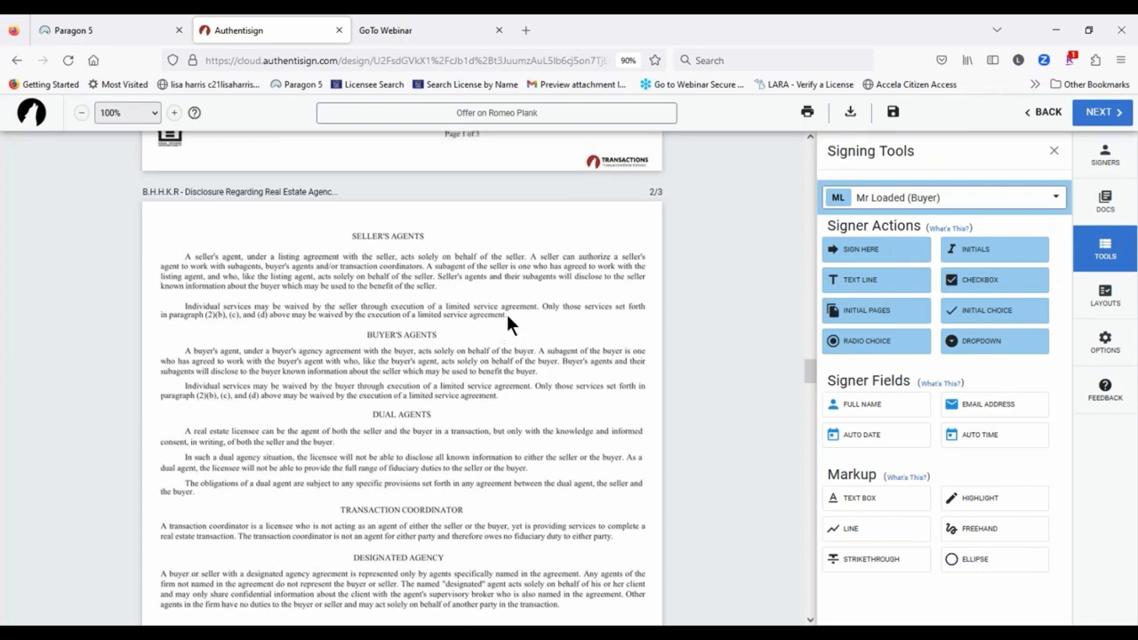
scroll(524, 324, up, 3)
scroll(544, 335, down, 14)
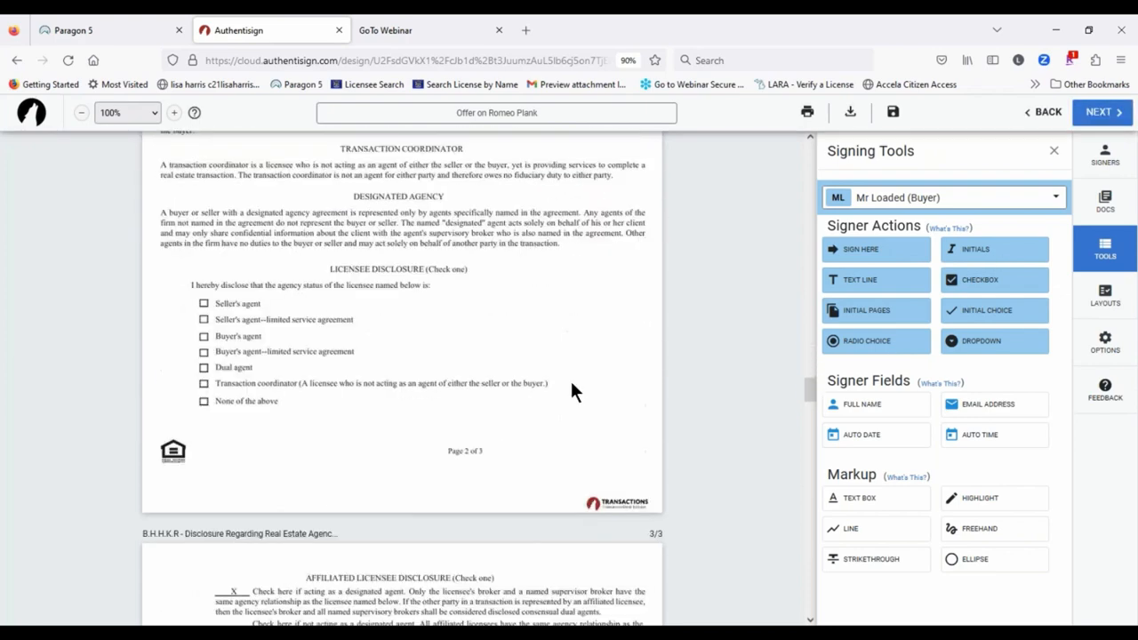
scroll(560, 349, up, 2)
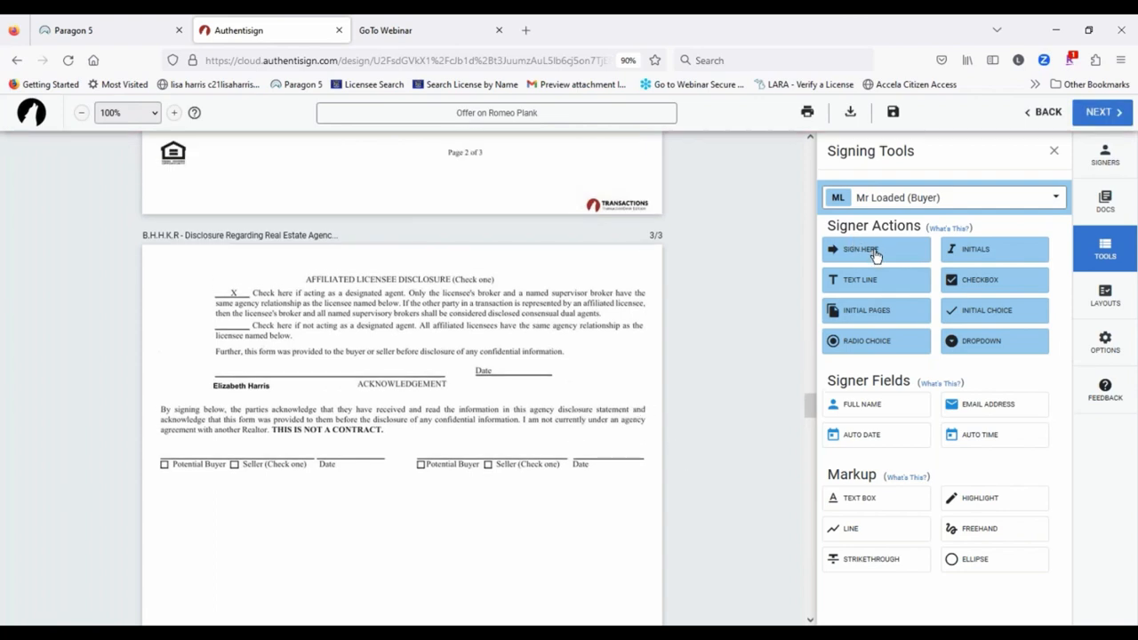
drag(875, 255, 162, 434)
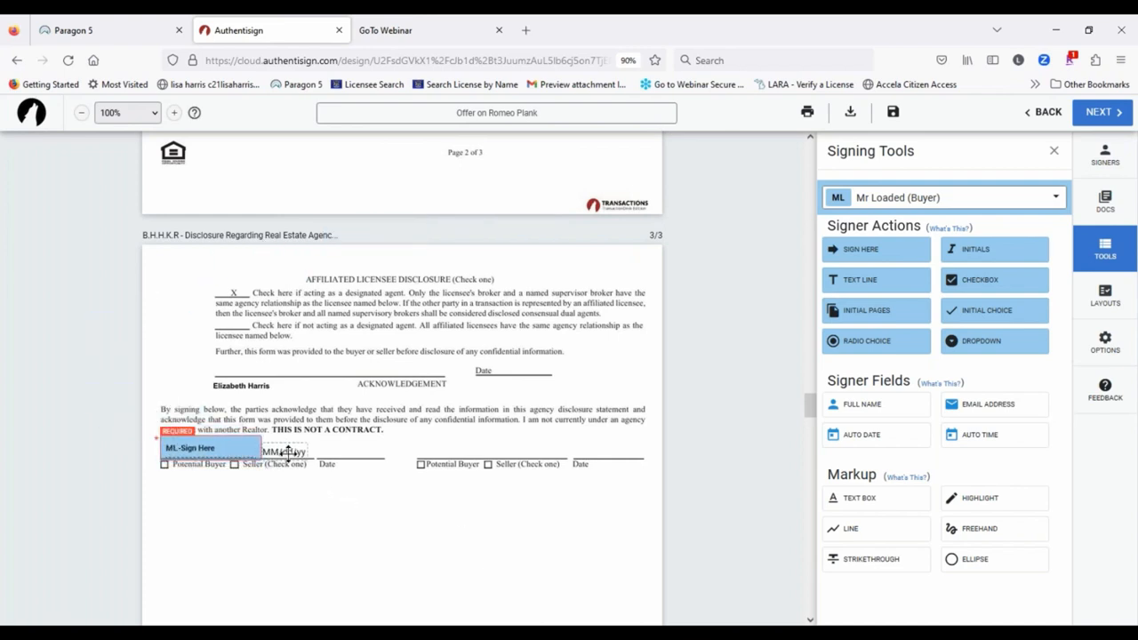
drag(287, 452, 346, 454)
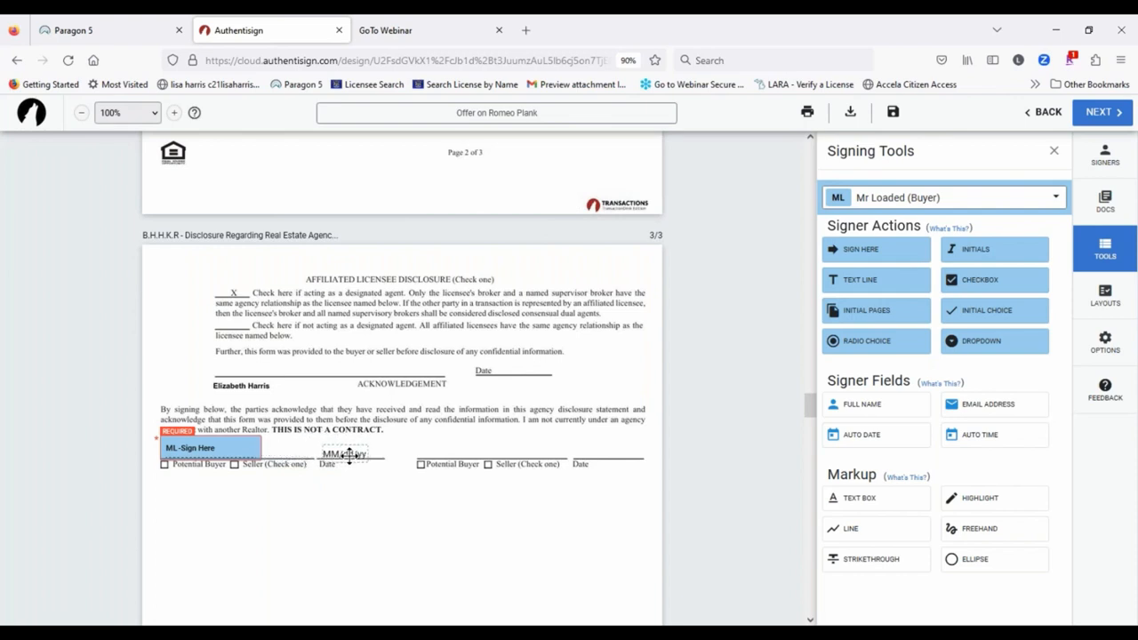
Step: Place the second buyer's sign-here and date fields on the right signature line
click(967, 201)
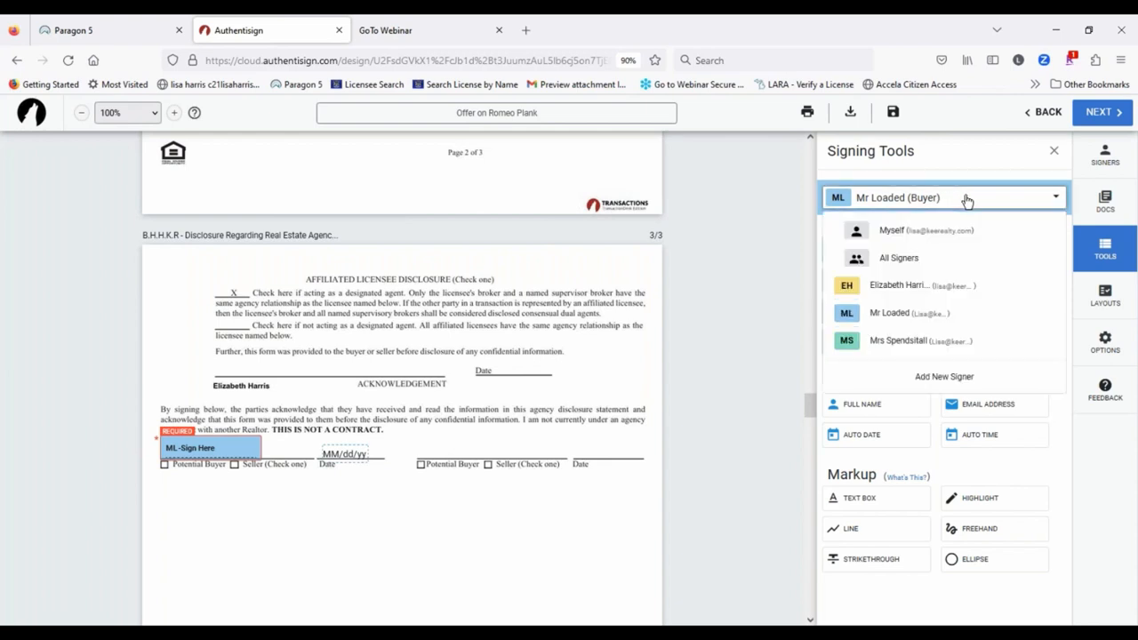
click(914, 343)
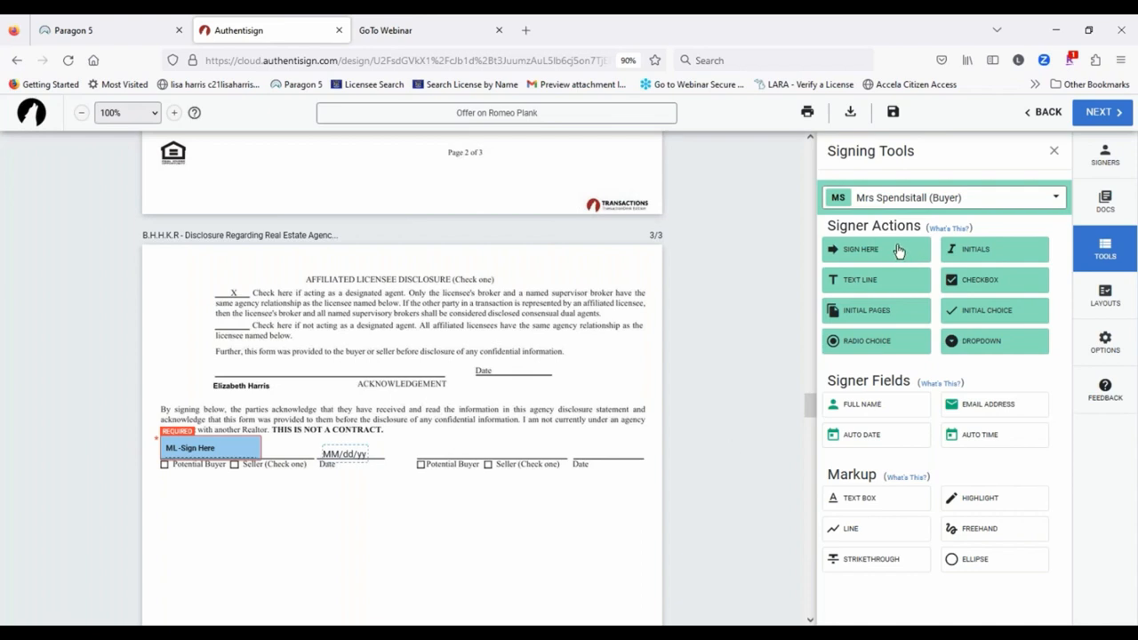
mouse_move(898, 251)
mouse_down()
mouse_move(366, 447)
mouse_move(390, 455)
mouse_move(429, 435)
mouse_move(419, 442)
mouse_up()
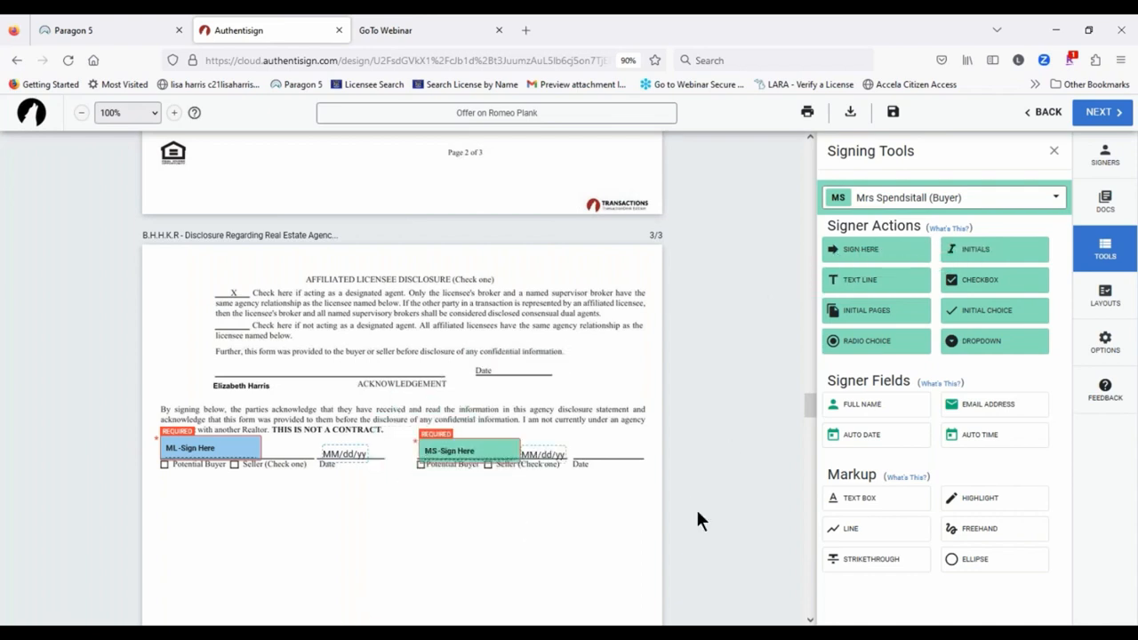
drag(557, 453, 614, 449)
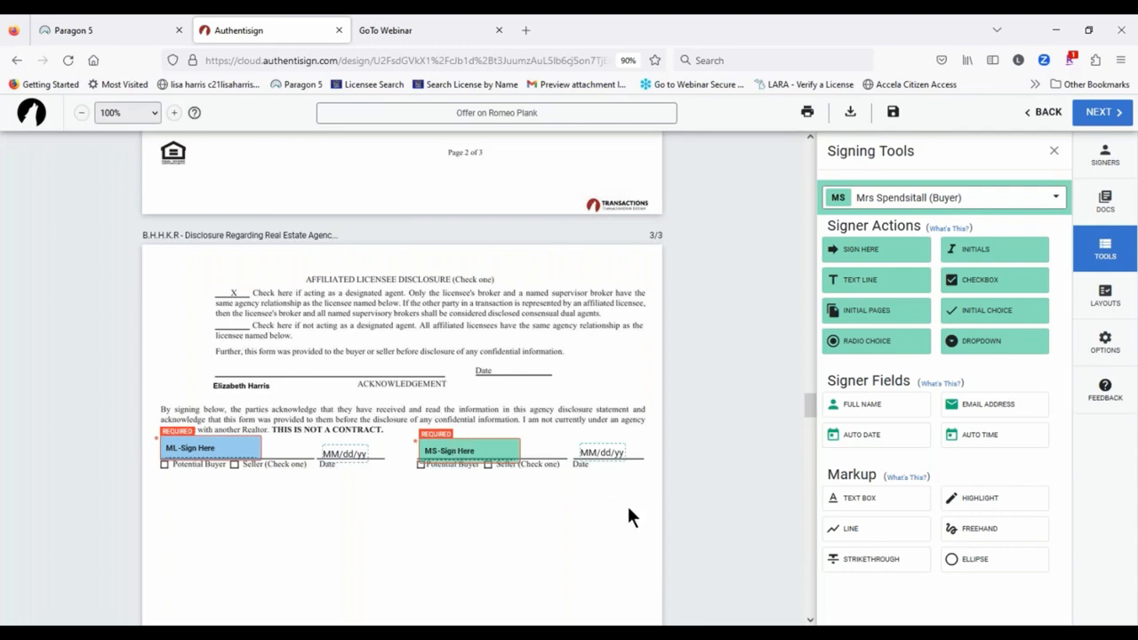
Step: Review the page 3 buyer fields and bring up the signer list
scroll(484, 360, up, 10)
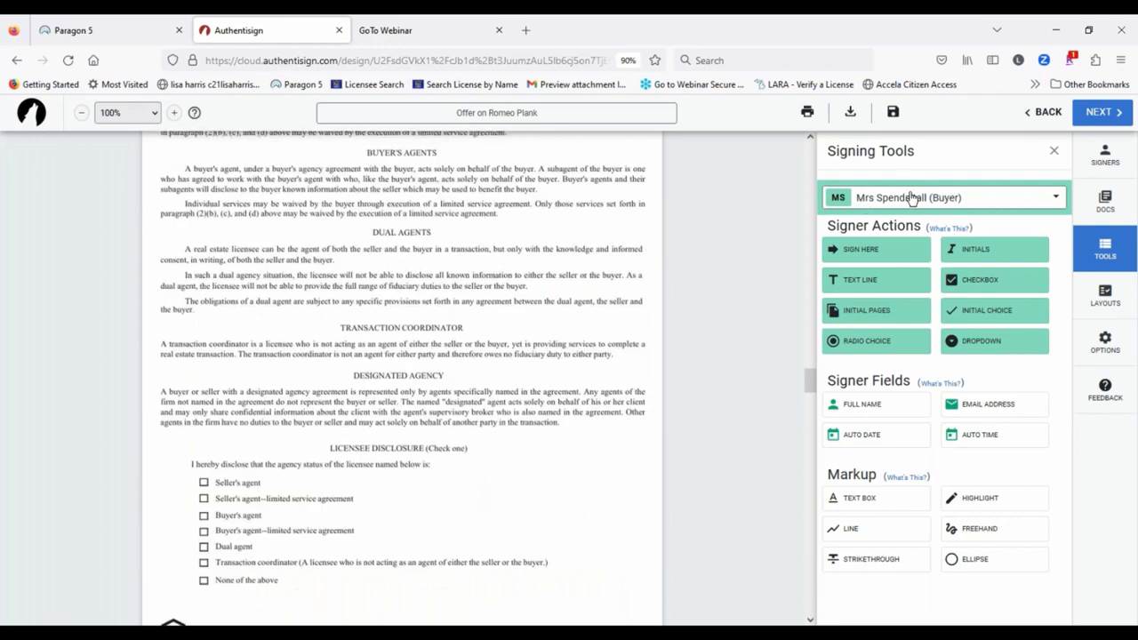
scroll(523, 382, down, 3)
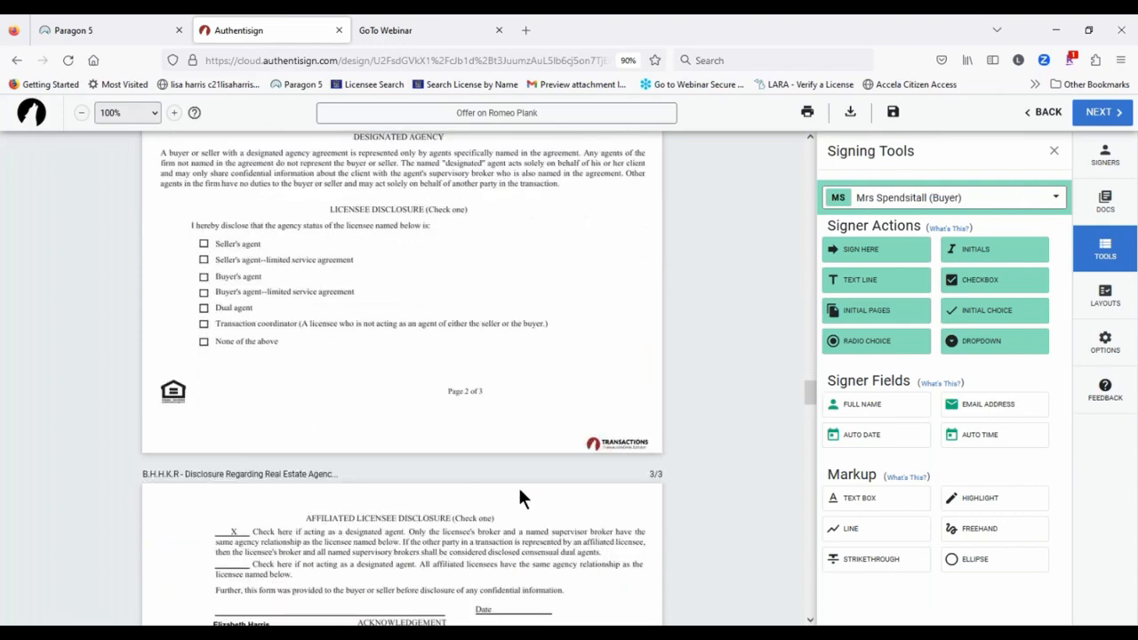
scroll(520, 498, down, 3)
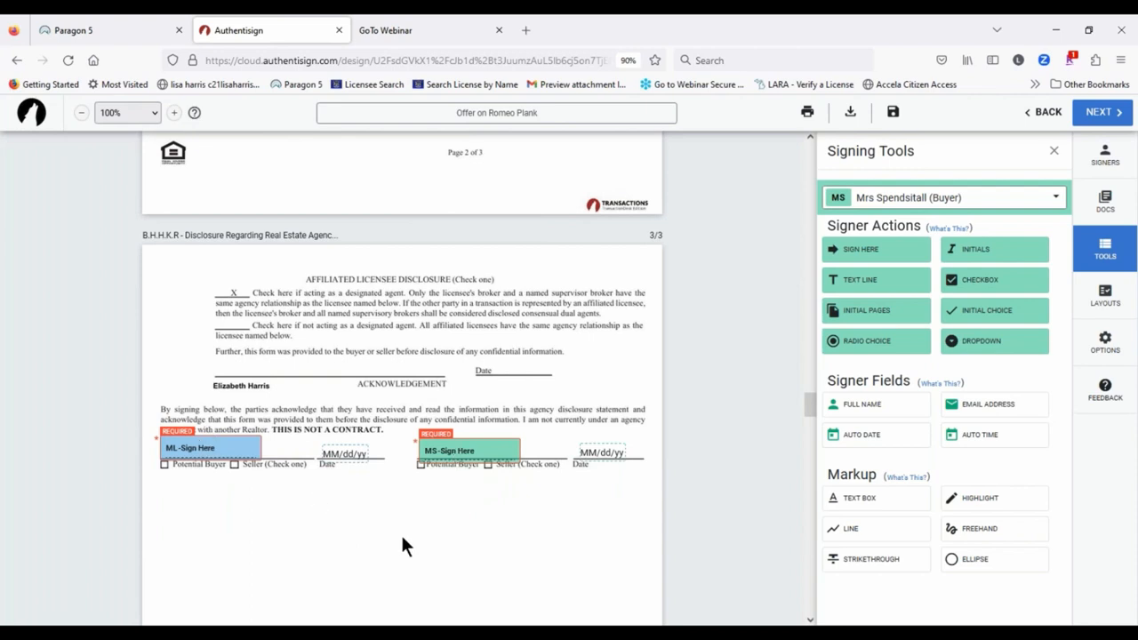
click(945, 198)
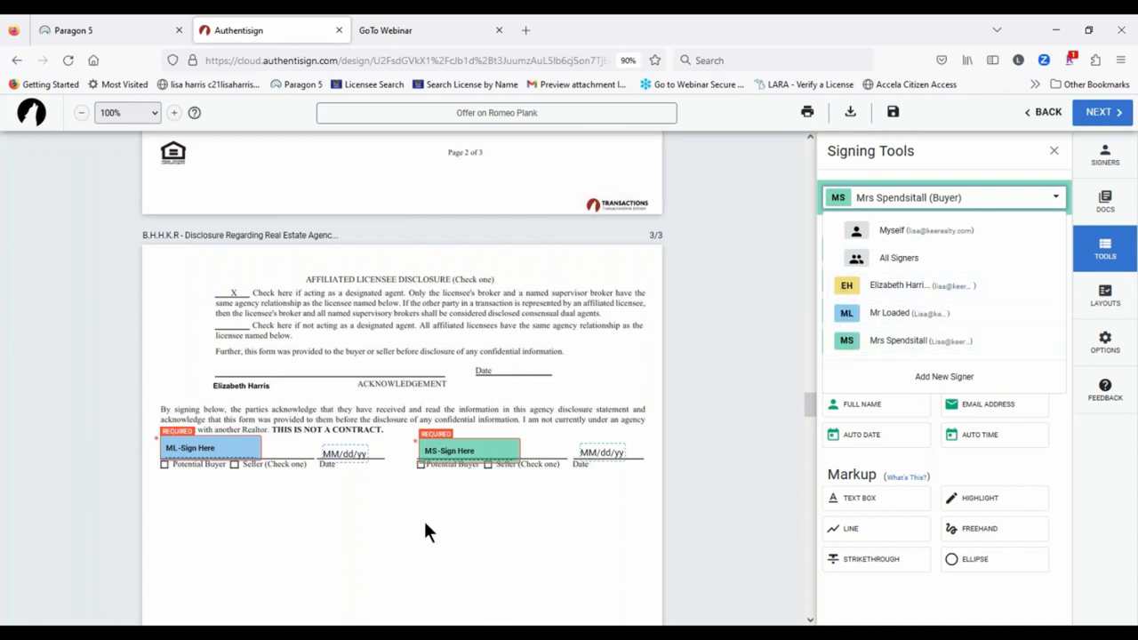
Step: Place the selling agent's signature and date fields on the agent acknowledgement line
click(873, 286)
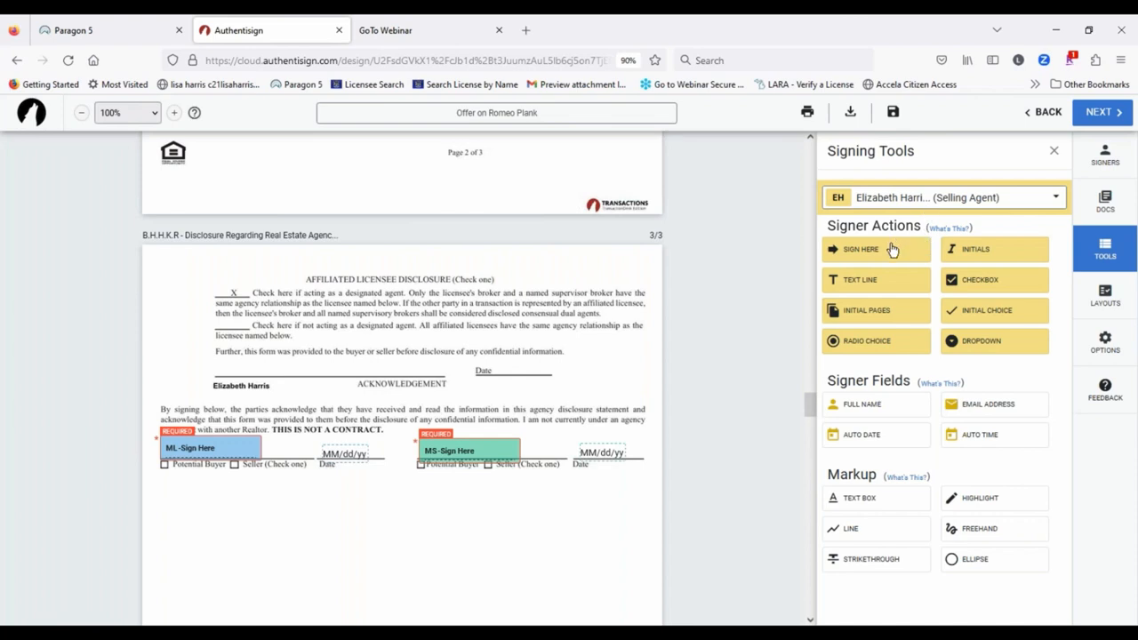
click(892, 248)
mouse_move(343, 297)
mouse_down()
mouse_move(238, 368)
mouse_move(213, 354)
mouse_up()
click(214, 355)
mouse_move(345, 373)
mouse_down()
mouse_move(528, 356)
mouse_move(521, 370)
mouse_up()
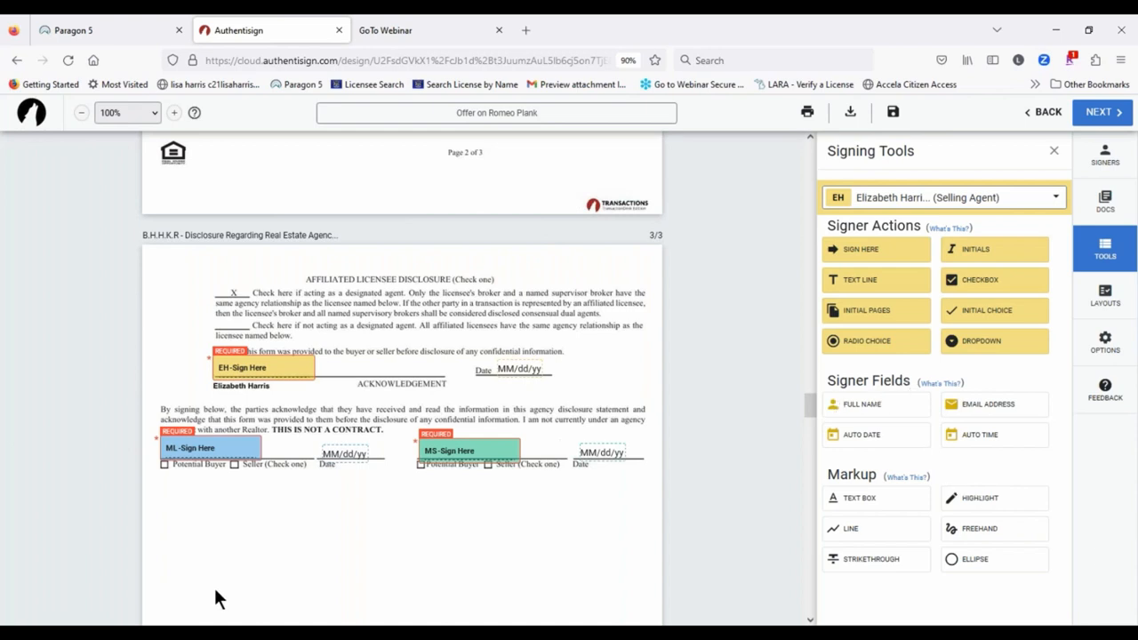
Step: Add the first buyer's printed-name field below their signature line
click(947, 199)
click(903, 314)
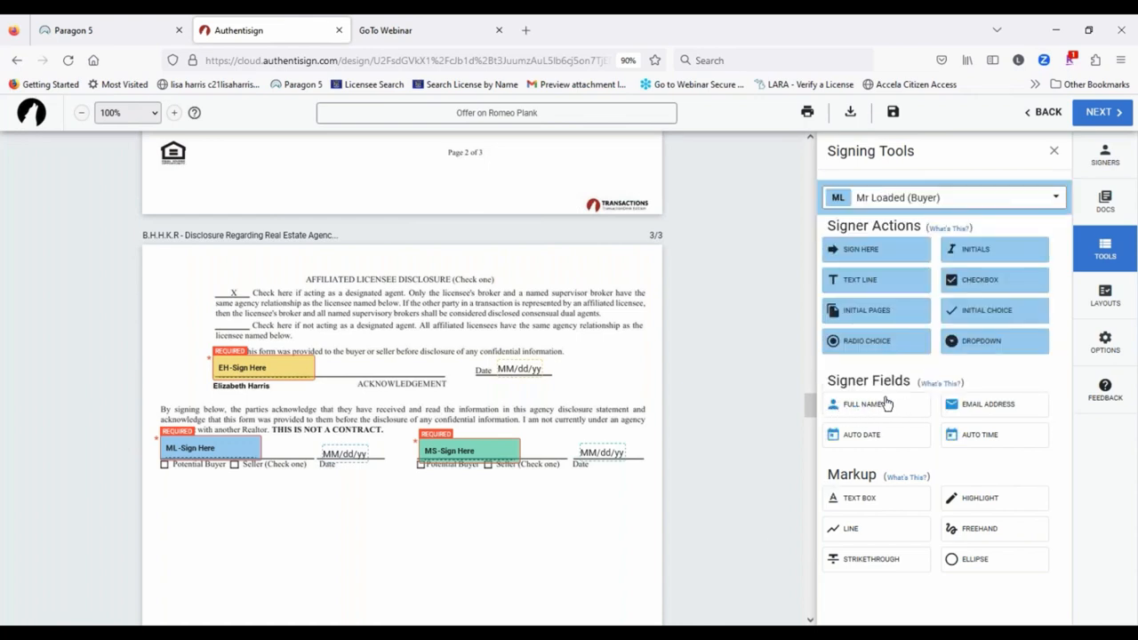
drag(884, 405, 168, 476)
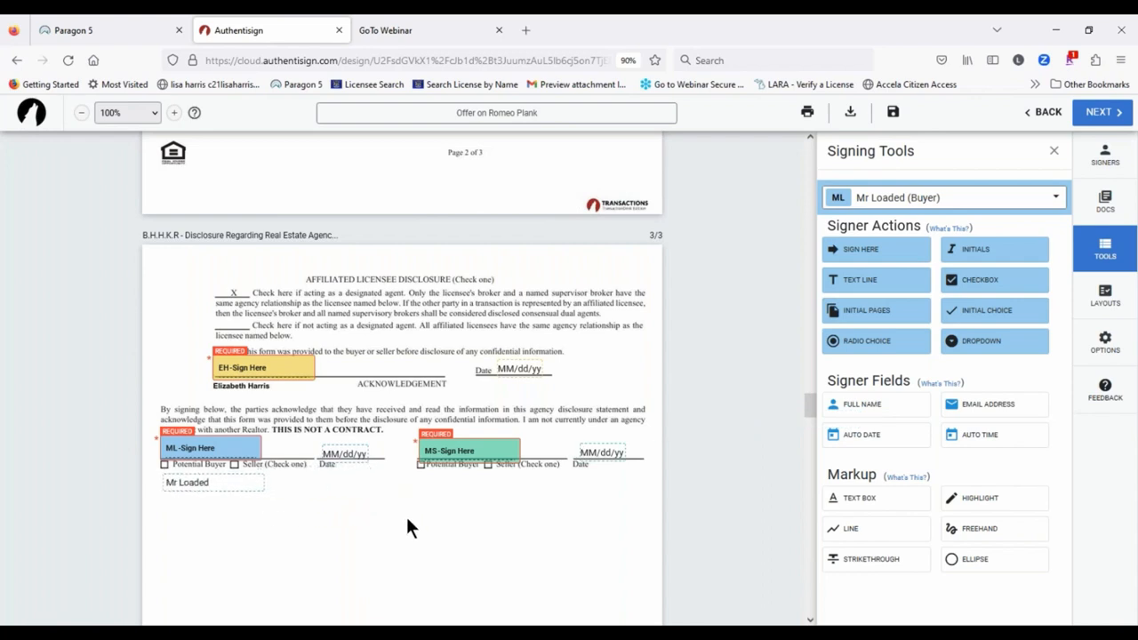
Step: For the second buyer, add a full-name field under her signature and a Potential Buyer checkbox
click(955, 199)
click(898, 340)
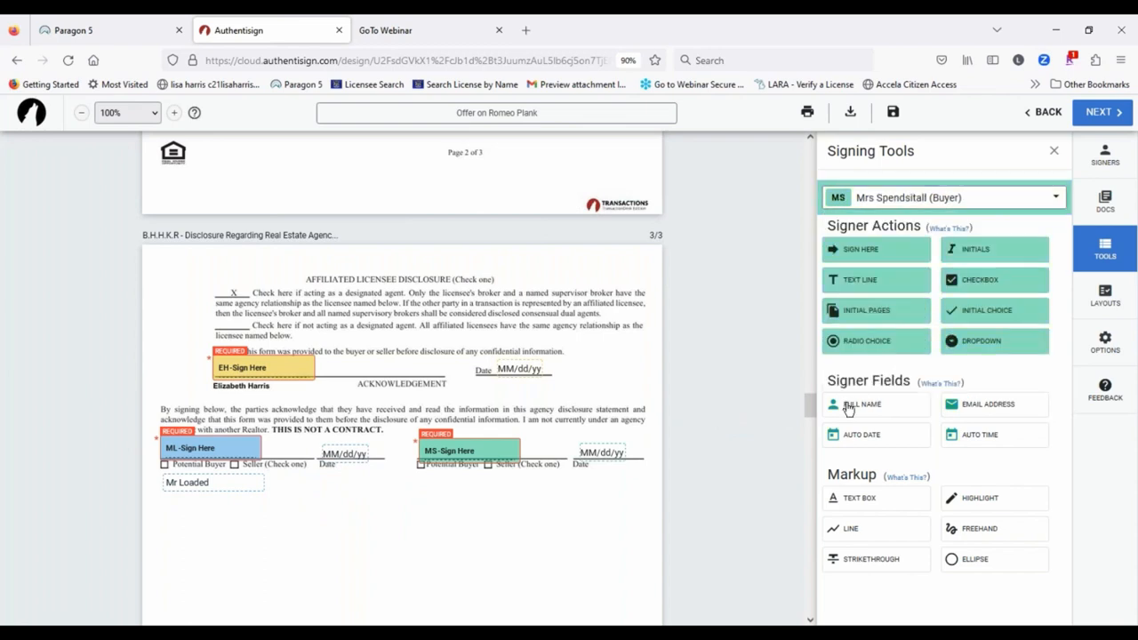
drag(858, 405, 416, 474)
drag(978, 282, 421, 462)
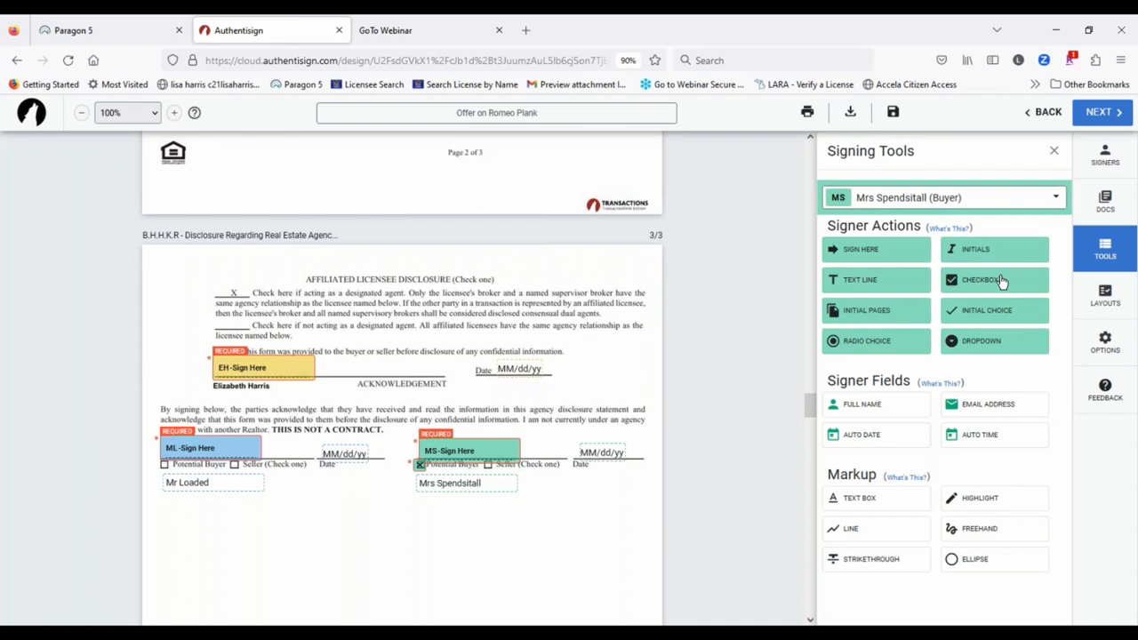
Step: For the first buyer, add a checkbox beside Potential Buyer on page 3
click(928, 195)
click(908, 313)
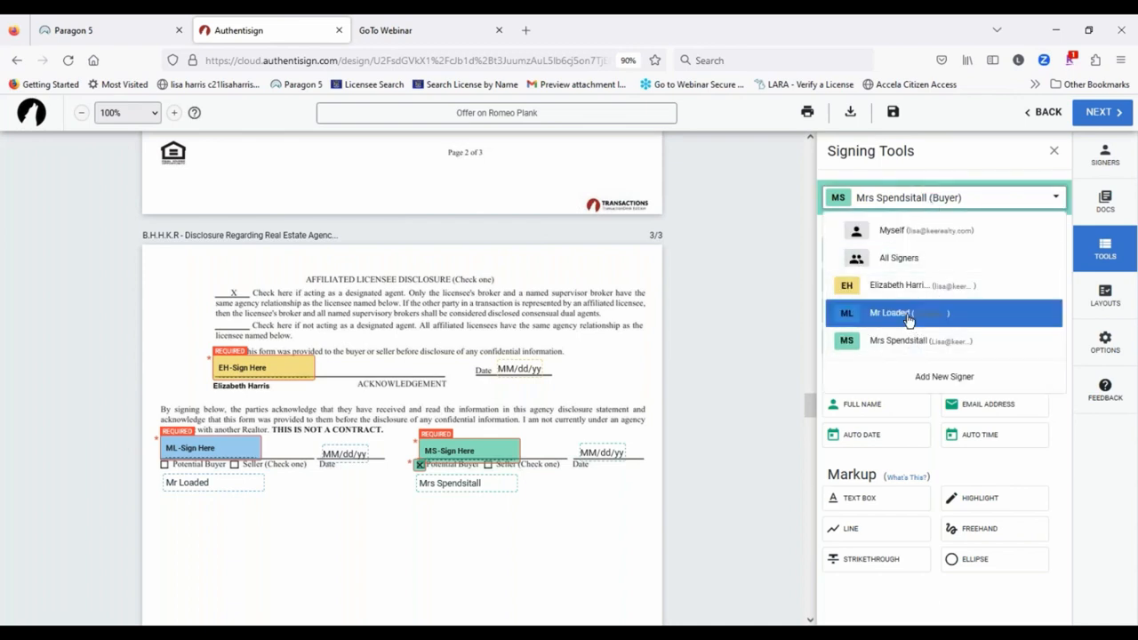
click(990, 281)
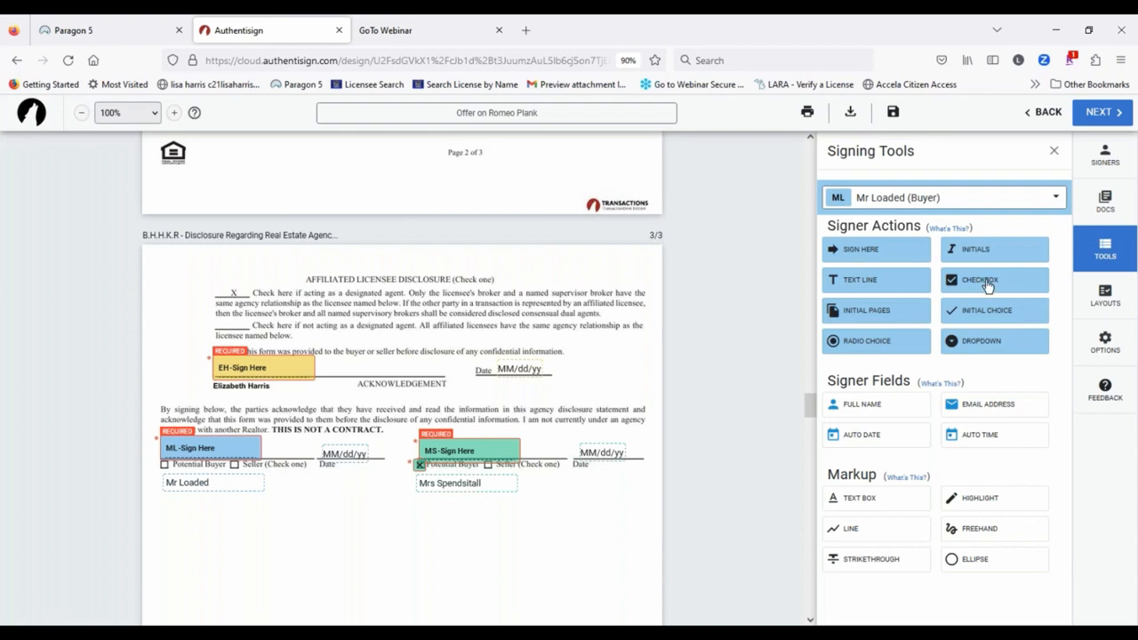
click(161, 461)
Step: Reposition the buyer's Add Text field around the Seller to pay 3% line in section 39
scroll(462, 530, up, 1)
scroll(462, 530, up, 2)
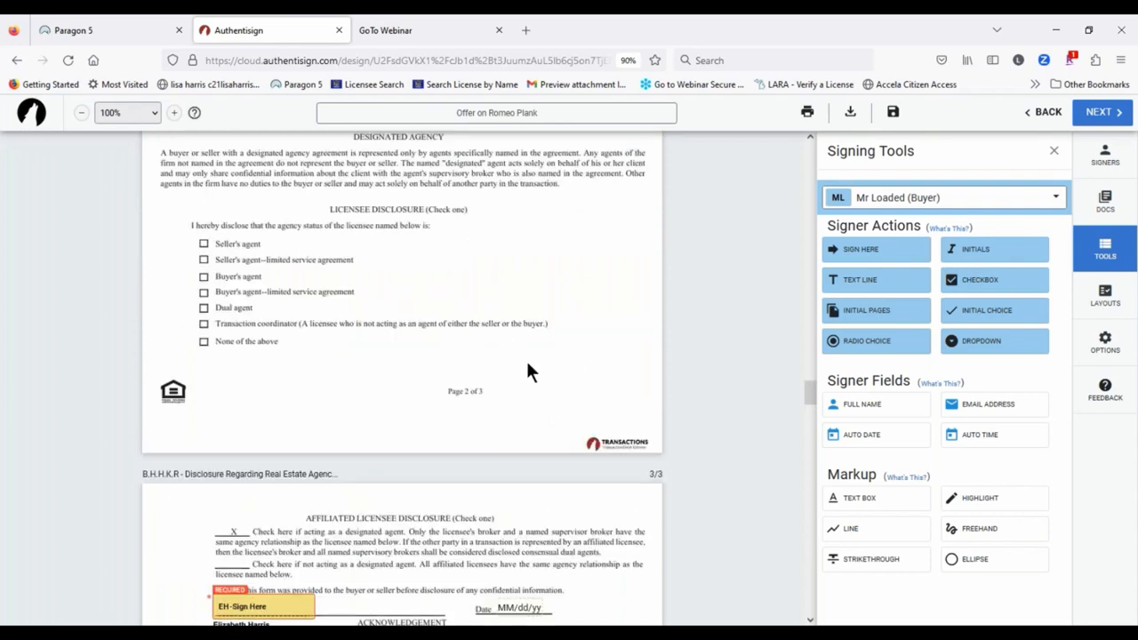
scroll(527, 364, up, 18)
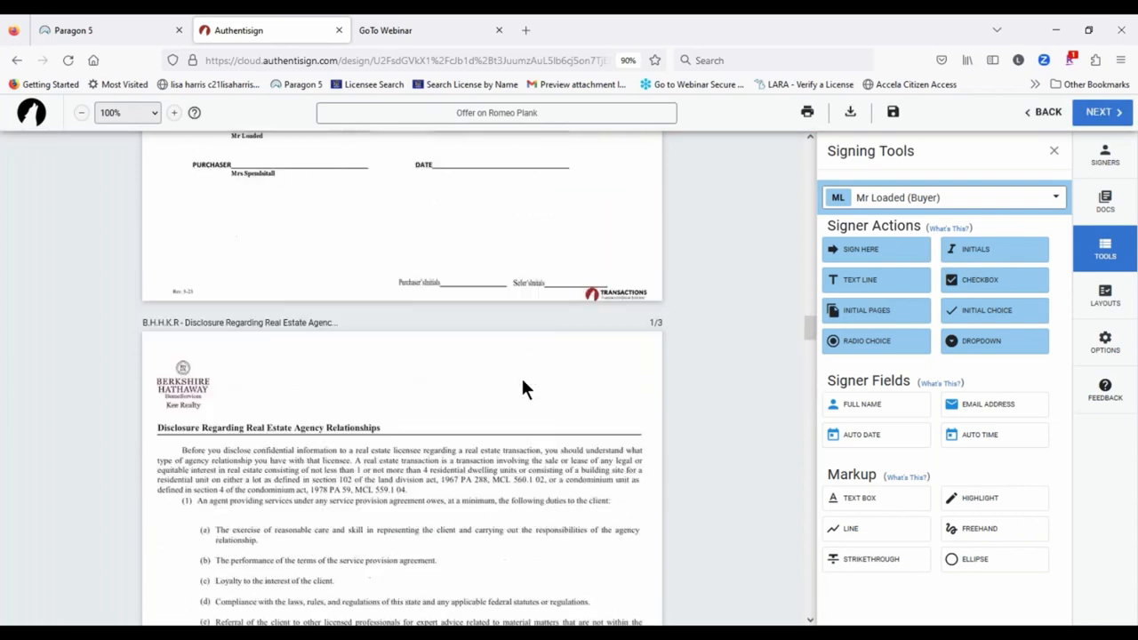
scroll(521, 376, up, 15)
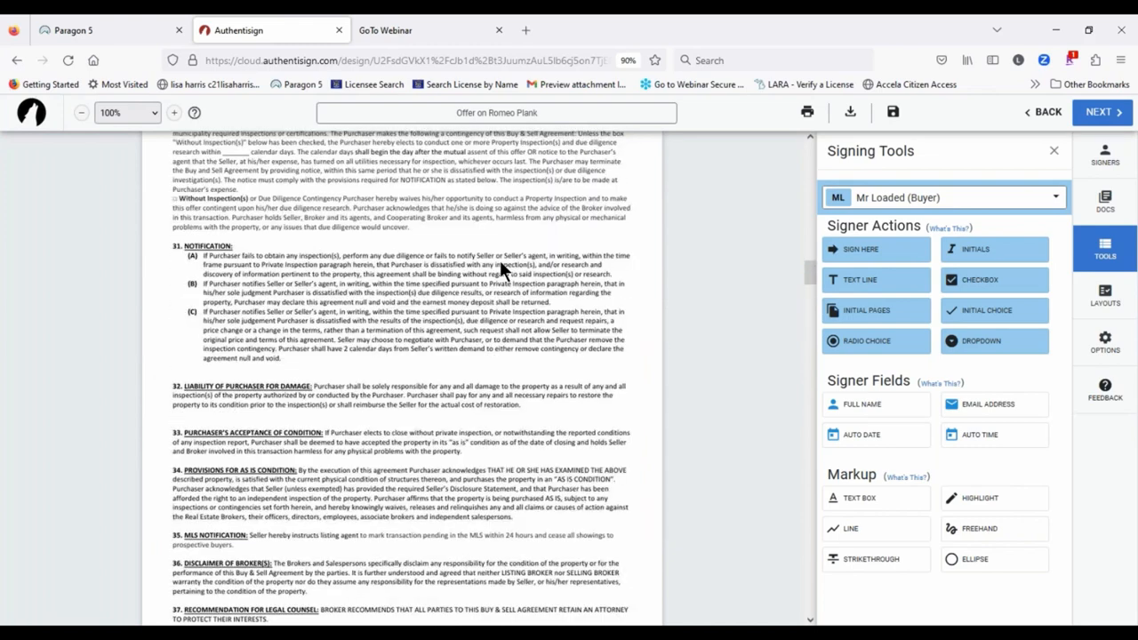
scroll(501, 266, down, 8)
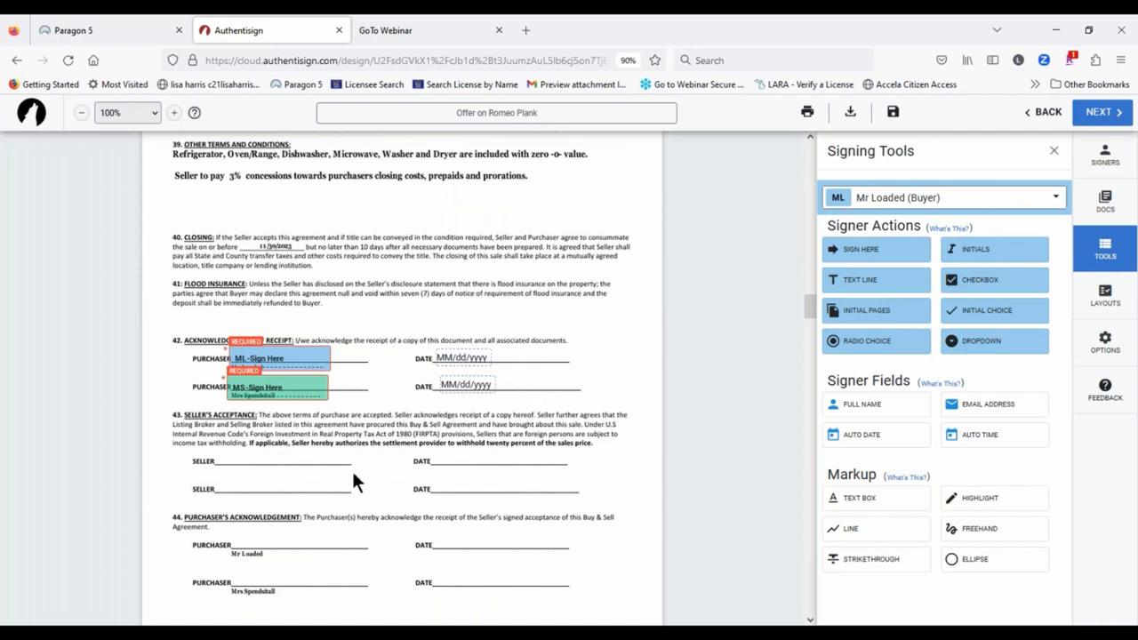
scroll(353, 476, up, 1)
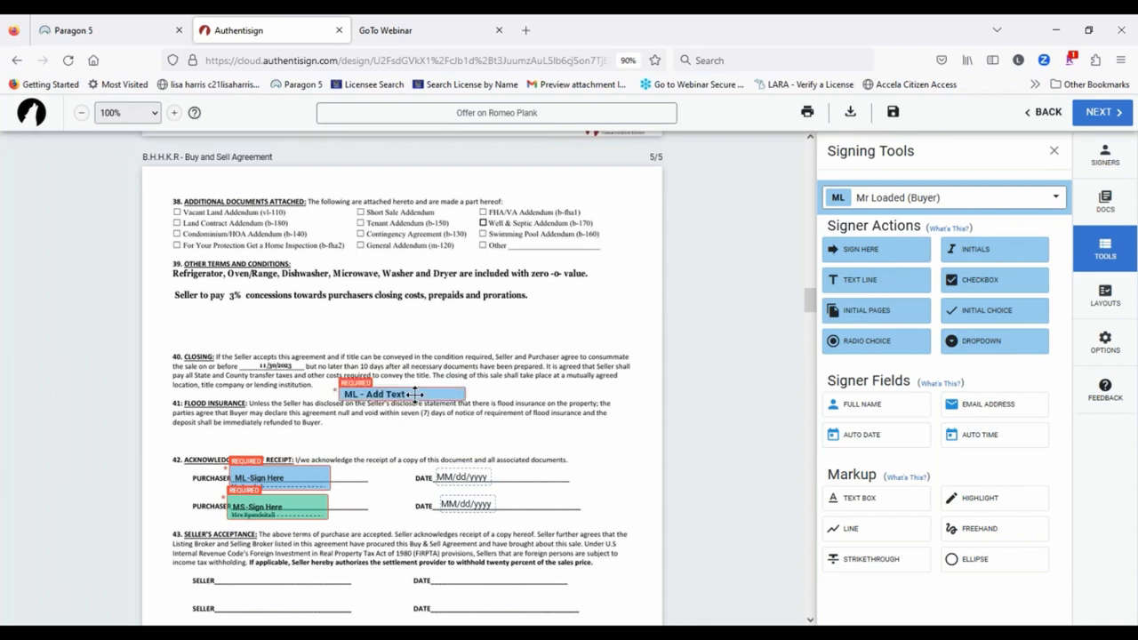
drag(415, 394, 270, 317)
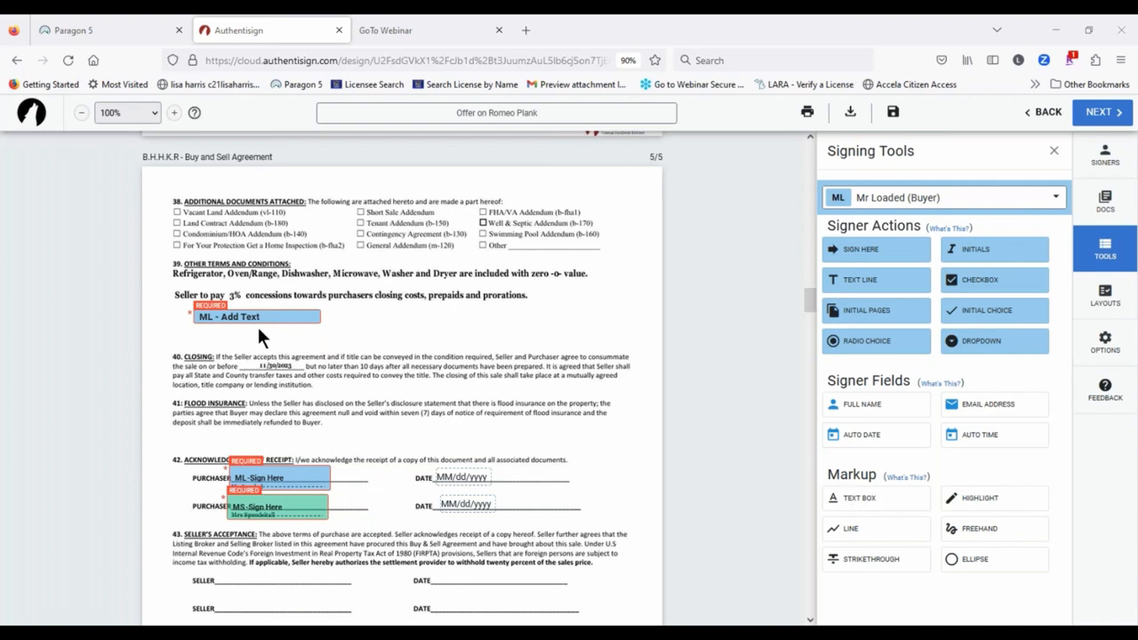
drag(267, 319, 433, 359)
drag(537, 321, 537, 331)
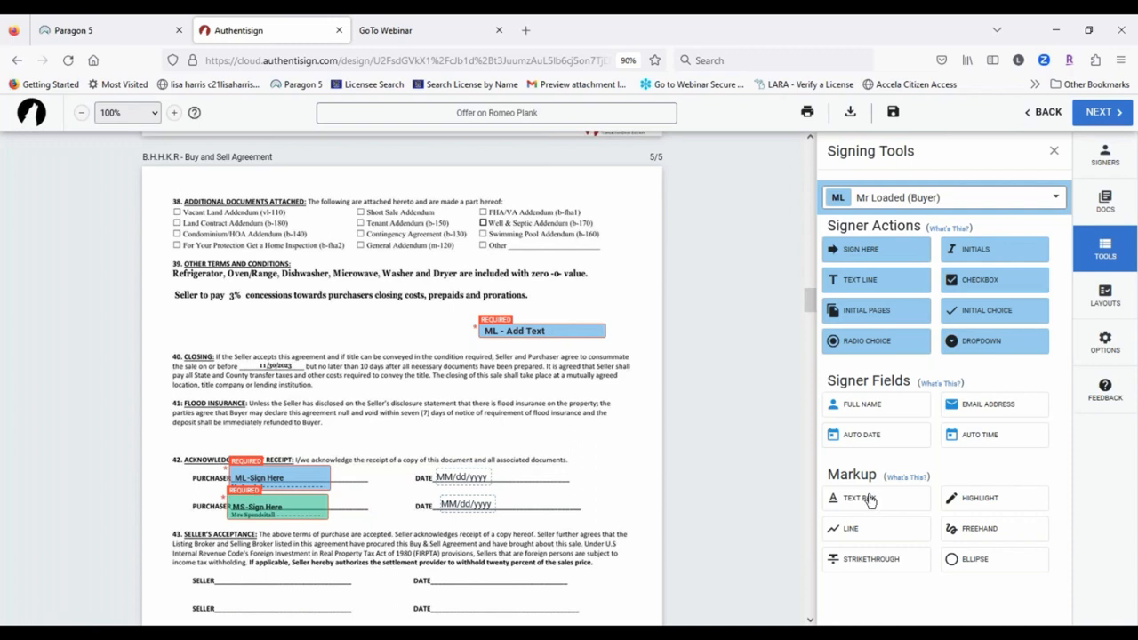
Step: Delete the buyer's Add Text field from under the 3% line
click(549, 329)
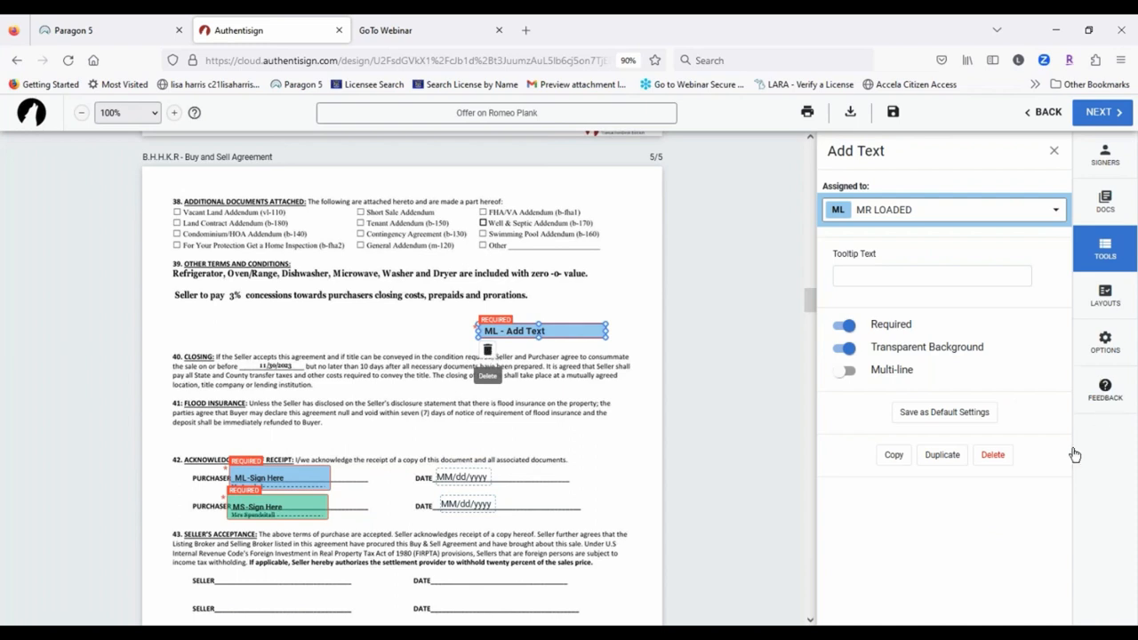
click(991, 454)
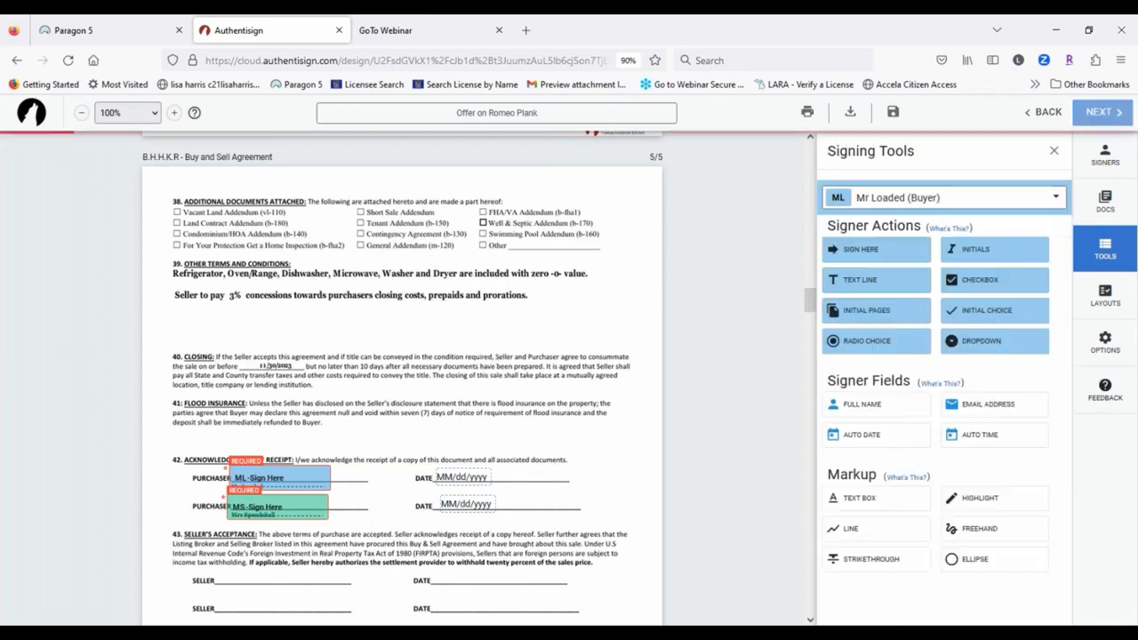
click(855, 499)
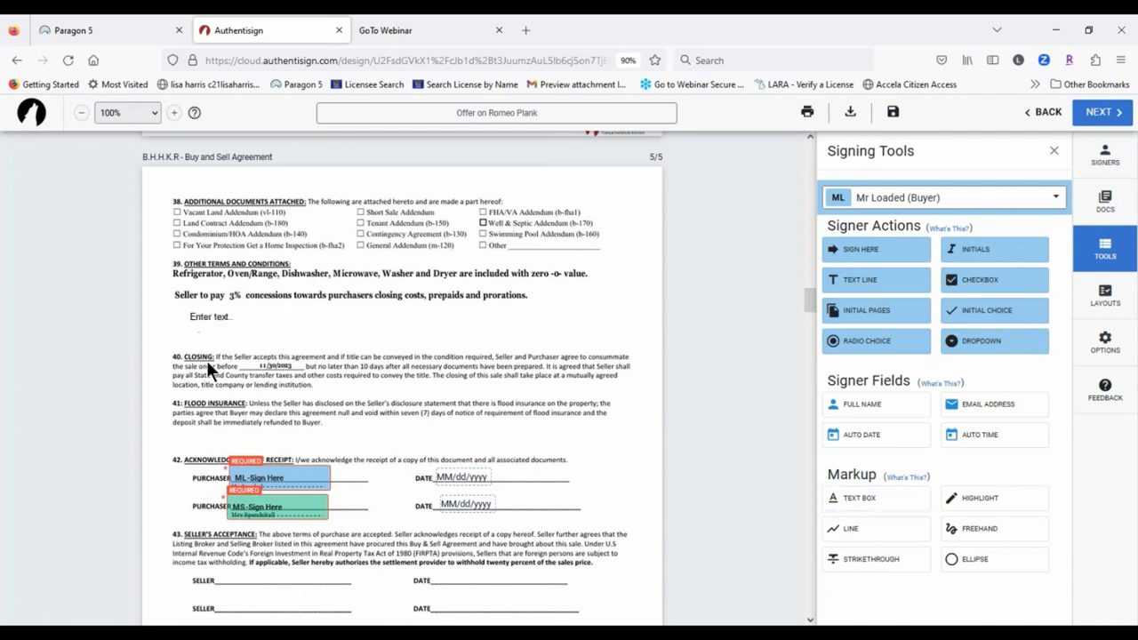
Step: Place a text box below the 3% line reading 'Chandelier excluded in dining room'
click(190, 312)
click(210, 317)
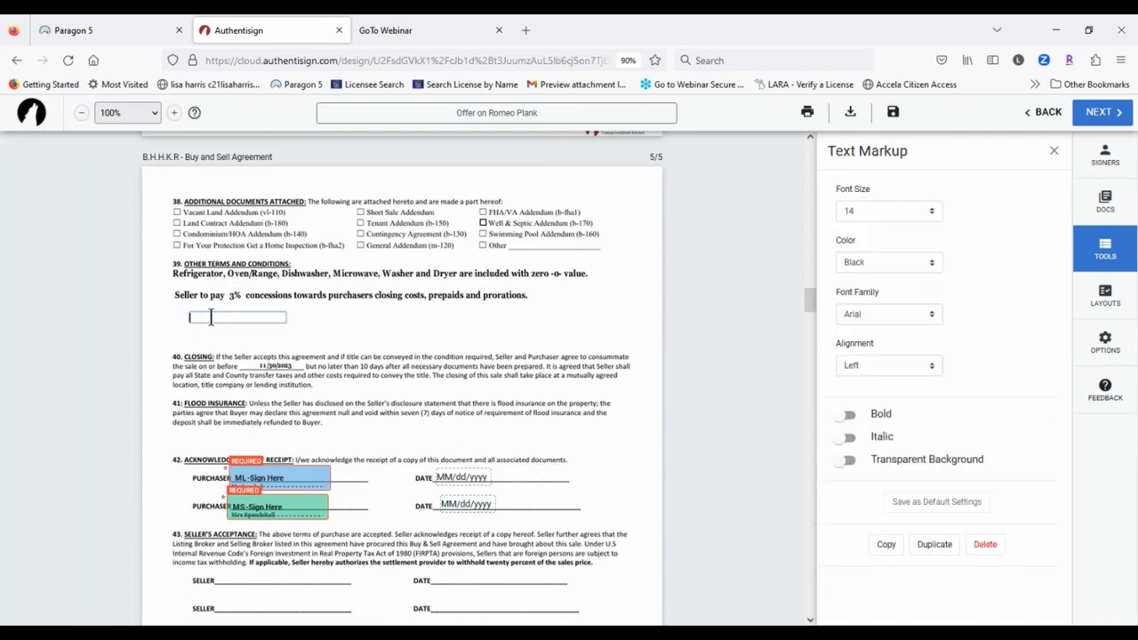
text(Chandelier excludede)
key(BackSpace)
text(in dining room)
click(314, 335)
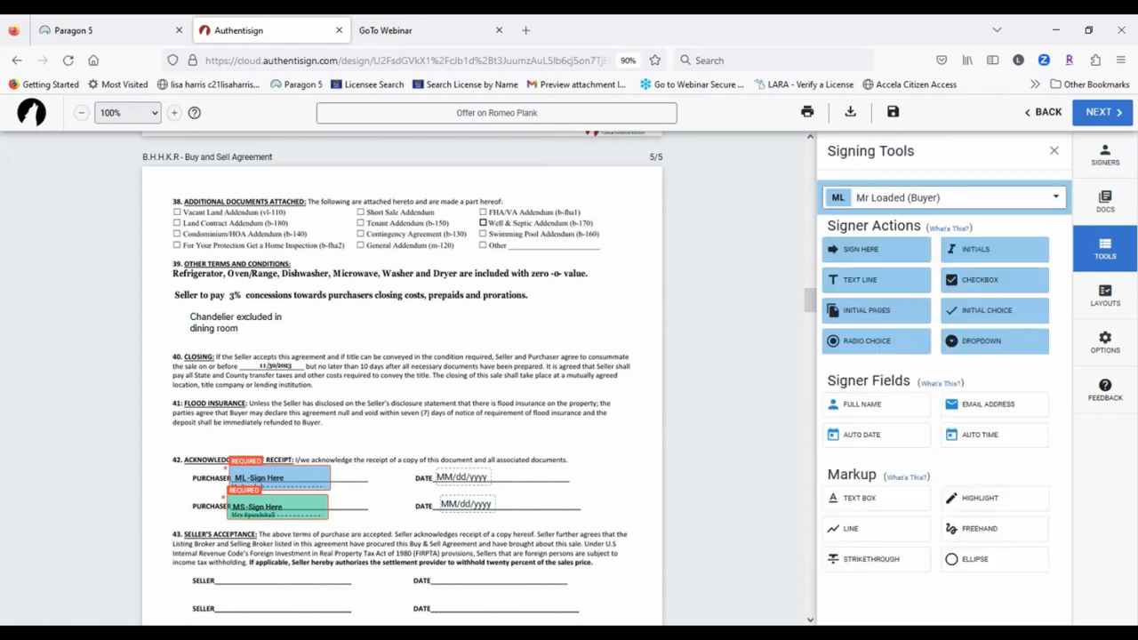
Step: Widen the chandelier note to one line, make it bold with transparent background, and position it under the 3% line
click(237, 319)
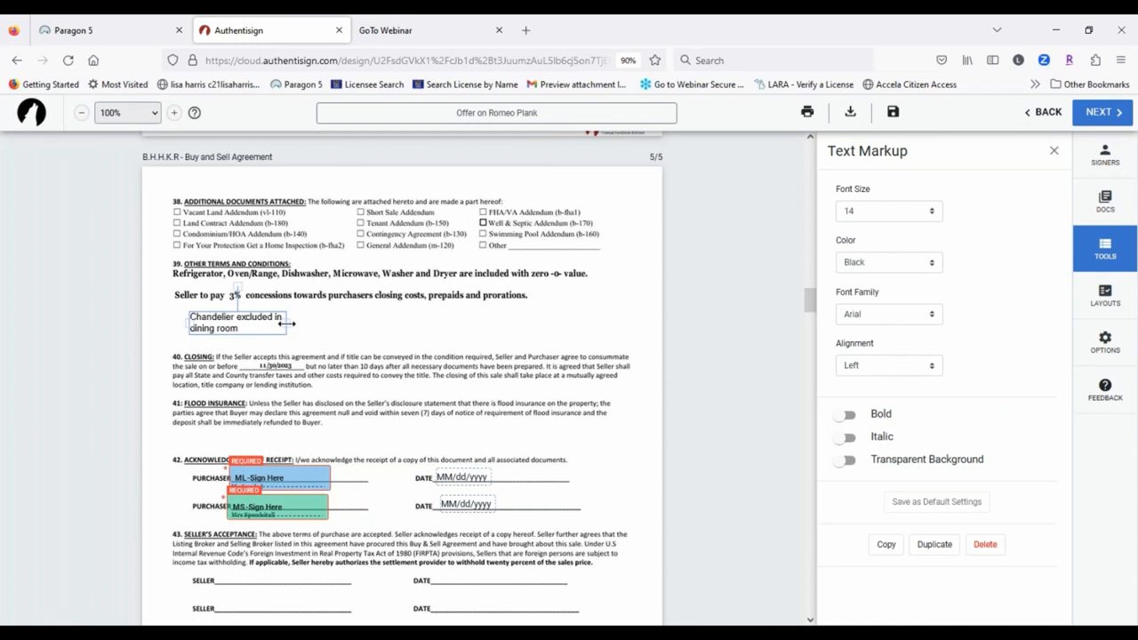
drag(289, 323, 488, 317)
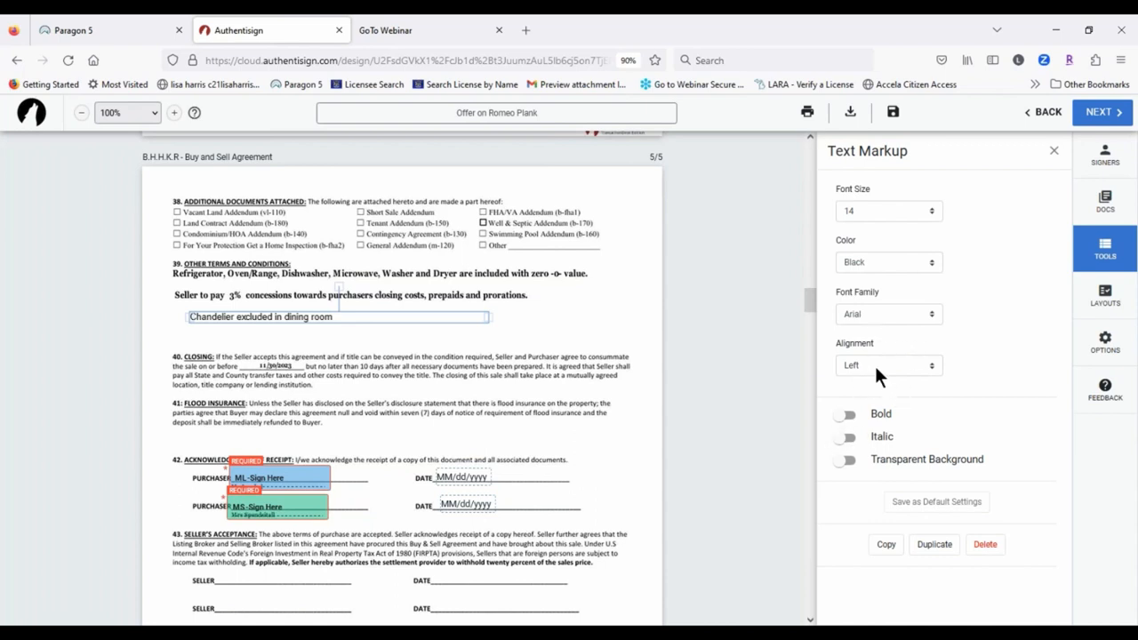
click(847, 416)
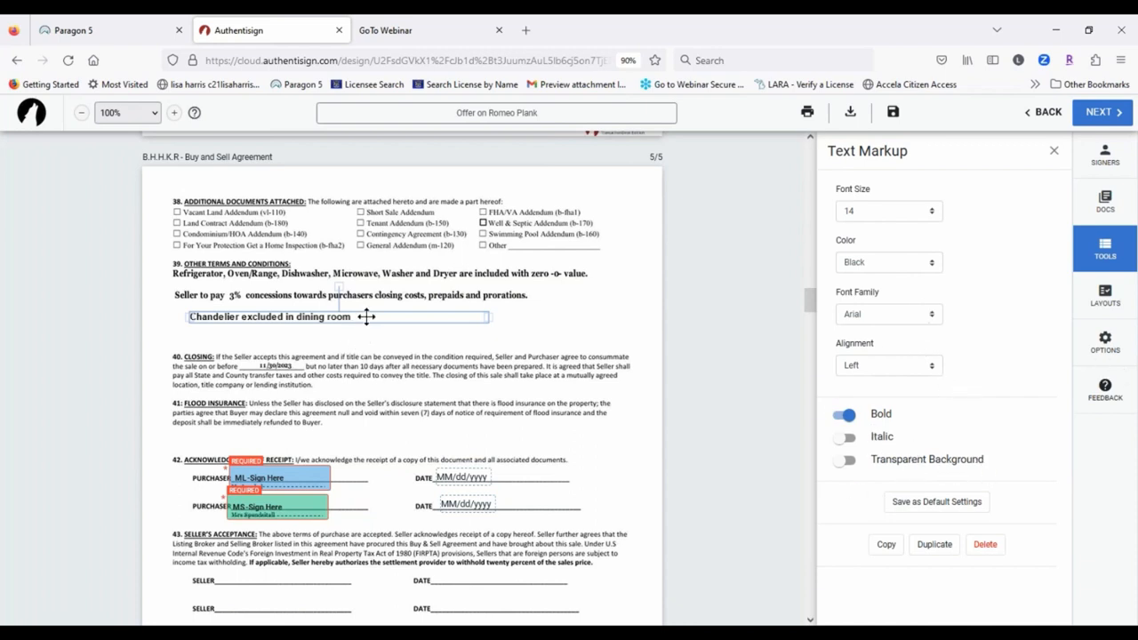
click(848, 463)
click(430, 332)
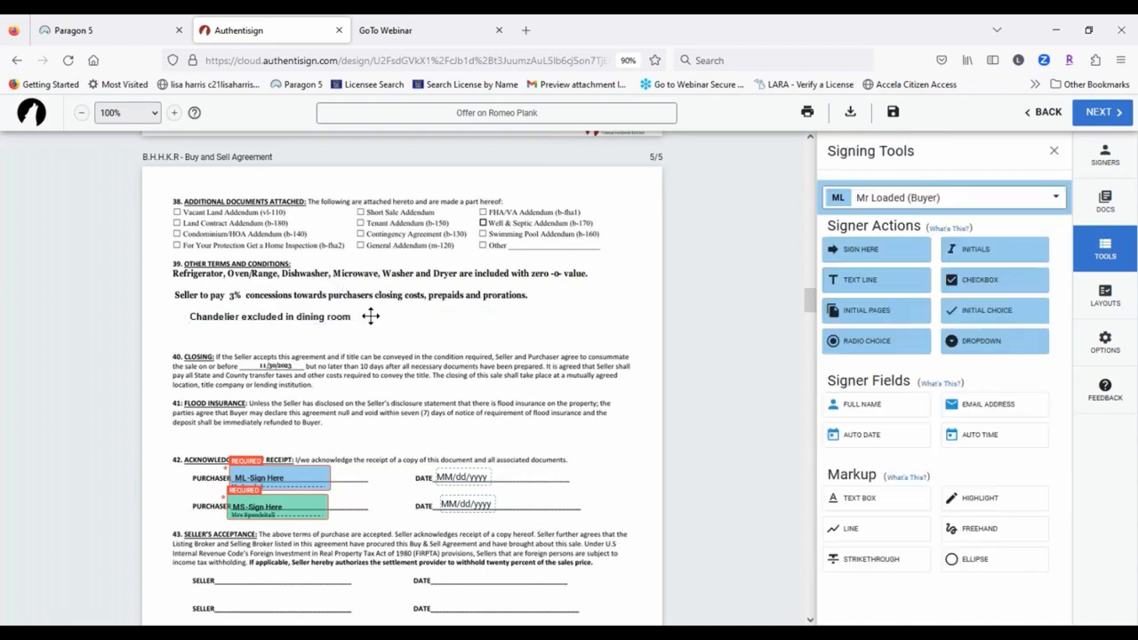
mouse_move(371, 318)
mouse_down()
mouse_move(338, 312)
mouse_move(355, 306)
mouse_up()
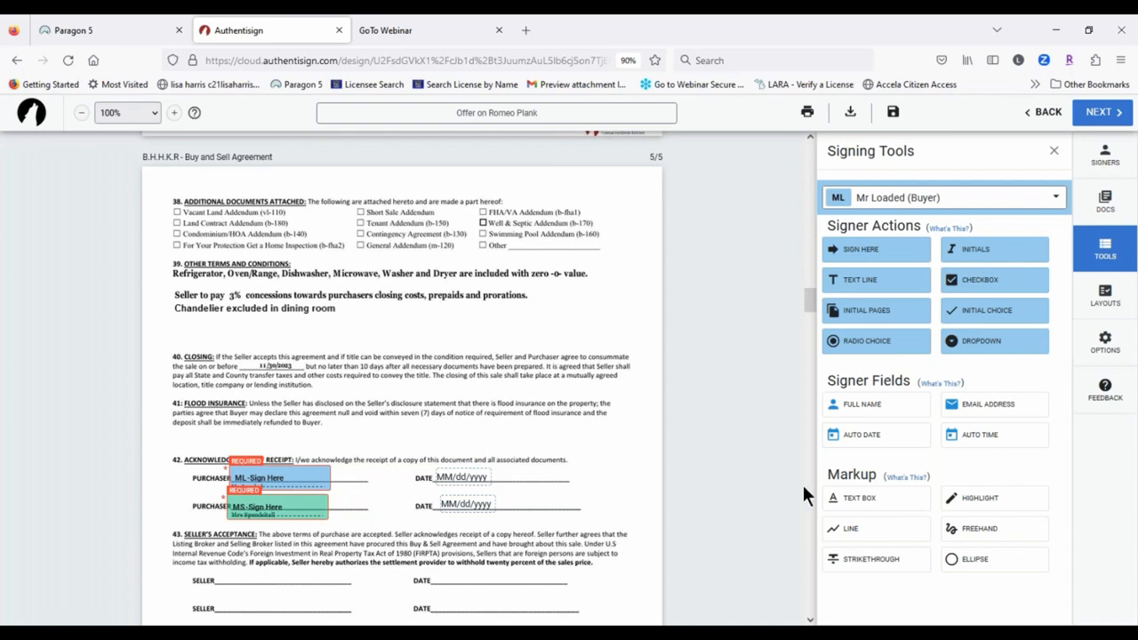
Step: Remove the extra empty text box added below the note
click(879, 504)
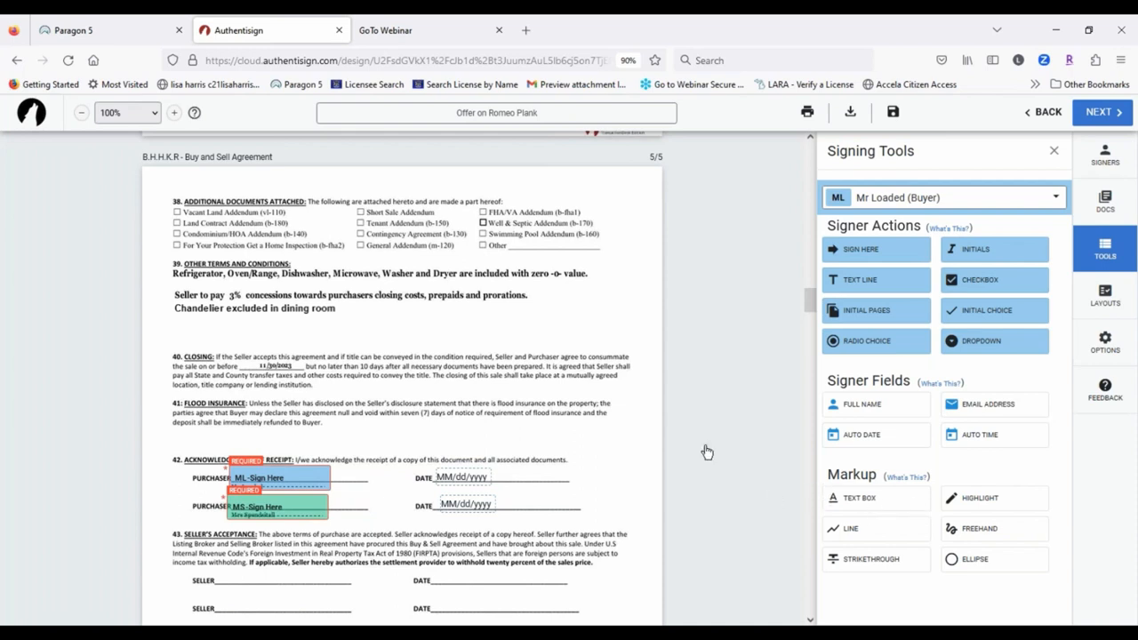
click(176, 329)
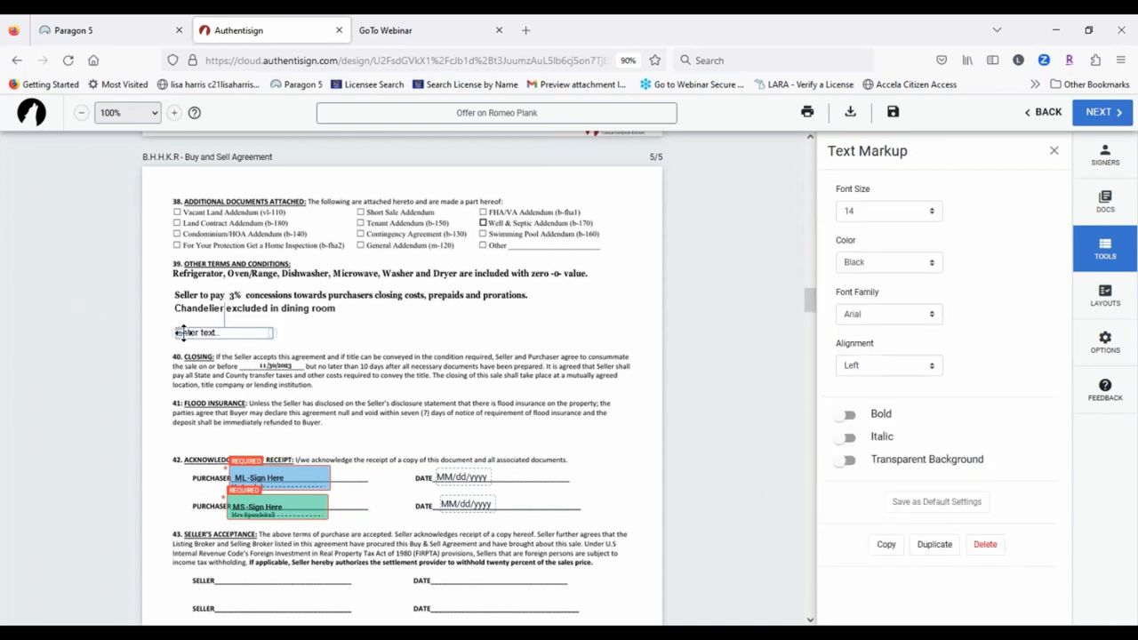
click(182, 331)
click(994, 546)
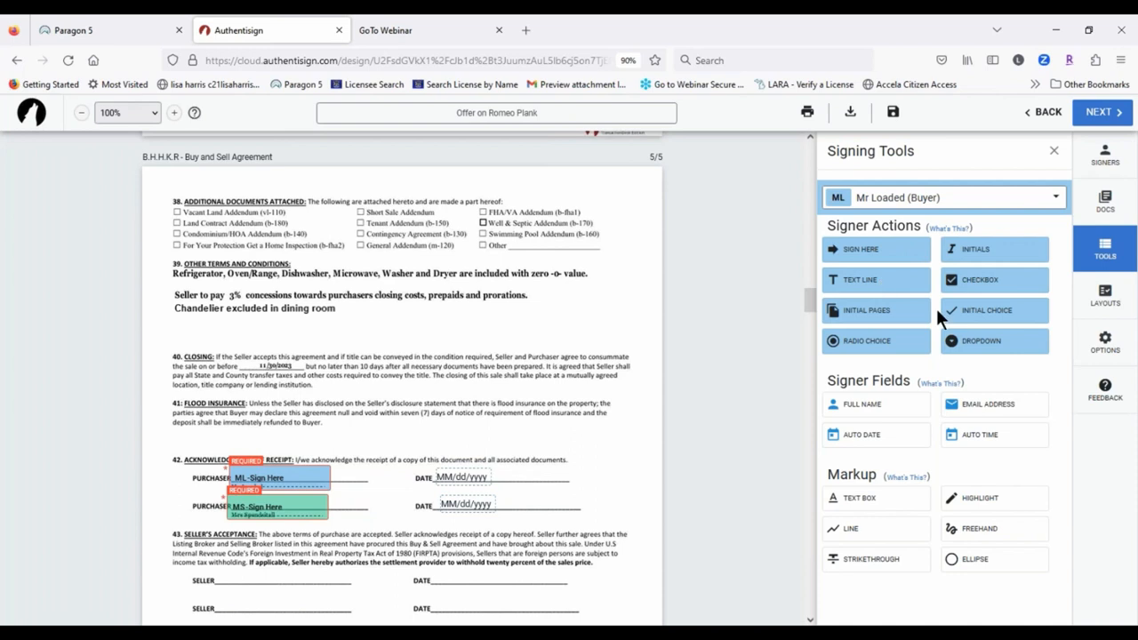
Step: Set page initials to Large, right-aligned, at the bottom of the document
click(878, 314)
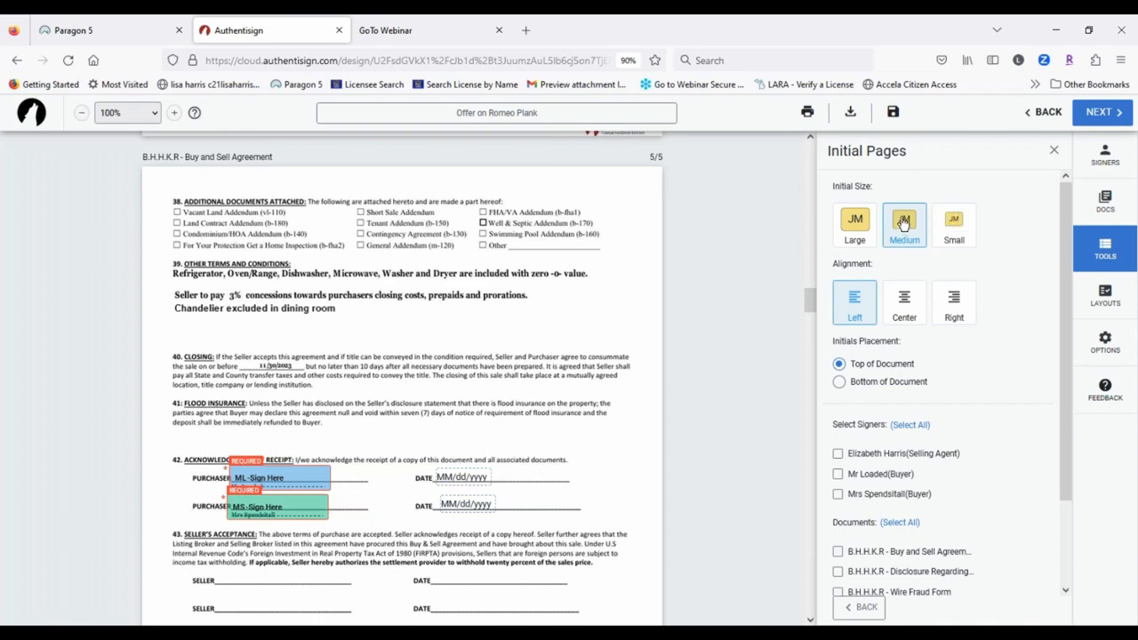
click(856, 226)
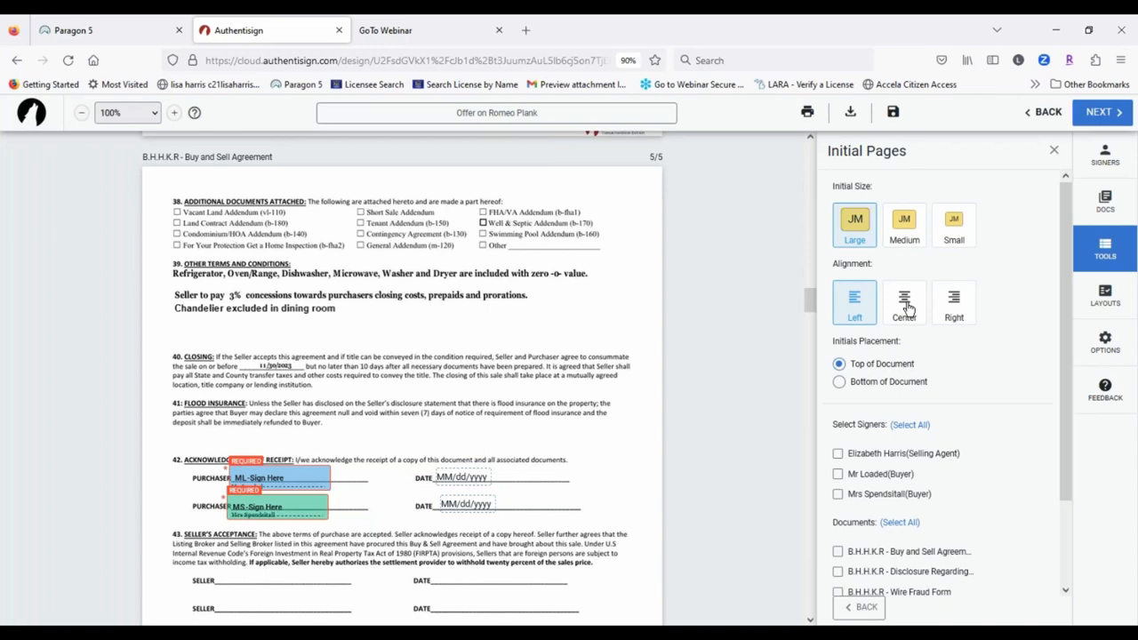
scroll(521, 383, down, 4)
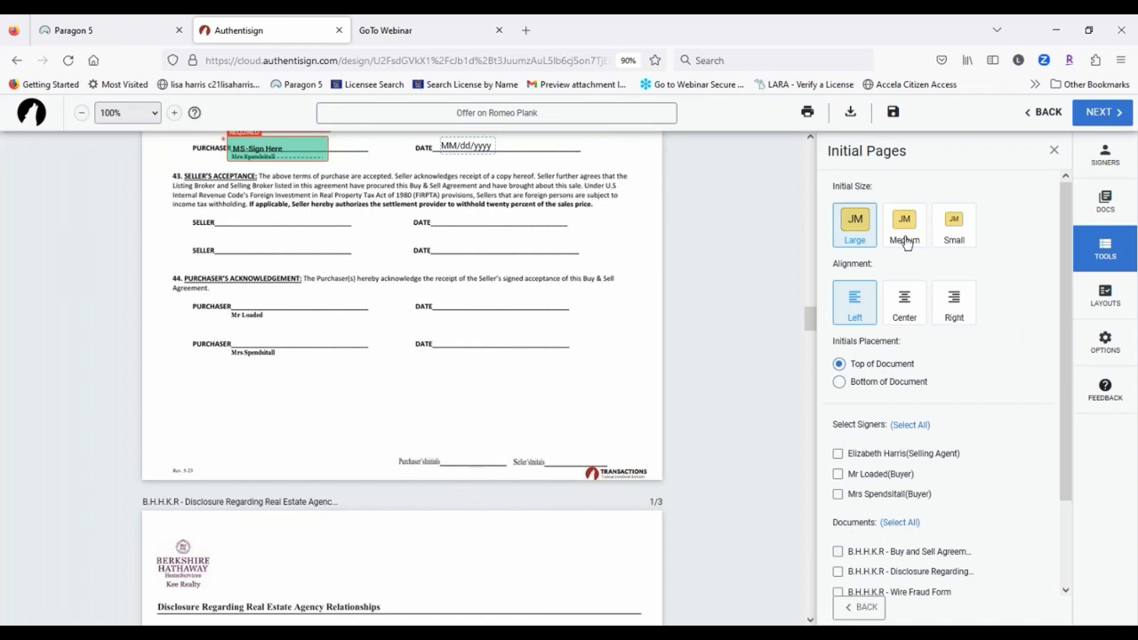
click(953, 306)
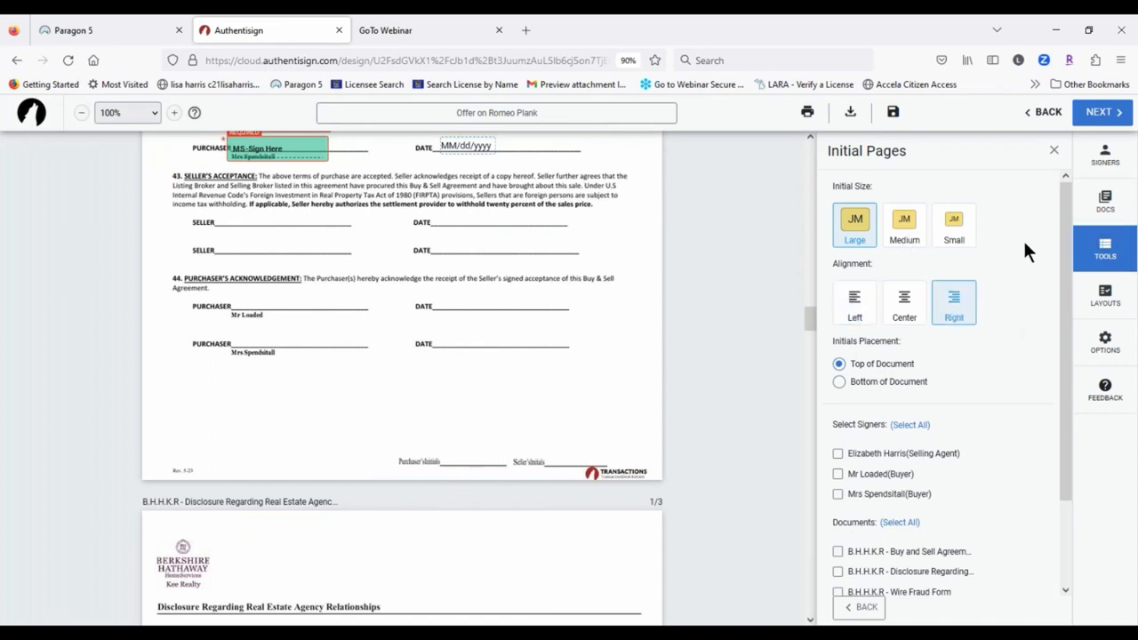
scroll(906, 492, down, 2)
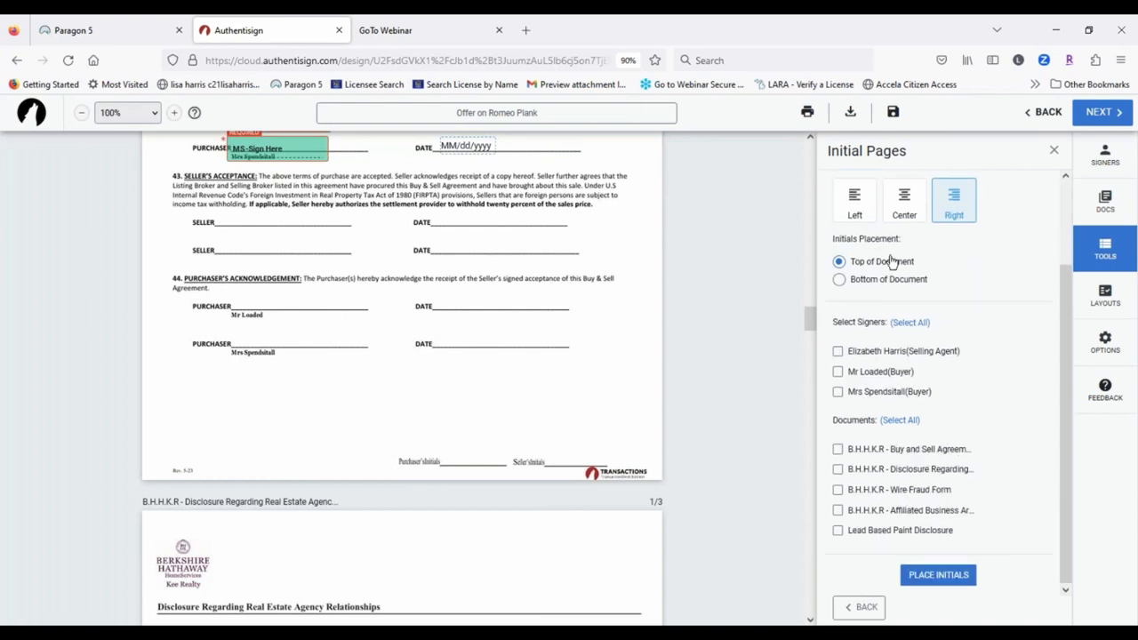
click(838, 279)
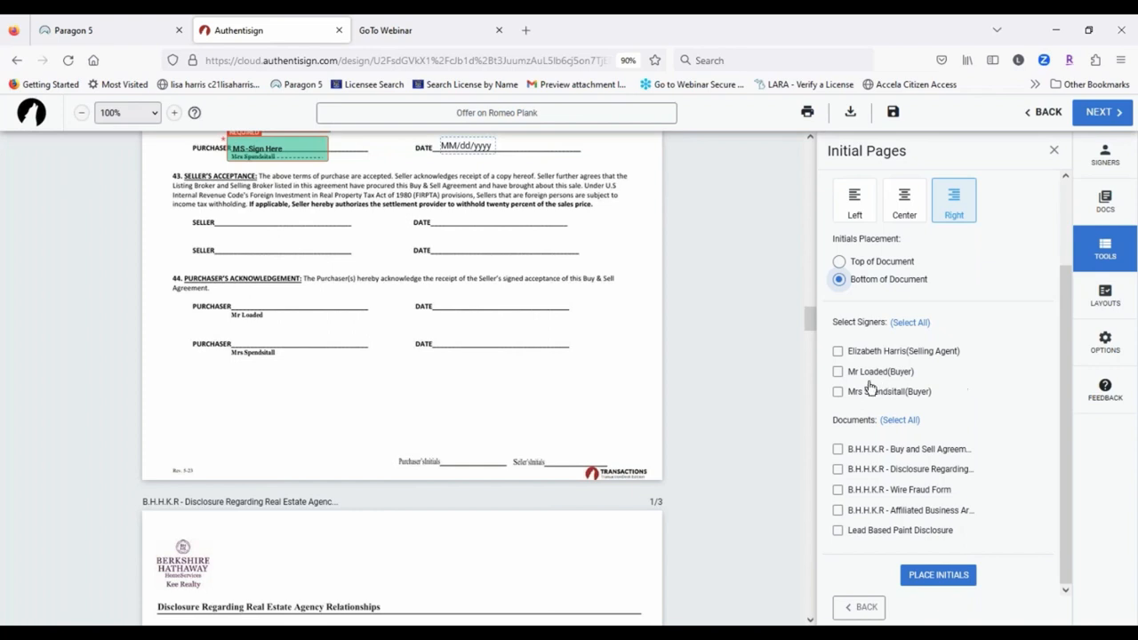
Step: Assign initials to both buyers on all 5 Buy and Sell Agreement pages and place them
click(837, 371)
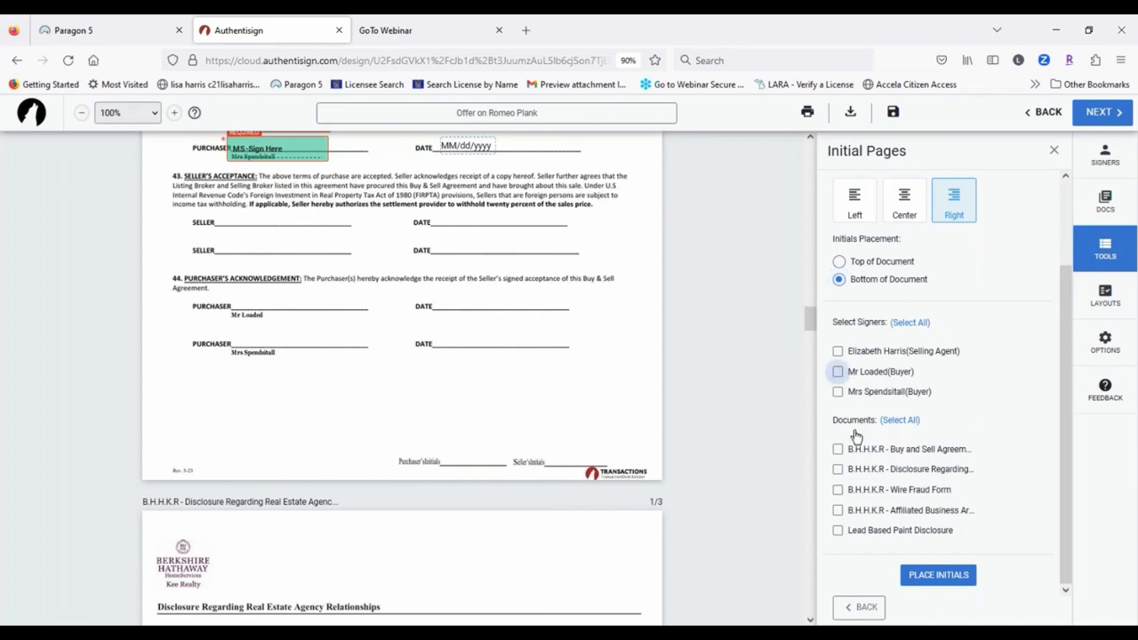
click(889, 392)
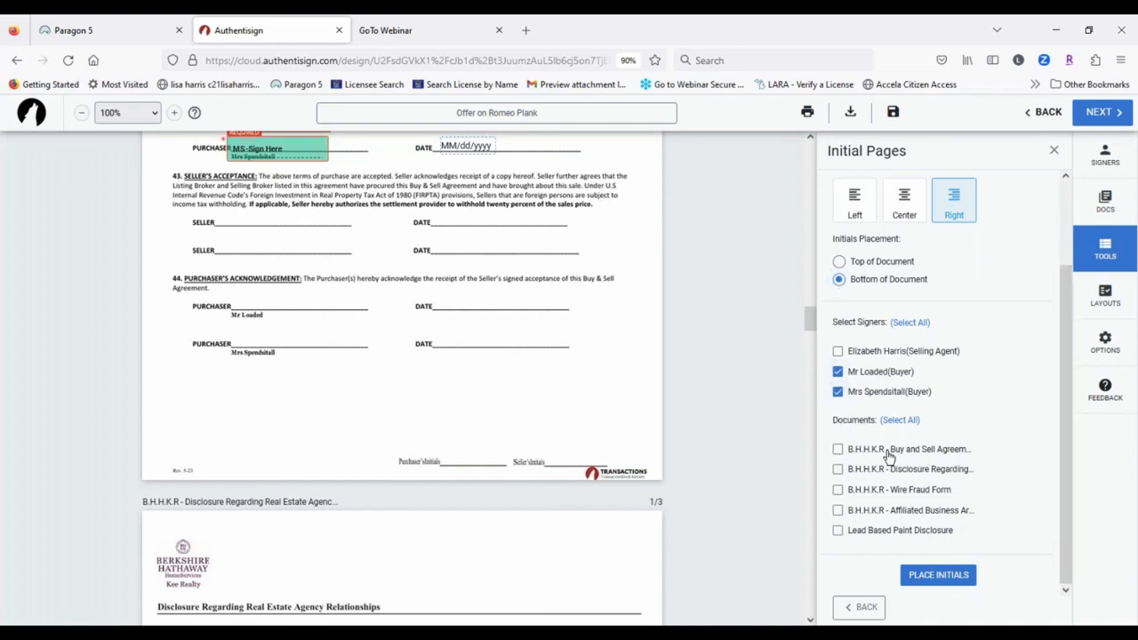
click(837, 449)
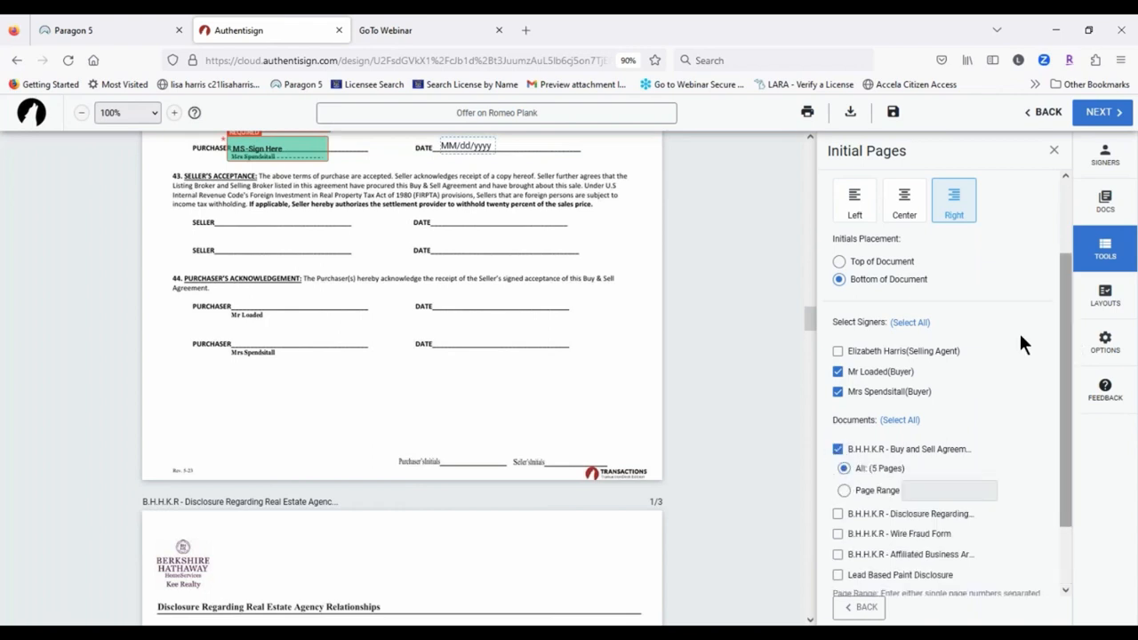
scroll(889, 406, down, 1)
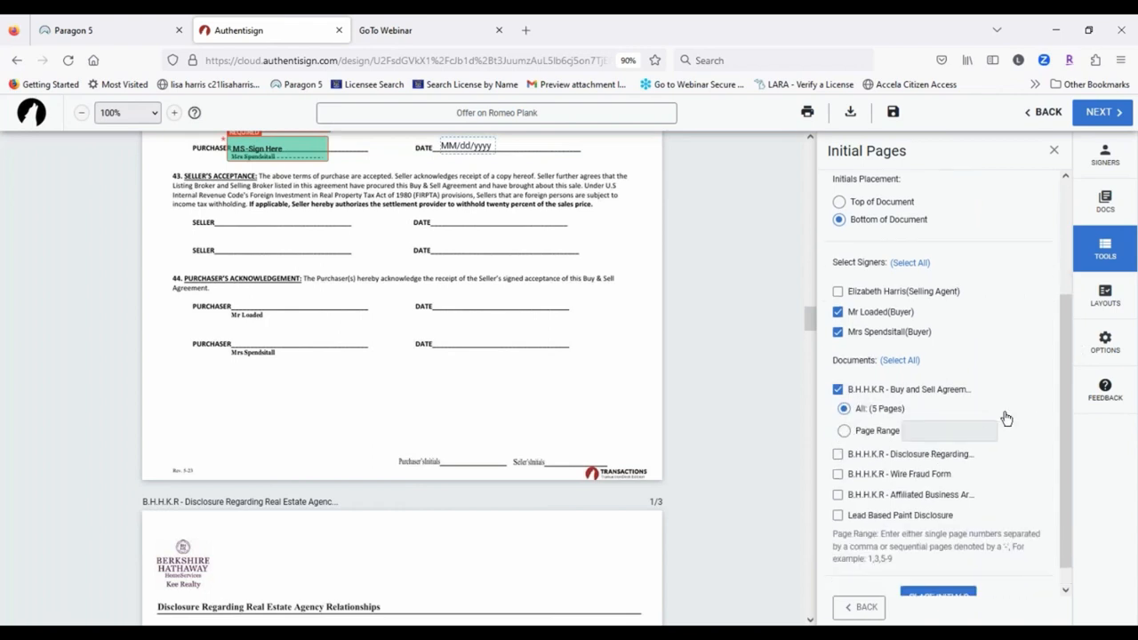
click(843, 432)
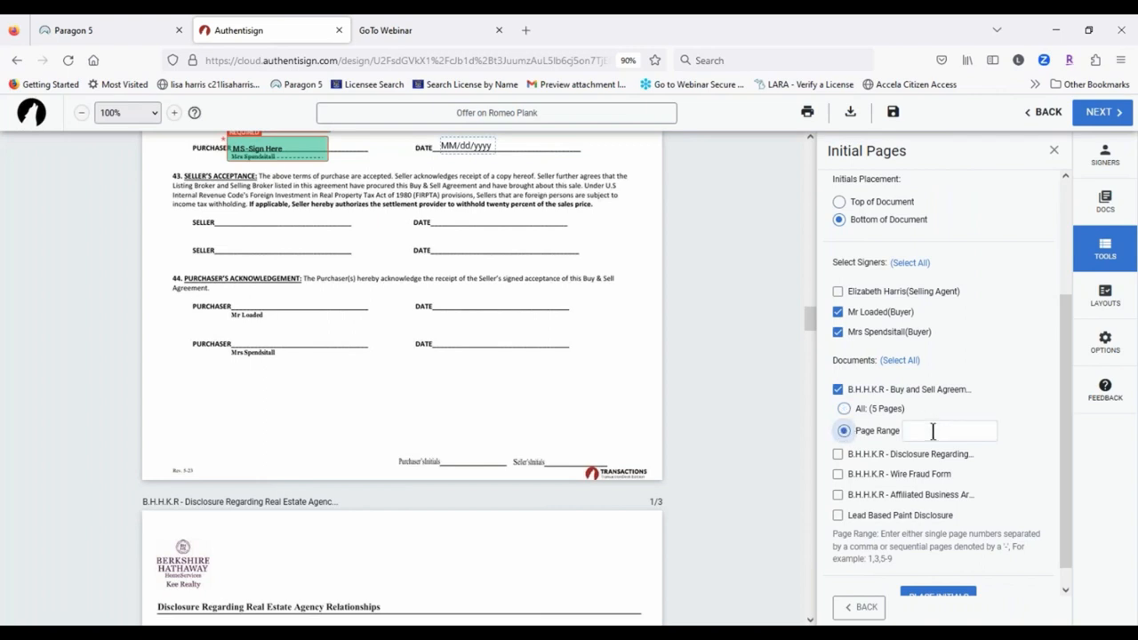
click(843, 409)
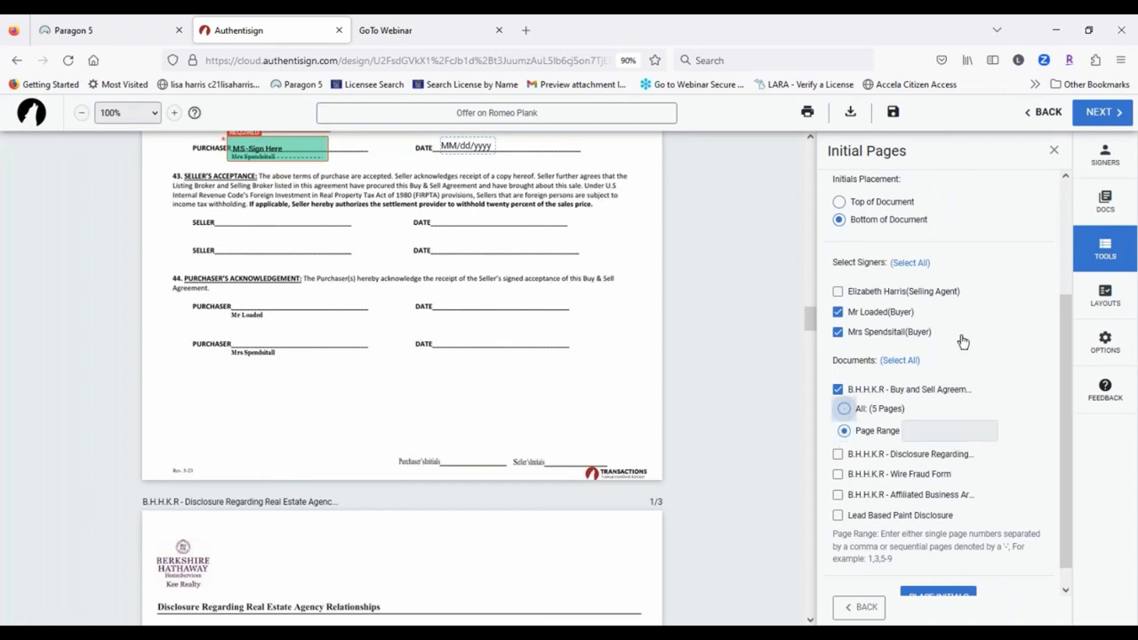
scroll(1049, 356, down, 1)
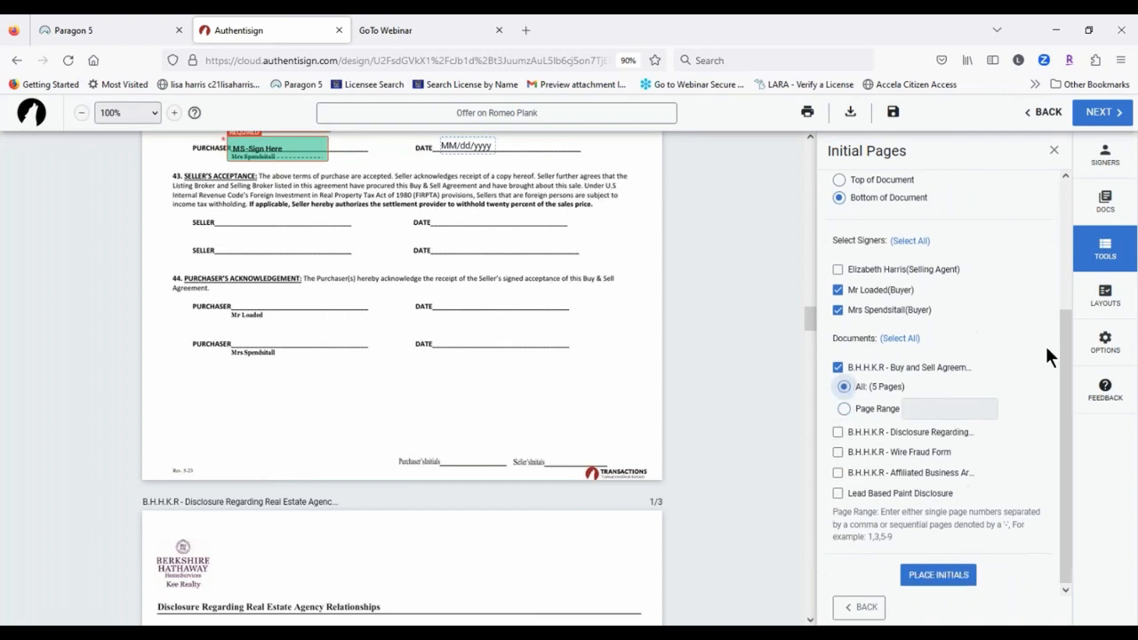
click(955, 574)
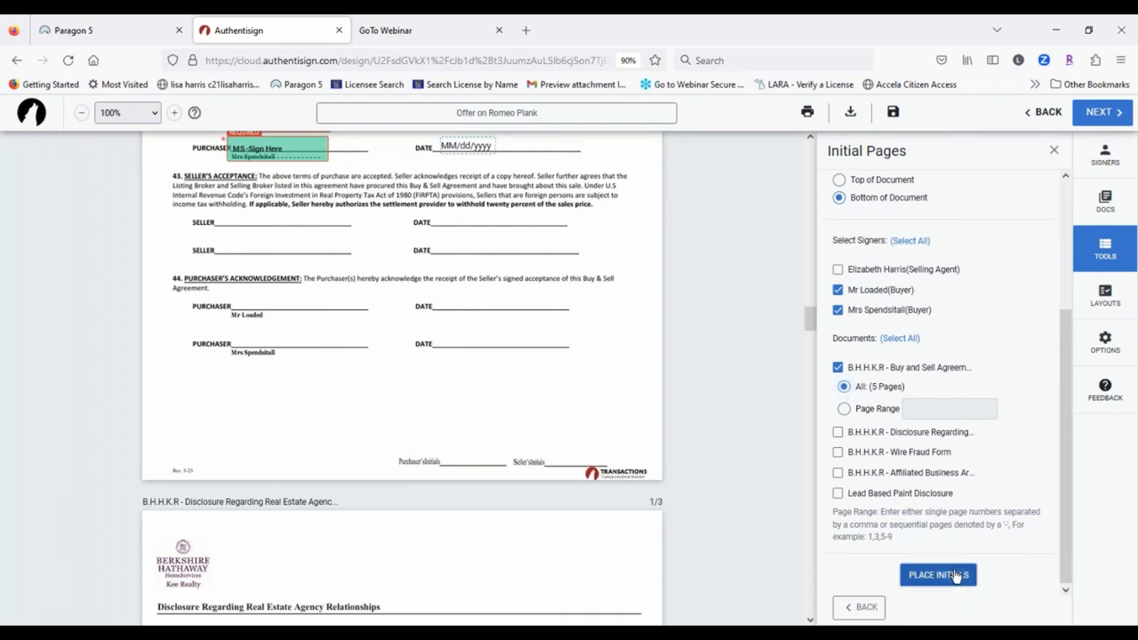
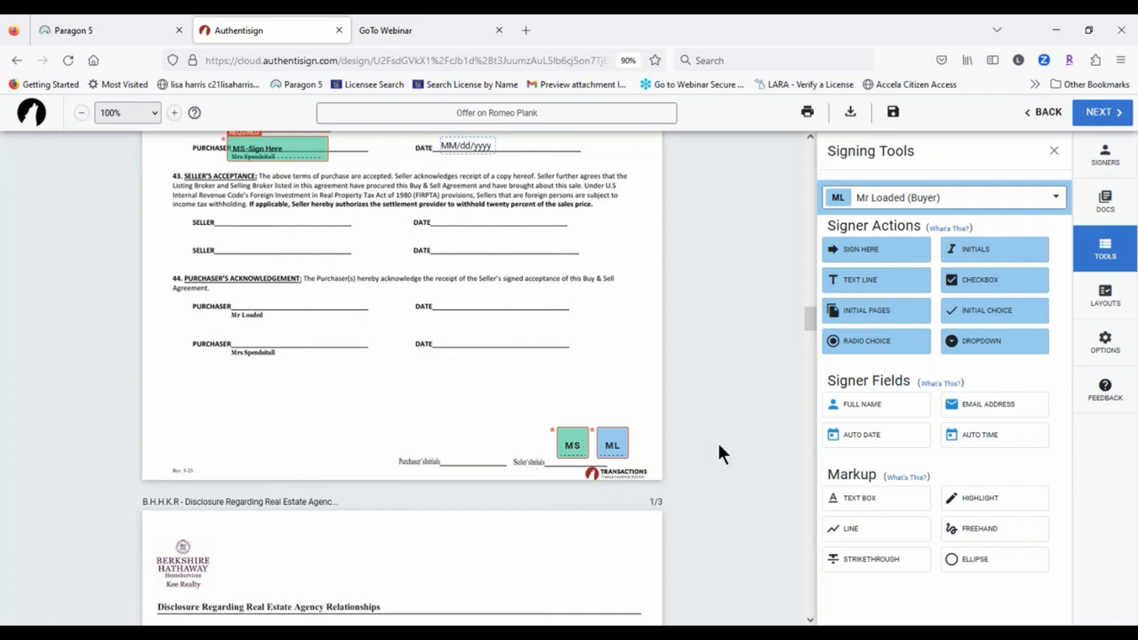
Step: Place the MS and ML initials side by side on the Purchaser's initials line
drag(572, 445, 455, 459)
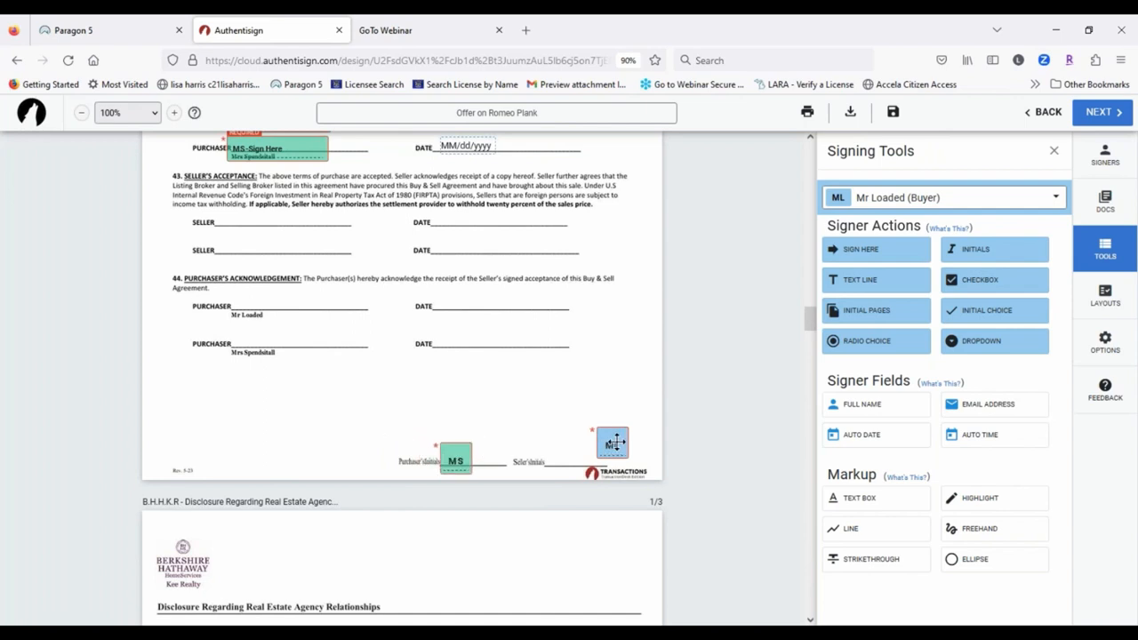
drag(616, 442, 493, 457)
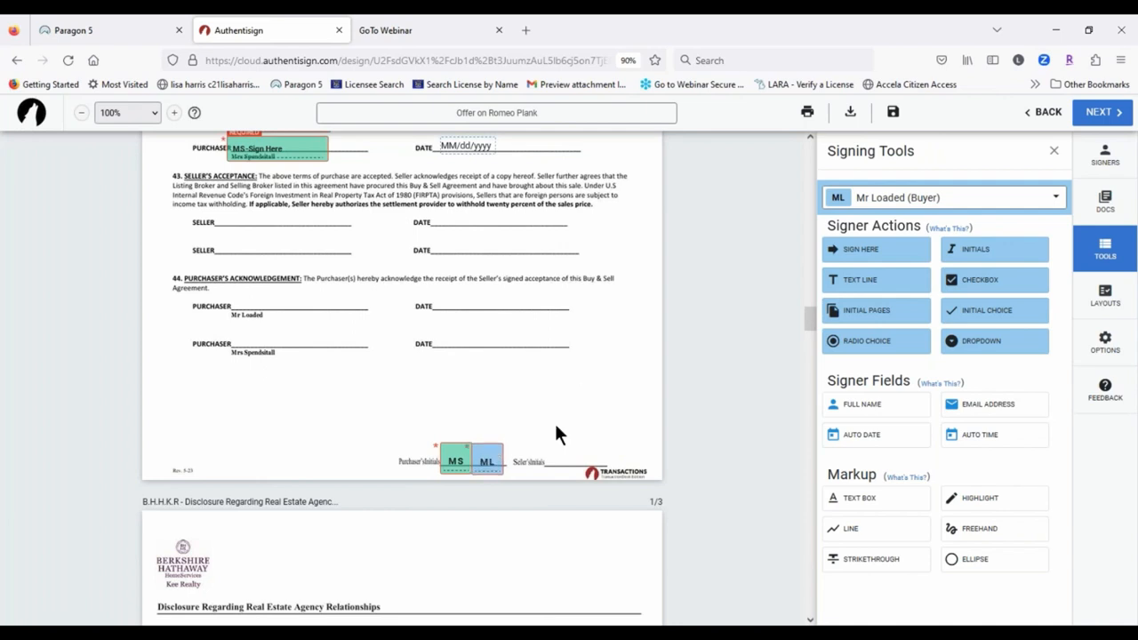
Step: Scroll through the envelope to page 1 of the Lead Based Paint Disclosure's Purchaser's Acknowledgment
scroll(617, 536, up, 10)
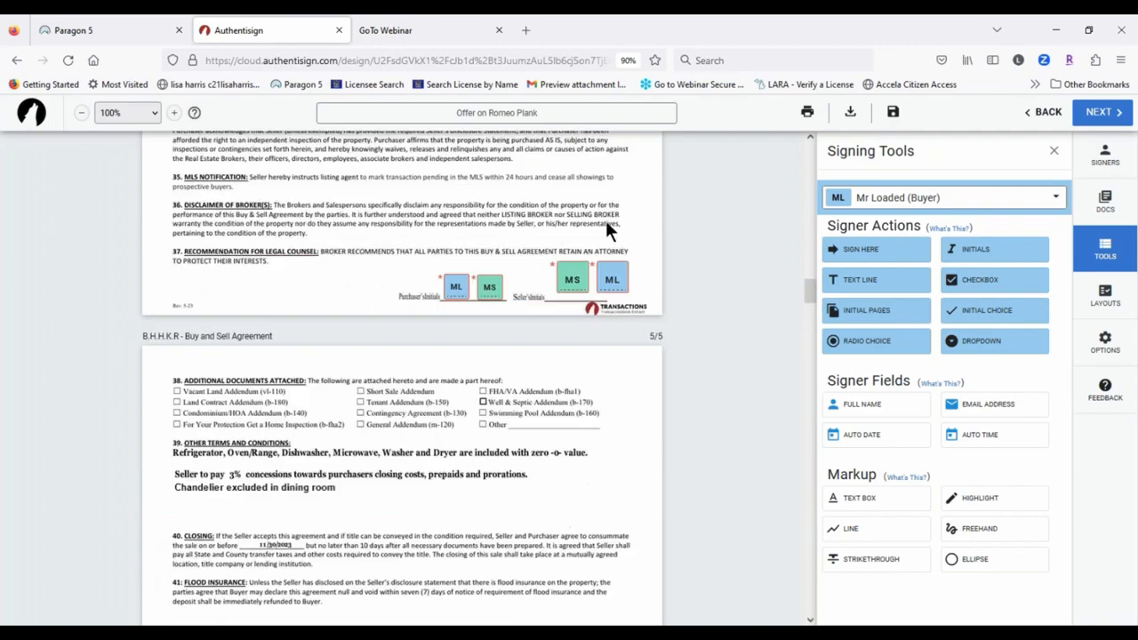
scroll(512, 475, up, 8)
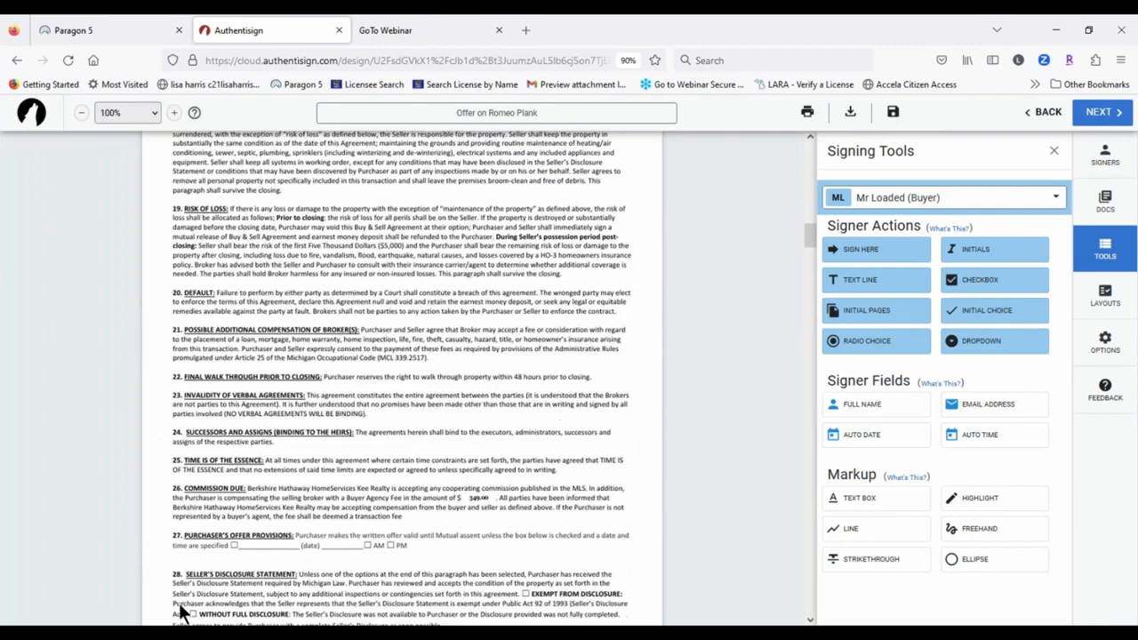
scroll(511, 373, up, 15)
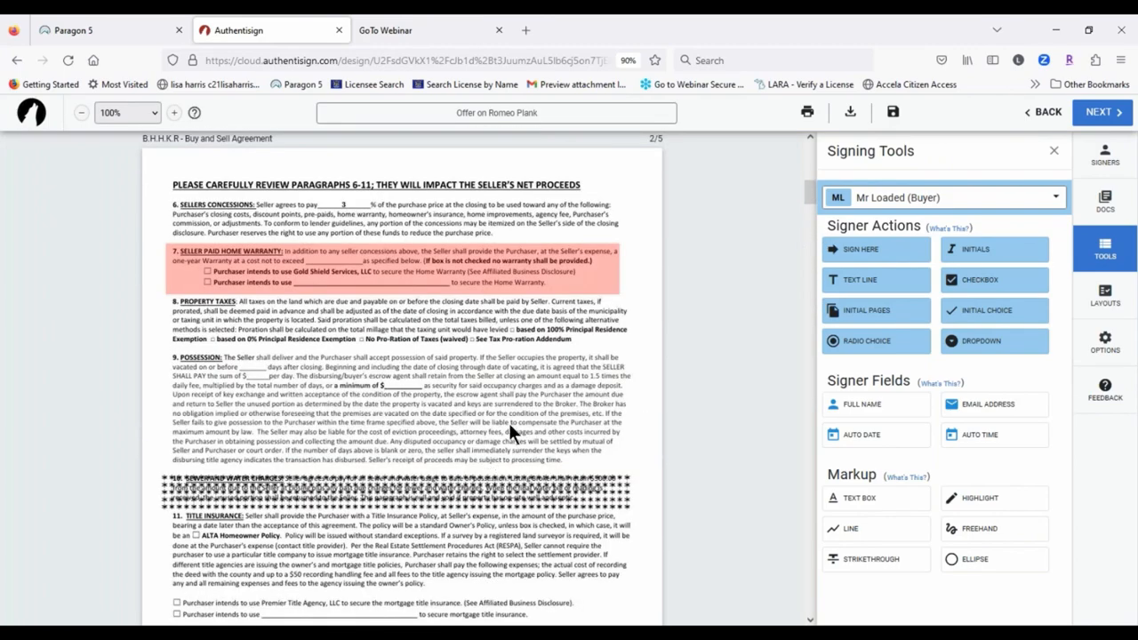
scroll(509, 429, up, 12)
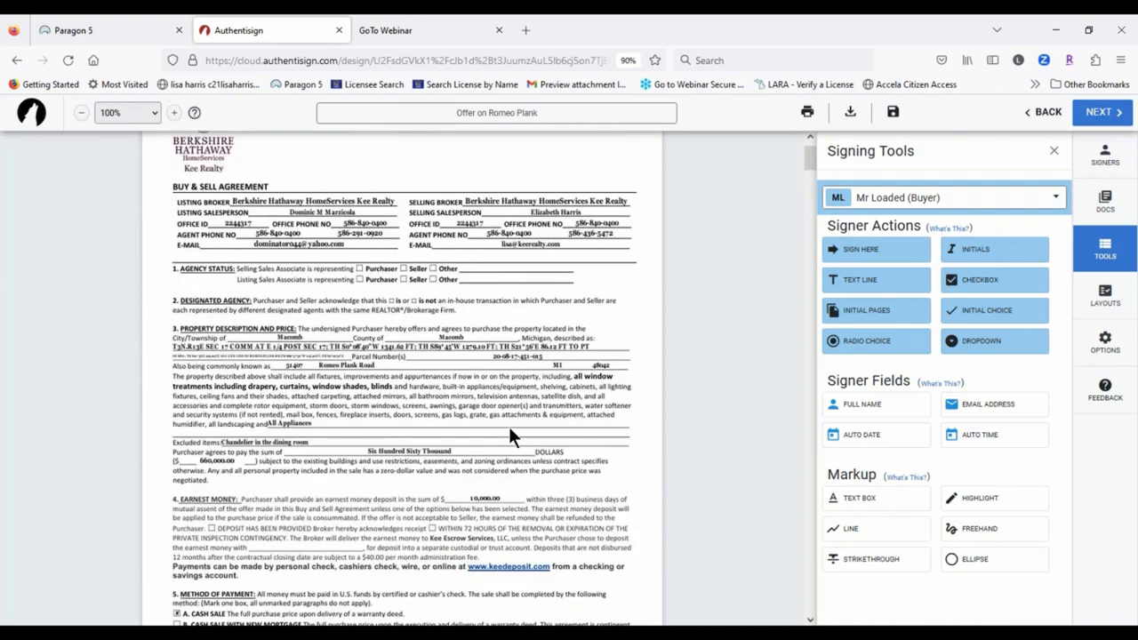
scroll(510, 435, down, 6)
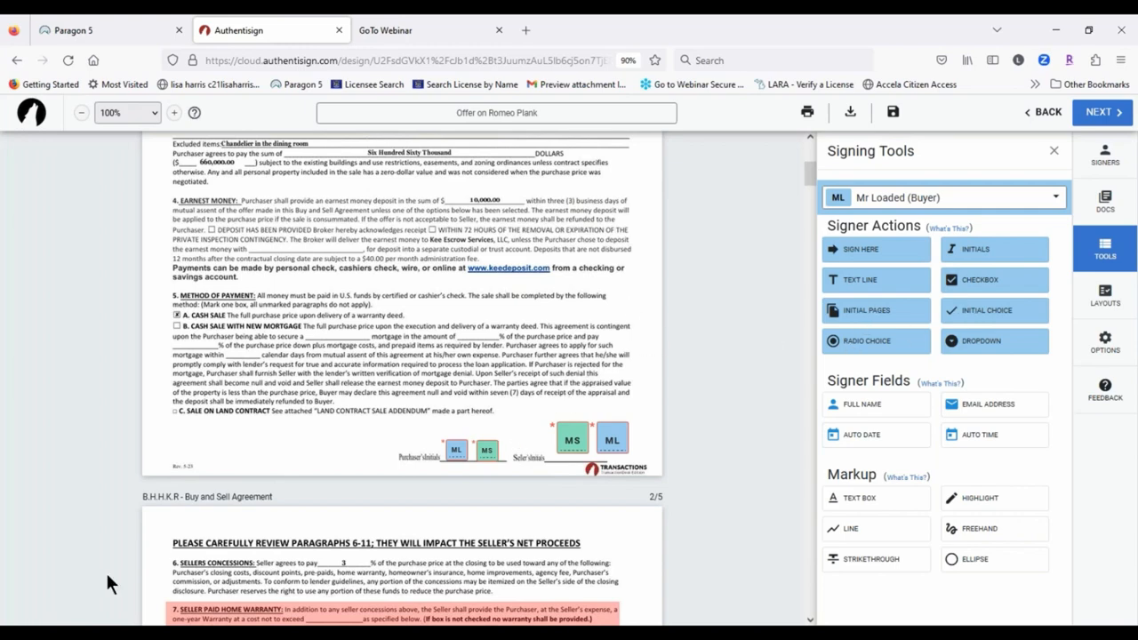
scroll(351, 338, down, 20)
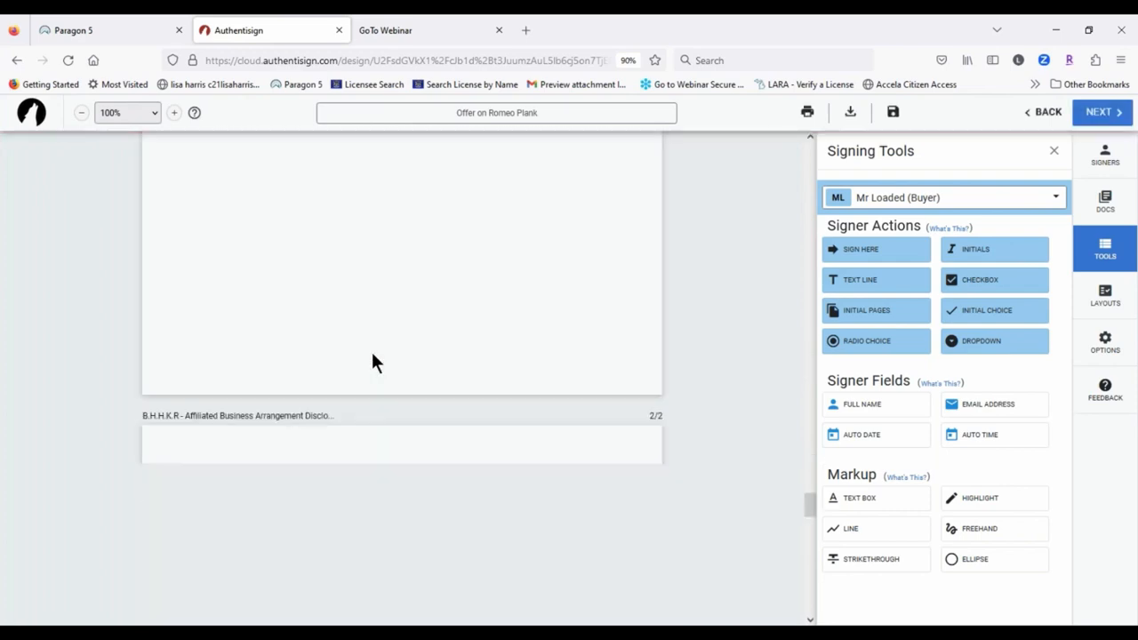
scroll(478, 335, down, 8)
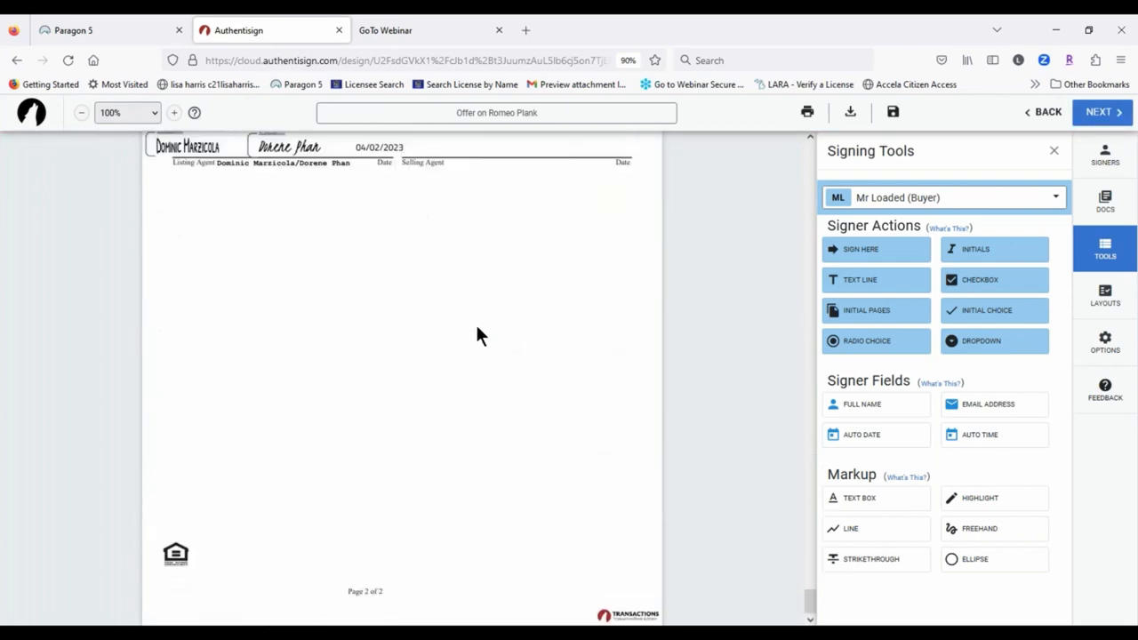
scroll(478, 335, up, 6)
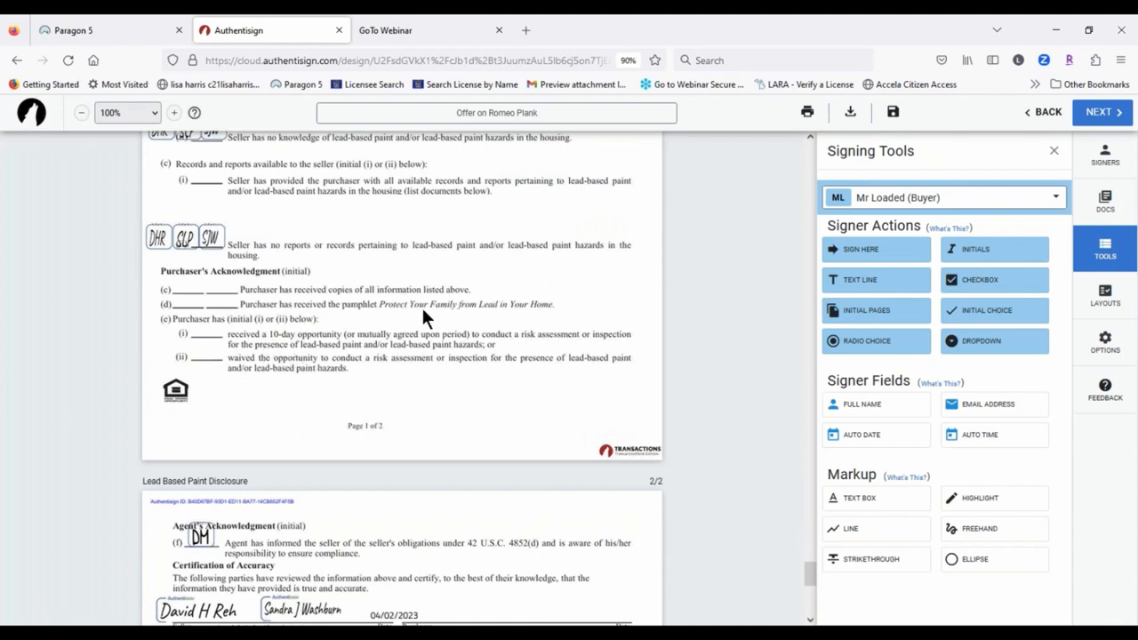
Step: Add a radio choice pair on the (i) received and (ii) waived blanks
click(860, 345)
drag(401, 394, 212, 330)
drag(407, 390, 213, 357)
Step: Place ML initial-choice boxes beside items (i) and (ii) and add a dropdown below them
click(1005, 310)
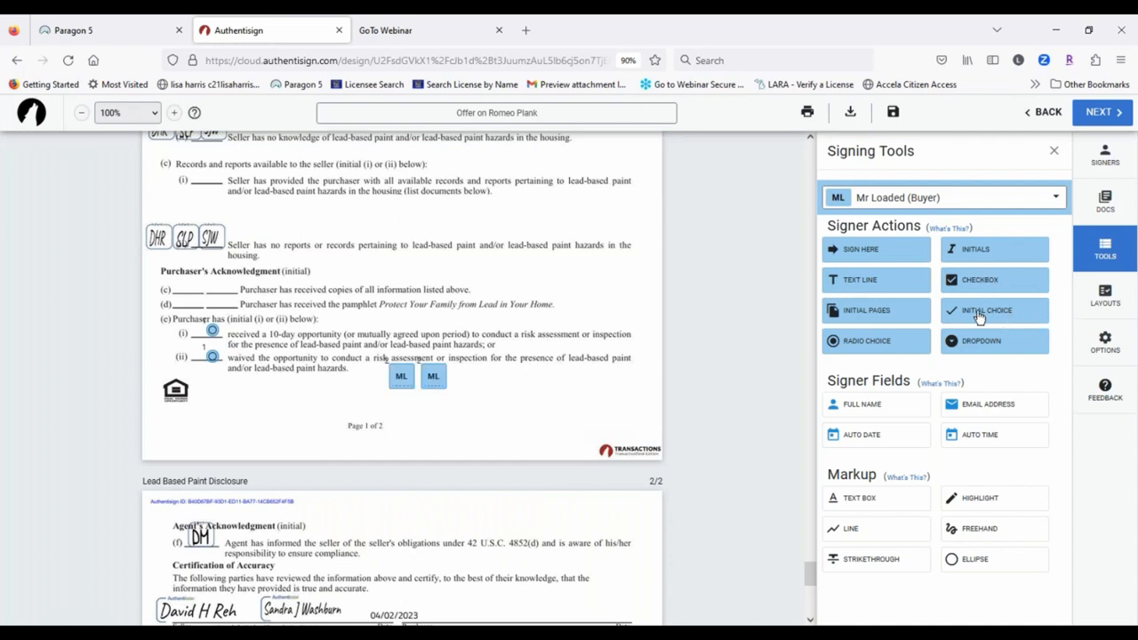
drag(399, 376, 165, 330)
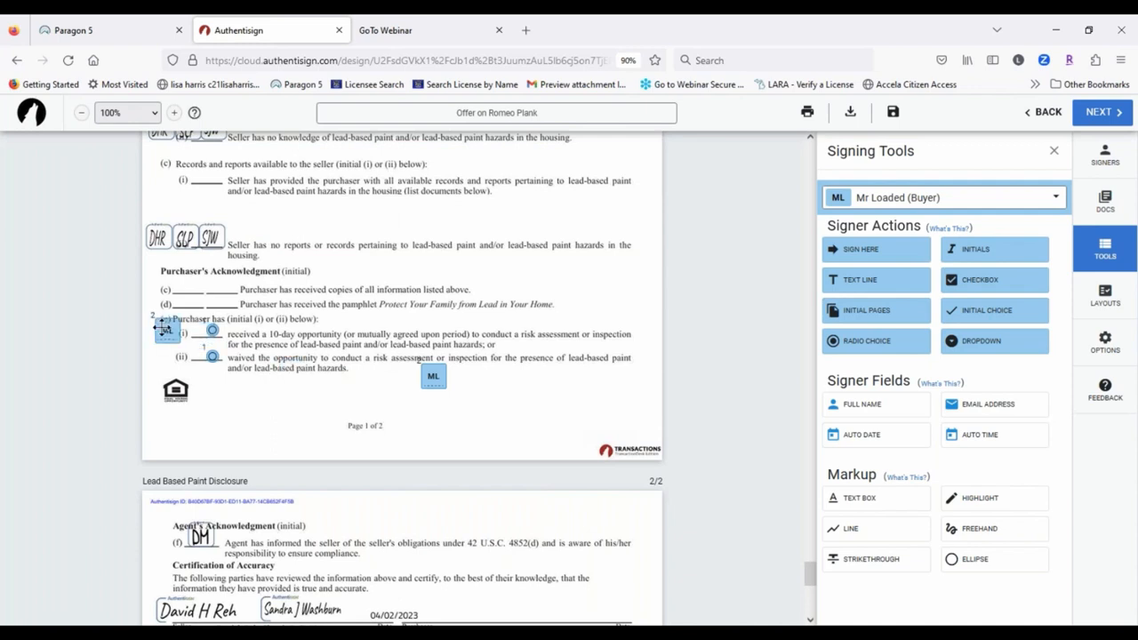
drag(273, 358, 160, 353)
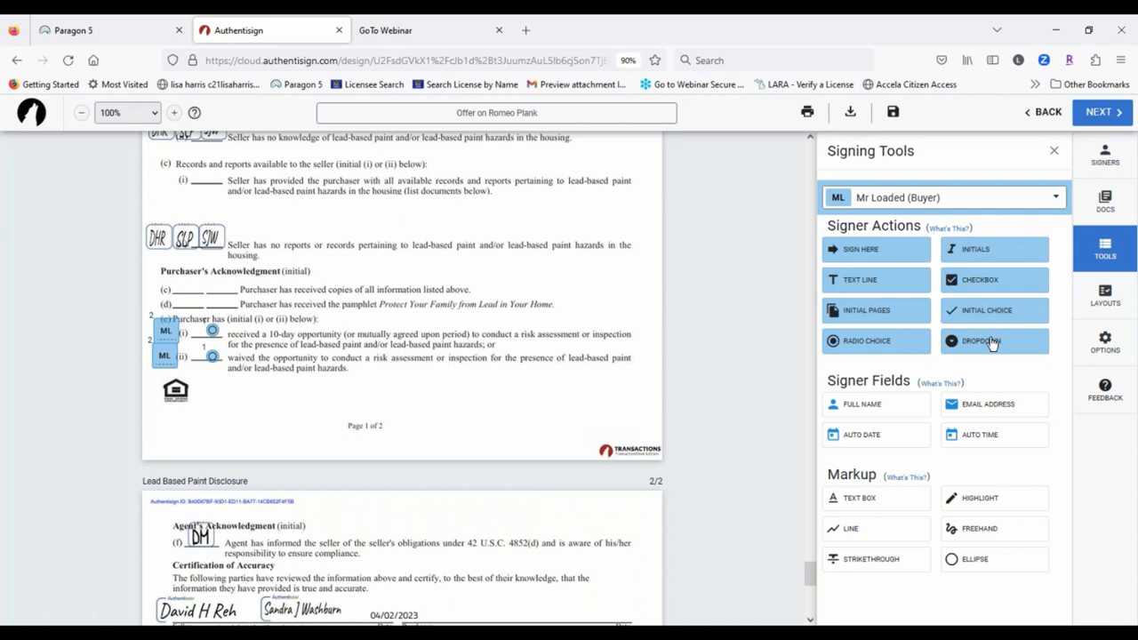
drag(992, 343, 401, 388)
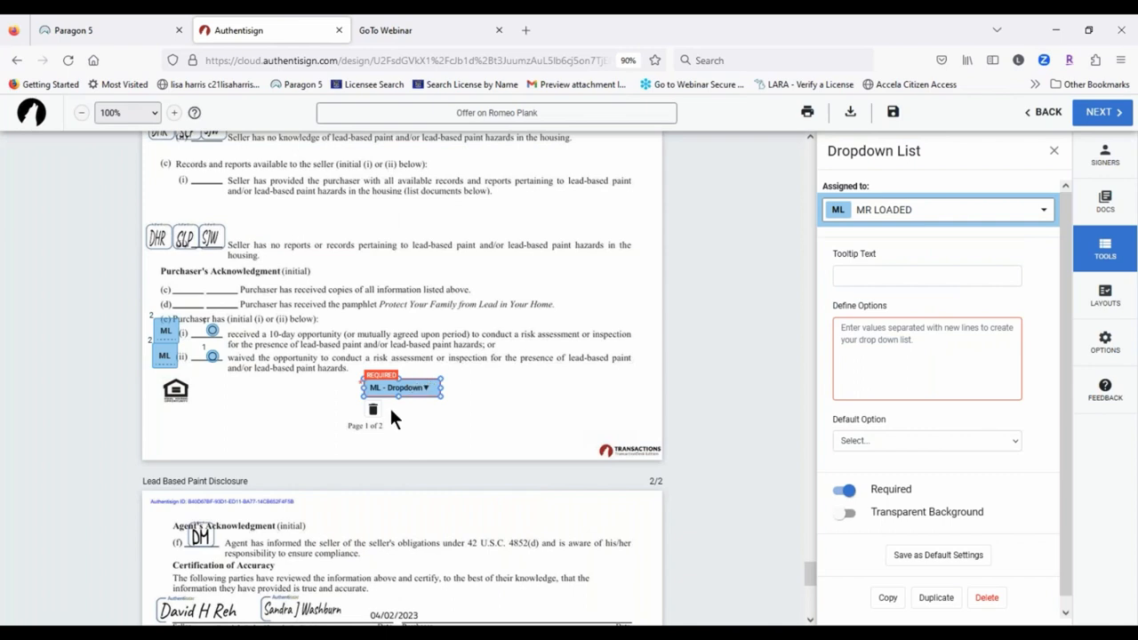
Step: Delete the dropdown field below items (i) and (ii) from the disclosure page
click(848, 333)
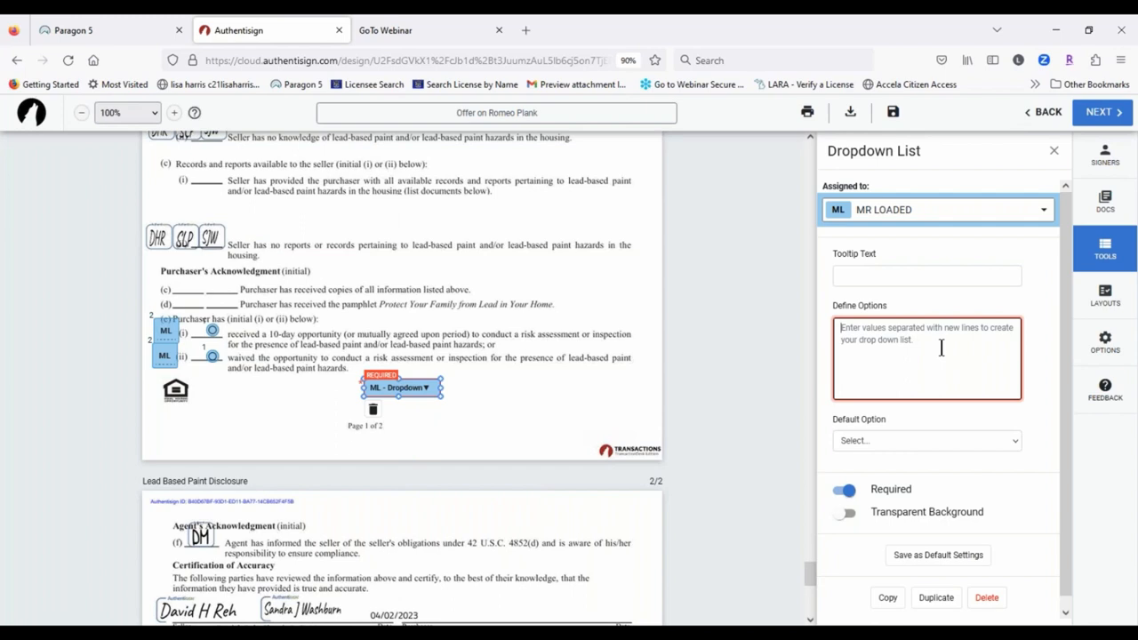
click(371, 410)
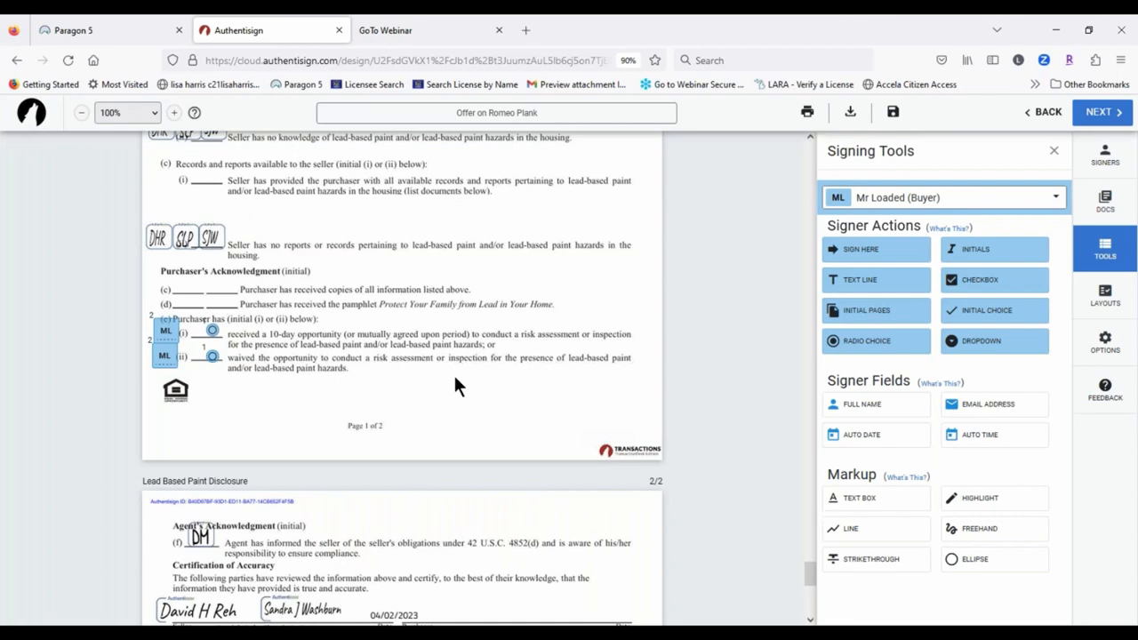
Step: Cross out section 32's lines with a drawn line and a strikethrough
scroll(455, 385, up, 6)
scroll(455, 378, up, 10)
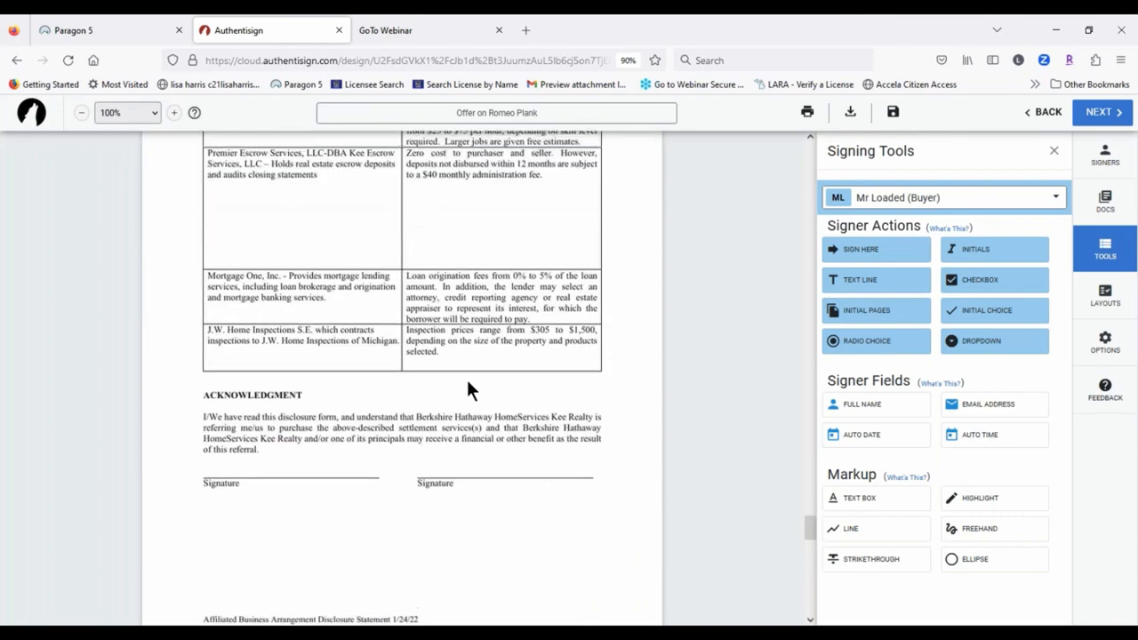
scroll(471, 380, up, 10)
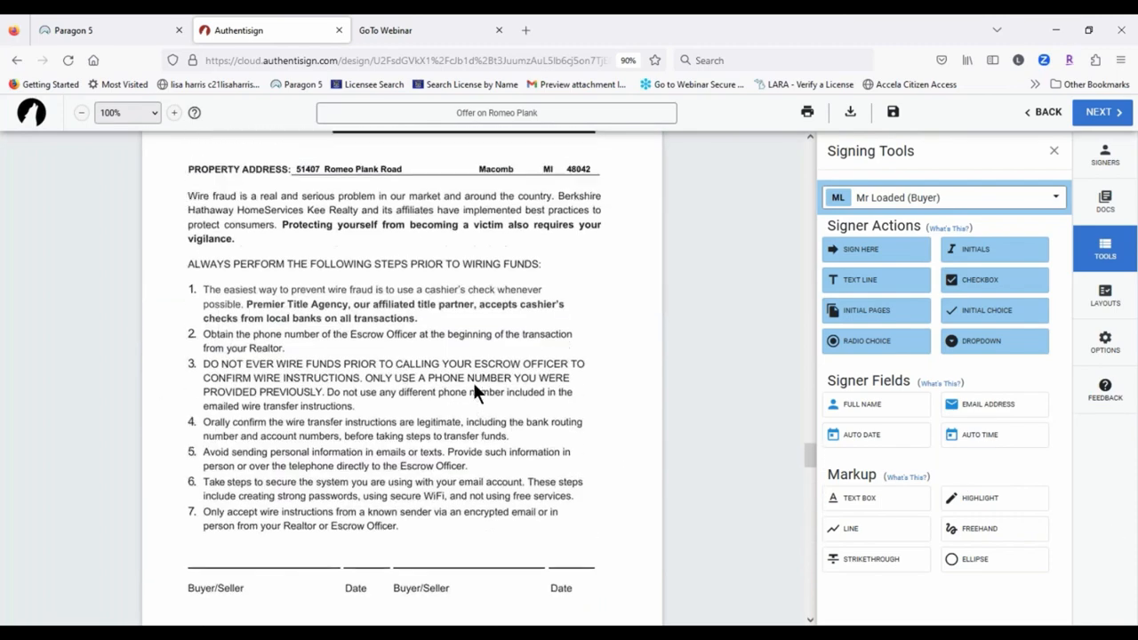
scroll(475, 389, up, 10)
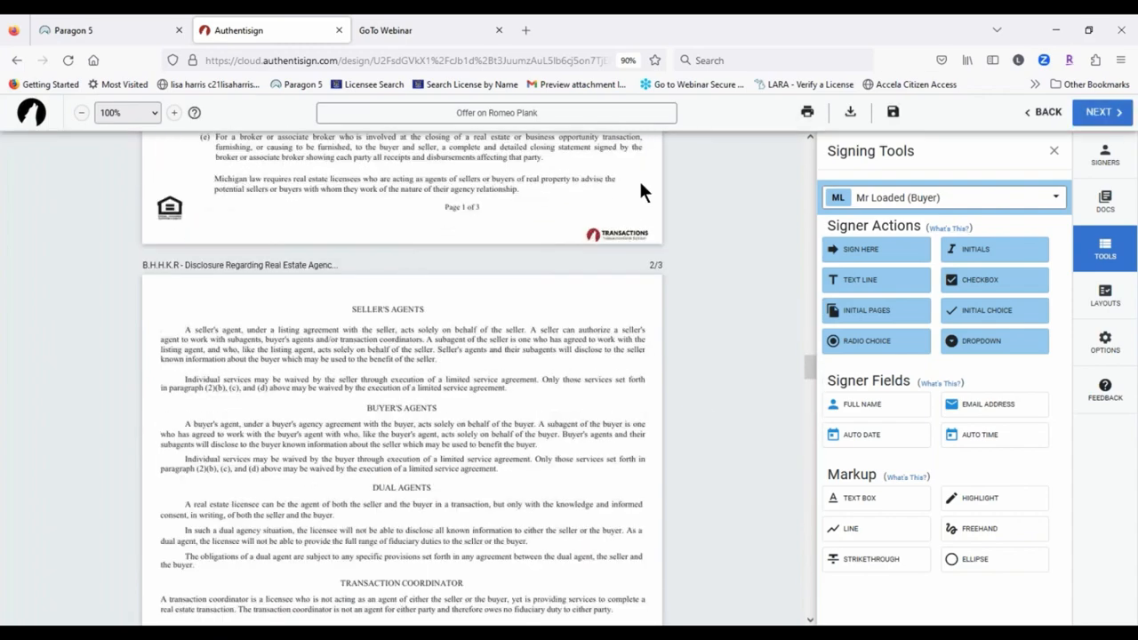
scroll(624, 175, up, 6)
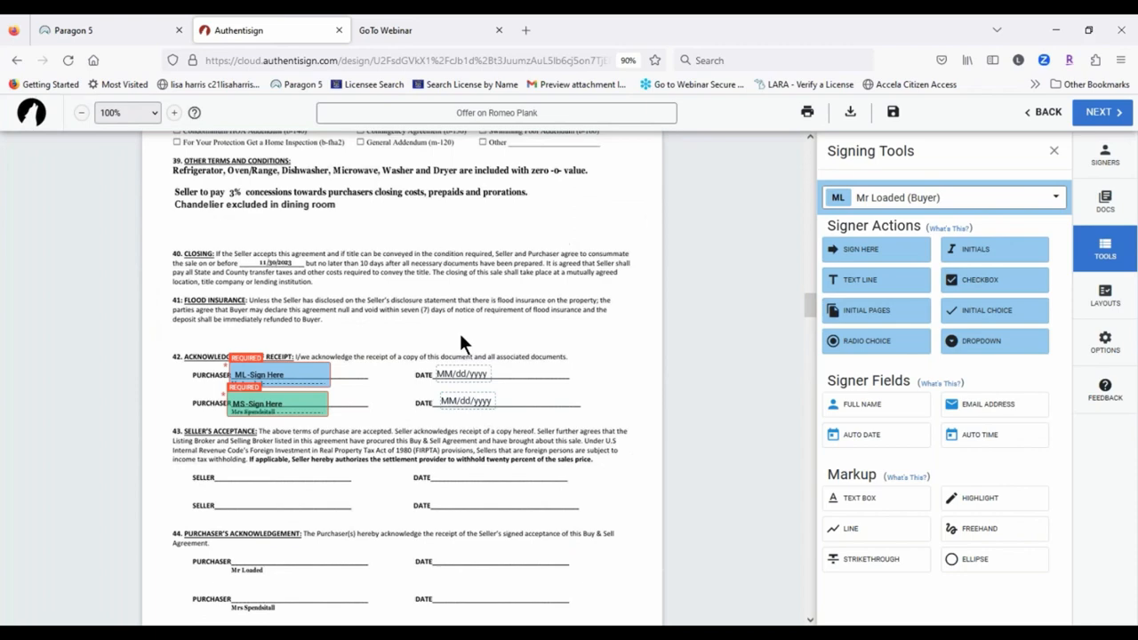
scroll(444, 344, up, 2)
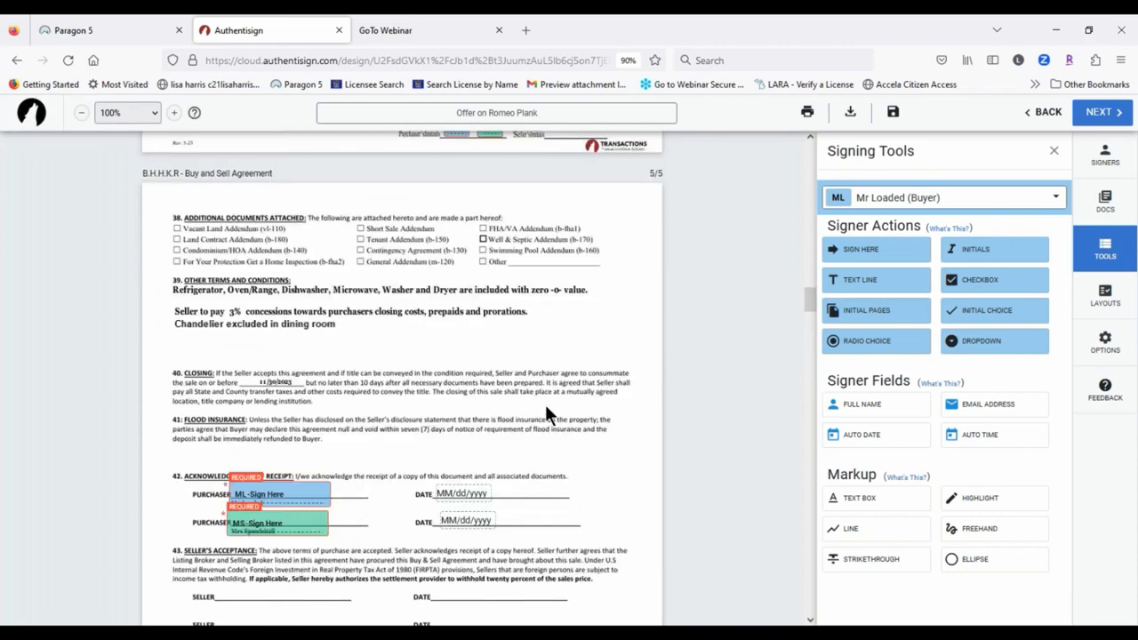
scroll(546, 408, up, 6)
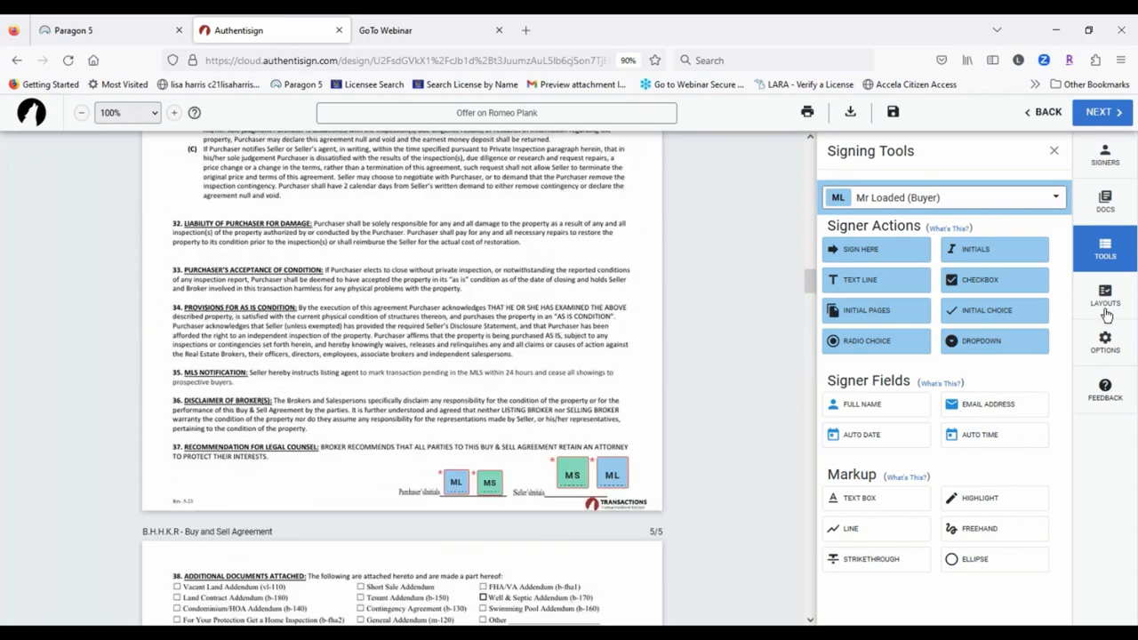
click(851, 531)
drag(165, 223, 636, 222)
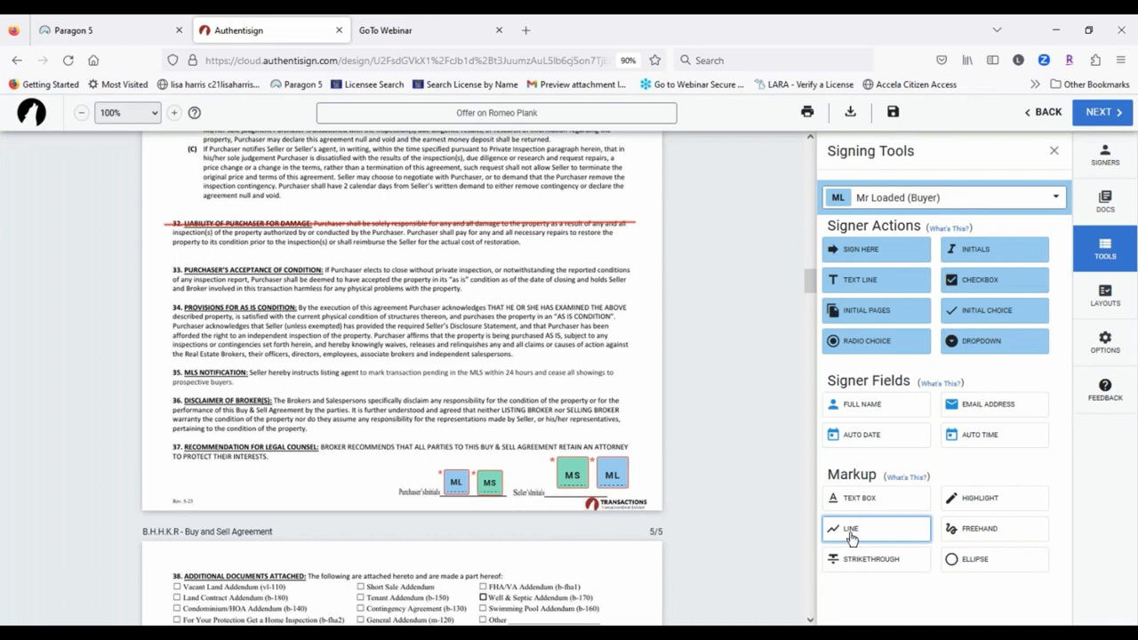
click(864, 563)
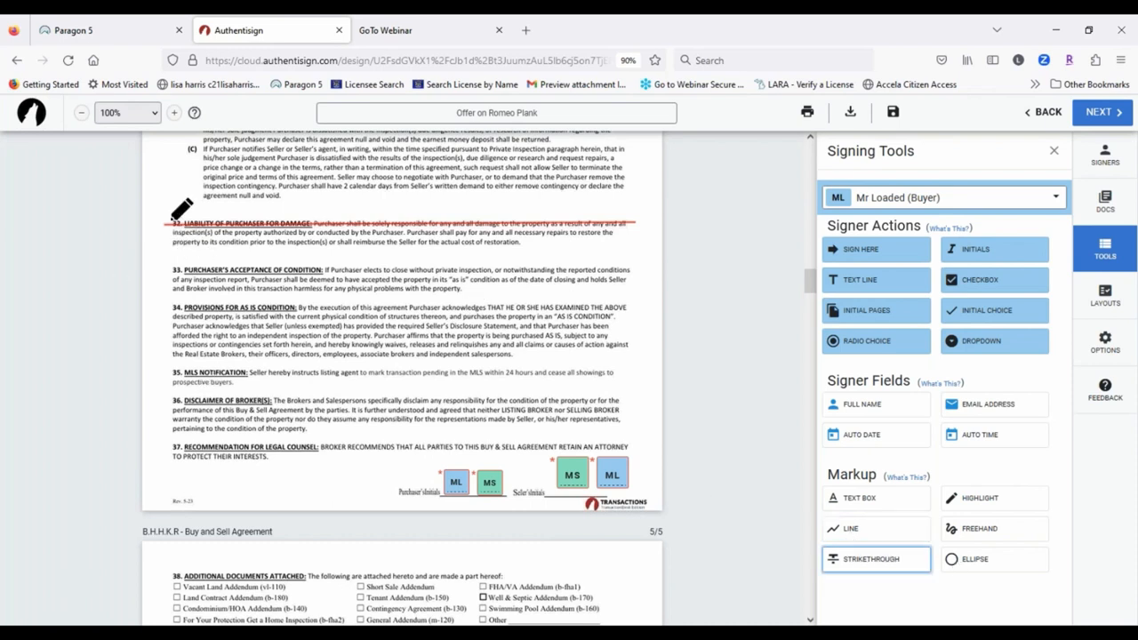
drag(172, 241, 530, 241)
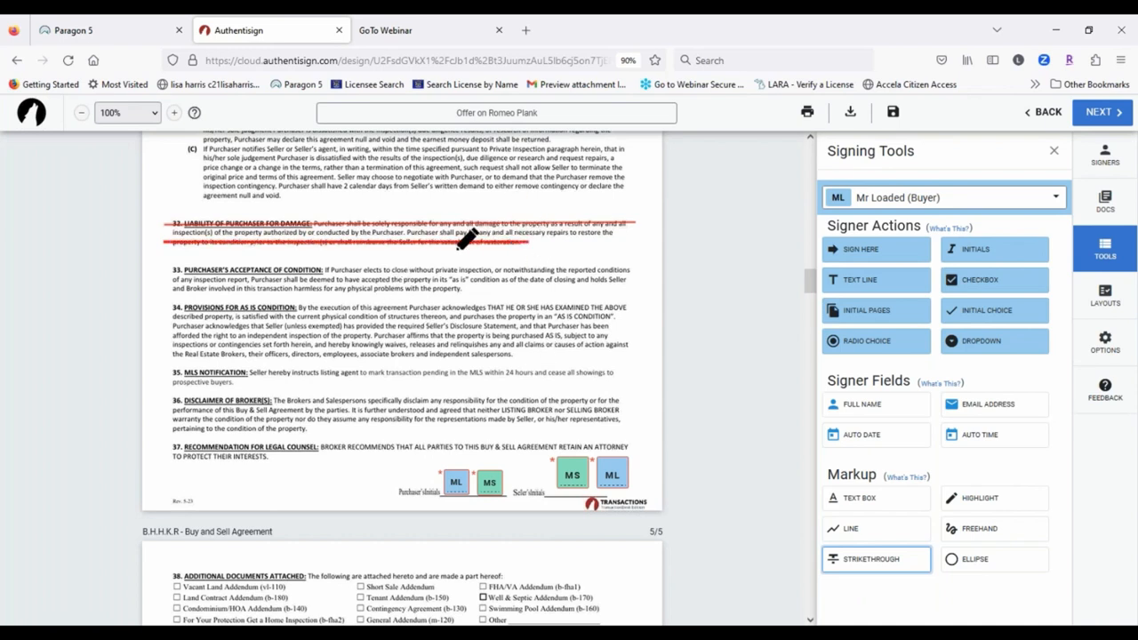
click(700, 259)
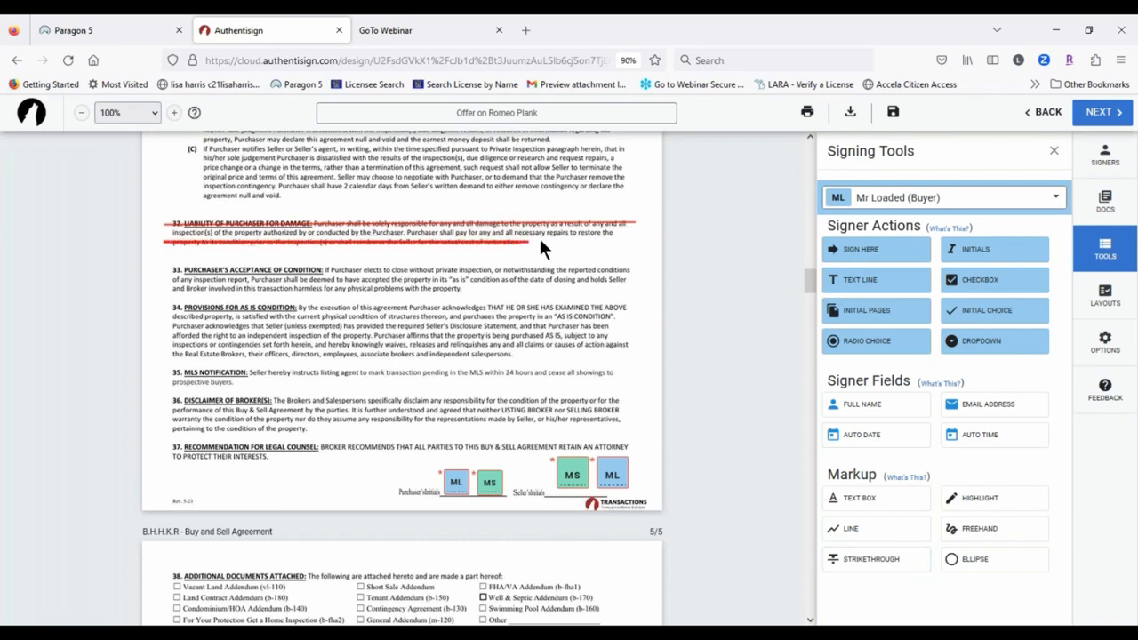
Step: Recolor the section 32 strikethrough blue
click(540, 239)
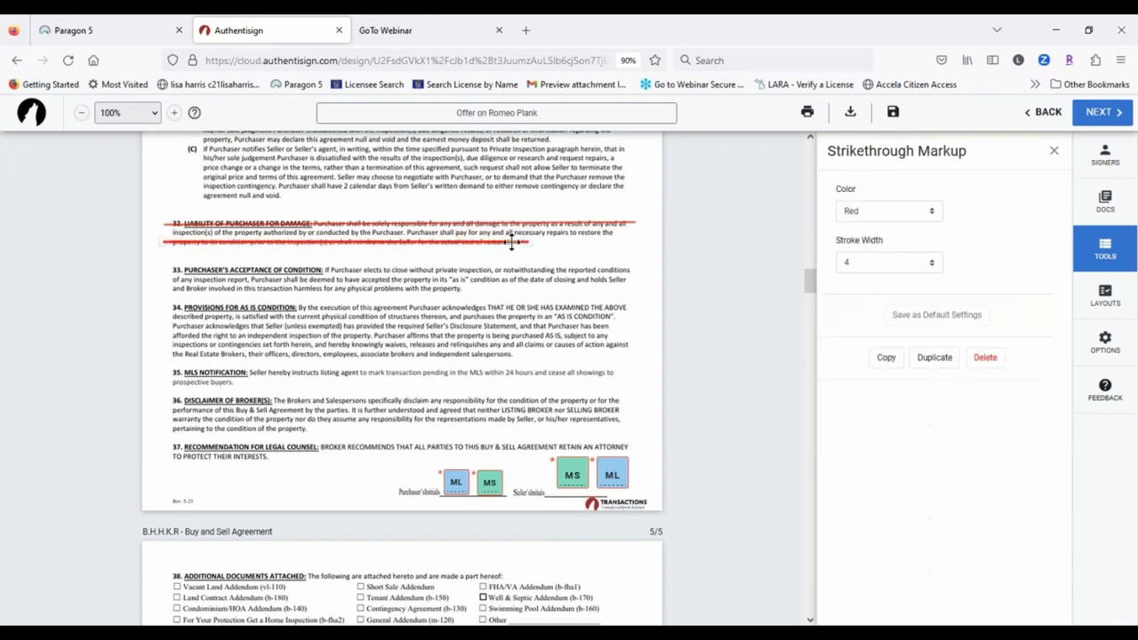
click(880, 207)
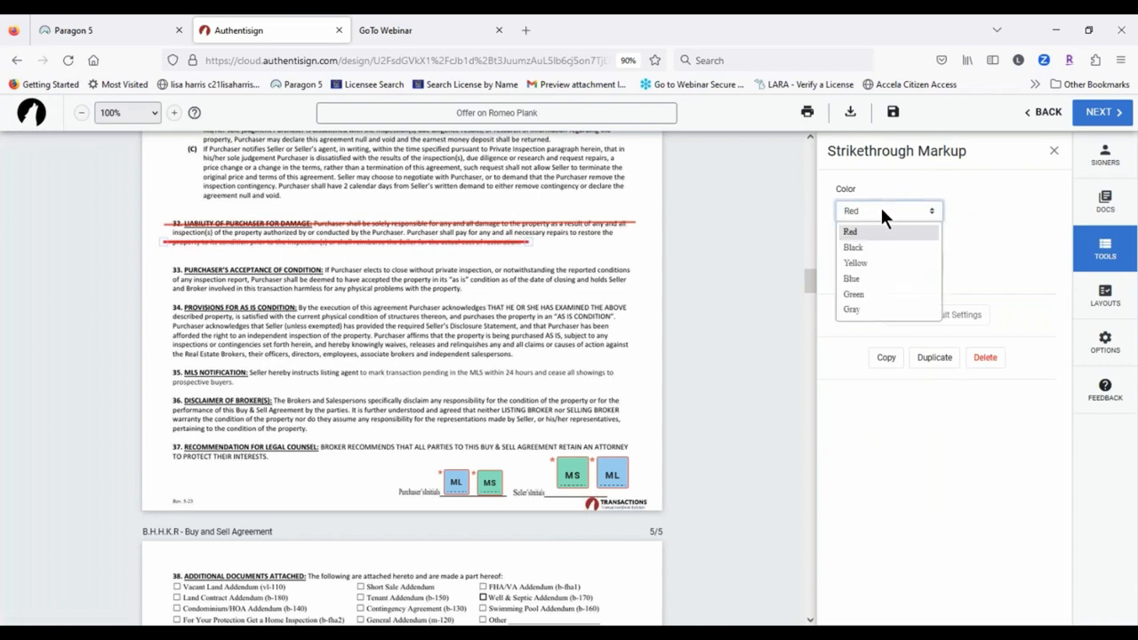
click(859, 278)
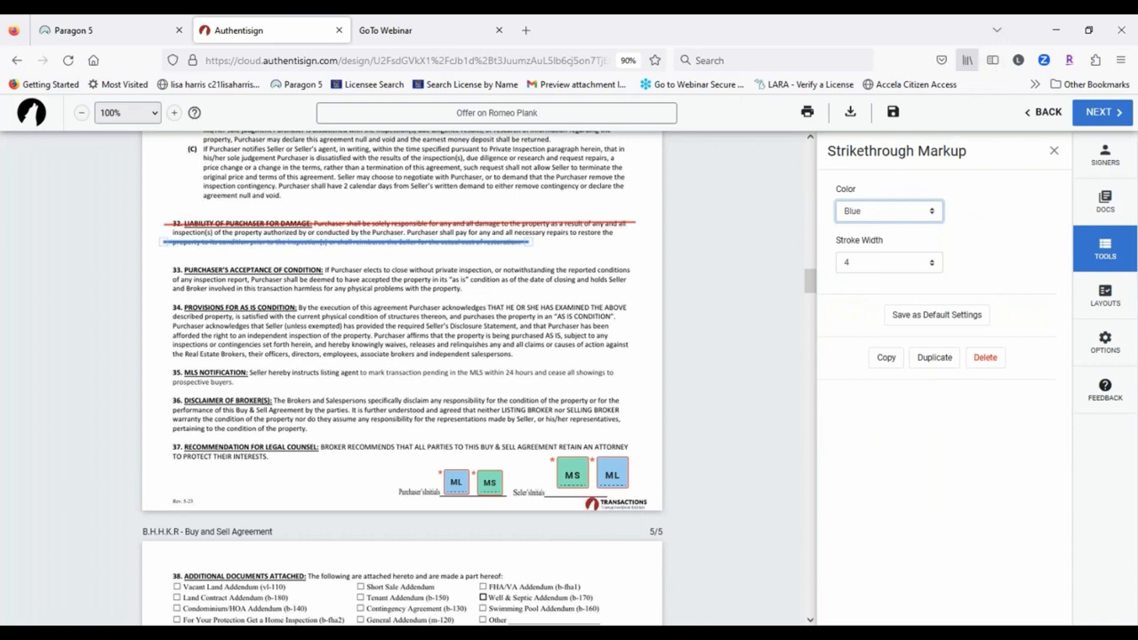
click(1054, 153)
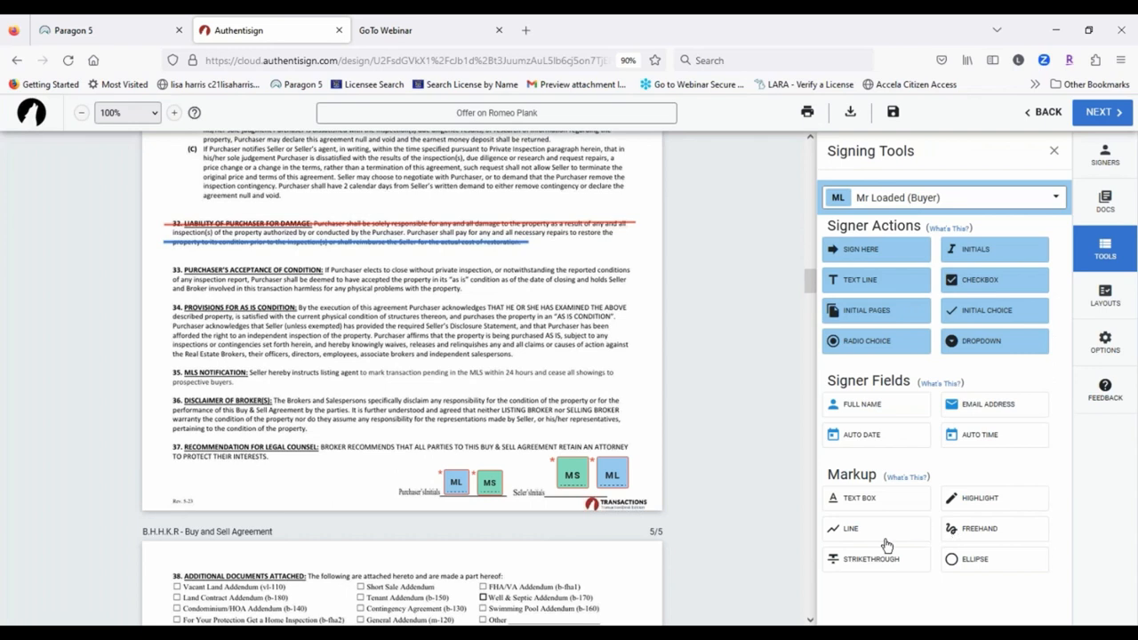
Step: Highlight paragraph 33 and set the highlight to green at .25 opacity
click(982, 498)
drag(163, 261, 642, 304)
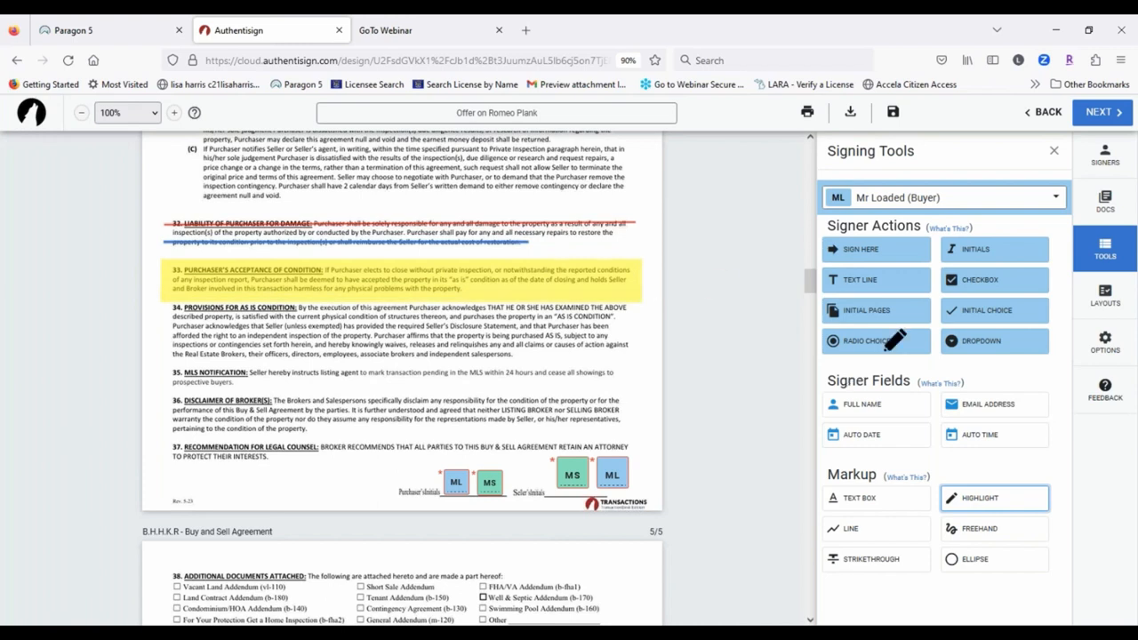
click(599, 286)
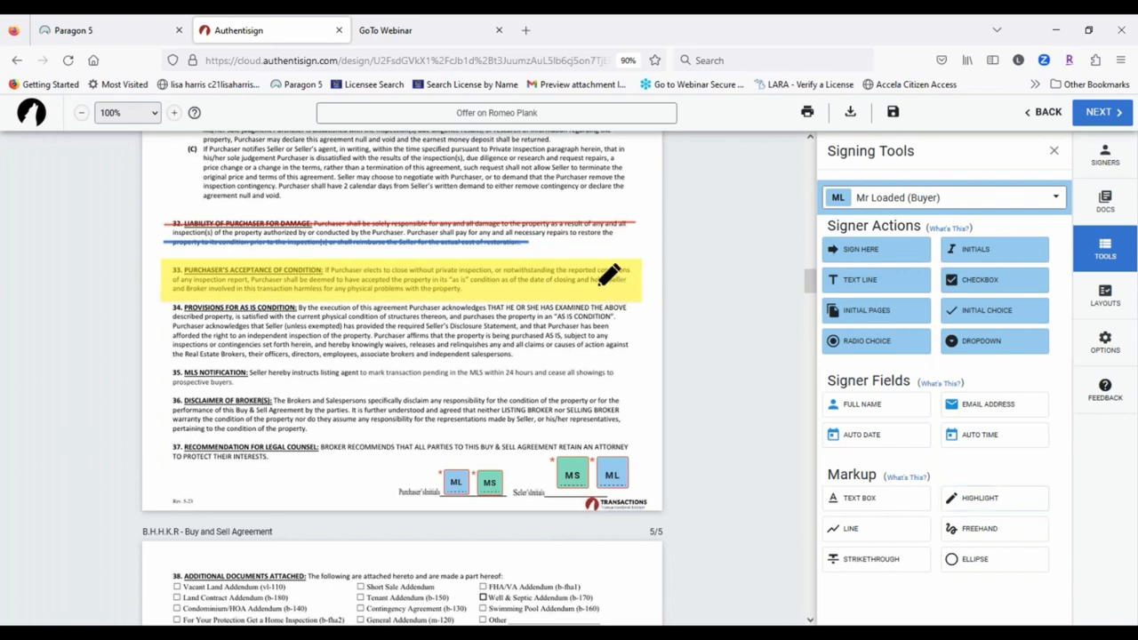
click(597, 282)
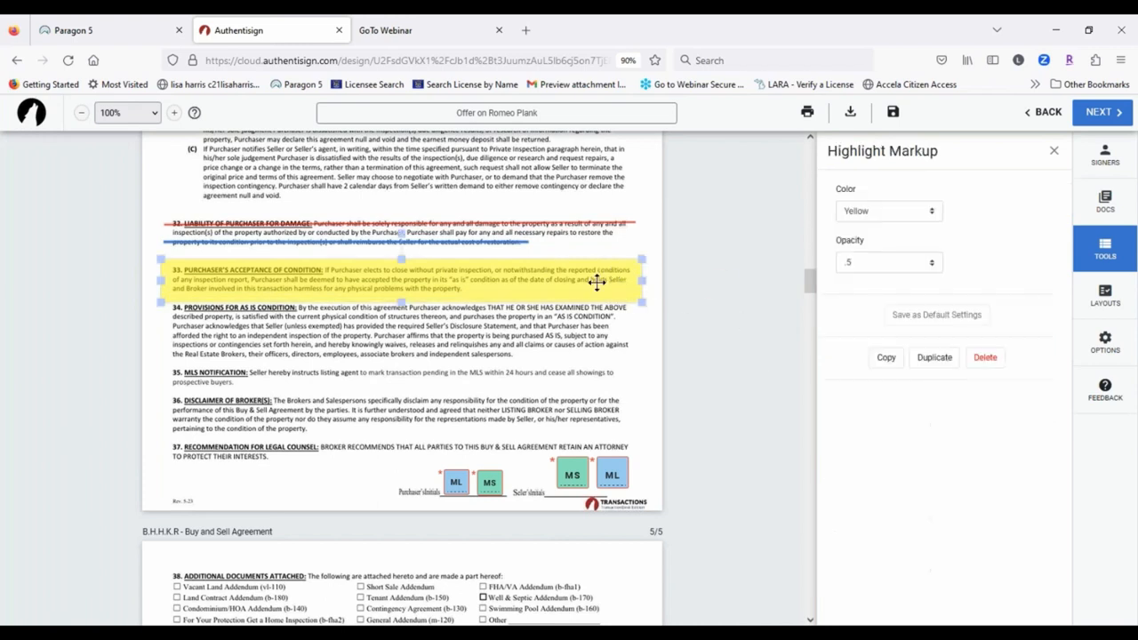
click(916, 263)
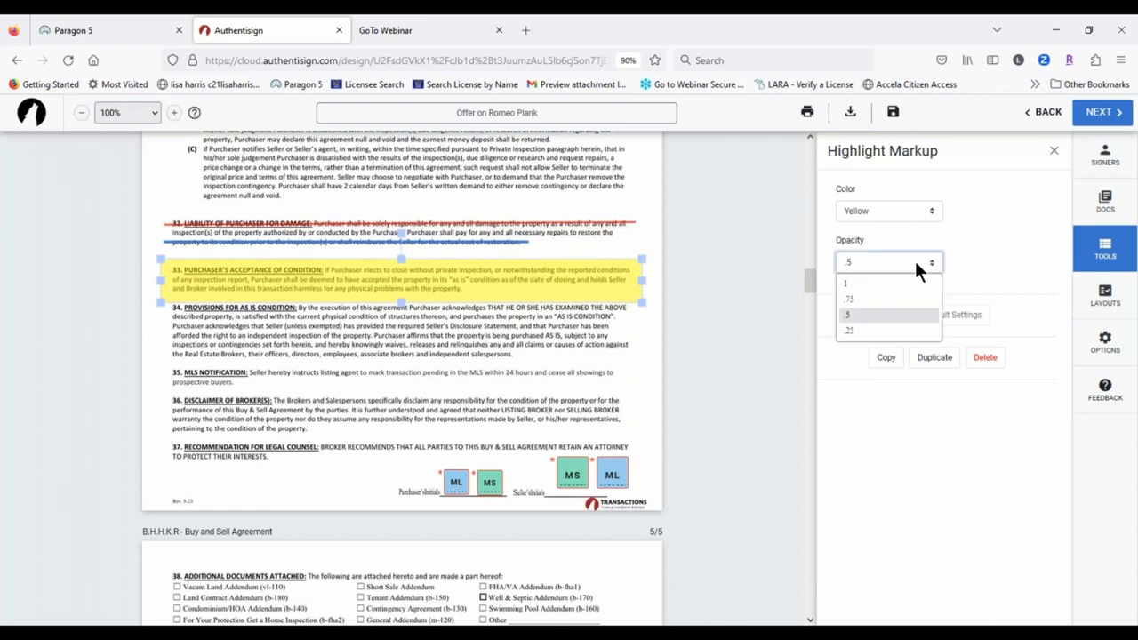
click(869, 330)
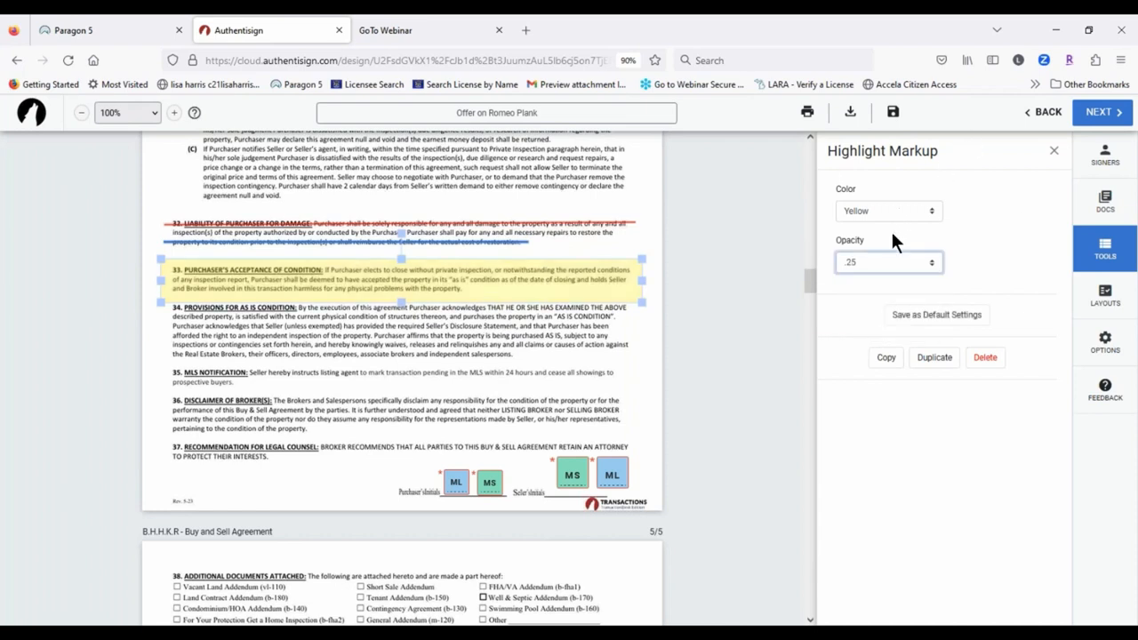
click(892, 207)
click(883, 291)
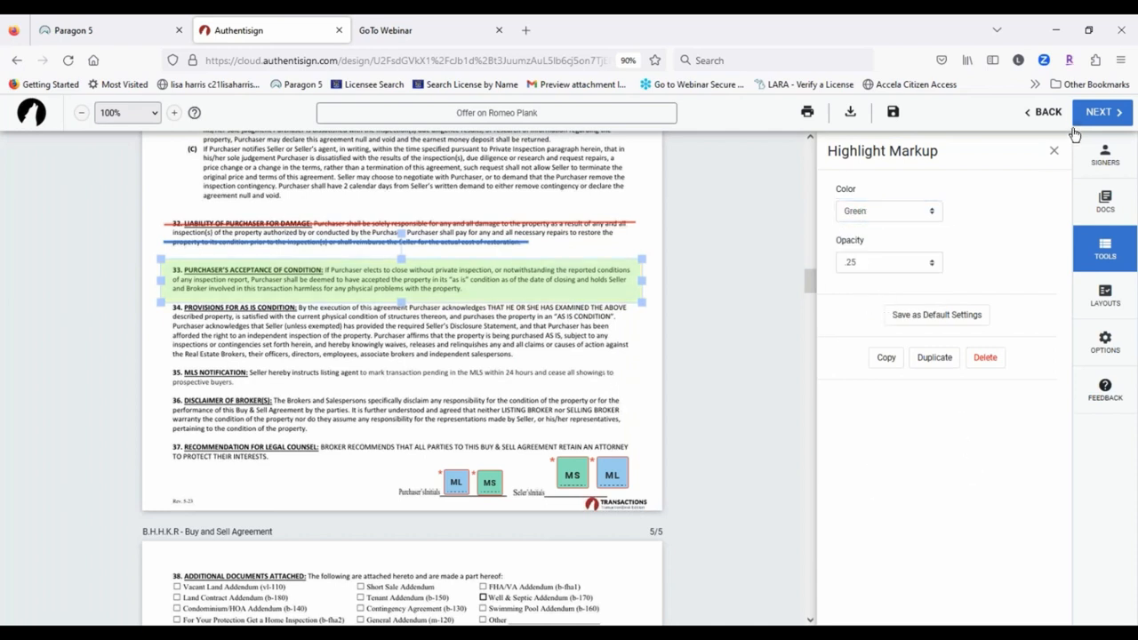
click(1053, 154)
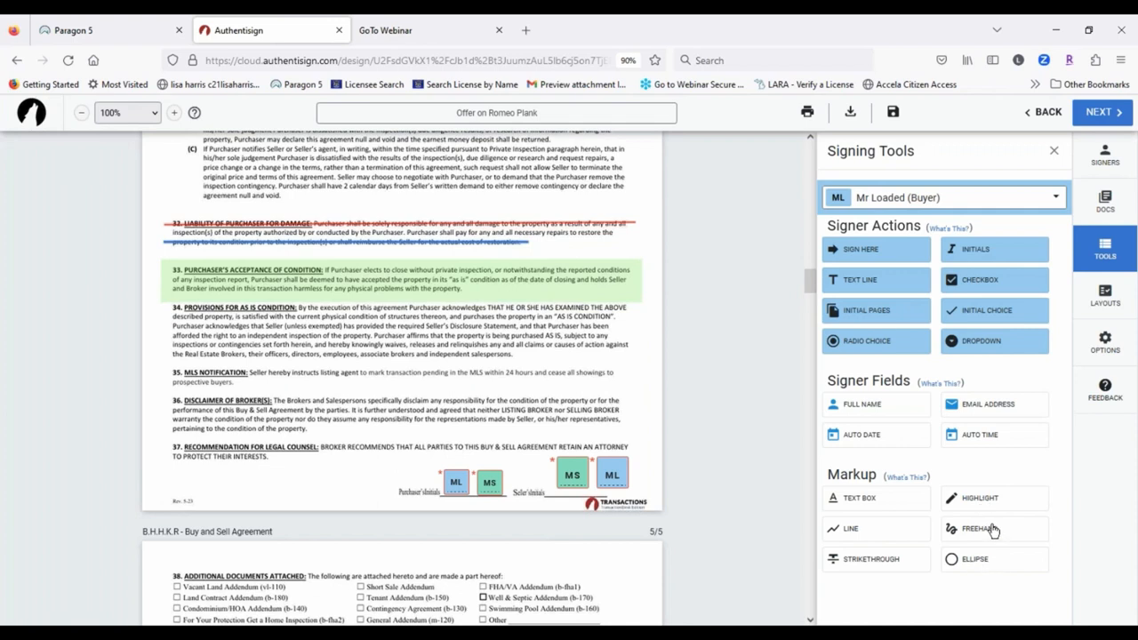
Step: Circle the closing date 11/30/2023 in section 40 with a red ellipse
click(968, 562)
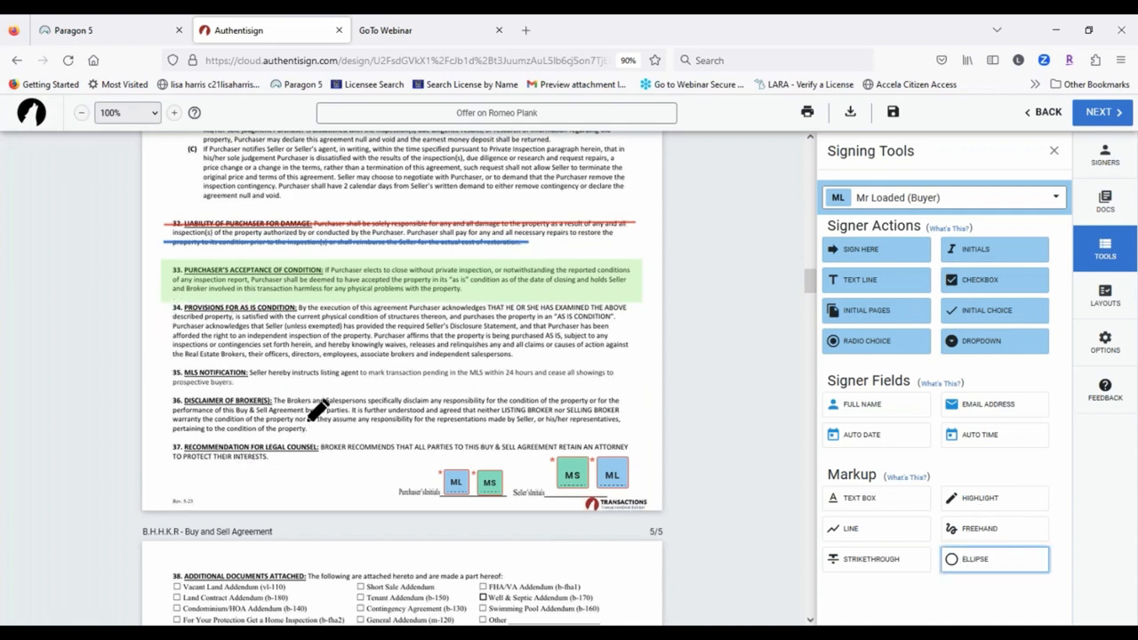
scroll(318, 409, down, 3)
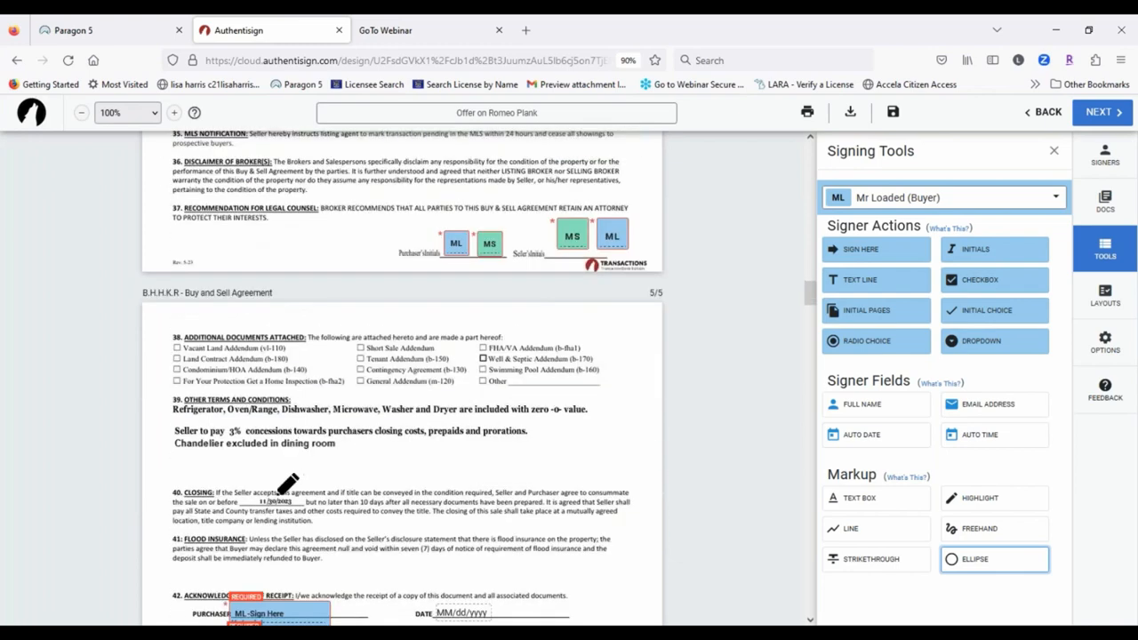
drag(248, 493, 308, 510)
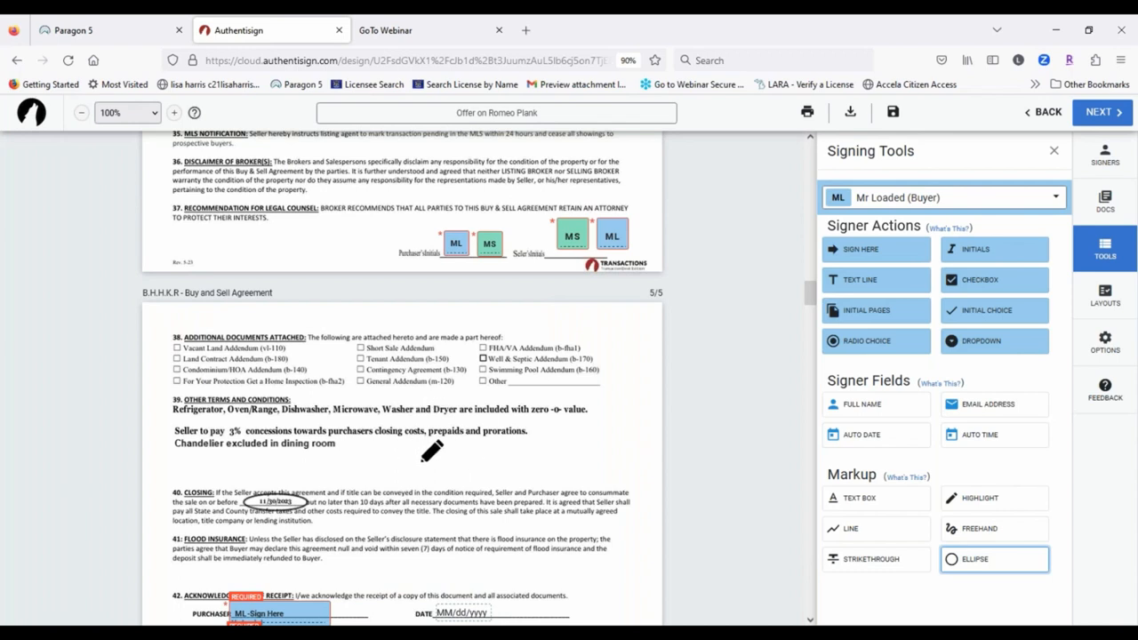
click(276, 504)
click(276, 503)
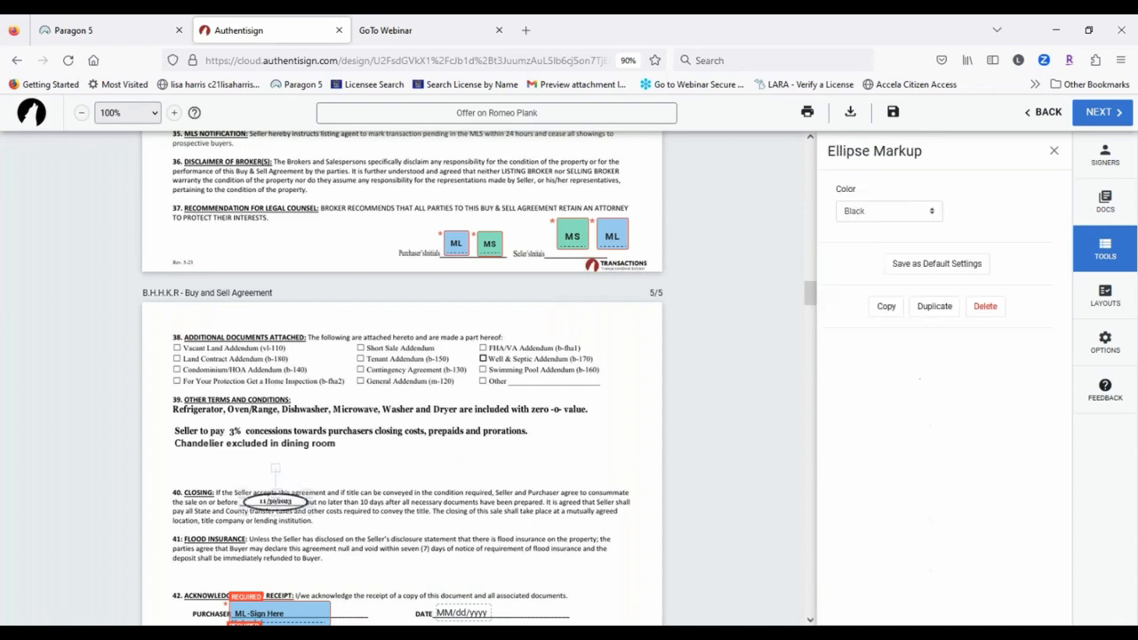
click(929, 210)
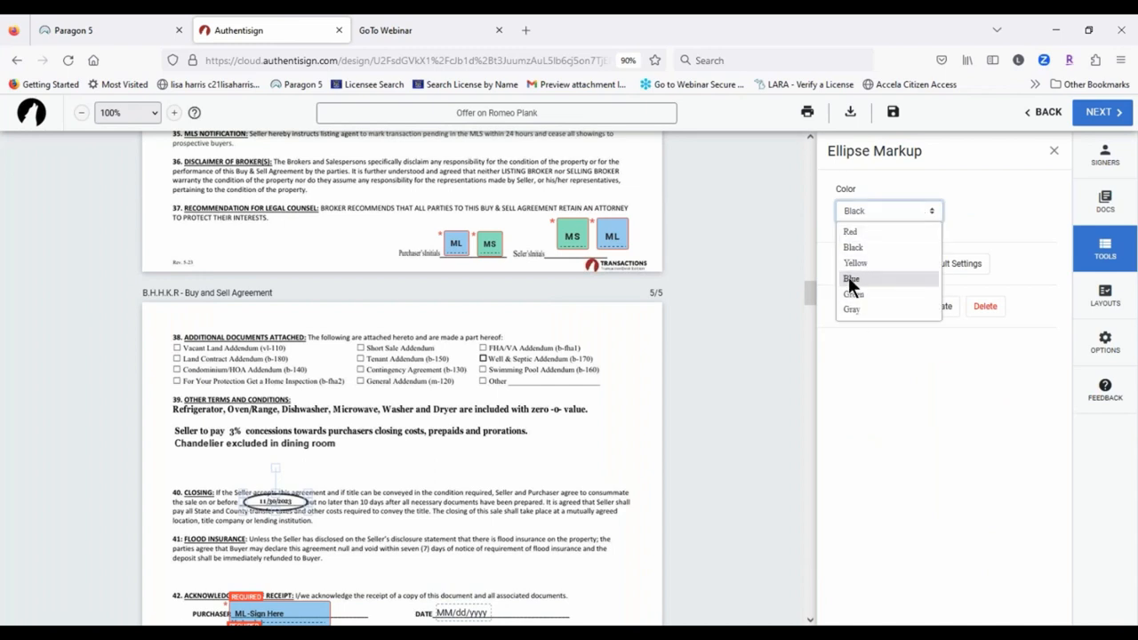
click(852, 231)
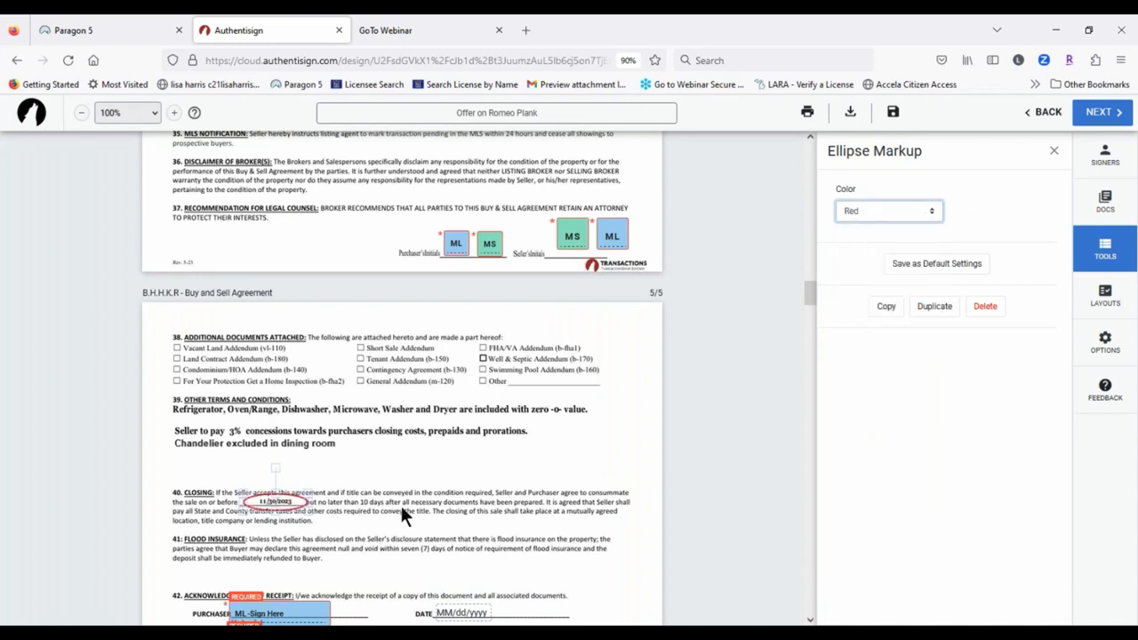
Step: Close the 'Chandelier excluded in dining room' note's settings and switch to Freehand markup
click(431, 446)
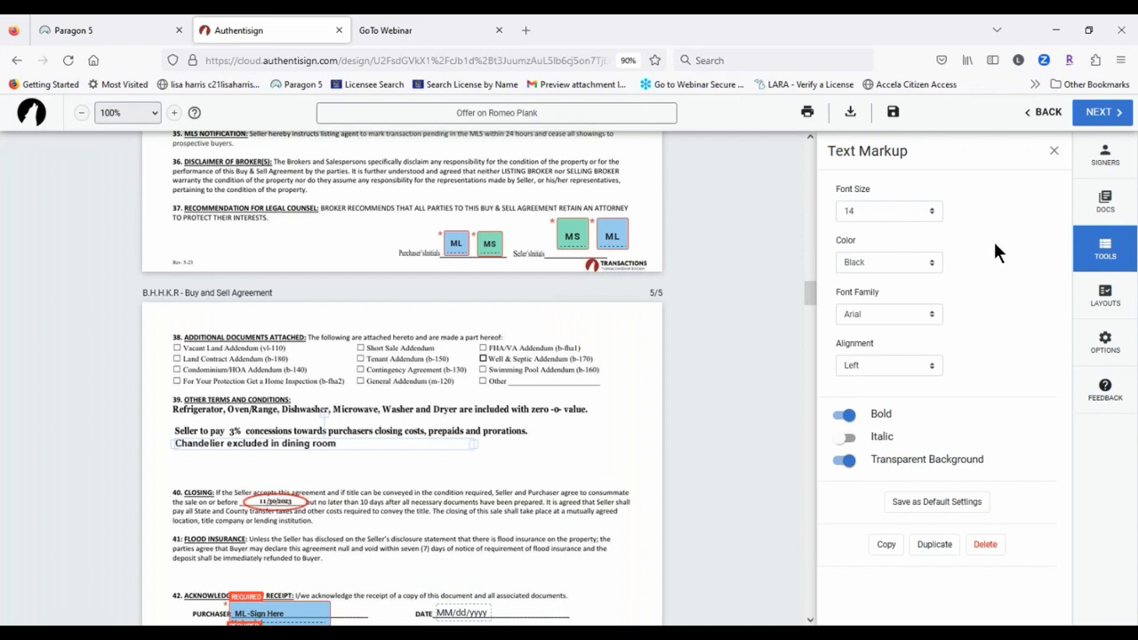
click(1055, 153)
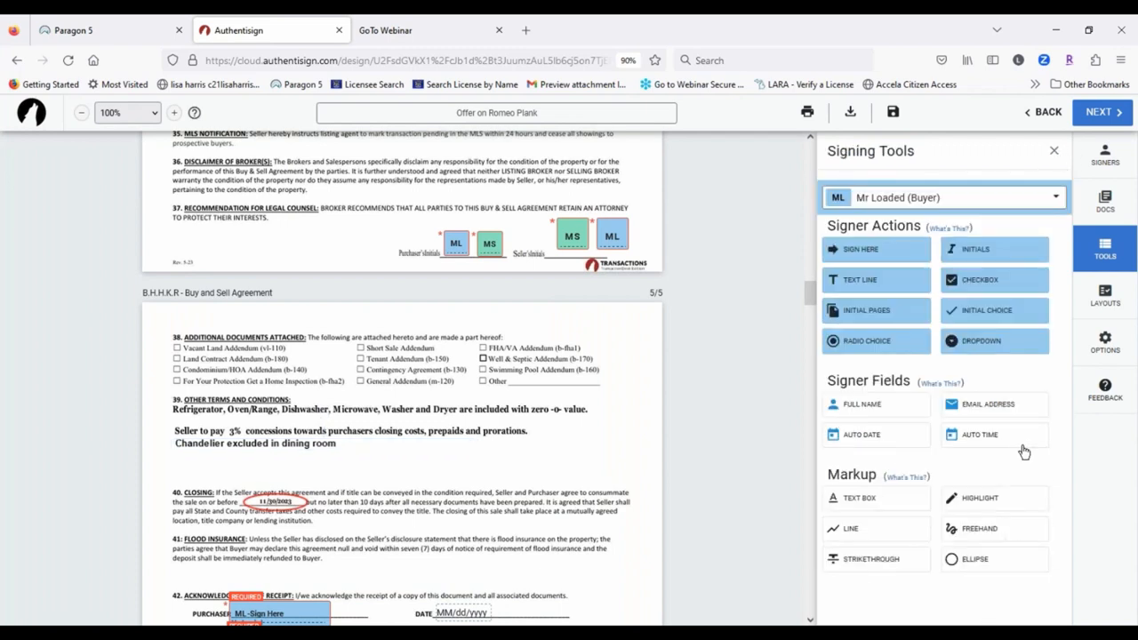
click(985, 533)
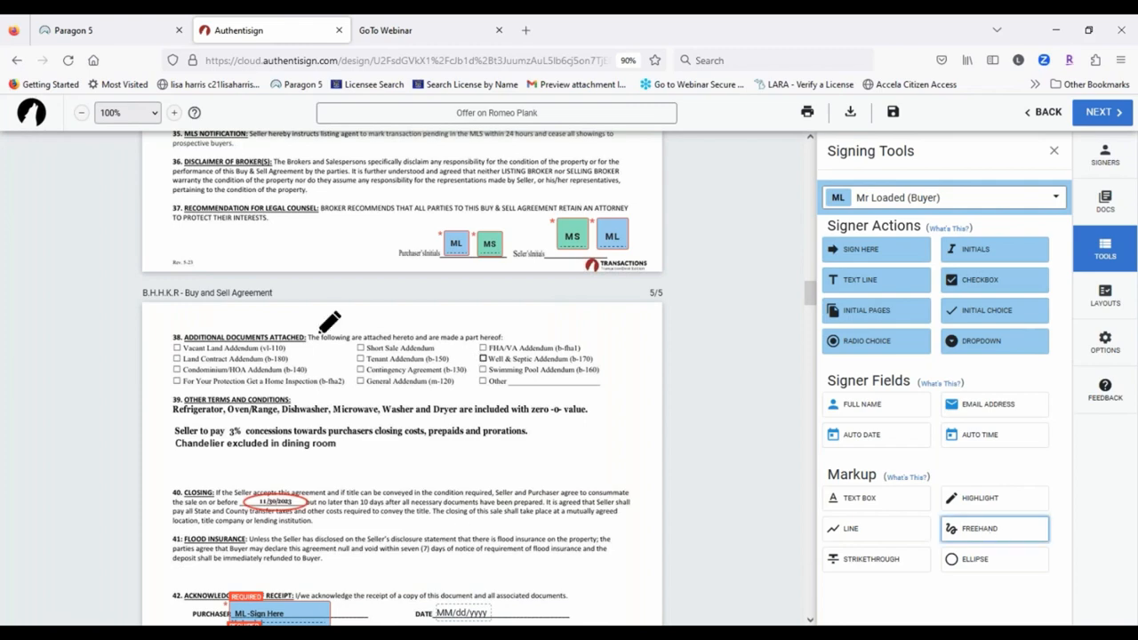
scroll(334, 316, up, 3)
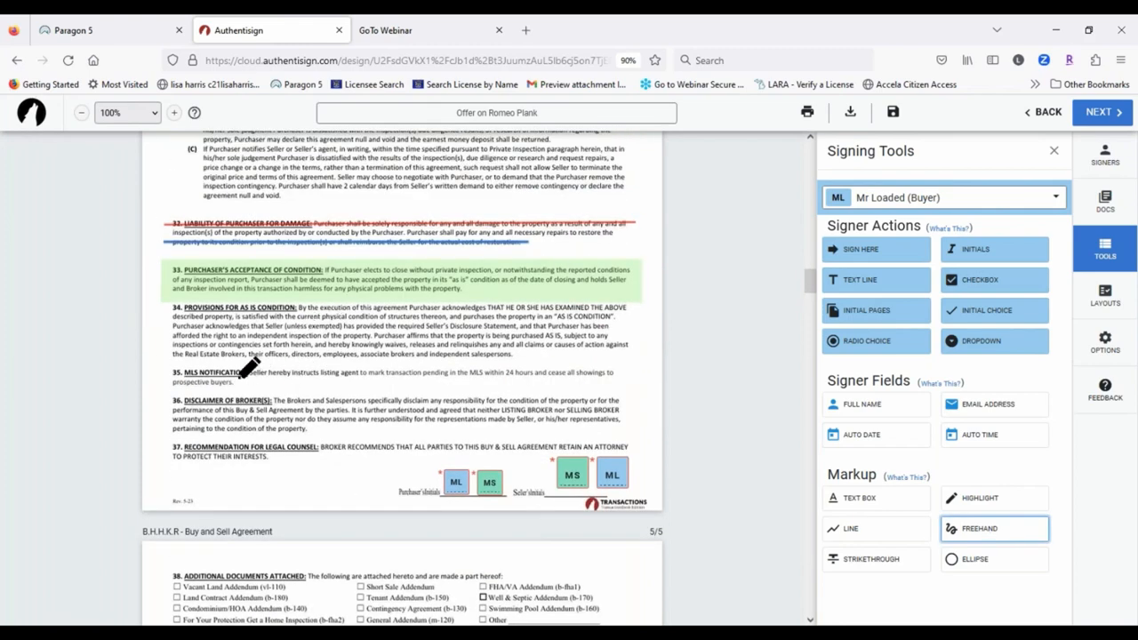
Step: Draw a freehand line under section 35, MLS Notification, and thicken it to stroke width 4
drag(161, 373, 630, 373)
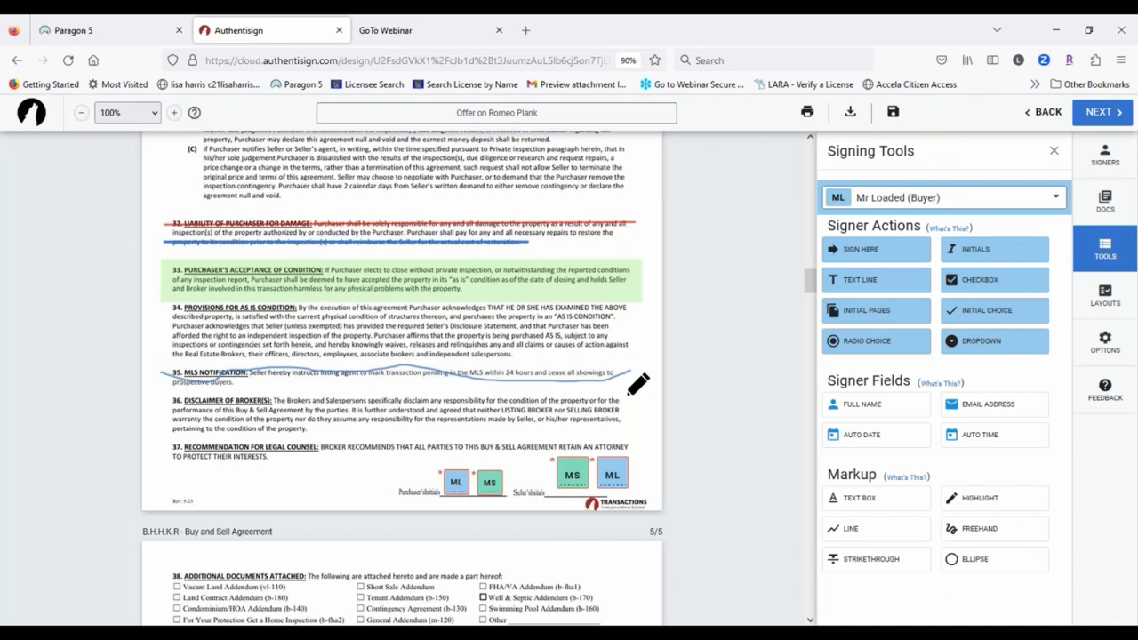
click(473, 374)
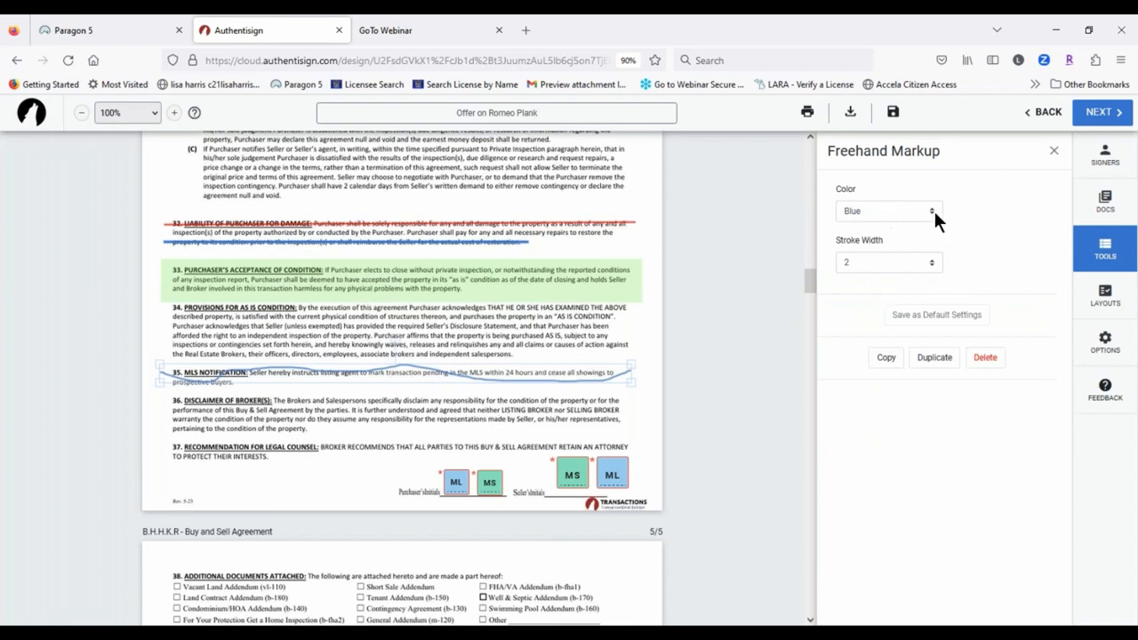
click(894, 262)
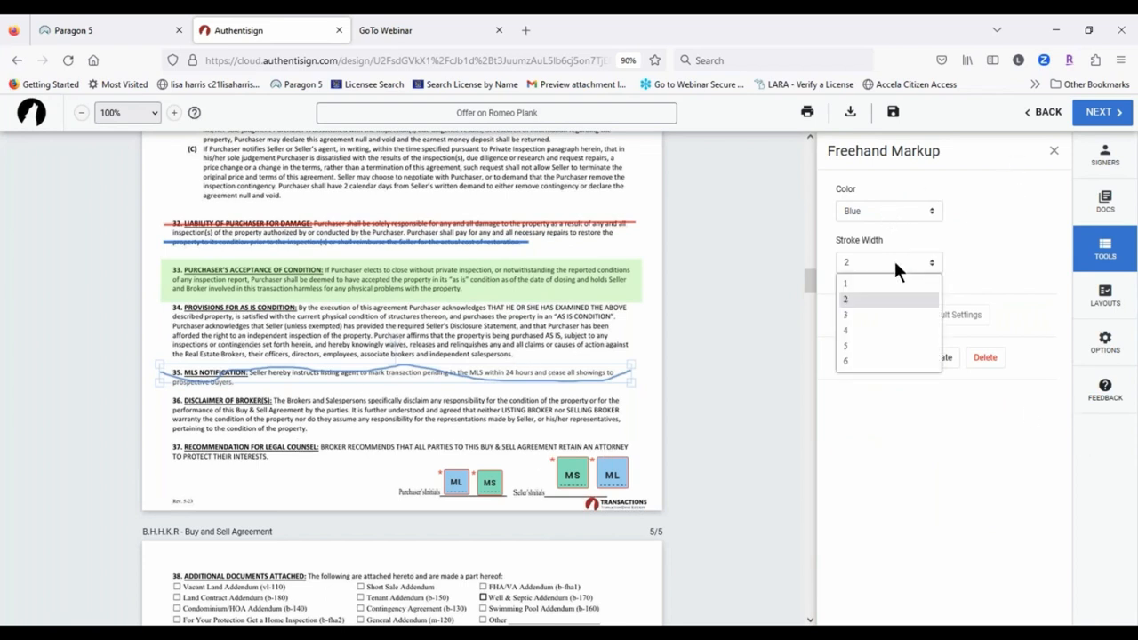
click(852, 329)
click(281, 430)
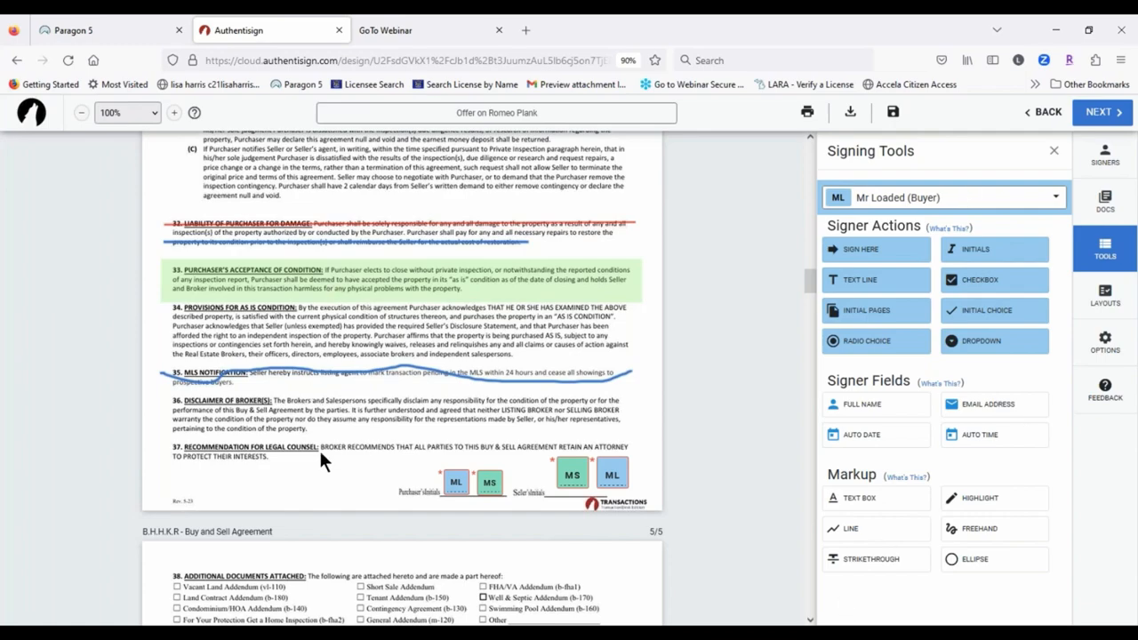
scroll(320, 447, up, 6)
Step: Return to page 1 and view the Create Signing Layouts dialog, closing it without saving
scroll(336, 442, up, 15)
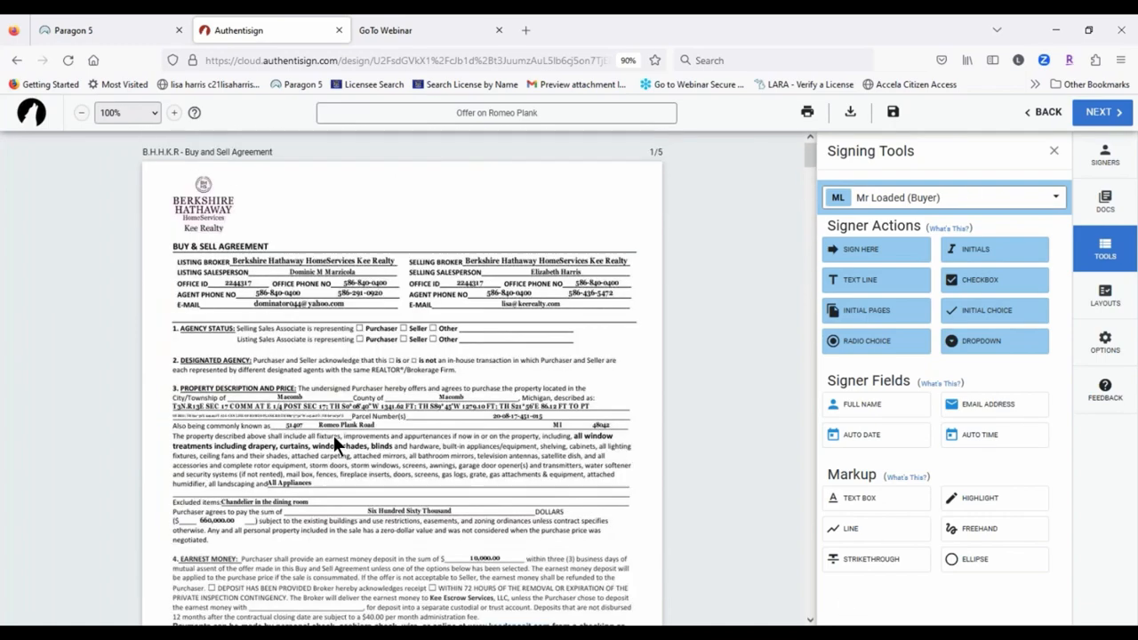
click(1053, 151)
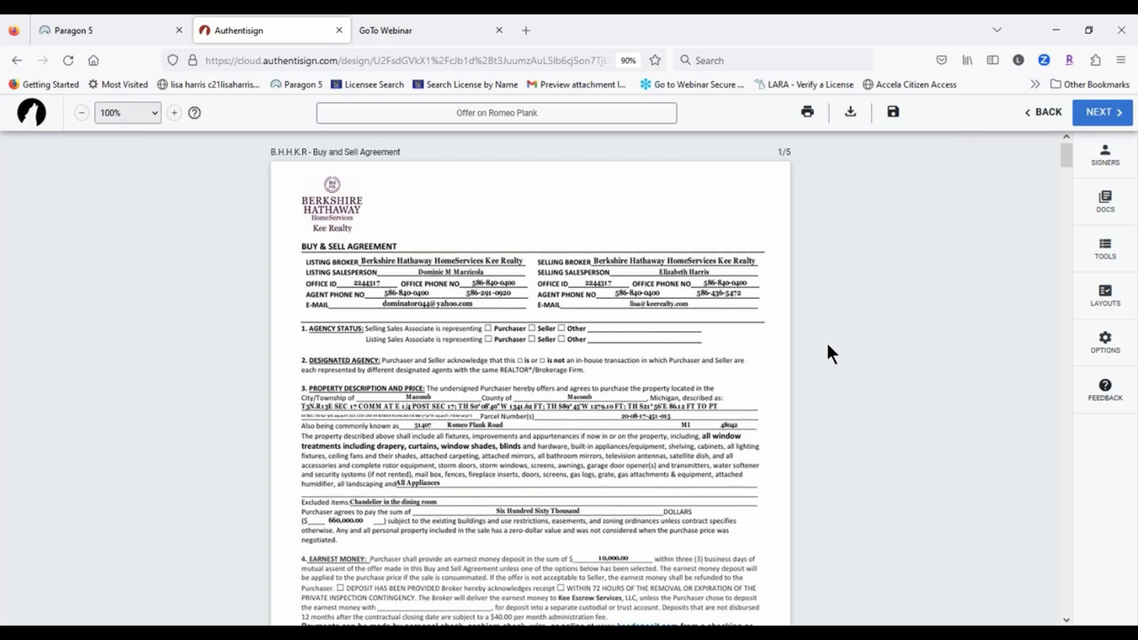
click(1102, 296)
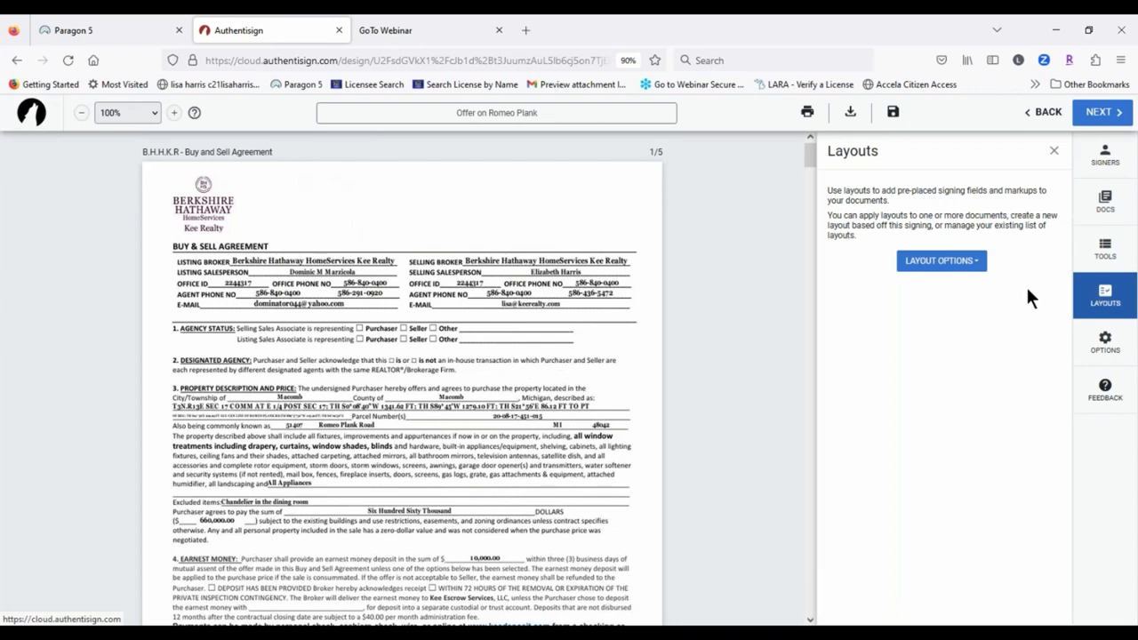
click(965, 260)
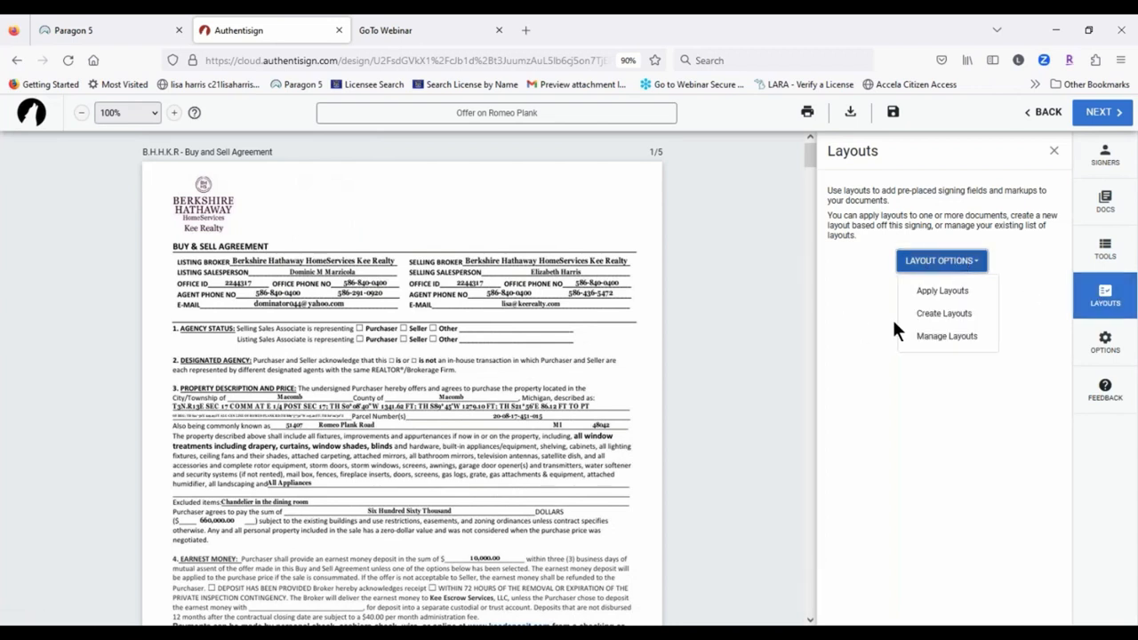
click(953, 316)
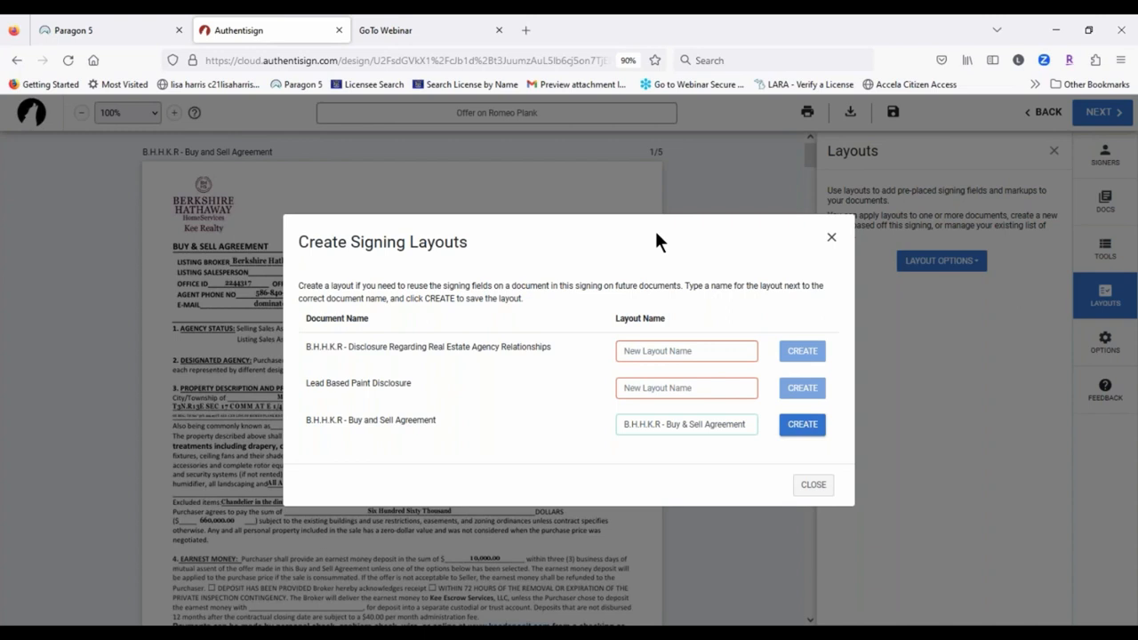
click(634, 388)
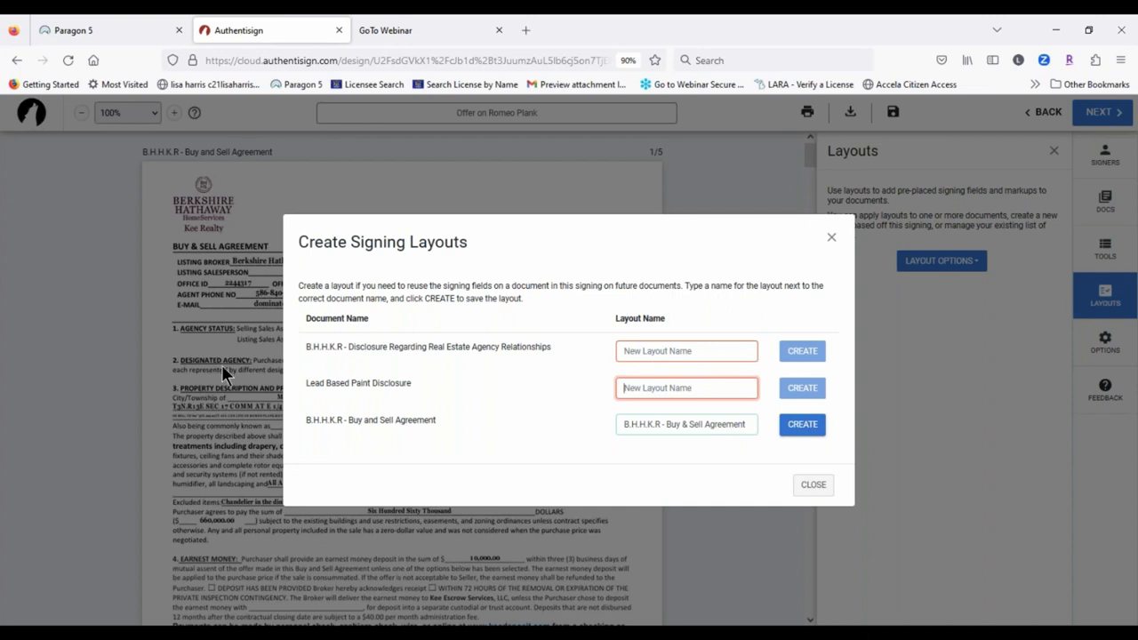
click(816, 485)
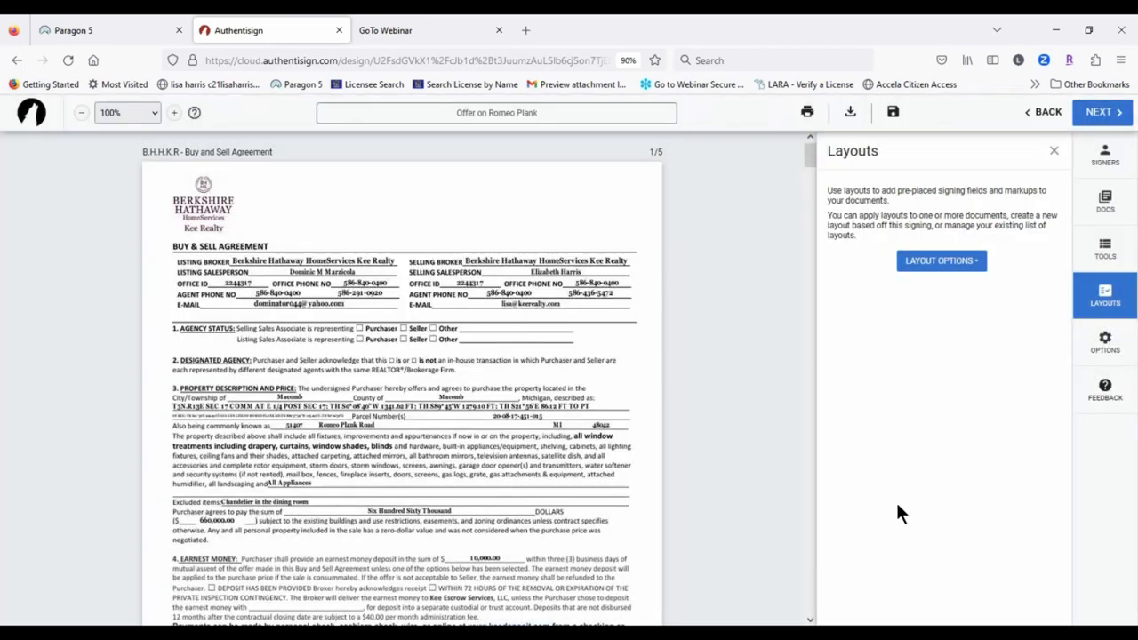
Step: In Assign Document Layouts, match the agency disclosure to the Agency Relationships layout
click(1106, 296)
click(1105, 296)
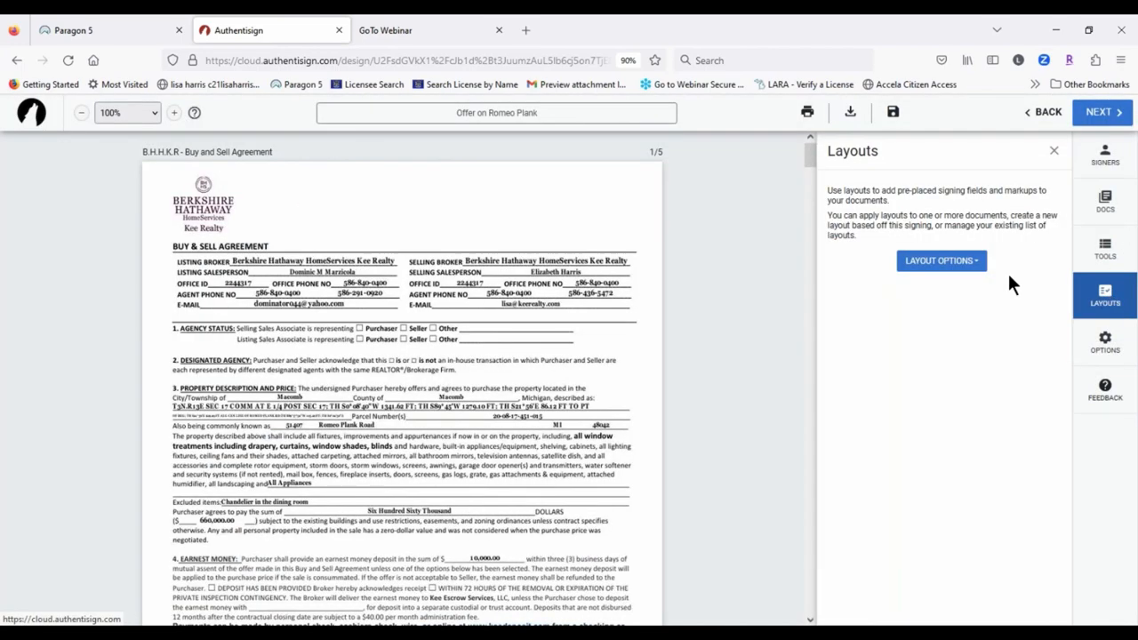
click(968, 263)
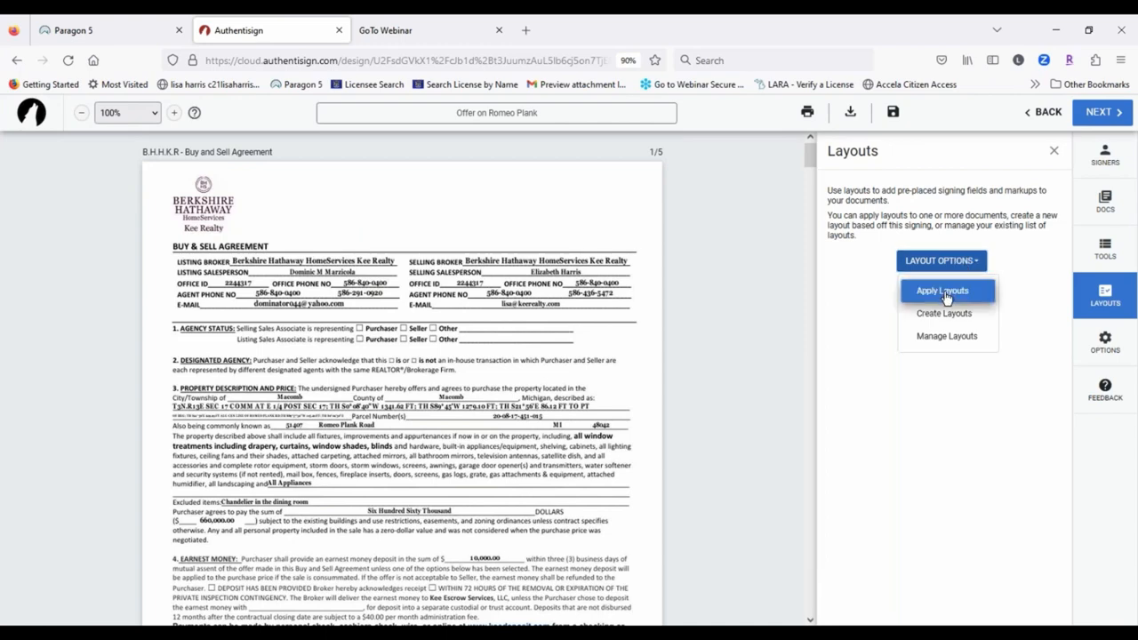
click(944, 291)
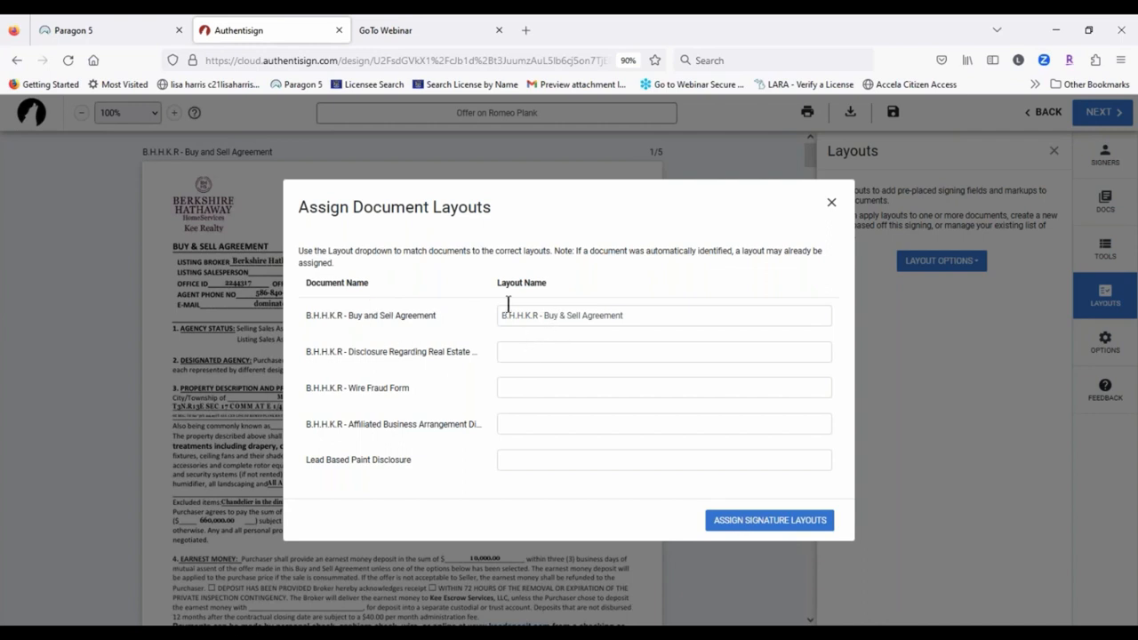
click(511, 352)
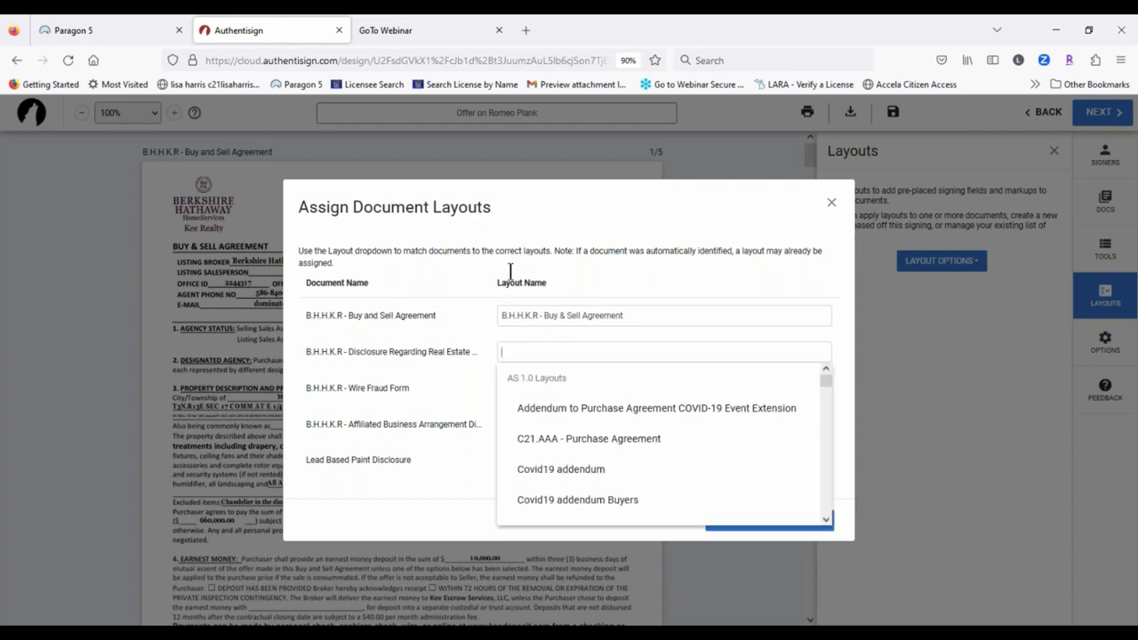
click(551, 354)
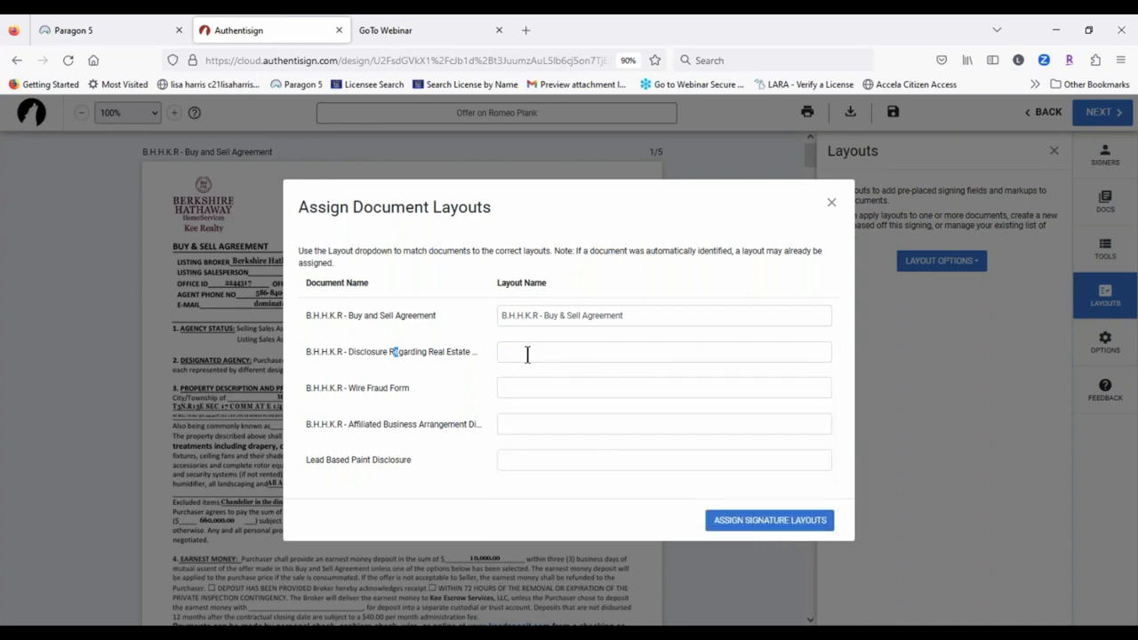
click(526, 350)
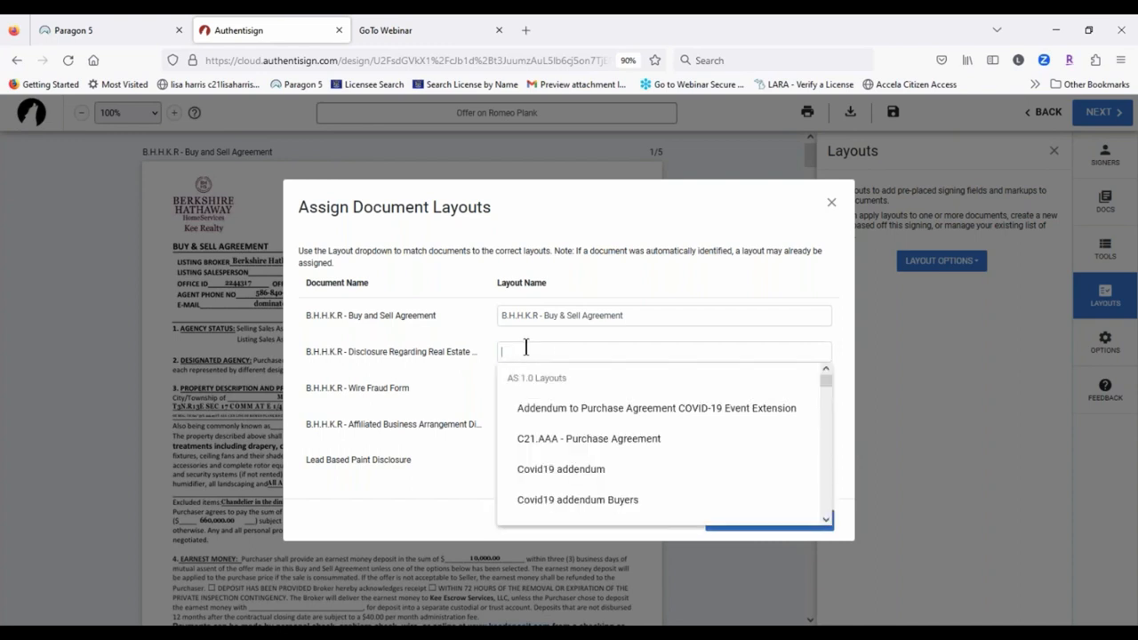
scroll(685, 447, down, 6)
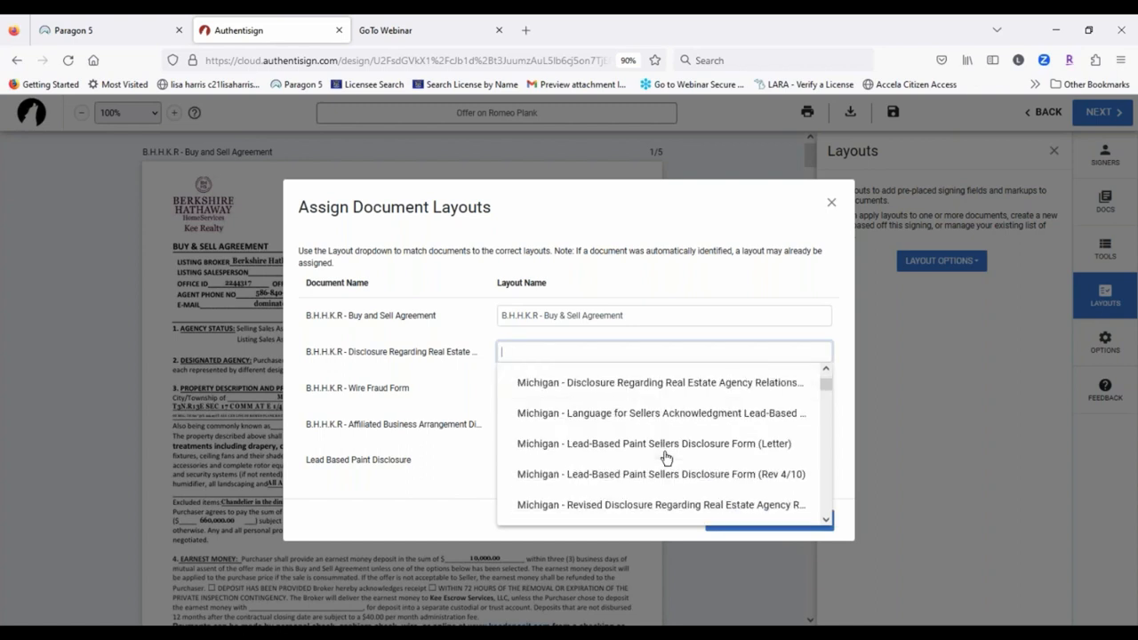
scroll(667, 457, down, 8)
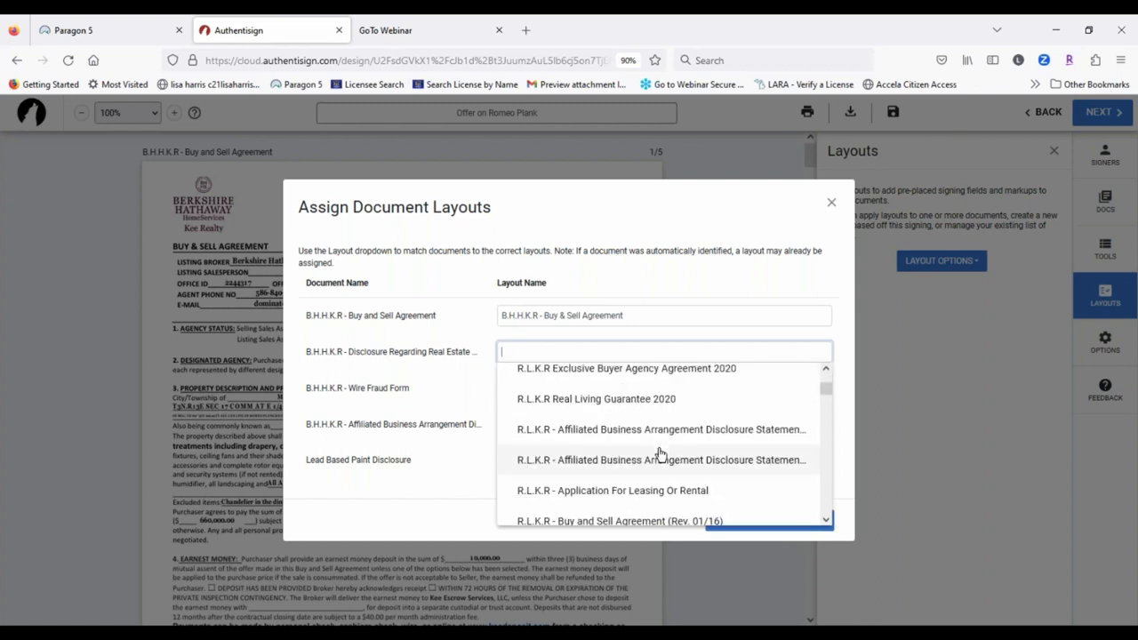
scroll(660, 455, down, 6)
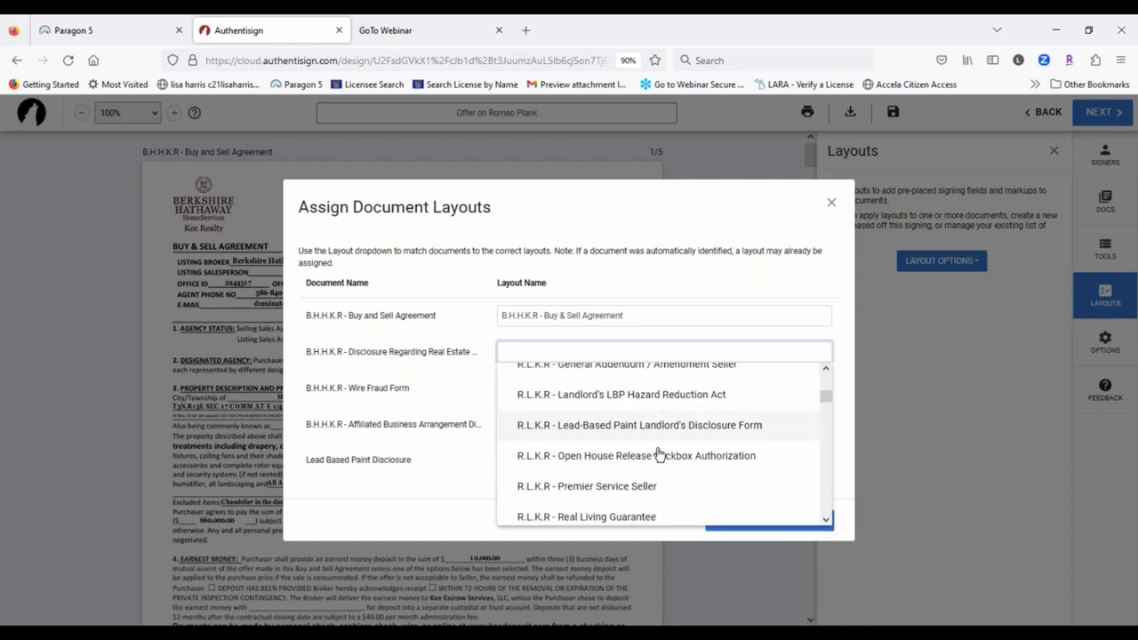
scroll(659, 455, down, 5)
scroll(659, 454, down, 4)
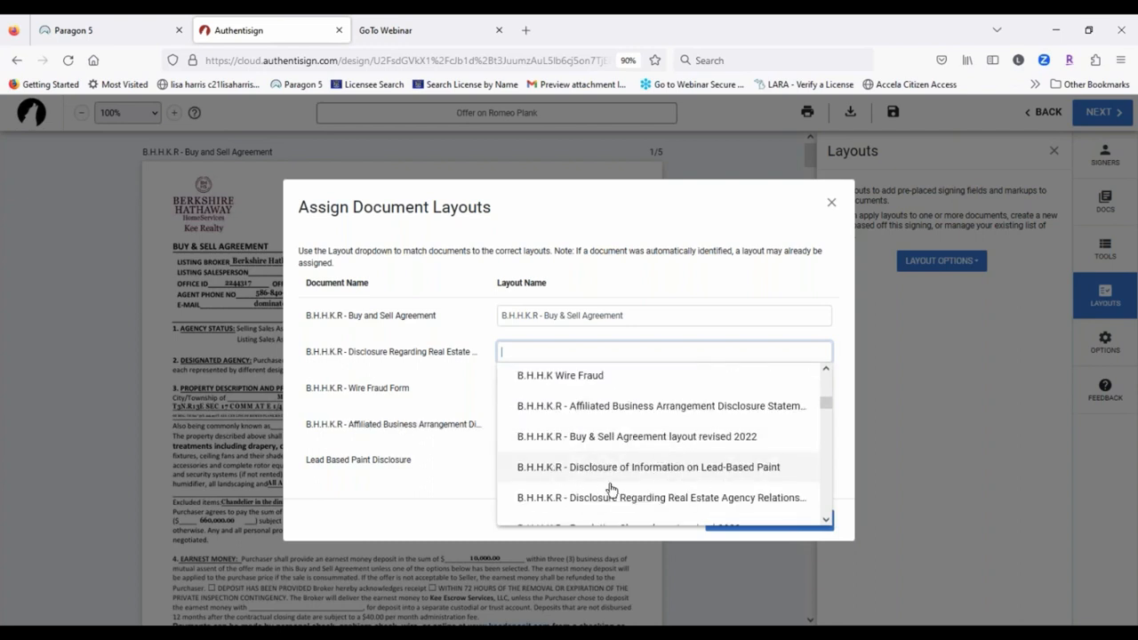
click(665, 502)
click(506, 434)
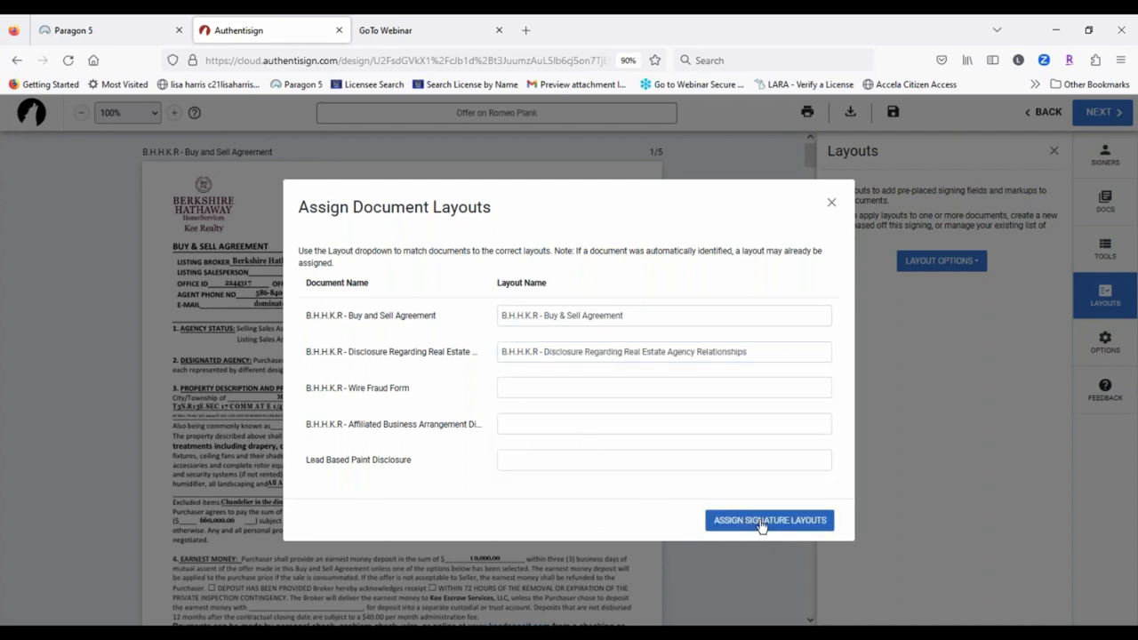
Step: Leave the Wire Fraud Form unassigned, apply the layouts, and place the buyers' signature blocks
click(540, 386)
scroll(613, 480, down, 3)
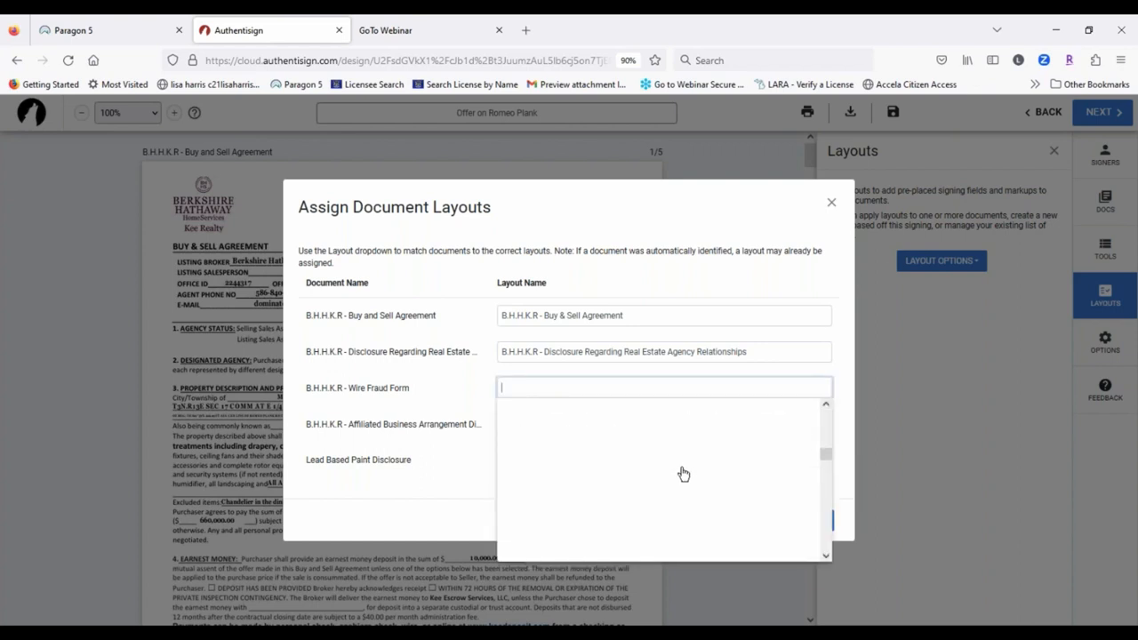
scroll(677, 469, down, 6)
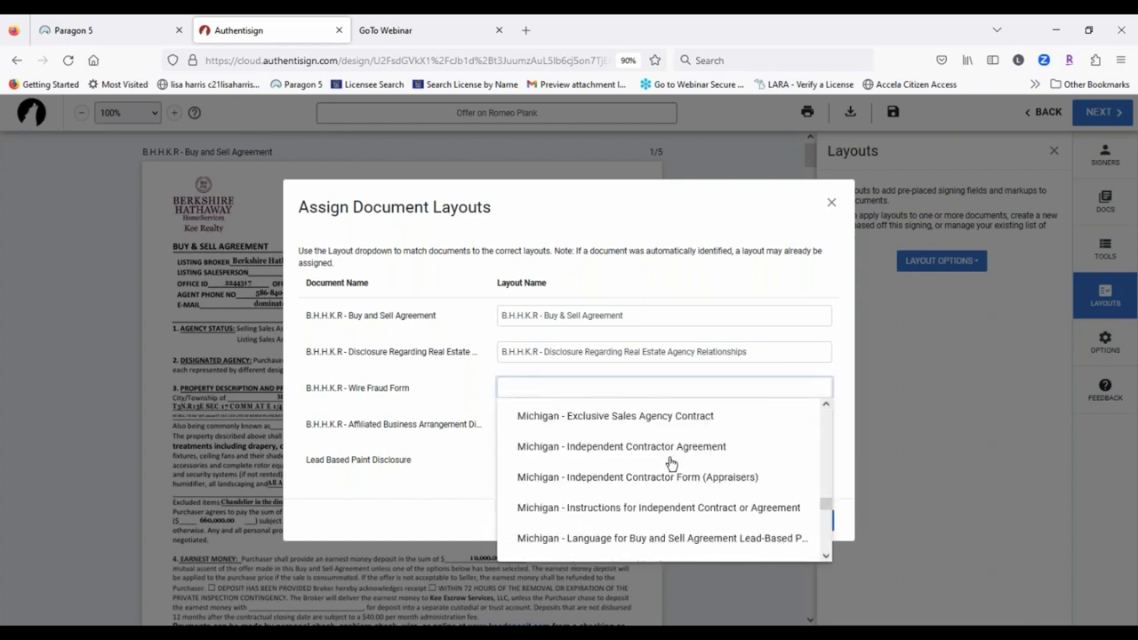
scroll(675, 463, down, 6)
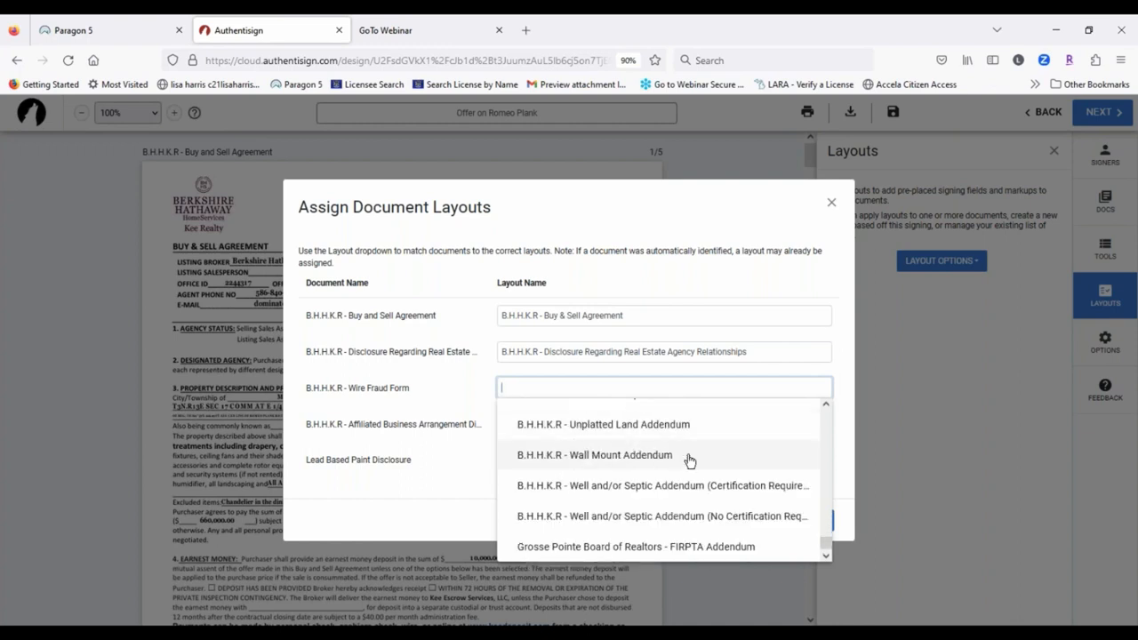
scroll(707, 484, up, 3)
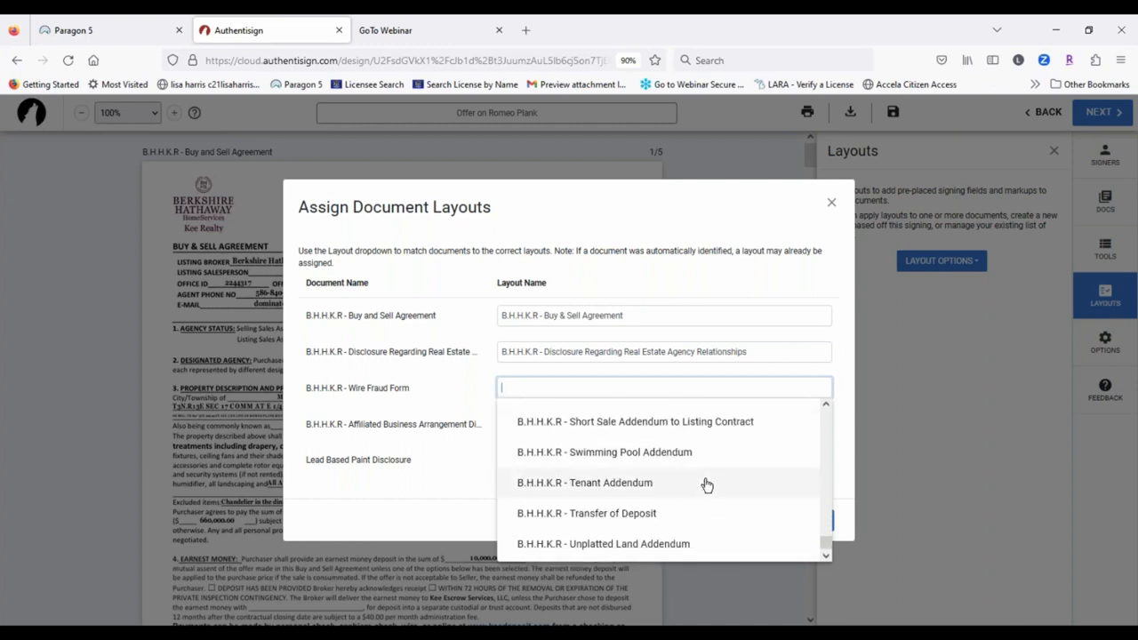
scroll(706, 484, up, 3)
scroll(704, 485, down, 6)
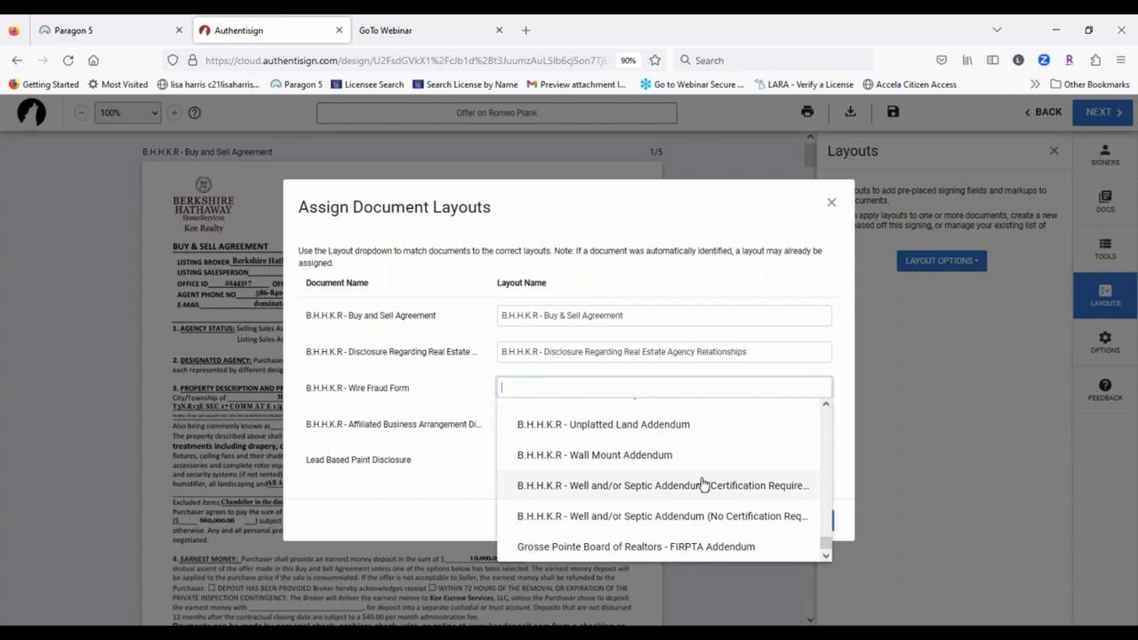
scroll(697, 485, up, 3)
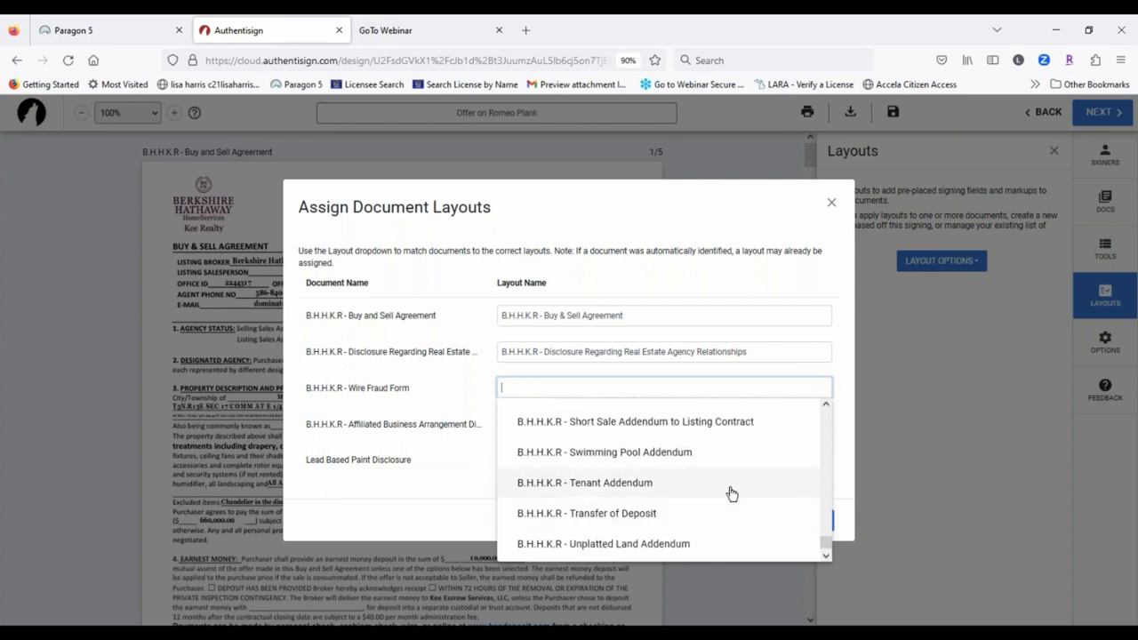
scroll(731, 492, up, 3)
scroll(727, 480, up, 3)
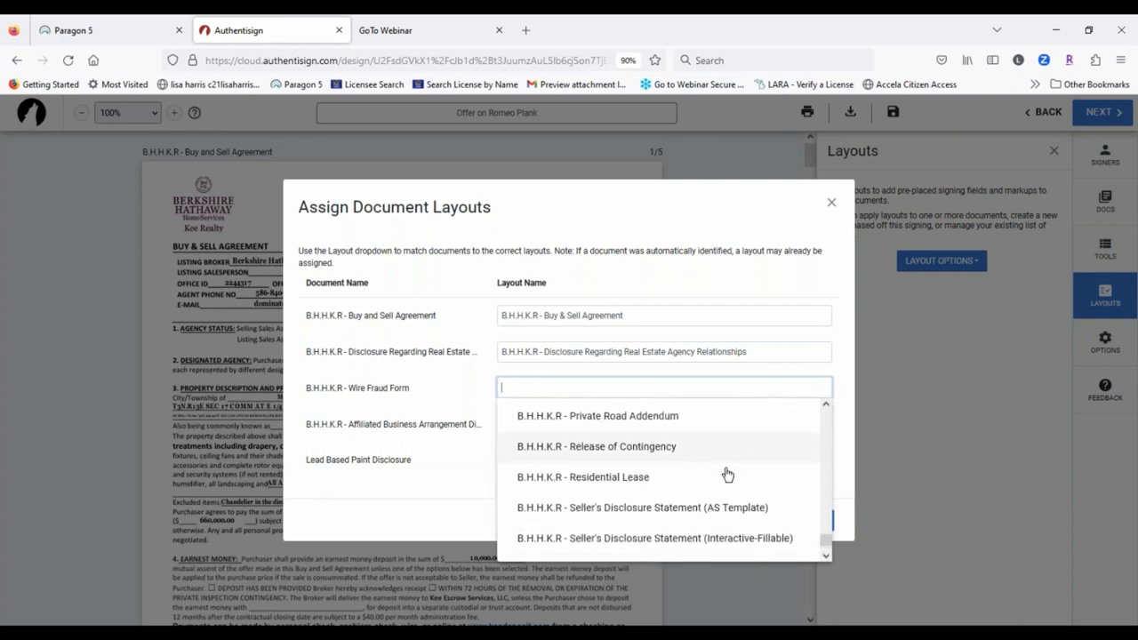
scroll(720, 478, up, 3)
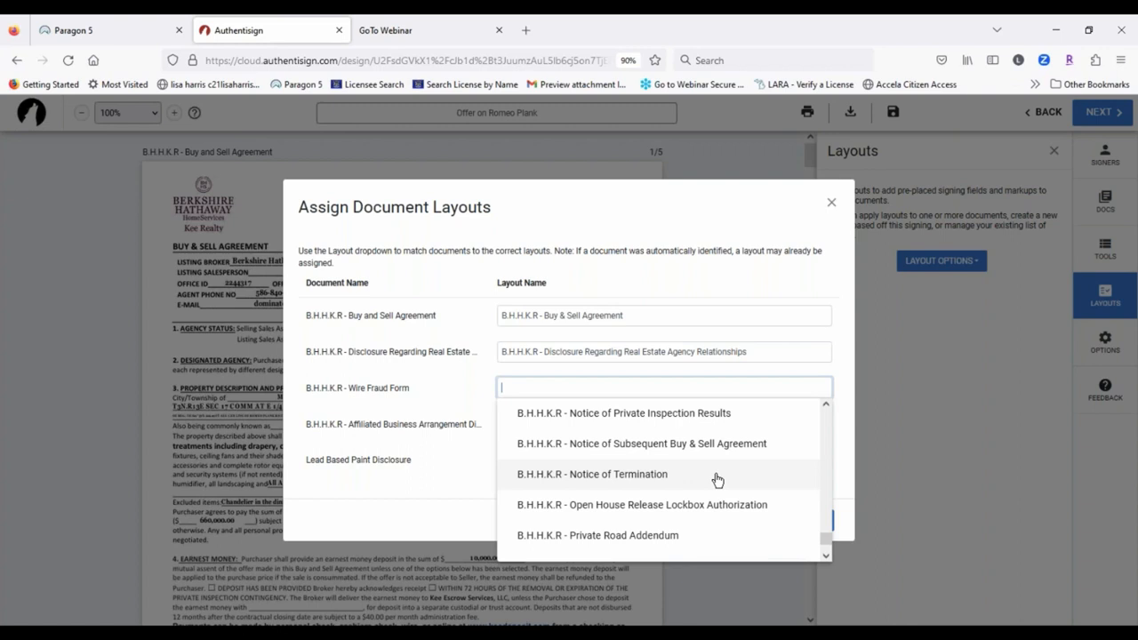
scroll(717, 480, up, 3)
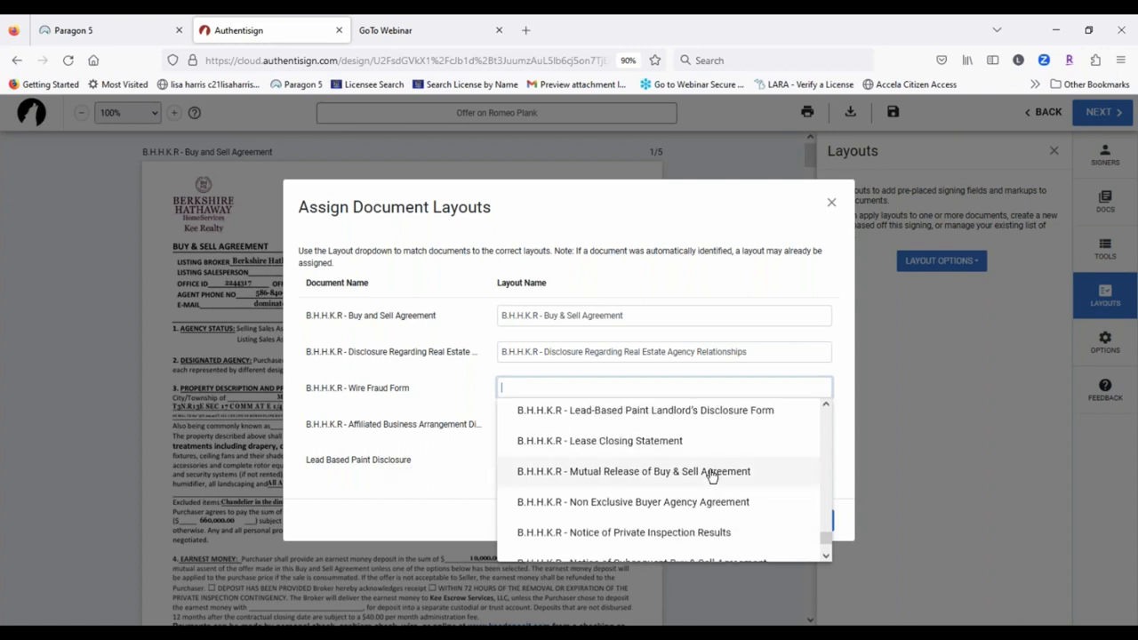
scroll(711, 476, down, 3)
scroll(702, 480, up, 6)
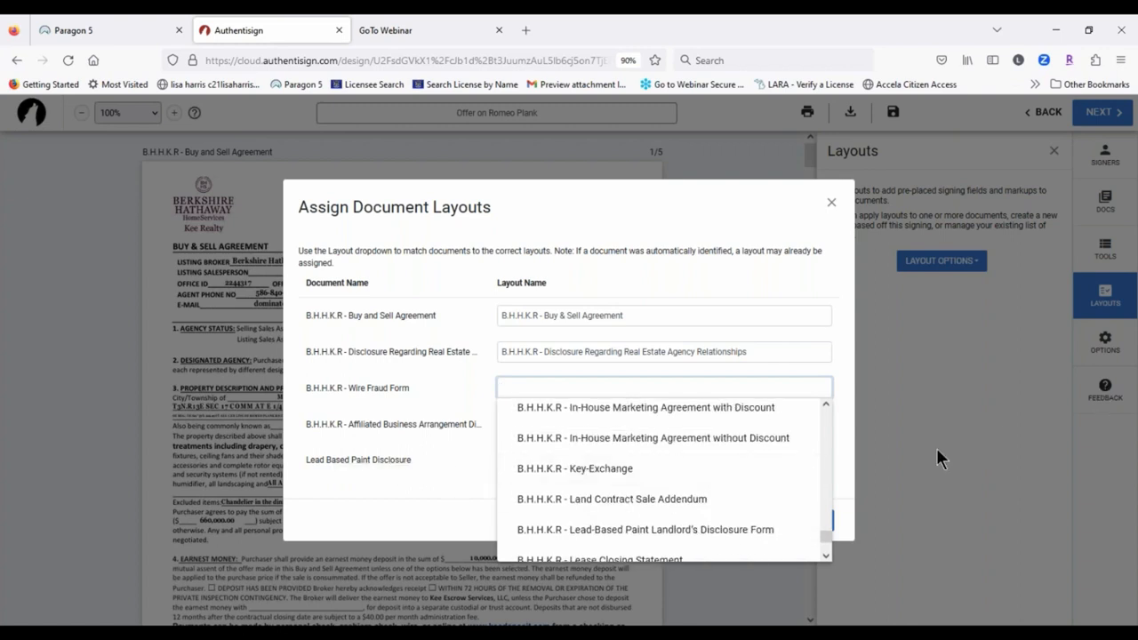
click(837, 474)
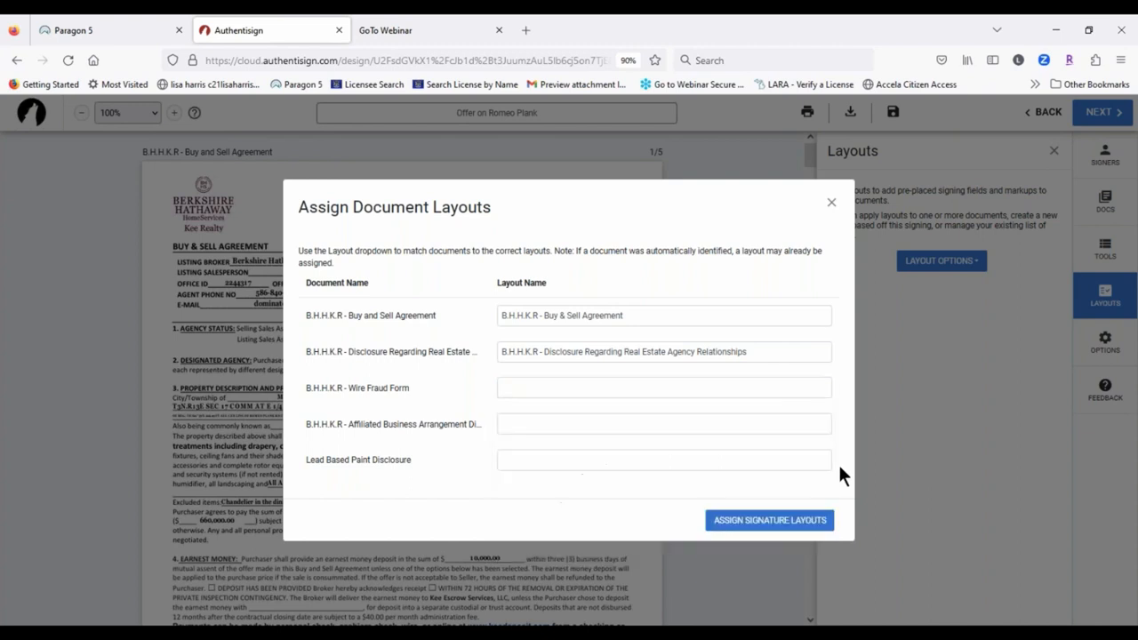
click(769, 522)
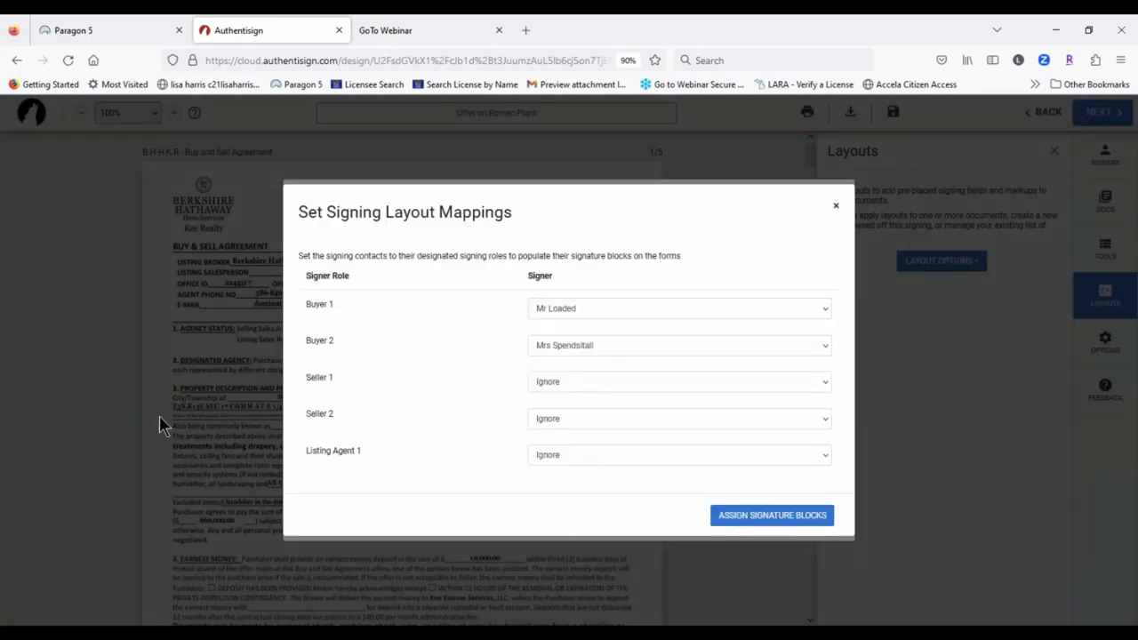
click(786, 517)
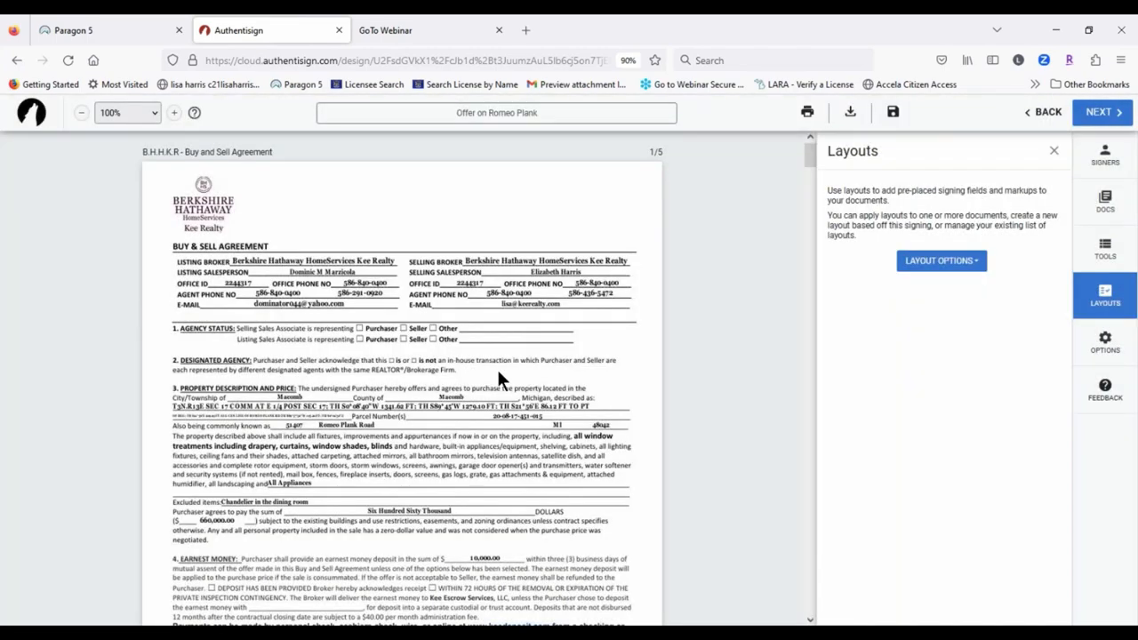
Step: Scroll through the disclosures to review the placed signature fields down to the Wire Fraud Form
scroll(498, 372, down, 20)
scroll(505, 390, up, 4)
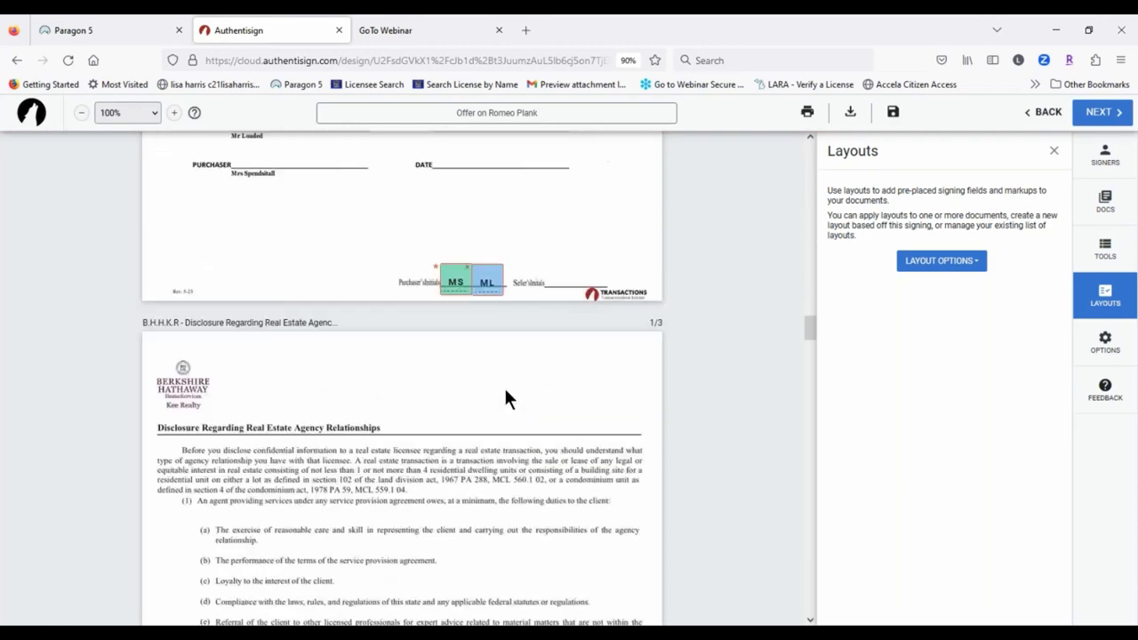
scroll(504, 399, down, 8)
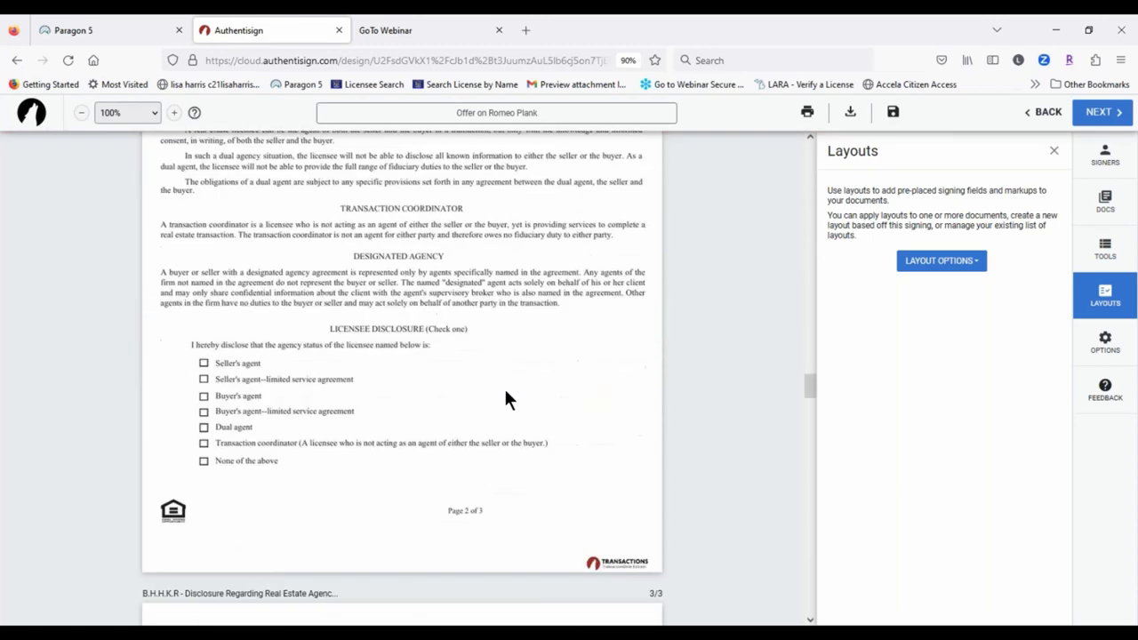
scroll(505, 399, down, 5)
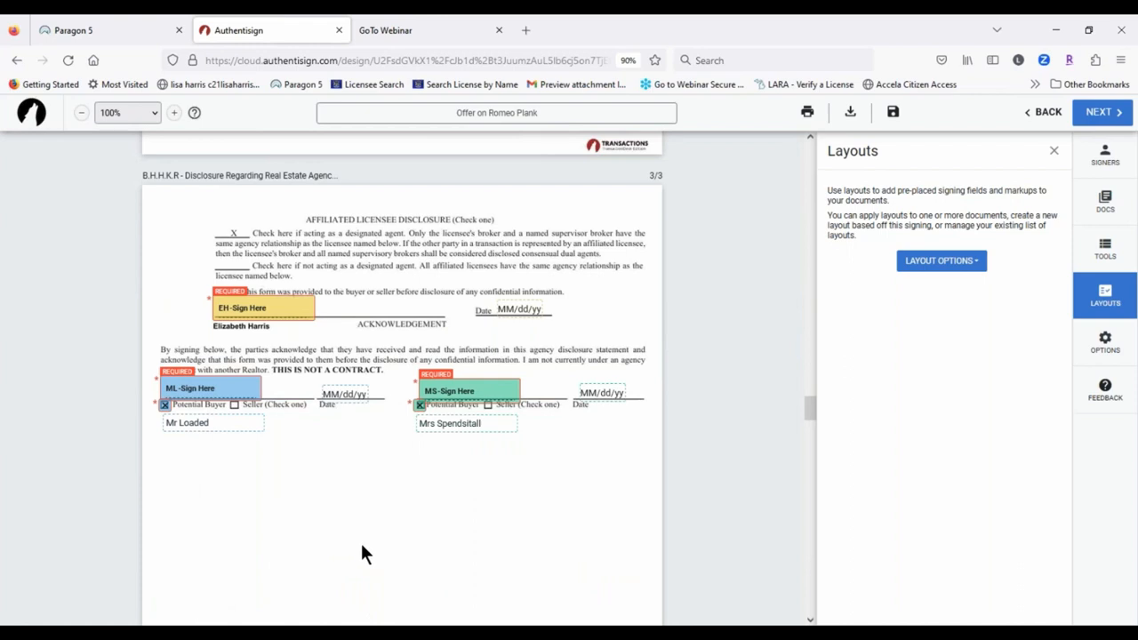
scroll(360, 540, down, 2)
scroll(610, 399, up, 5)
mouse_move(230, 326)
mouse_down()
mouse_move(343, 326)
mouse_move(231, 324)
mouse_up()
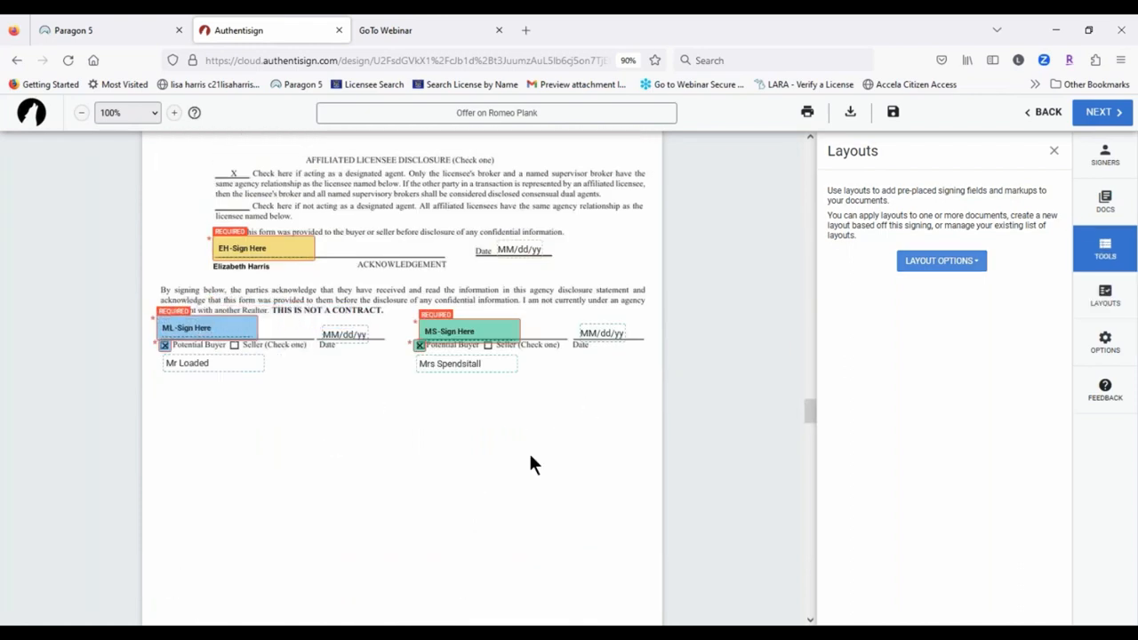
scroll(510, 471, up, 1)
scroll(280, 172, up, 3)
scroll(490, 223, down, 12)
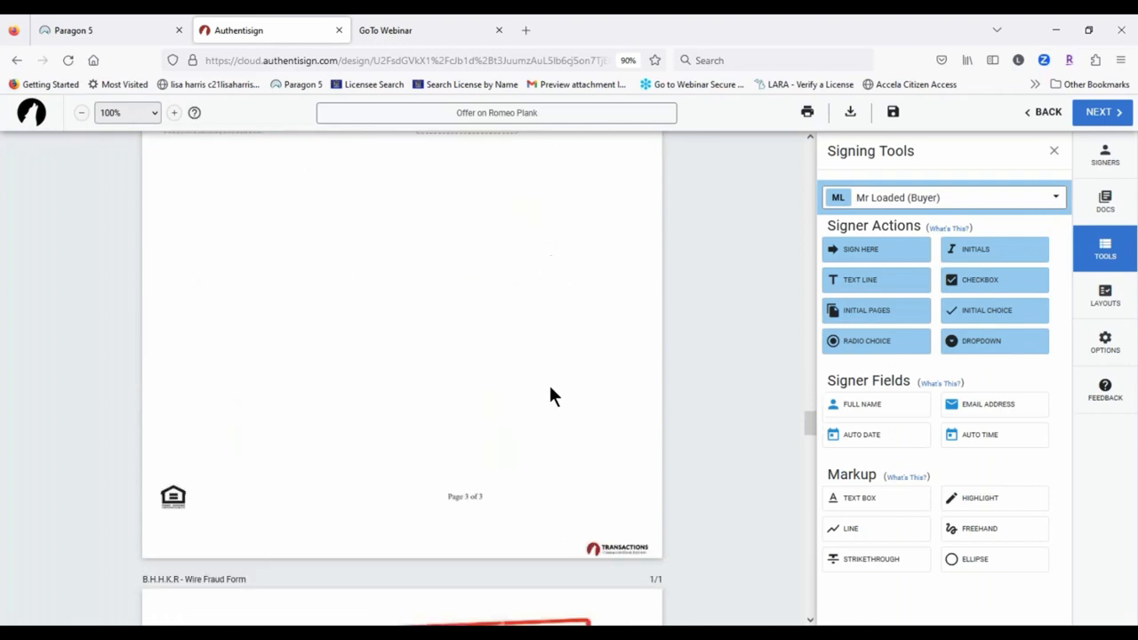
scroll(550, 391, down, 15)
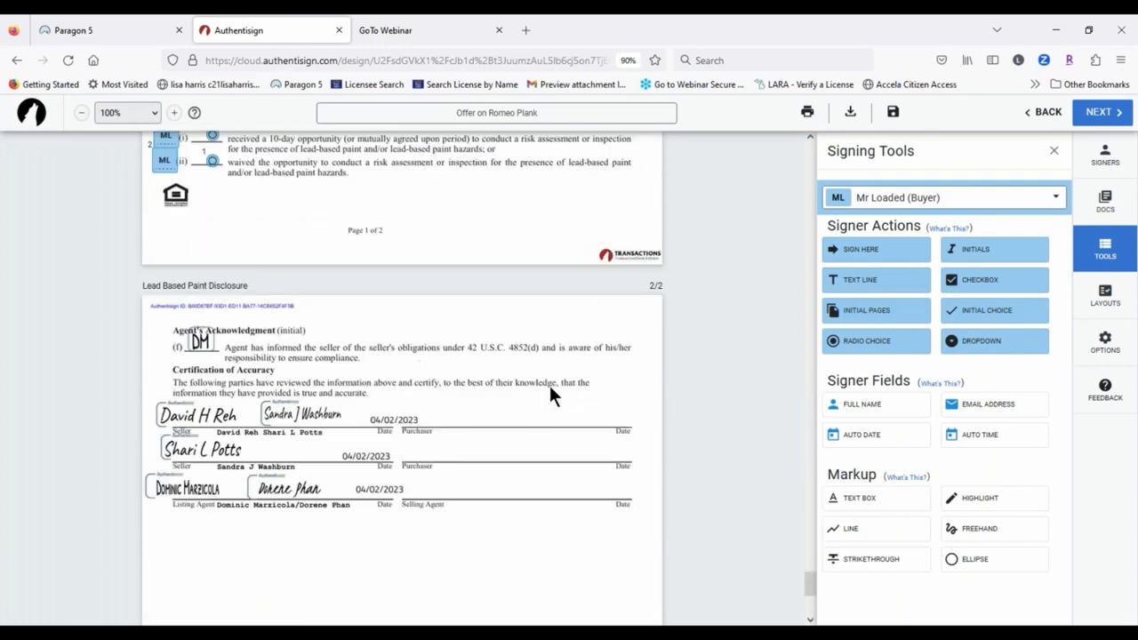
scroll(549, 387, down, 3)
scroll(546, 391, up, 15)
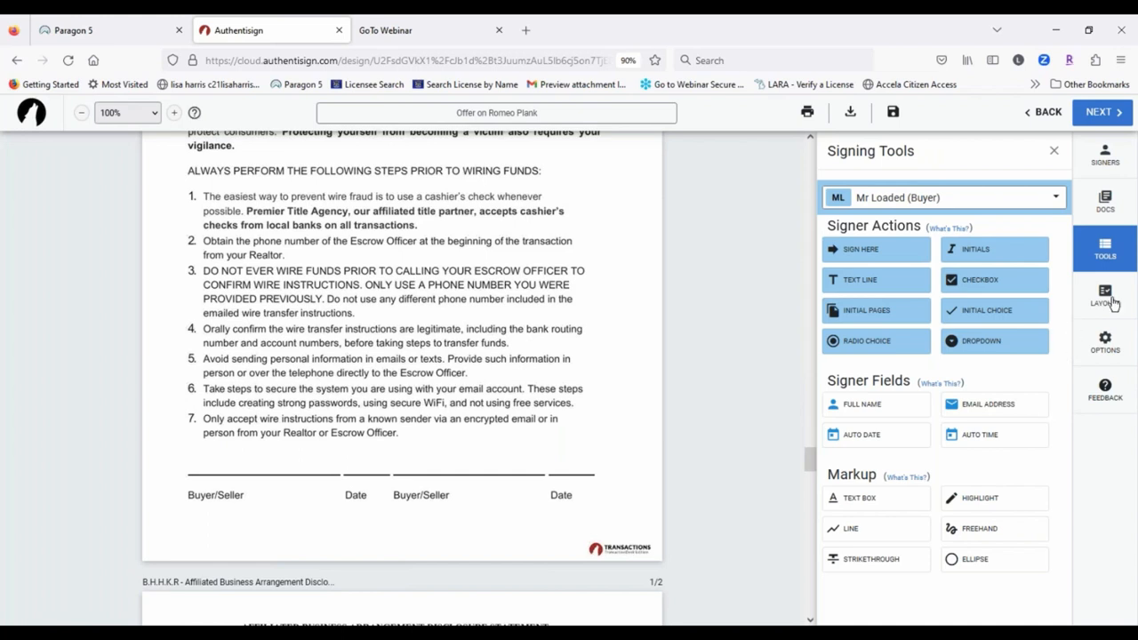
click(1111, 345)
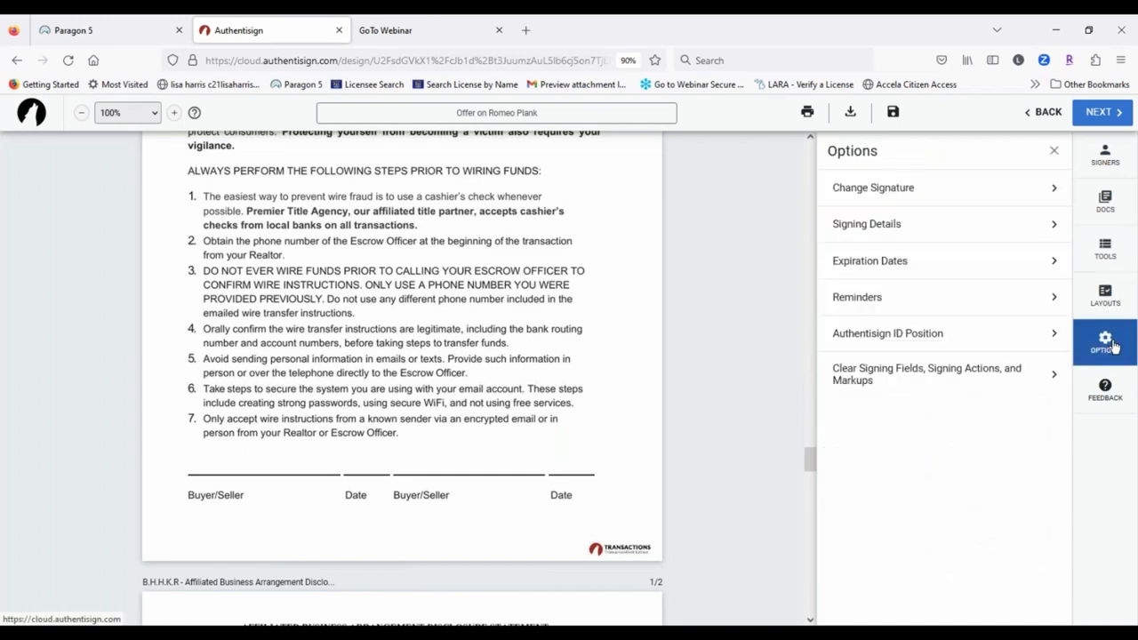
click(909, 191)
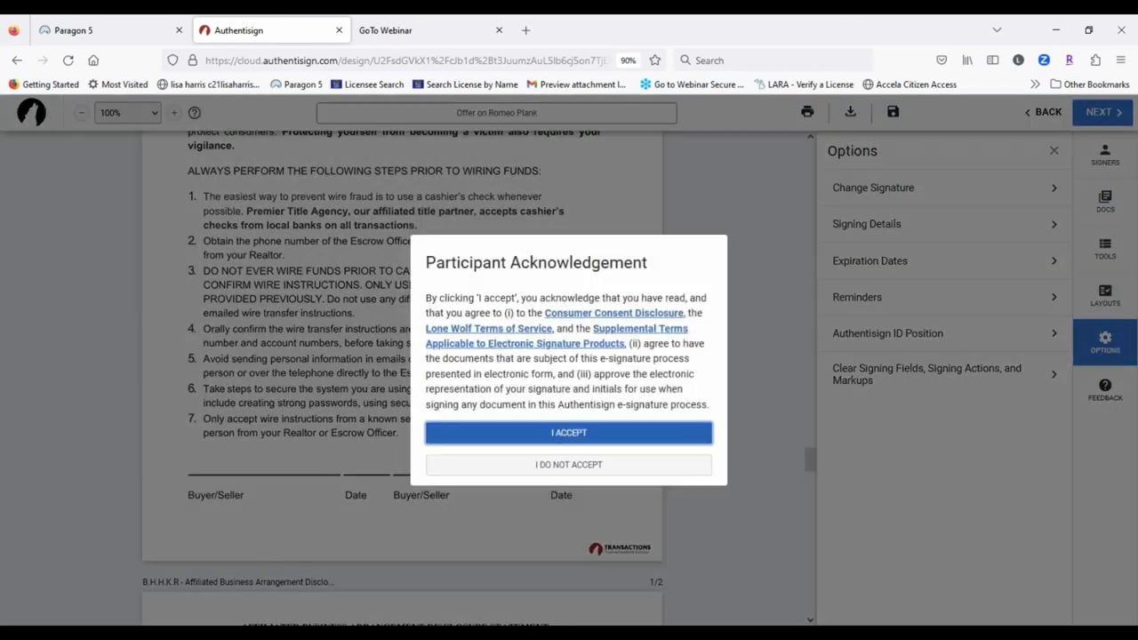
click(580, 432)
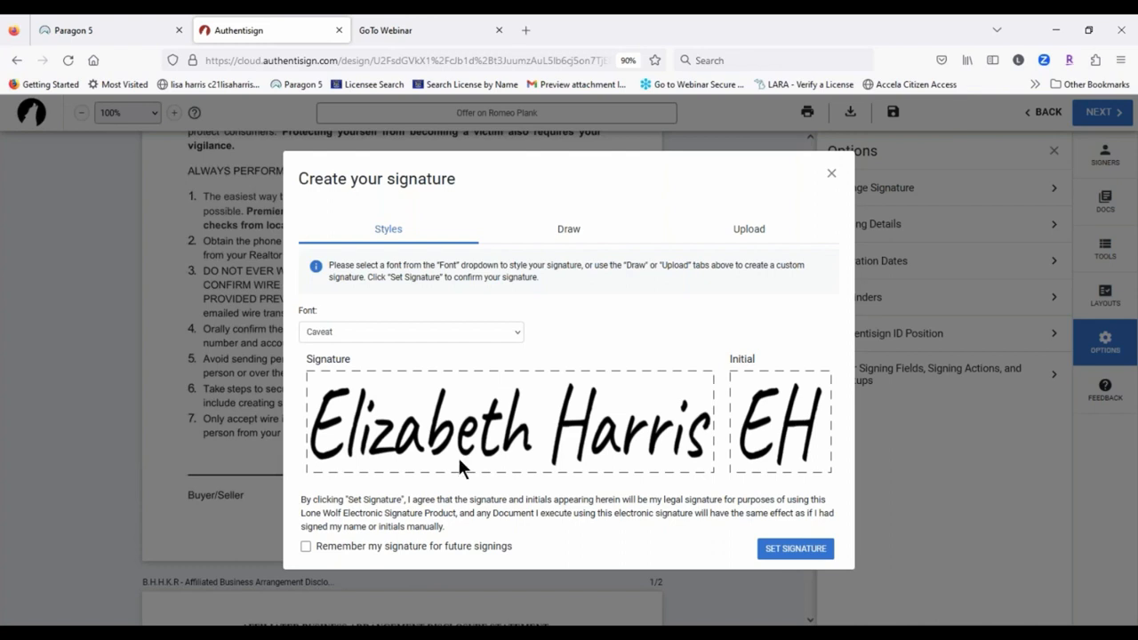
click(354, 333)
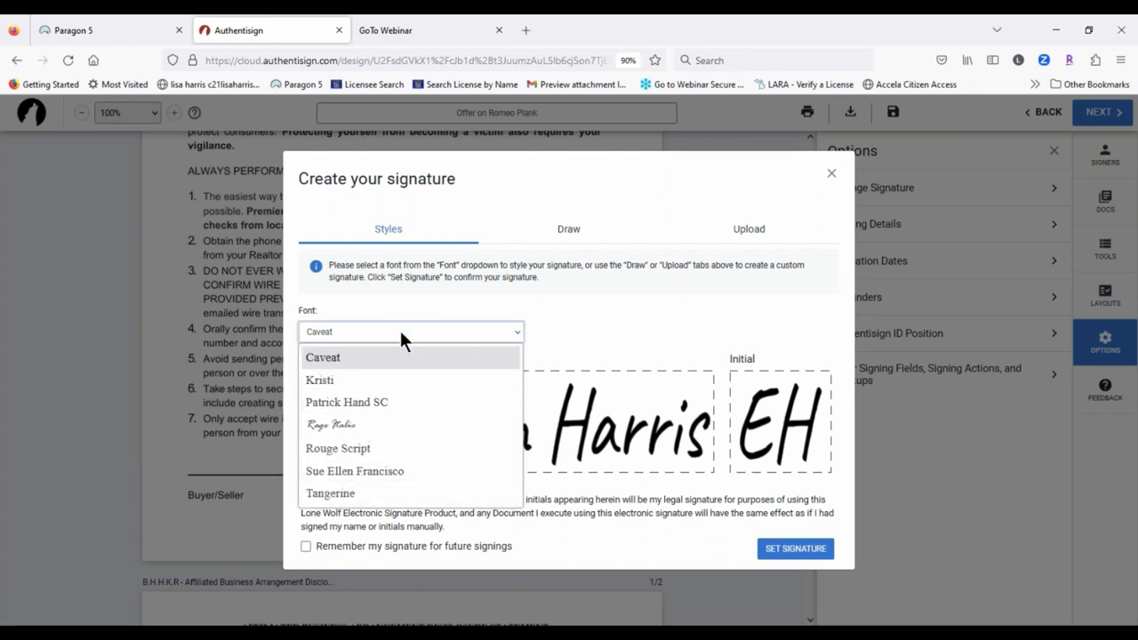
click(405, 470)
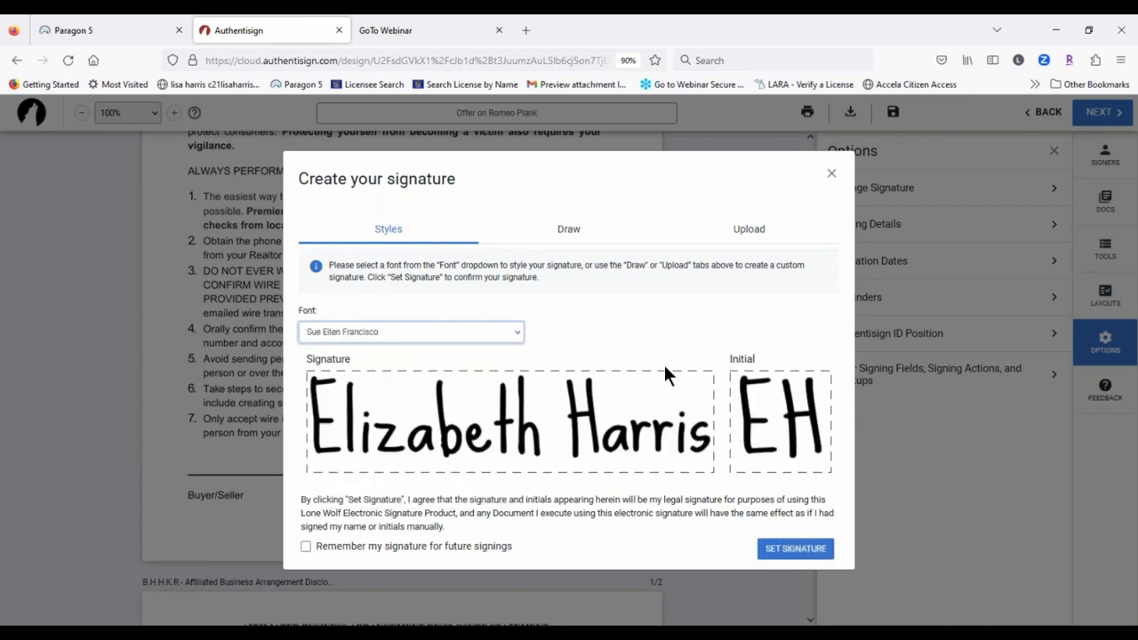
click(586, 237)
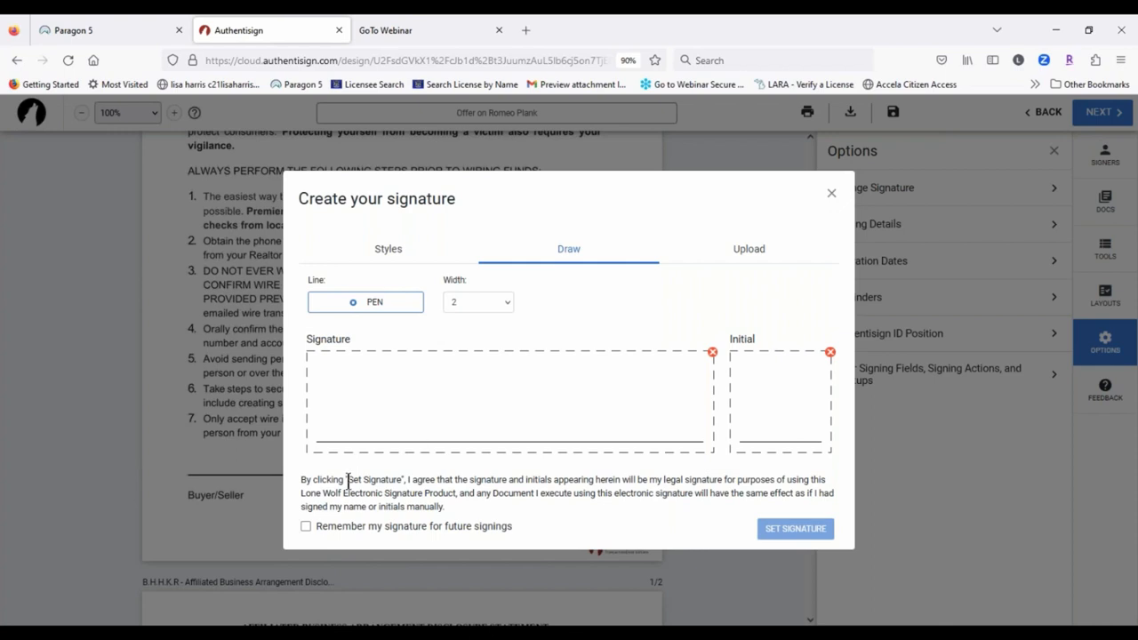
click(465, 304)
click(465, 303)
click(394, 310)
drag(327, 374, 316, 356)
click(710, 352)
mouse_move(325, 379)
mouse_down()
mouse_move(345, 436)
mouse_move(598, 427)
mouse_up()
mouse_move(764, 387)
mouse_down()
mouse_move(758, 400)
mouse_move(778, 409)
mouse_move(777, 391)
mouse_move(816, 405)
mouse_up()
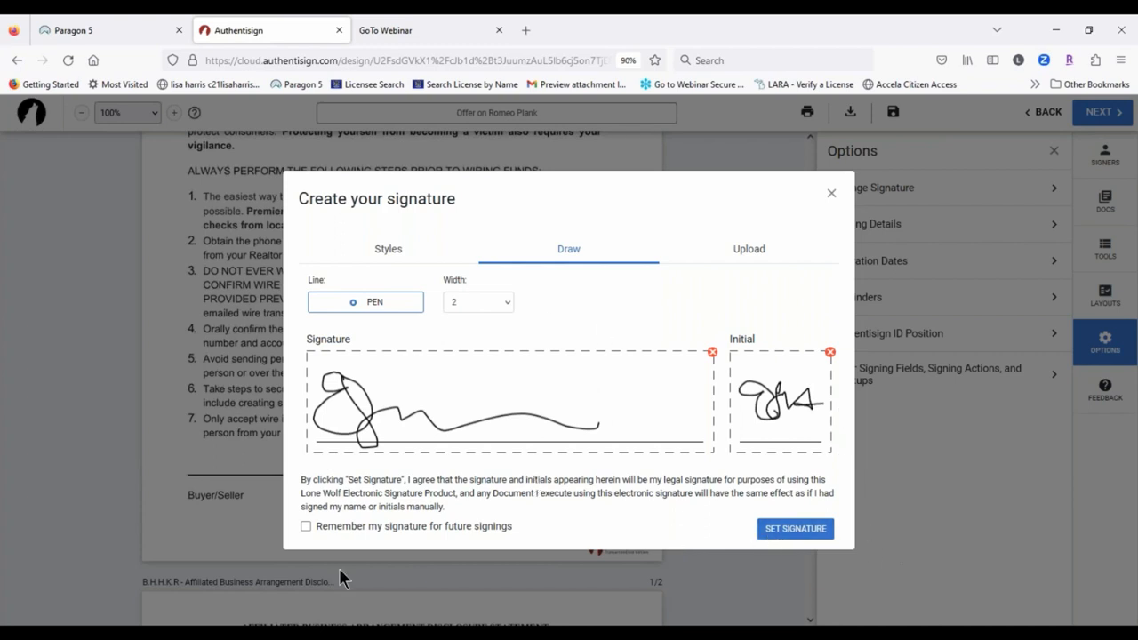
click(712, 353)
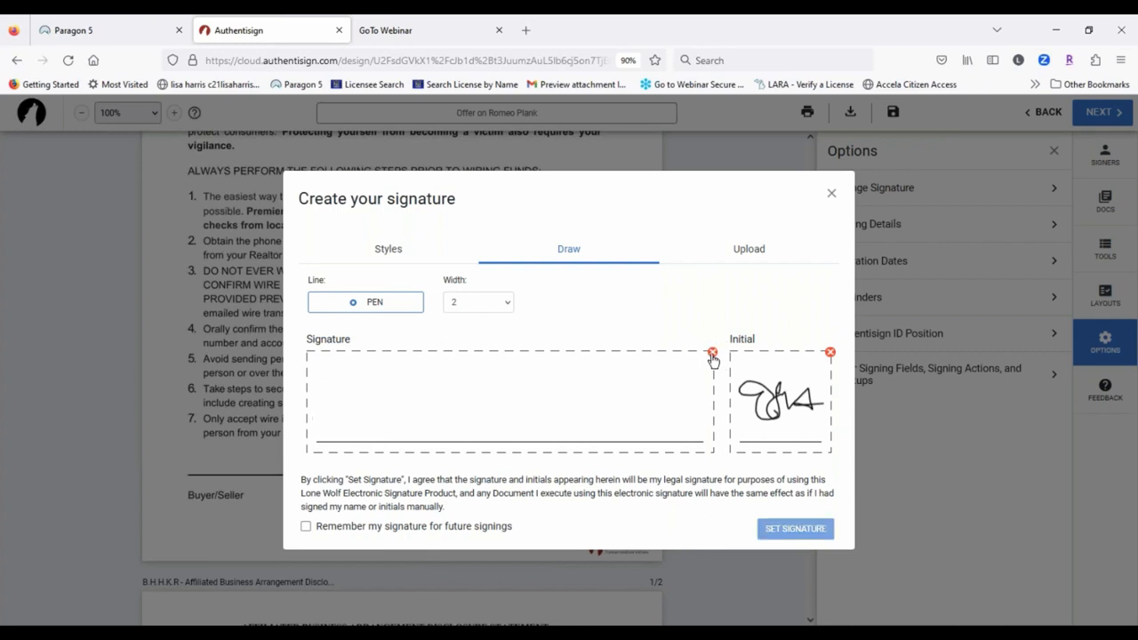
mouse_move(360, 354)
mouse_down()
mouse_move(376, 411)
mouse_move(610, 380)
mouse_up()
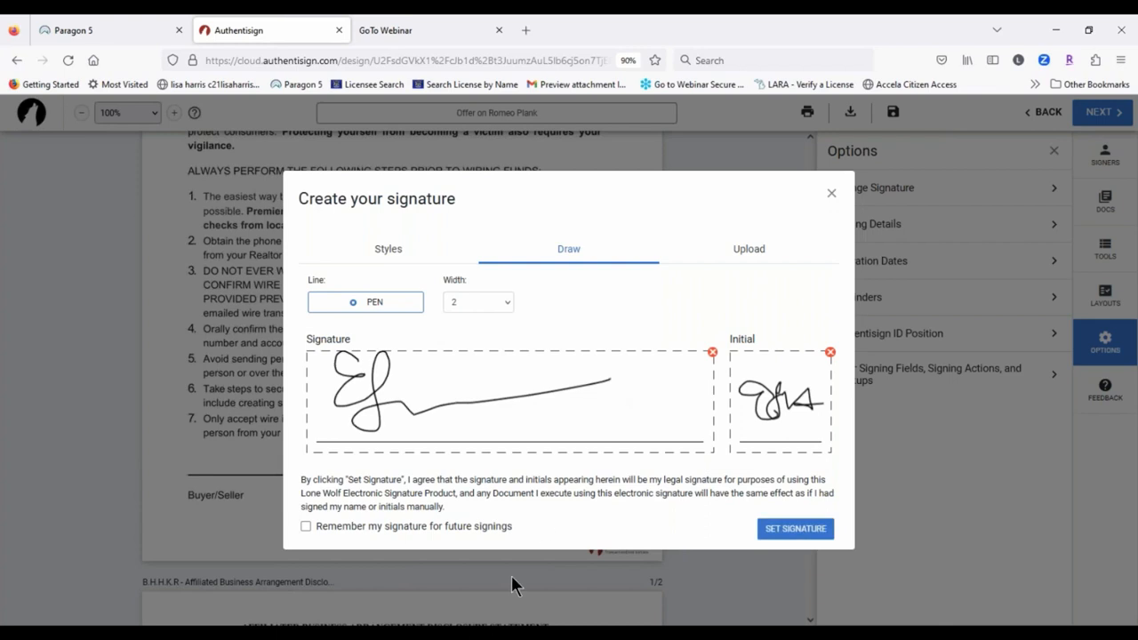
click(711, 353)
mouse_move(363, 389)
mouse_down()
mouse_move(351, 387)
mouse_move(394, 384)
mouse_move(408, 405)
mouse_move(618, 404)
mouse_up()
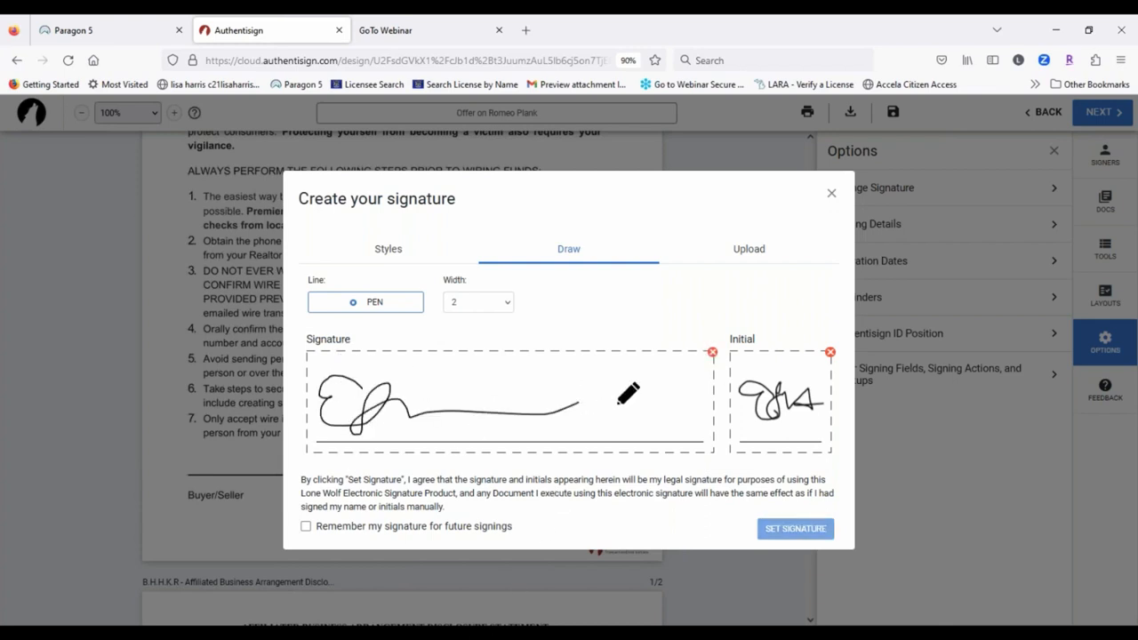
click(712, 355)
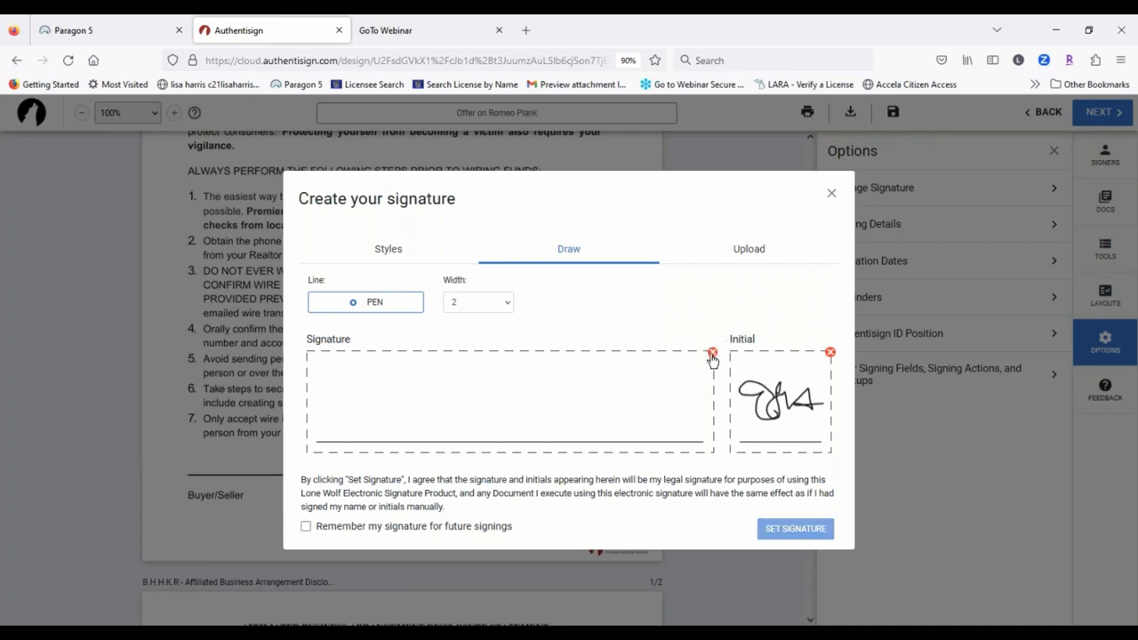
drag(354, 373, 609, 420)
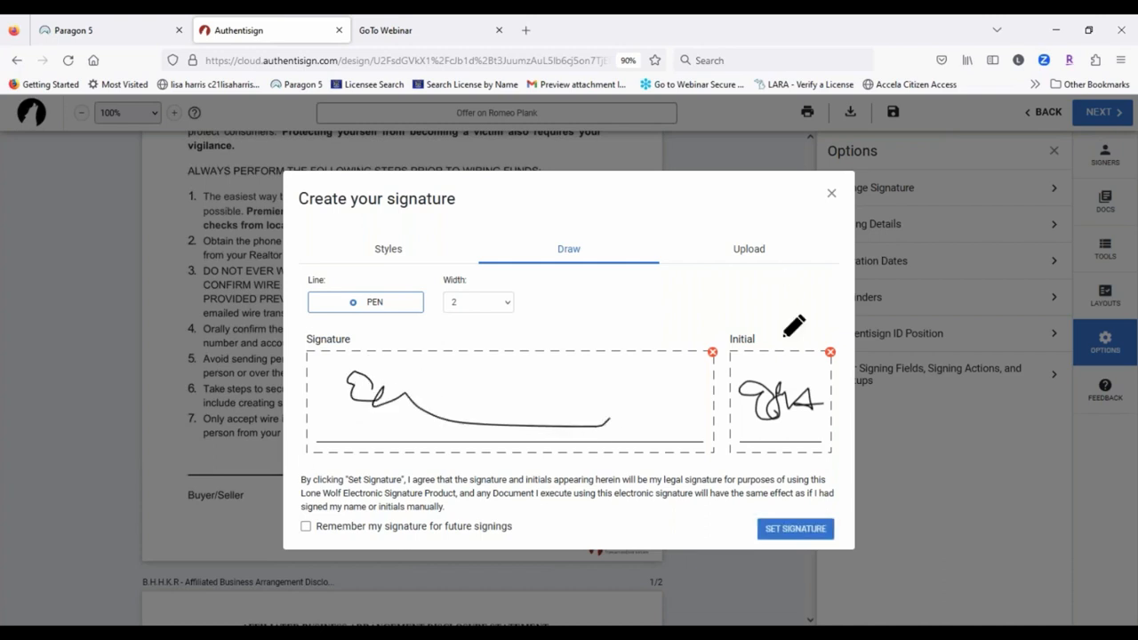
click(388, 252)
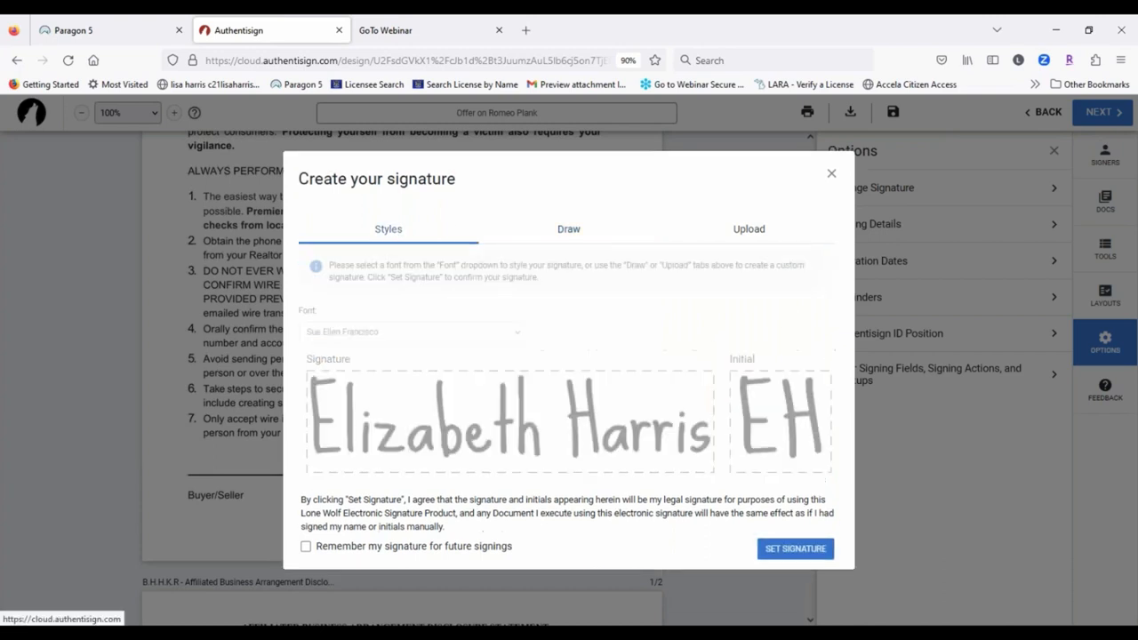
click(350, 332)
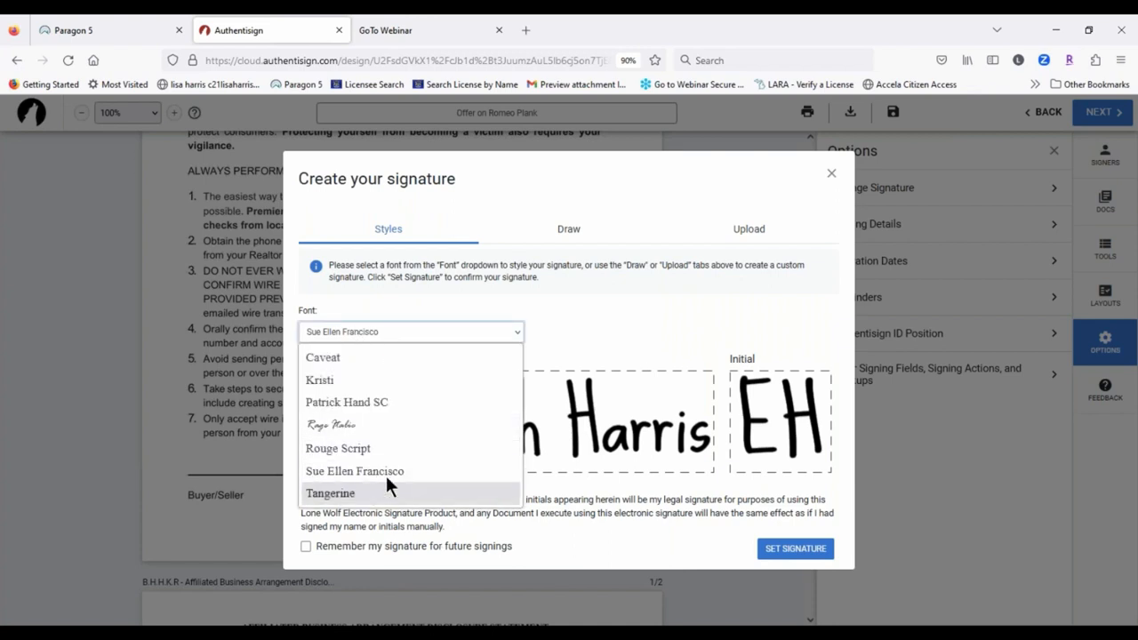
click(346, 424)
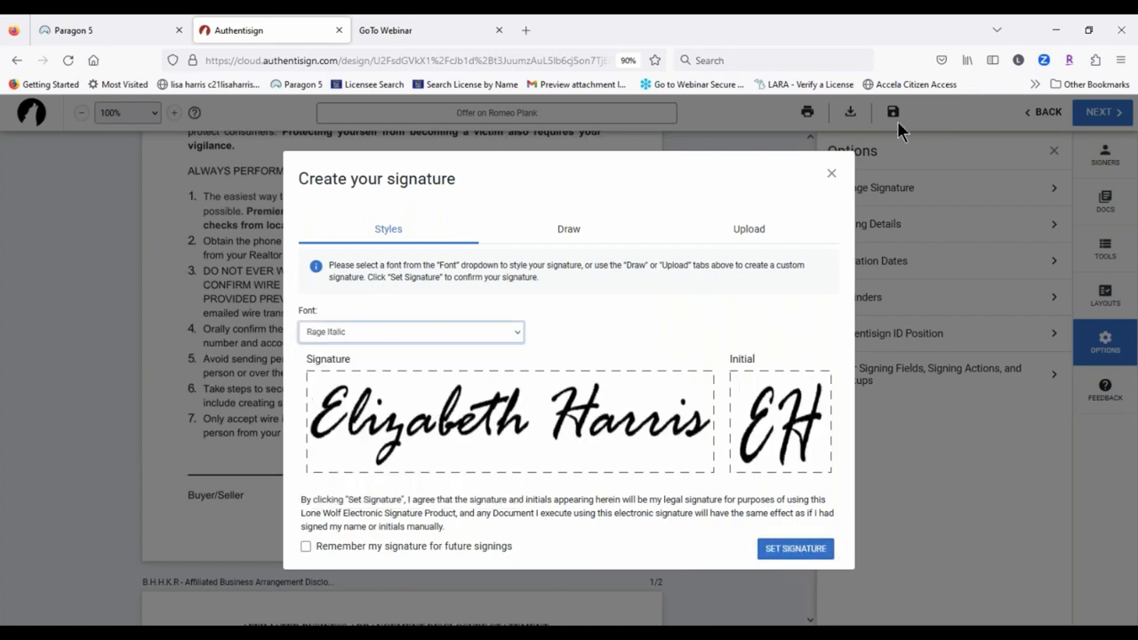
click(831, 173)
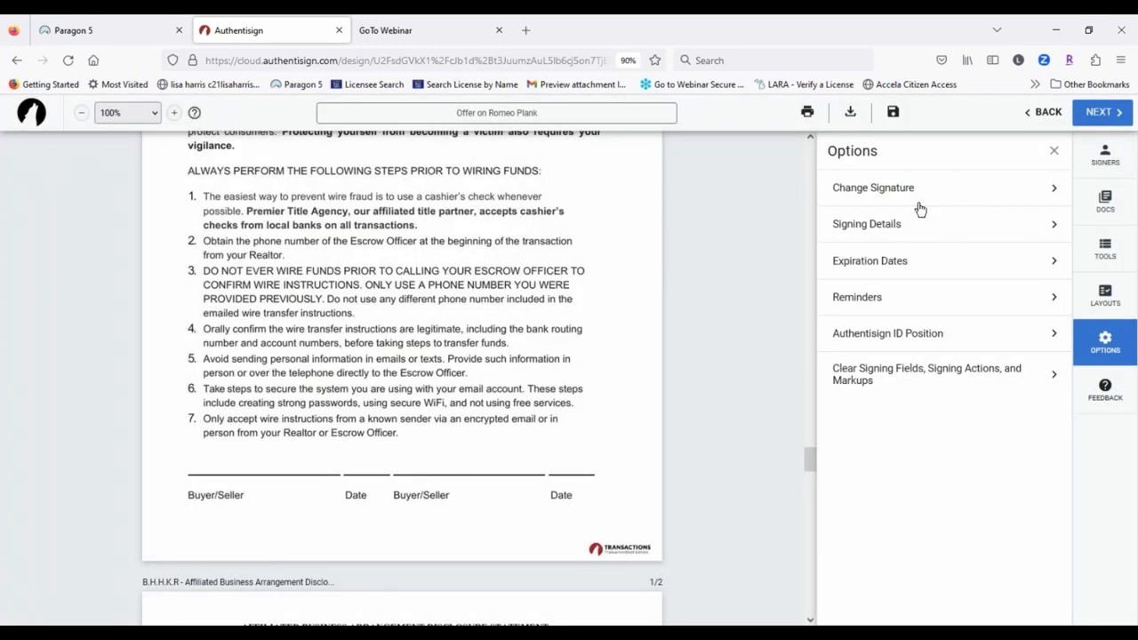
Step: Under Signing Details, turn on reminders every 1 day at 9 AM and save
click(905, 229)
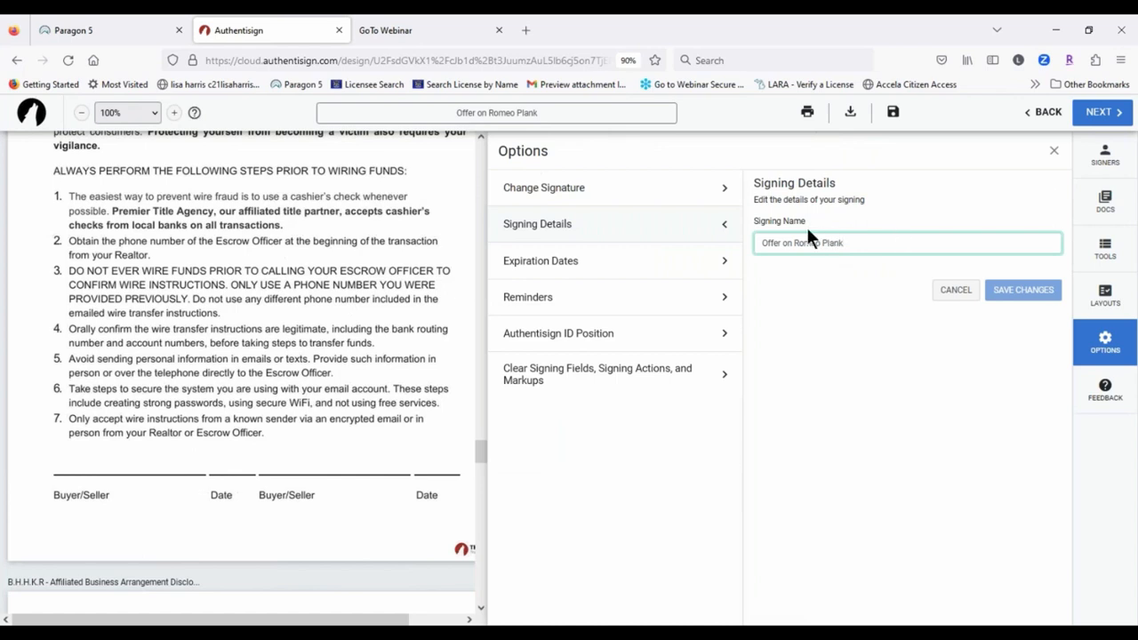
click(546, 268)
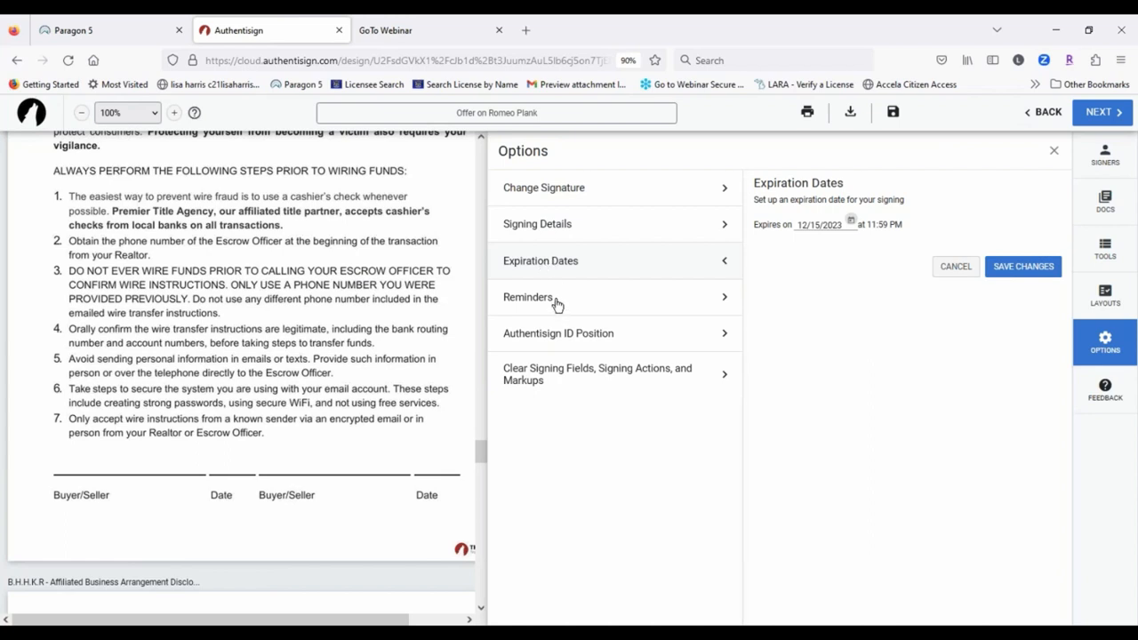
click(555, 302)
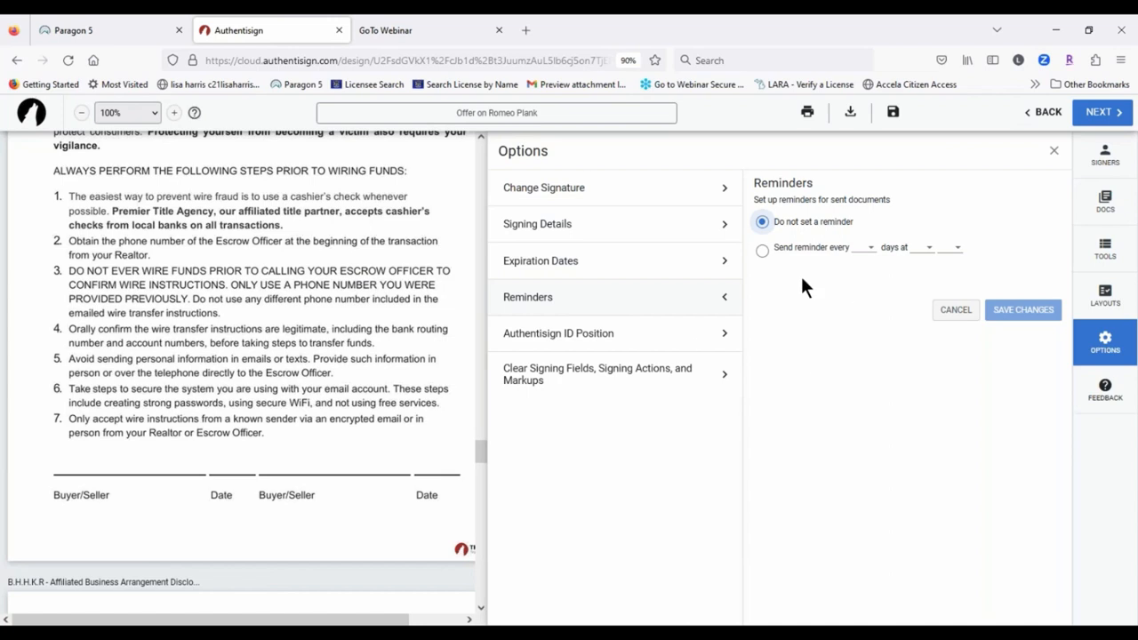
click(766, 253)
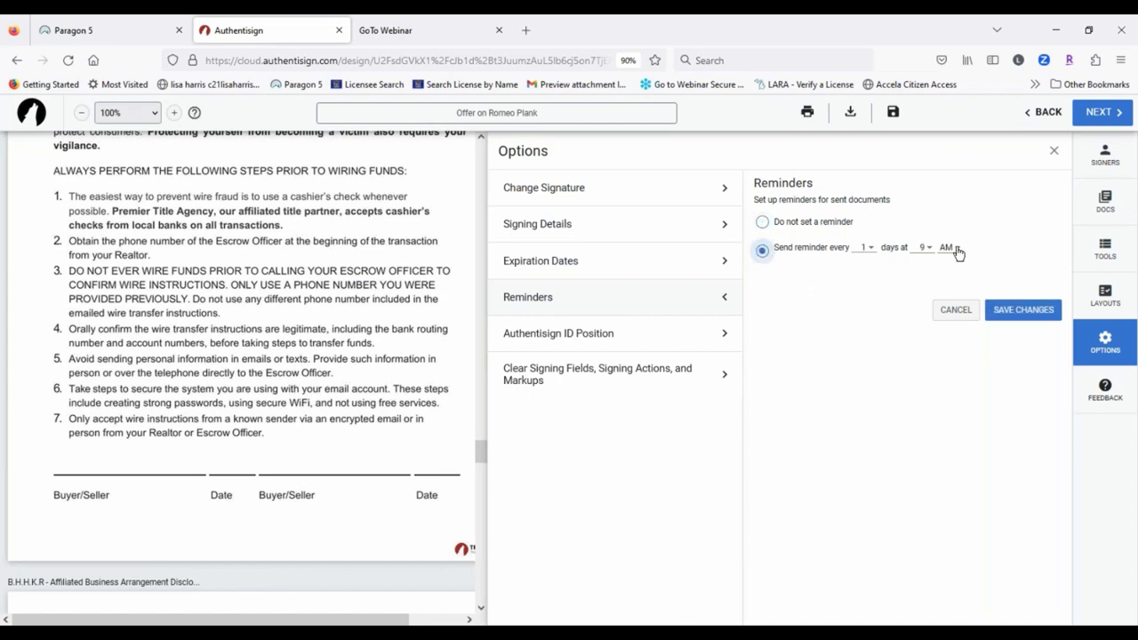
click(1016, 316)
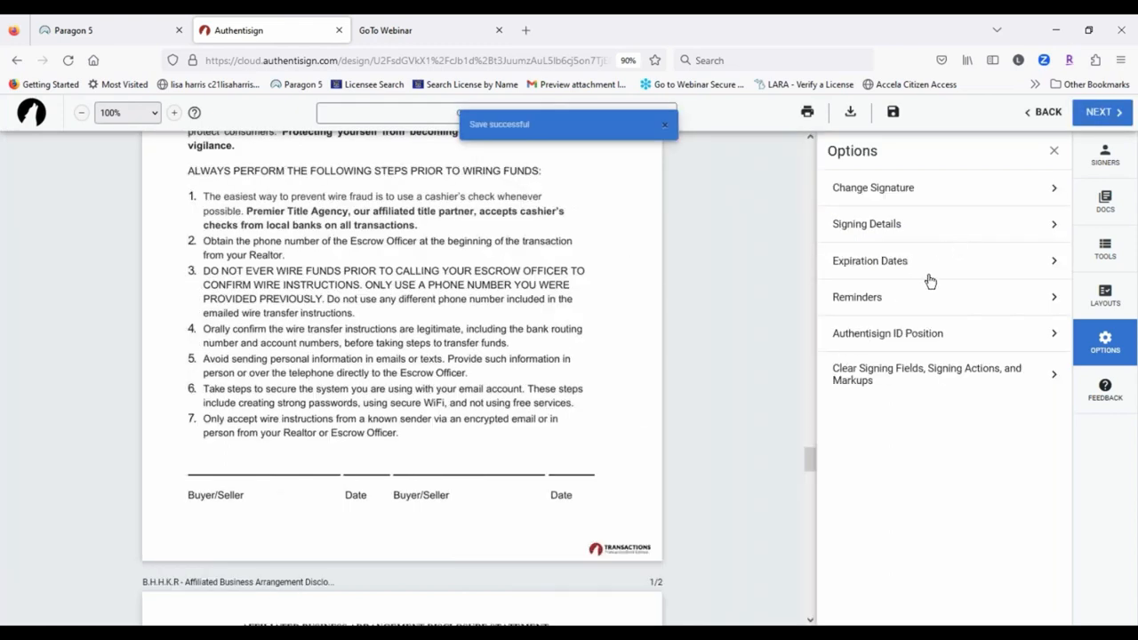
click(912, 334)
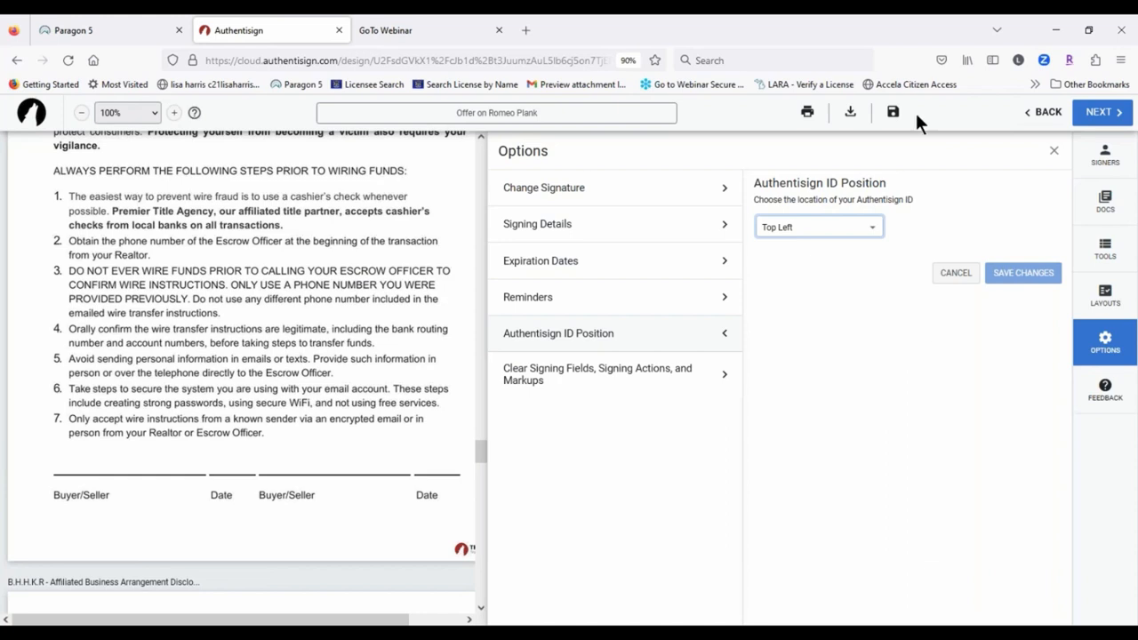
Step: Set the Authentisign ID position to Bottom Right after trying Bottom Left
click(873, 233)
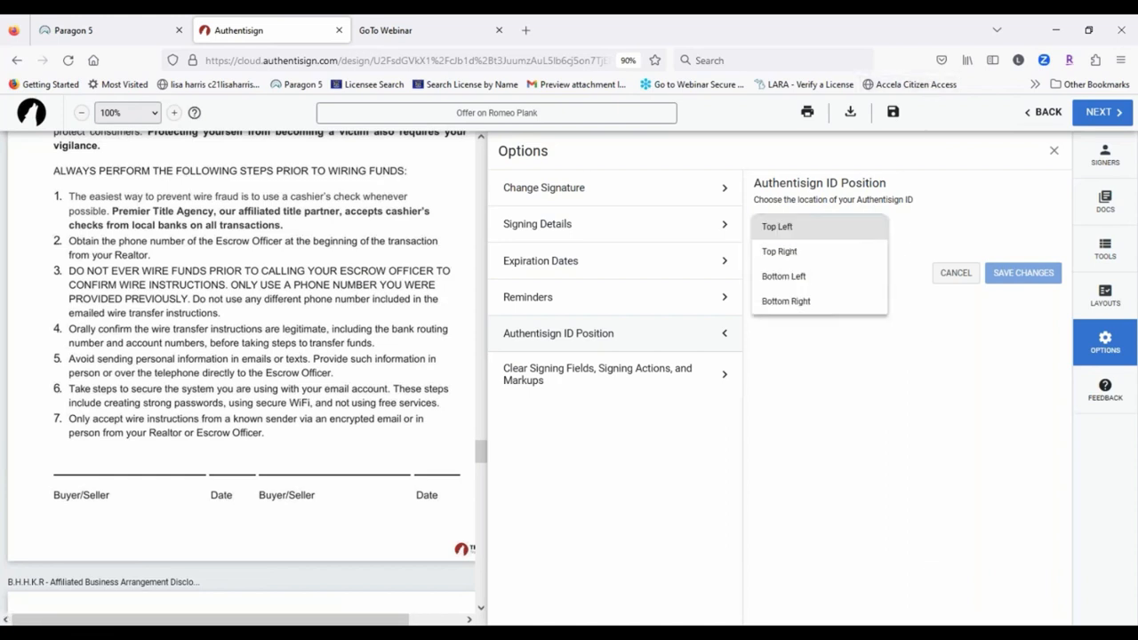
click(788, 279)
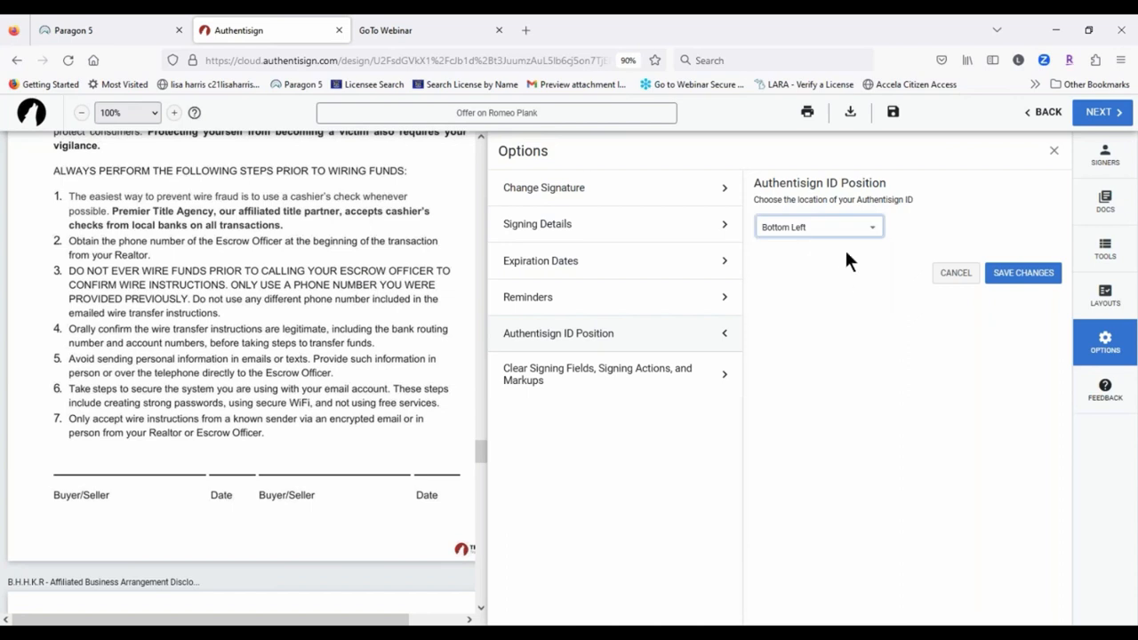
click(836, 228)
click(813, 253)
Step: Review the clear-signing-fields options, then close the Options panel
click(567, 380)
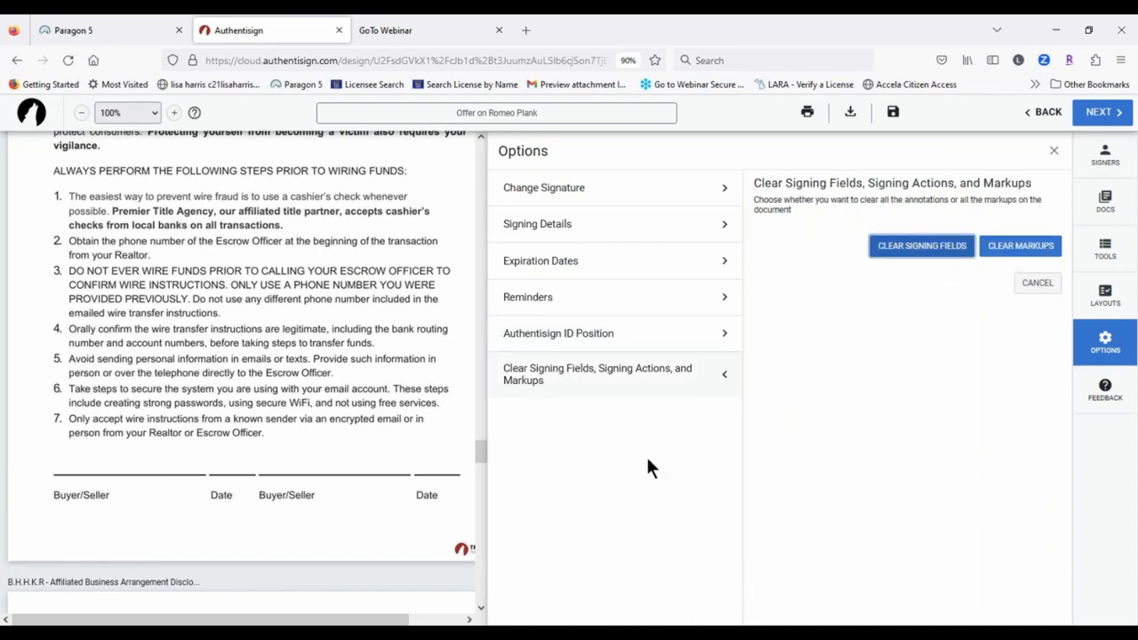
click(1104, 342)
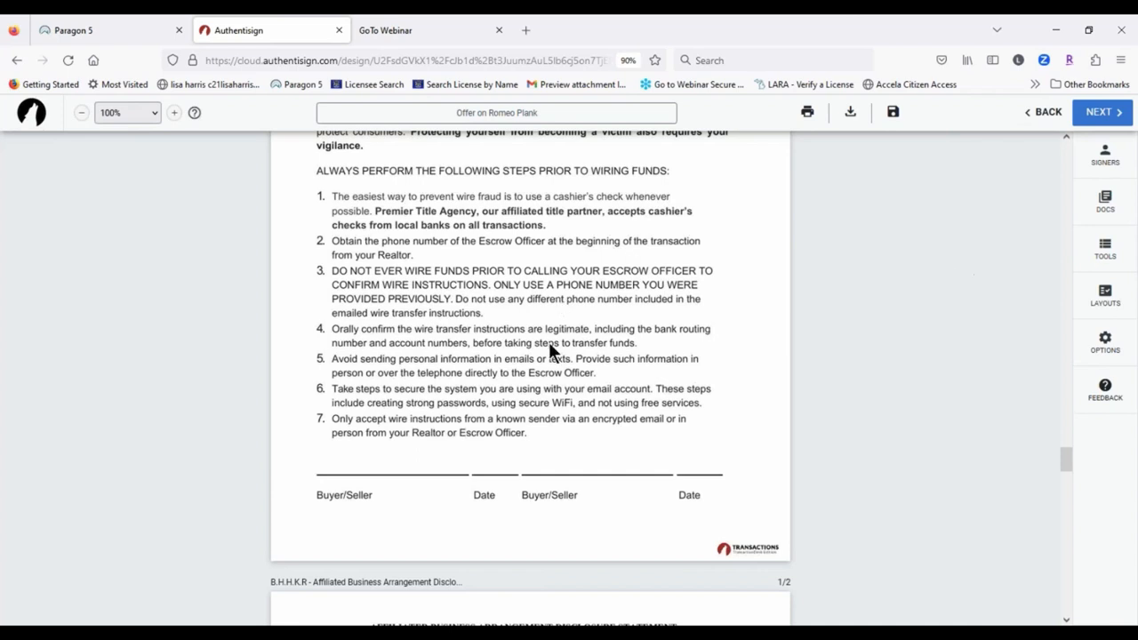
scroll(1029, 282, up, 4)
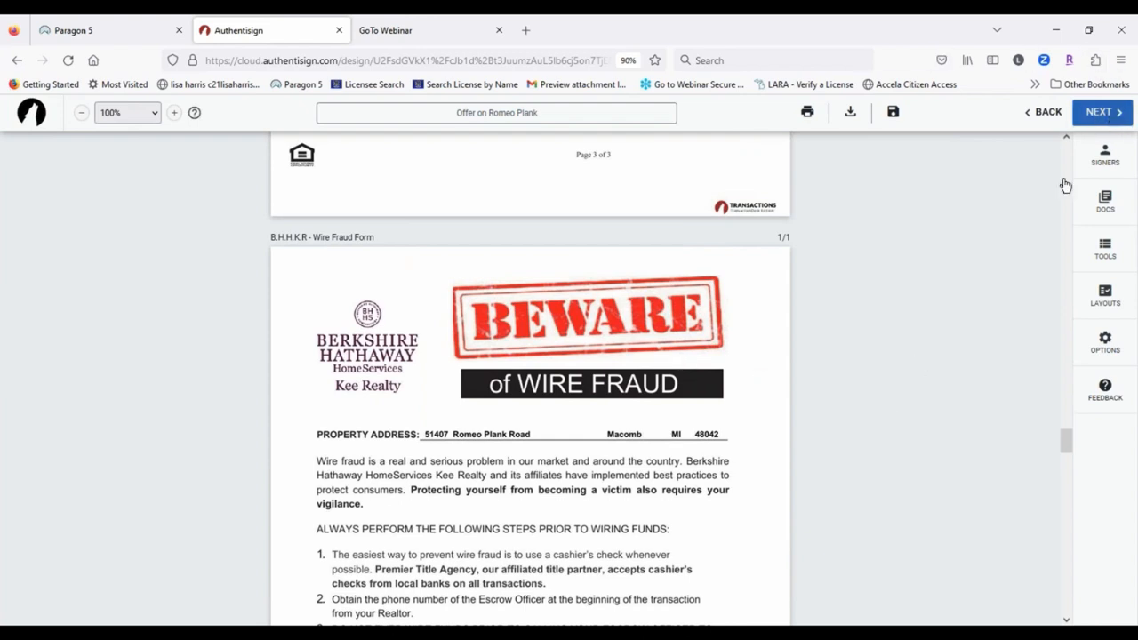
Step: Save the envelope and continue to the Finalize Signing Setup dialog
click(896, 112)
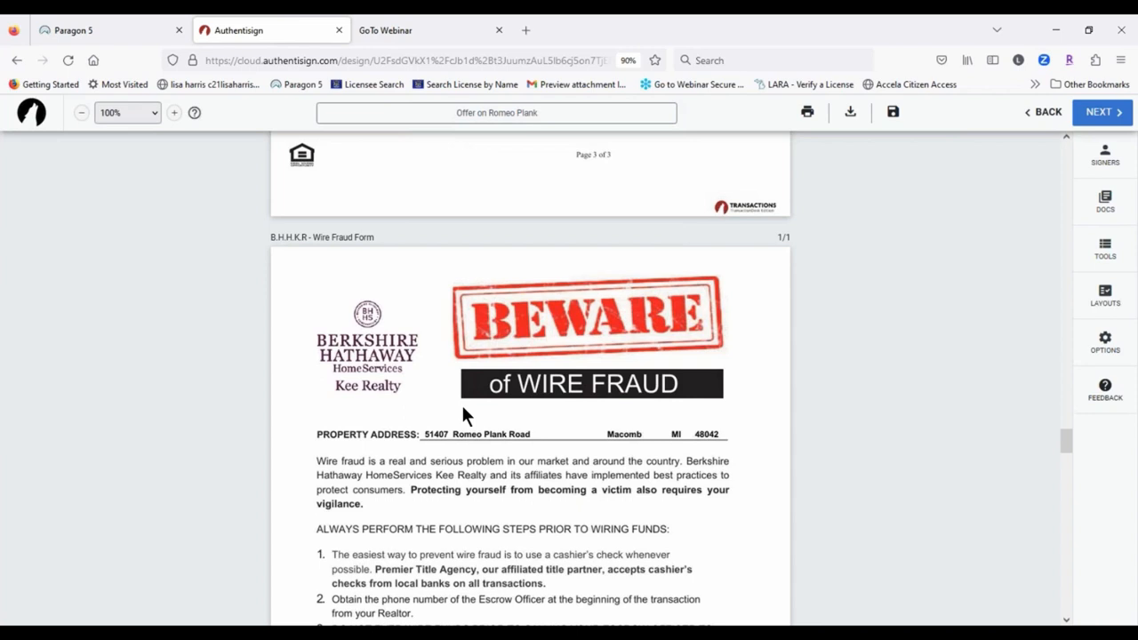
click(1111, 113)
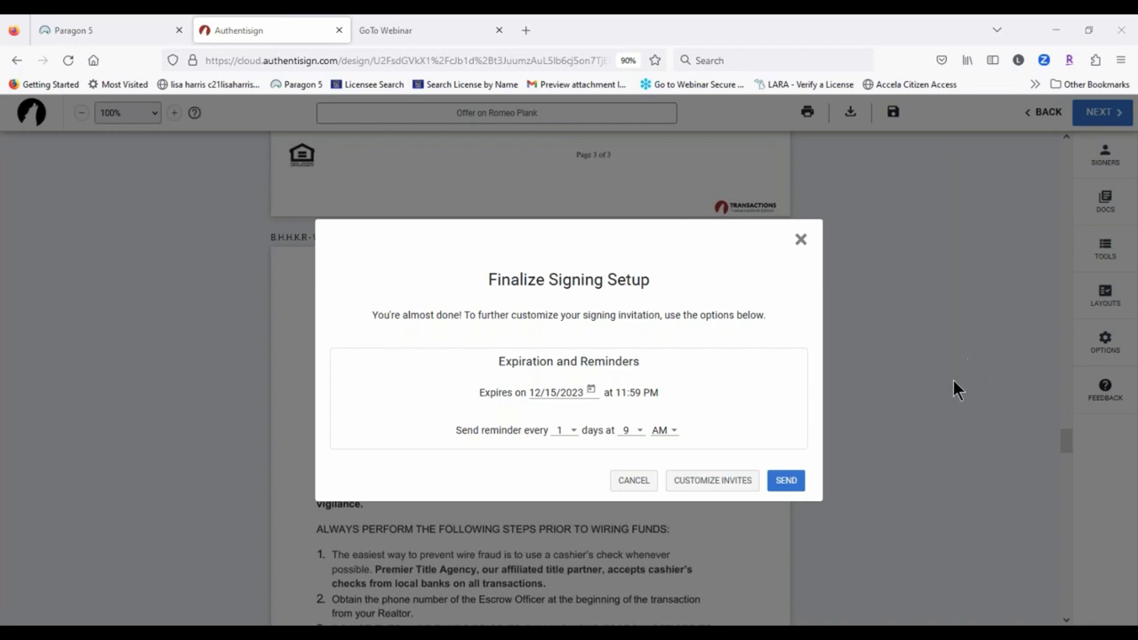
Step: Set the first and second signers' invitation subject to 'Offer on Romeo Plank'
click(716, 482)
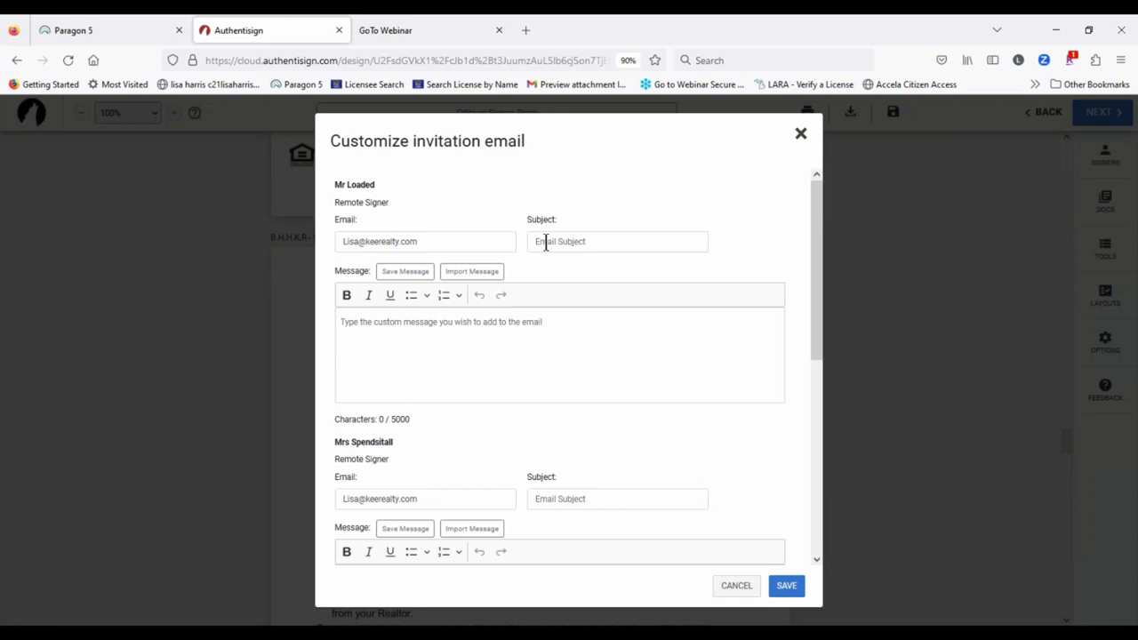
click(545, 241)
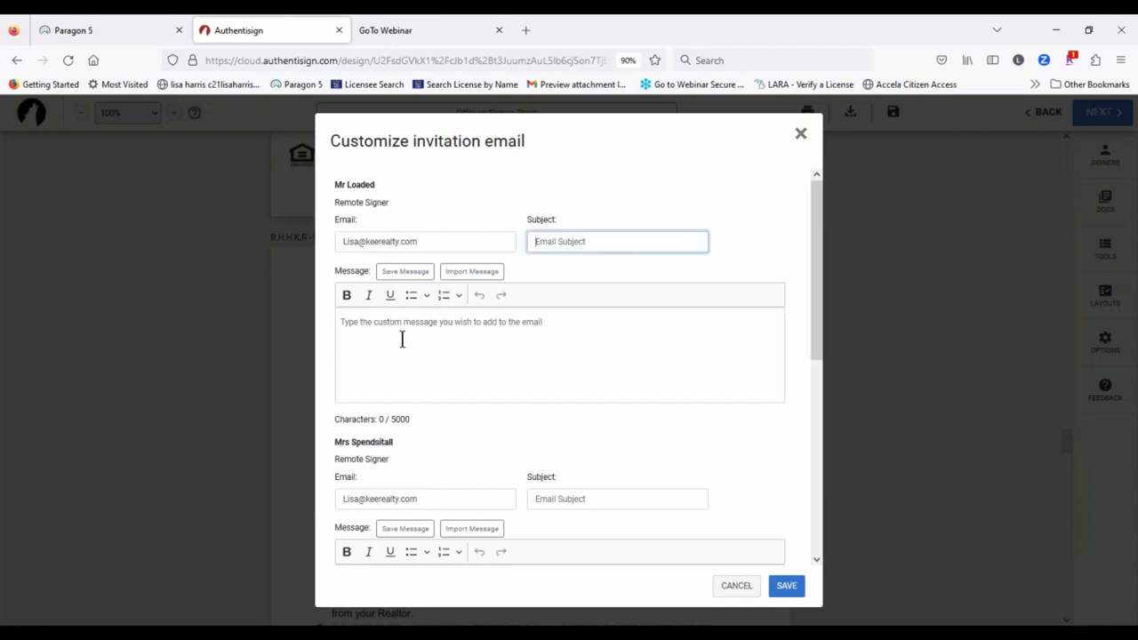
click(603, 240)
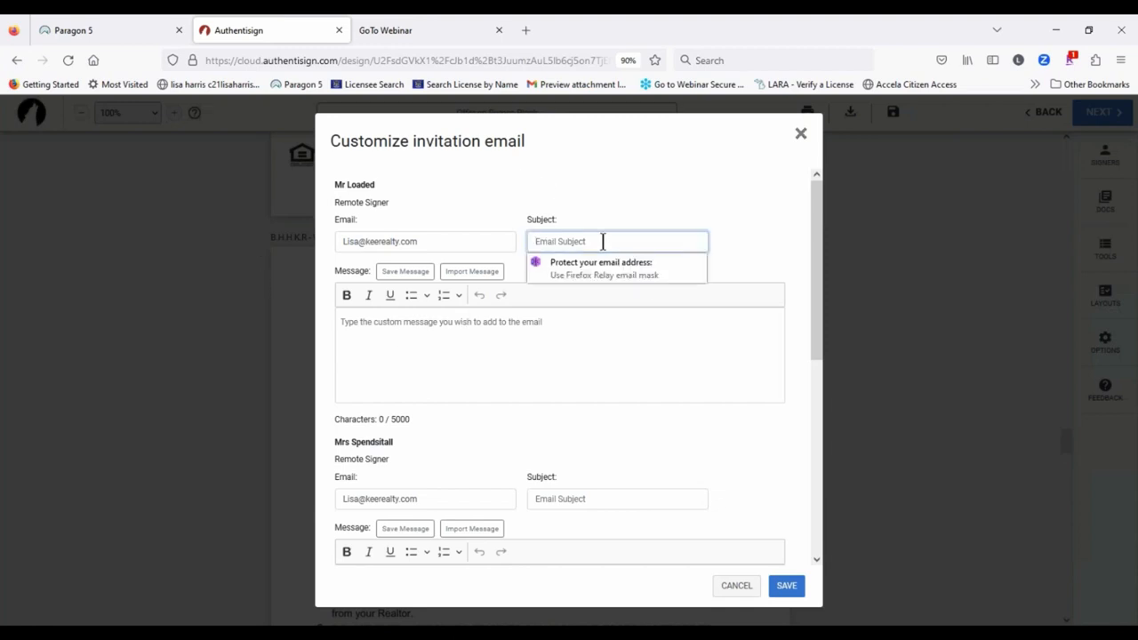
text(Offer on R)
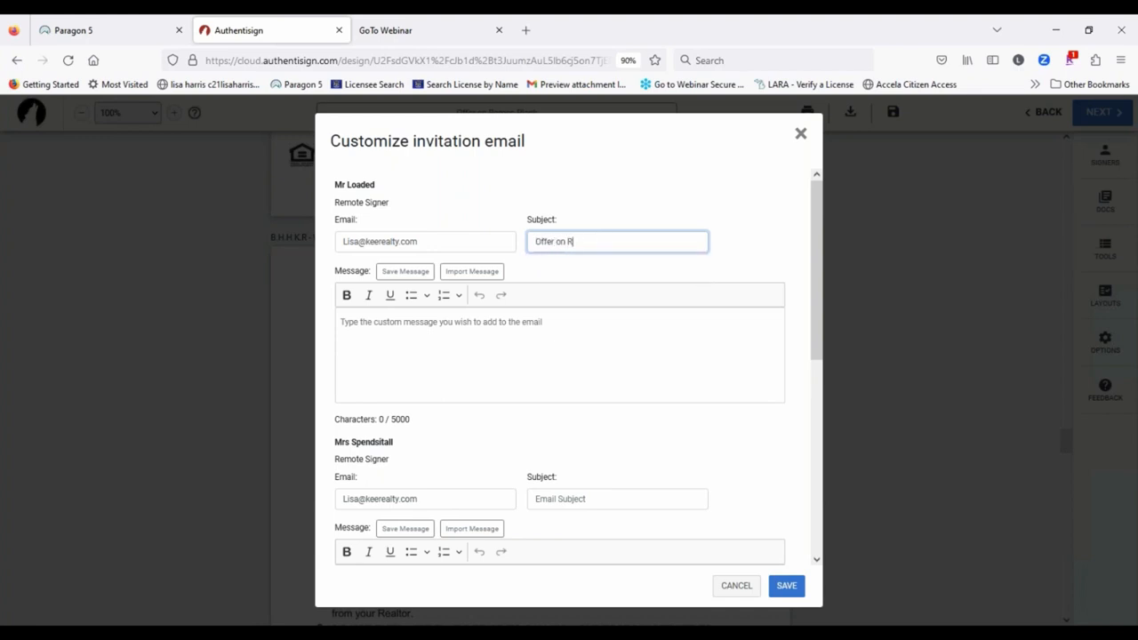
text(omeo Plank)
drag(633, 244, 545, 228)
key(ctrl+c)
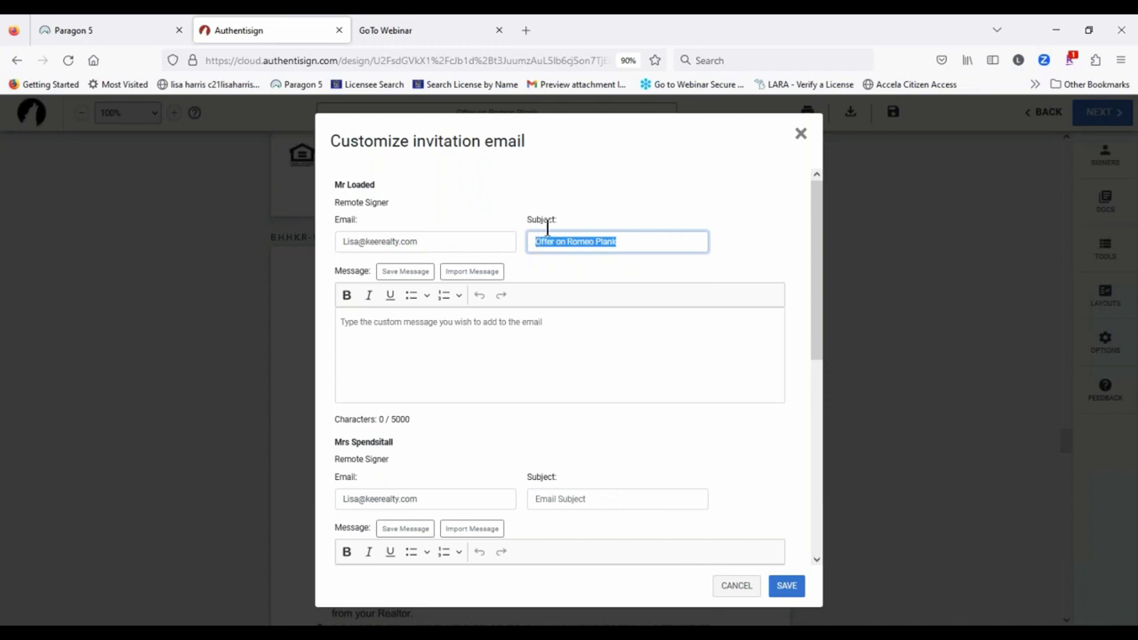
click(544, 496)
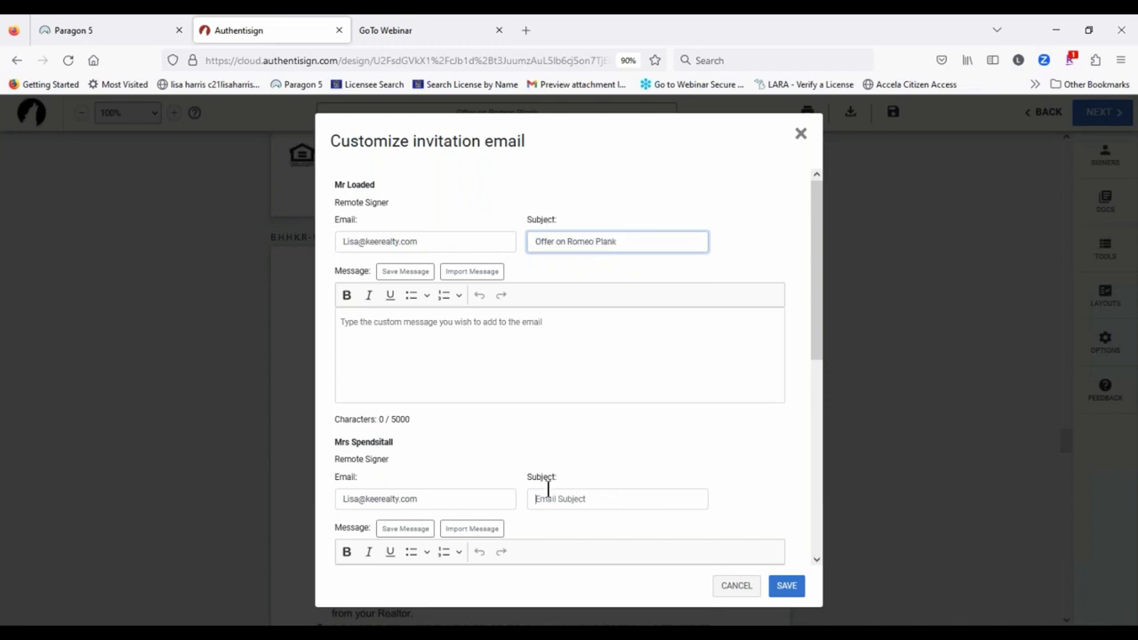
key(ctrl+v)
Step: Paste the same subject for the third signer, save the emails, and send the signing
scroll(589, 477, down, 3)
scroll(609, 455, down, 1)
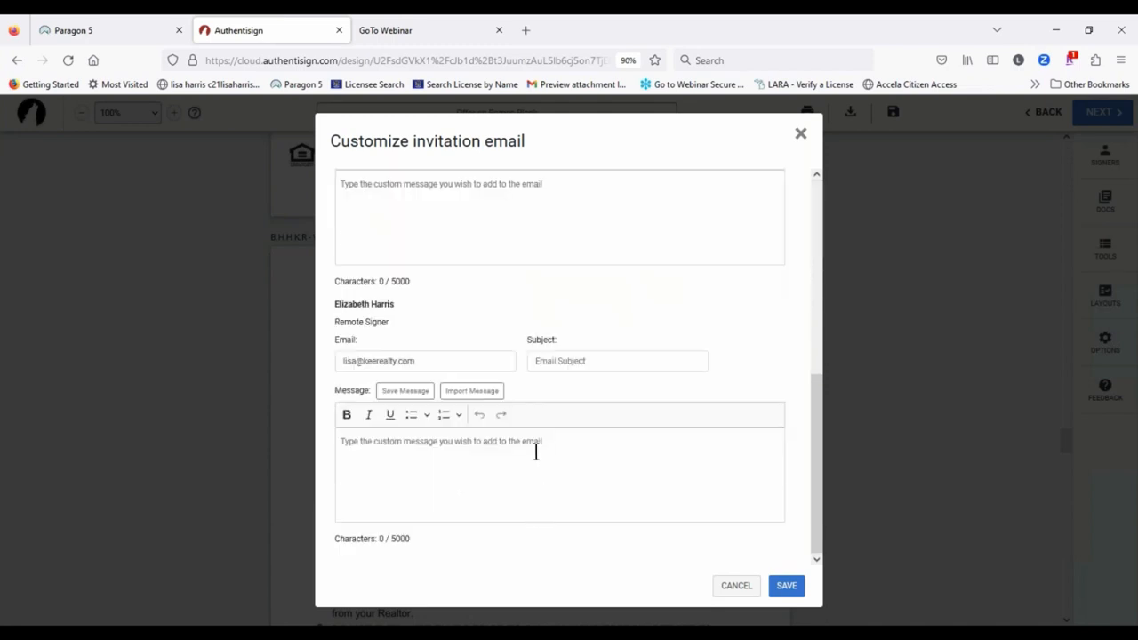
scroll(584, 520, up, 6)
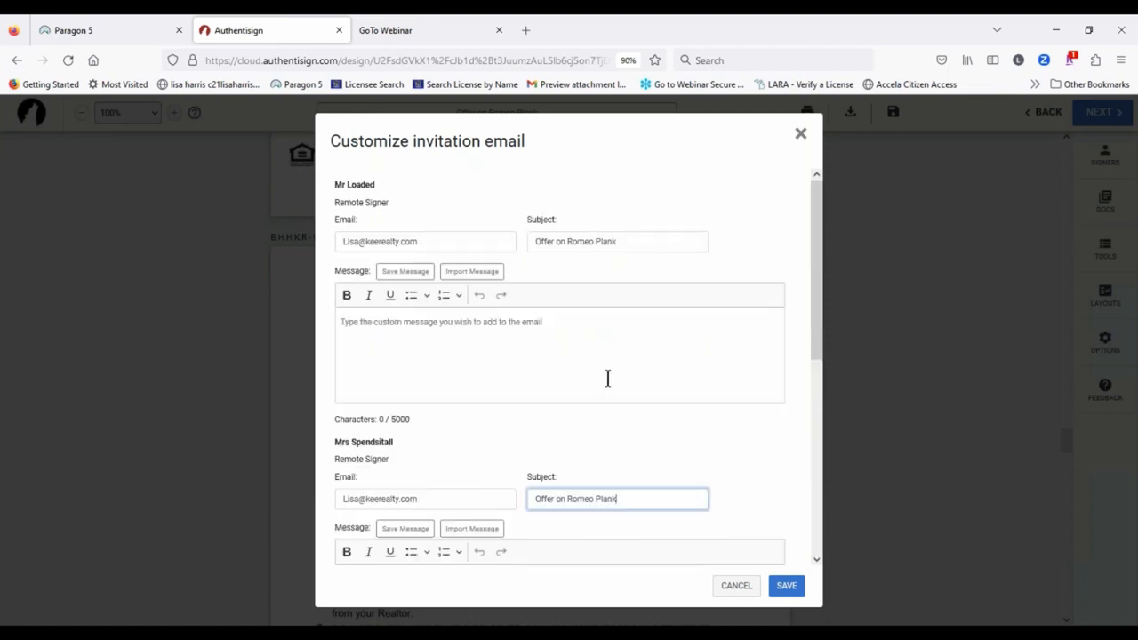
scroll(693, 376, down, 2)
scroll(695, 371, down, 1)
click(577, 359)
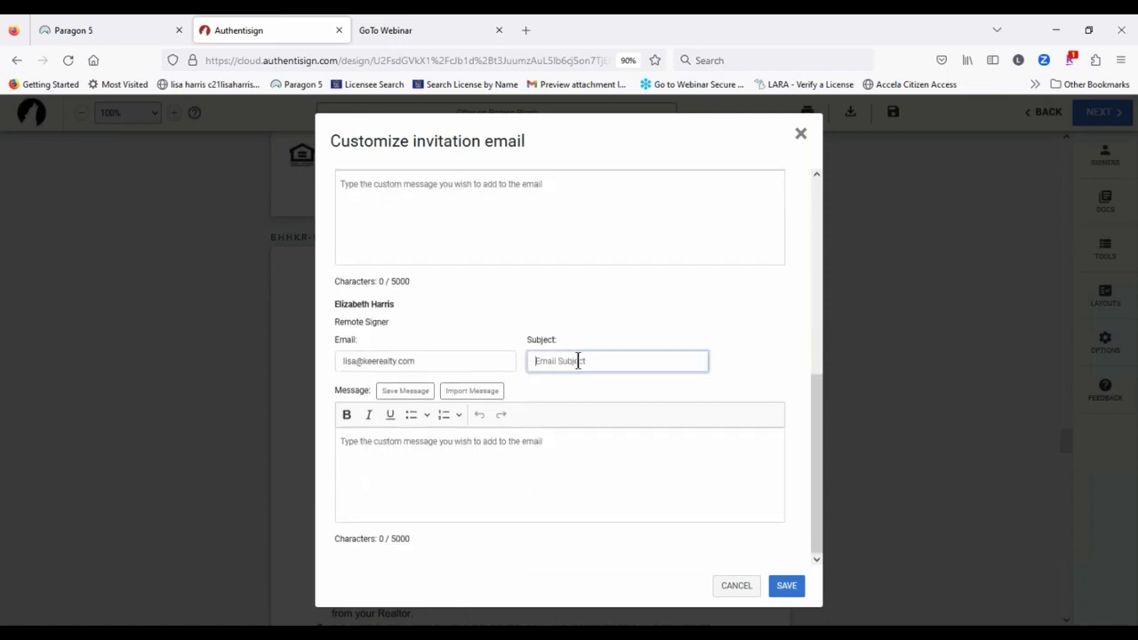
key(ctrl+v)
click(618, 400)
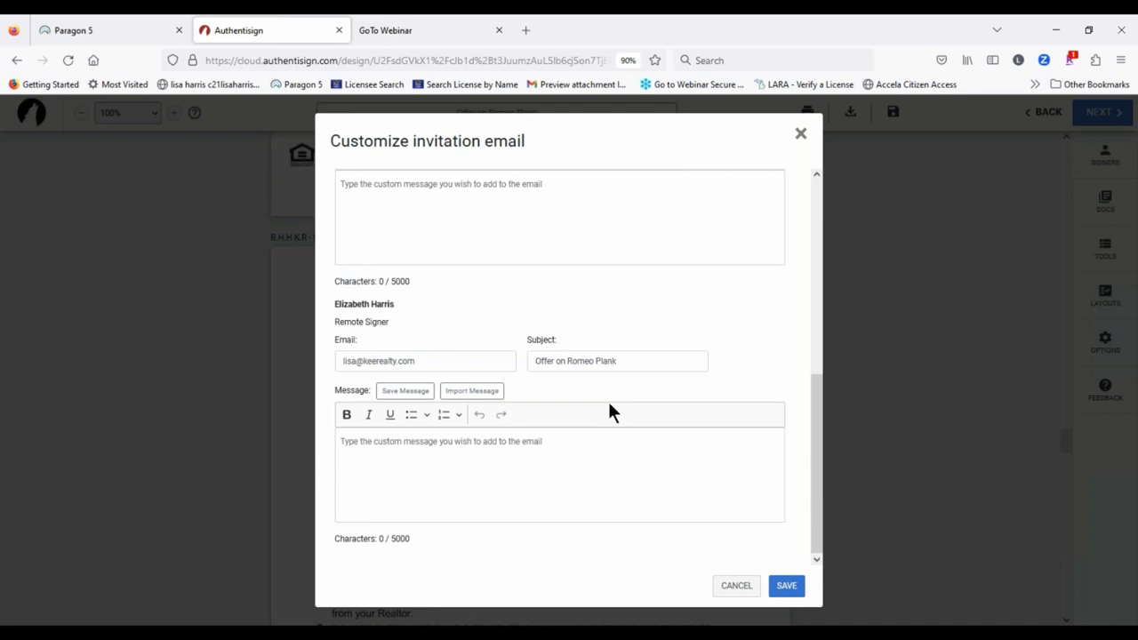
click(787, 585)
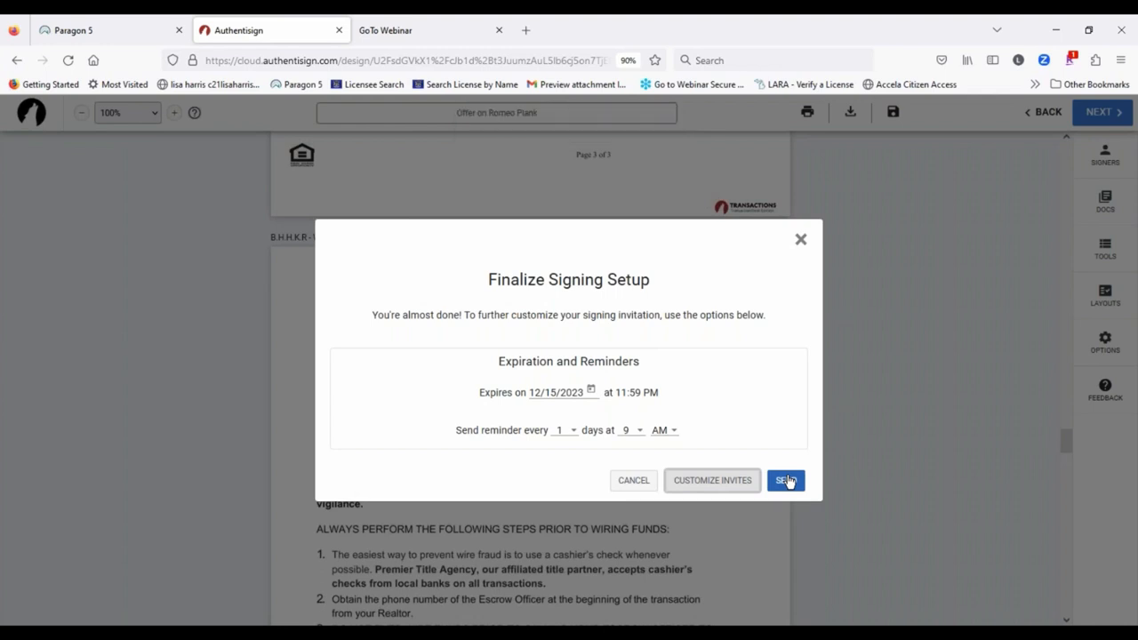
click(787, 480)
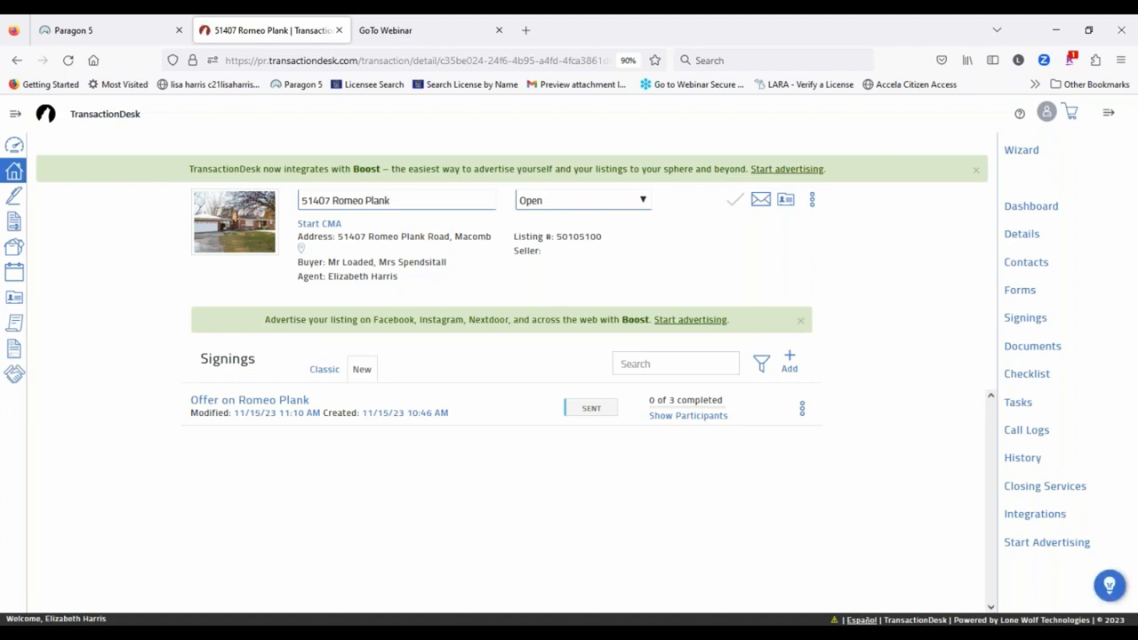
Step: Open a new blank Firefox tab beside the TransactionDesk signing list
click(526, 30)
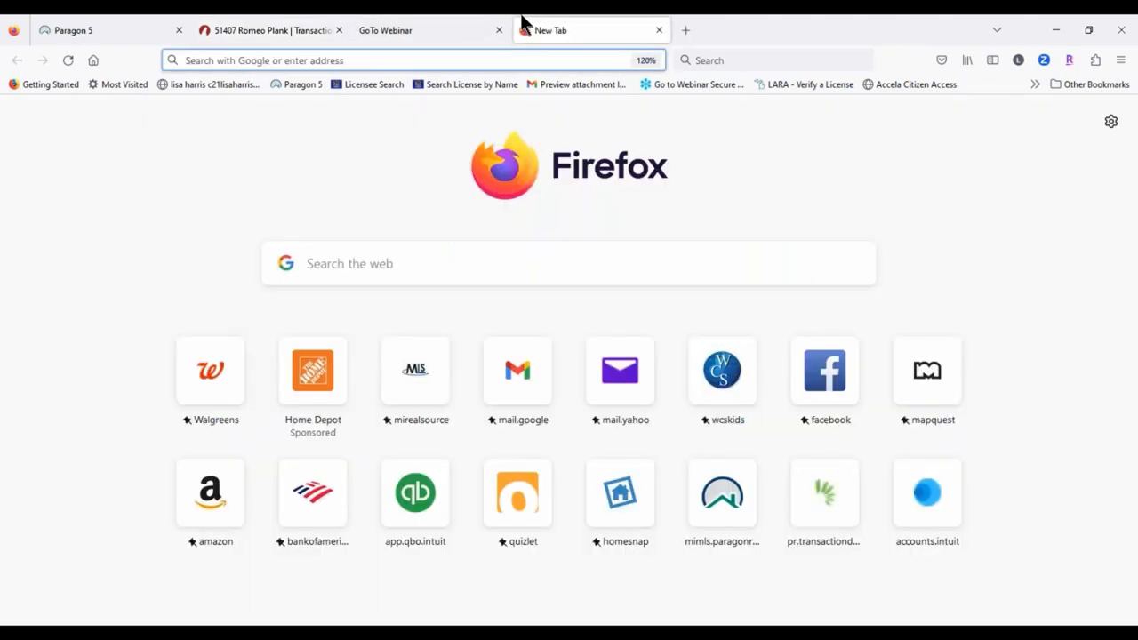
Step: Open the 'Offer on Romeo Plank' invitation email in Gmail and start signing from it
click(531, 389)
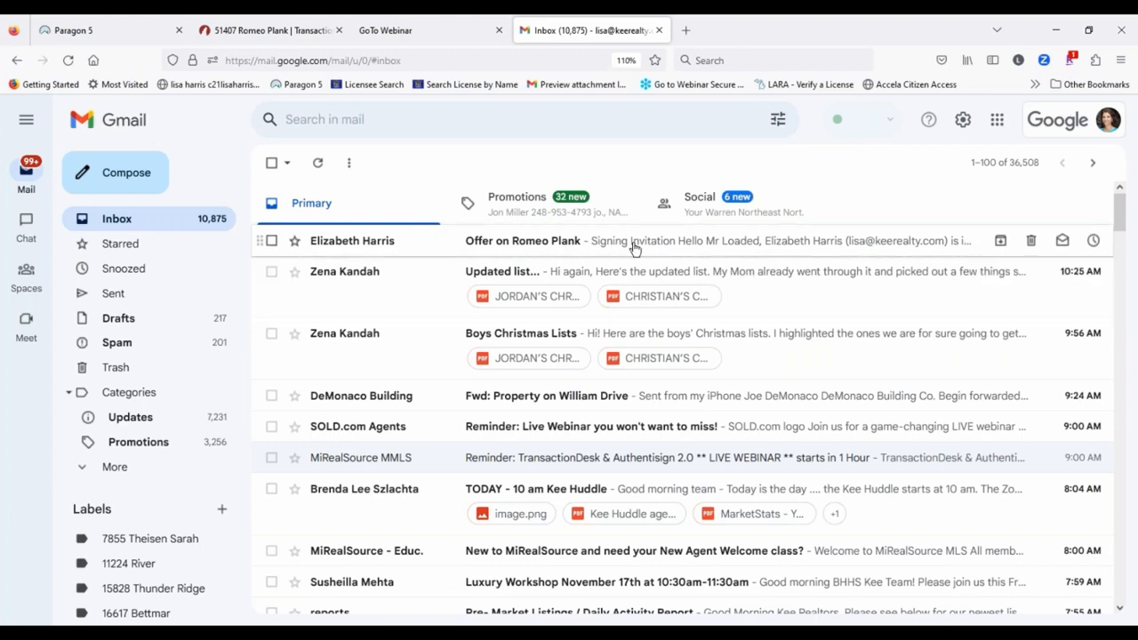
click(634, 248)
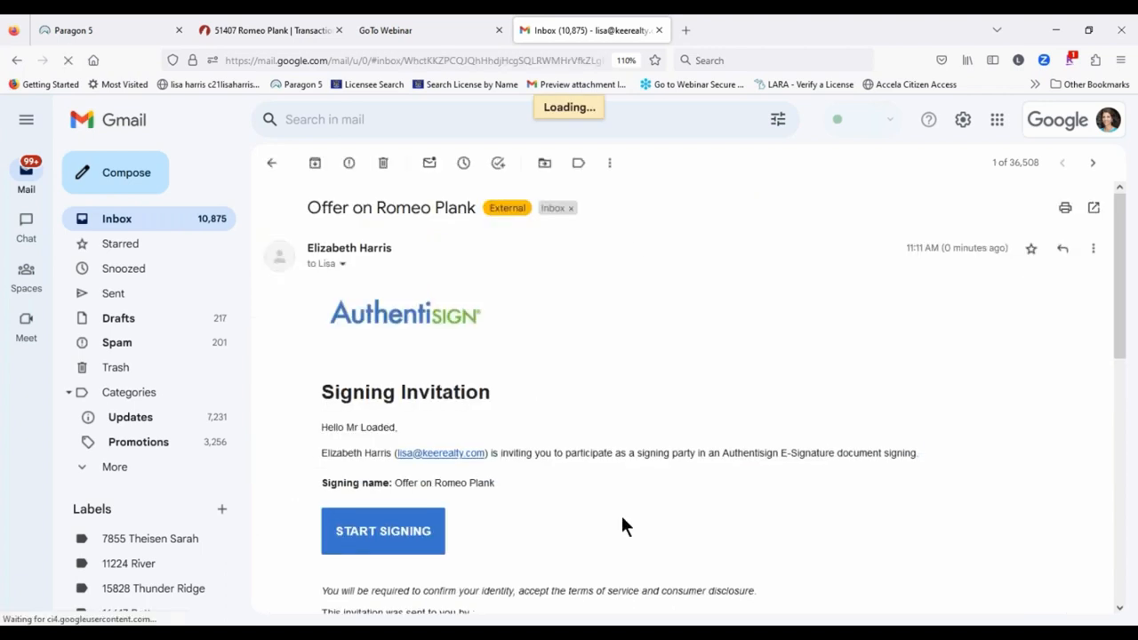
scroll(560, 407, down, 2)
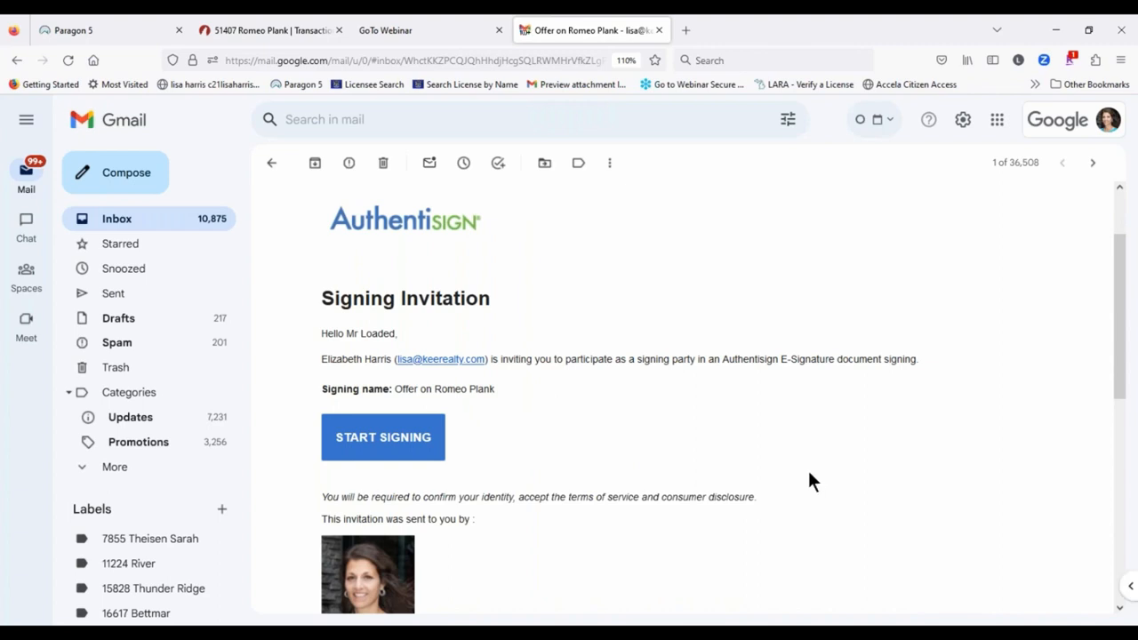
scroll(809, 480, down, 3)
scroll(816, 213, up, 3)
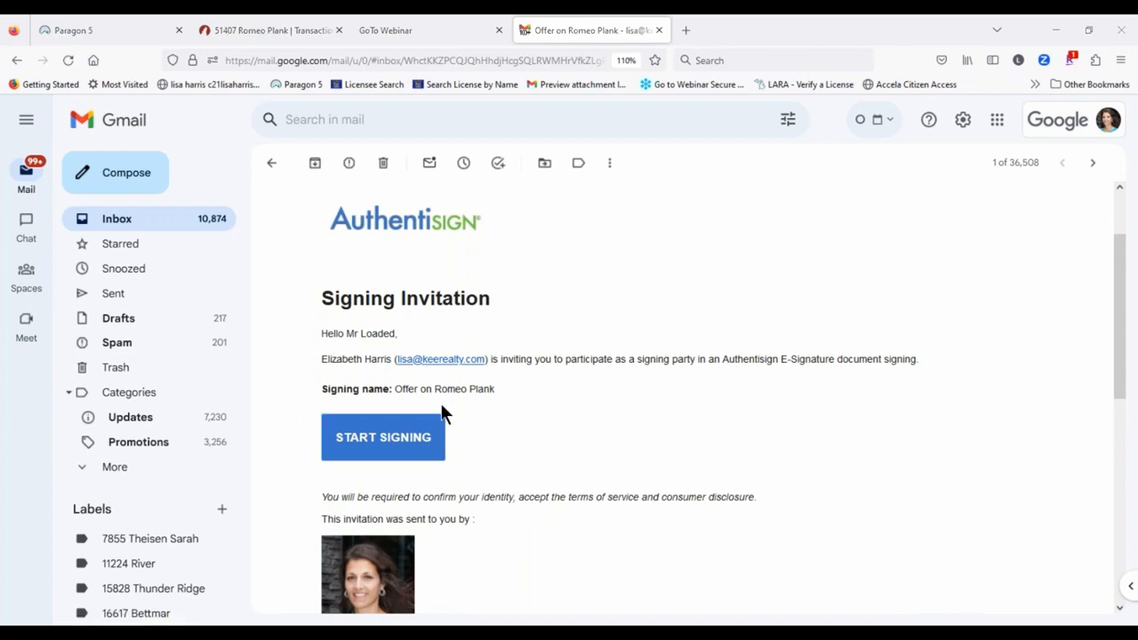
scroll(531, 396, down, 1)
scroll(400, 253, down, 1)
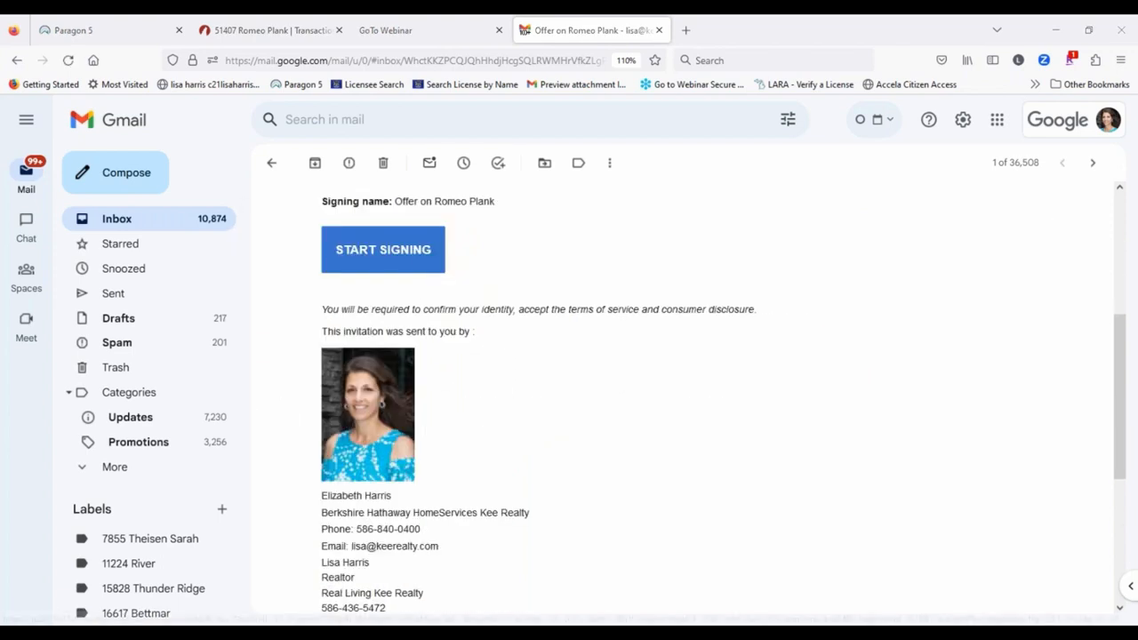
click(400, 252)
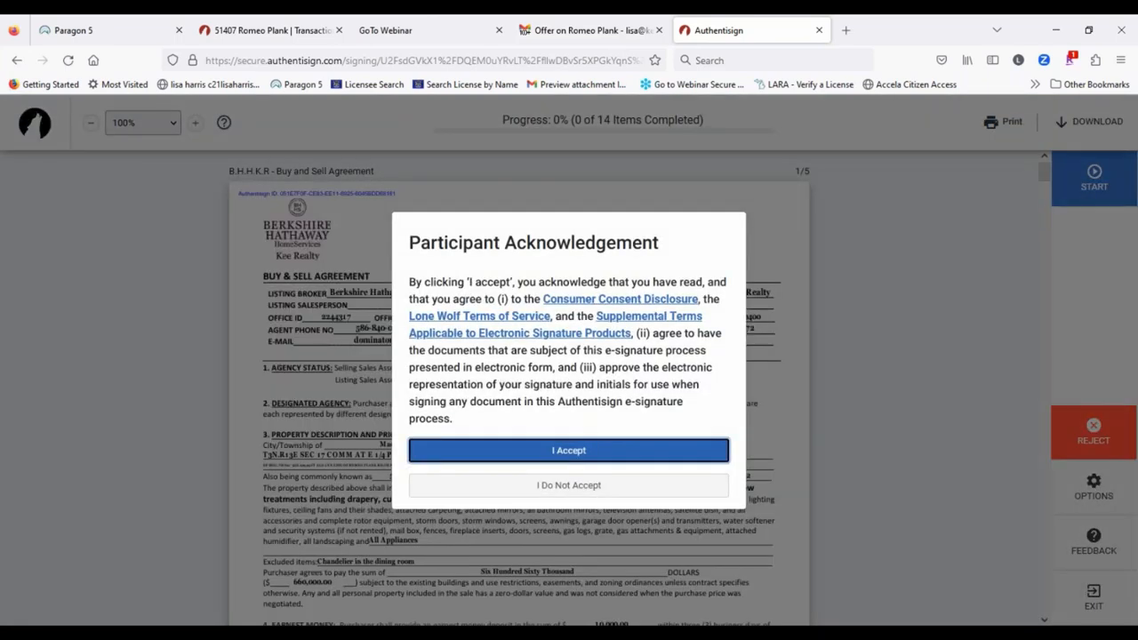
Step: Accept the e-signature terms and start the guided signing for the first buyer
click(562, 450)
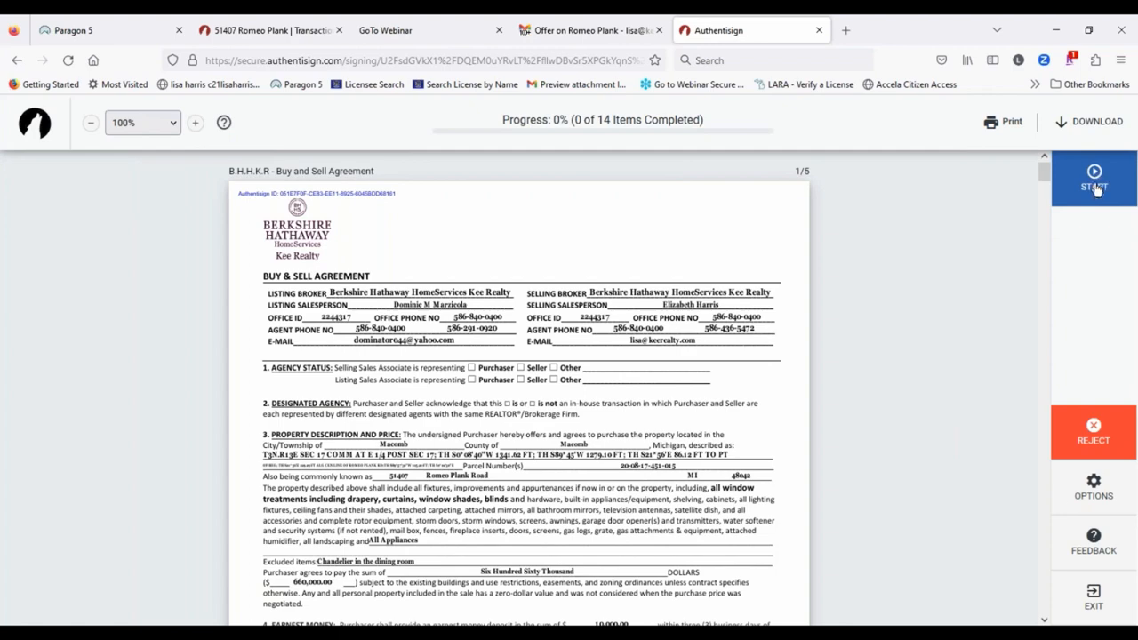
click(1093, 489)
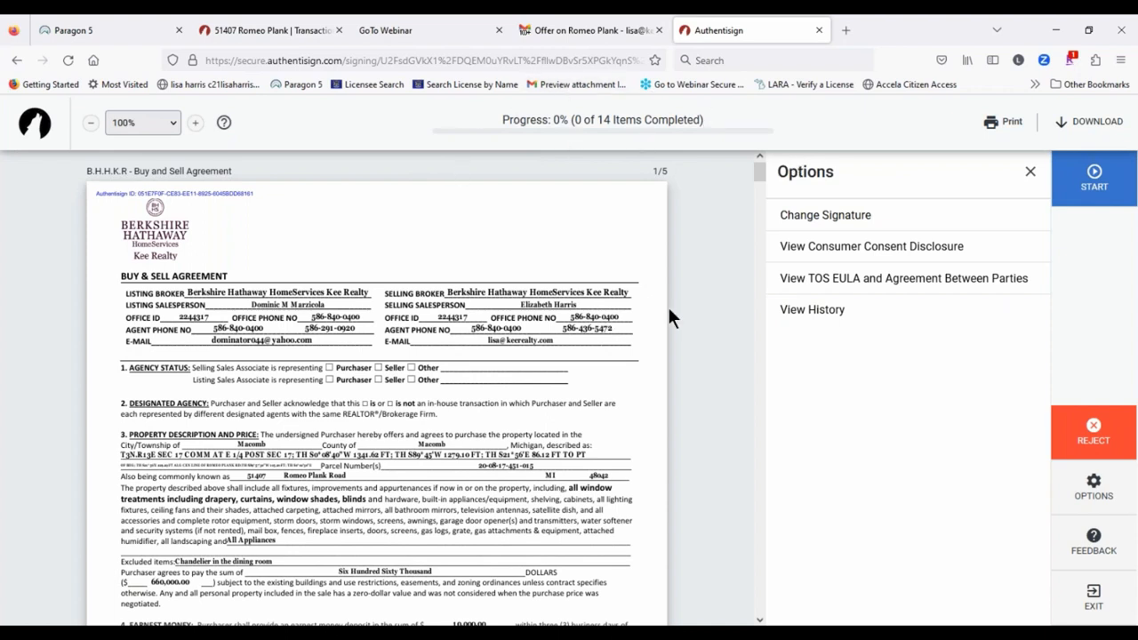
click(1097, 178)
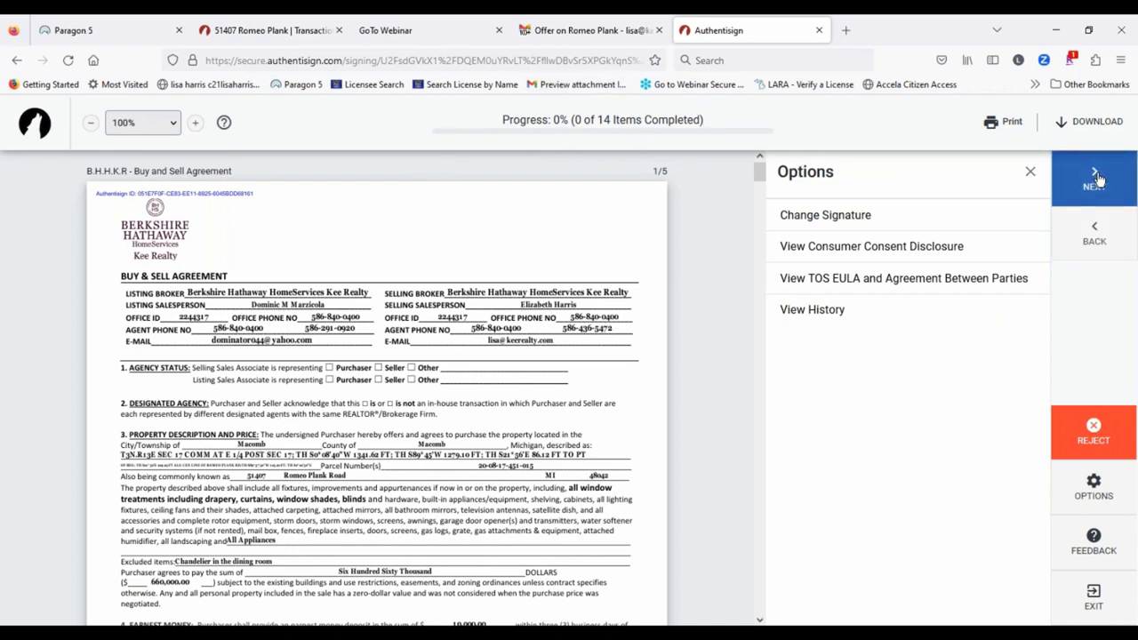
click(1029, 172)
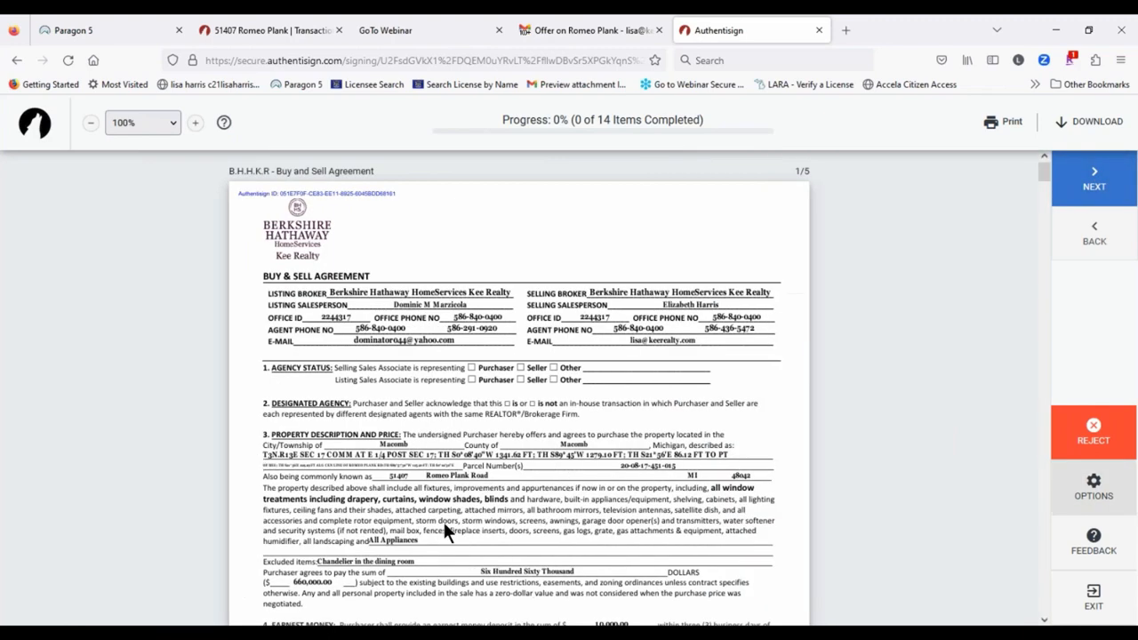
scroll(538, 324, down, 4)
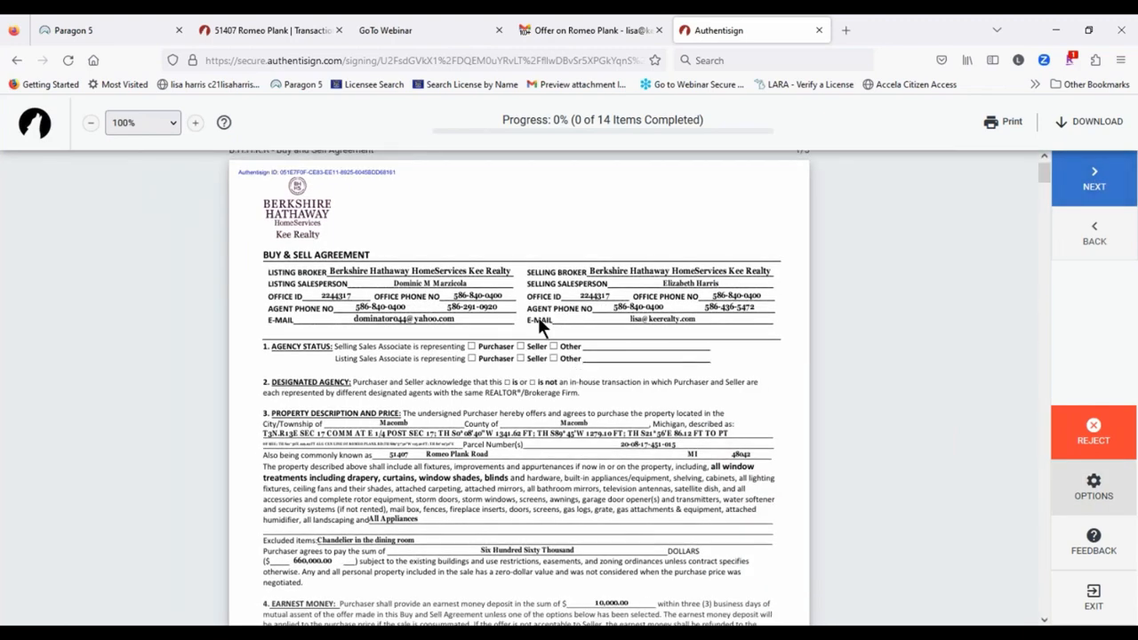
scroll(720, 264, down, 3)
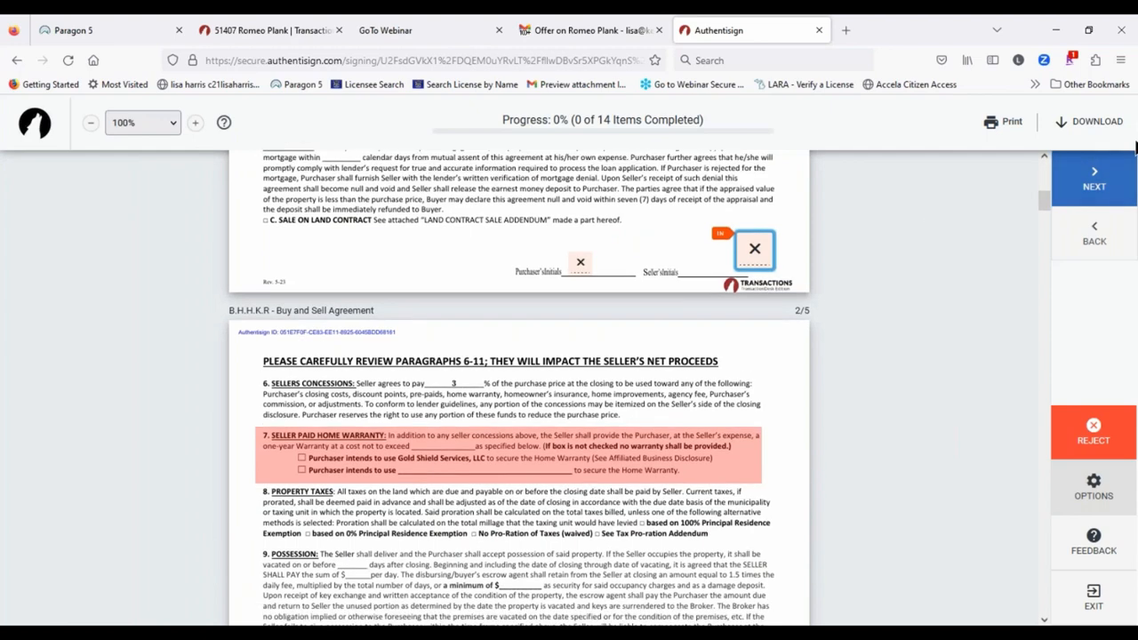
Step: Apply the purchaser's initials on each page and sign sections 42 and the agency disclosure
click(1094, 179)
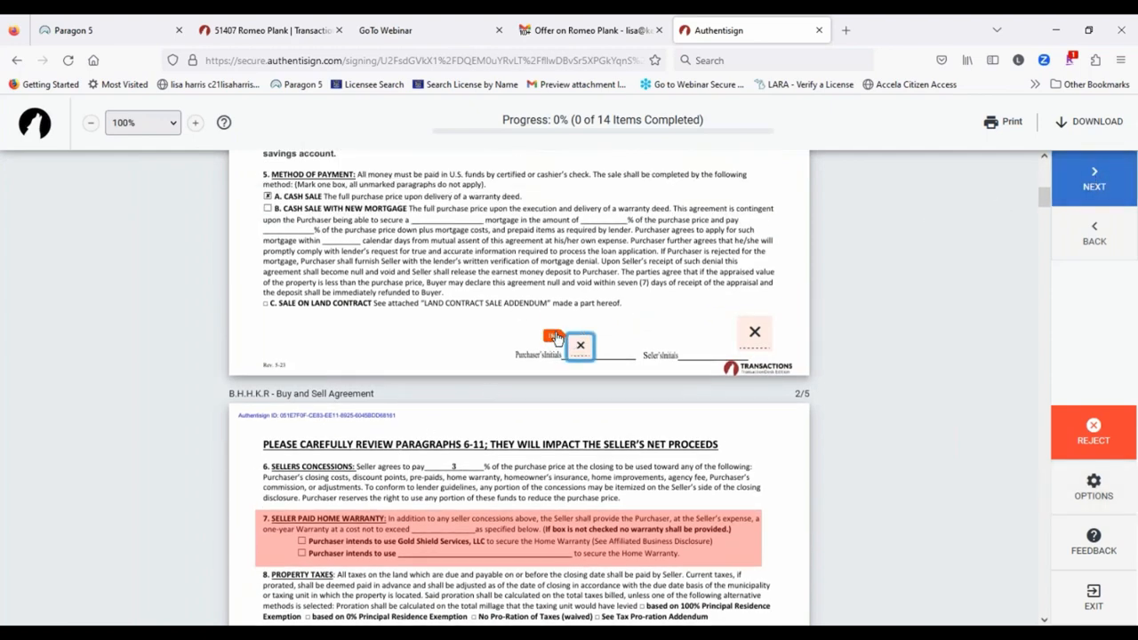
click(579, 349)
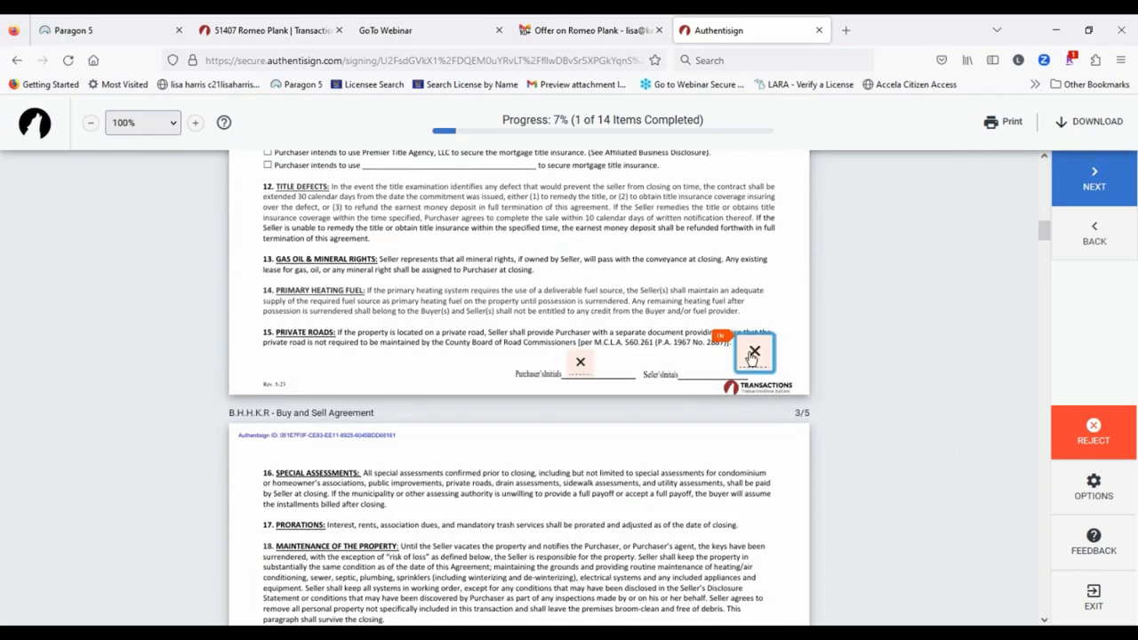
click(752, 353)
click(578, 349)
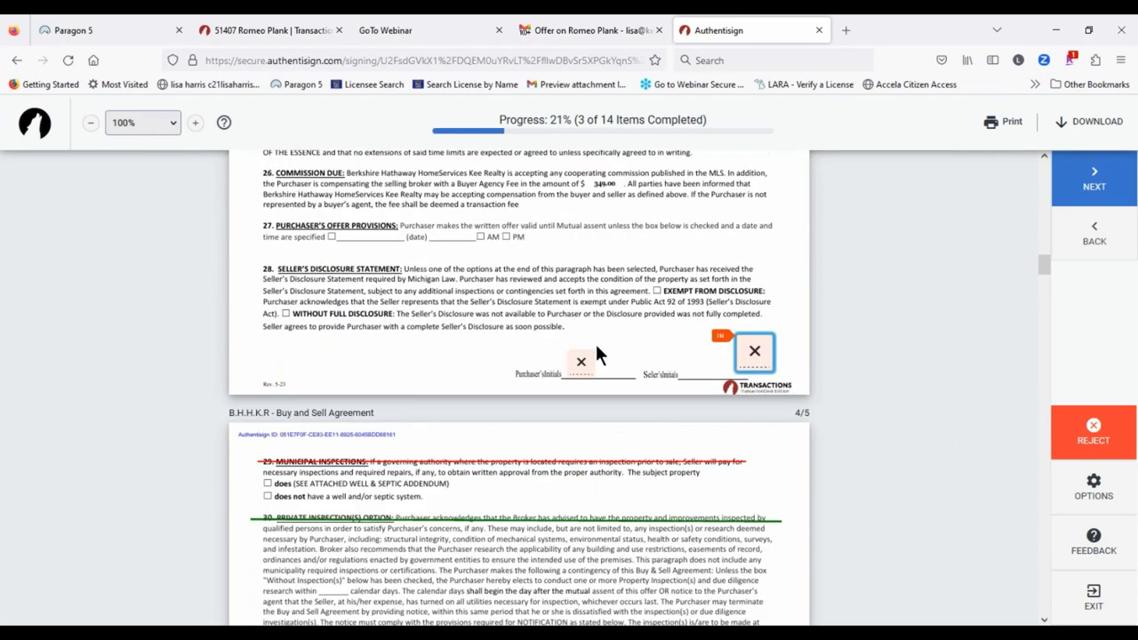
click(764, 356)
click(580, 348)
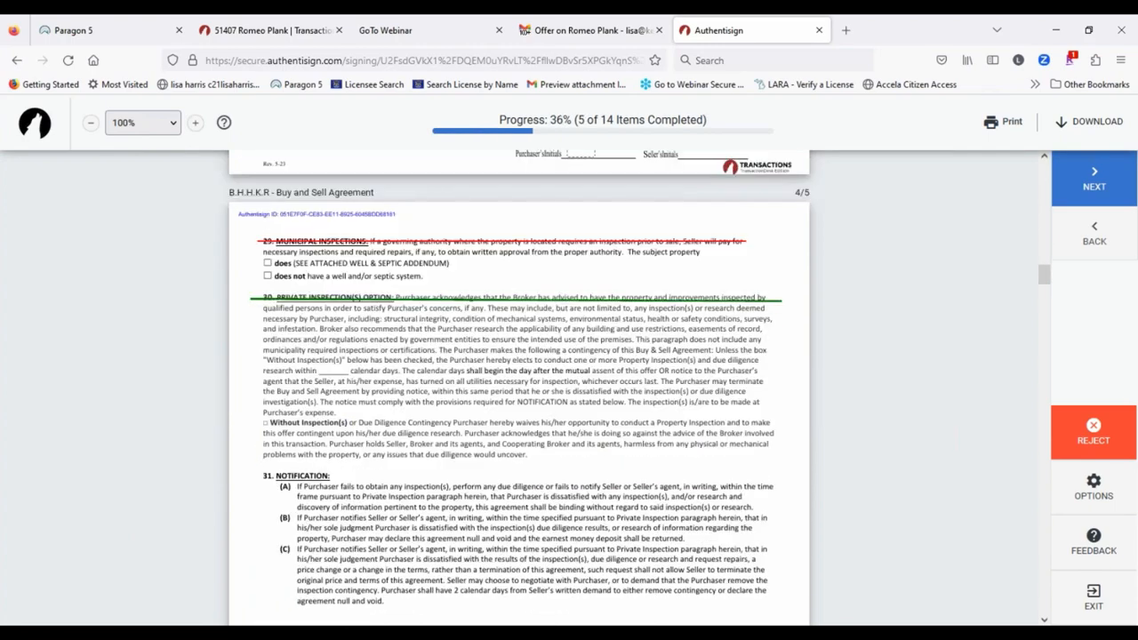
click(753, 355)
click(579, 356)
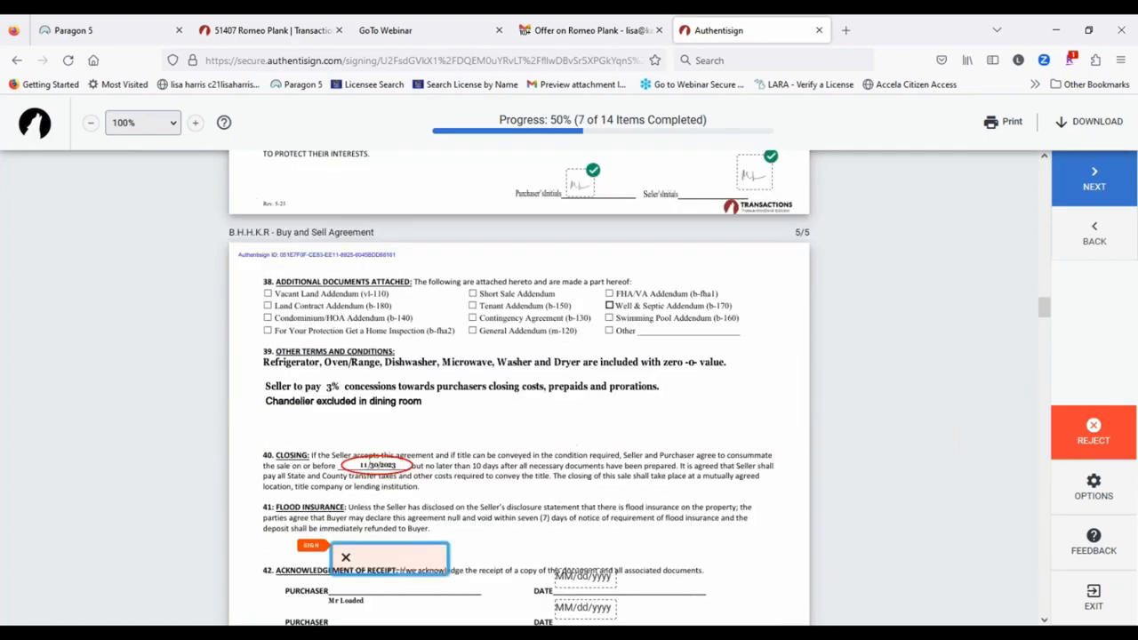
click(416, 350)
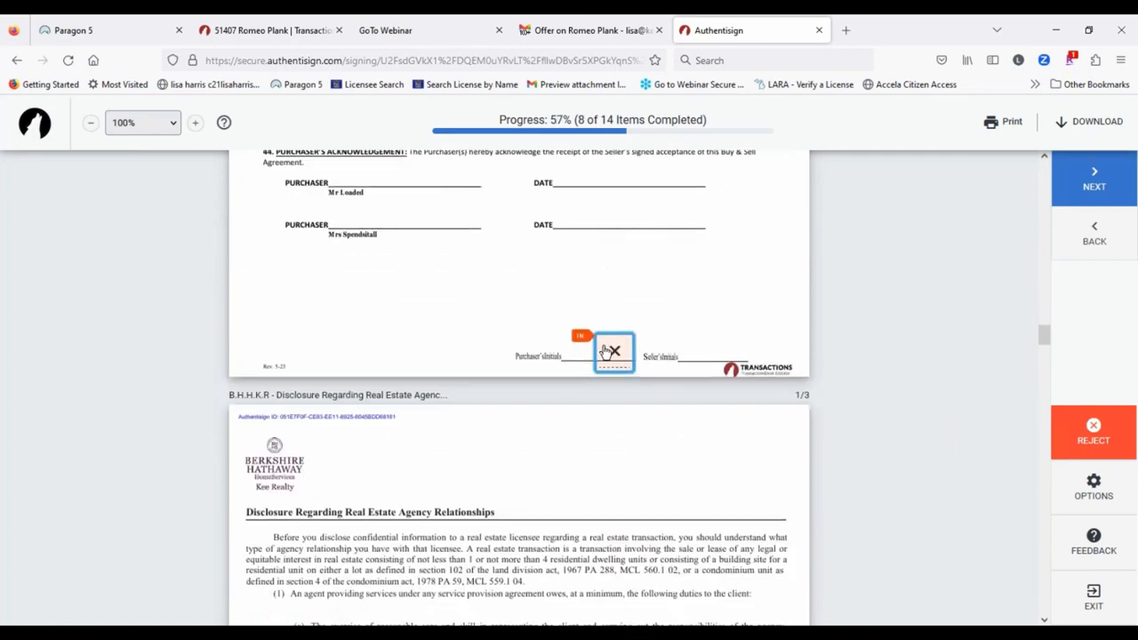
click(606, 353)
click(333, 349)
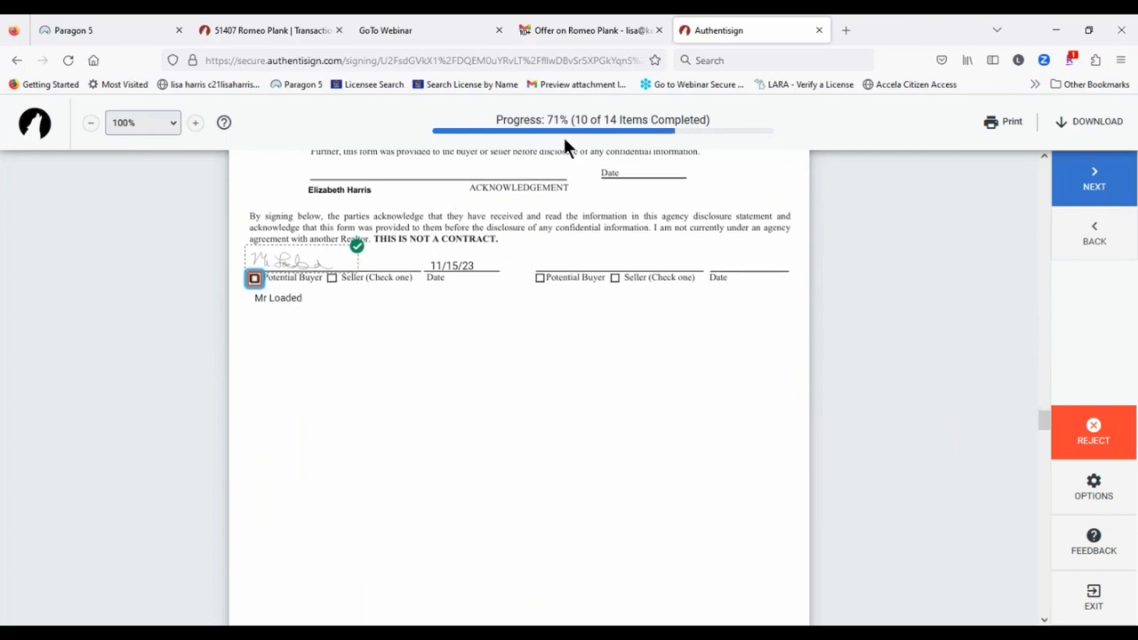
Step: Initial the lead paint and inspection options, check Potential Buyer, complete signing, and close the tab
click(1088, 182)
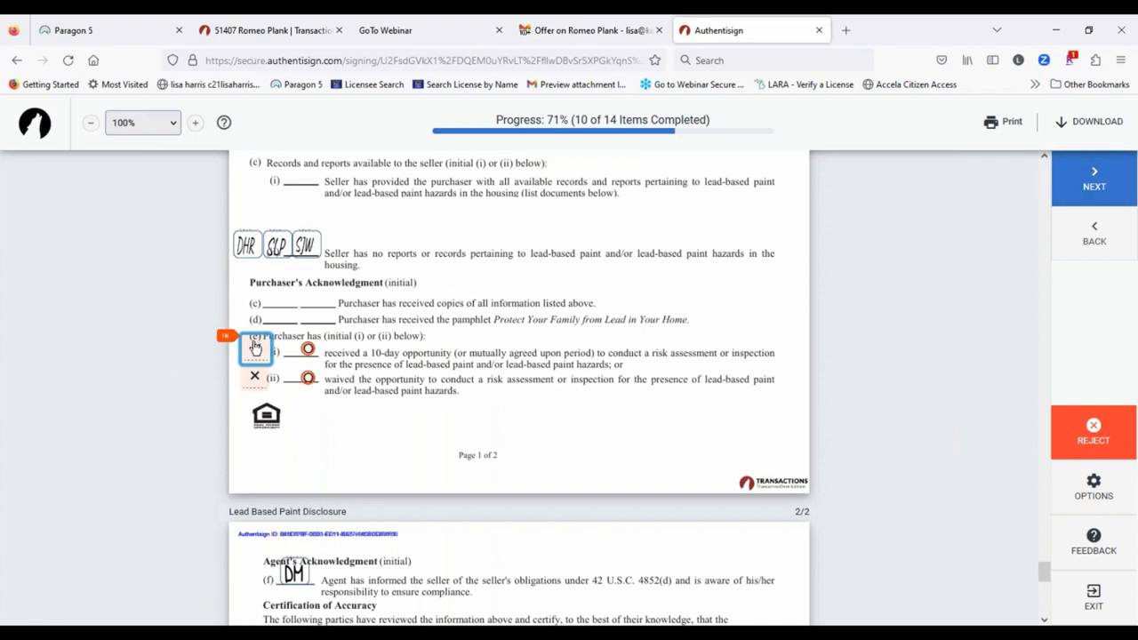
click(255, 351)
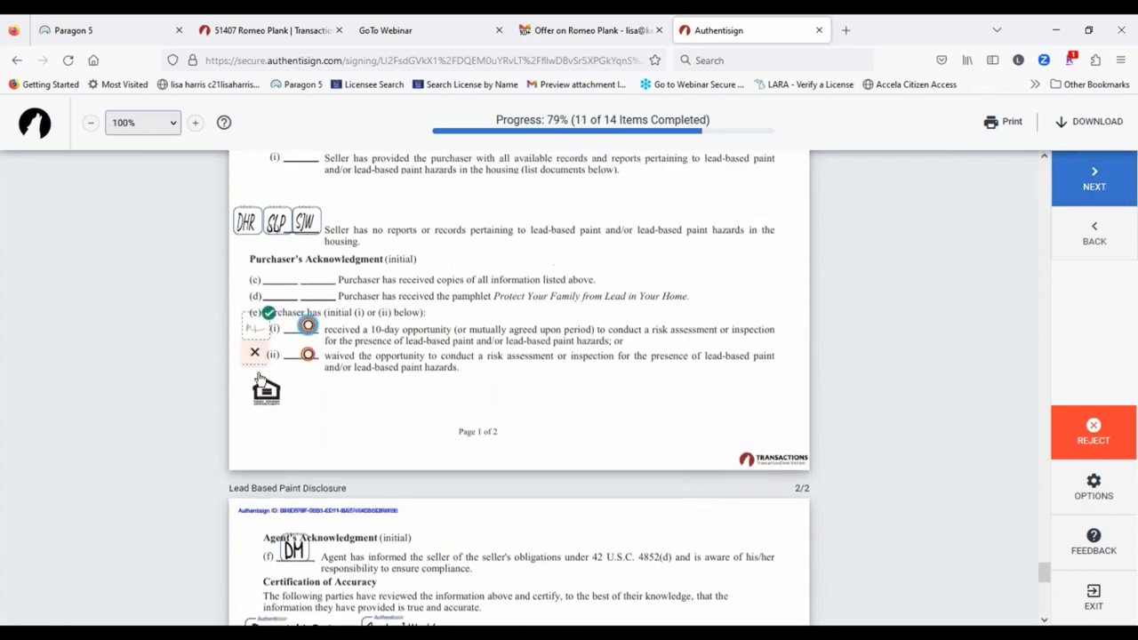
click(255, 373)
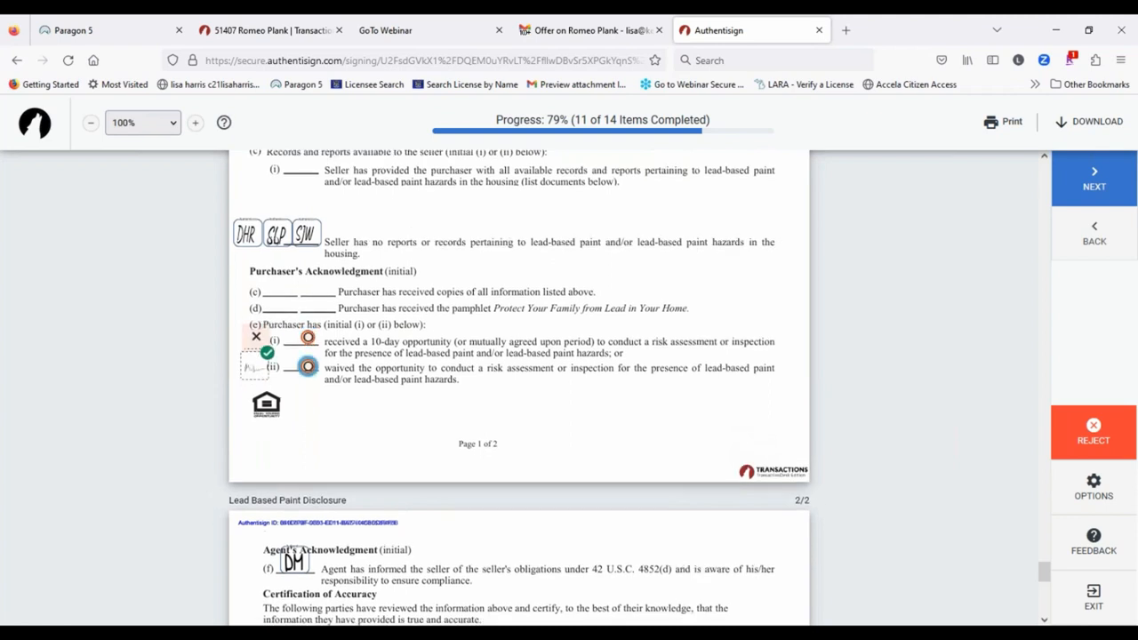
click(308, 314)
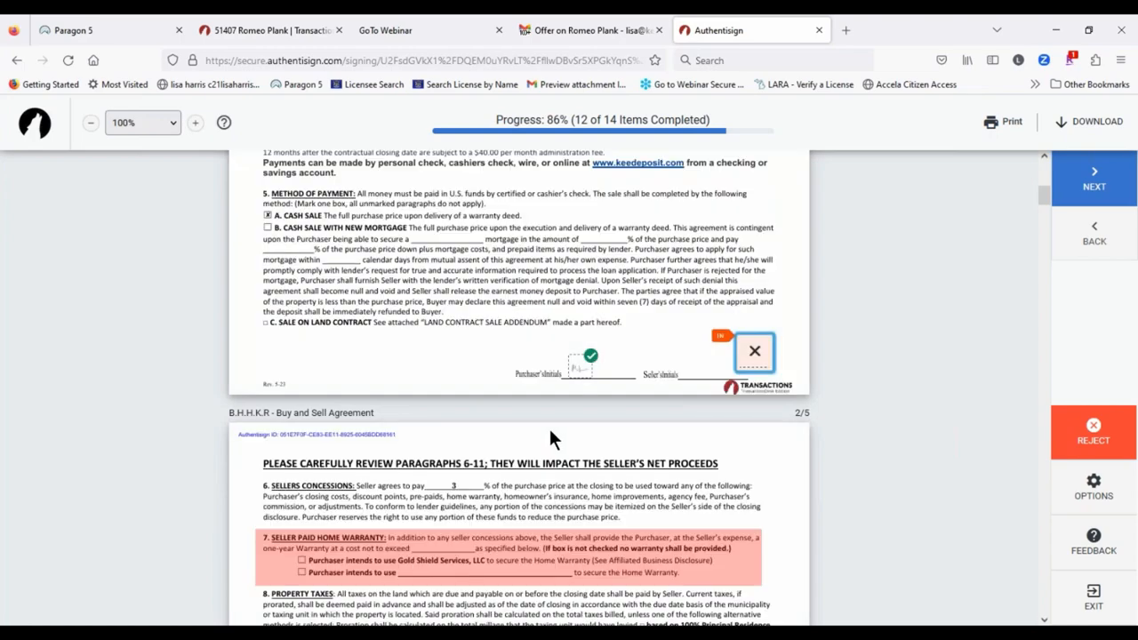
click(754, 353)
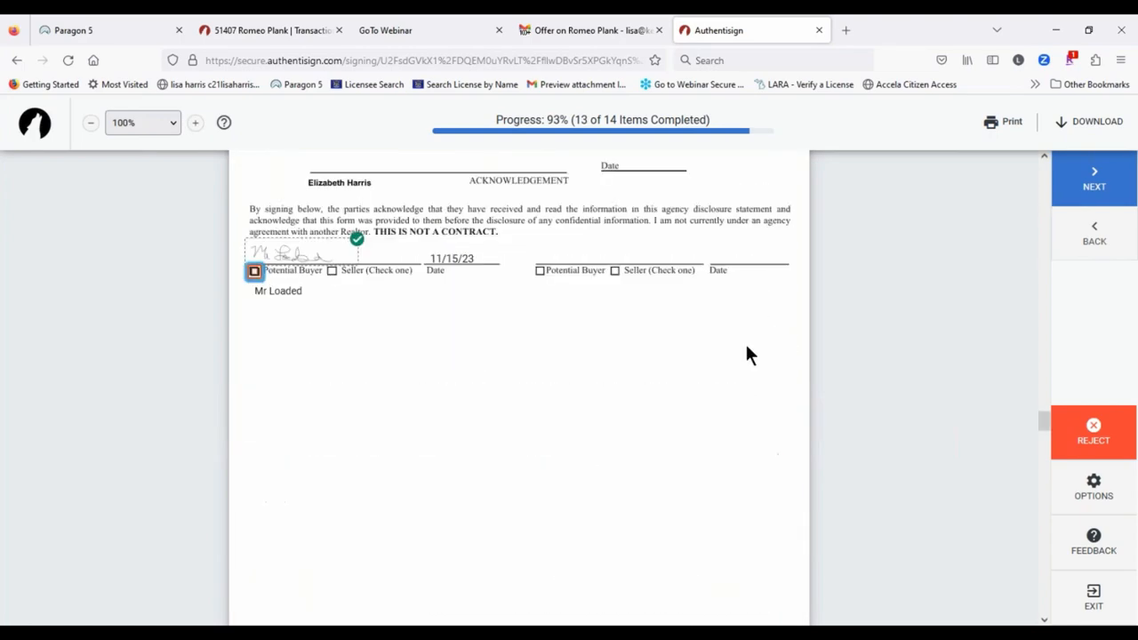
click(255, 271)
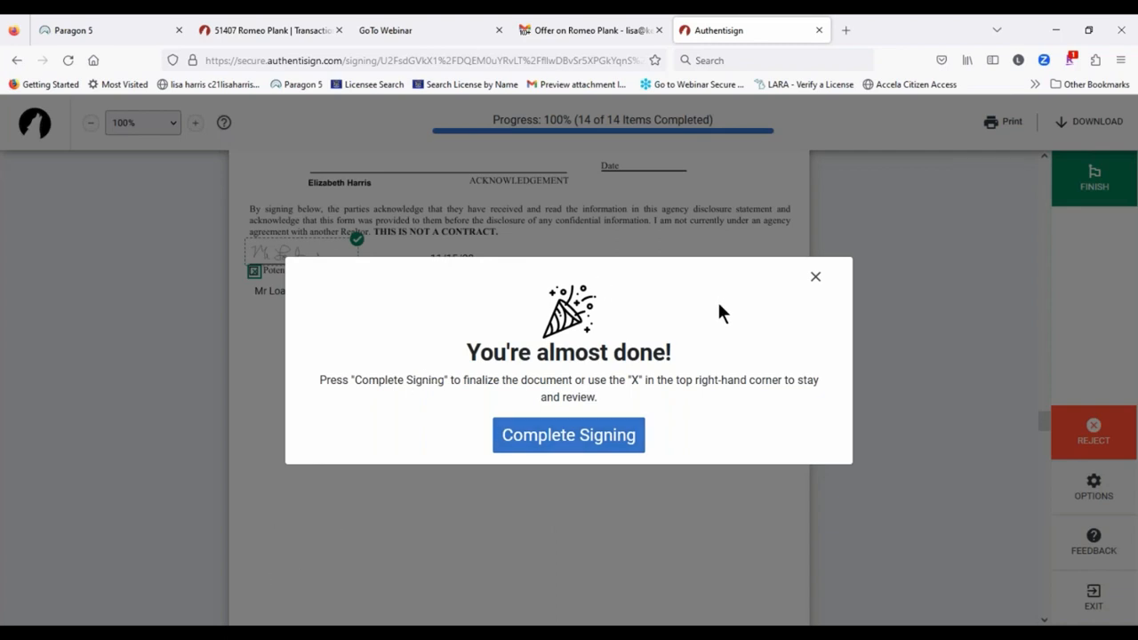
click(584, 436)
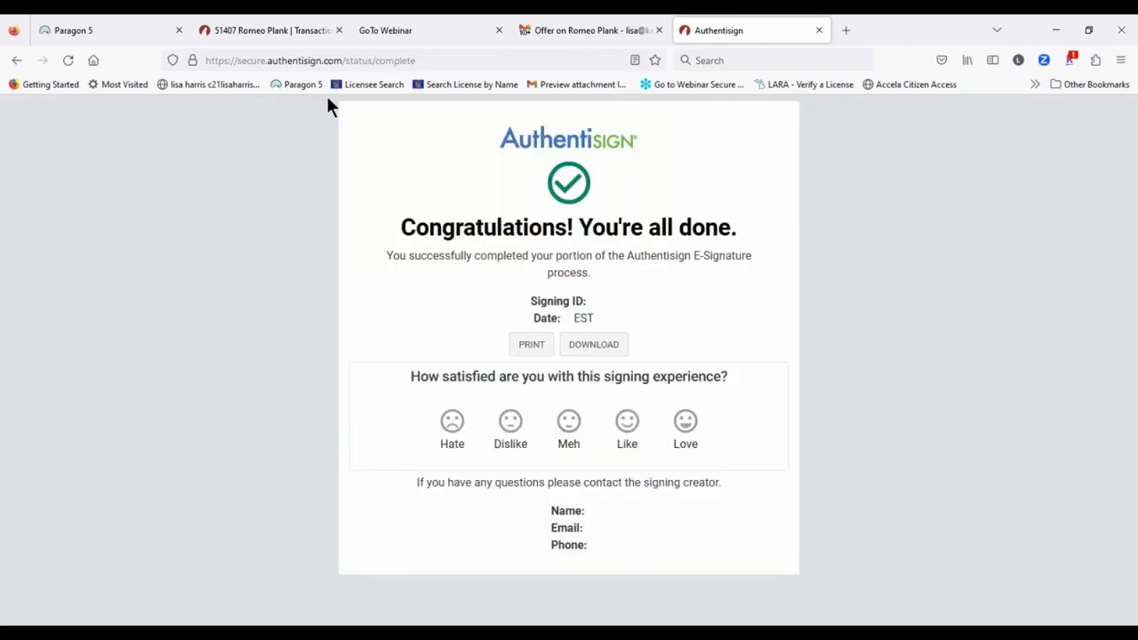
click(819, 30)
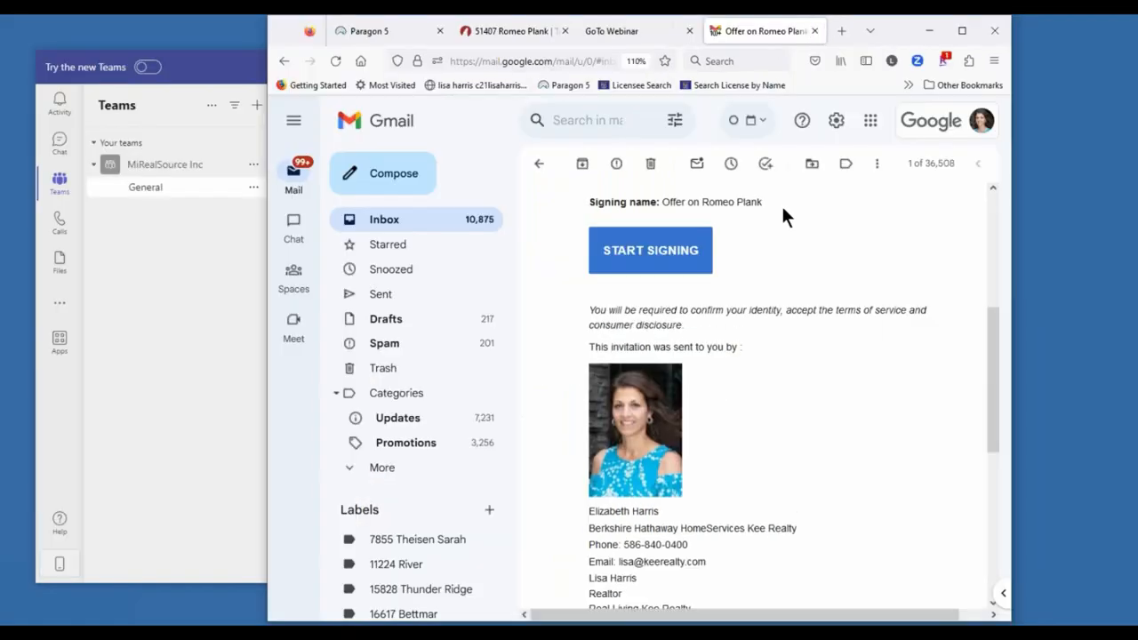
Step: Maximize the browser and read the 'Signing updated' email confirming the first buyer signed
click(961, 31)
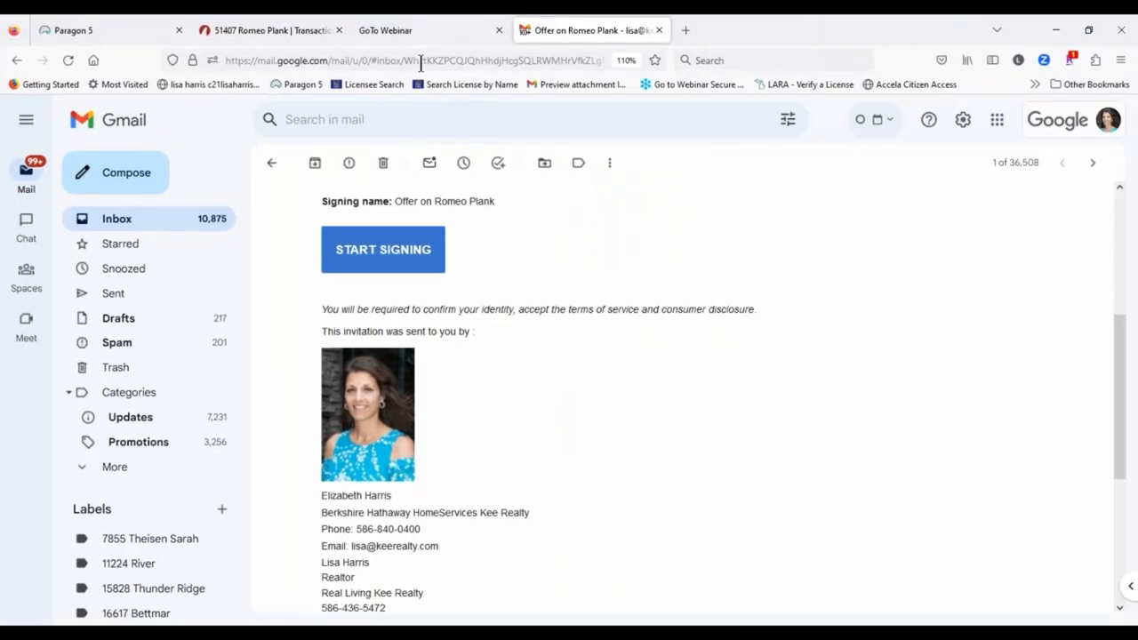
click(267, 165)
key(asterisk)
key(a)
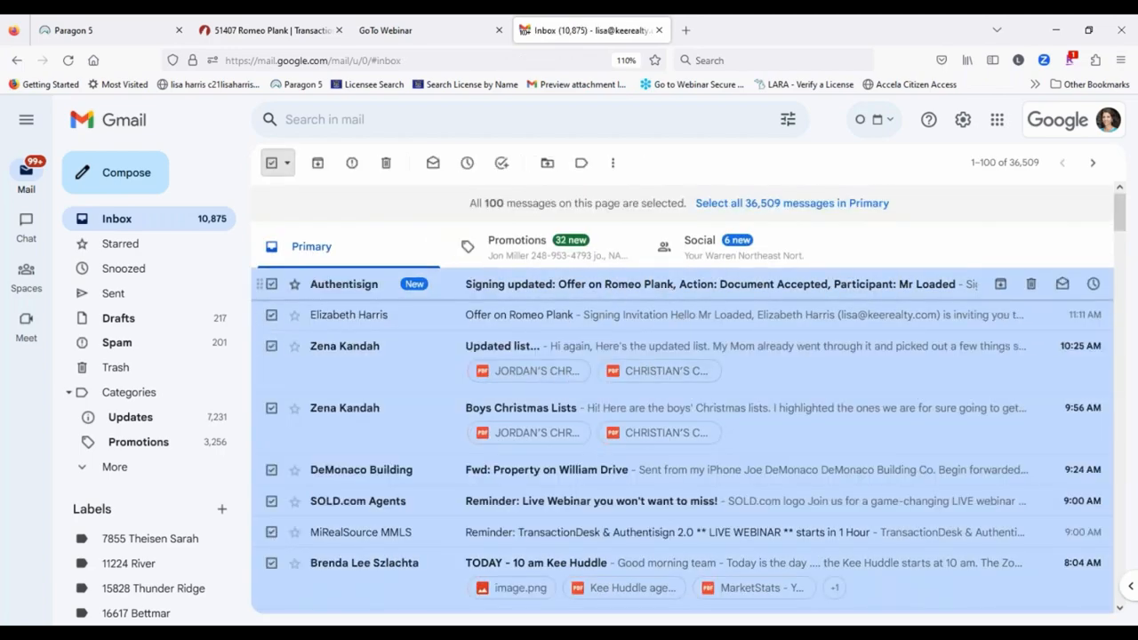
click(623, 283)
scroll(568, 332, down, 3)
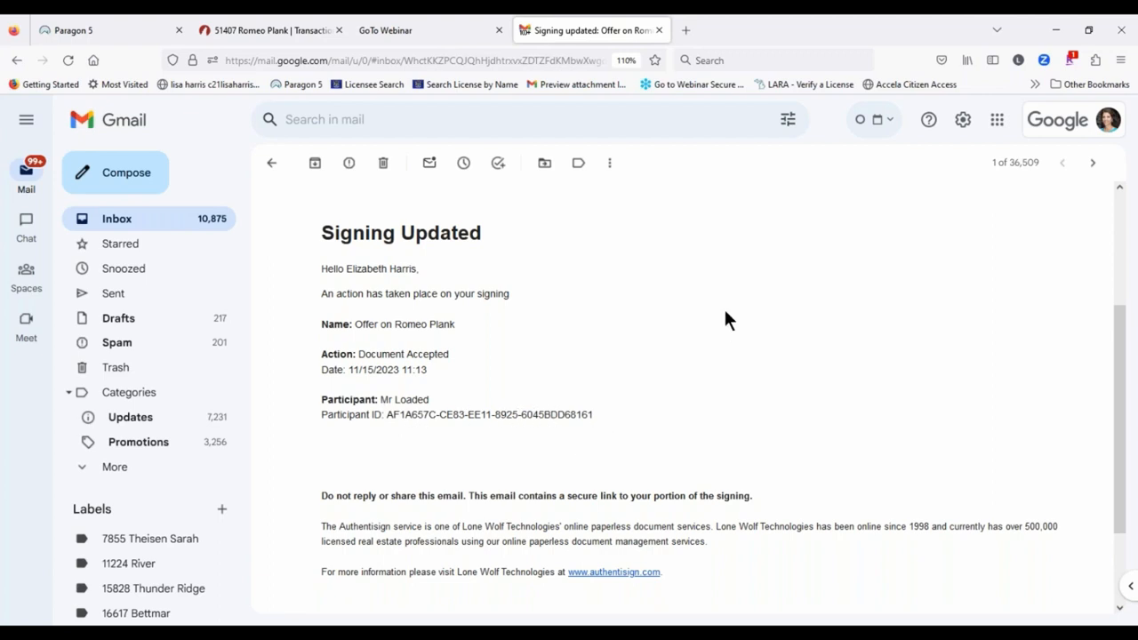
scroll(717, 304, down, 2)
scroll(389, 391, up, 4)
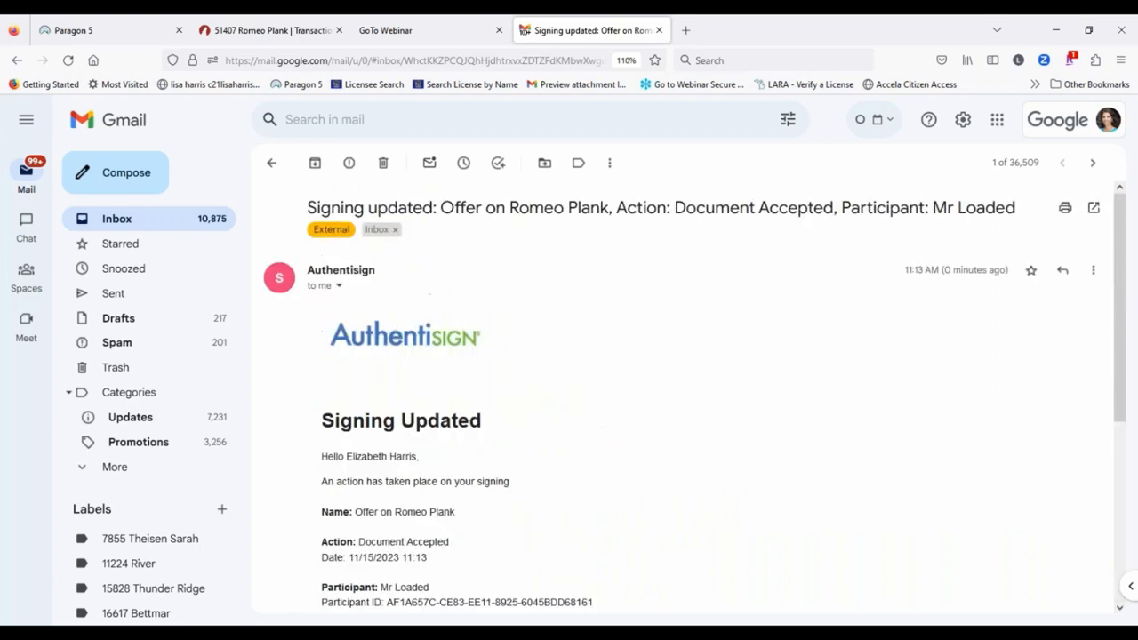
Step: Open the newest 'Offer on Romeo Plank' invitation and start the second buyer's signing
click(271, 167)
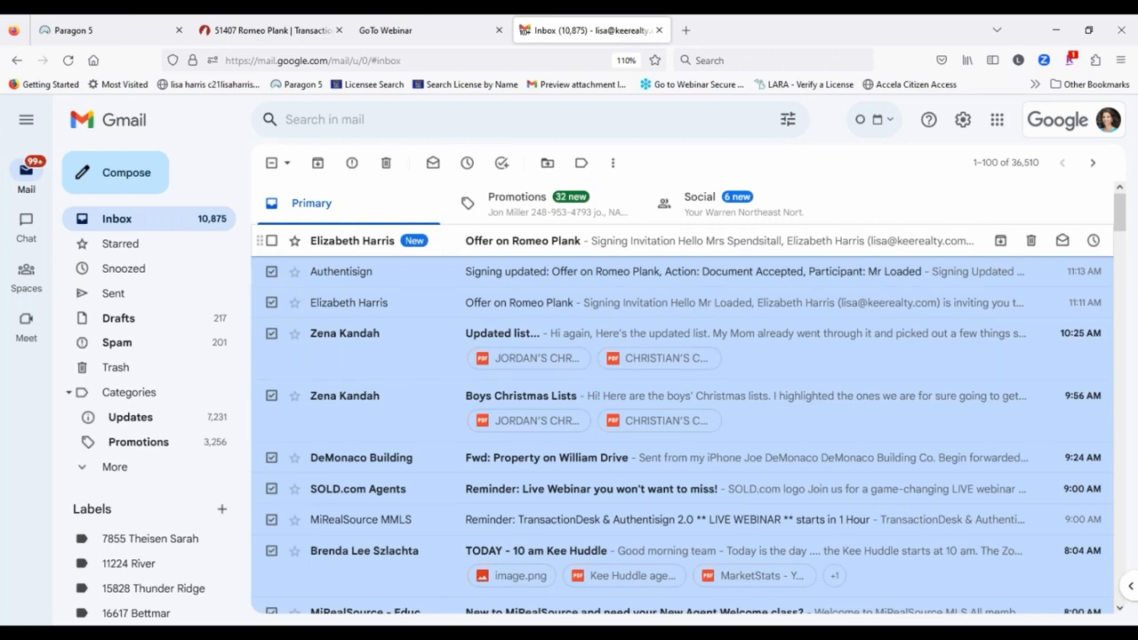
click(534, 241)
scroll(488, 381, down, 3)
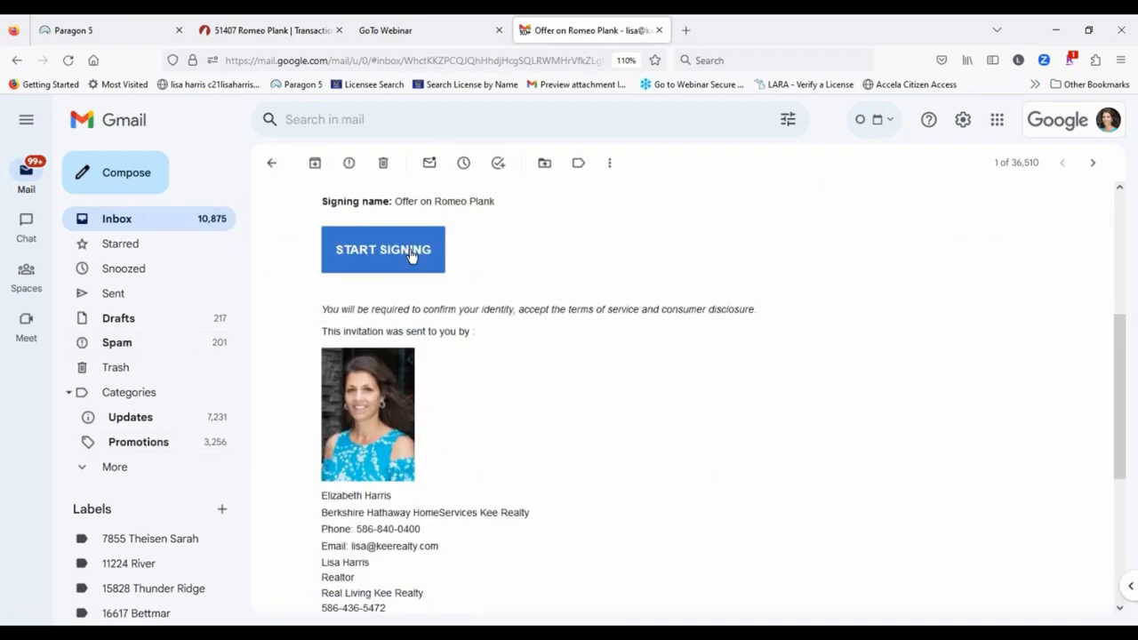
click(411, 253)
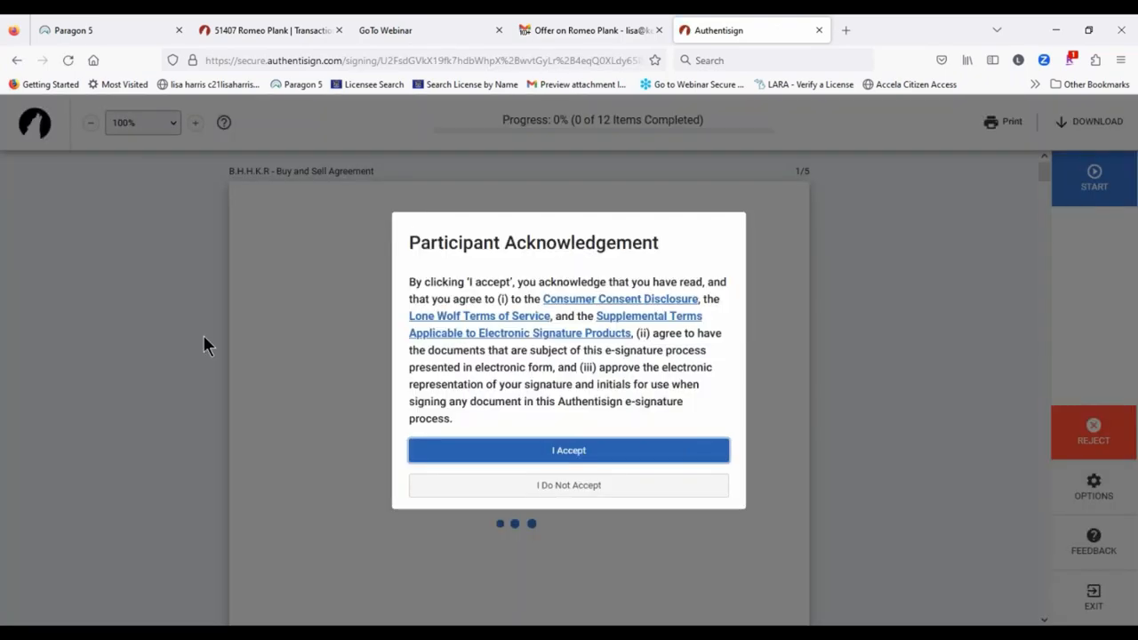
Step: Accept the e-signature terms and apply the second buyer's initials through section 37
click(573, 451)
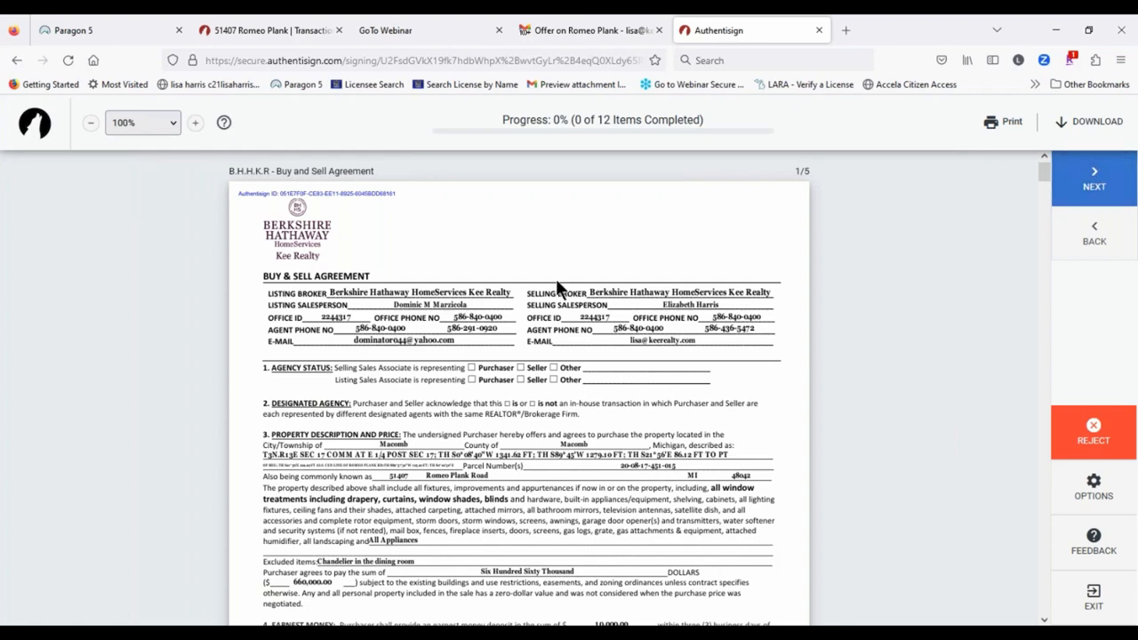
scroll(432, 323, down, 5)
scroll(409, 332, down, 3)
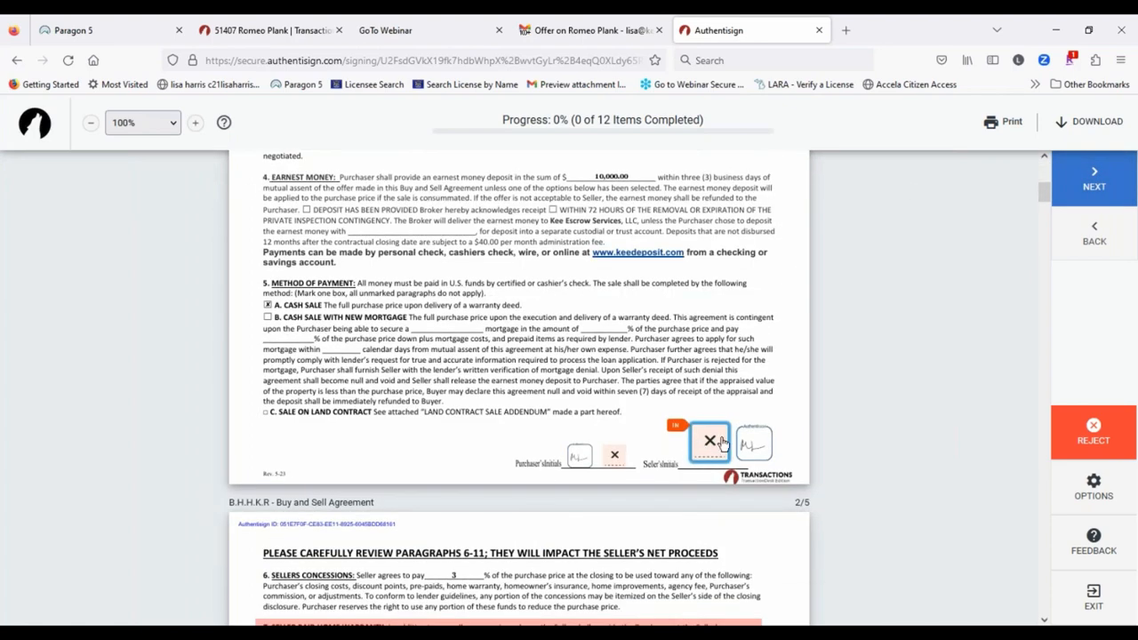
click(715, 439)
click(613, 354)
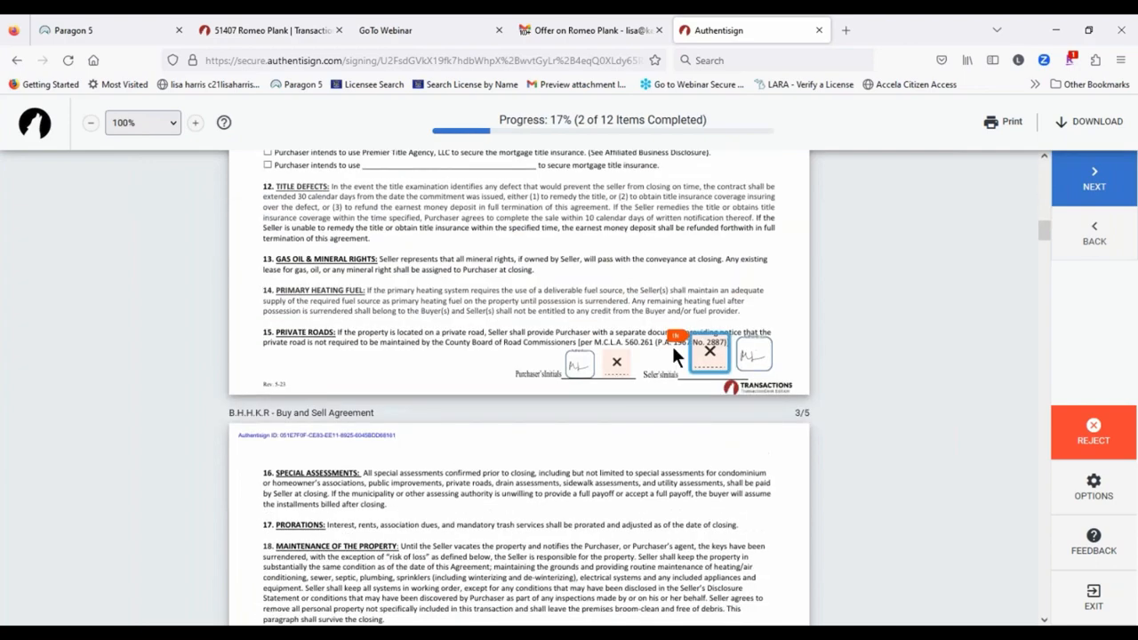
click(613, 352)
click(613, 352)
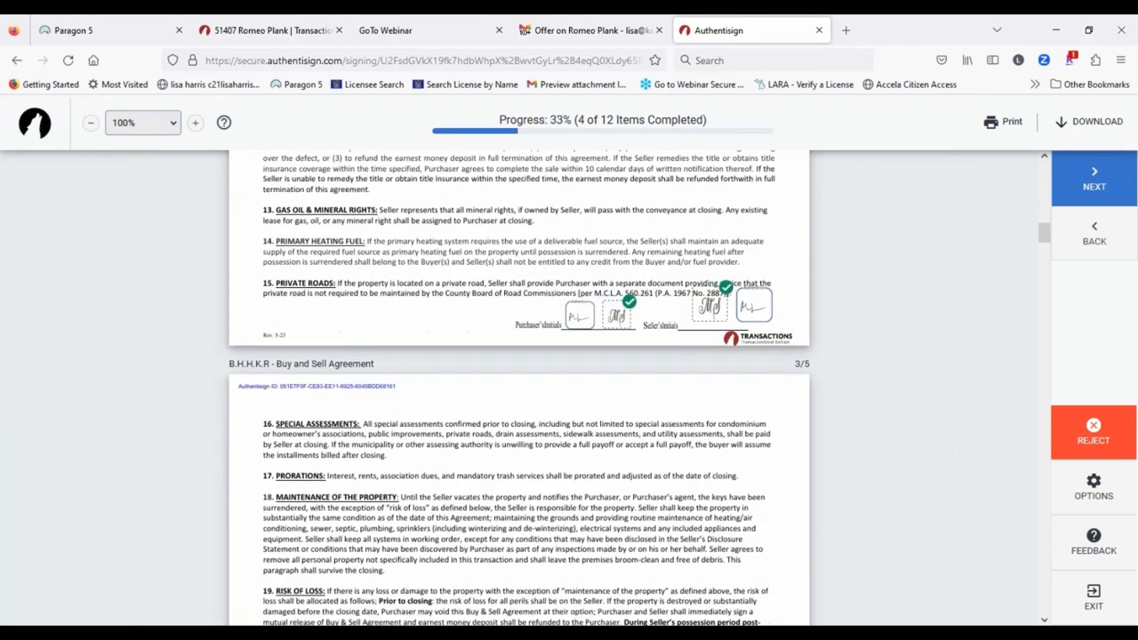
click(716, 353)
click(620, 351)
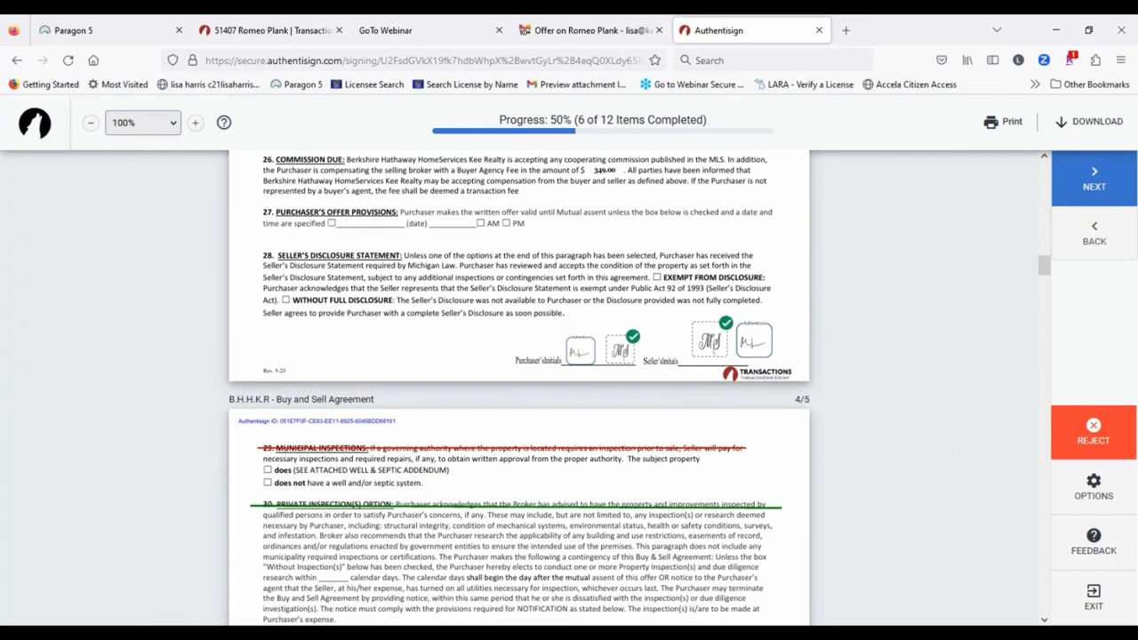
click(711, 355)
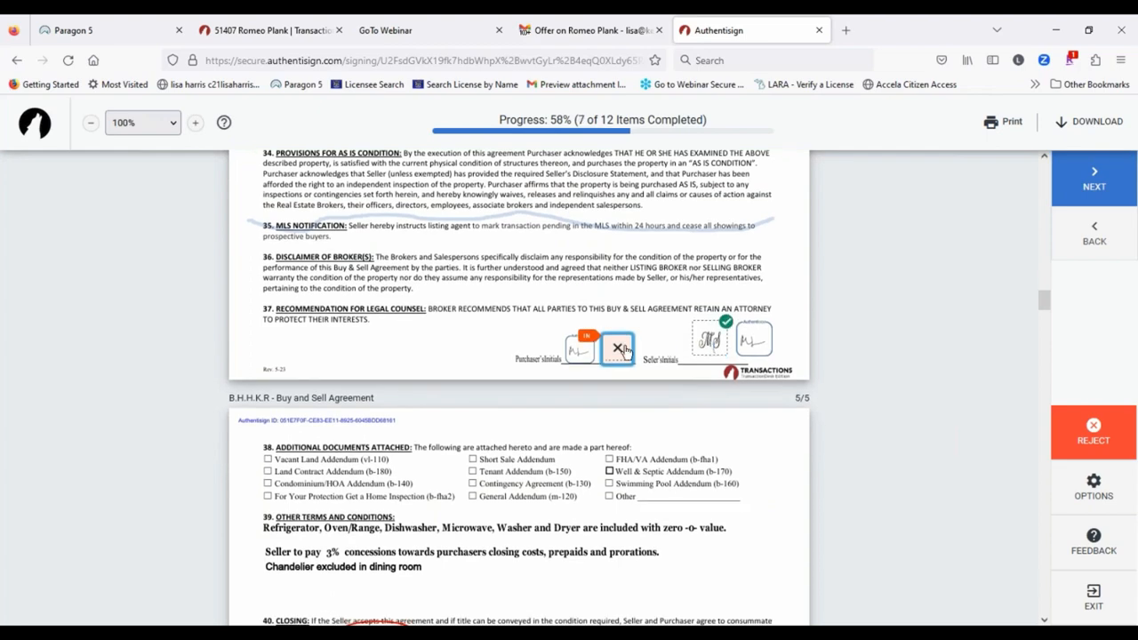
click(622, 351)
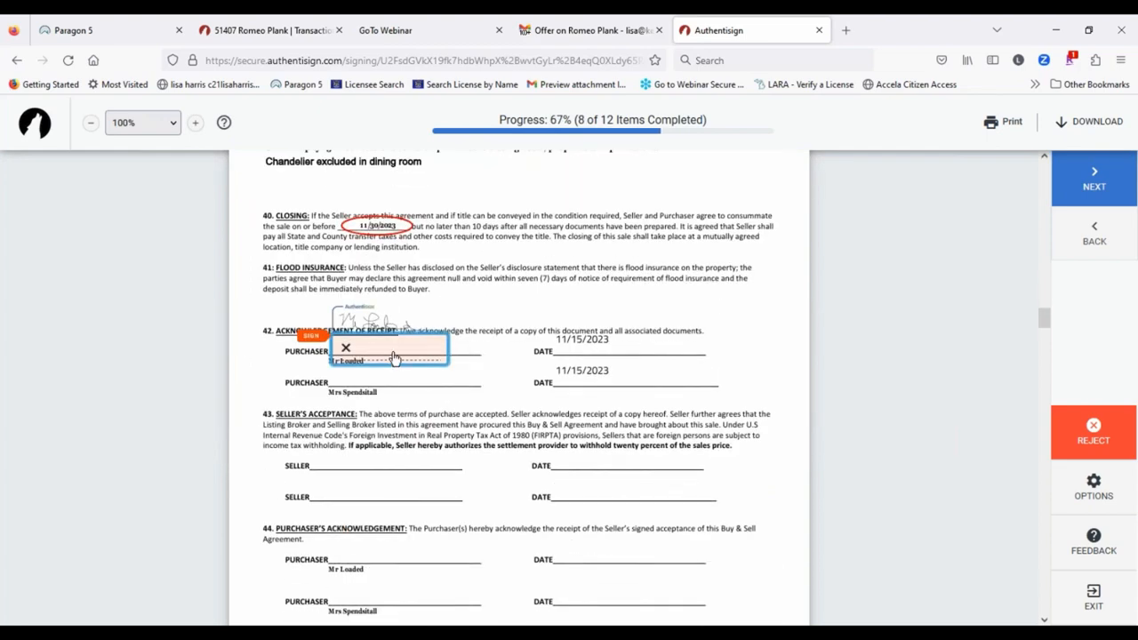
Step: Sign section 42 and the agency disclosure, check Potential Buyer, complete signing, and close the tab
click(394, 358)
click(569, 350)
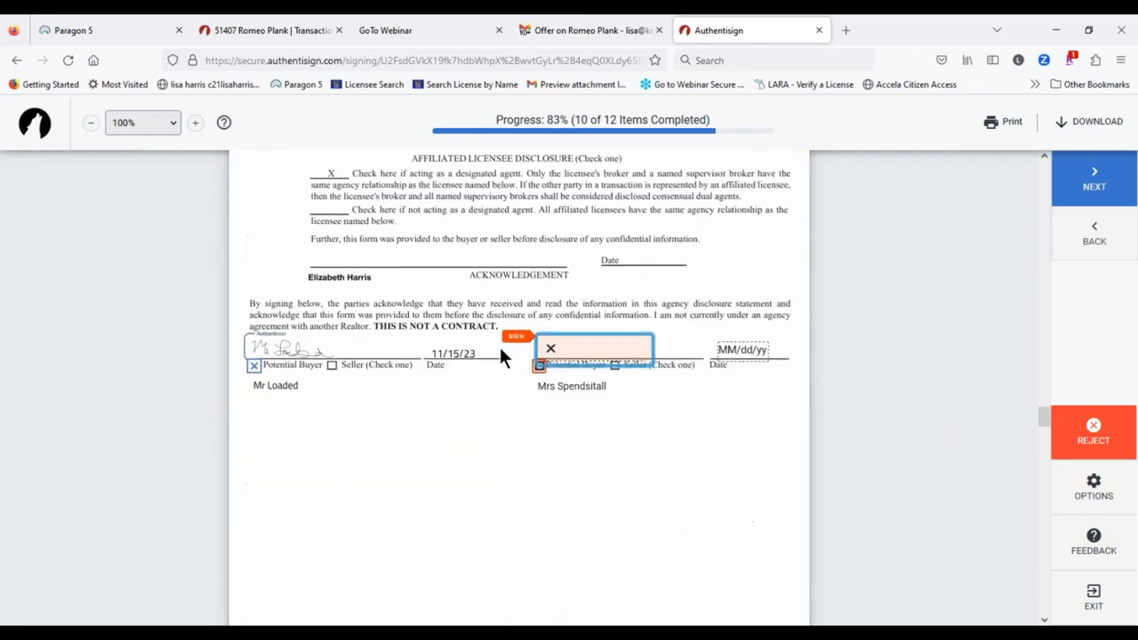
click(560, 348)
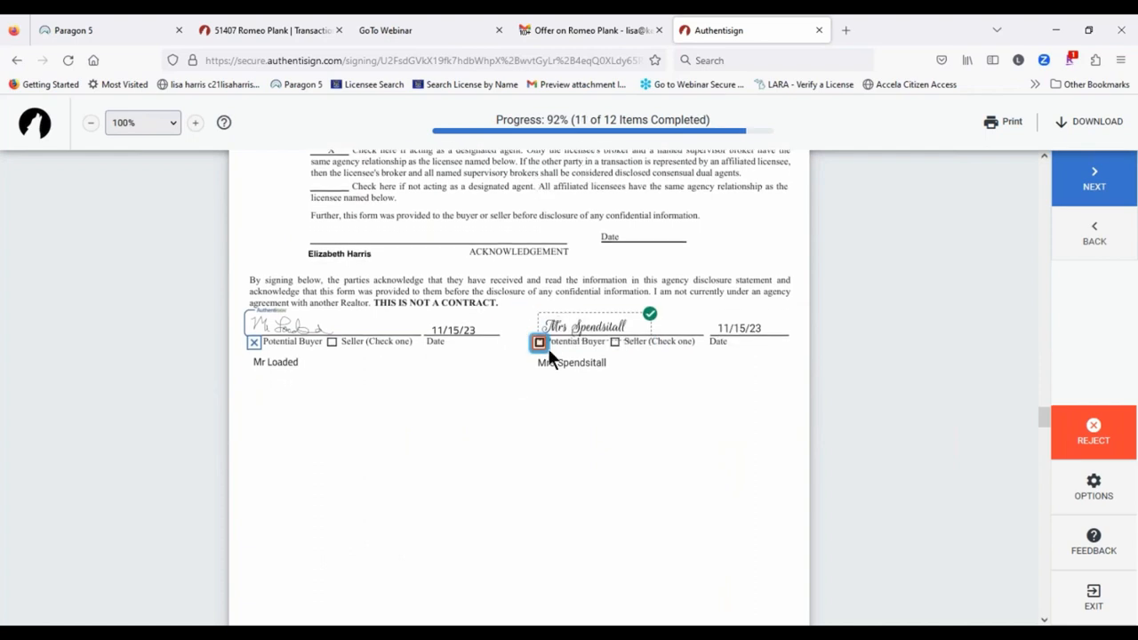
click(540, 343)
click(578, 445)
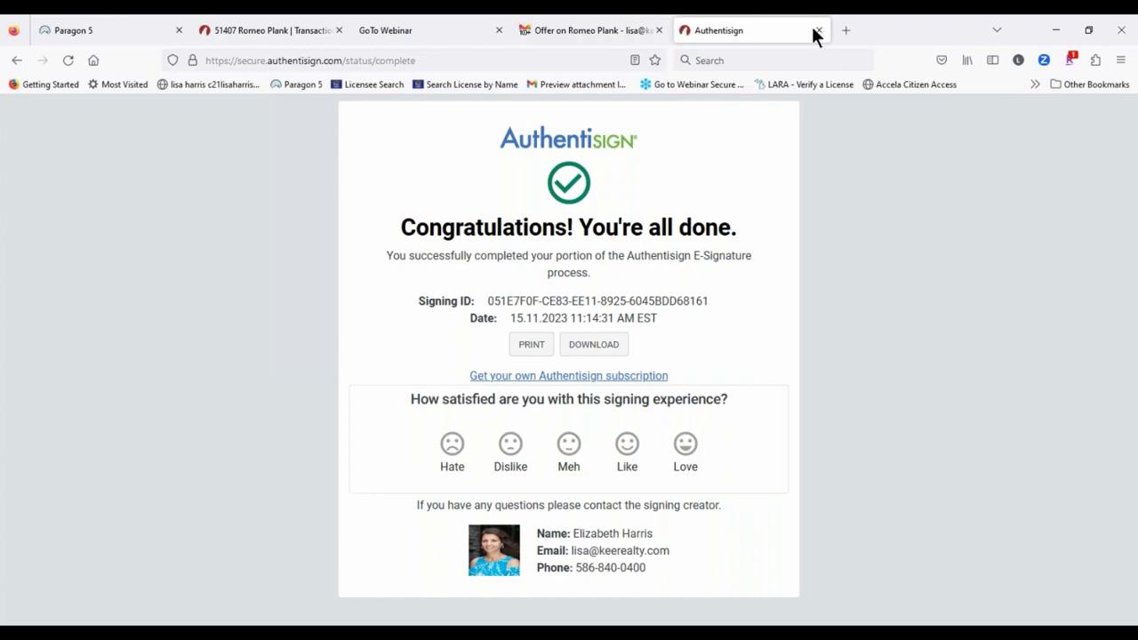
click(819, 32)
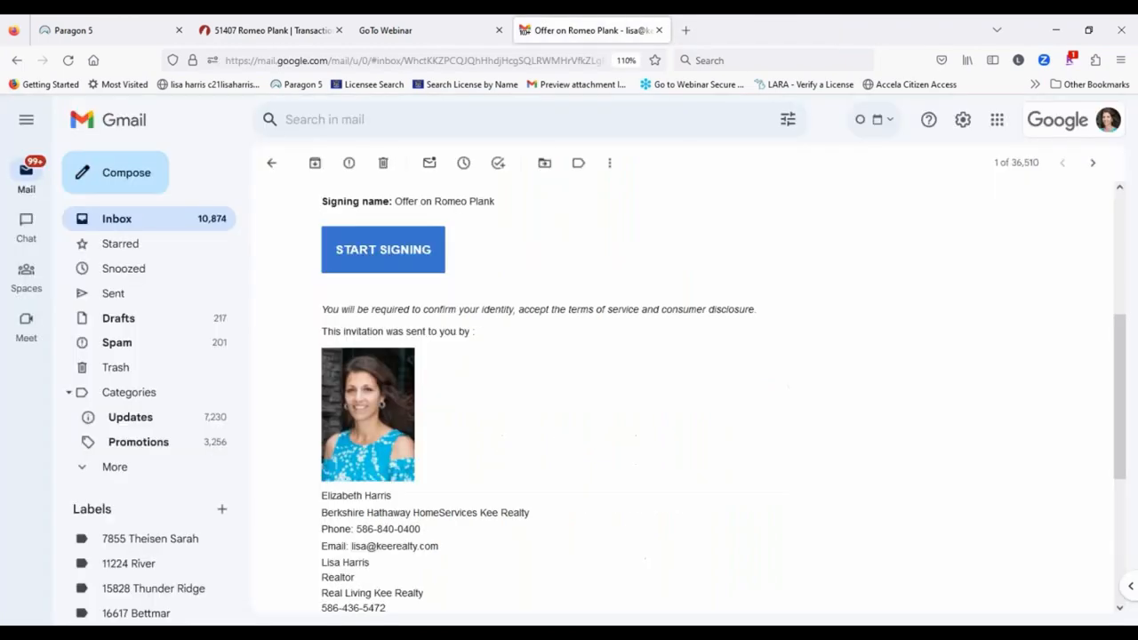
Step: Check the second buyer's signing-updated email, then return to the inbox
click(274, 165)
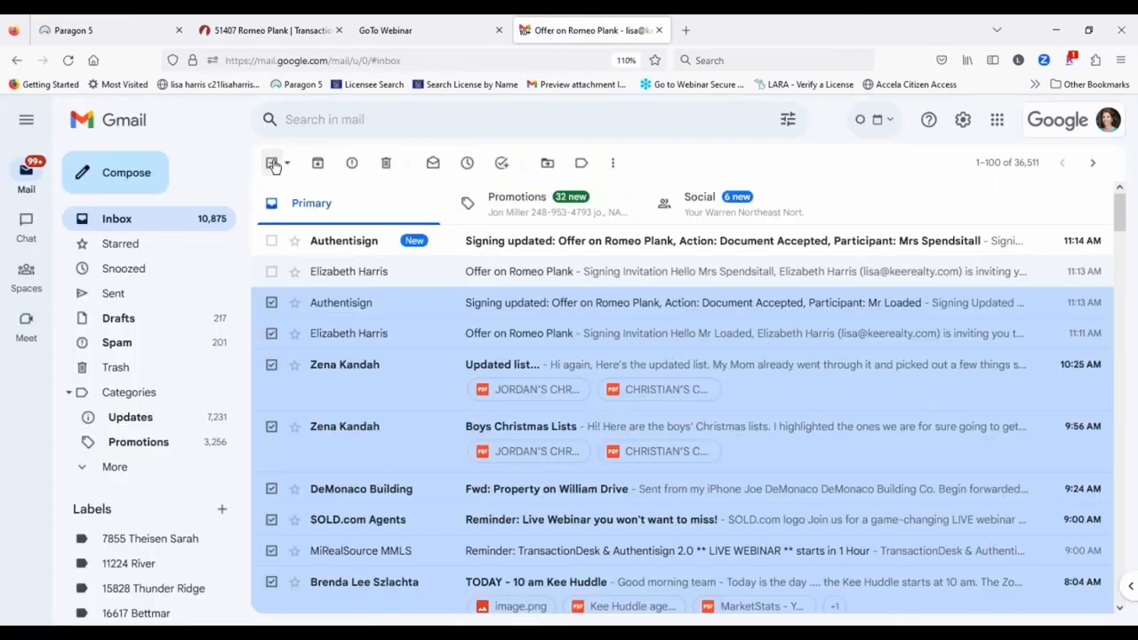
click(751, 240)
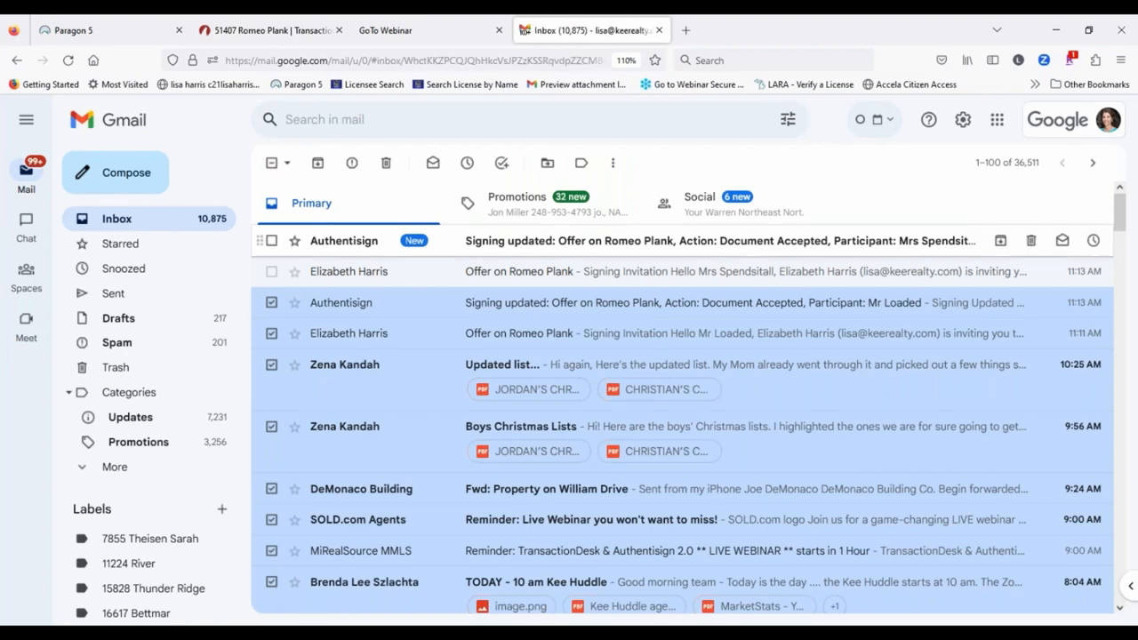
scroll(536, 476, down, 2)
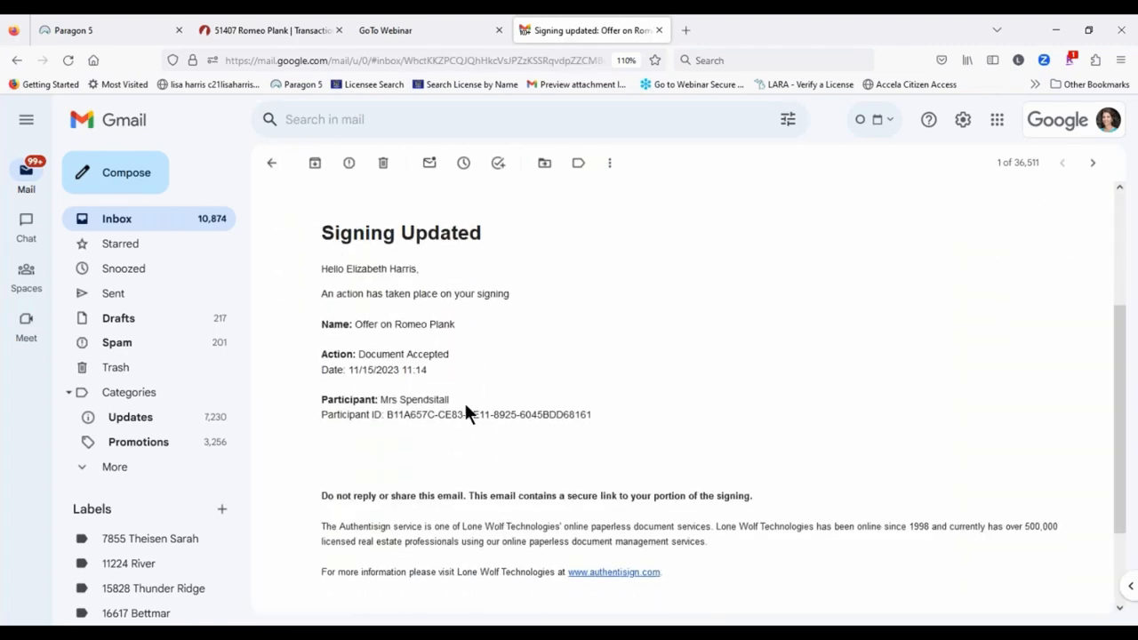
click(274, 167)
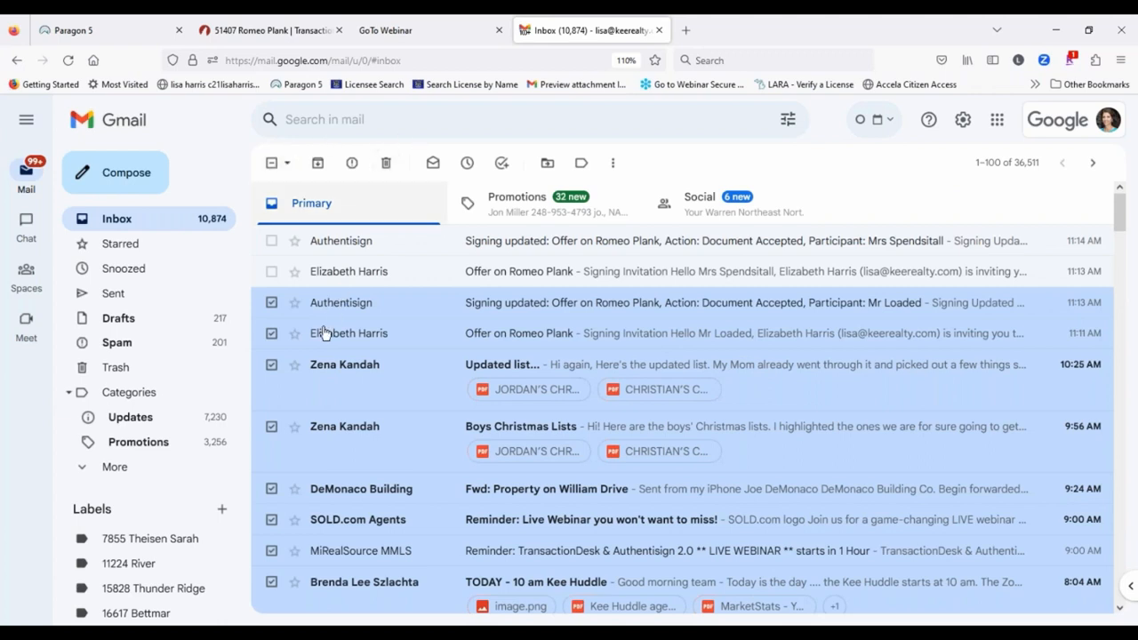
Step: Open the new 'Offer on Romeo Plank' invitation email and start its signing session
click(156, 222)
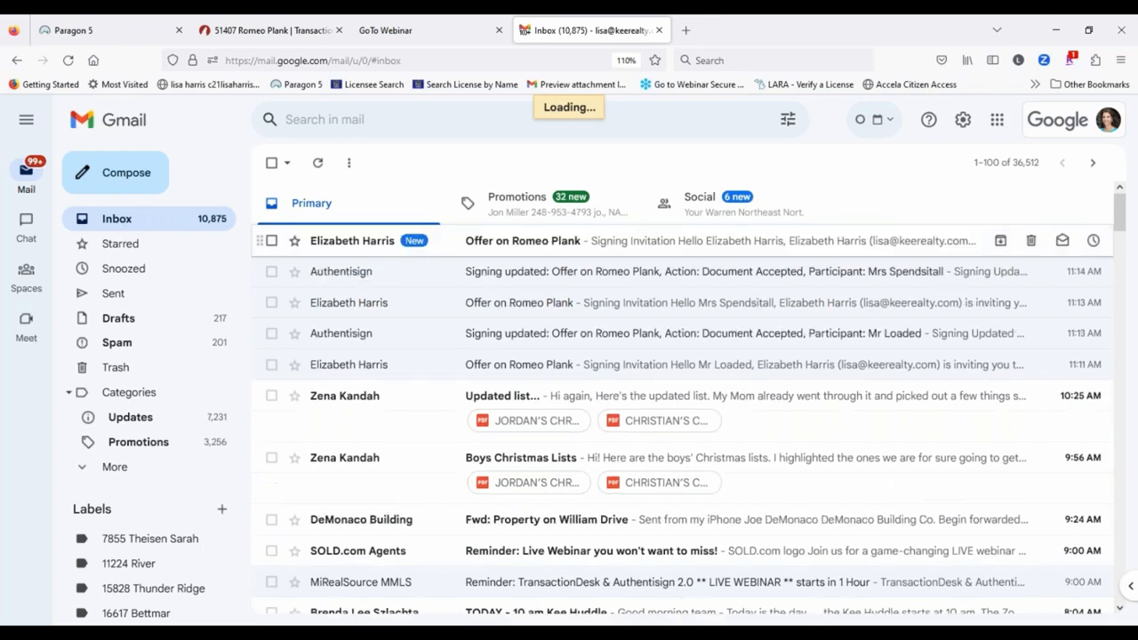
click(613, 248)
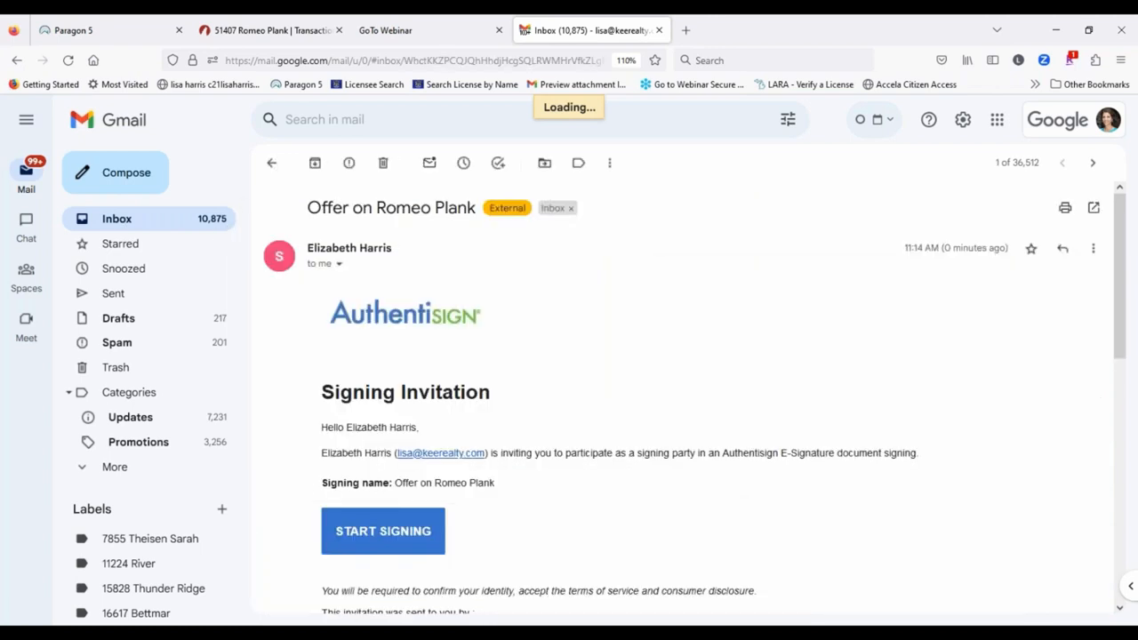
click(383, 530)
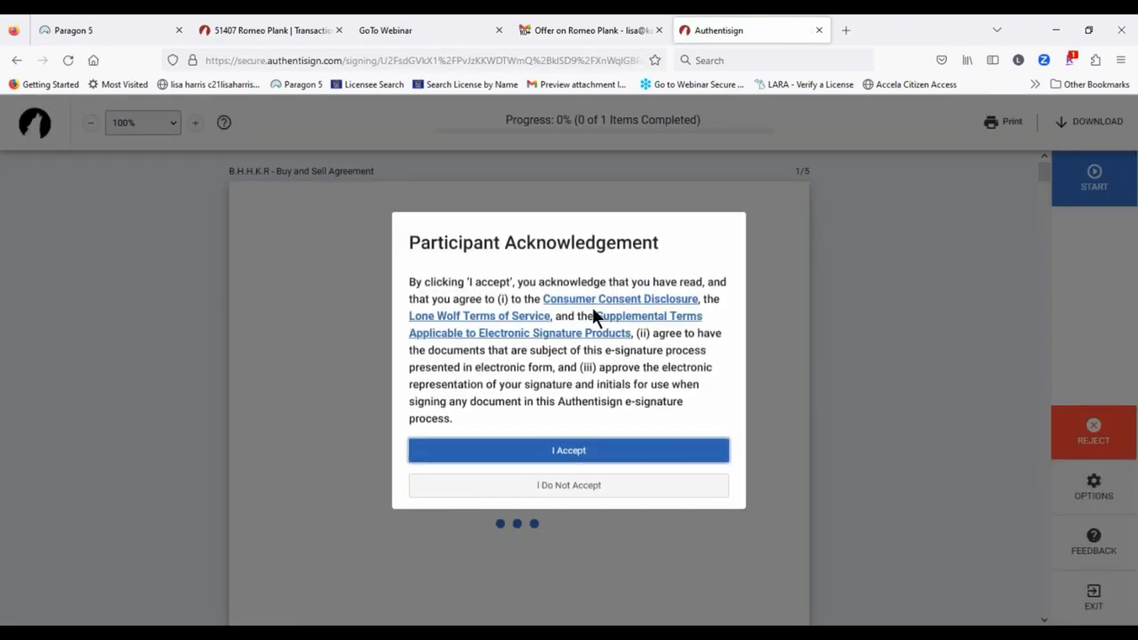
Step: Accept the participant terms, sign the agency disclosure acknowledgement, and complete the agent's signing
click(568, 459)
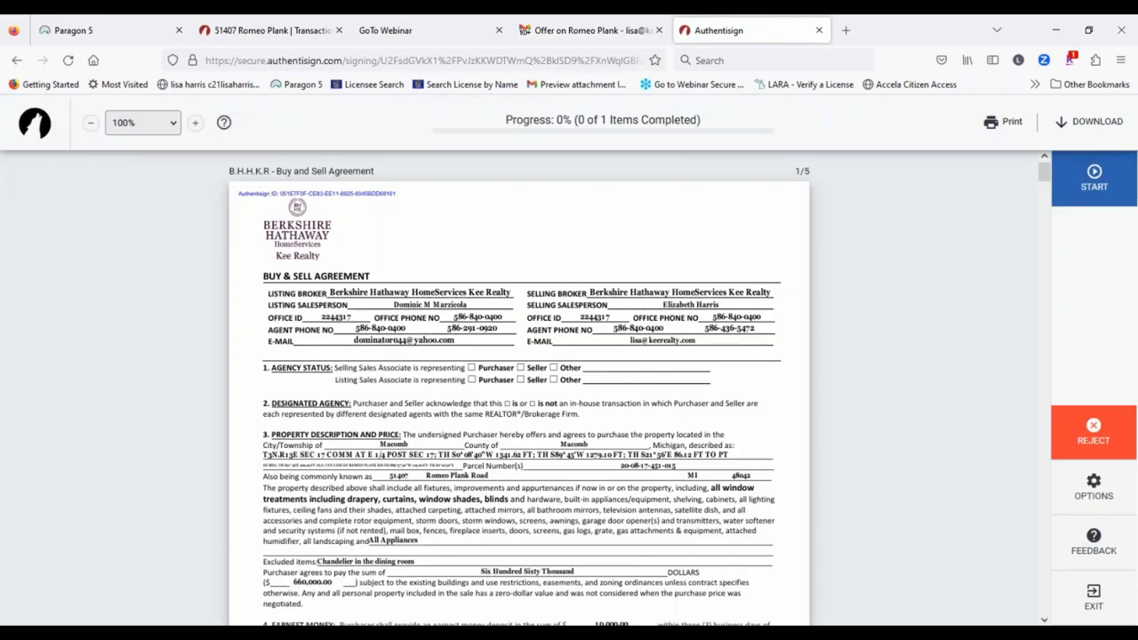
click(1100, 182)
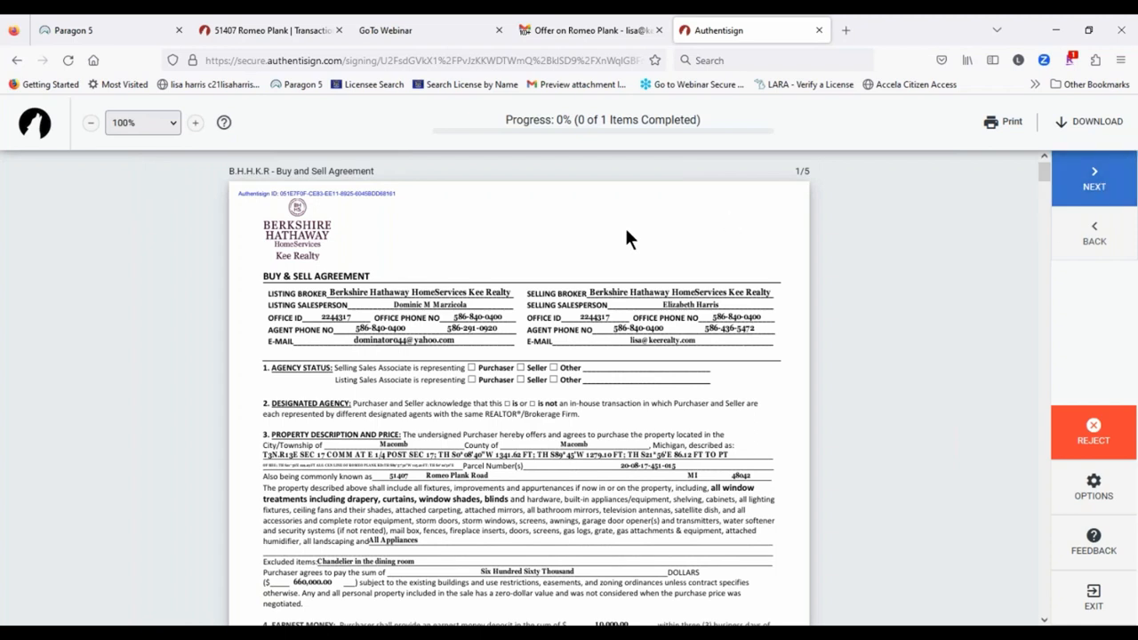
scroll(525, 343, down, 1)
scroll(525, 342, down, 5)
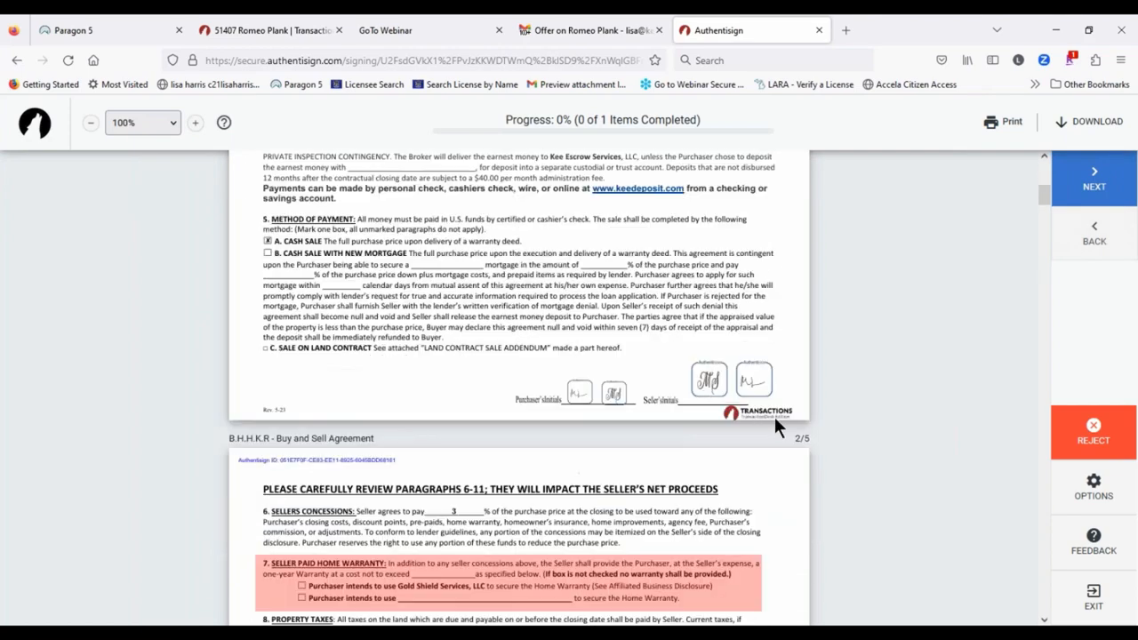
click(1093, 177)
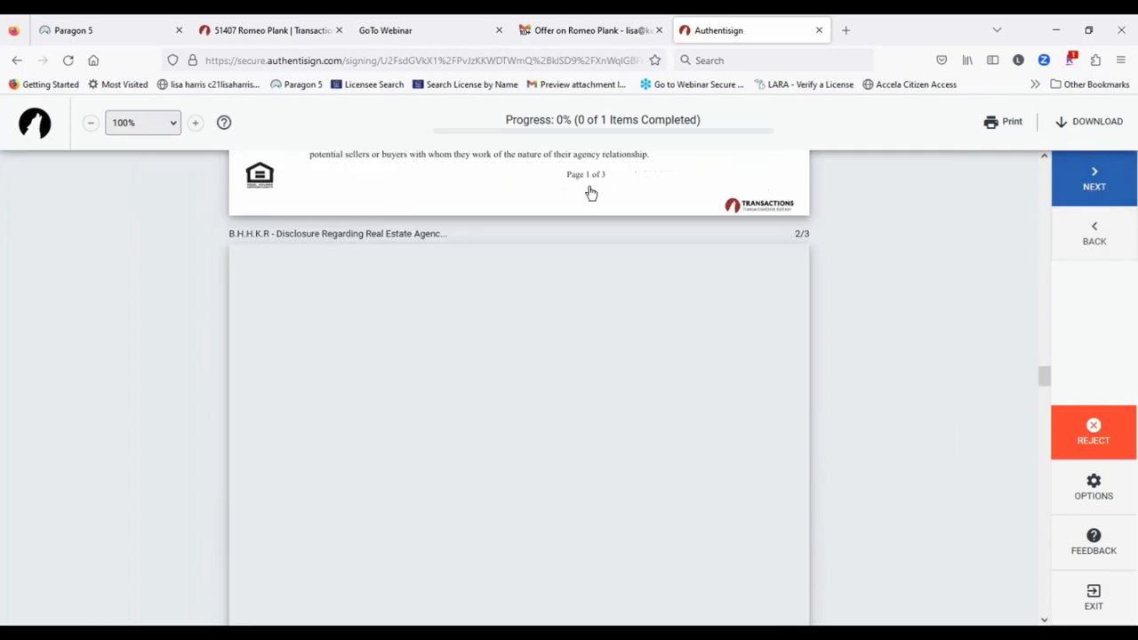
click(343, 279)
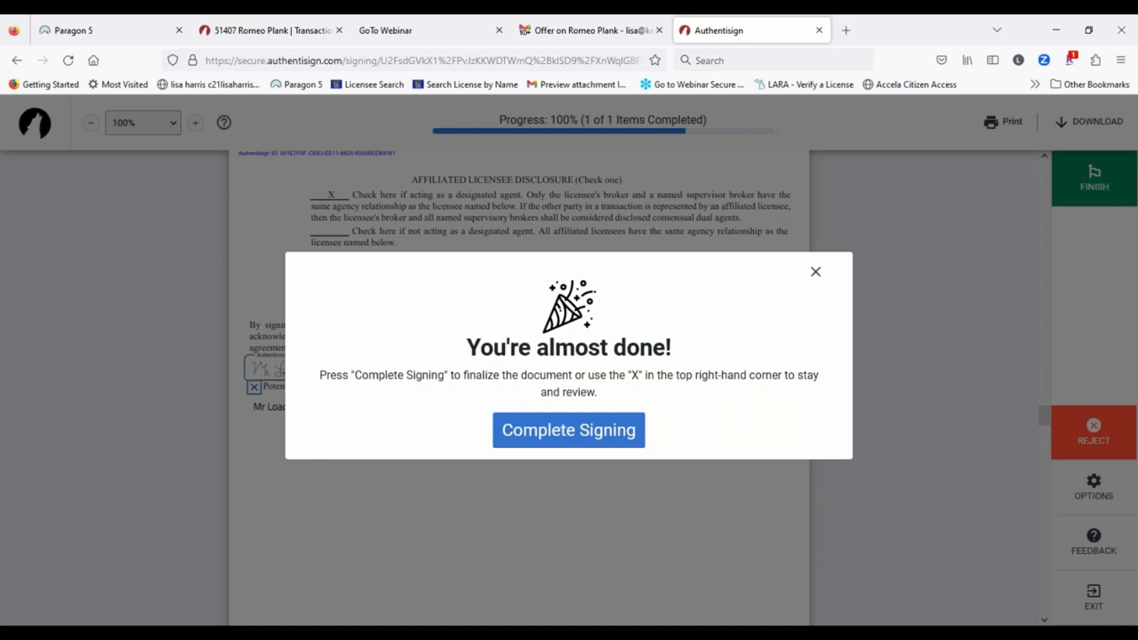
click(569, 435)
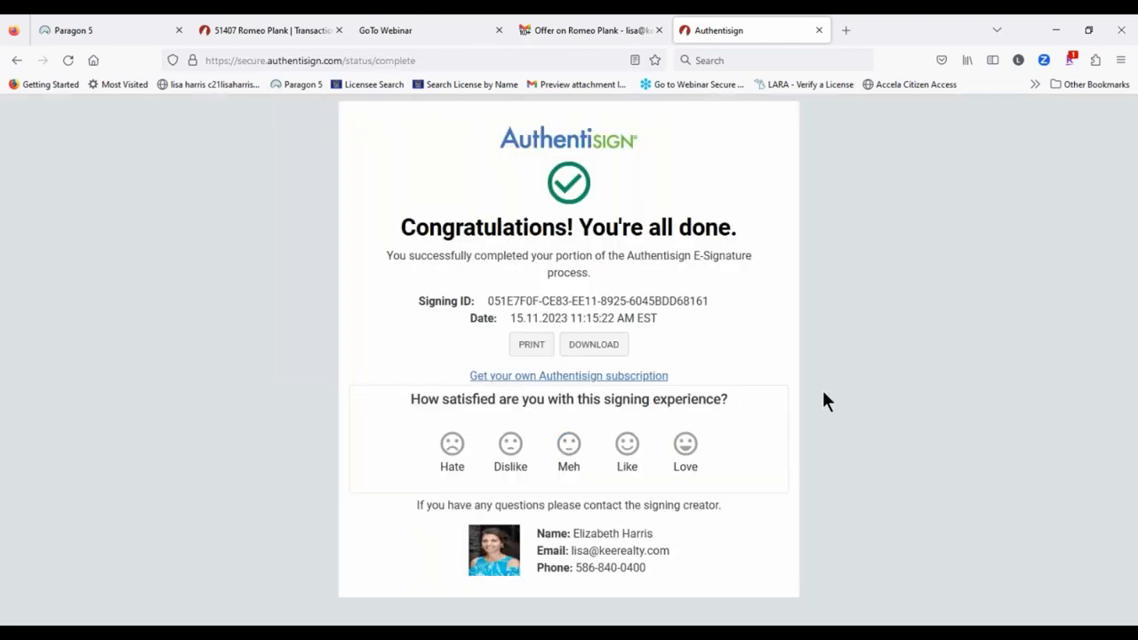
Step: Close the Authentisign page, refresh the inbox, and check the newest Signing updated email
click(819, 30)
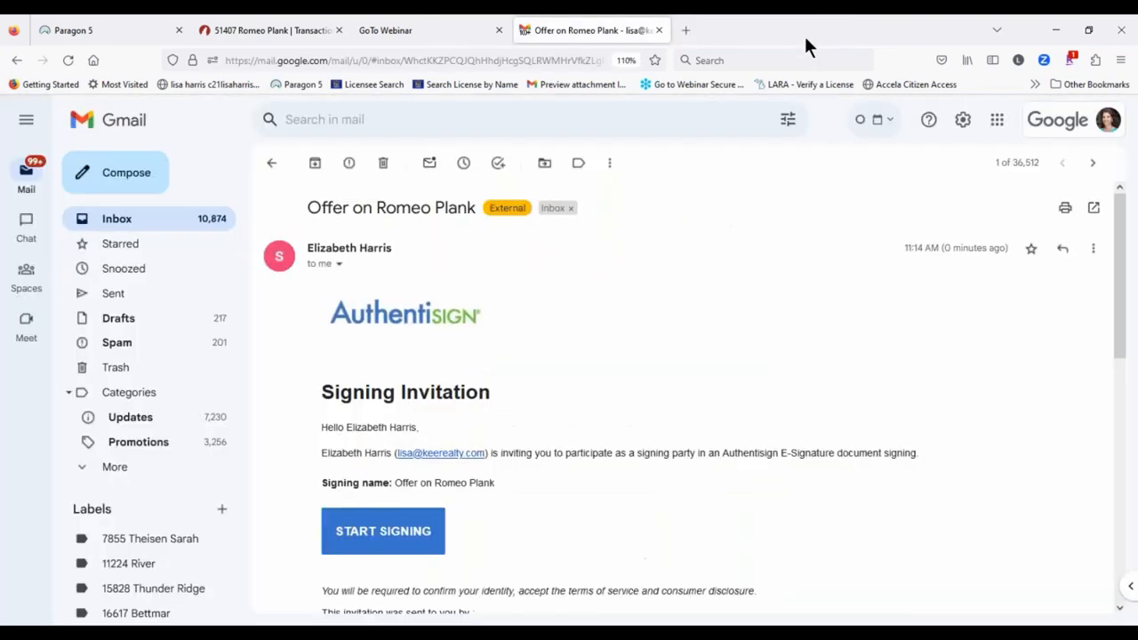
click(271, 163)
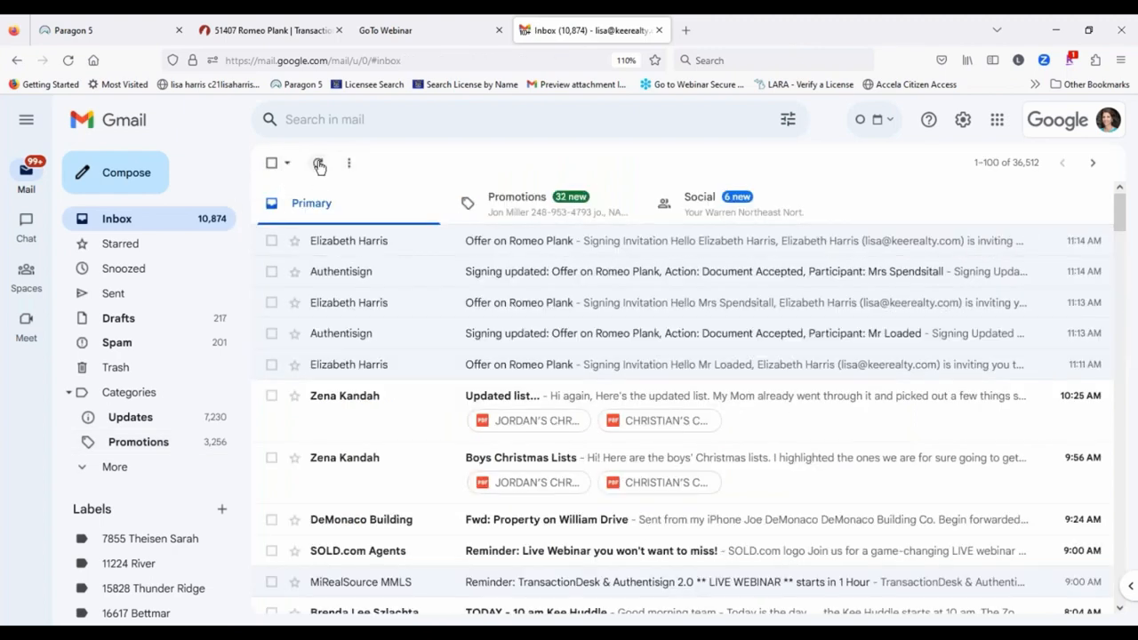
click(318, 165)
click(612, 241)
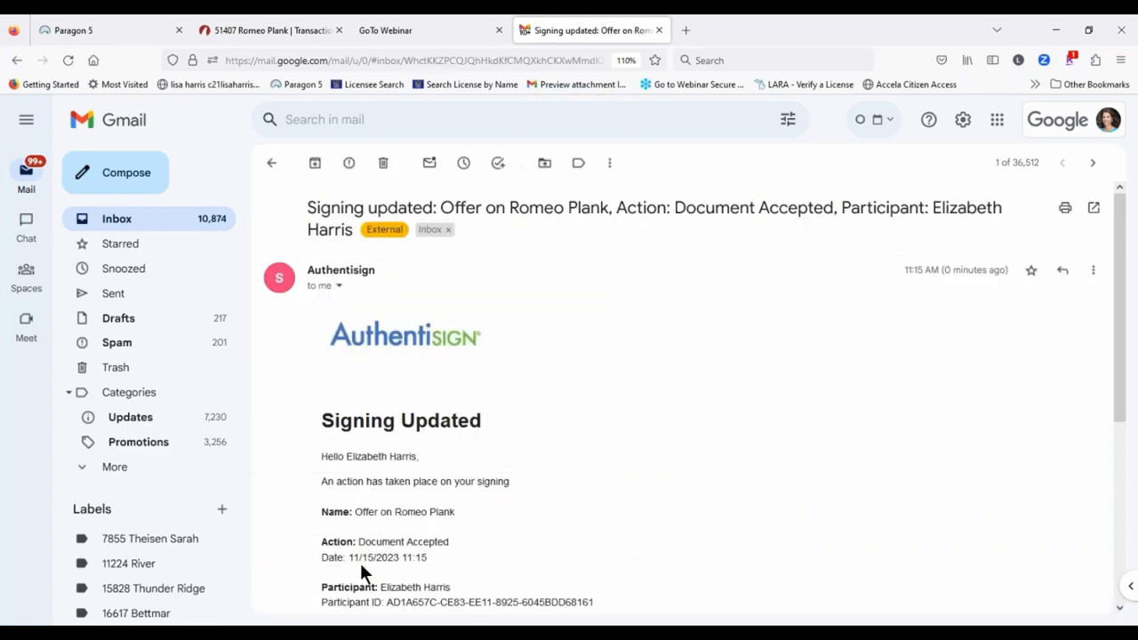
click(271, 163)
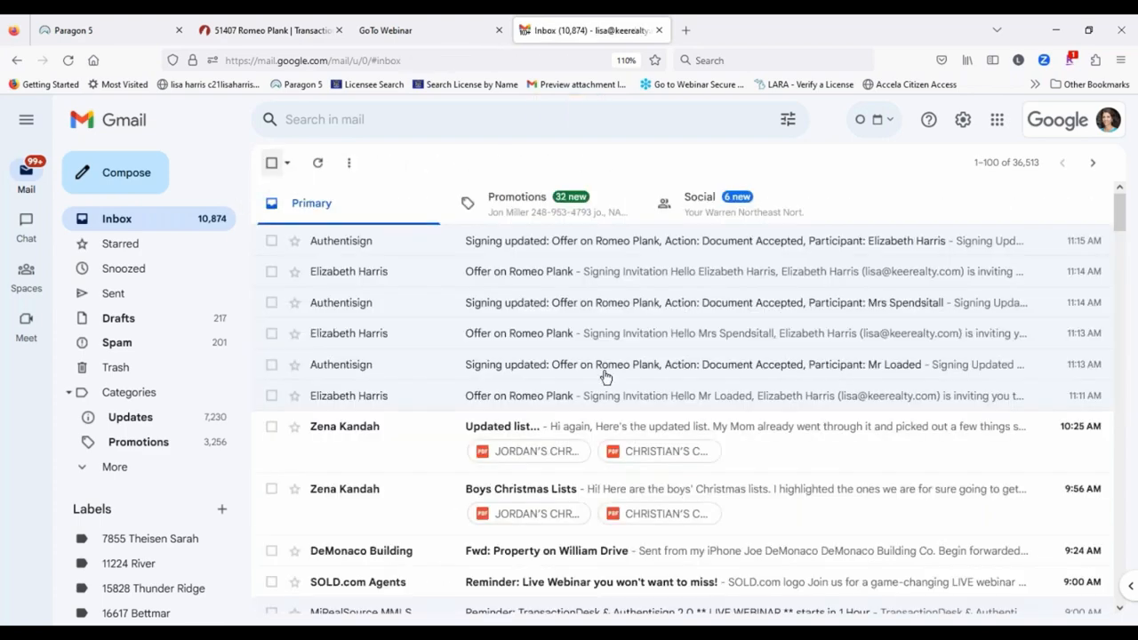
Step: Refresh the inbox again and read the 'Signing complete: Offer on Romeo Plank' email
click(319, 165)
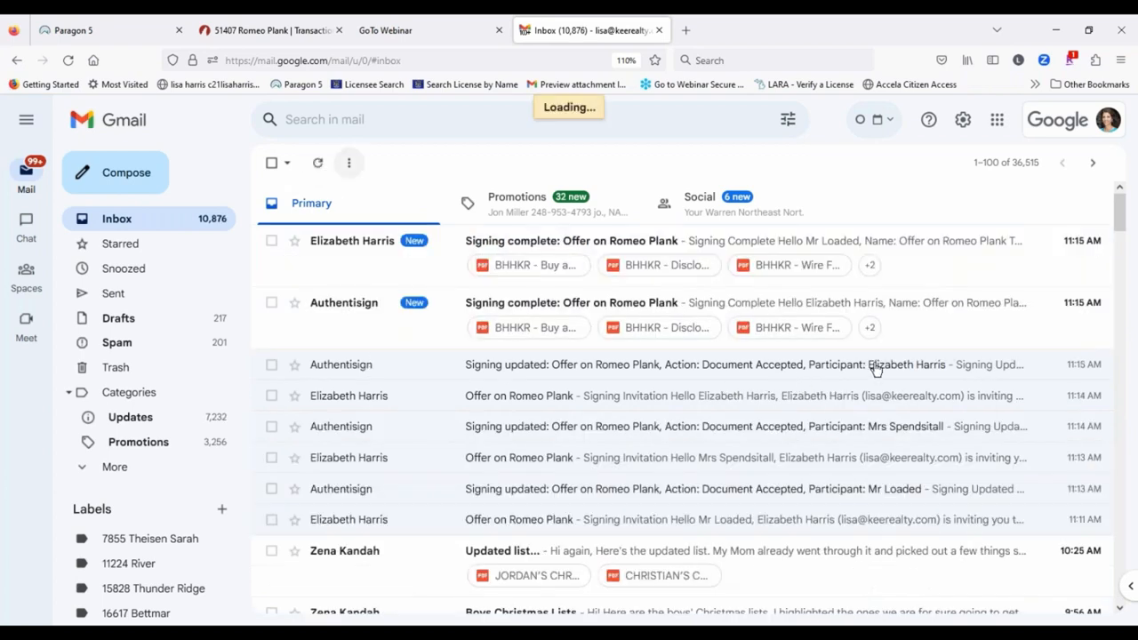
click(751, 251)
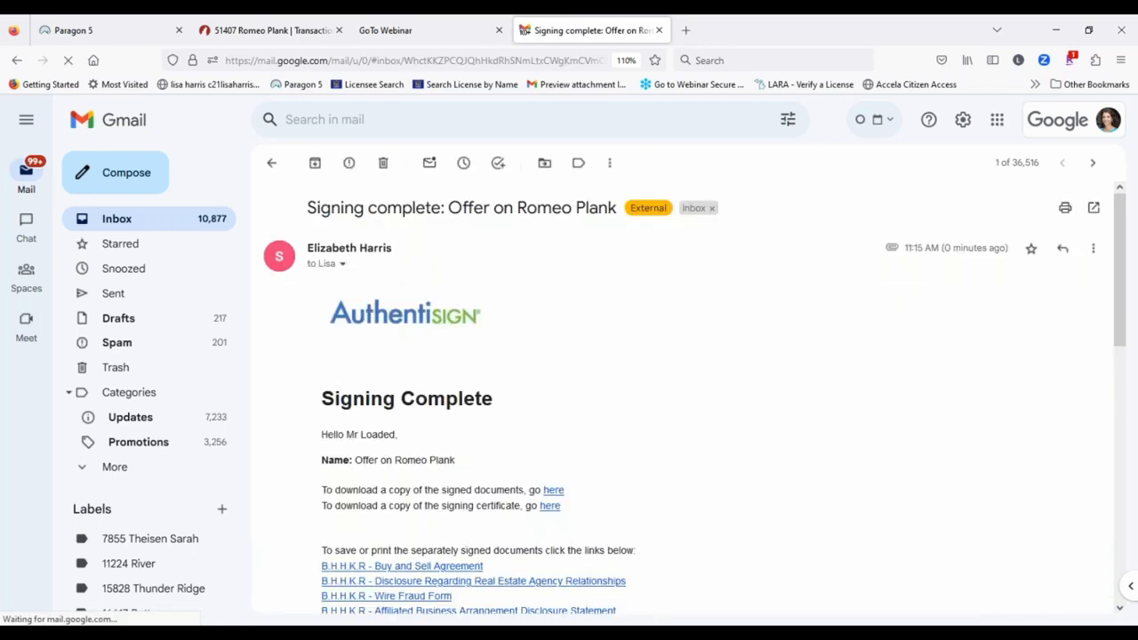
scroll(593, 340, down, 5)
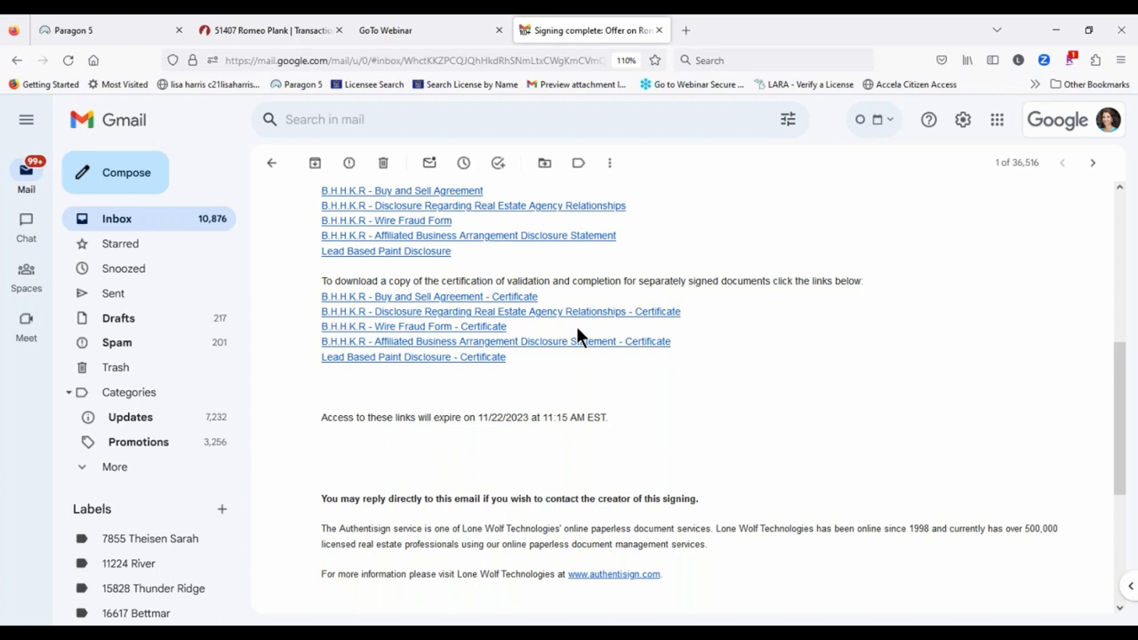
scroll(658, 264, up, 3)
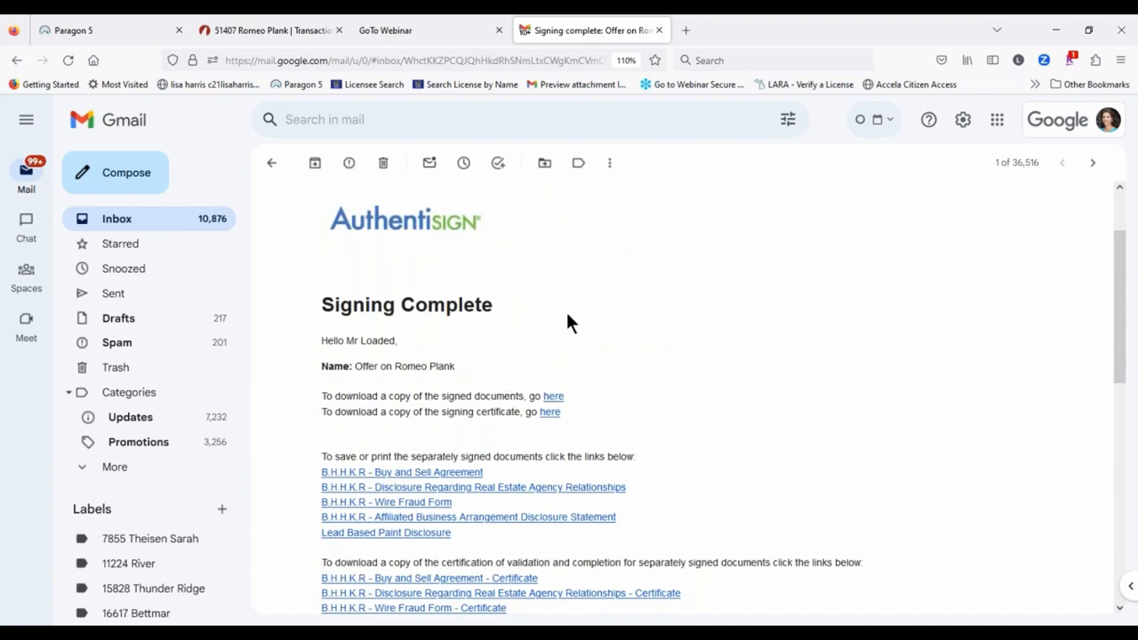
scroll(569, 325, down, 1)
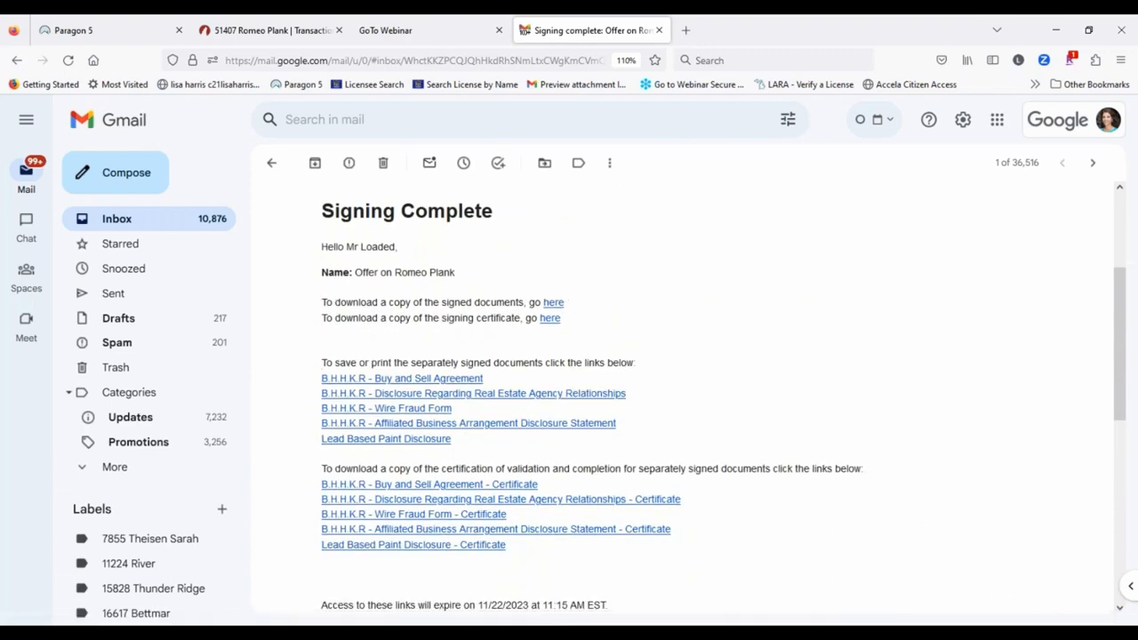
Step: Open the signed Offer on Romeo Plank.pdf from the email link and review all 13 pages
click(550, 317)
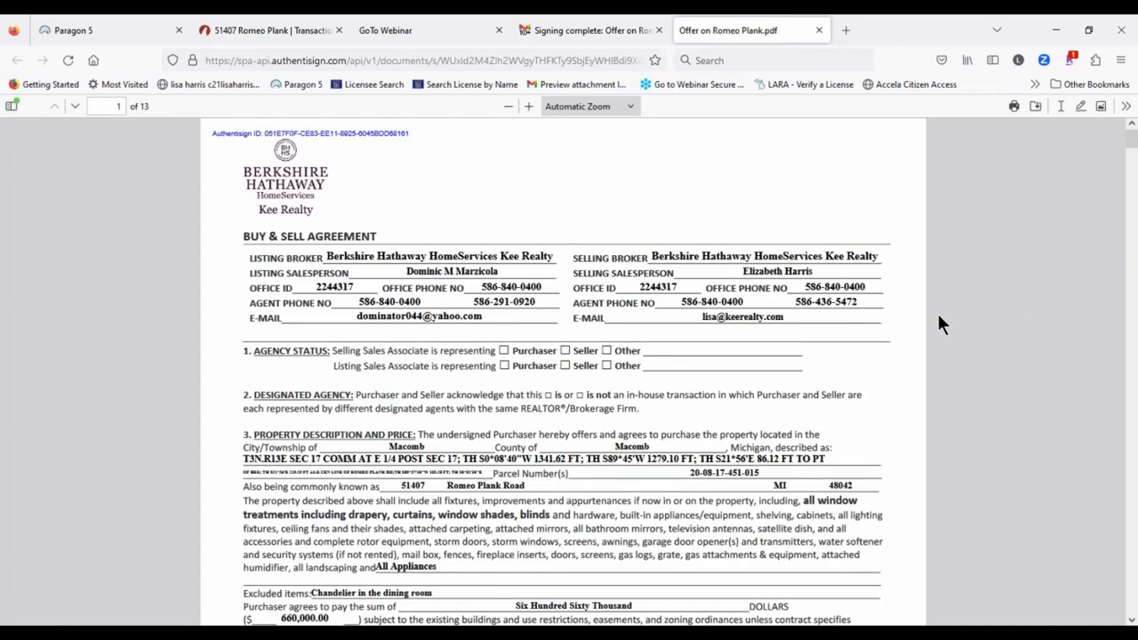
scroll(595, 293, down, 4)
scroll(596, 294, down, 10)
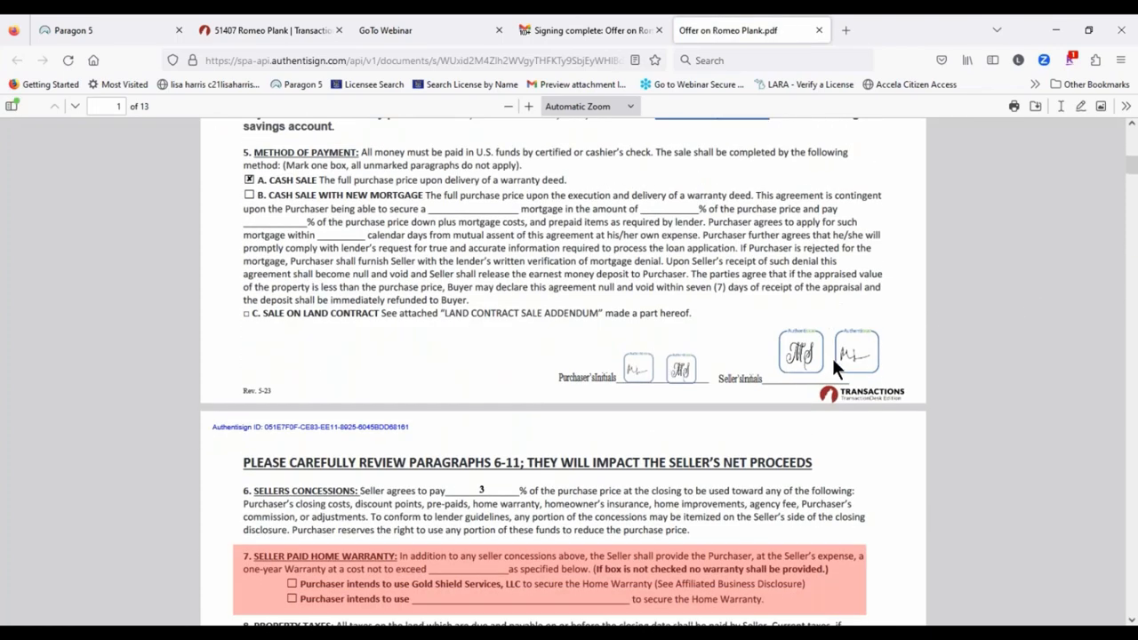
scroll(516, 353, down, 8)
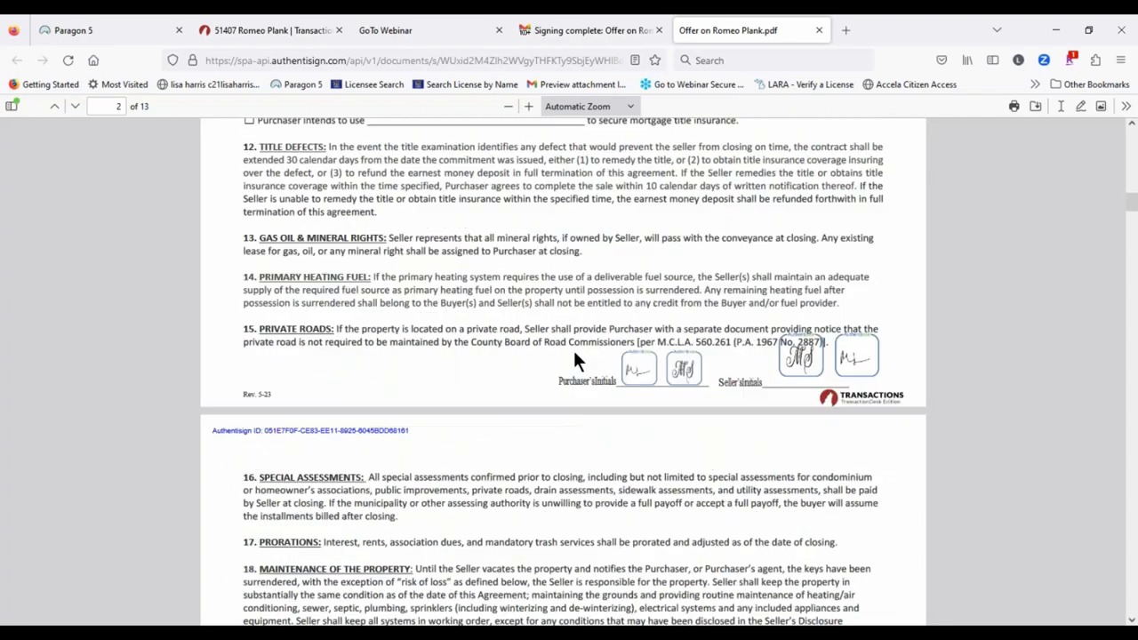
scroll(648, 234, up, 4)
scroll(701, 256, up, 8)
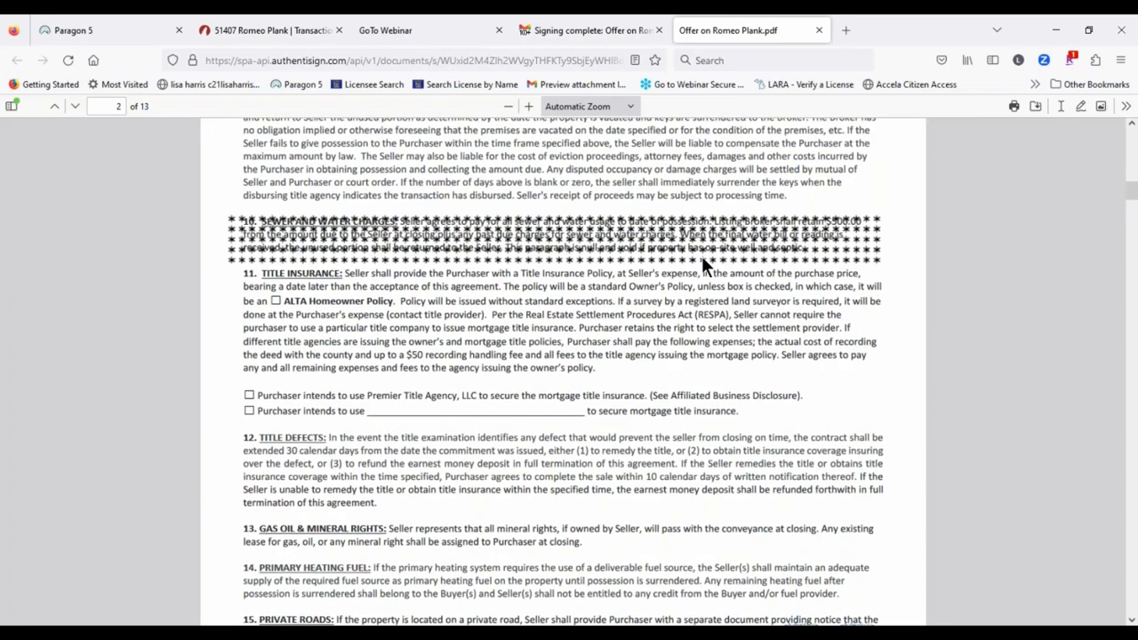
scroll(515, 300, down, 3)
scroll(515, 300, down, 7)
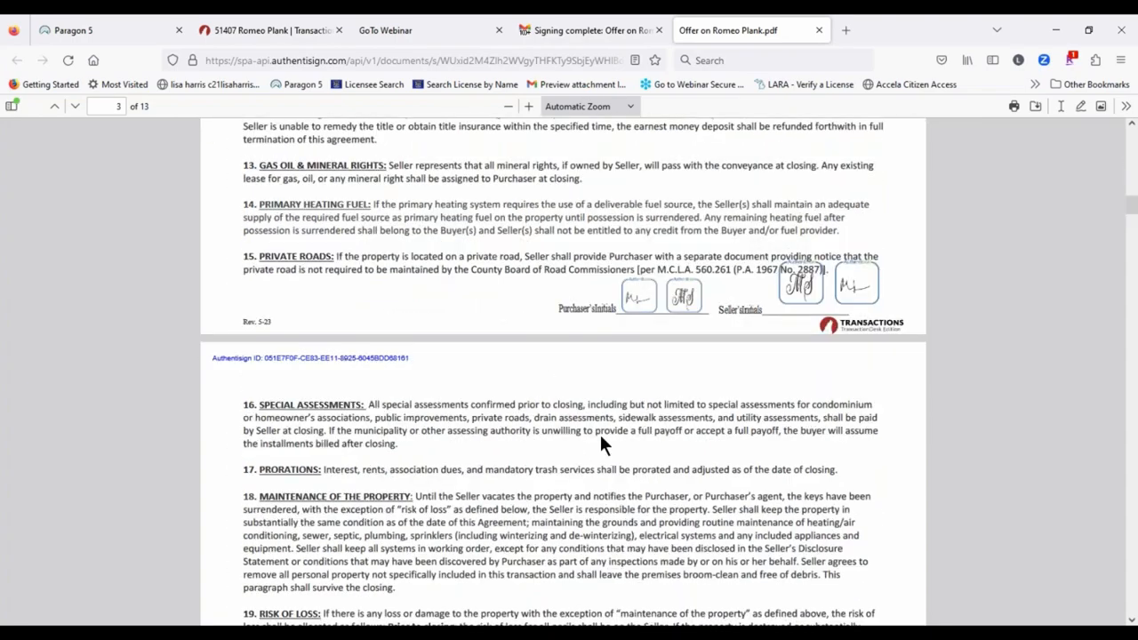
scroll(776, 366, down, 15)
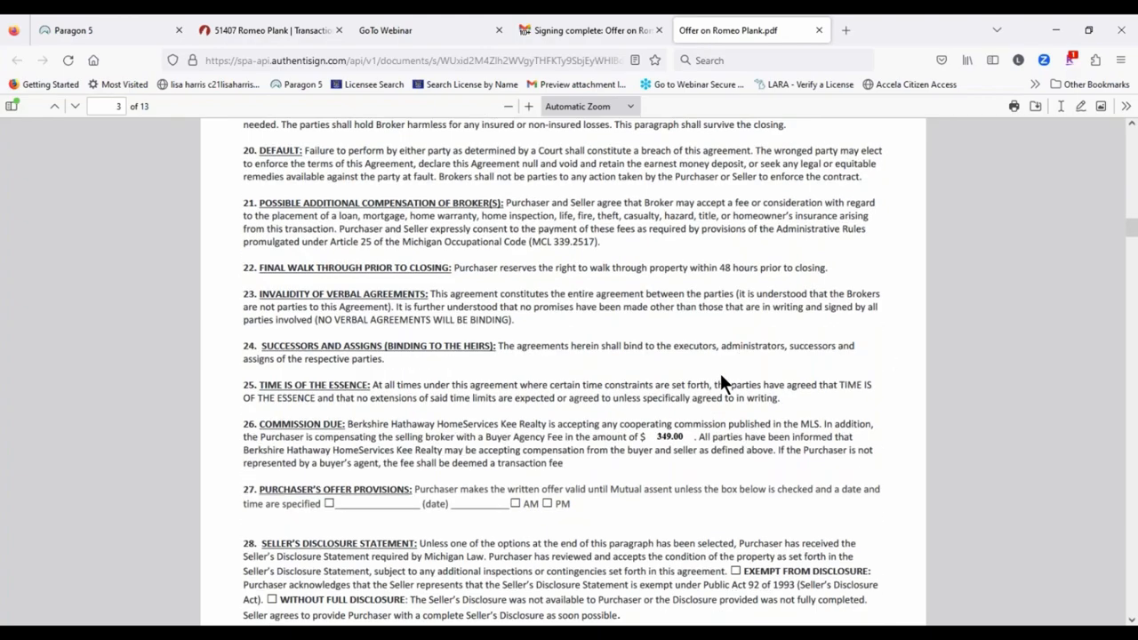
scroll(626, 340, down, 12)
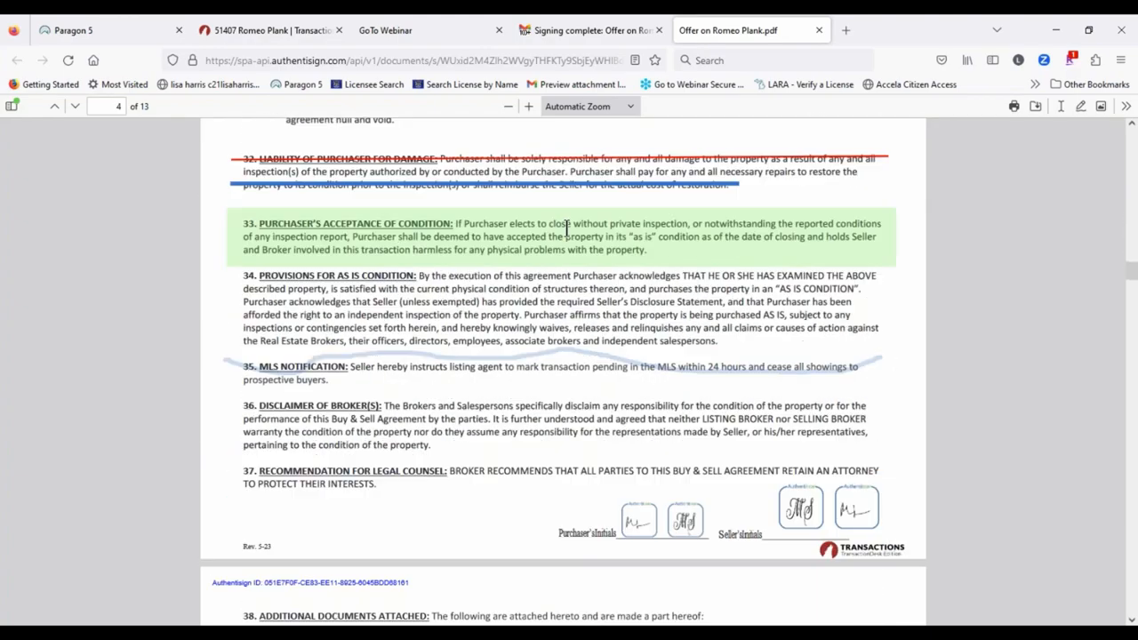
scroll(465, 315, down, 3)
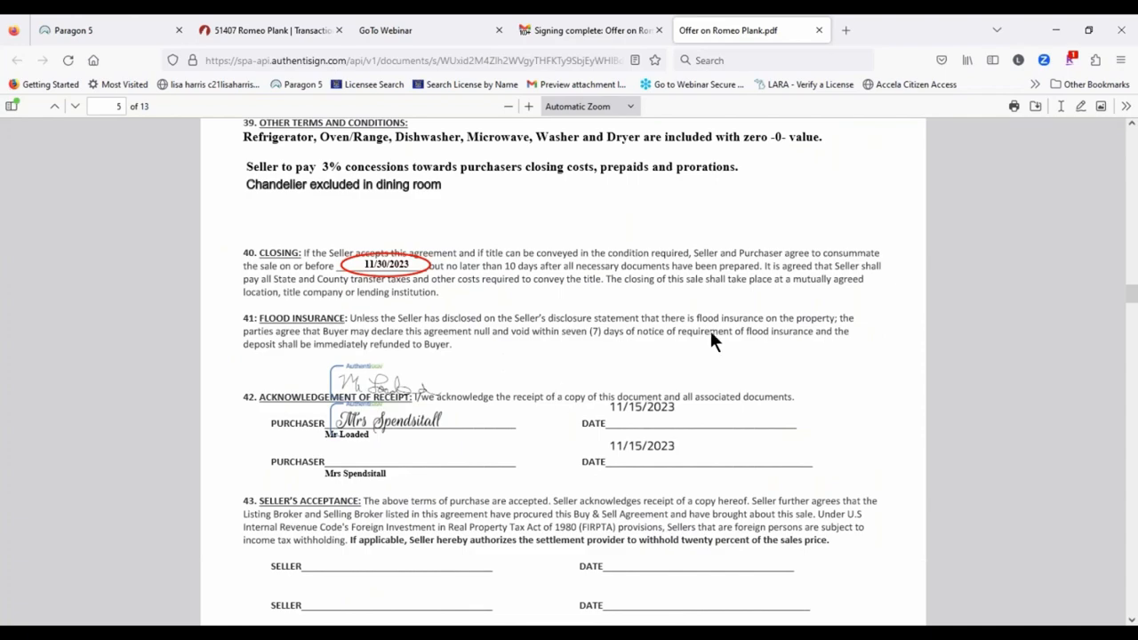
scroll(658, 387, down, 5)
scroll(477, 391, down, 20)
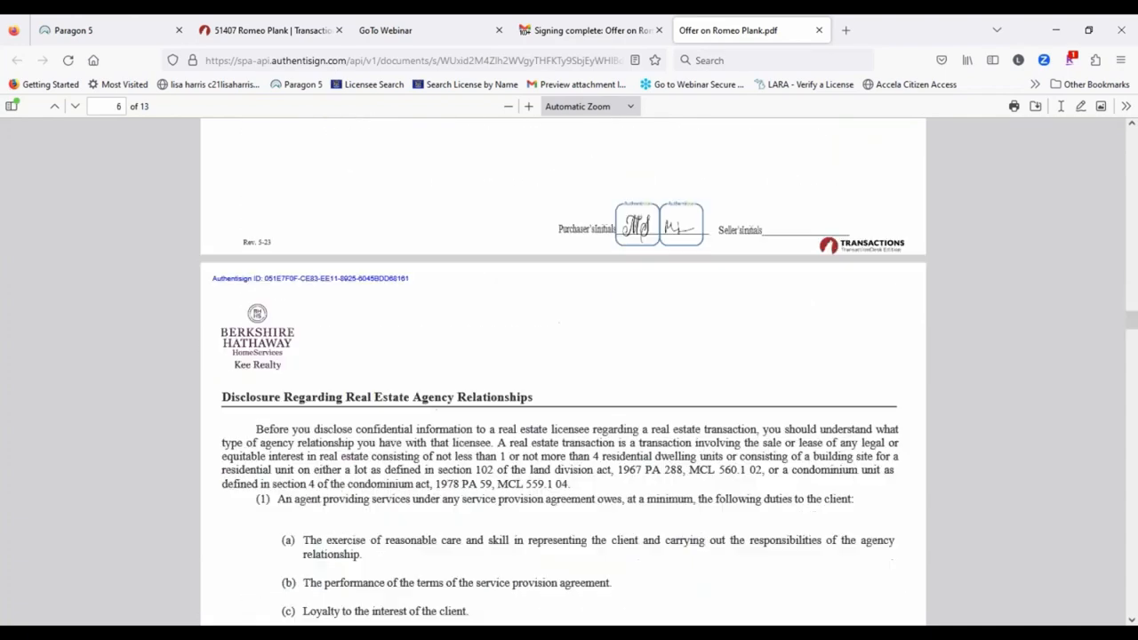
scroll(644, 382, down, 20)
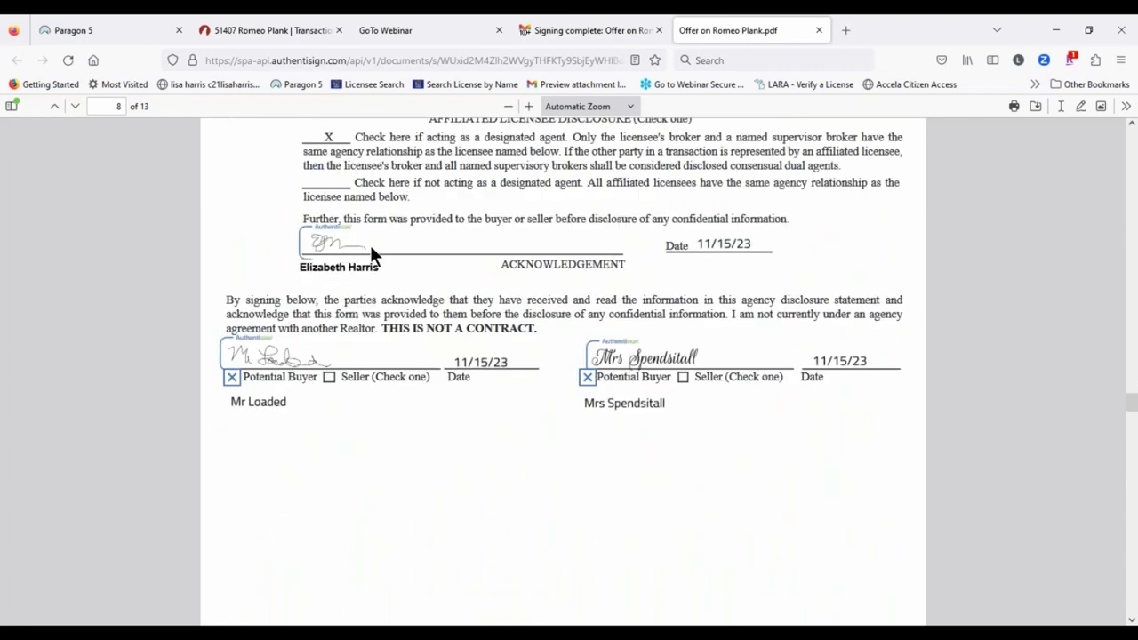
scroll(635, 261, down, 20)
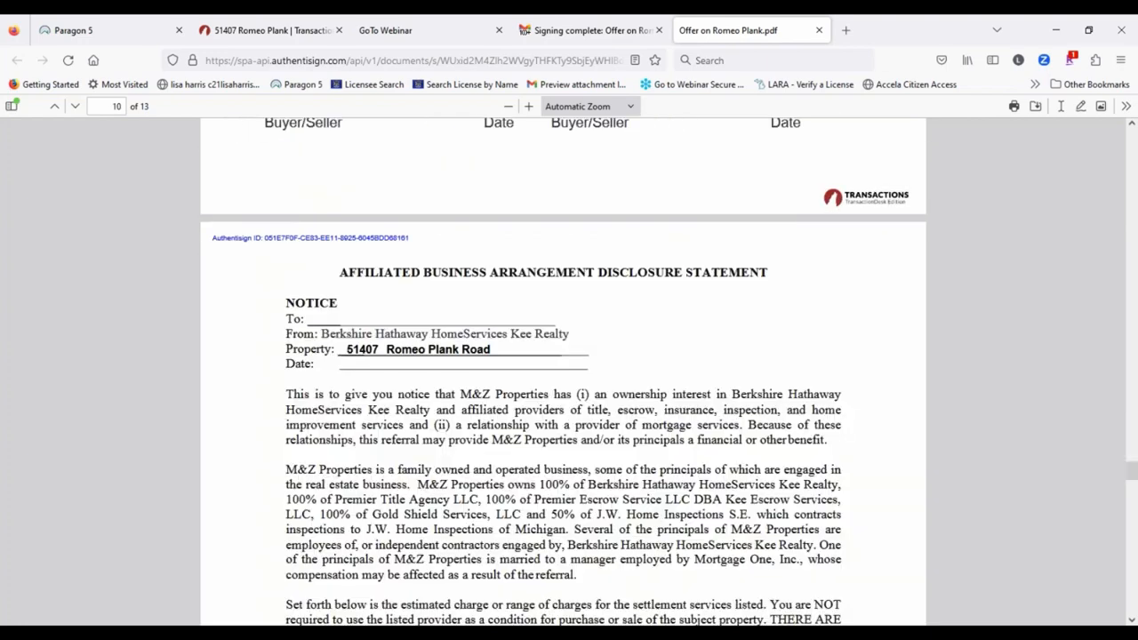
scroll(819, 298, down, 20)
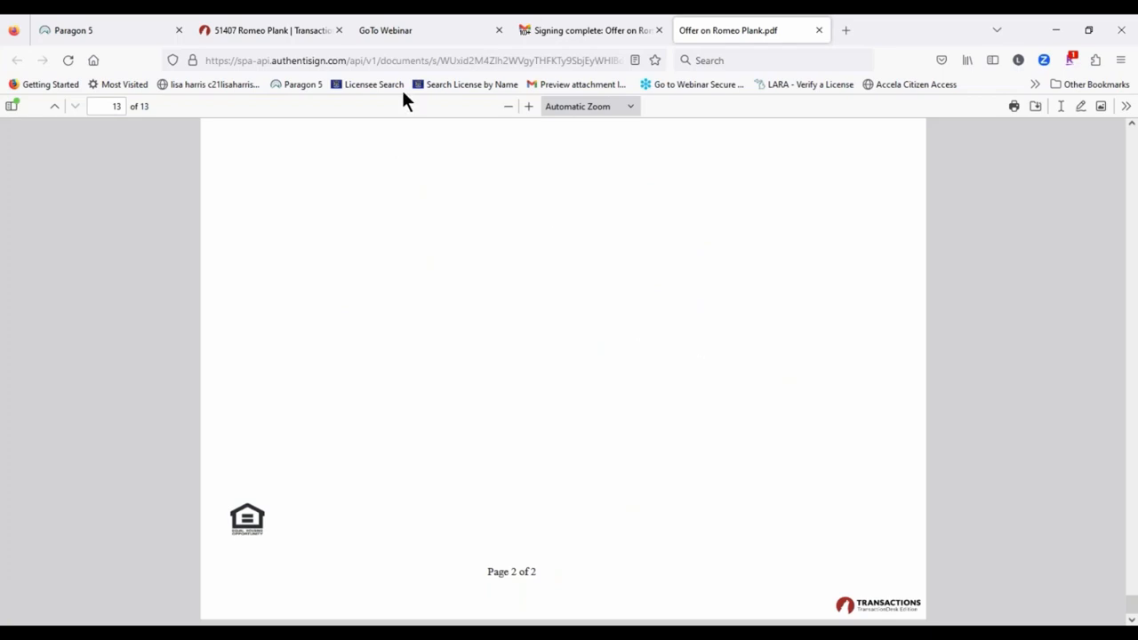
Step: In the Romeo Plank transaction's documents, open the Offer on Romeo Plank signed folder
click(249, 29)
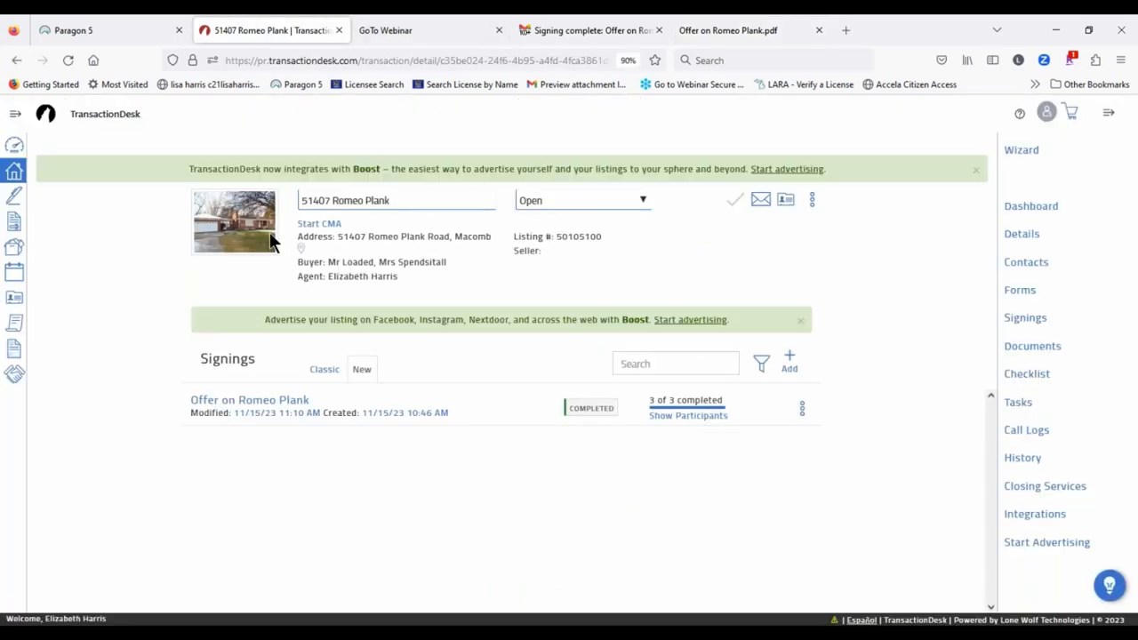
click(1036, 347)
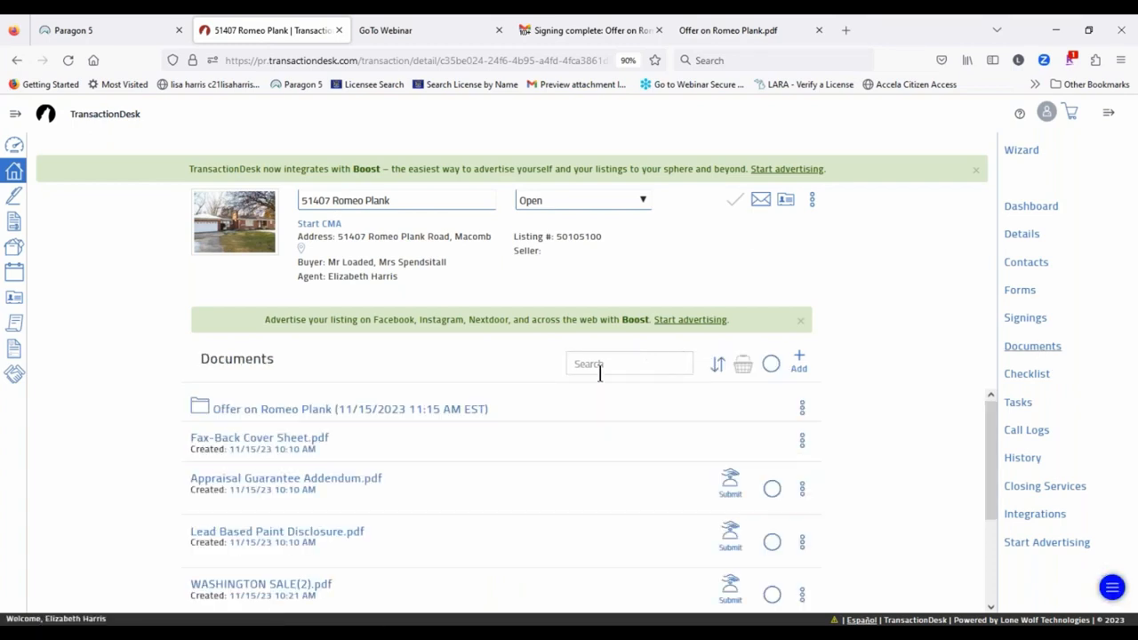
scroll(552, 425, down, 3)
scroll(550, 418, up, 3)
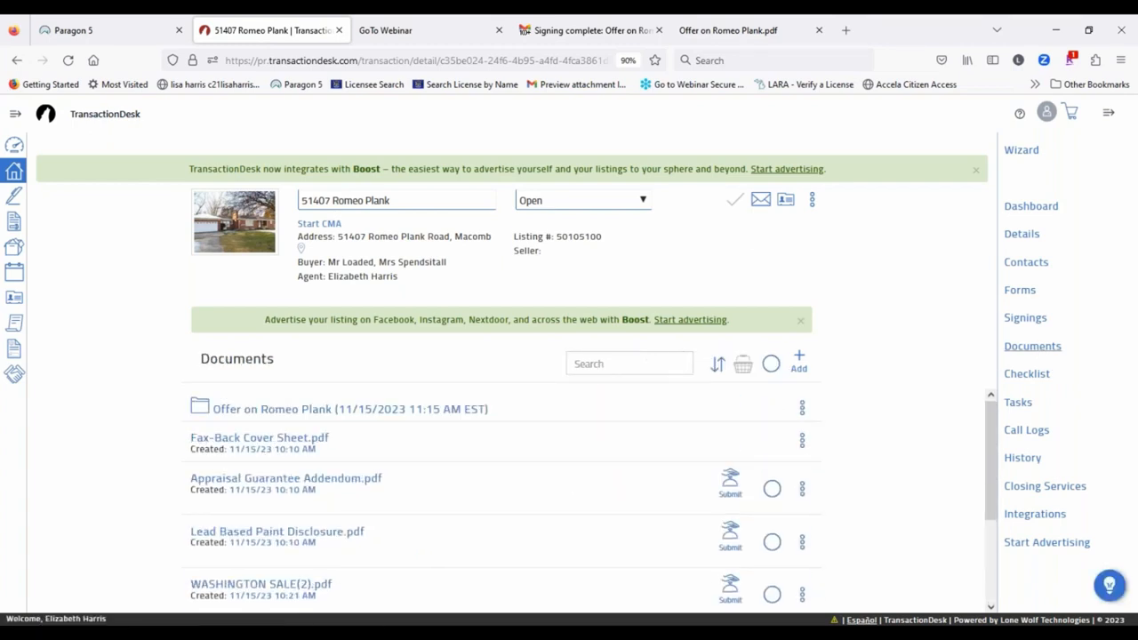
click(278, 412)
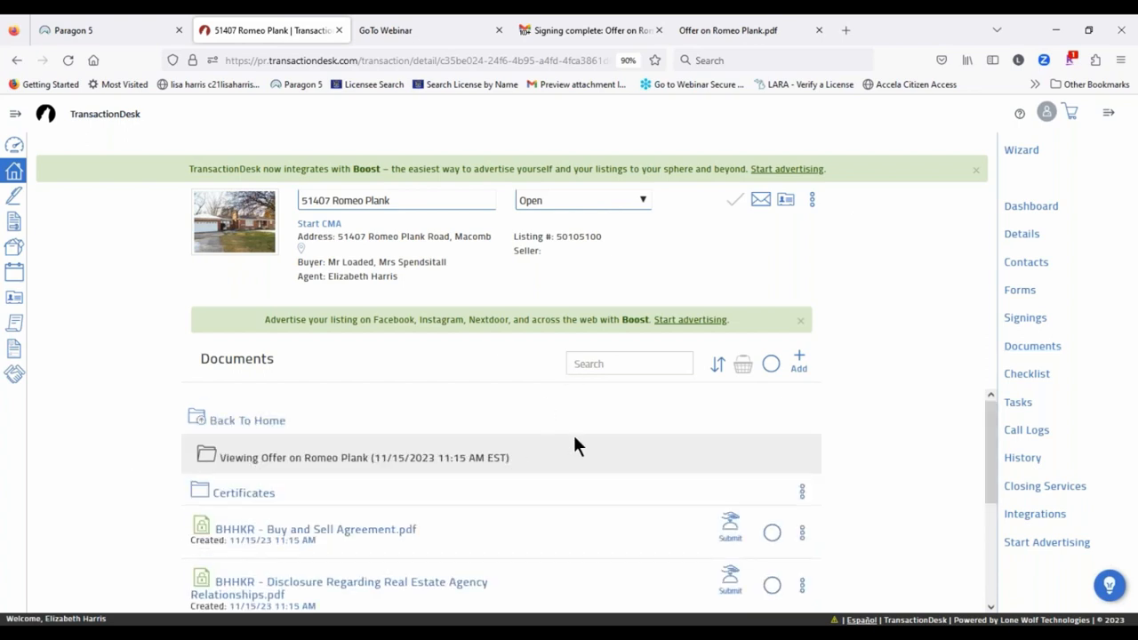
scroll(533, 449, down, 1)
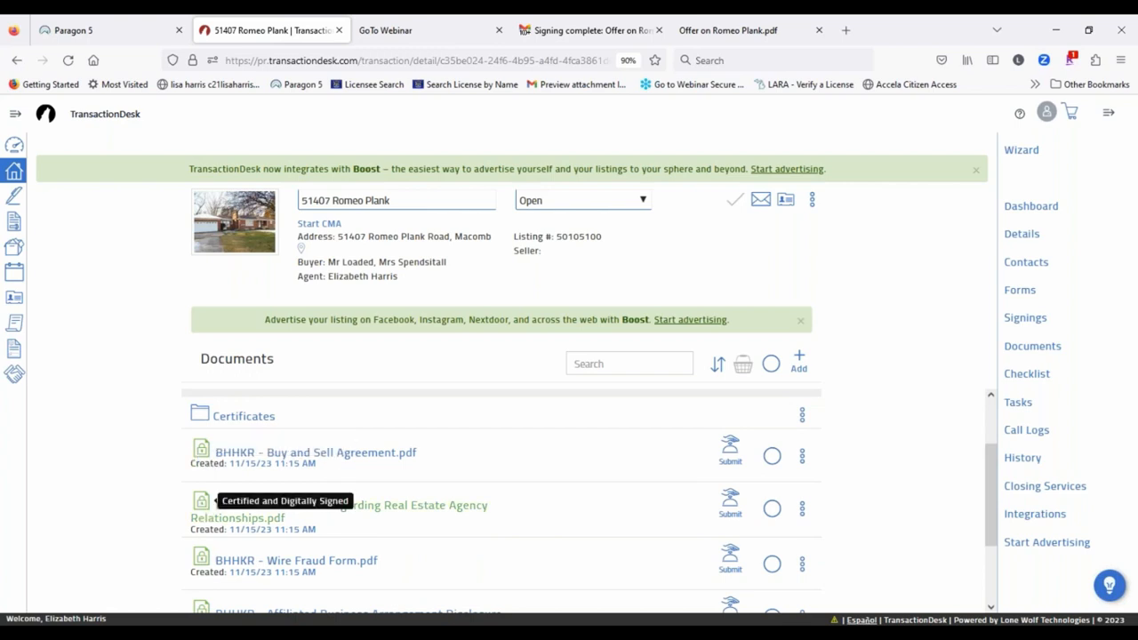
scroll(196, 556, down, 2)
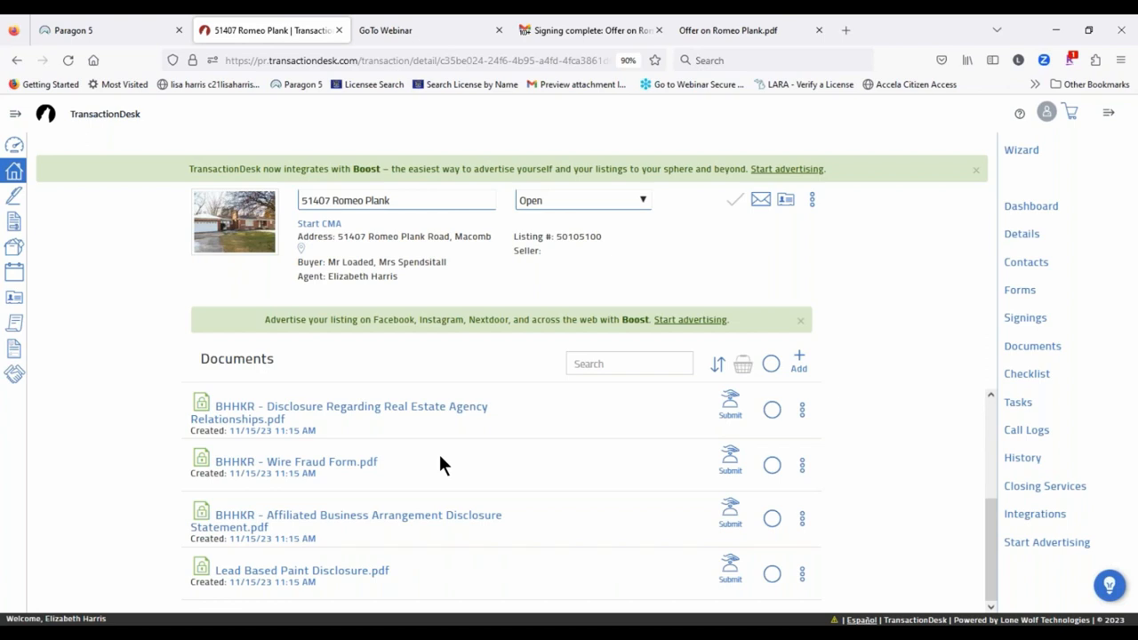
scroll(533, 480, up, 1)
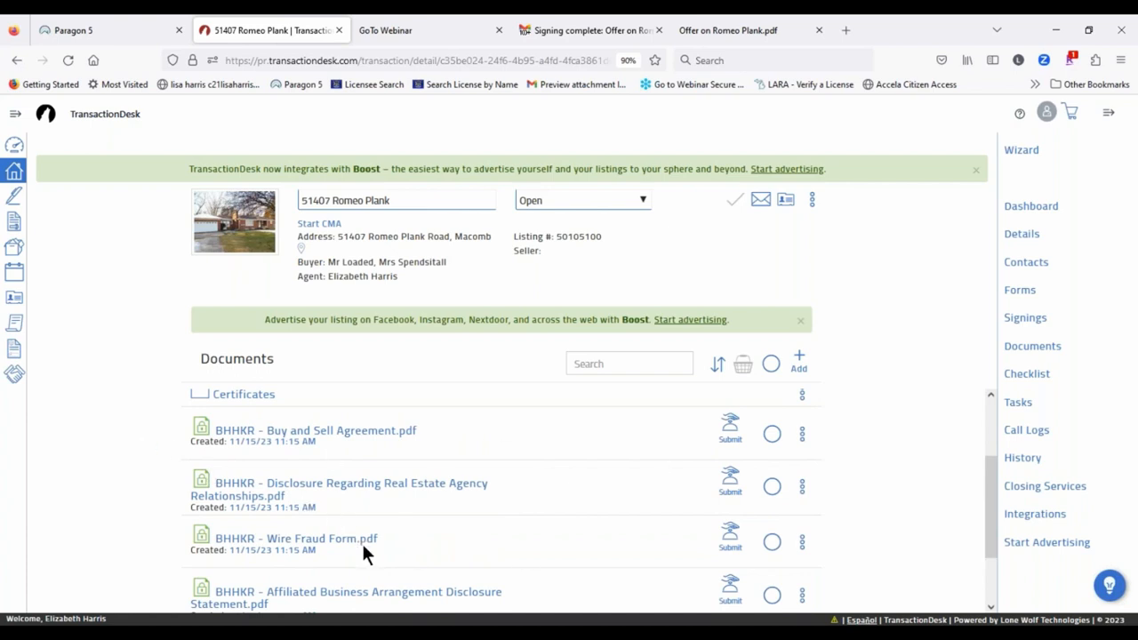
scroll(586, 471, down, 1)
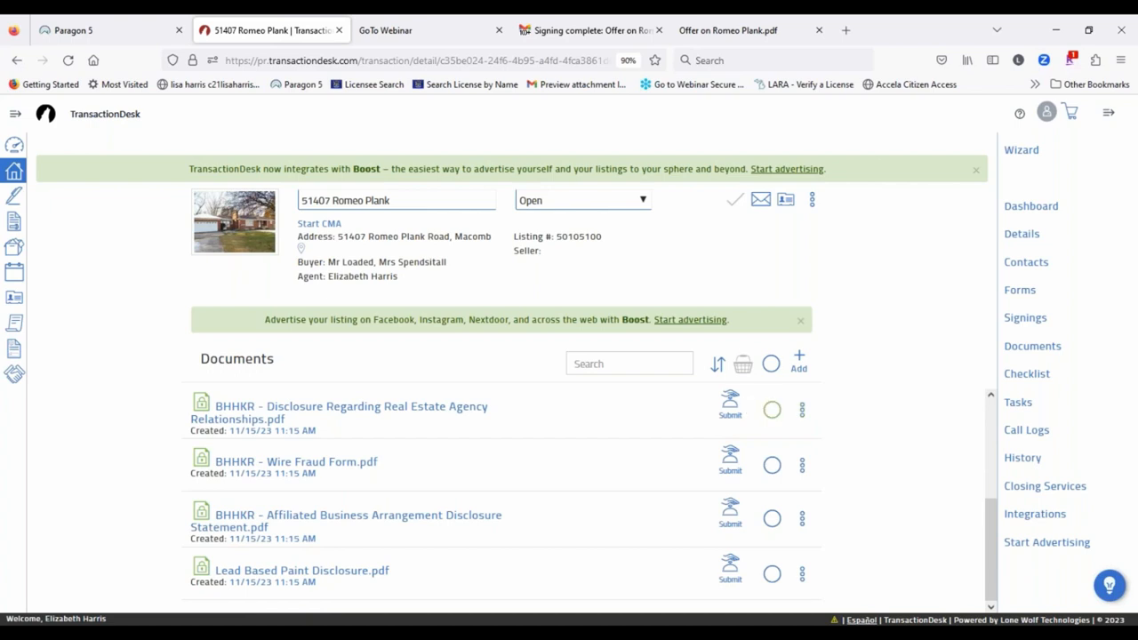
Step: Add the Agency Relationships disclosure and Buy and Sell Agreement to the basket and review it
click(772, 409)
scroll(744, 430, up, 2)
scroll(815, 439, down, 2)
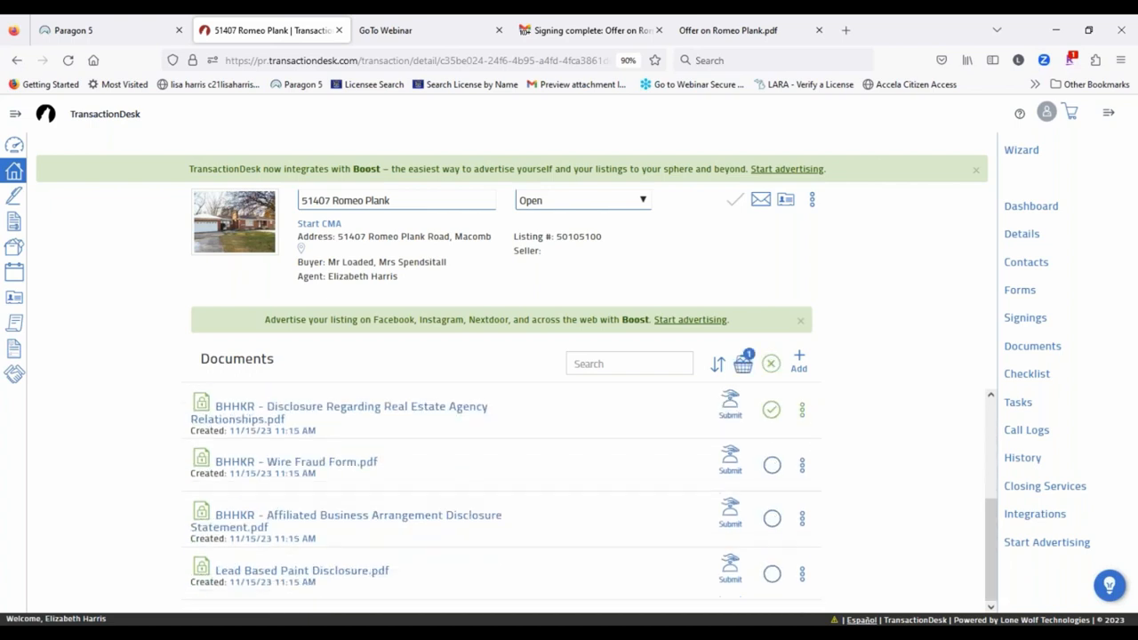
scroll(791, 425, up, 2)
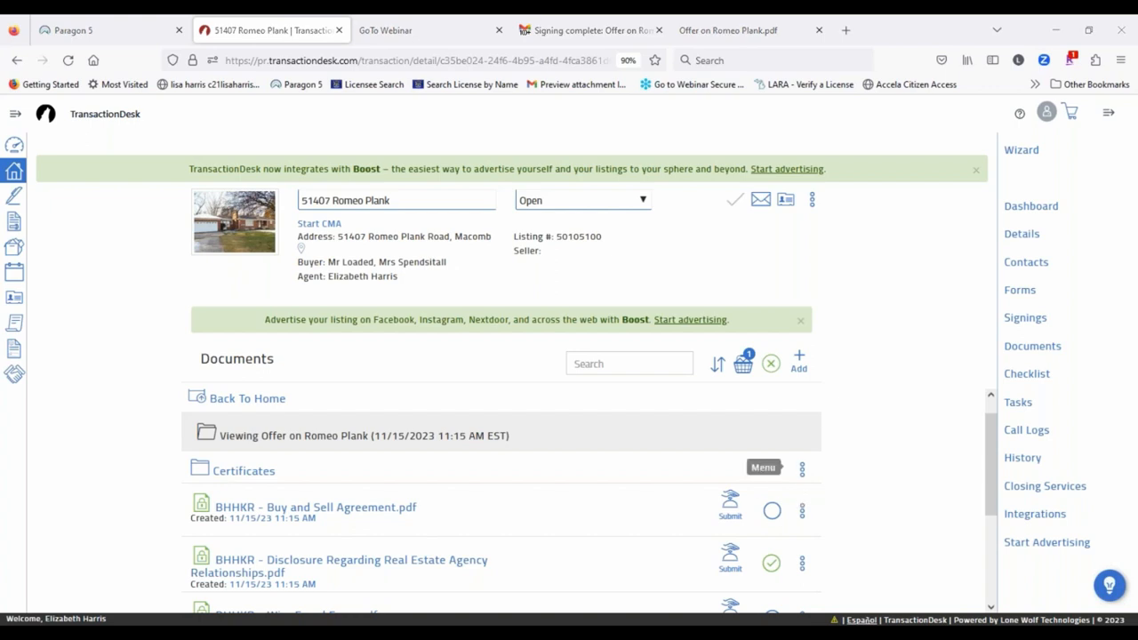
click(771, 510)
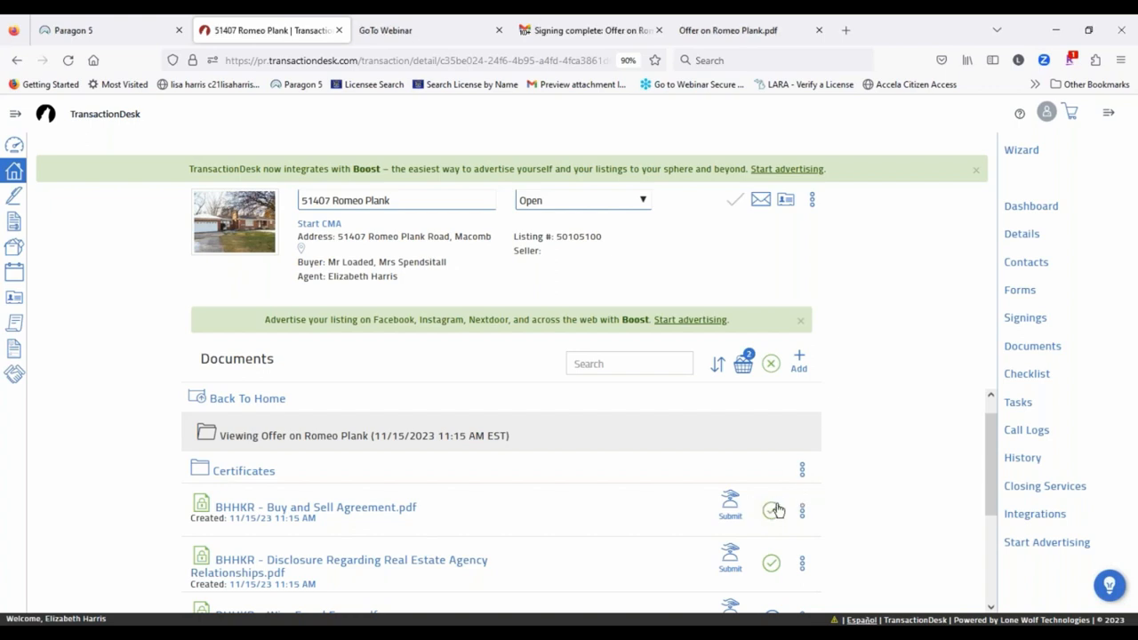
click(742, 363)
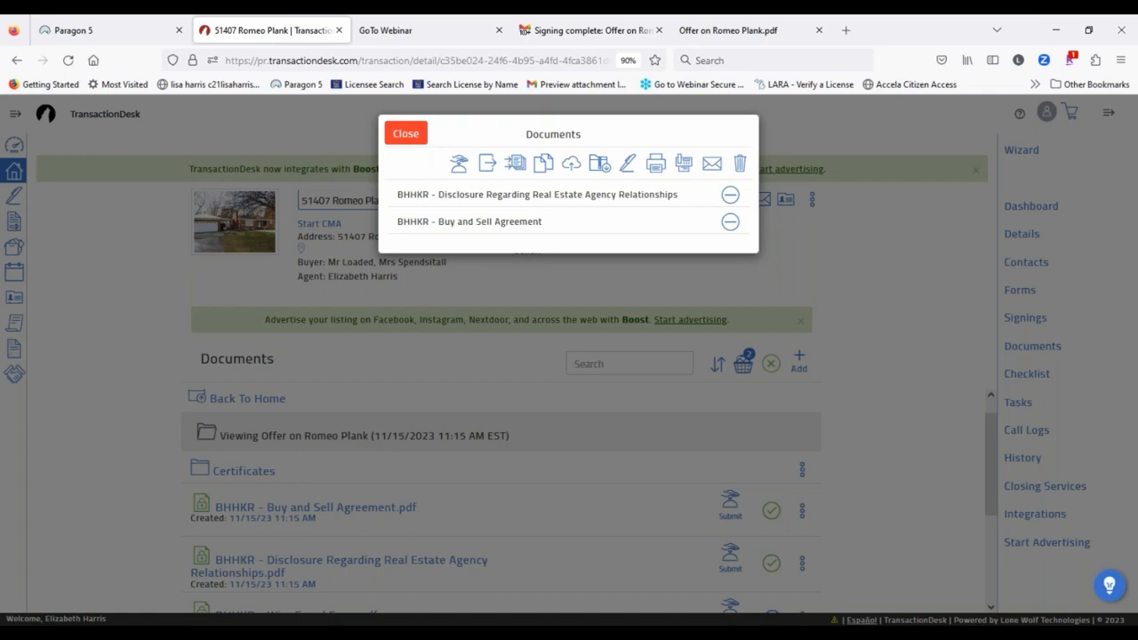
click(406, 133)
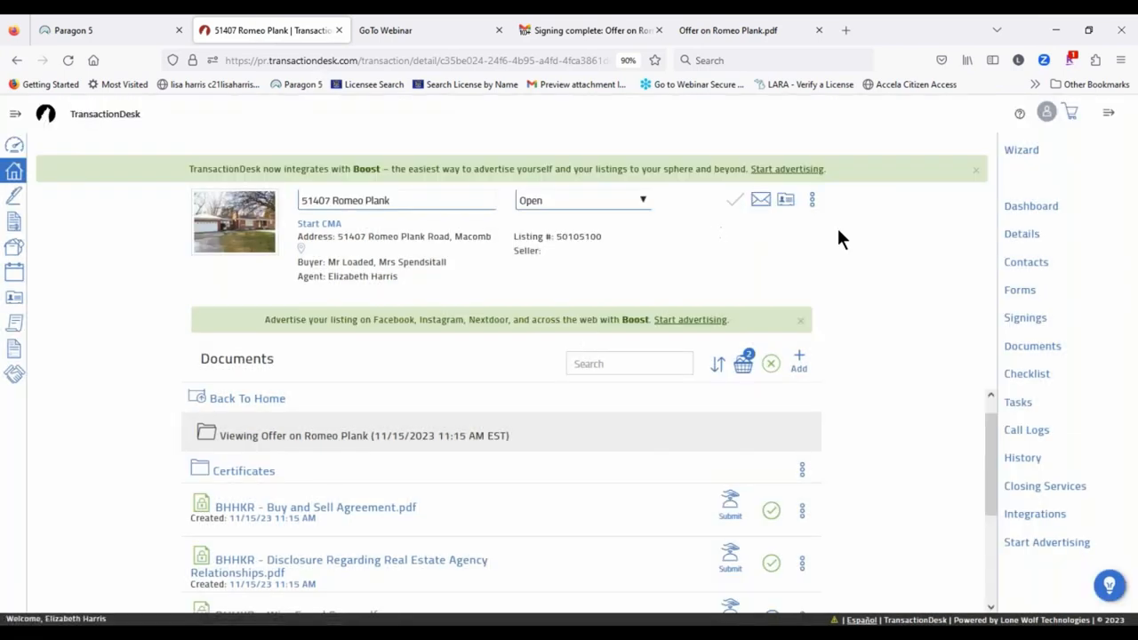
click(1022, 320)
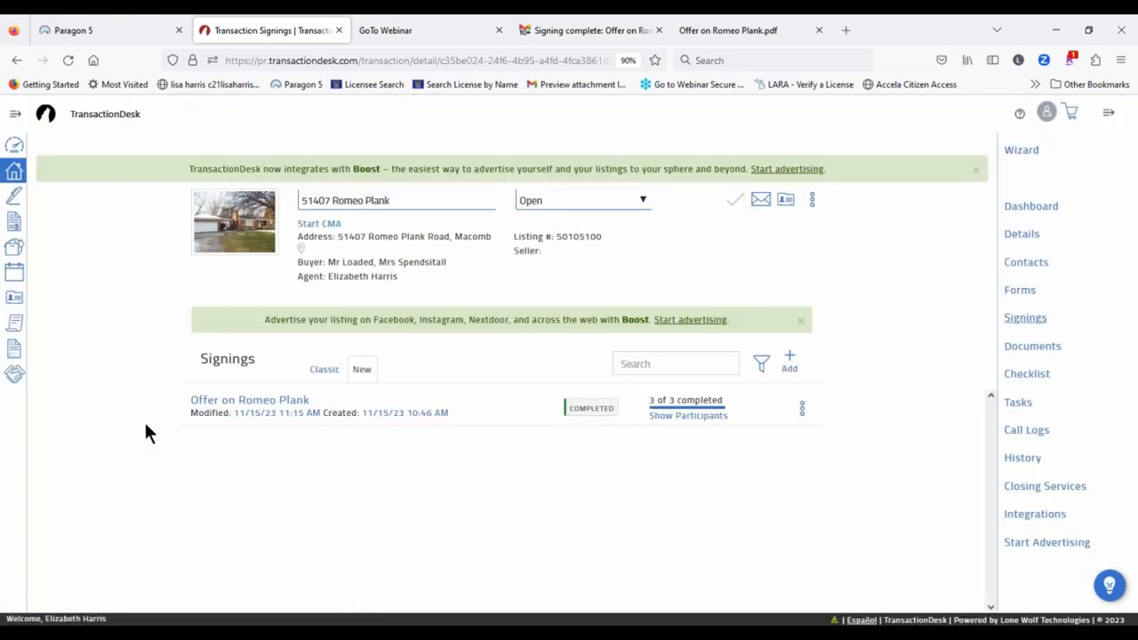
Step: Review the Offer on Romeo Plank signing's individual forms, certificates and completion history
click(276, 402)
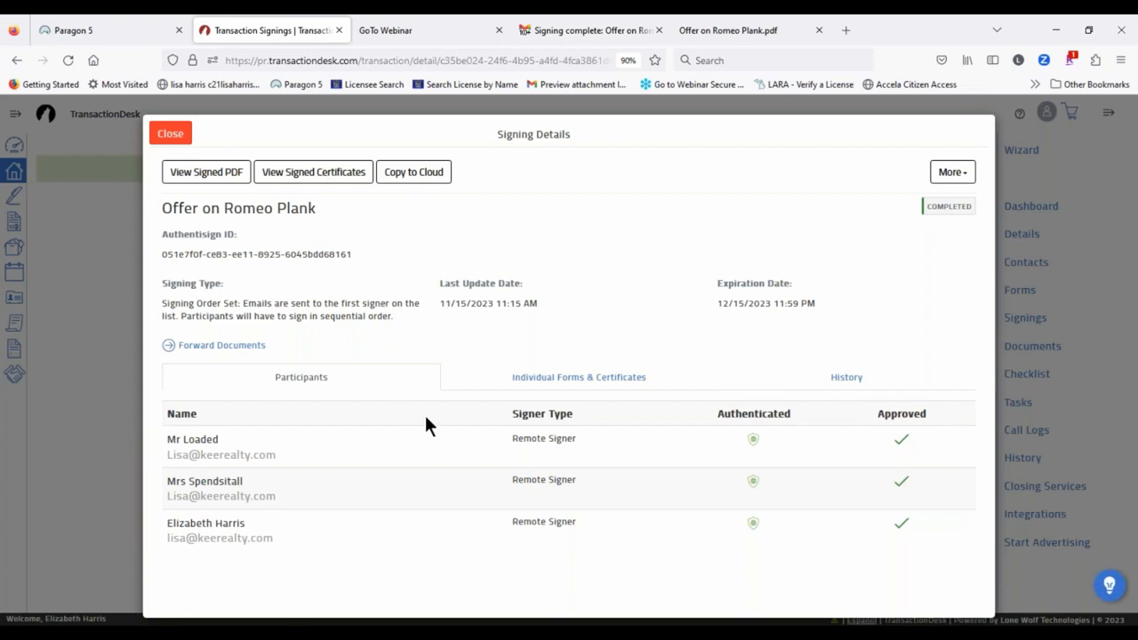
click(591, 382)
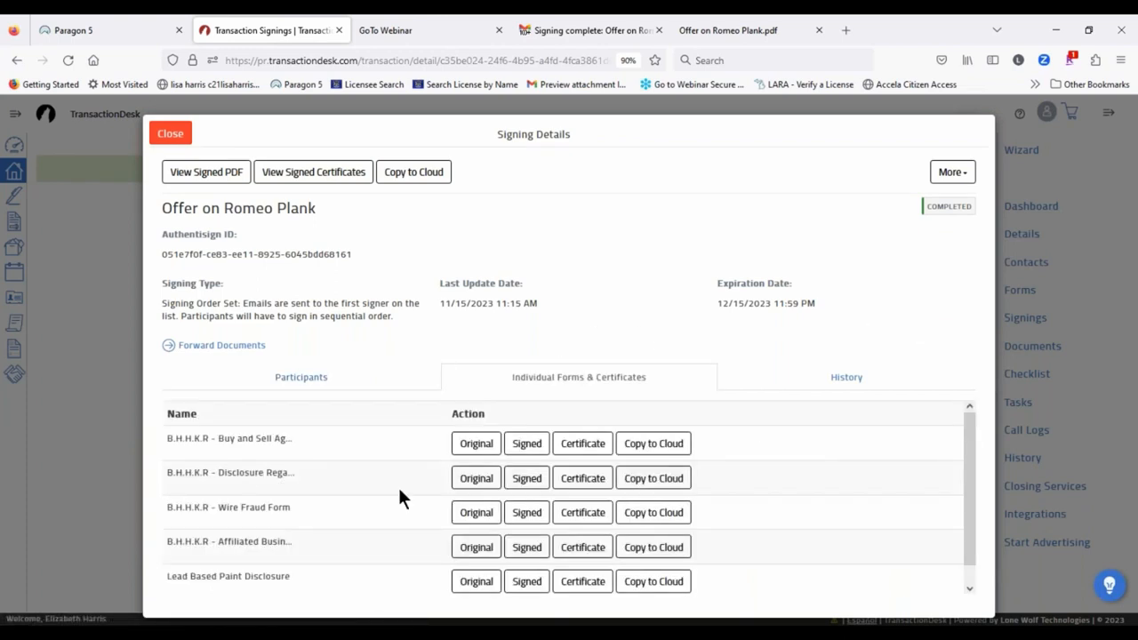
click(853, 383)
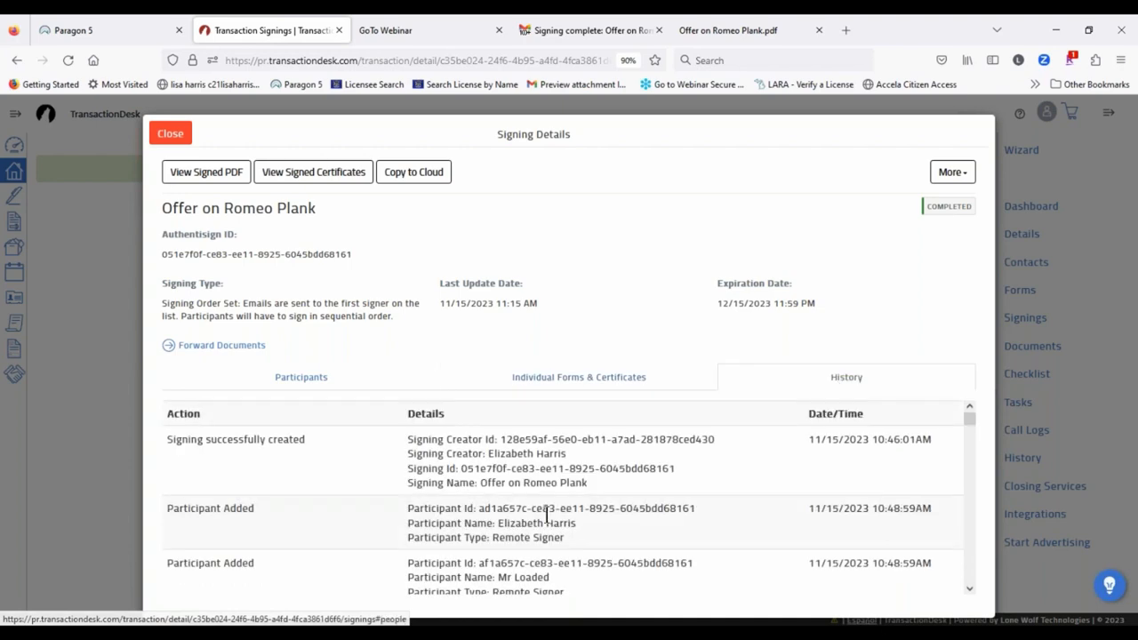
scroll(718, 475, down, 10)
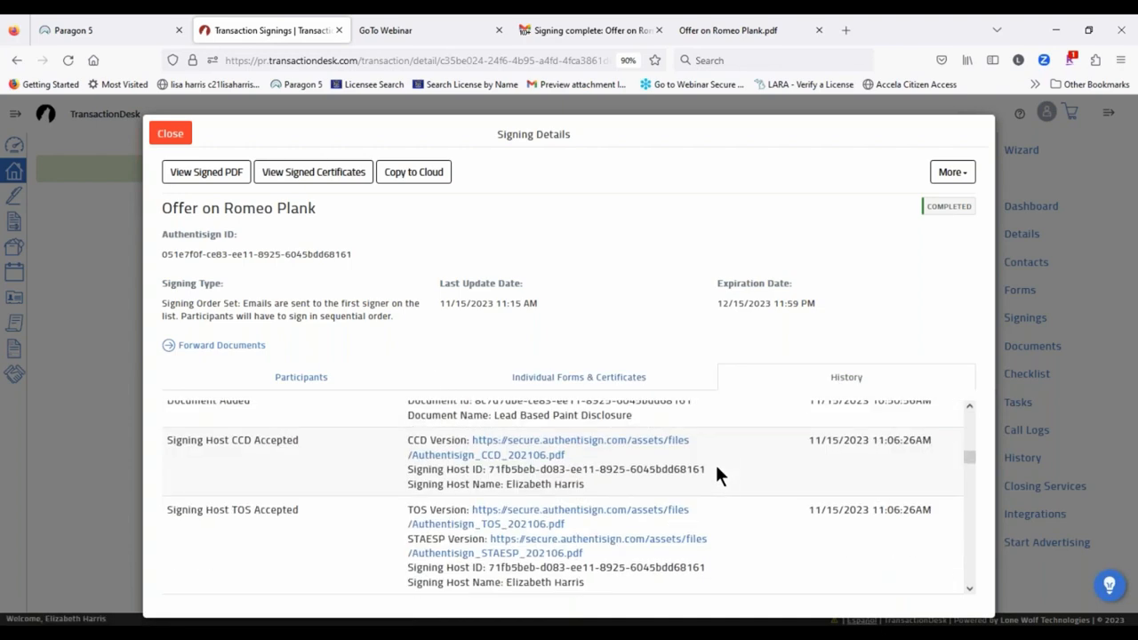
scroll(718, 476, down, 3)
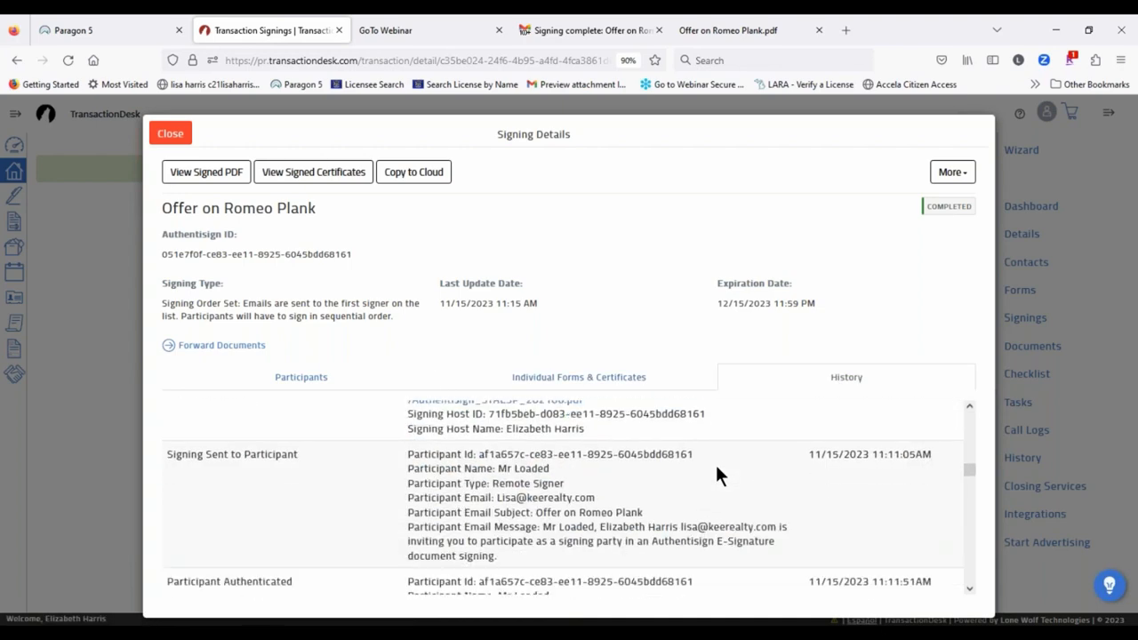
scroll(706, 471, down, 8)
scroll(685, 455, down, 10)
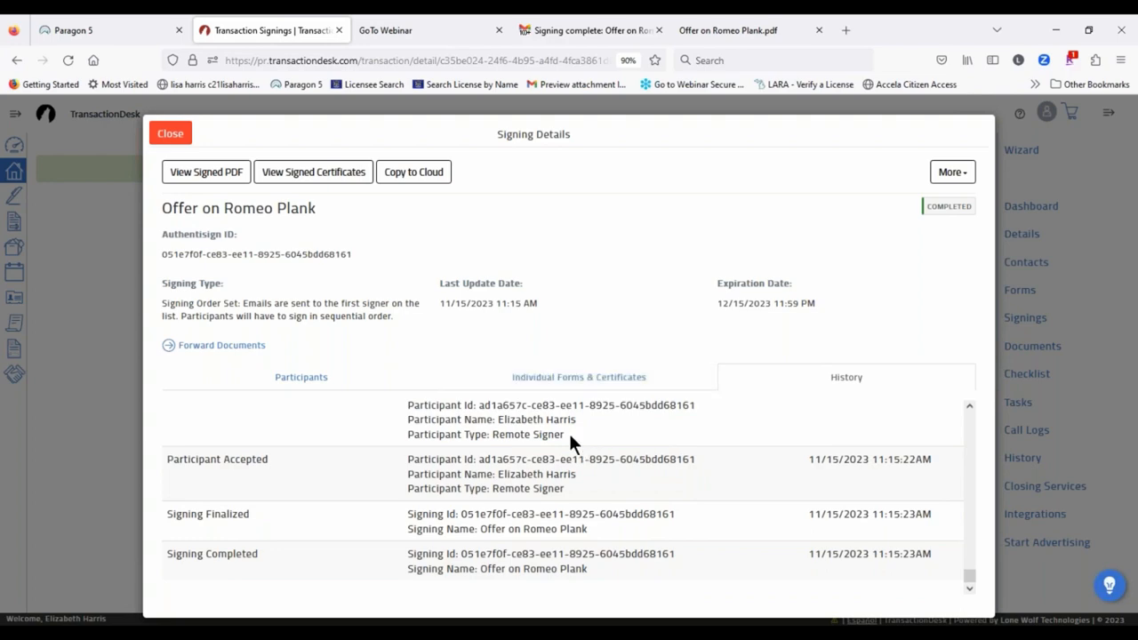
click(170, 135)
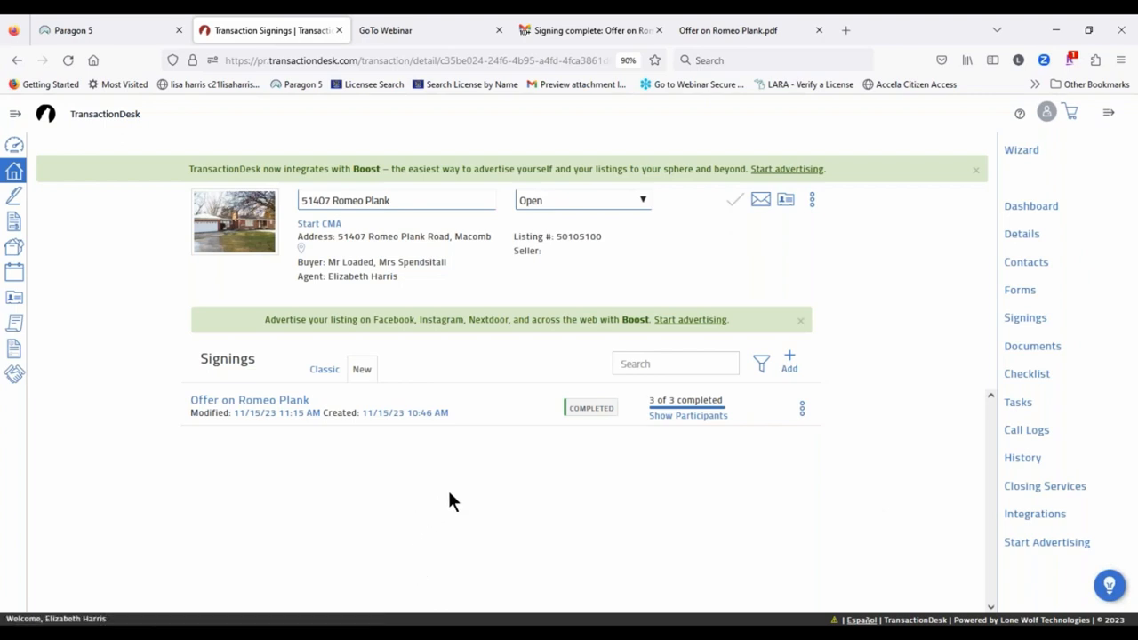
Step: Go back to TransactionDesk and bring up the transaction's Details page with its files
click(122, 28)
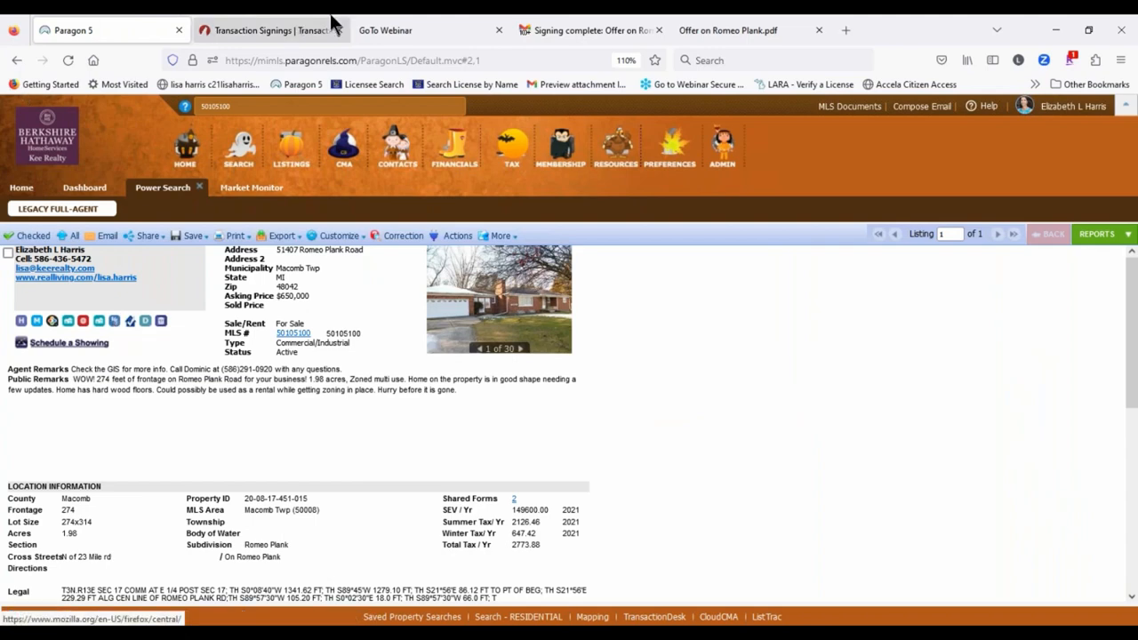
click(292, 30)
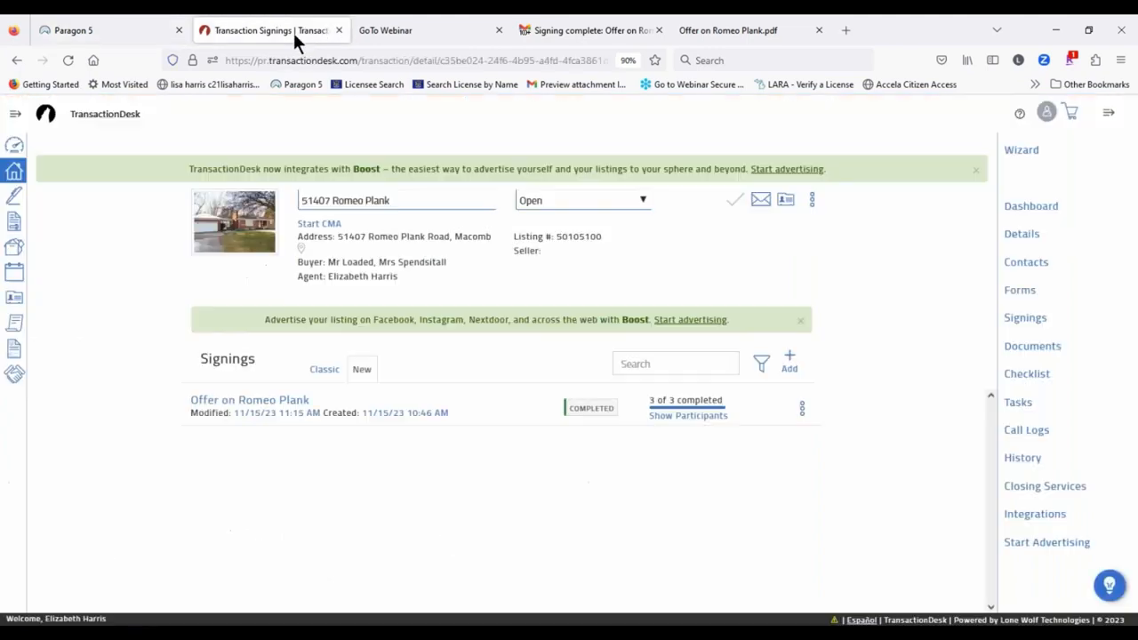
click(1034, 152)
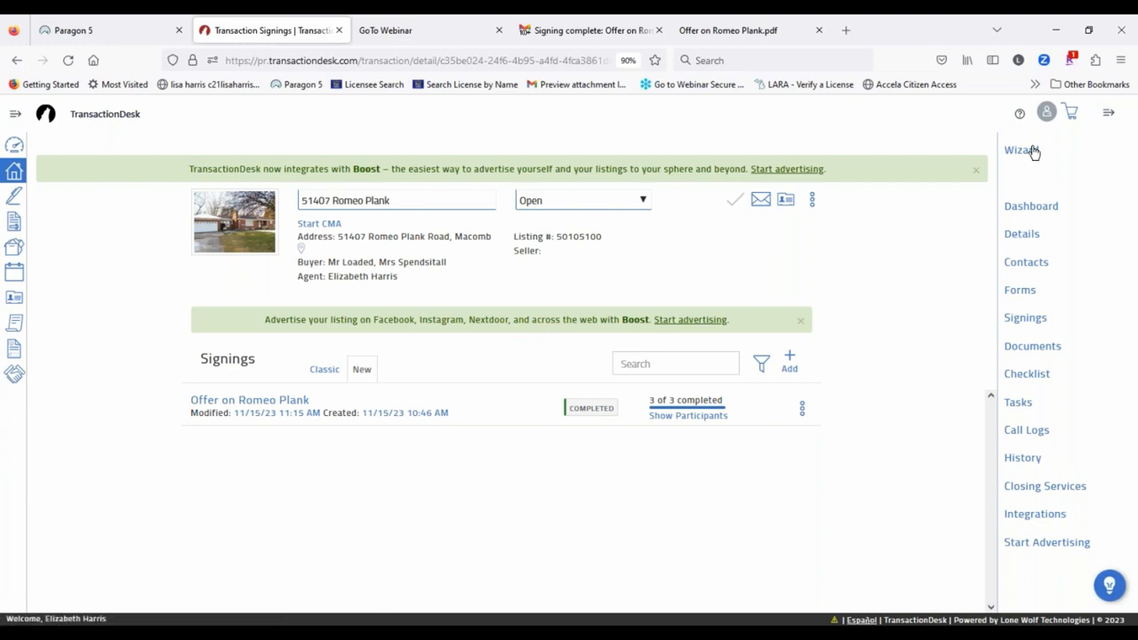
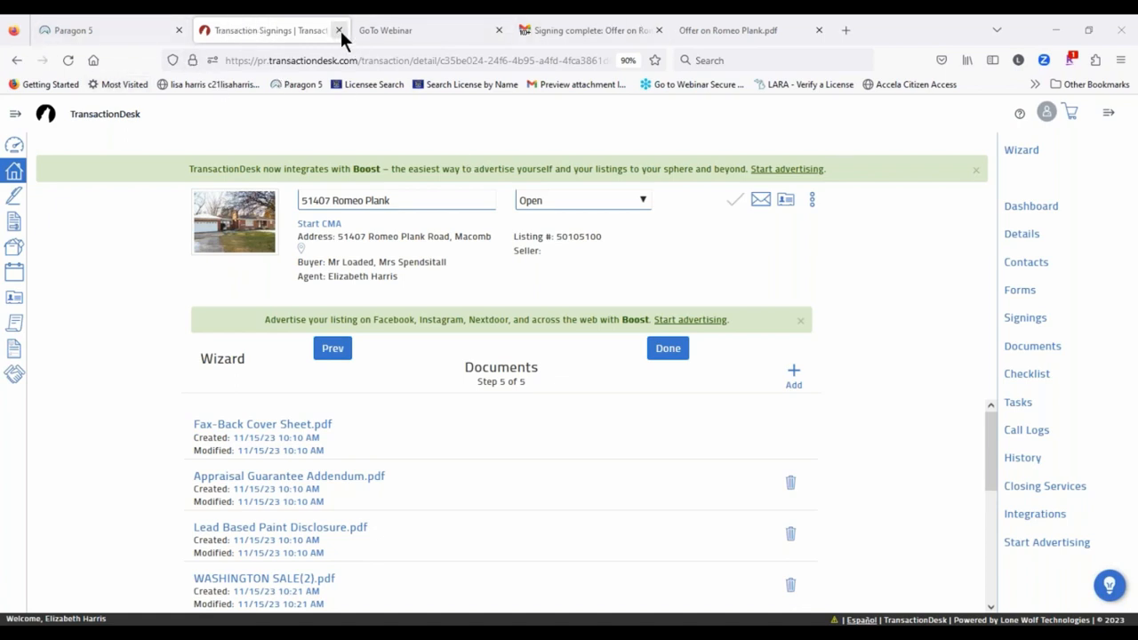
Step: Close the finished transaction tab and launch TransactionDesk from Paragon 5's Resources menu
click(340, 31)
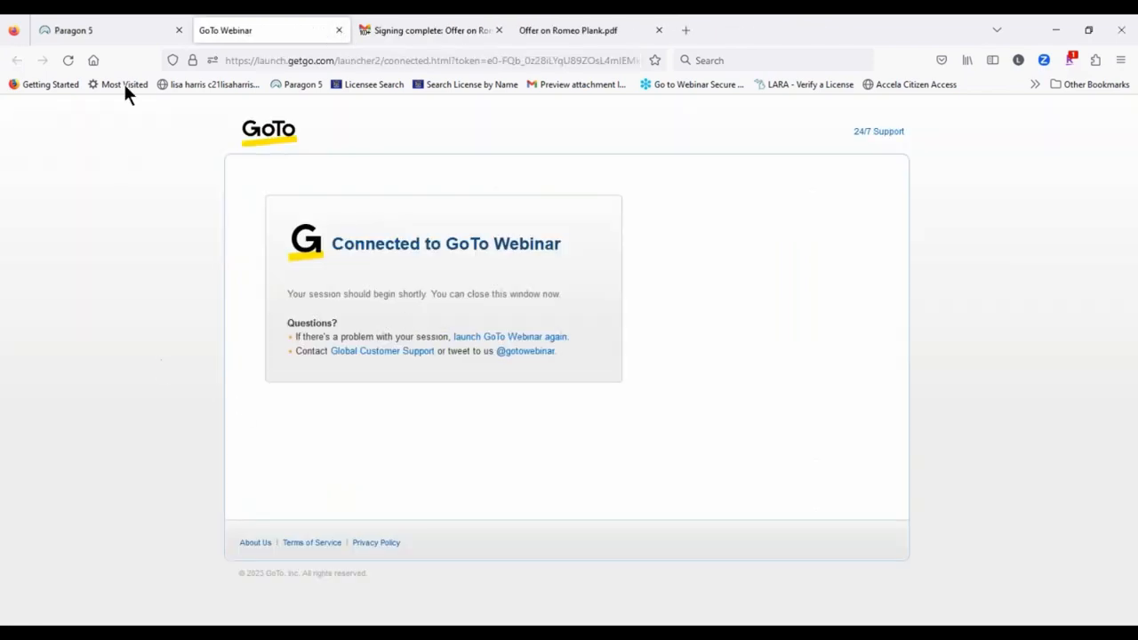
click(89, 30)
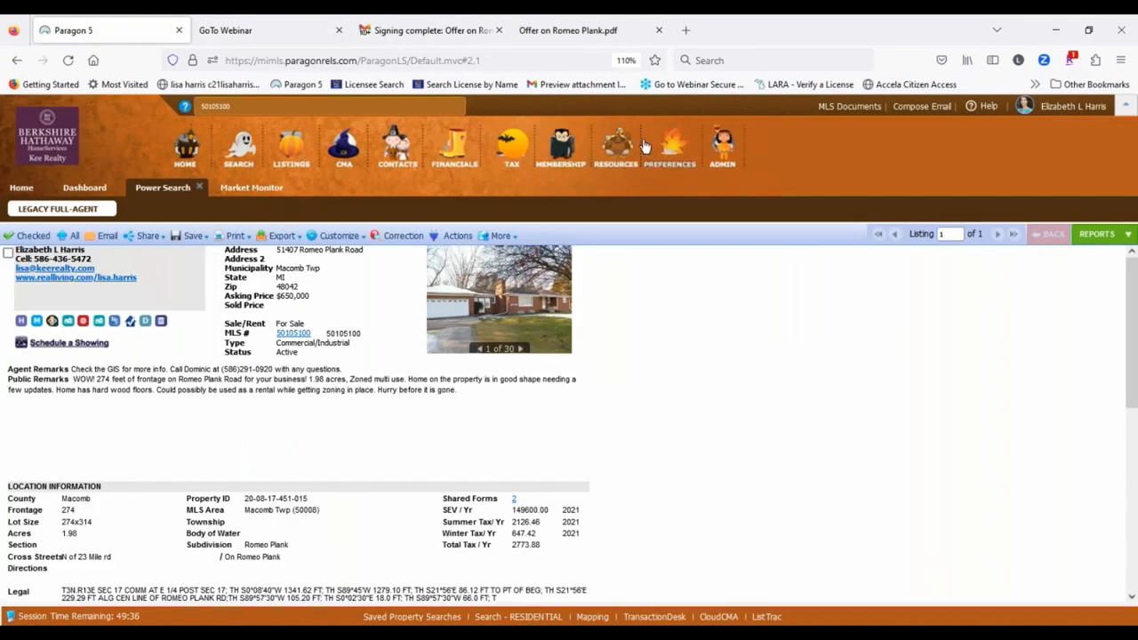
mouse_move(657, 147)
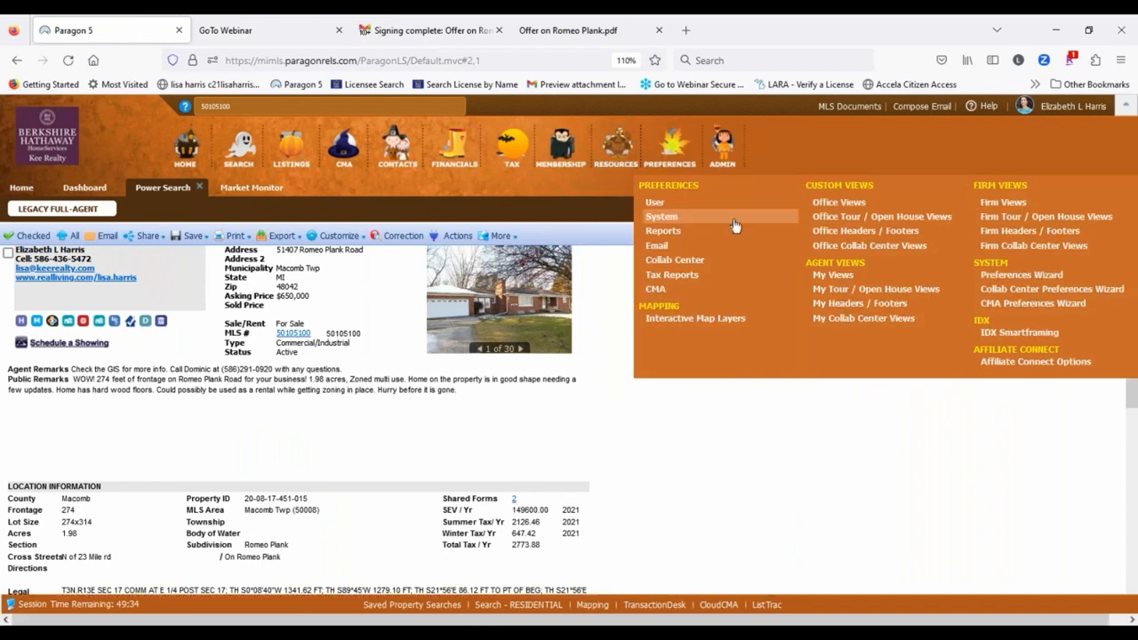
mouse_move(618, 151)
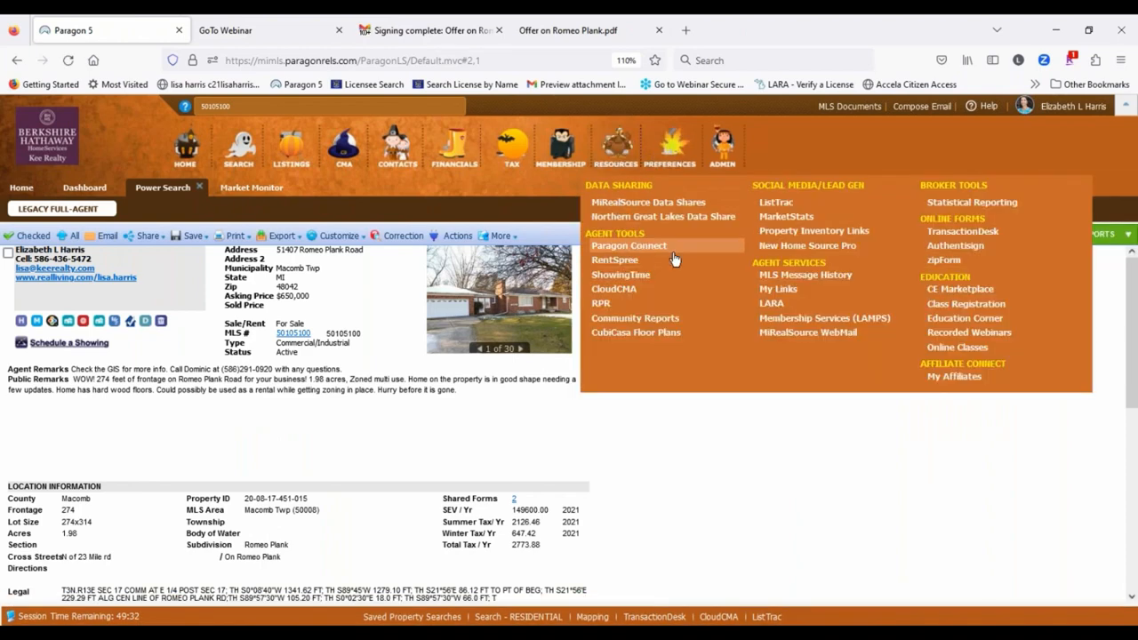
click(962, 233)
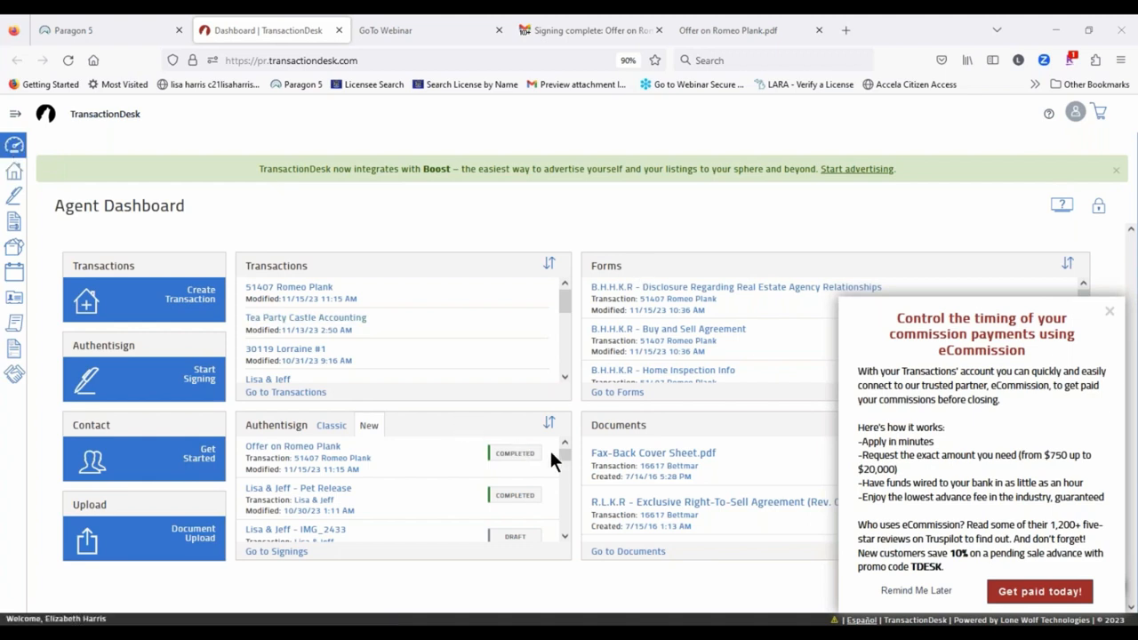
click(112, 28)
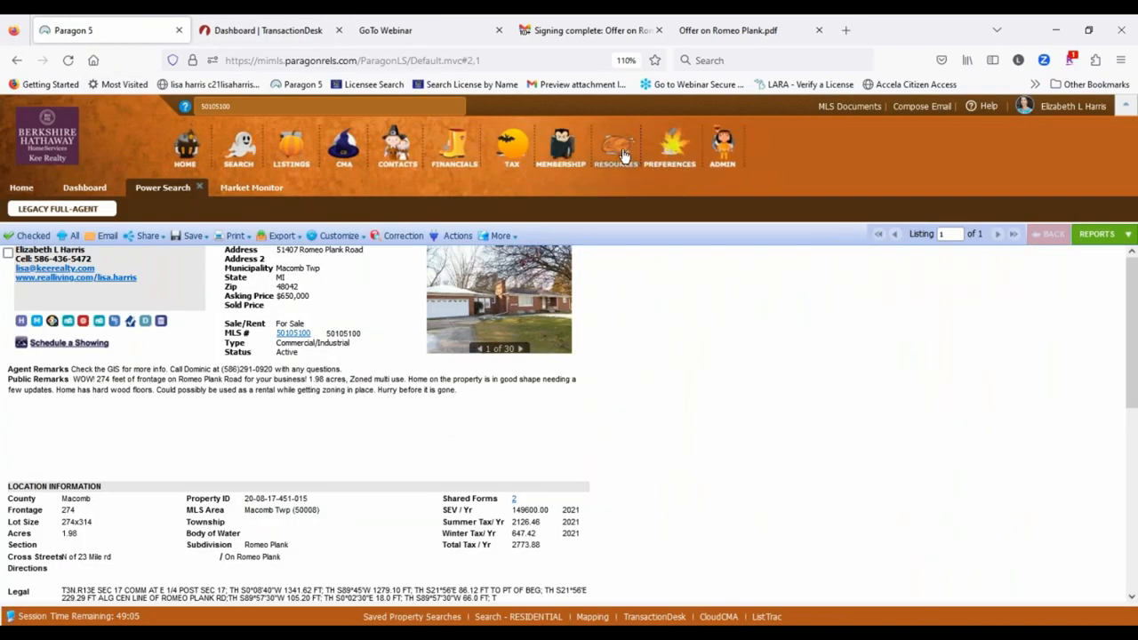
mouse_move(623, 156)
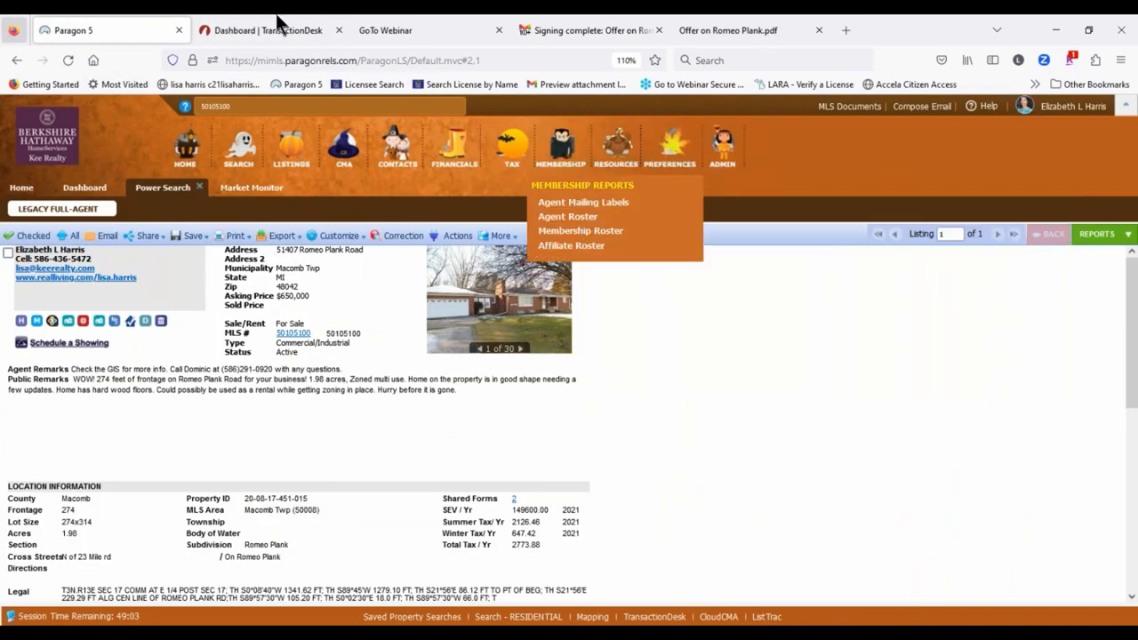
click(278, 30)
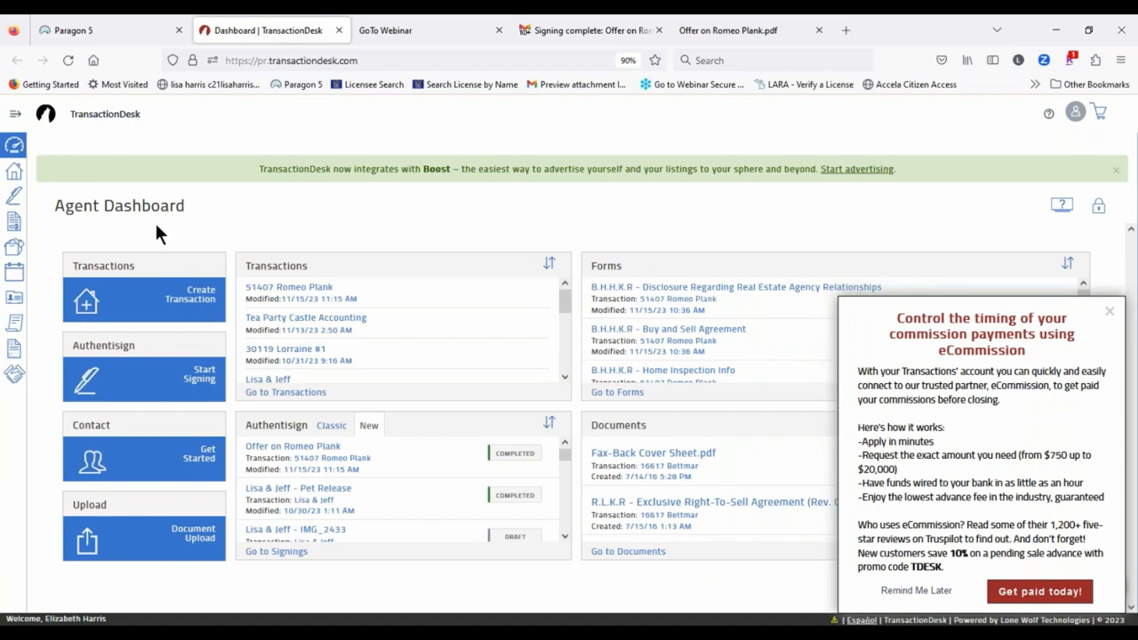
Step: Start transaction 'Class listing' with BHHSKR Listing Package, Realist (MiRealSource) import and Macomb county
click(191, 303)
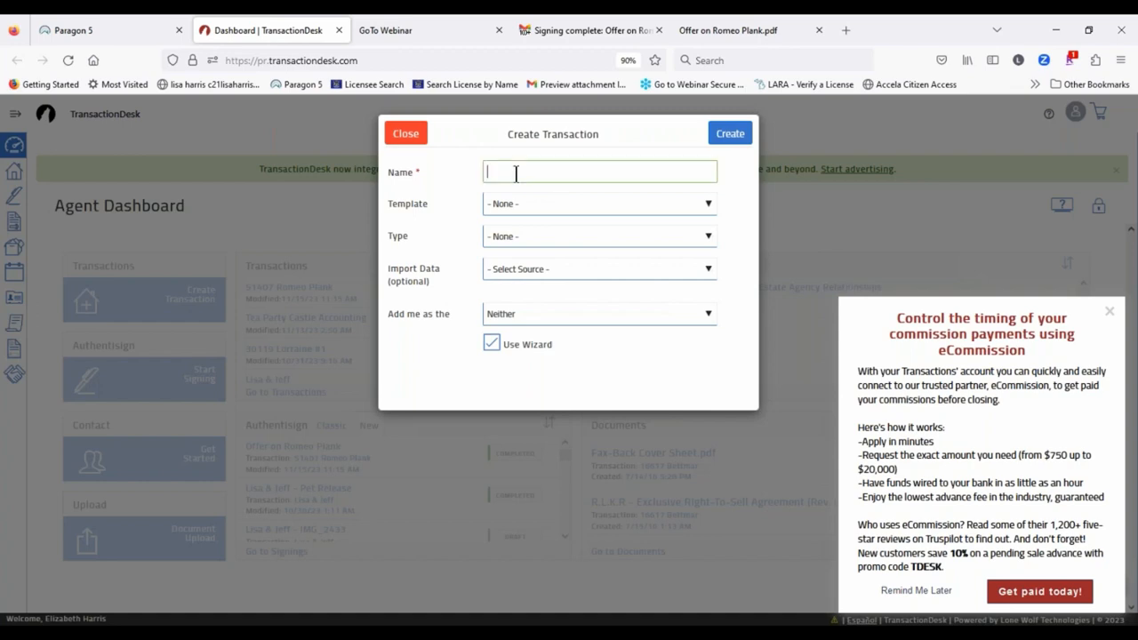
text(Cl)
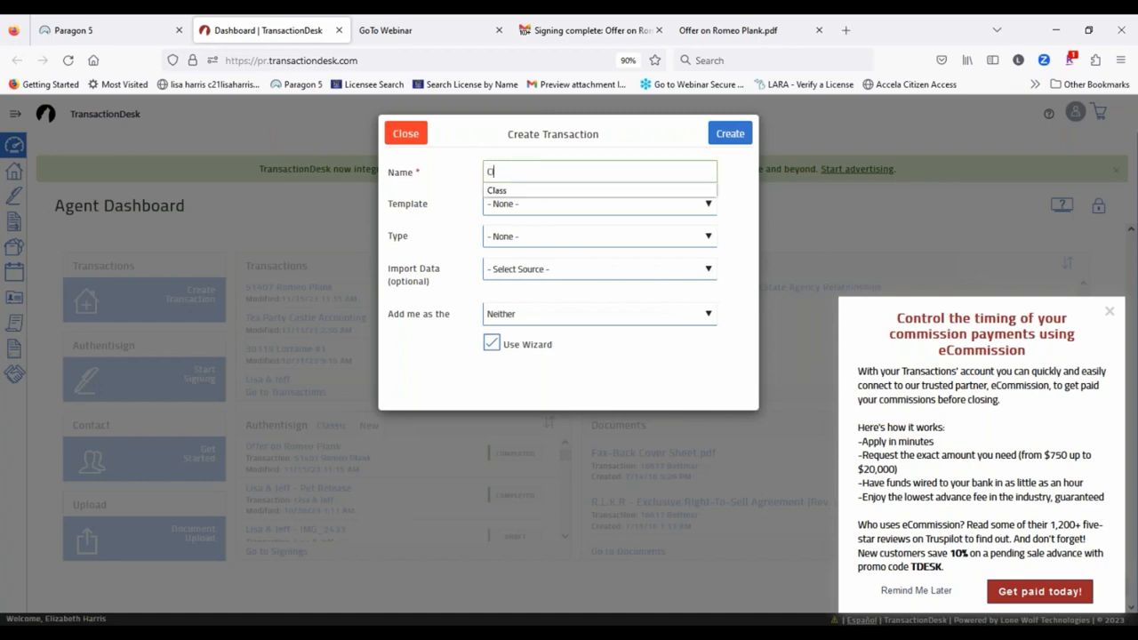
text(ass listing)
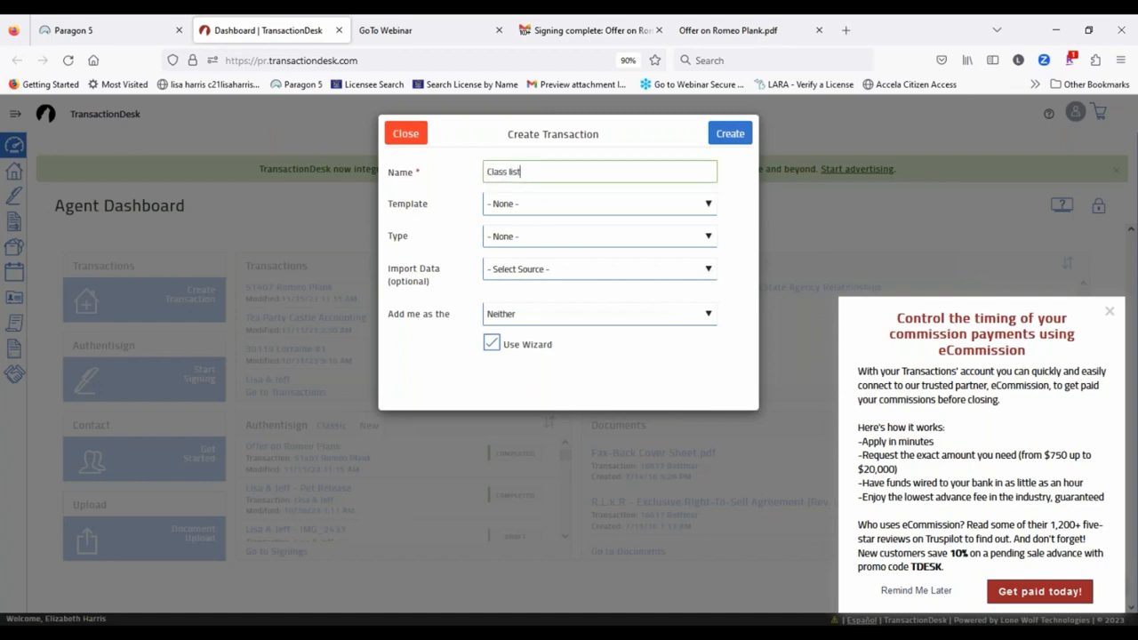
click(569, 199)
click(569, 258)
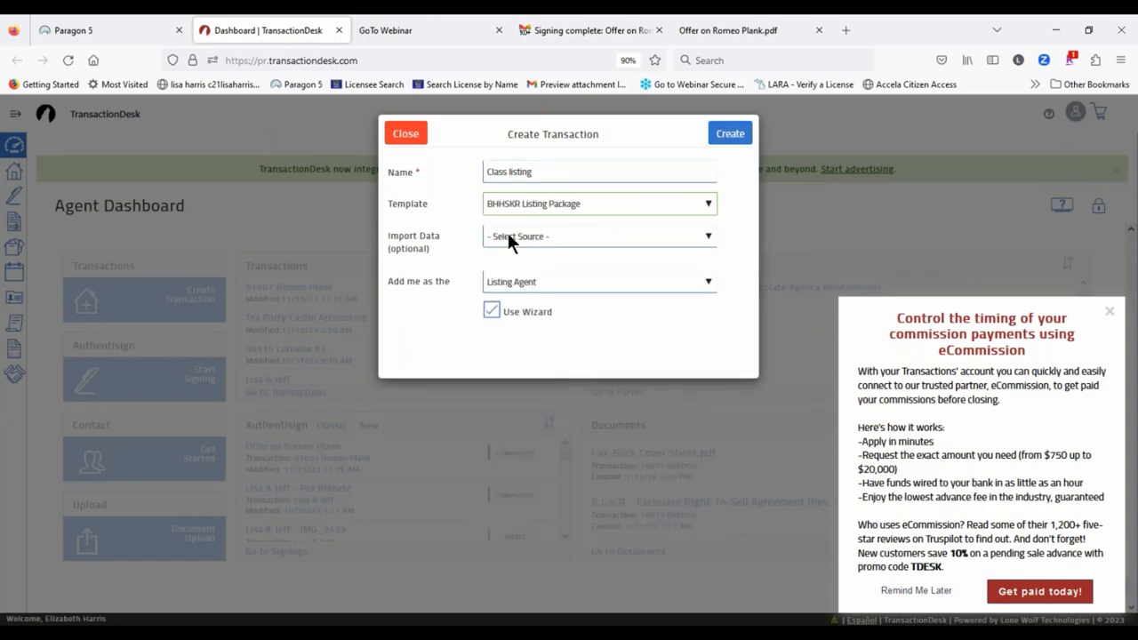
click(508, 238)
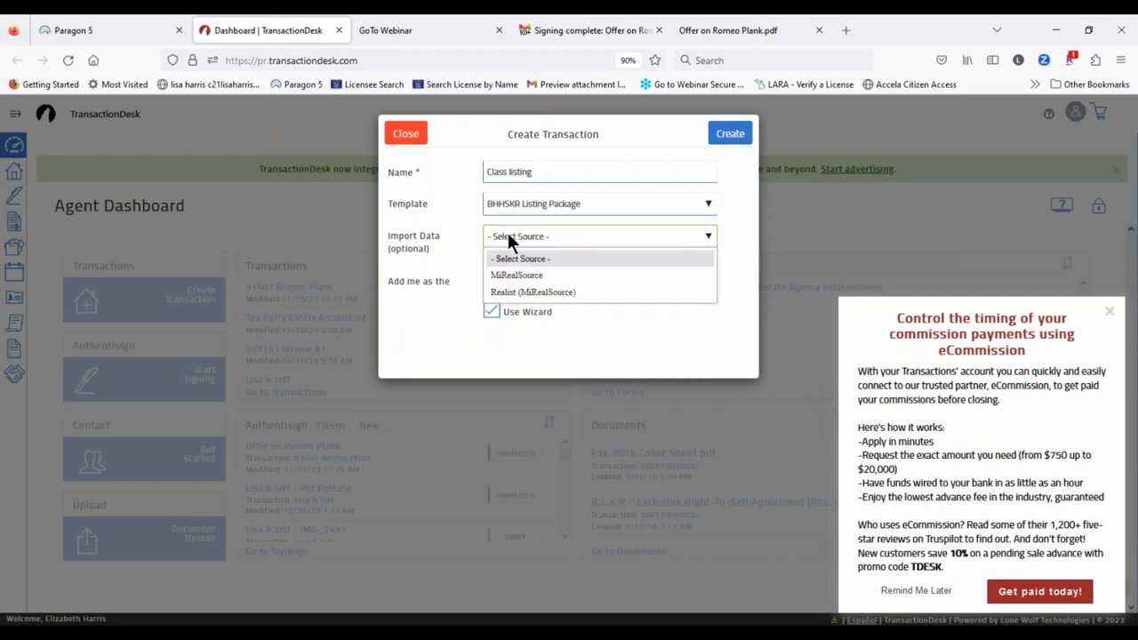
click(528, 292)
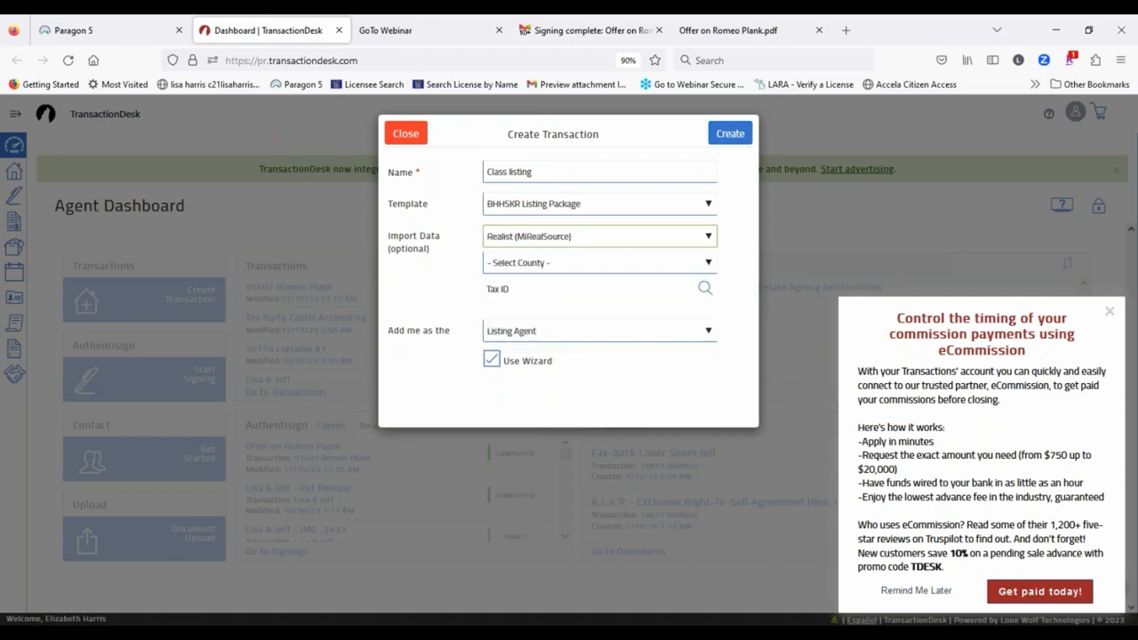
click(515, 262)
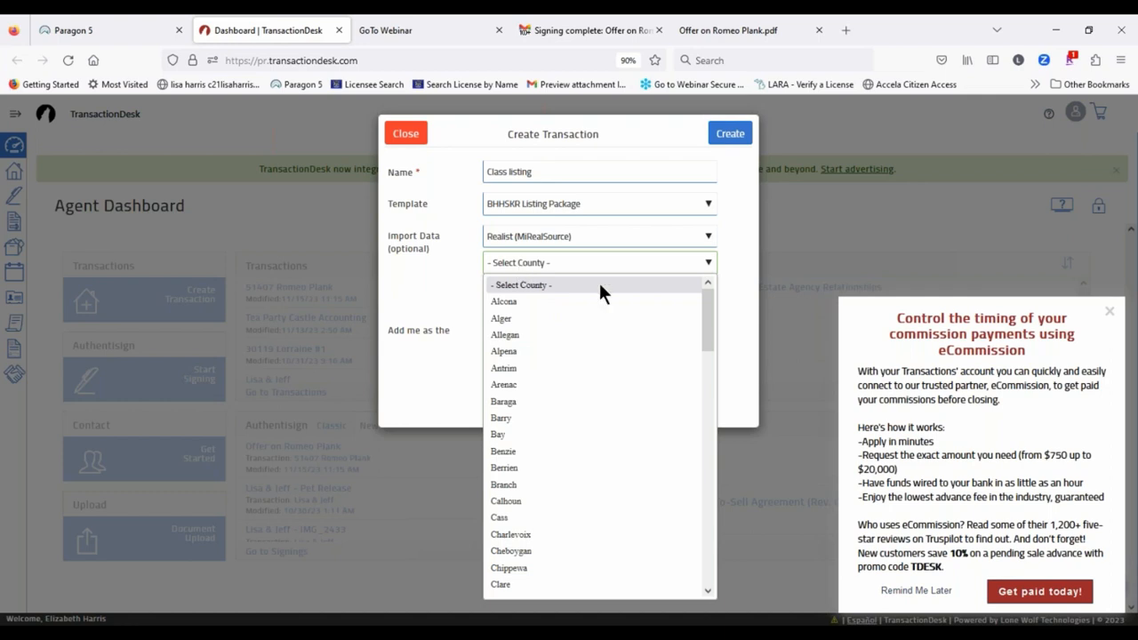
scroll(573, 376, down, 15)
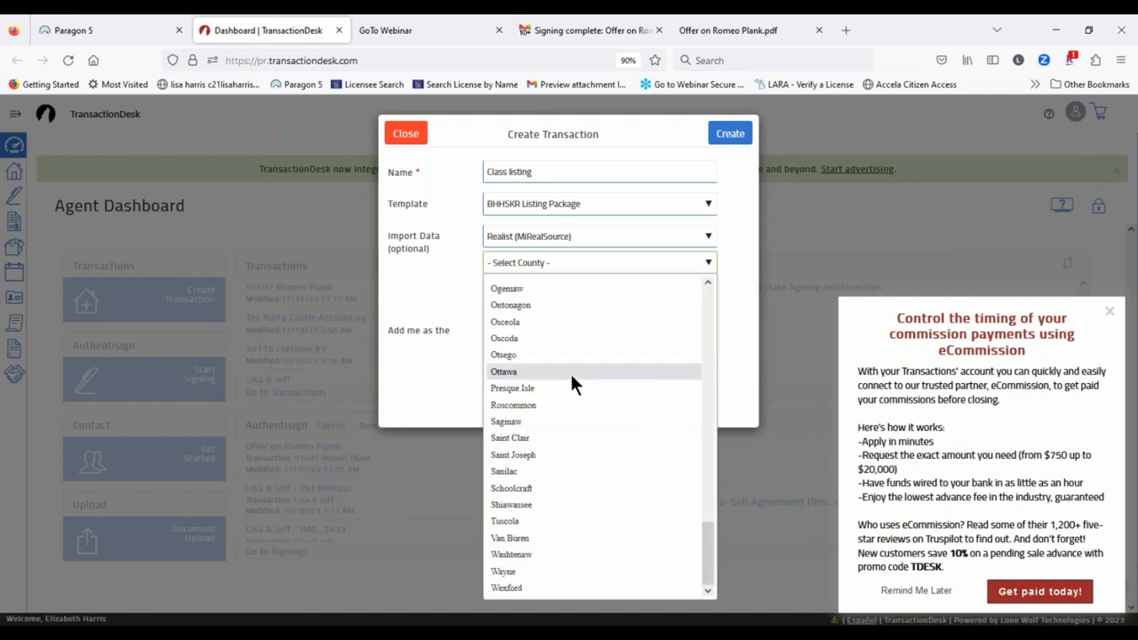
scroll(569, 372, up, 6)
click(521, 334)
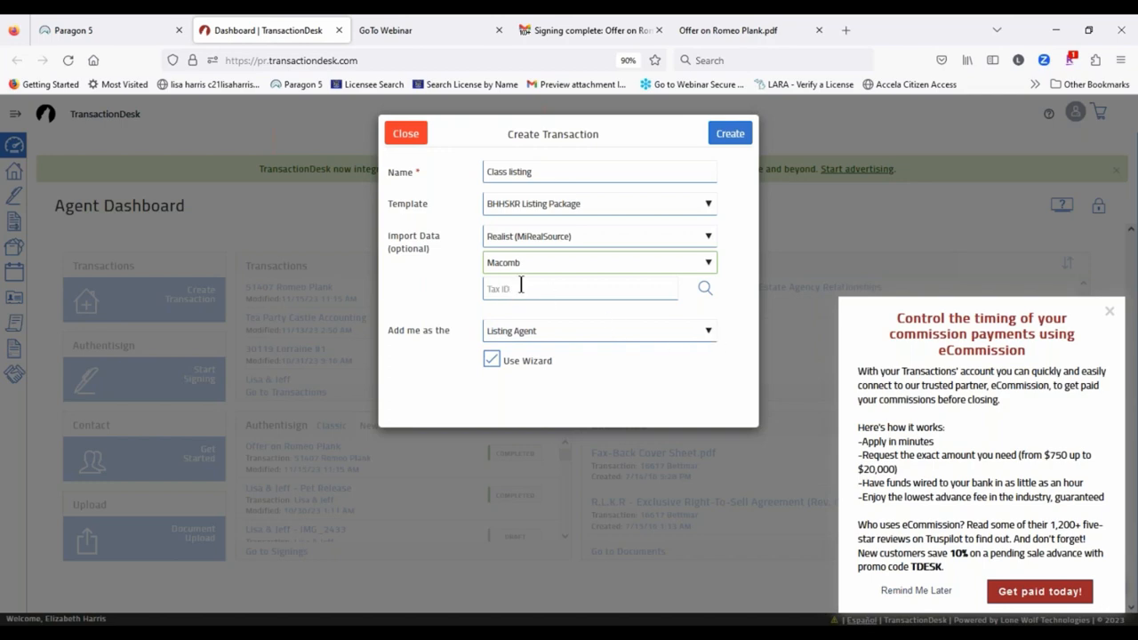
click(703, 290)
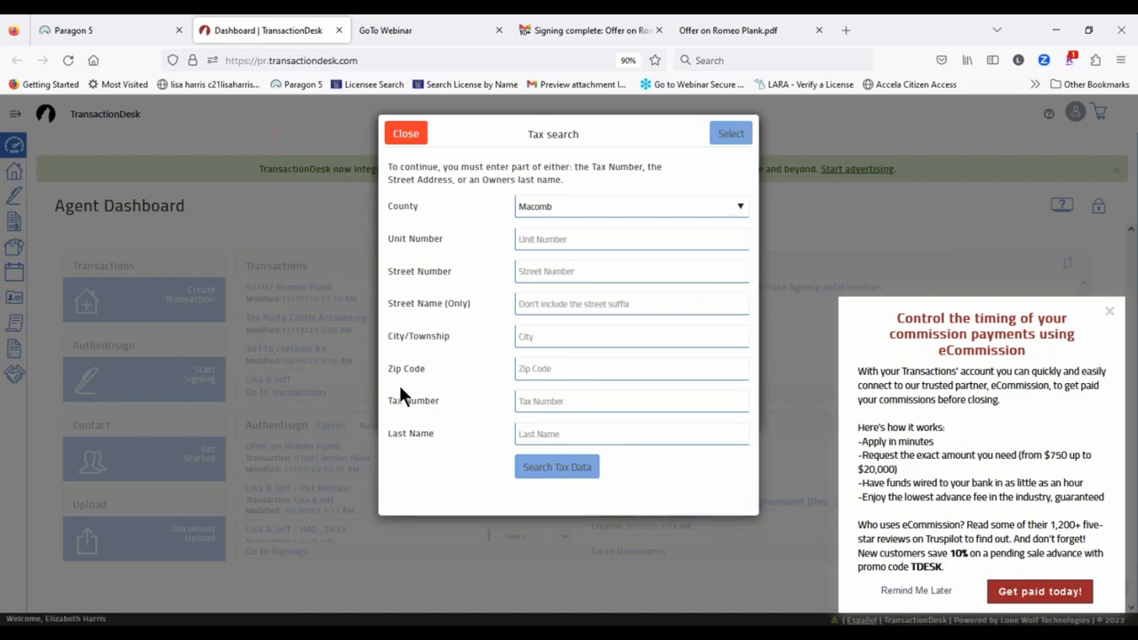
Step: Search Macomb tax records for street number 21315 with street name starting 'Rn'
click(555, 270)
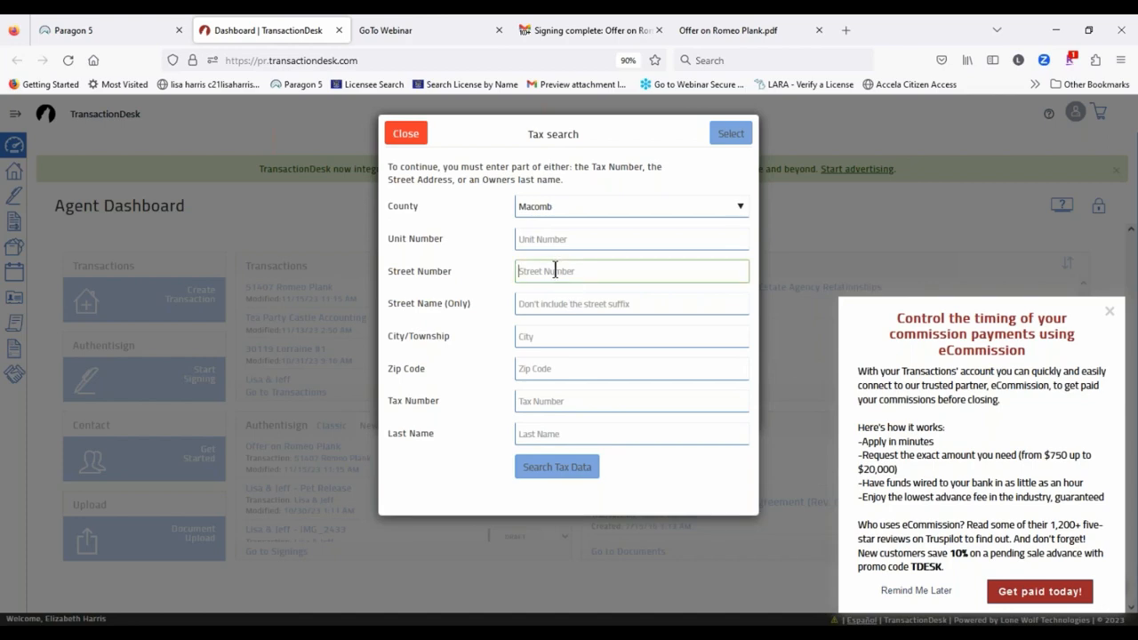
text(21315)
click(578, 299)
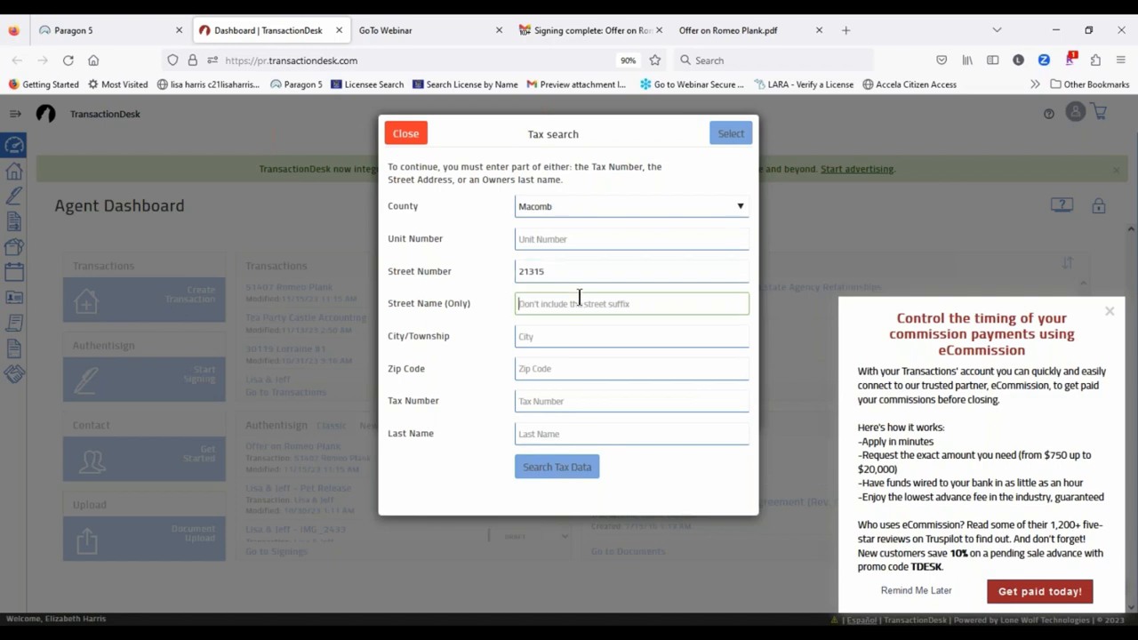
text(R)
text(n)
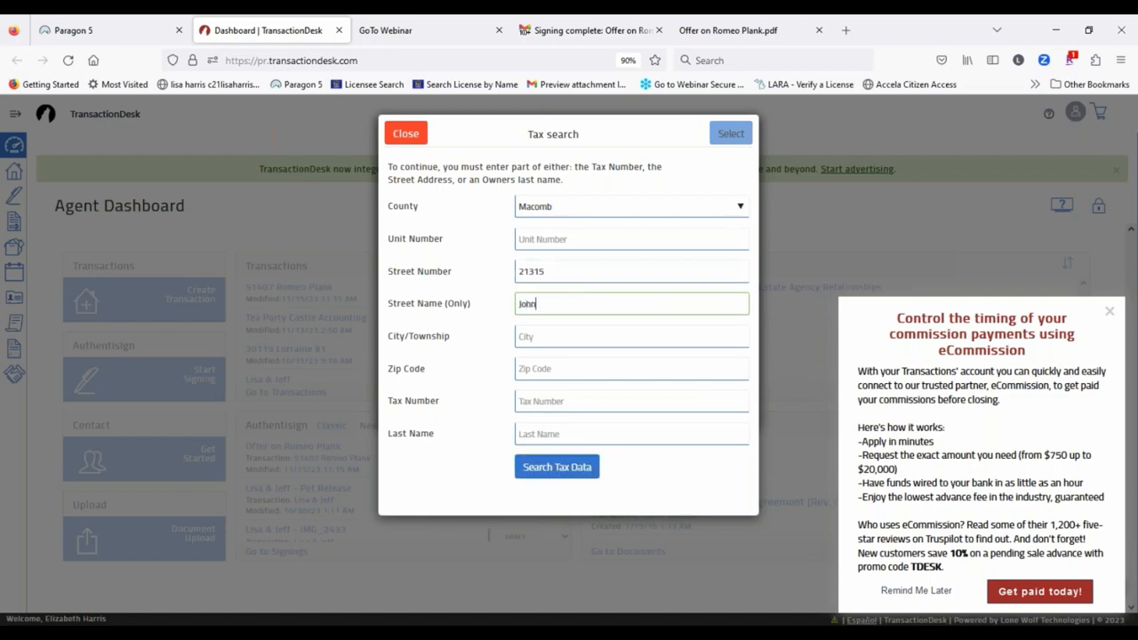
click(551, 470)
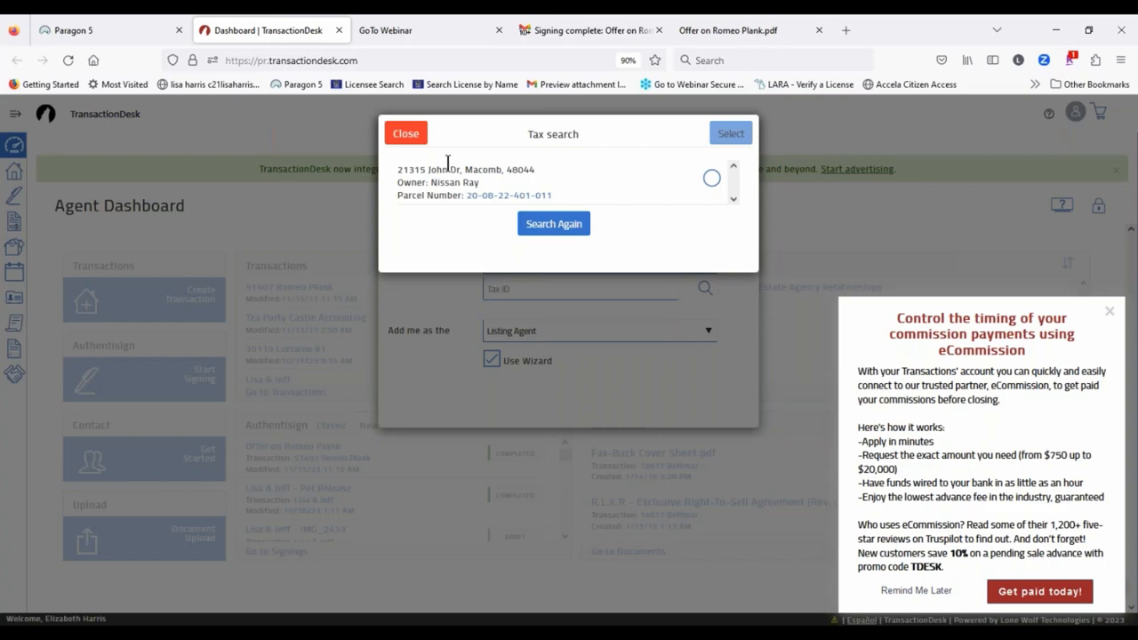
Step: Select the matching tax record and create the Class listing transaction
click(711, 178)
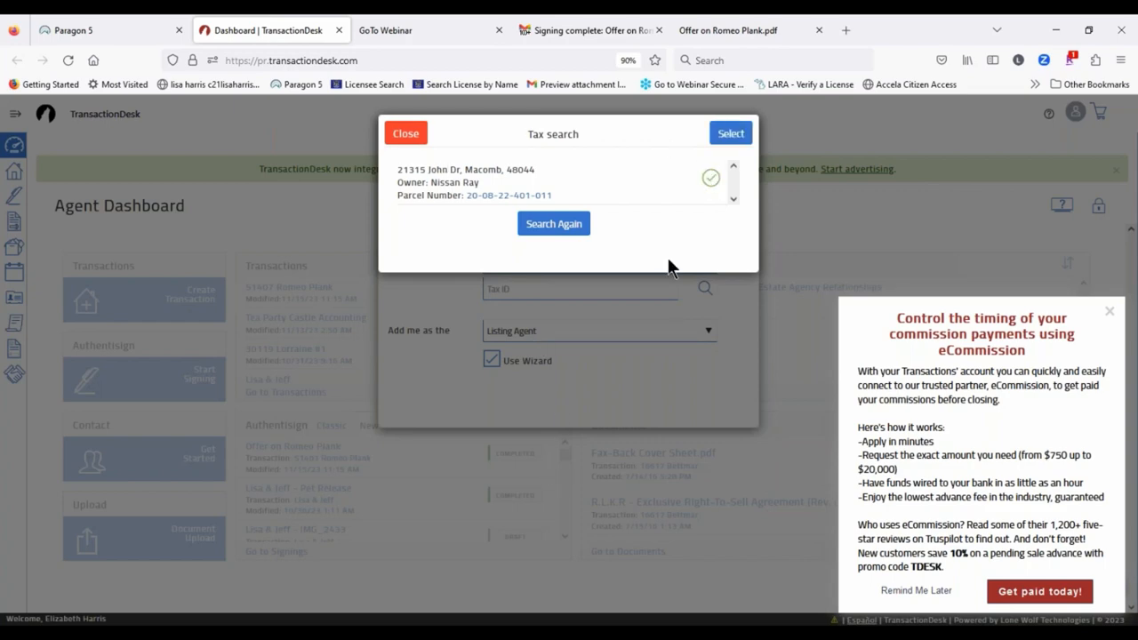
click(729, 133)
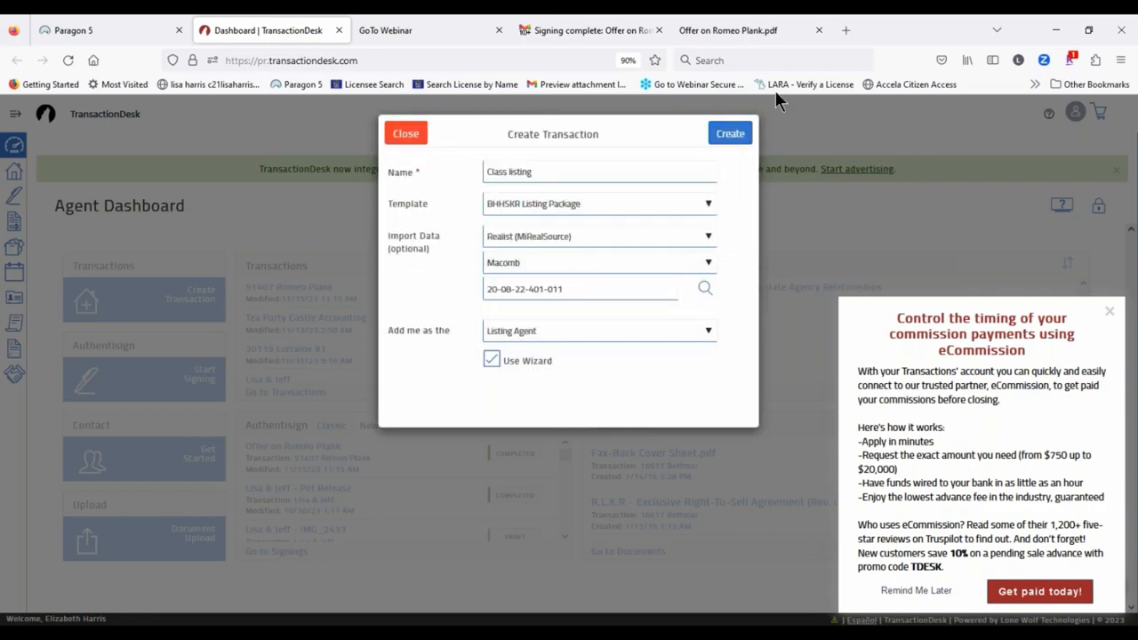
click(728, 133)
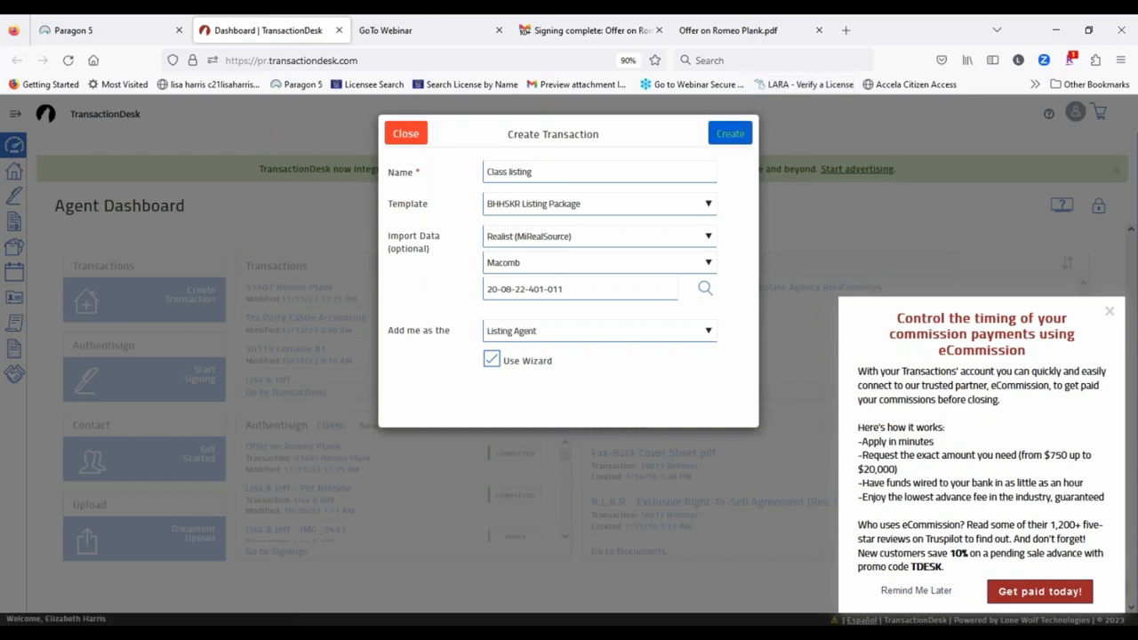
click(730, 135)
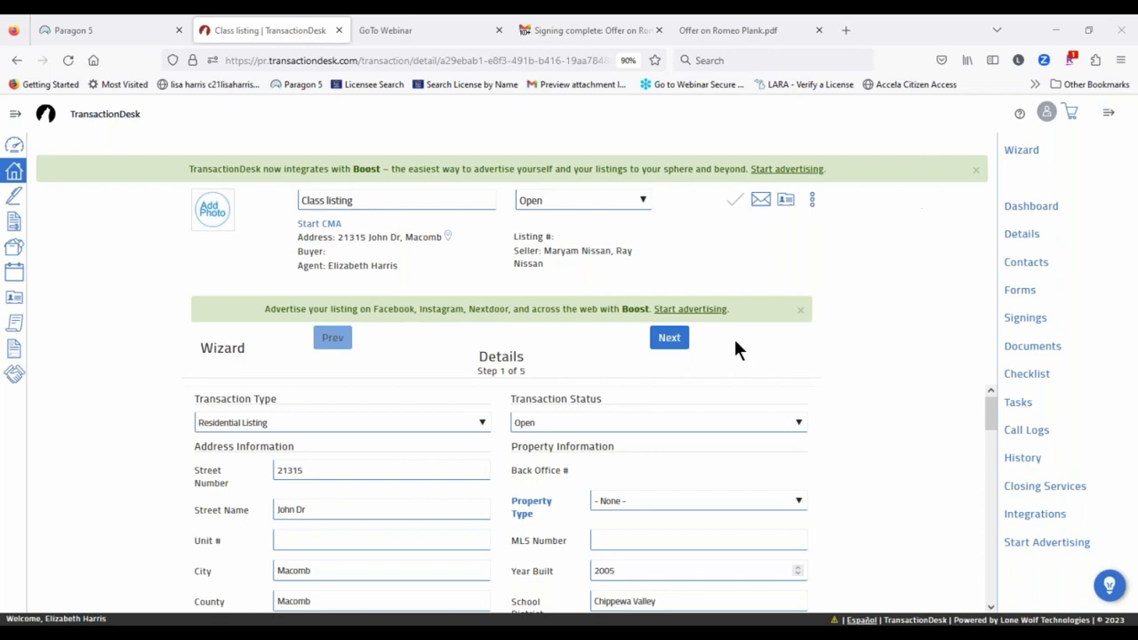
Step: Set the list date to November 18, 2023 and expiration to December 28, 2023
click(677, 339)
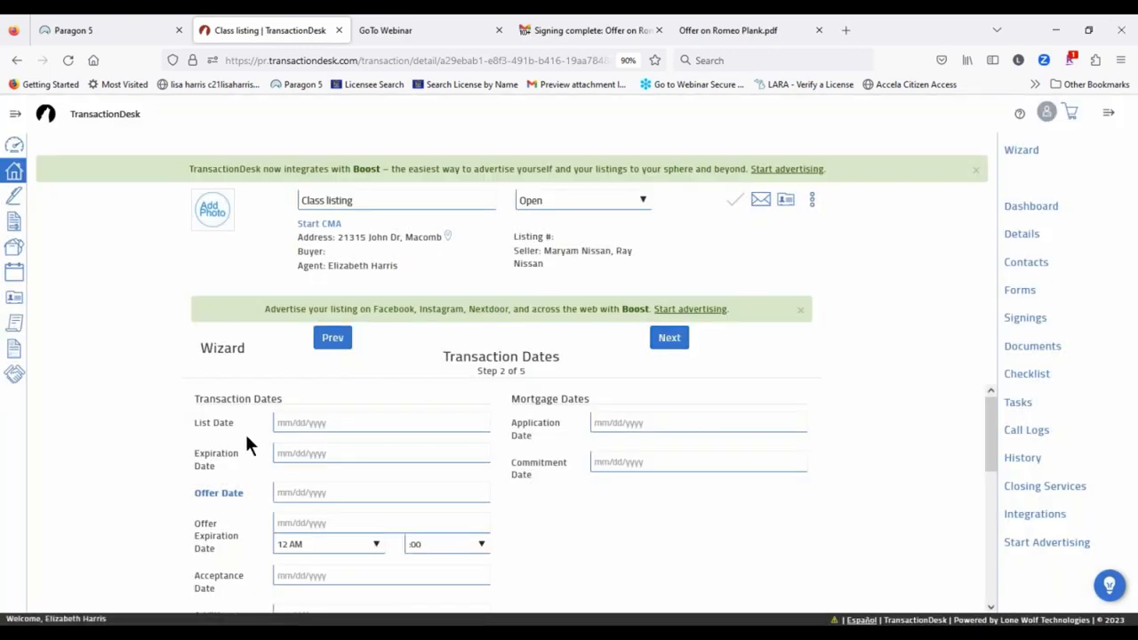
click(284, 423)
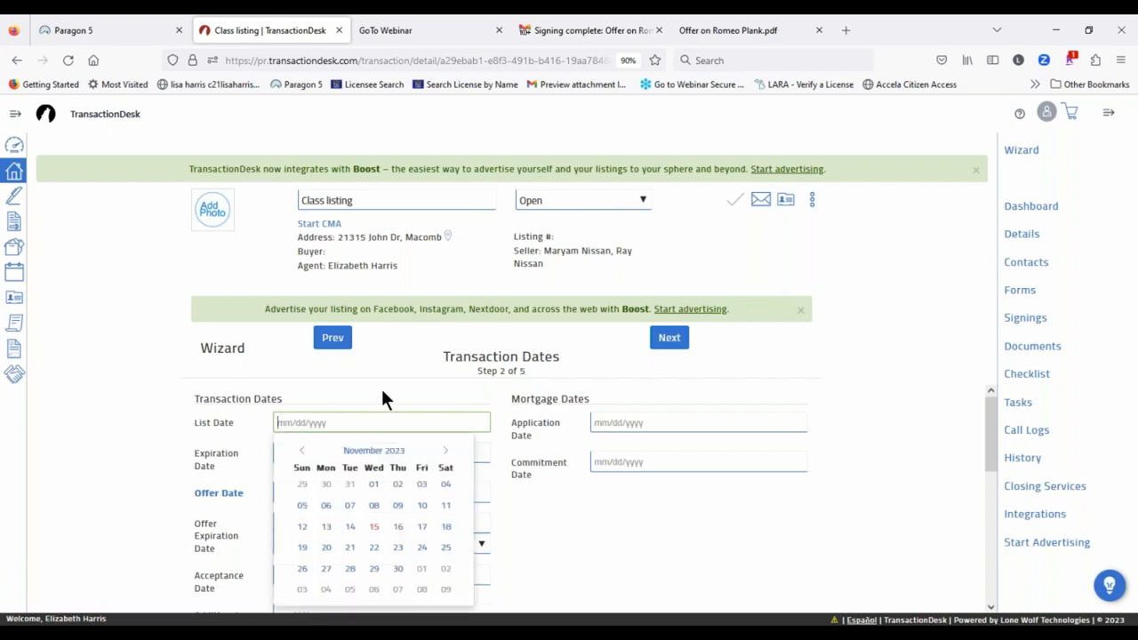
click(445, 527)
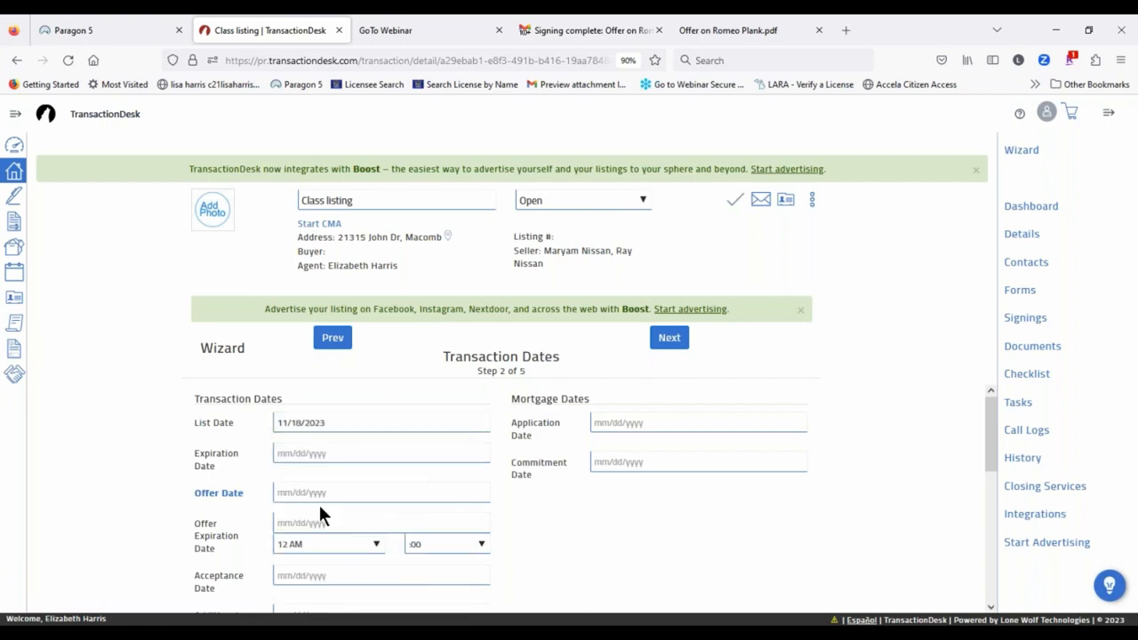
click(299, 458)
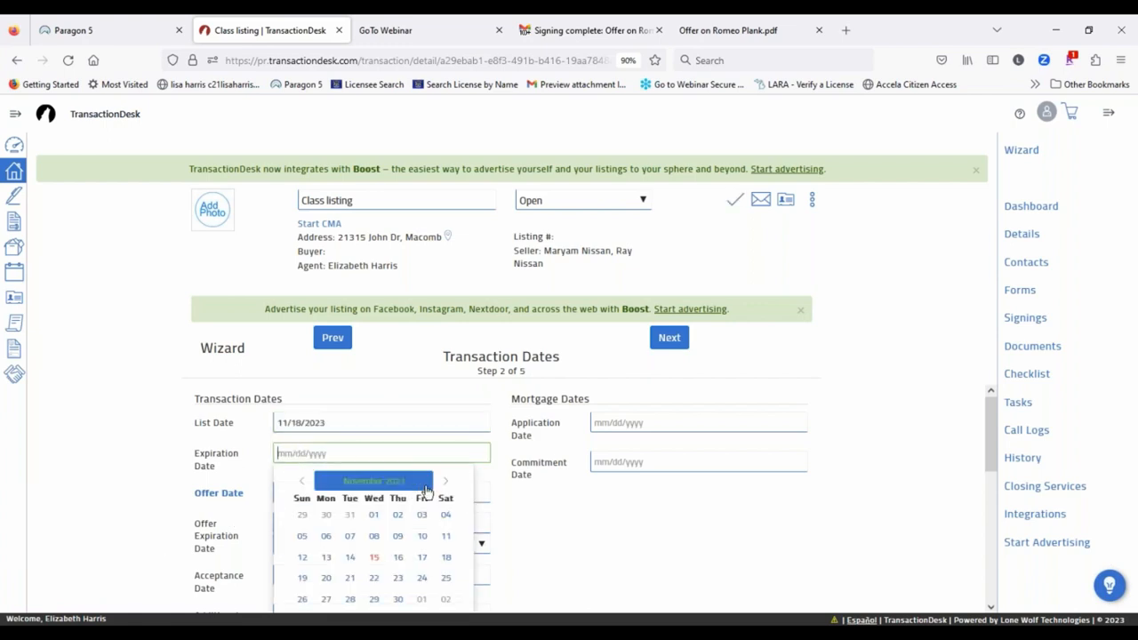
click(445, 483)
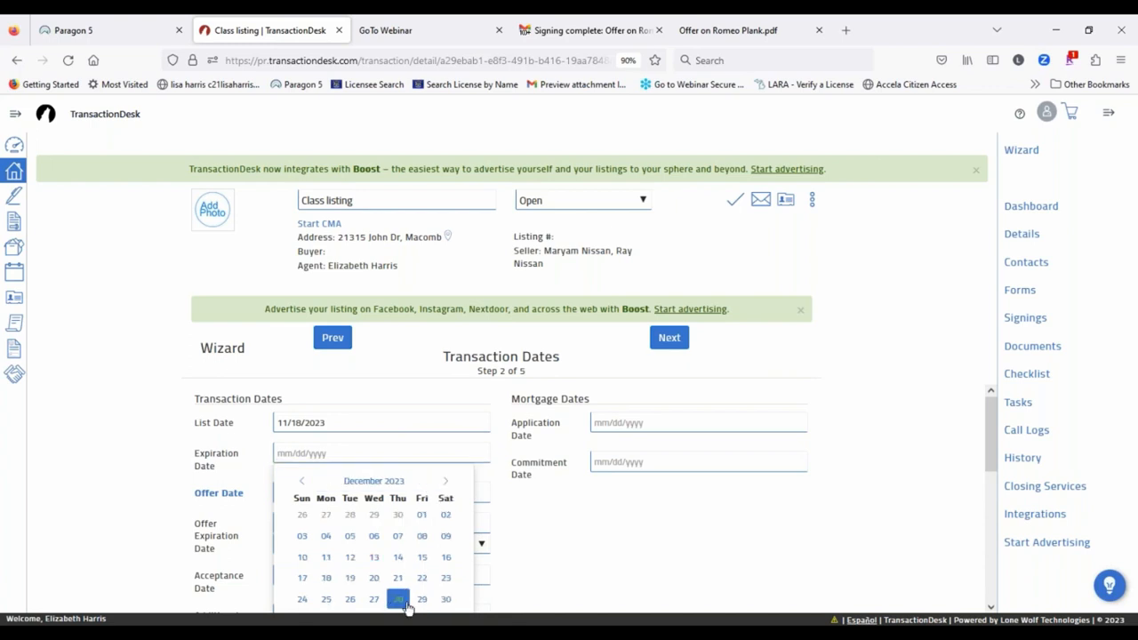
click(400, 599)
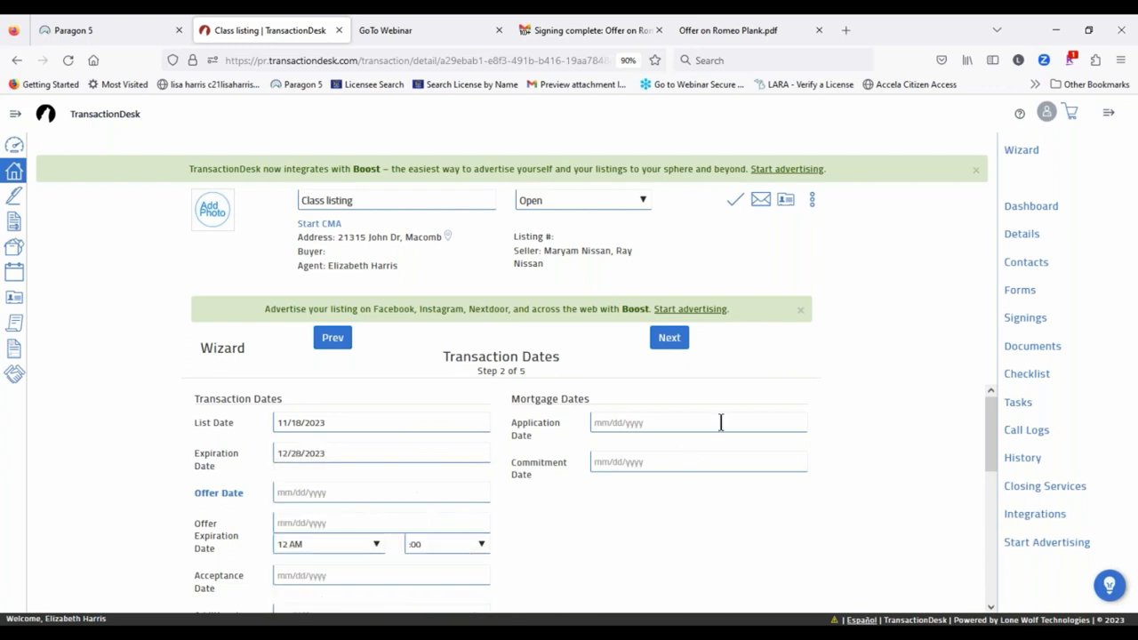
Step: Move past Contacts to the Forms step and scroll through the attached forms
click(671, 339)
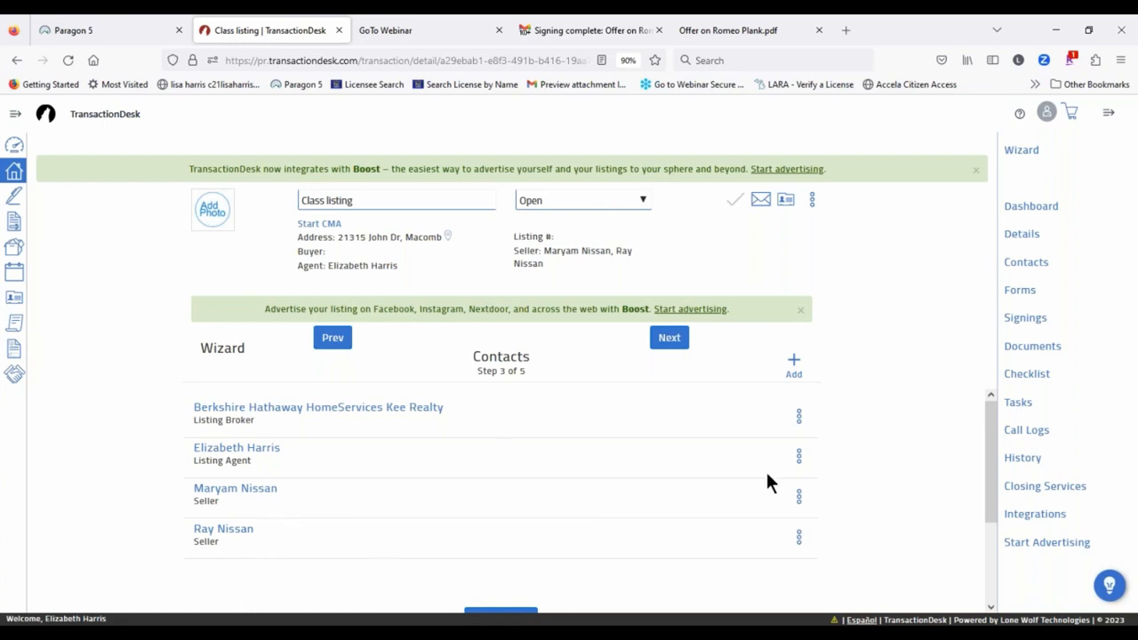
click(681, 340)
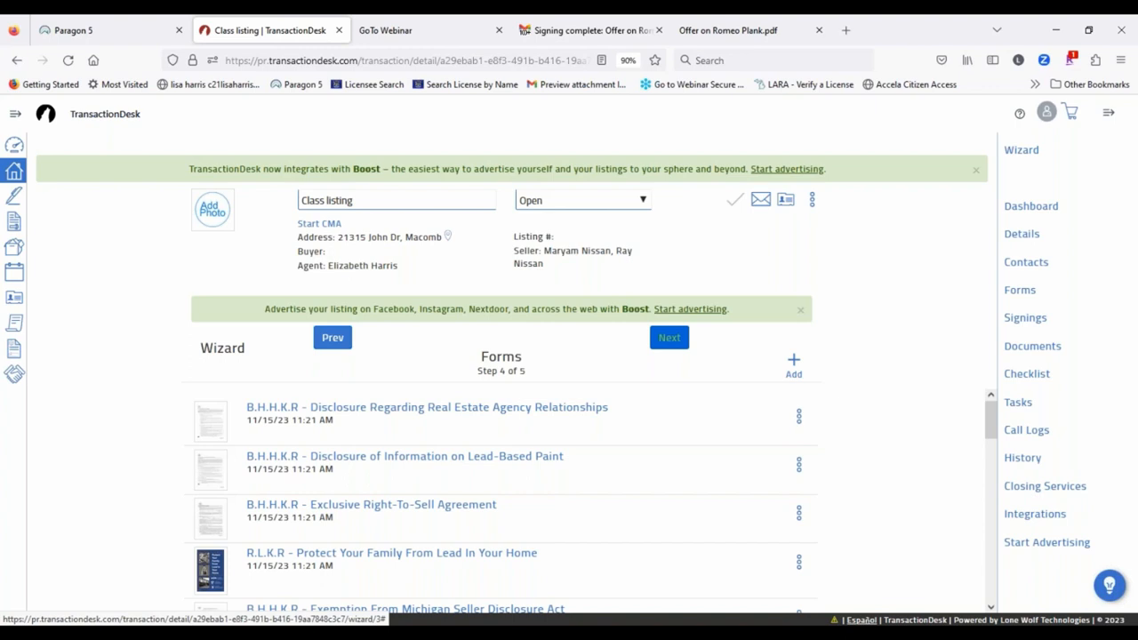
scroll(719, 455, down, 3)
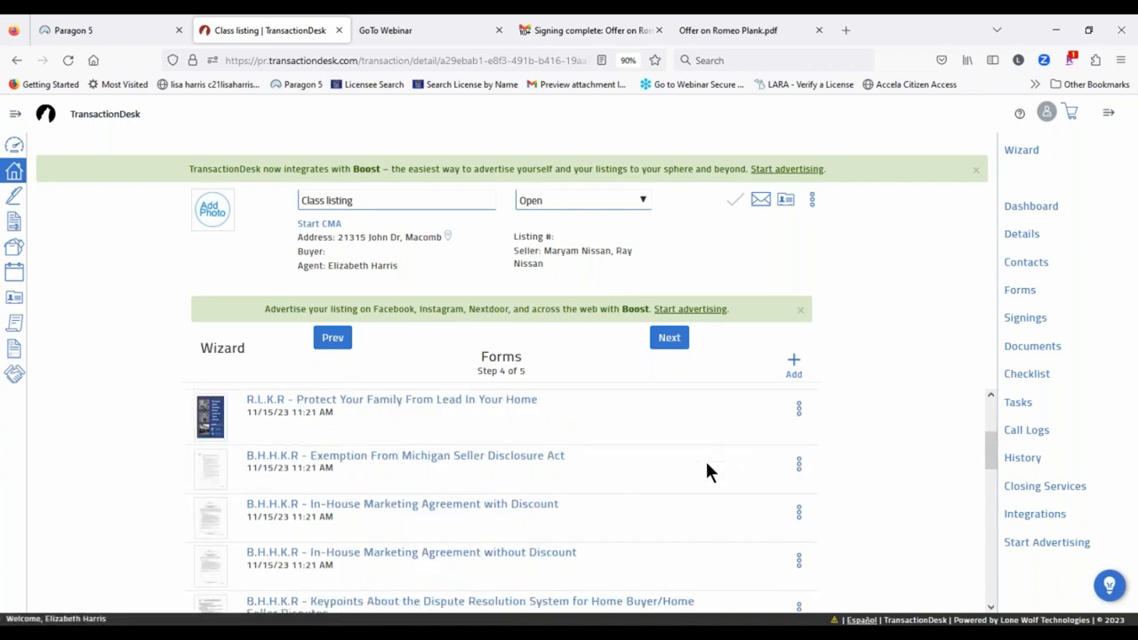
scroll(661, 512, down, 3)
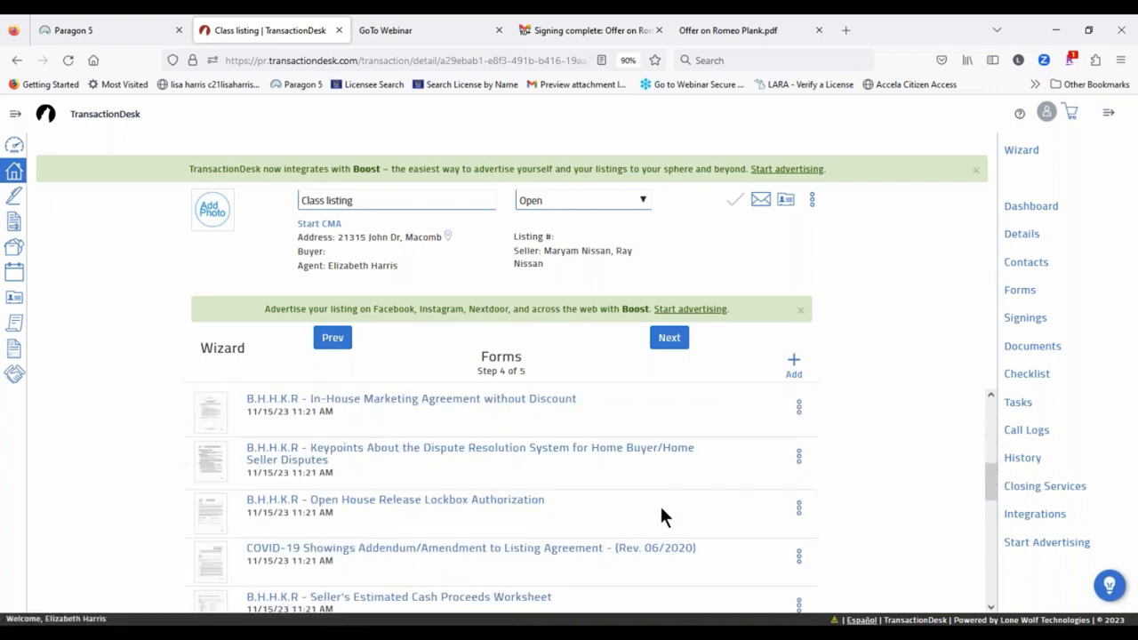
scroll(633, 498, down, 3)
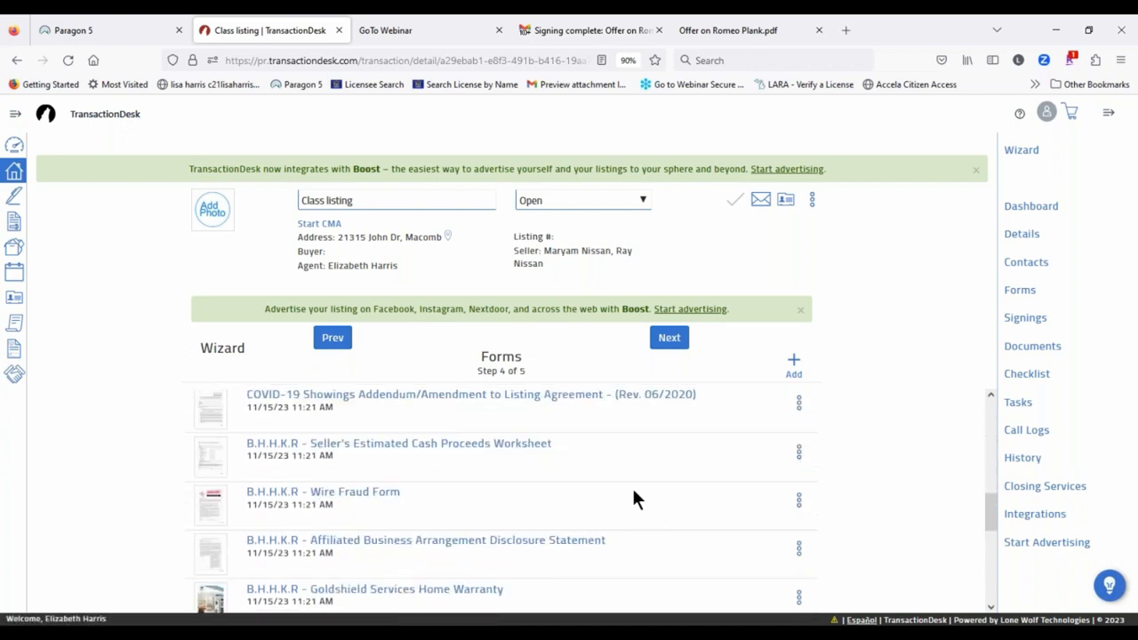
scroll(633, 495, down, 3)
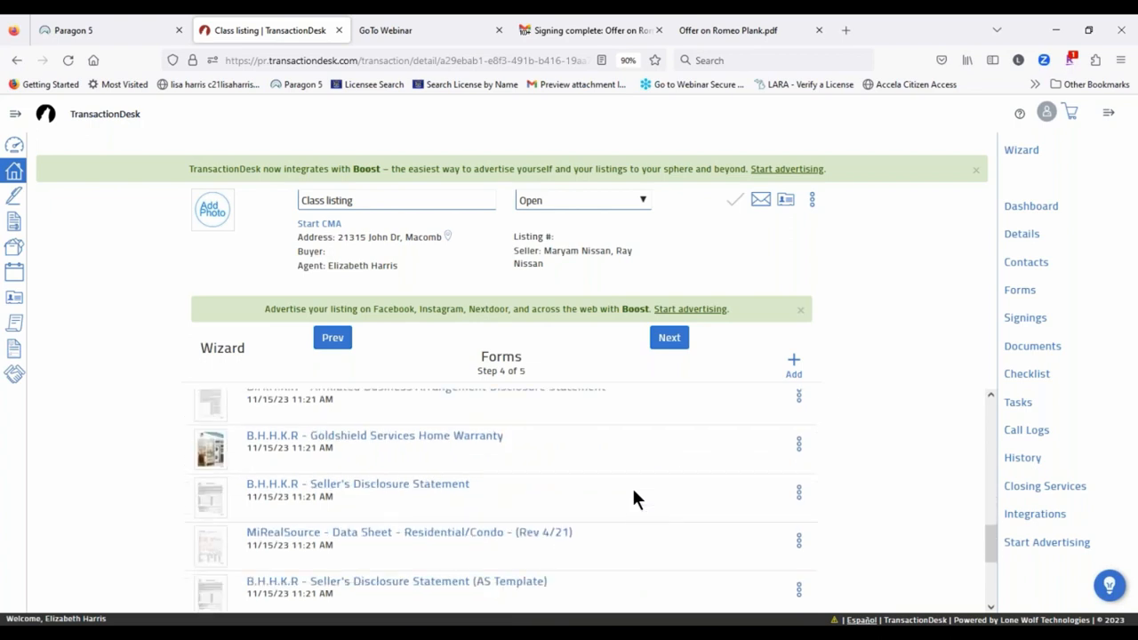
Step: Search the form library for 'sellers disclosure', then 'disclosure', browsing the results
click(796, 361)
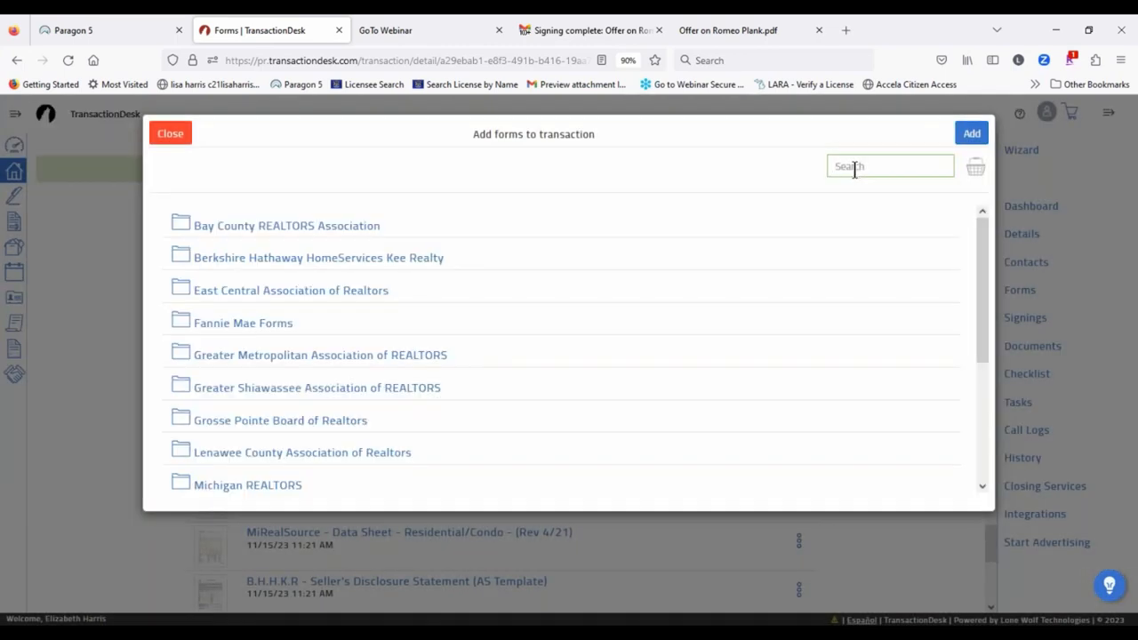
text(sellers d)
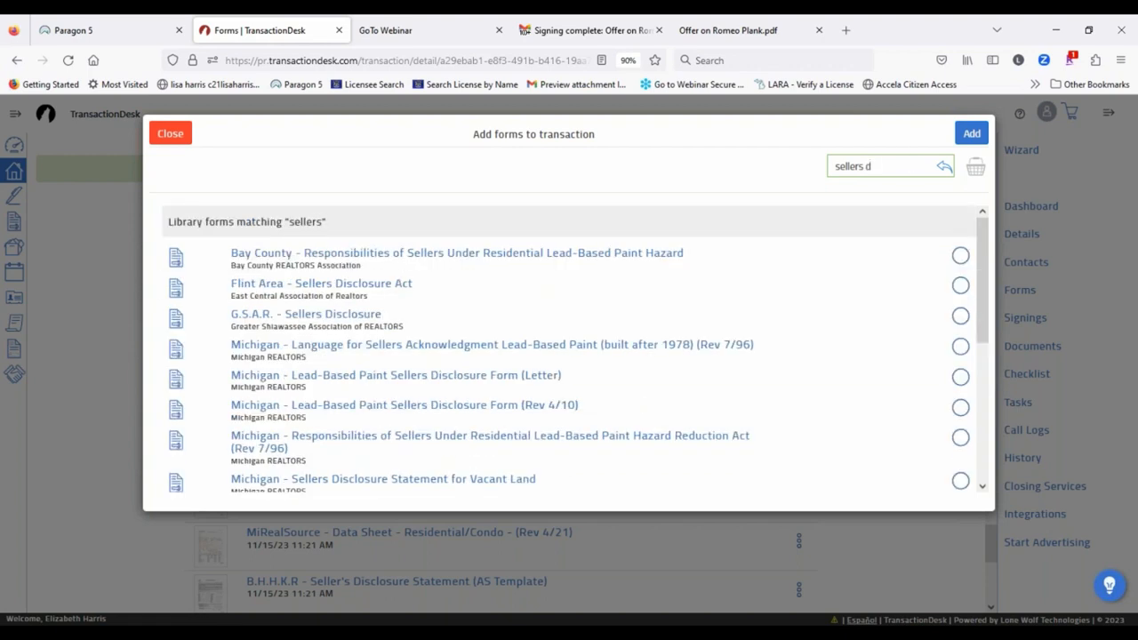
text(isc)
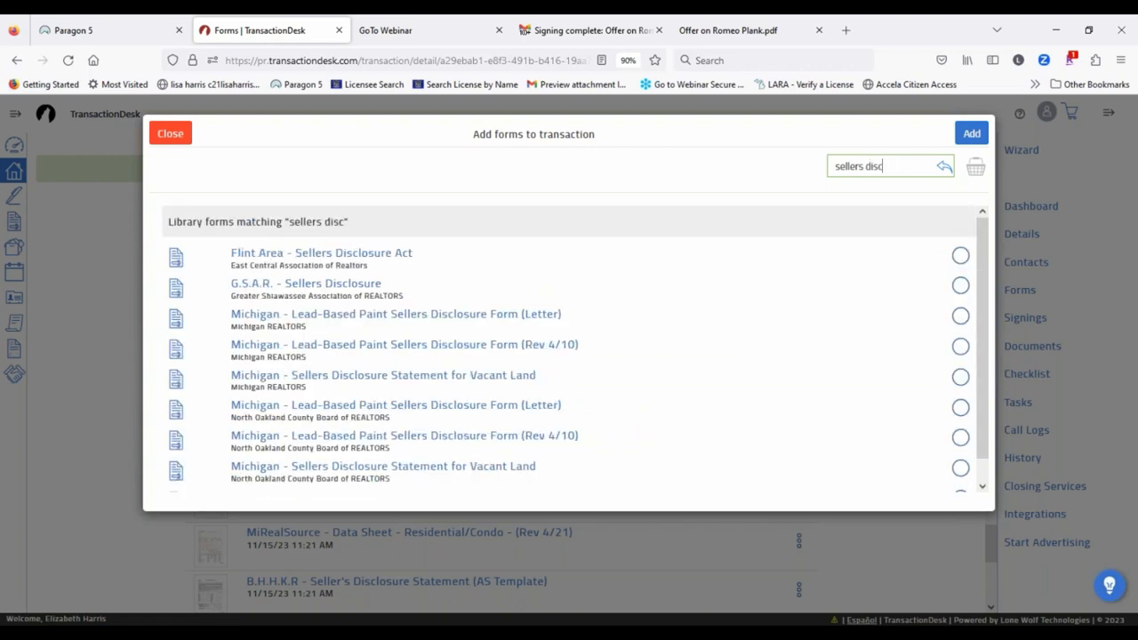
text(losure)
scroll(433, 373, down, 1)
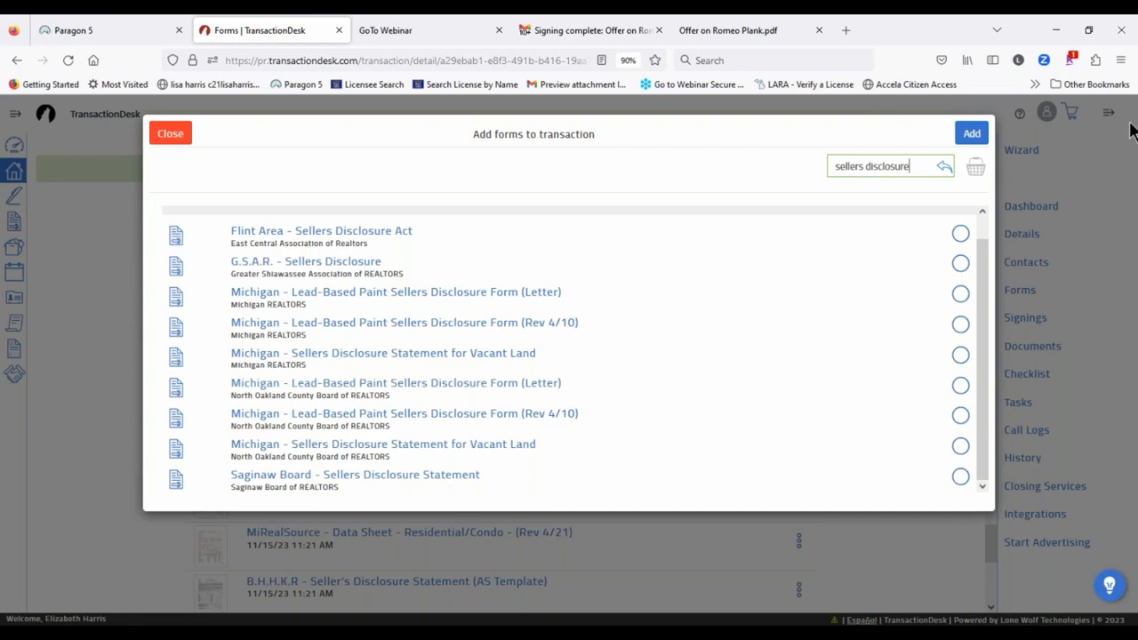
click(861, 169)
text(s)
drag(912, 165, 788, 163)
text(se)
key(BackSpace)
key(BackSpace)
text(disclosure)
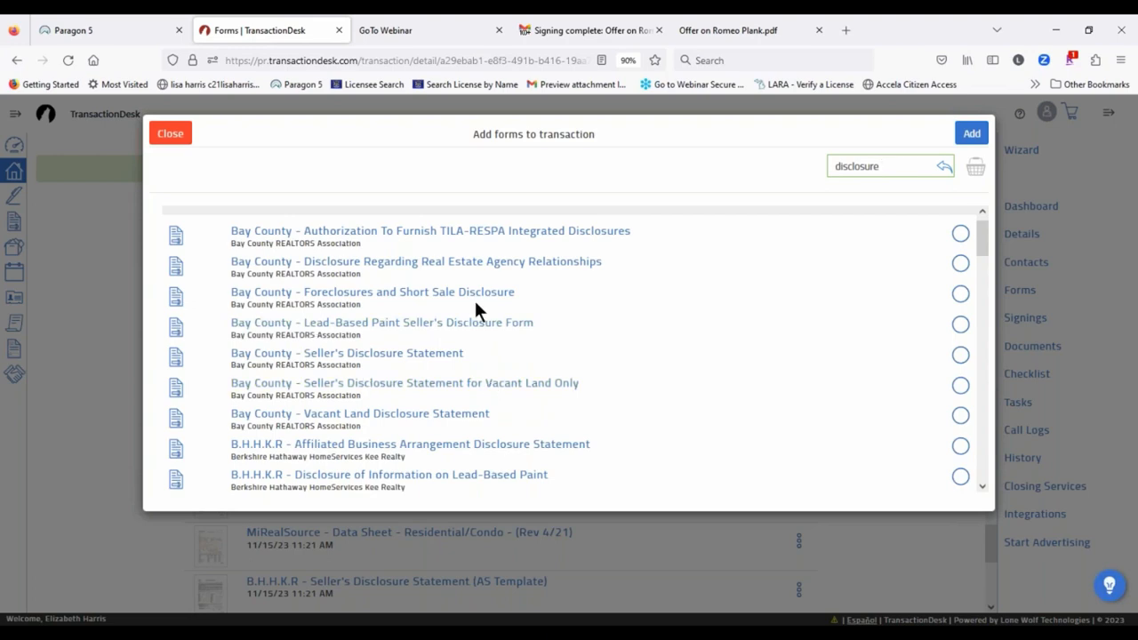
scroll(473, 298, down, 3)
scroll(388, 378, down, 10)
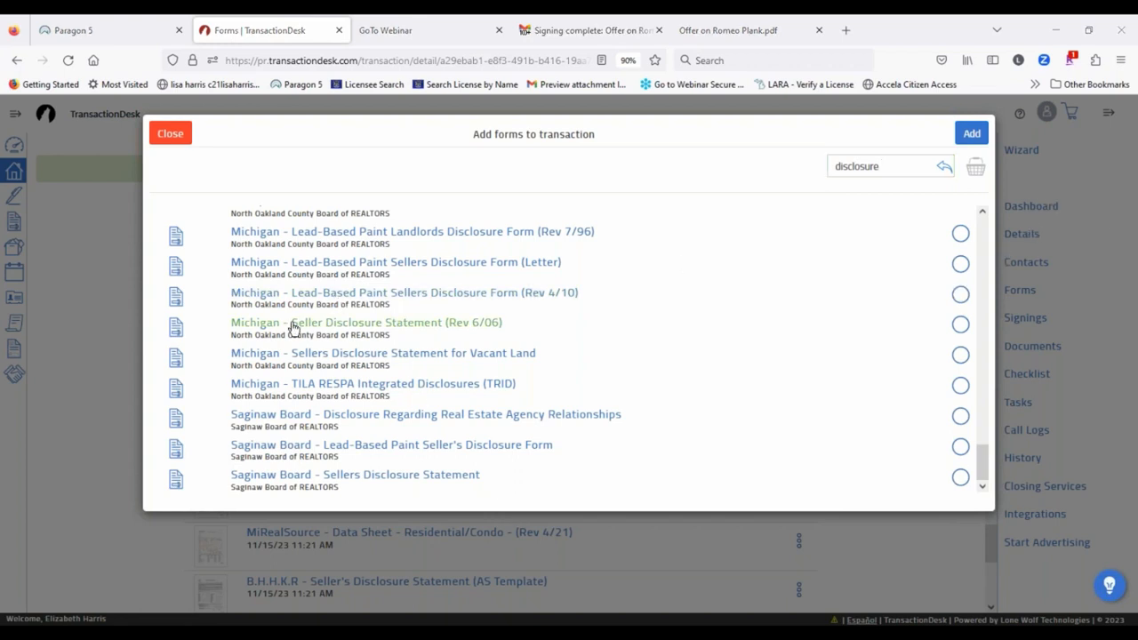
scroll(526, 335, up, 3)
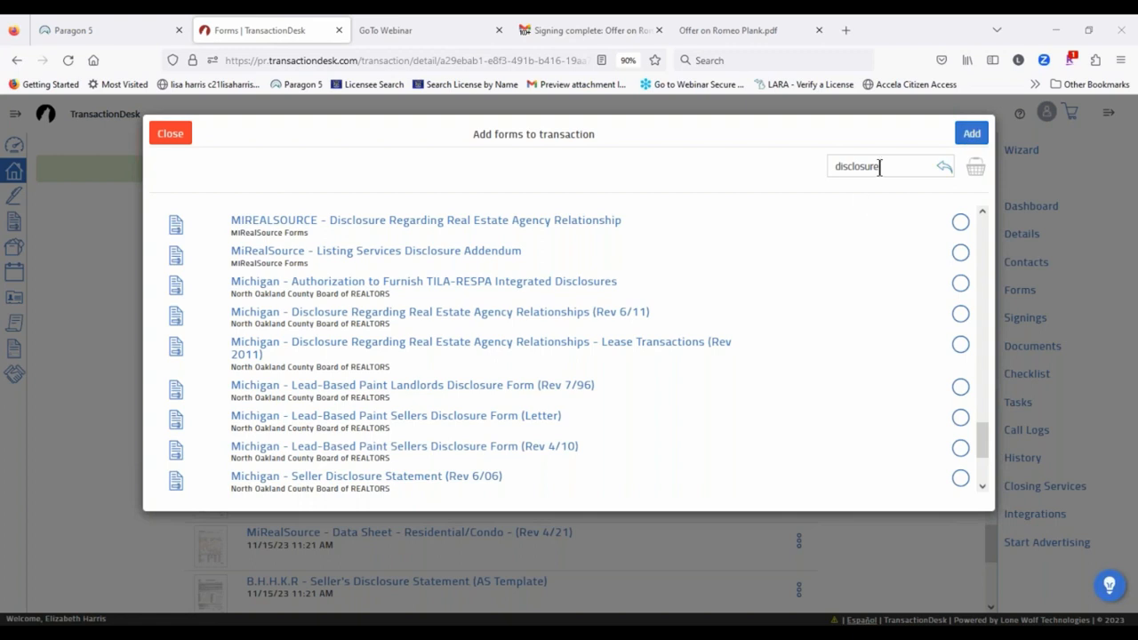
Step: Search 'data sheet' and add MiRealSource - Data Sheet - Residential/Condo (Rev 4/21)
drag(880, 166, 716, 160)
text(data sheet)
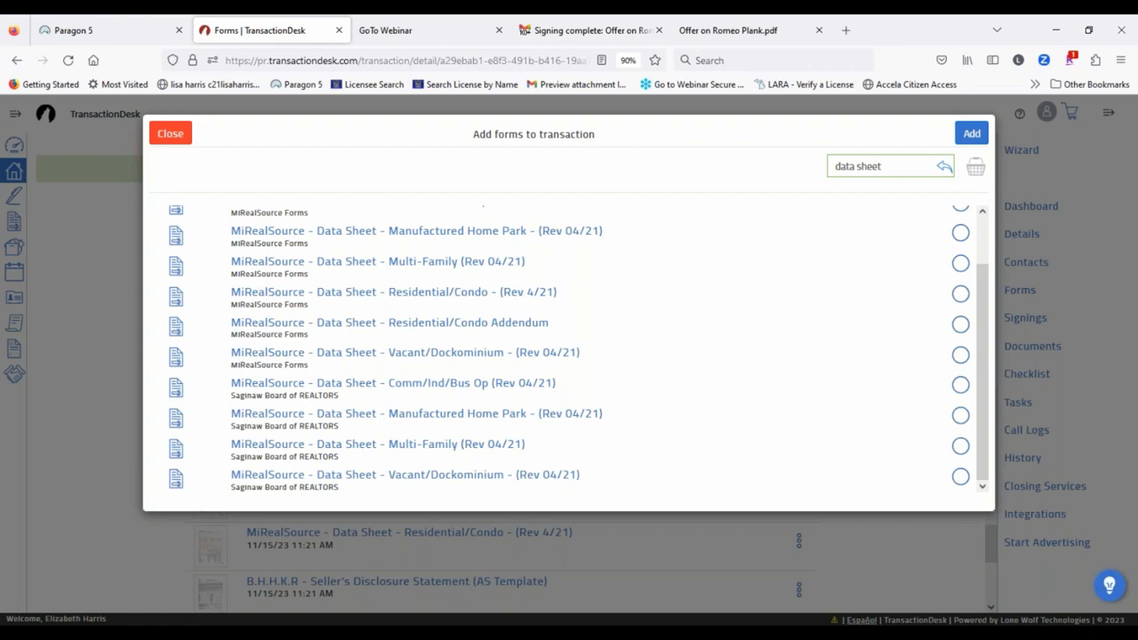
click(959, 293)
click(971, 133)
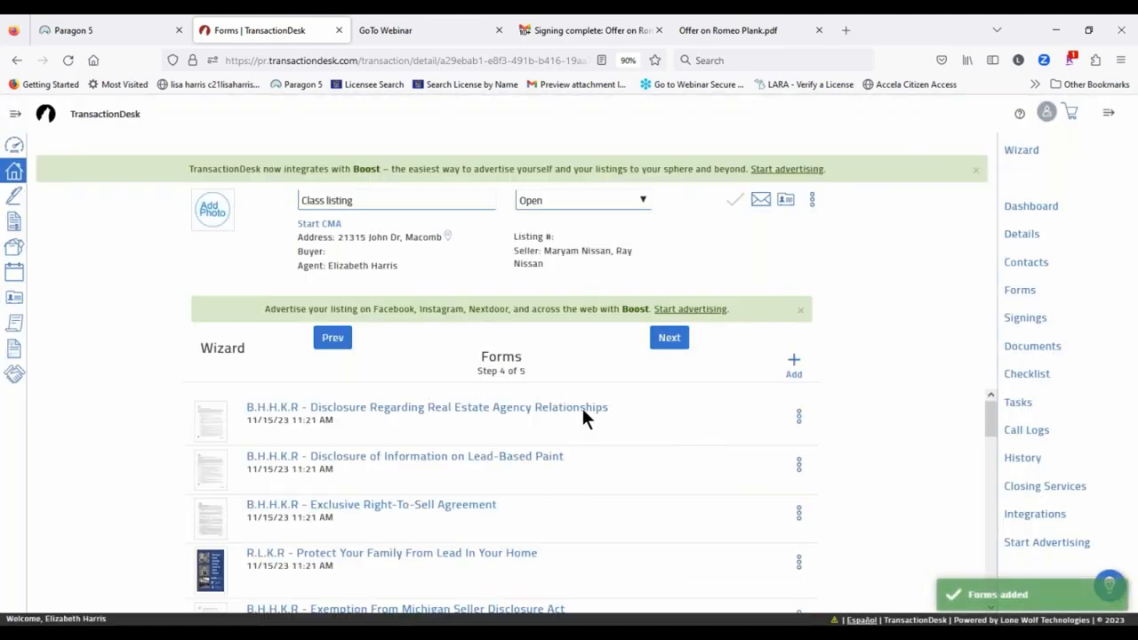
Step: Review the forms list and advance to the Documents step, 5 of 5
scroll(591, 489, down, 3)
scroll(636, 485, down, 3)
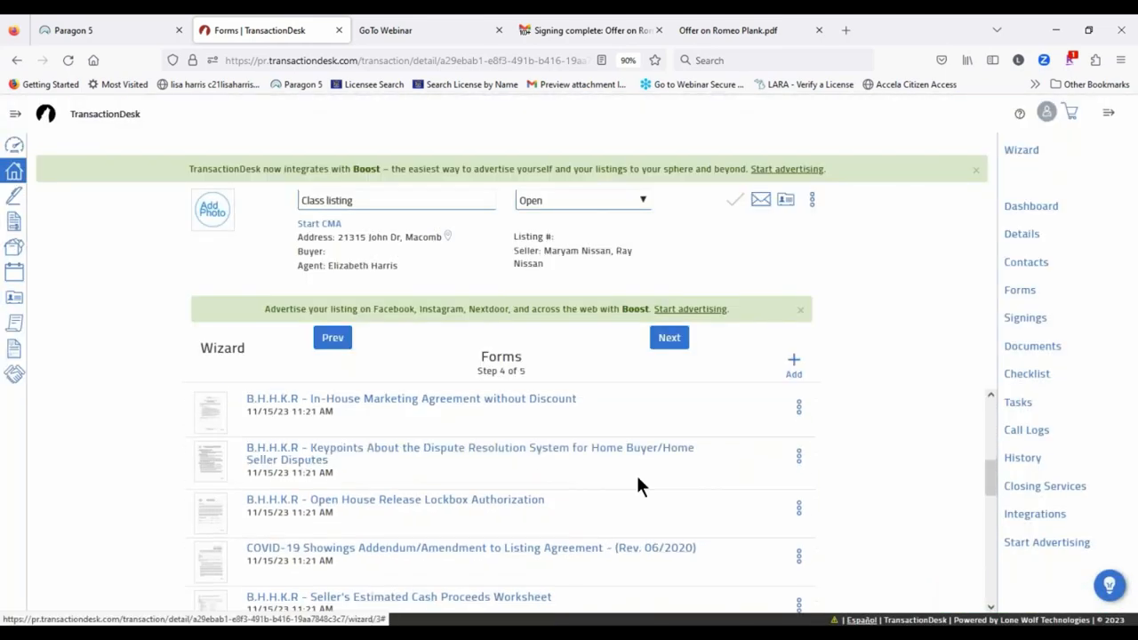
scroll(631, 485, down, 5)
scroll(631, 486, up, 3)
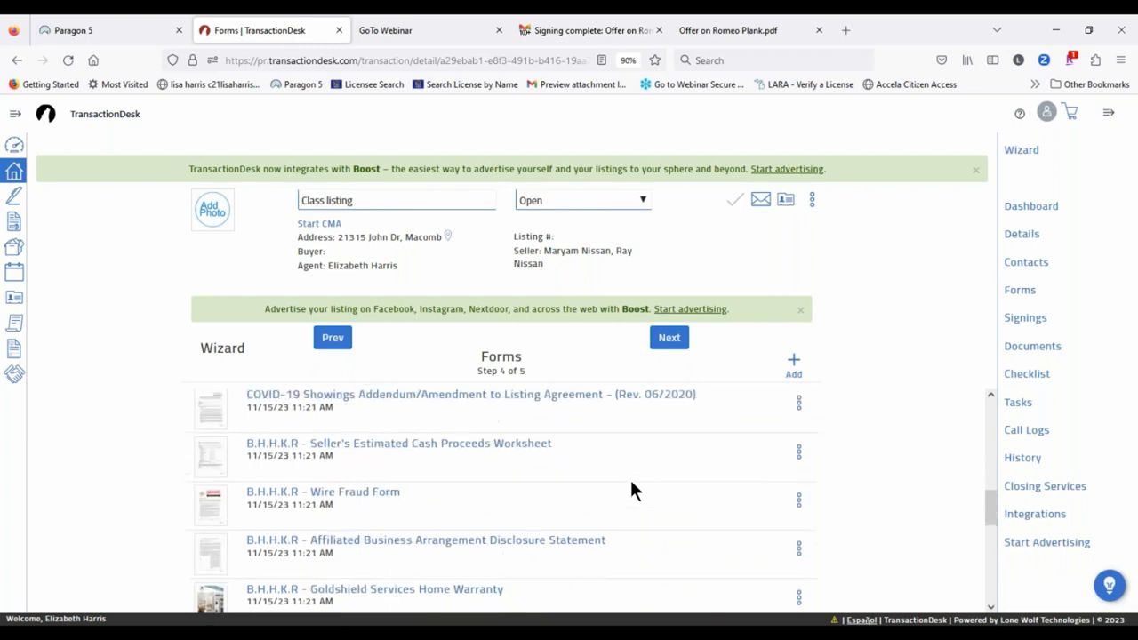
scroll(631, 486, down, 3)
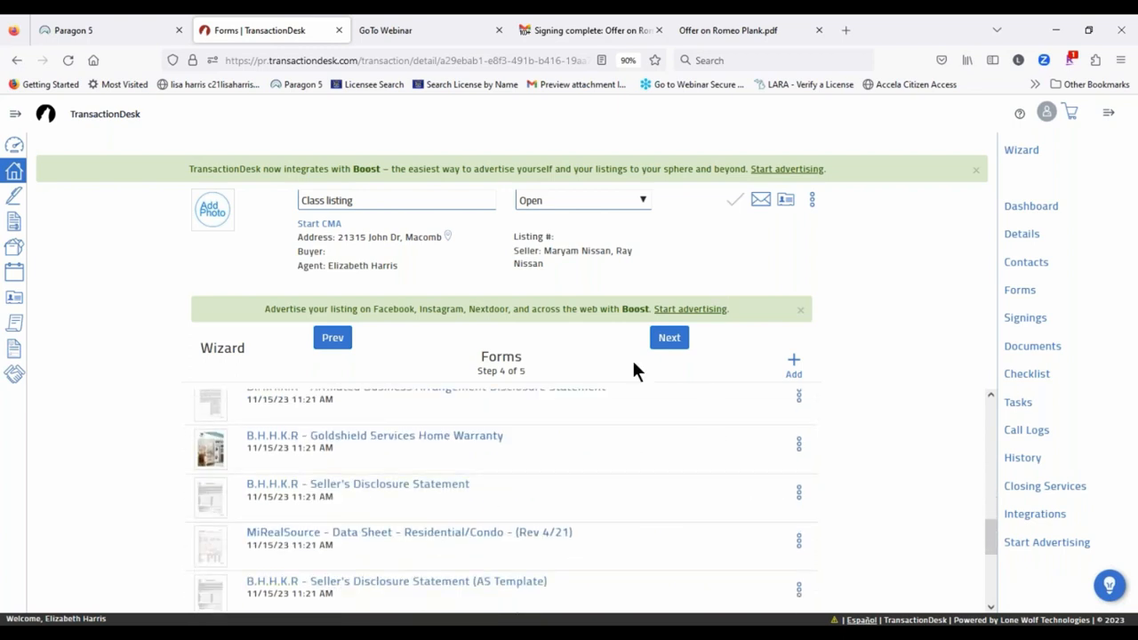
click(668, 338)
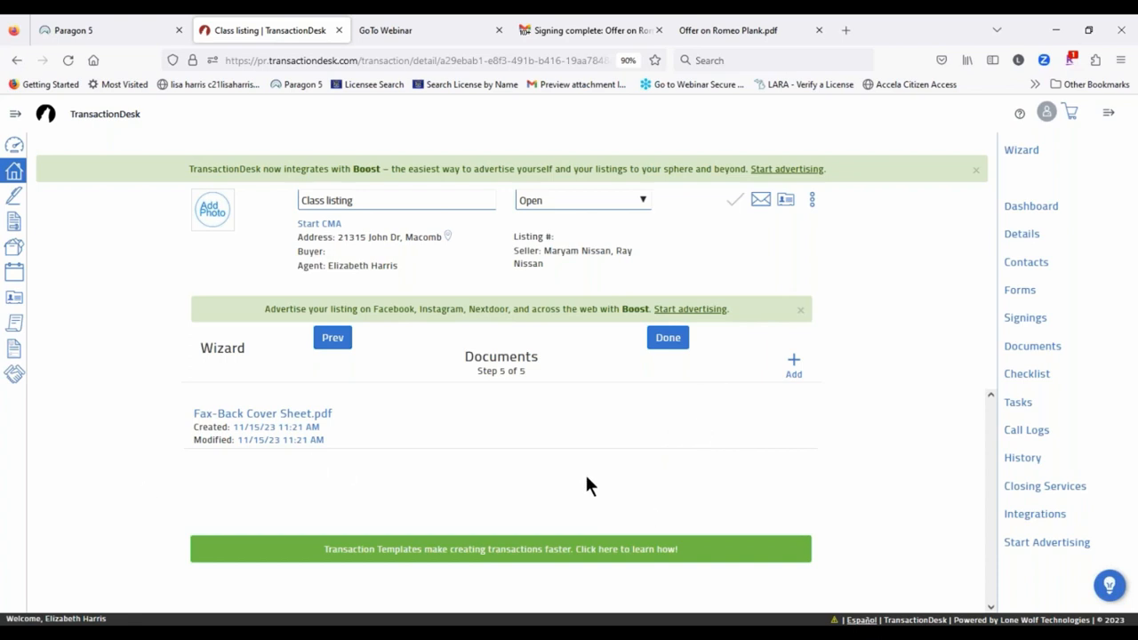
Step: Finish the wizard with Done and open the MiRealSource Data Sheet from the dashboard
click(668, 340)
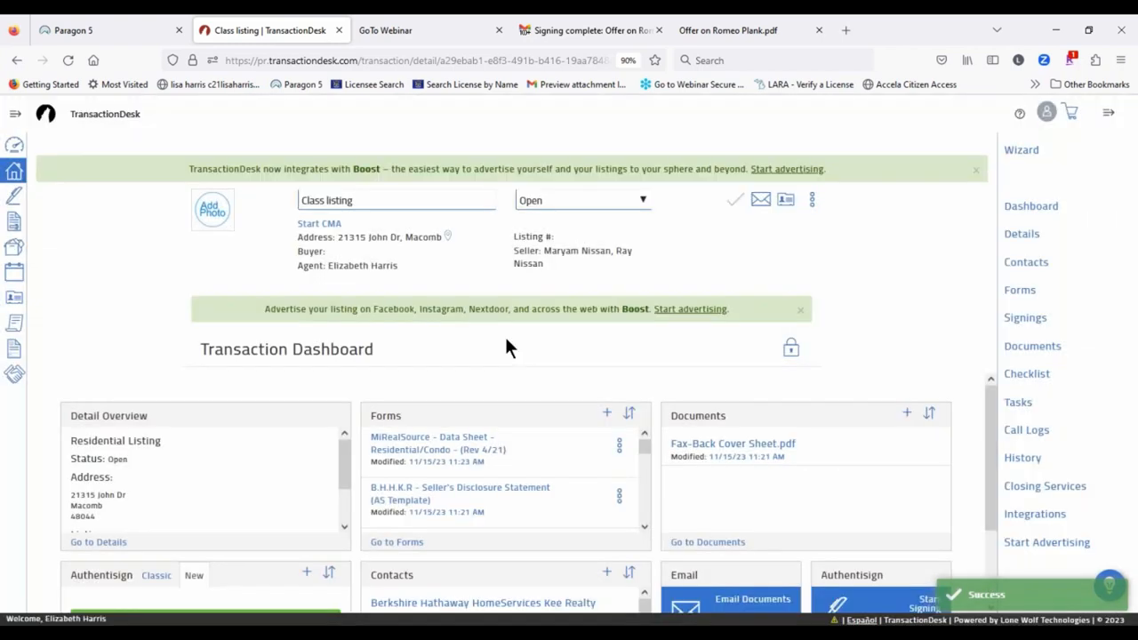
click(469, 441)
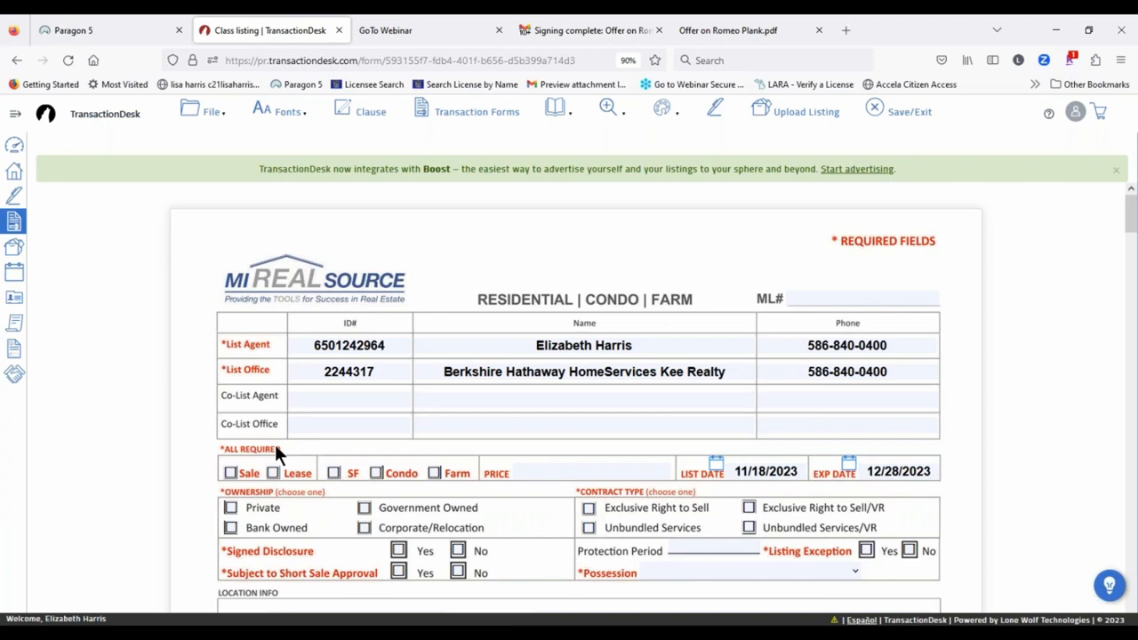
Step: Mark the listing as Sale, SF, price 550,000 with Private ownership
click(230, 473)
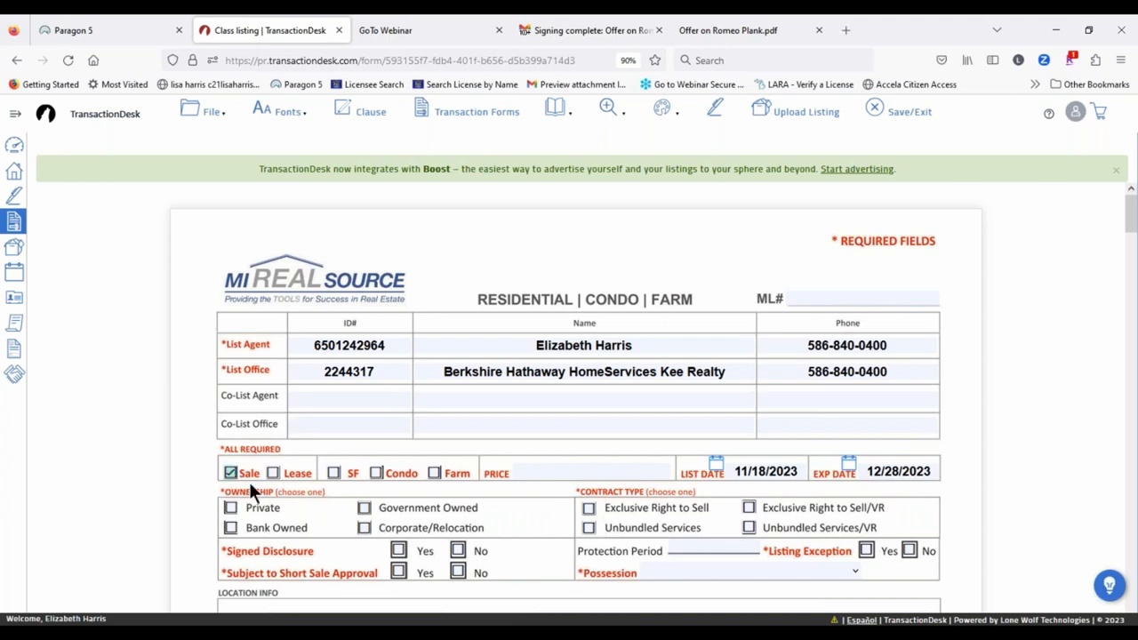
click(333, 473)
click(544, 470)
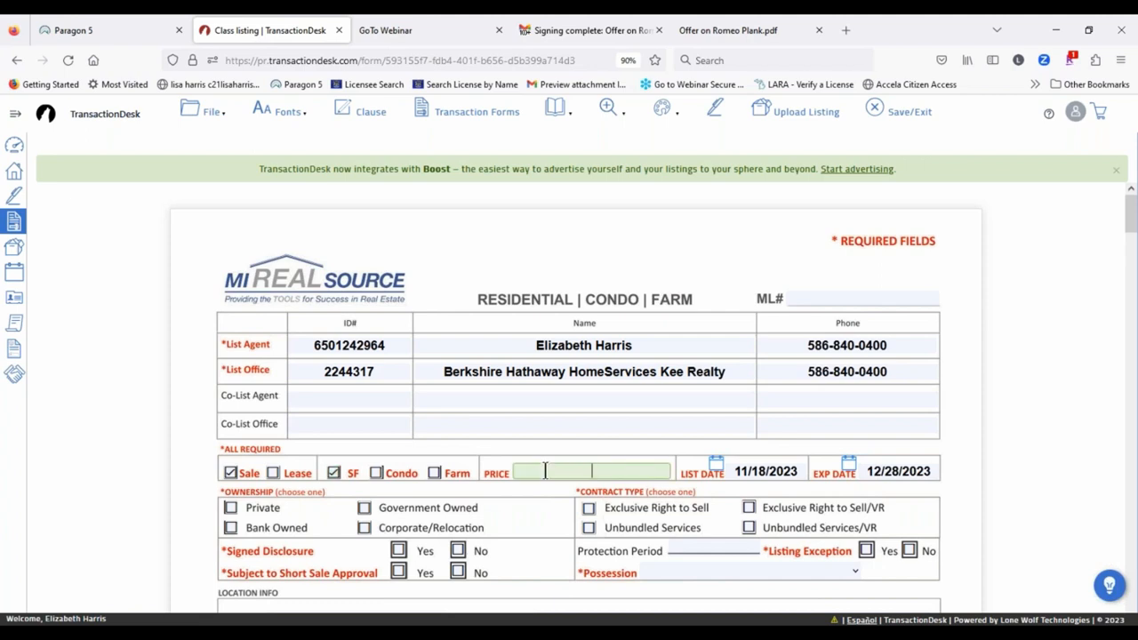
text(550000)
click(1067, 287)
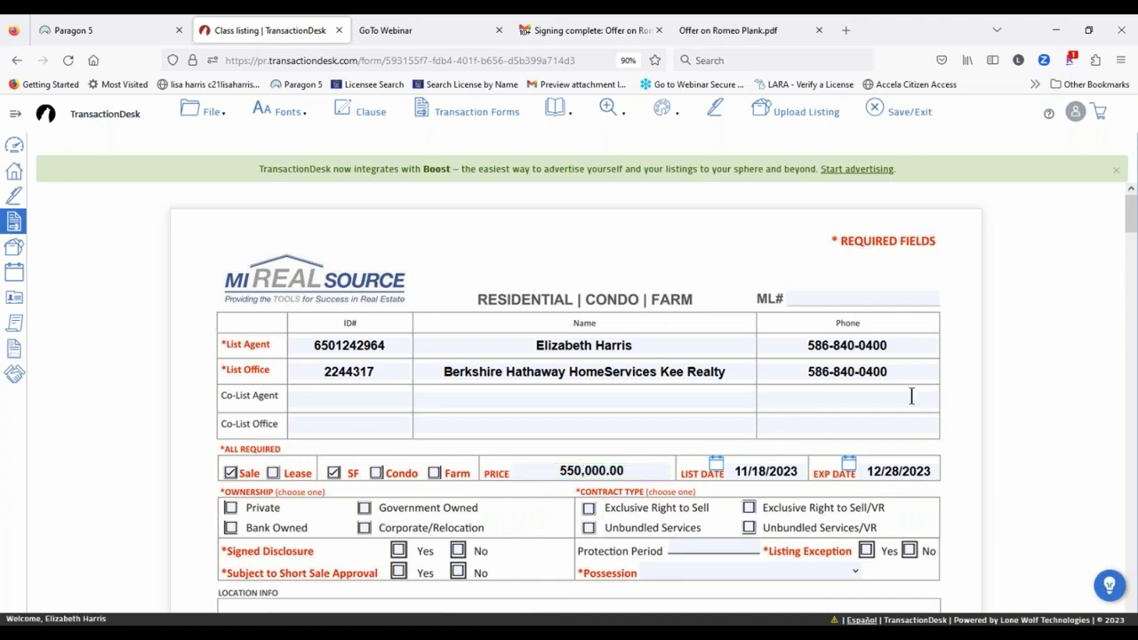
scroll(199, 498, down, 3)
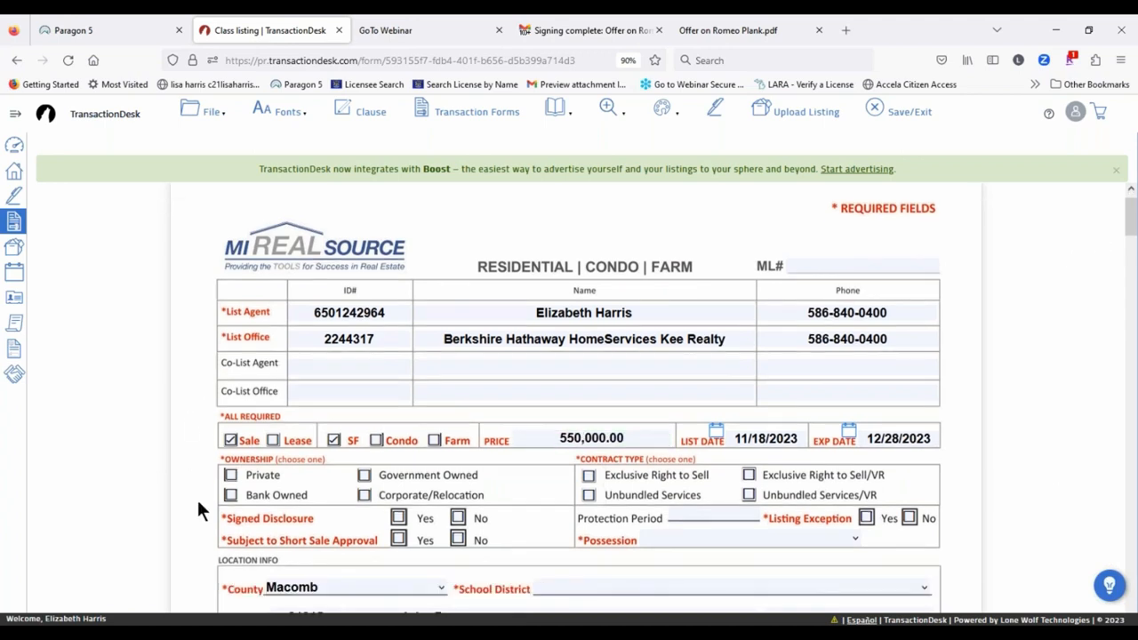
click(231, 354)
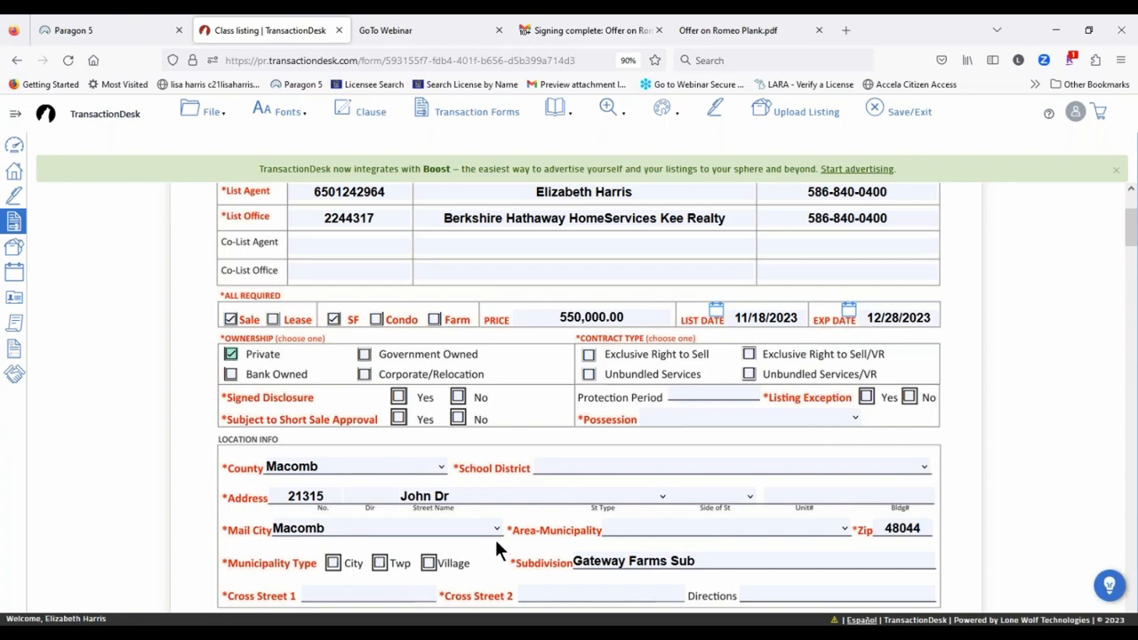
scroll(175, 439, down, 2)
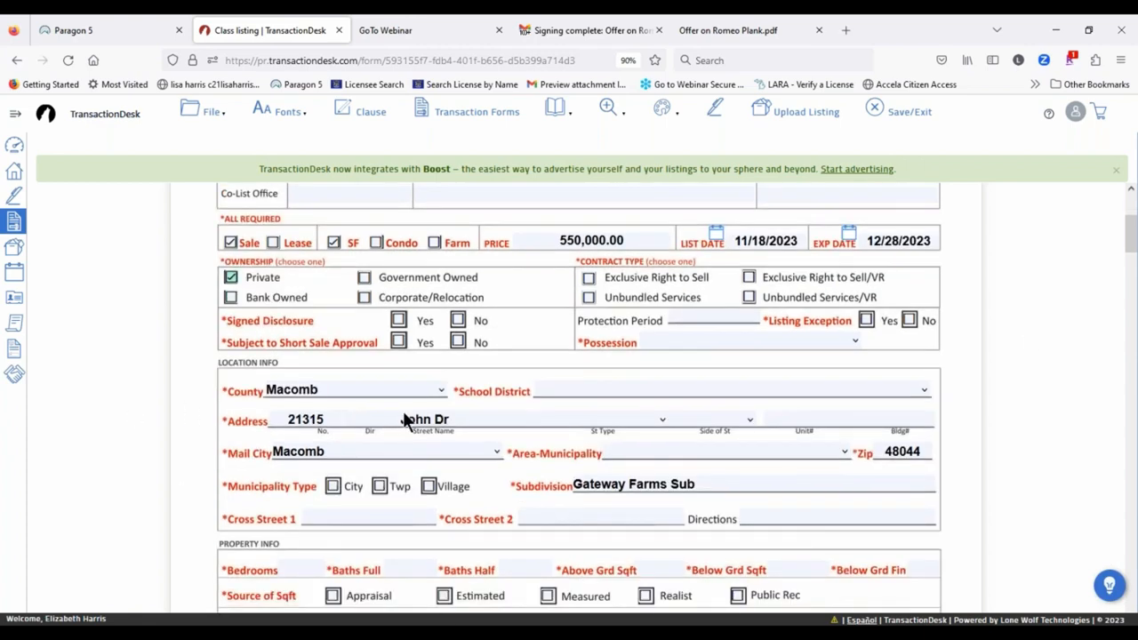
Step: Set school district Utica Community Schools, area-municipality Macomb Twp (50008), municipality type Twp
click(612, 397)
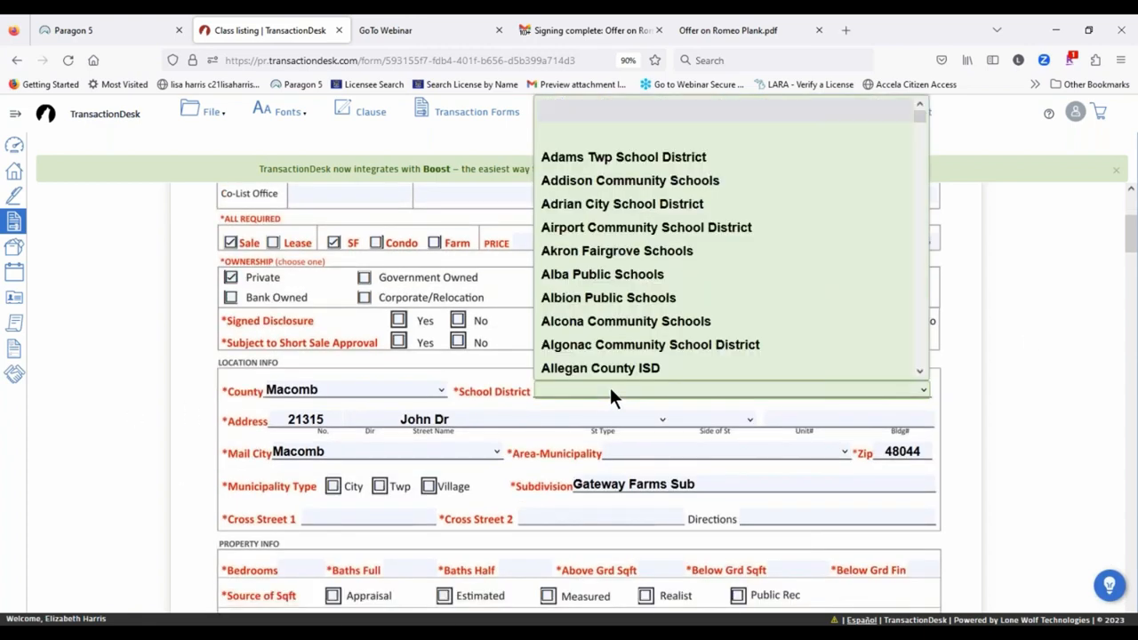
text(ut)
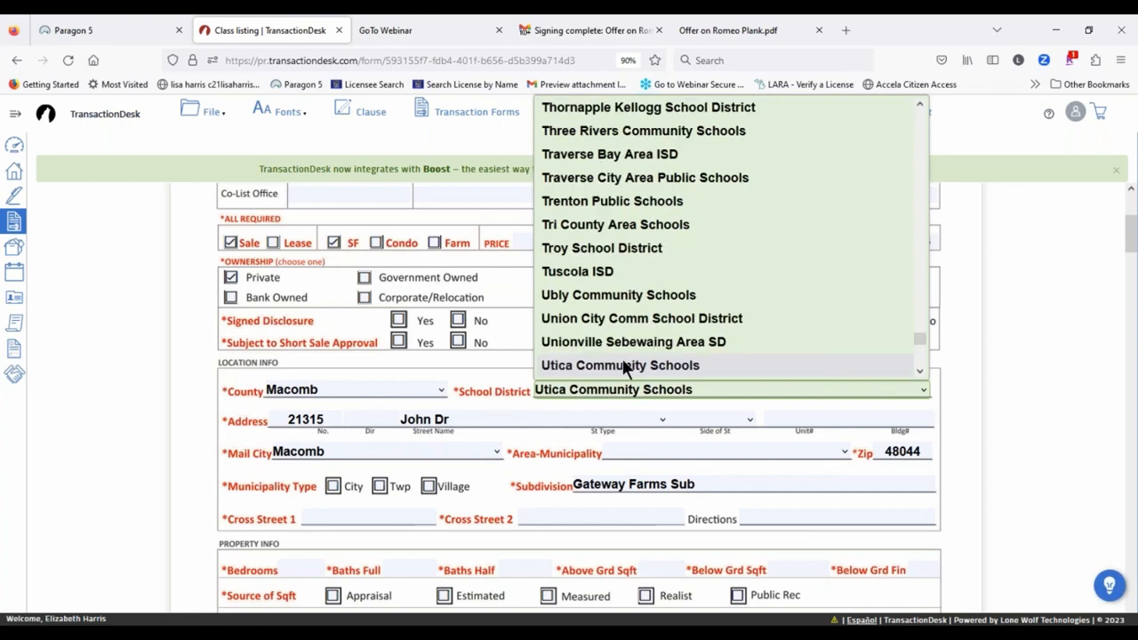
click(627, 366)
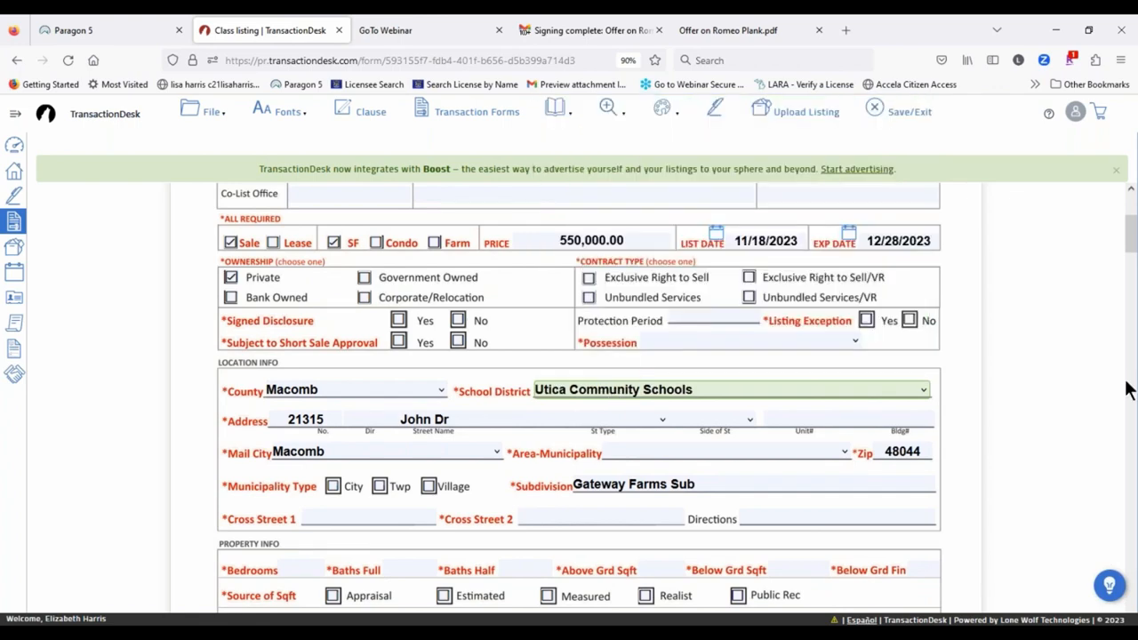
scroll(764, 346, down, 3)
click(655, 297)
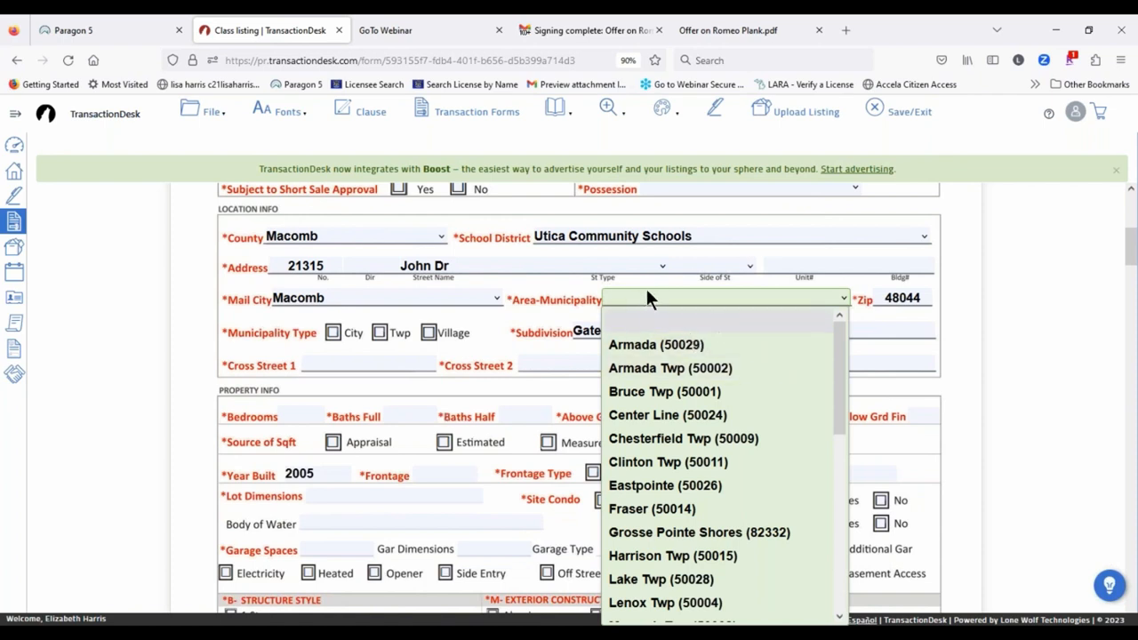
text(mb Twp (50008)
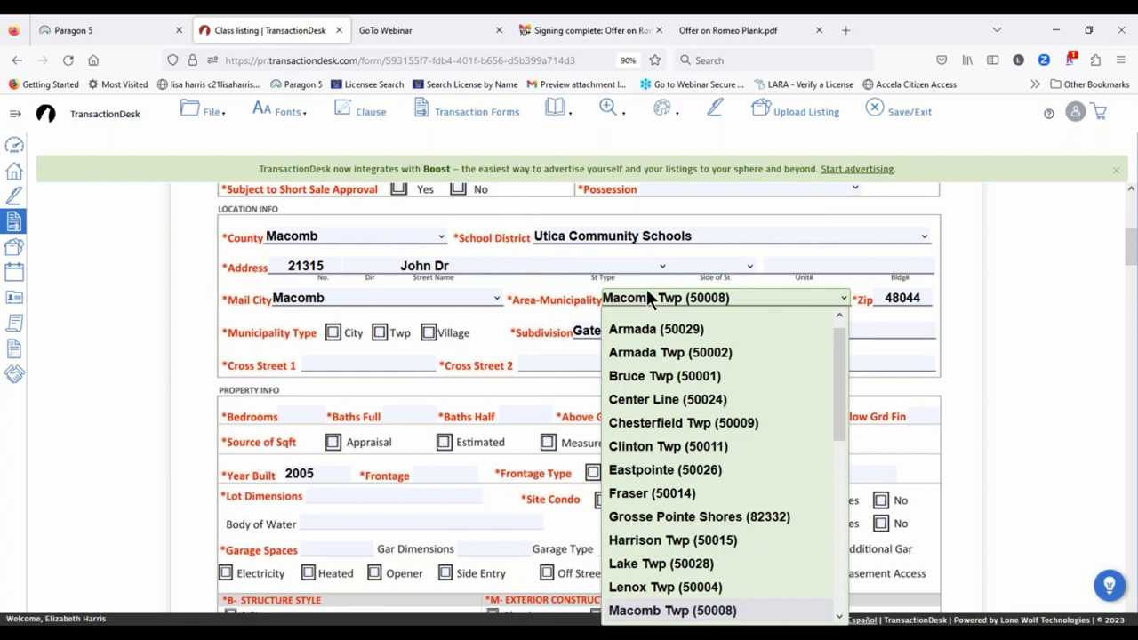
scroll(640, 456, up, 1)
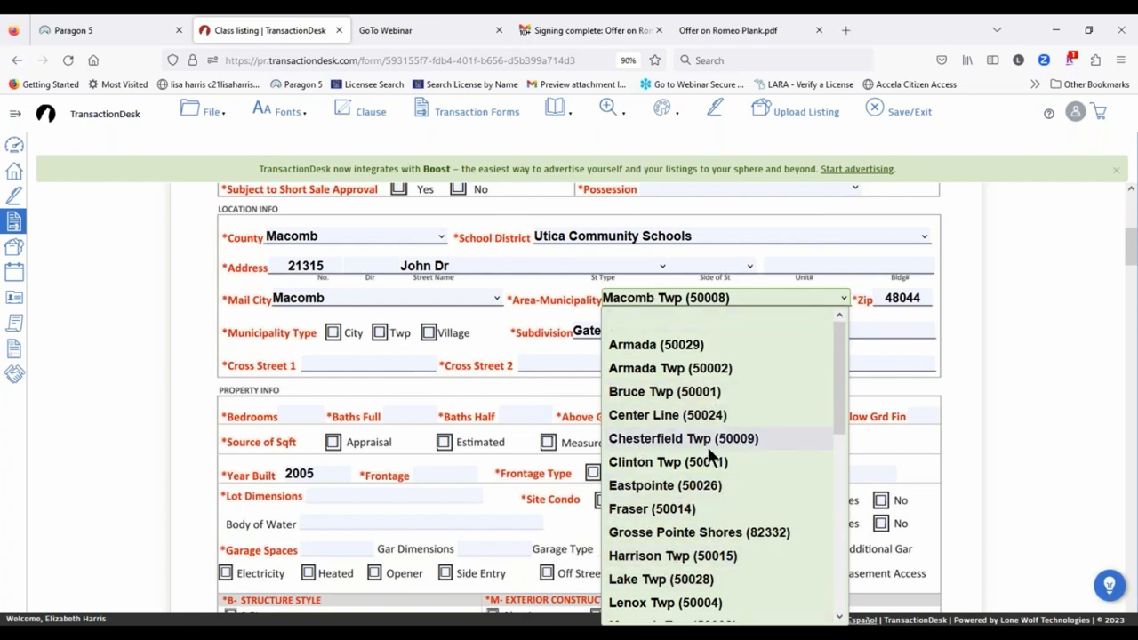
scroll(709, 457, down, 4)
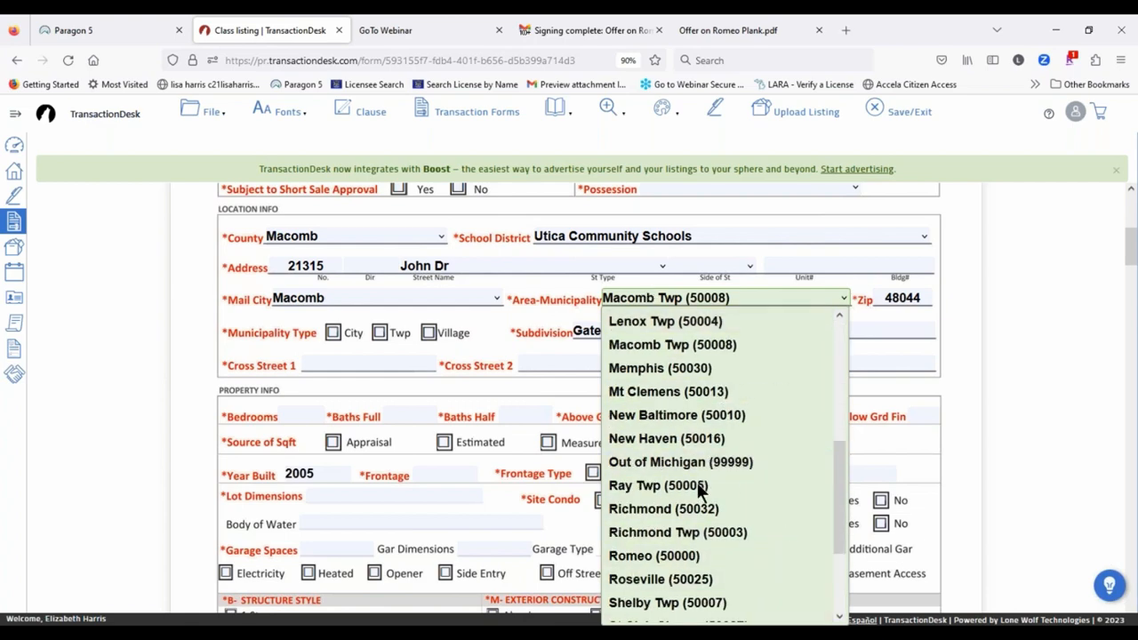
click(653, 346)
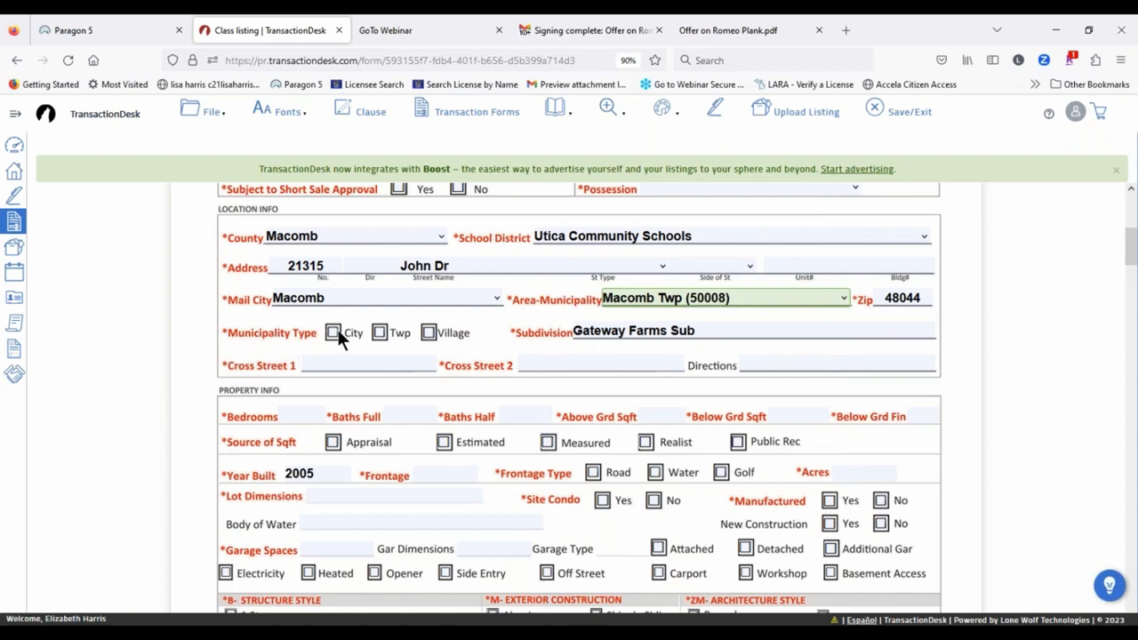
click(380, 333)
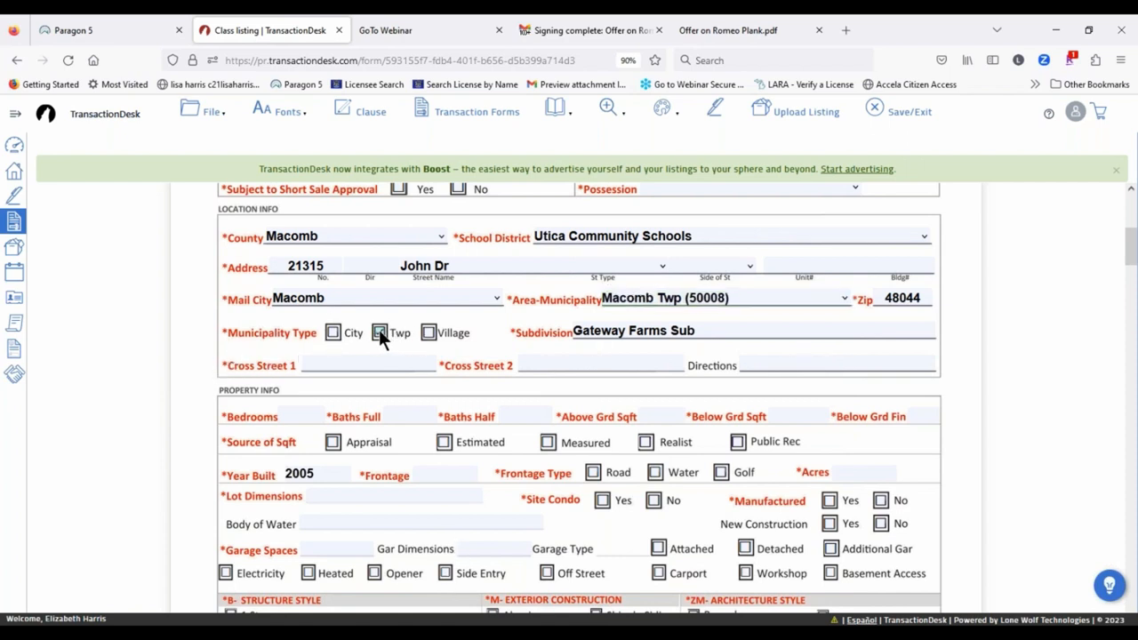
scroll(1093, 342, up, 5)
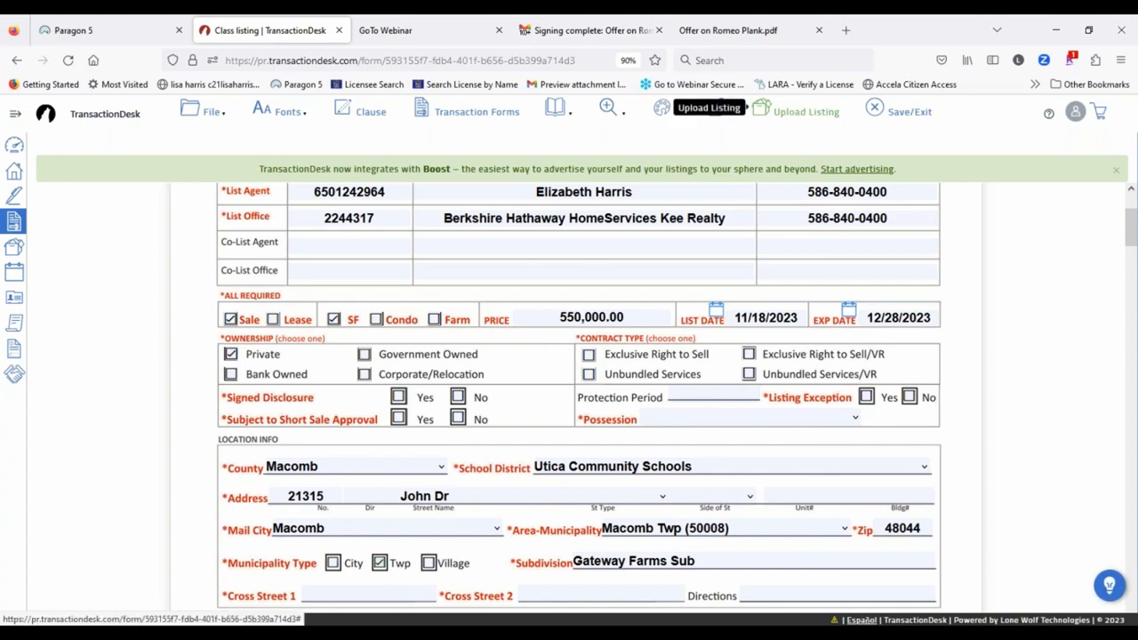
Step: Upload the data sheet listing to the MLS, then return to the Paragon 5 tab
click(797, 114)
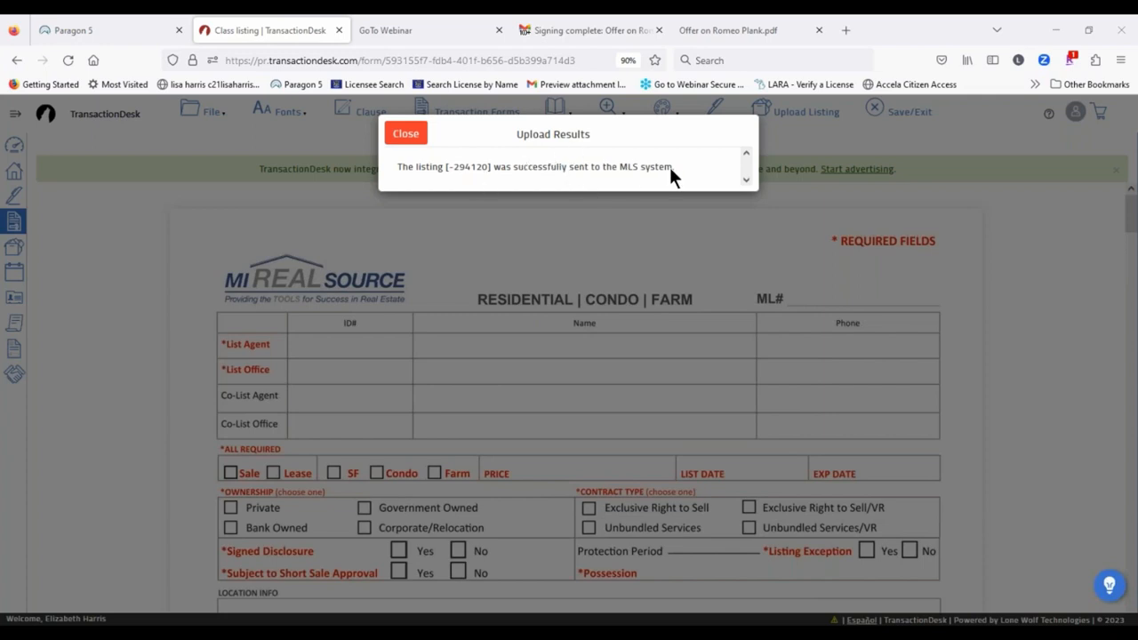
click(57, 27)
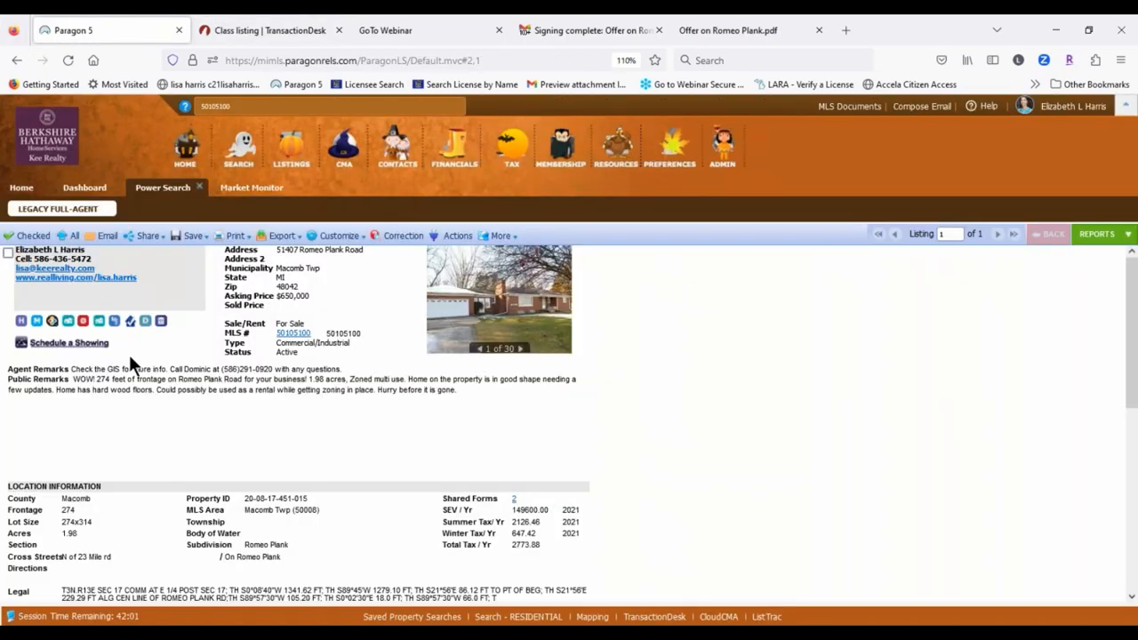
Step: List partial listings filtered to My Listings as the listing owner
mouse_move(291, 146)
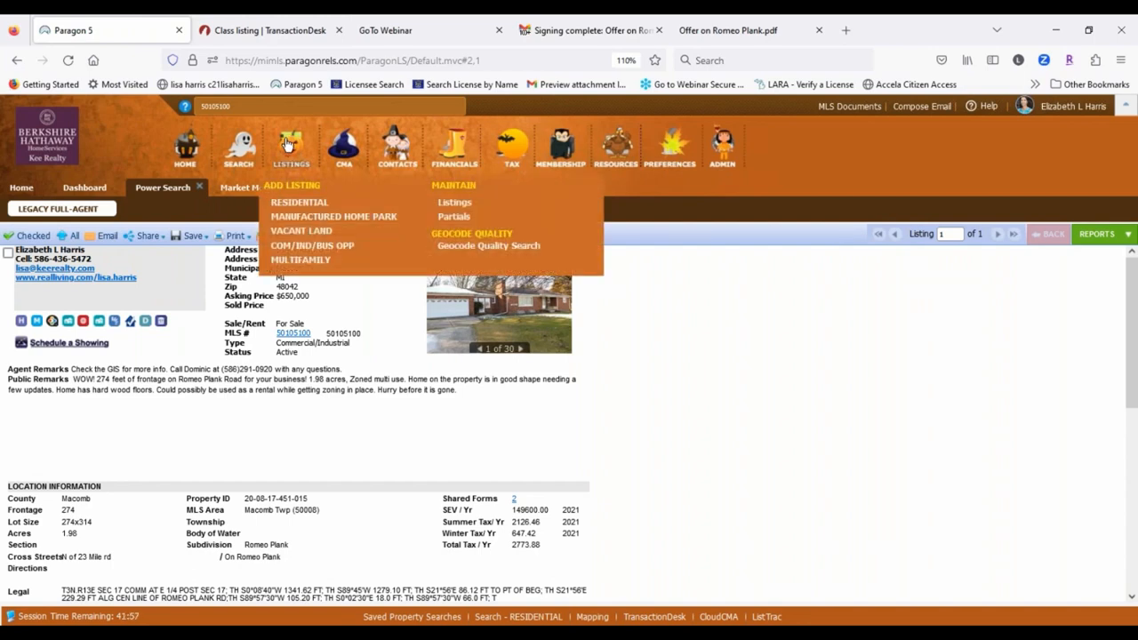
click(458, 219)
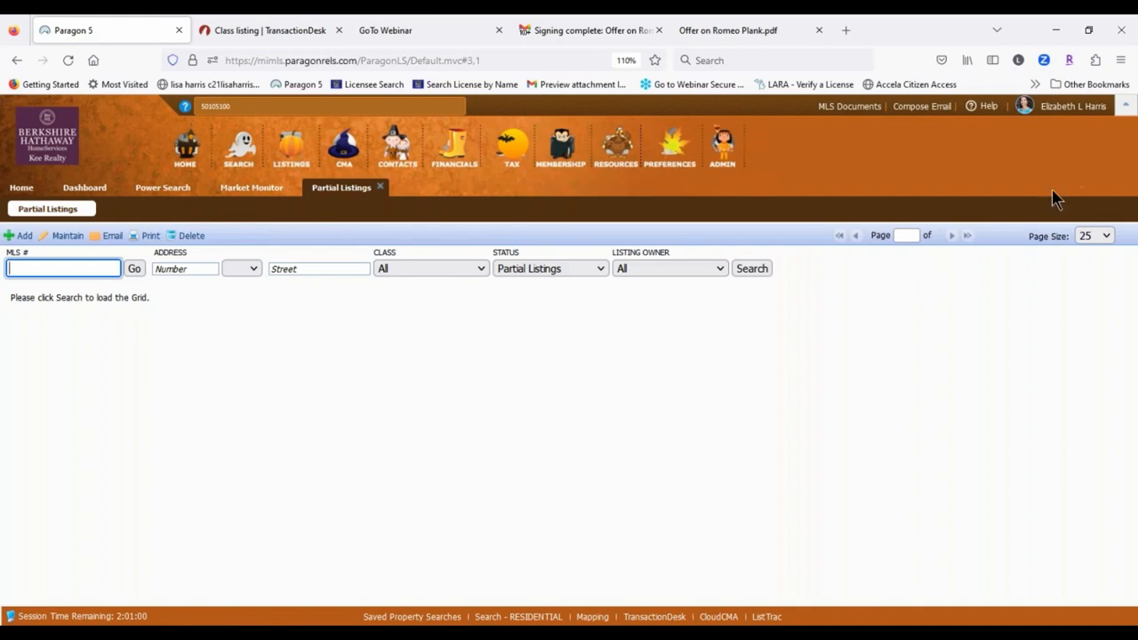
click(638, 268)
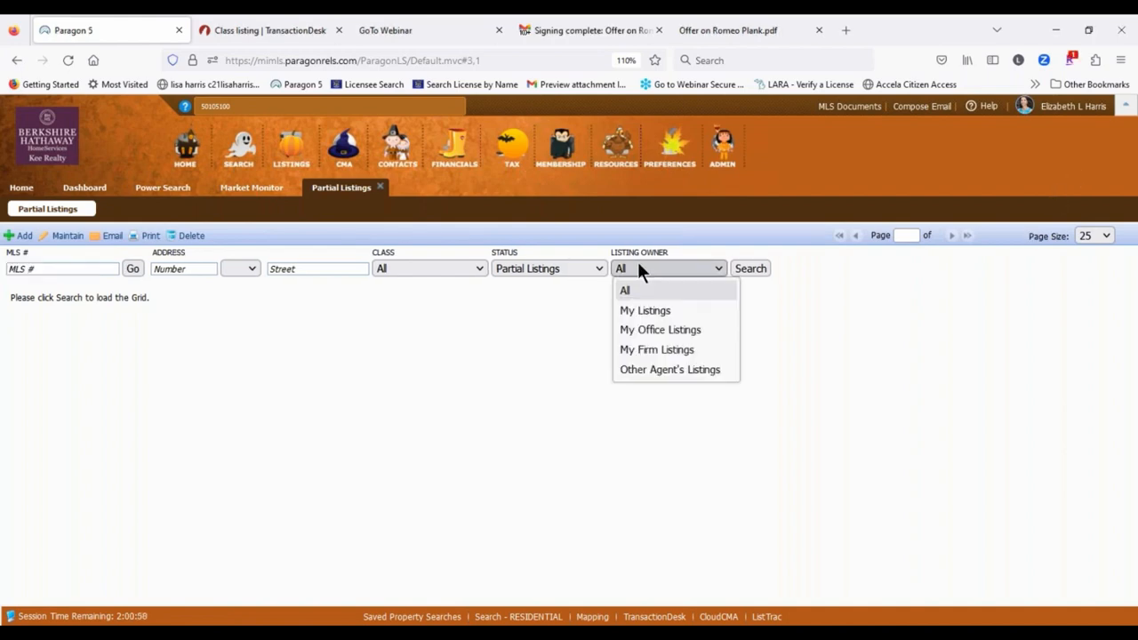
click(633, 311)
click(734, 272)
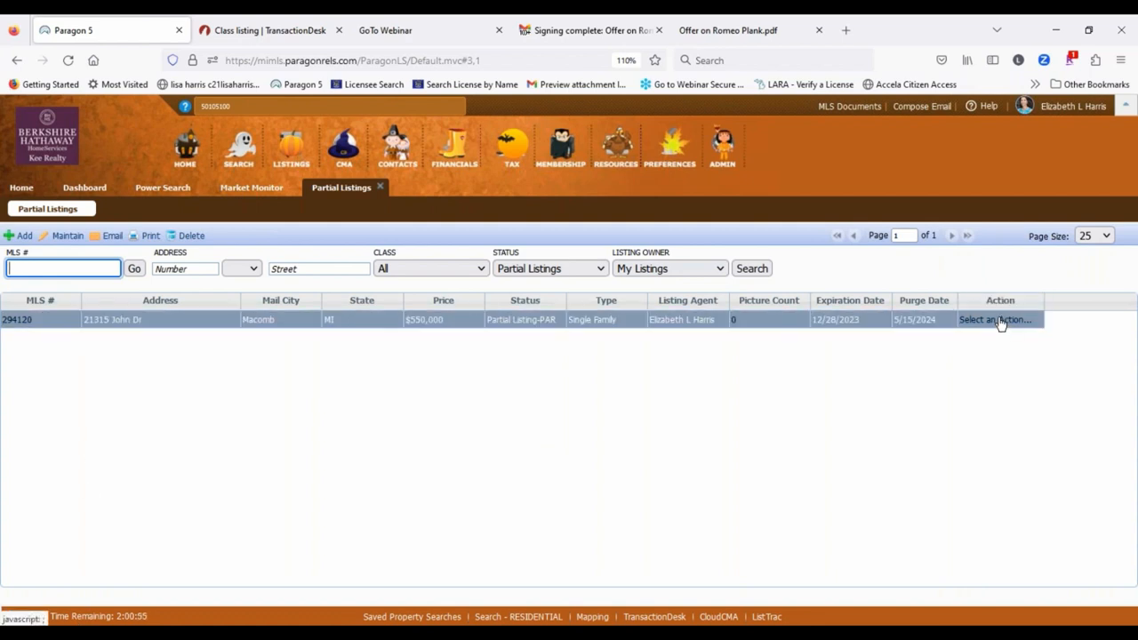
click(997, 320)
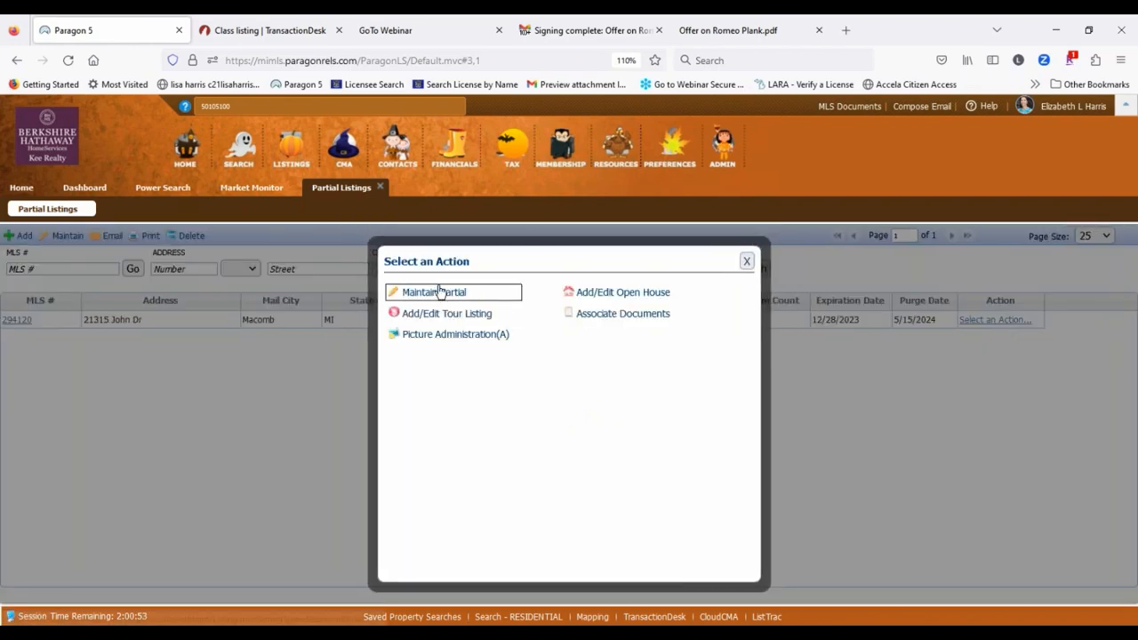
click(439, 293)
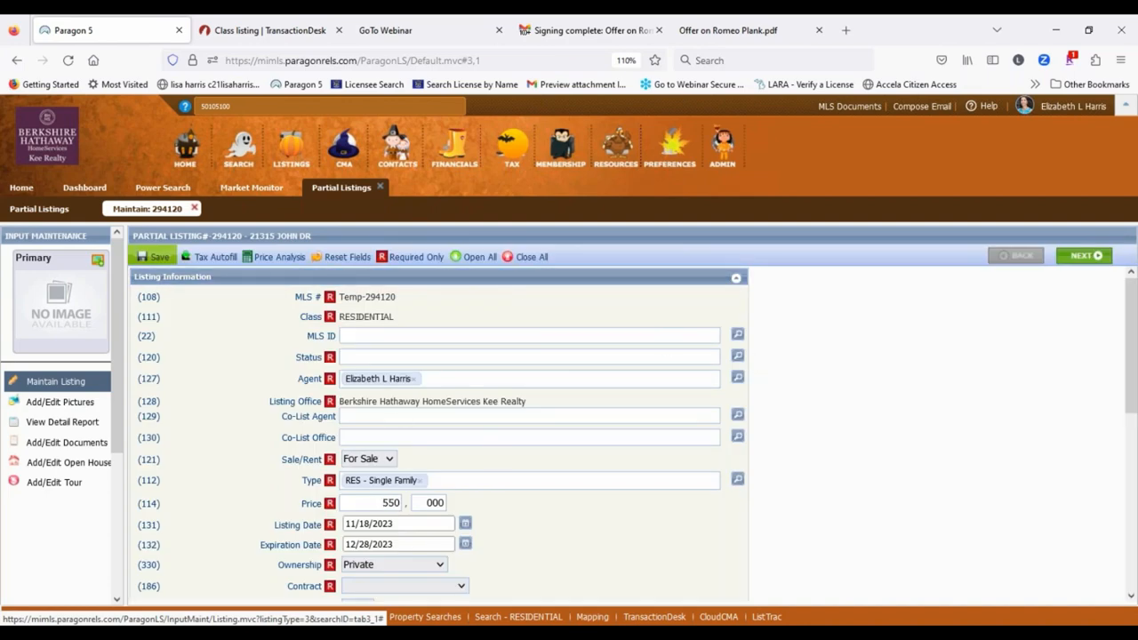
scroll(508, 419, down, 5)
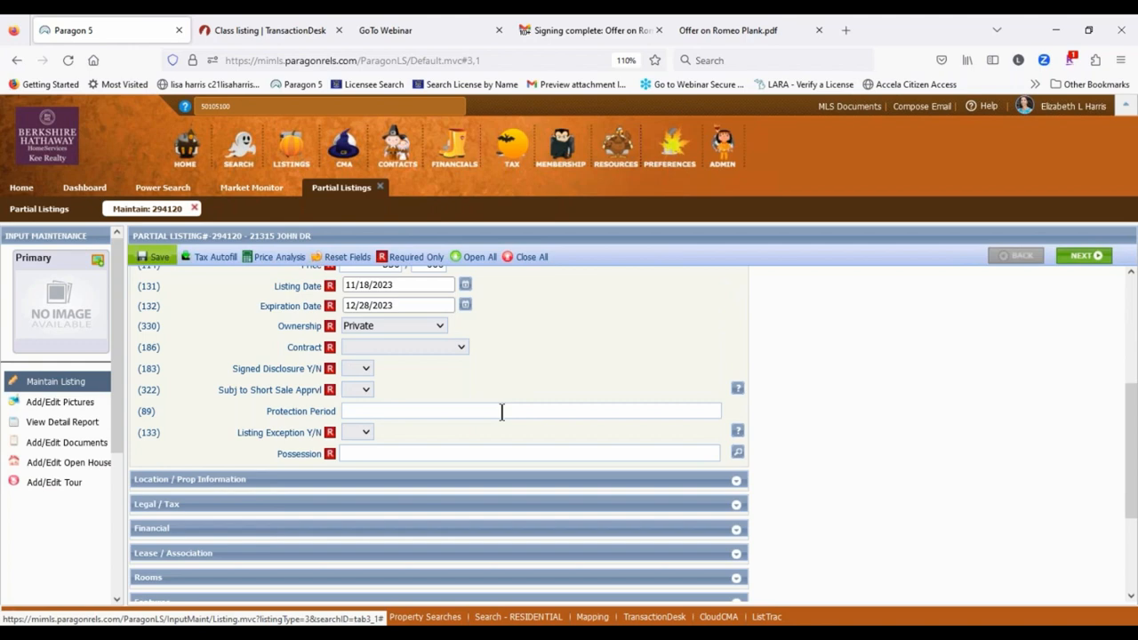
click(269, 479)
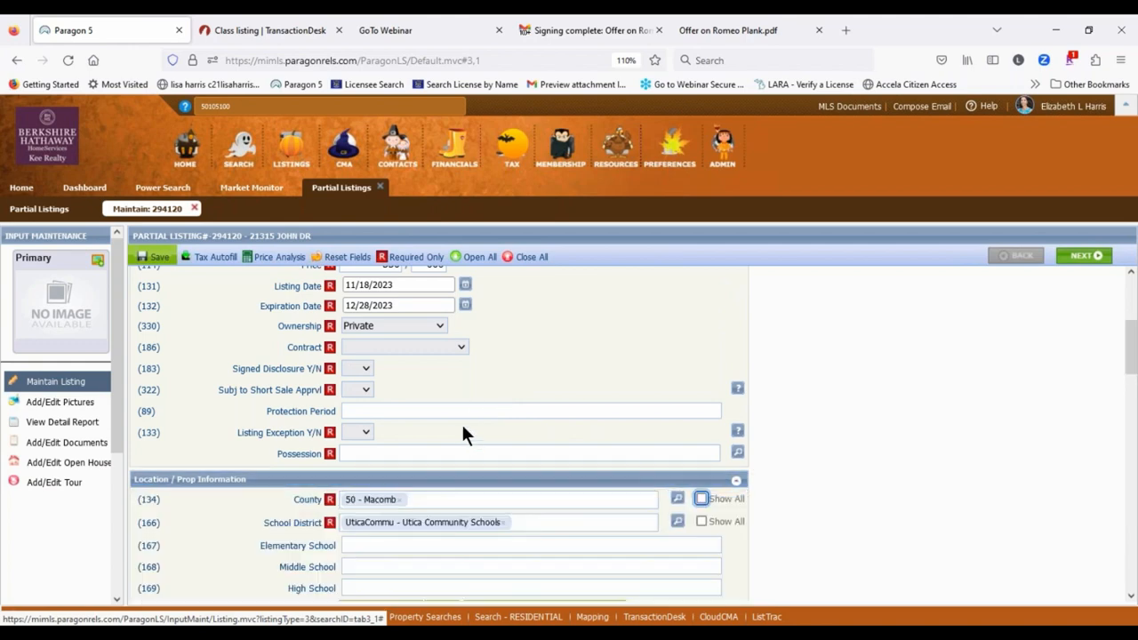
scroll(464, 429, down, 3)
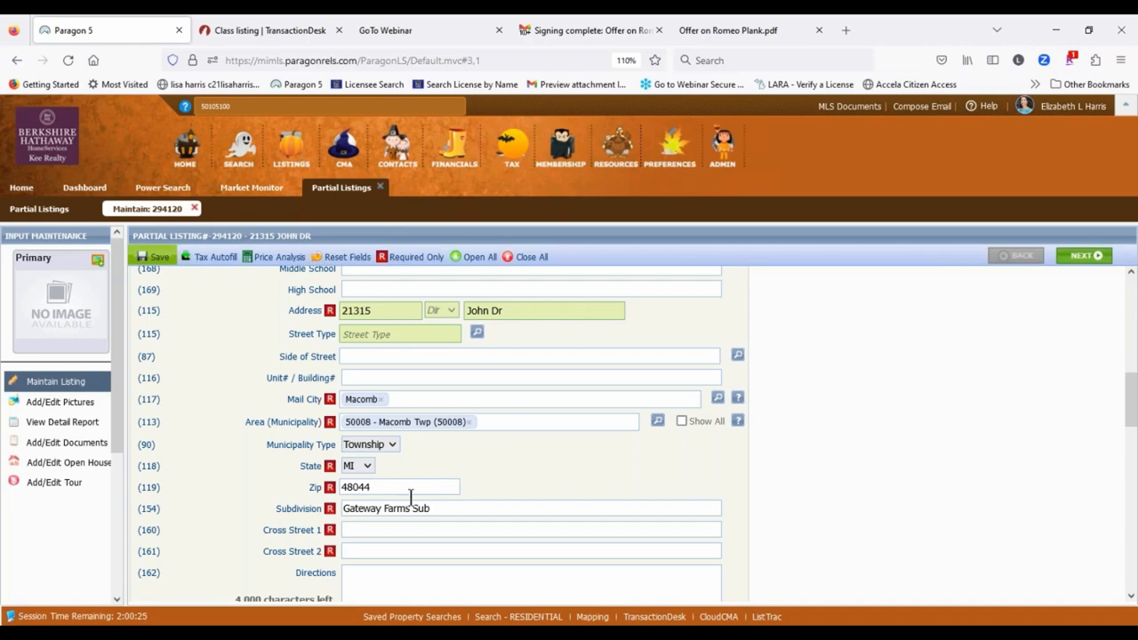
click(264, 27)
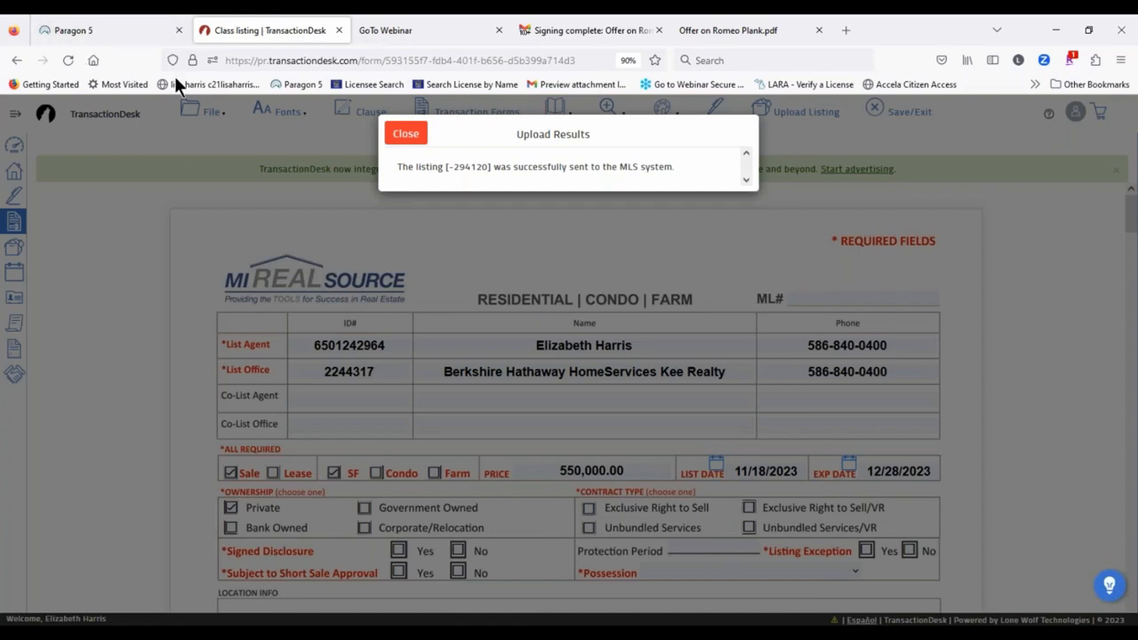
click(407, 135)
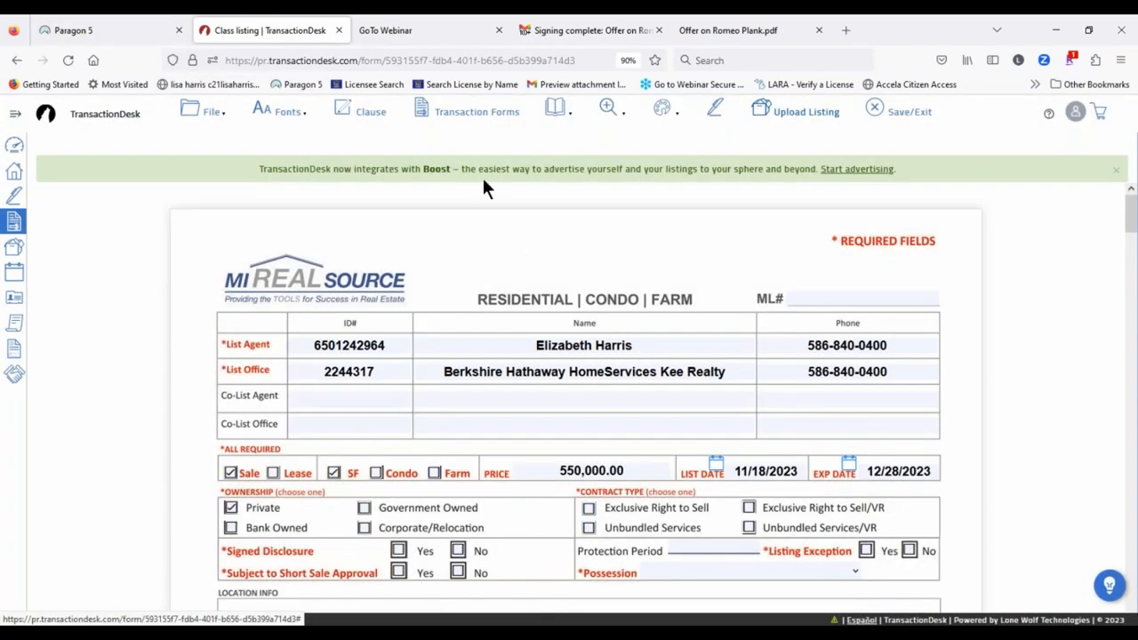
click(473, 116)
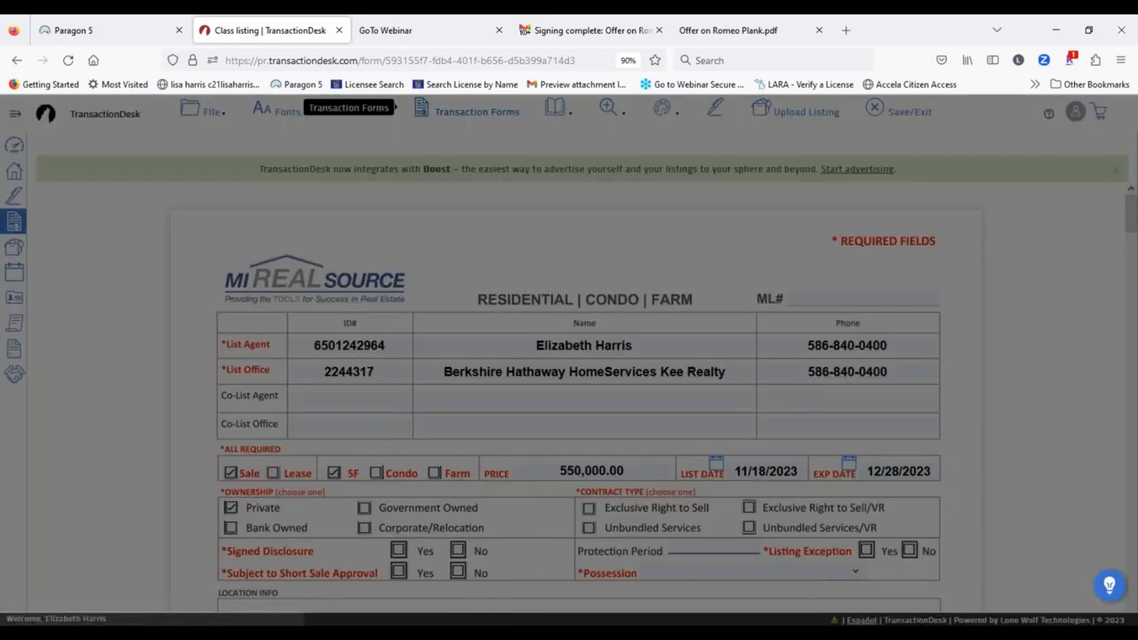
scroll(494, 258, down, 6)
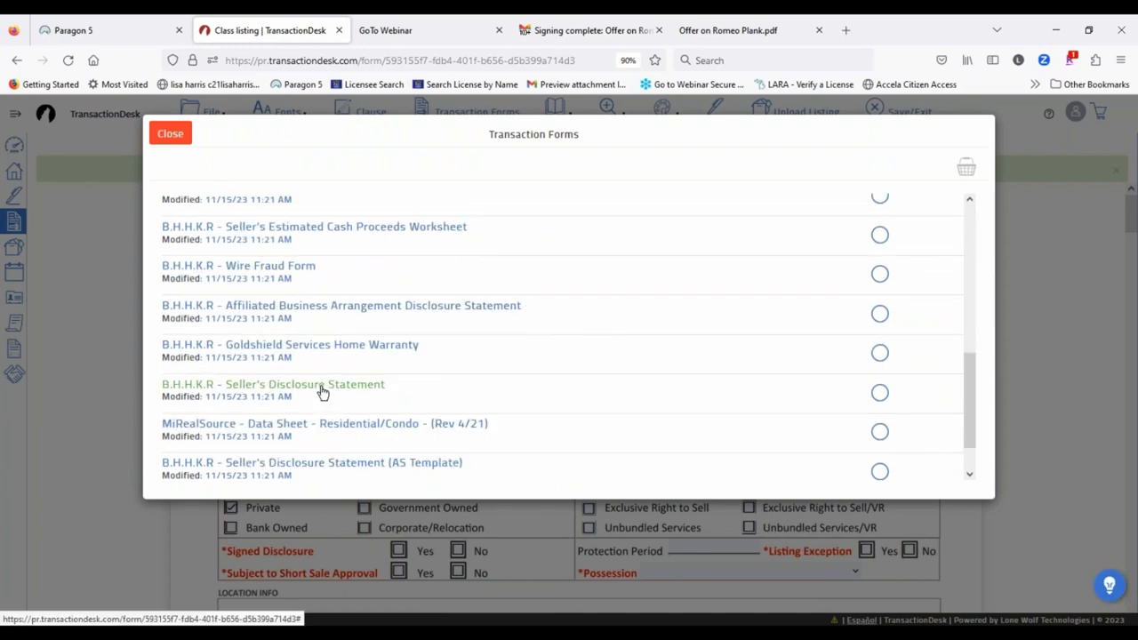
click(322, 387)
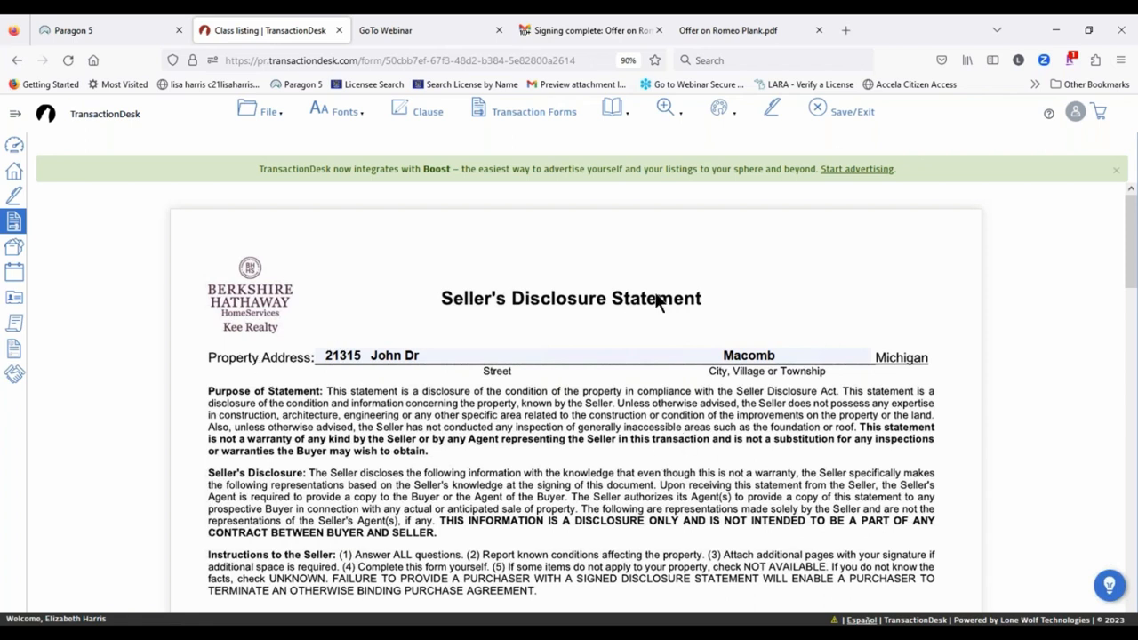
Step: Start an email of the transaction forms with the Seller's Disclosure Statement selected
mouse_move(270, 115)
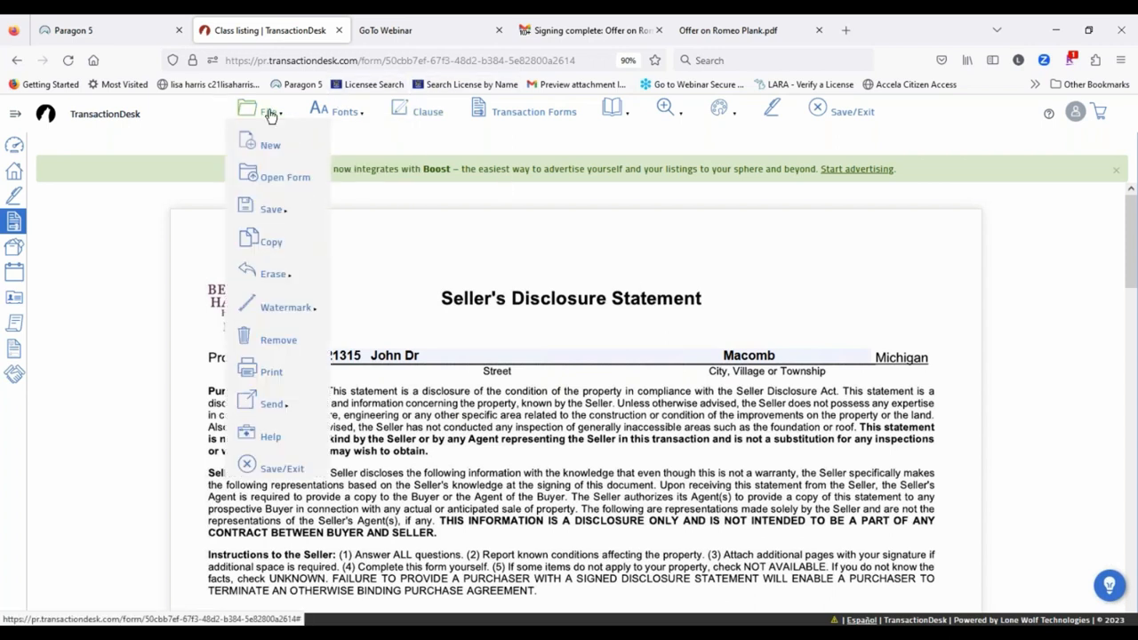
mouse_move(268, 405)
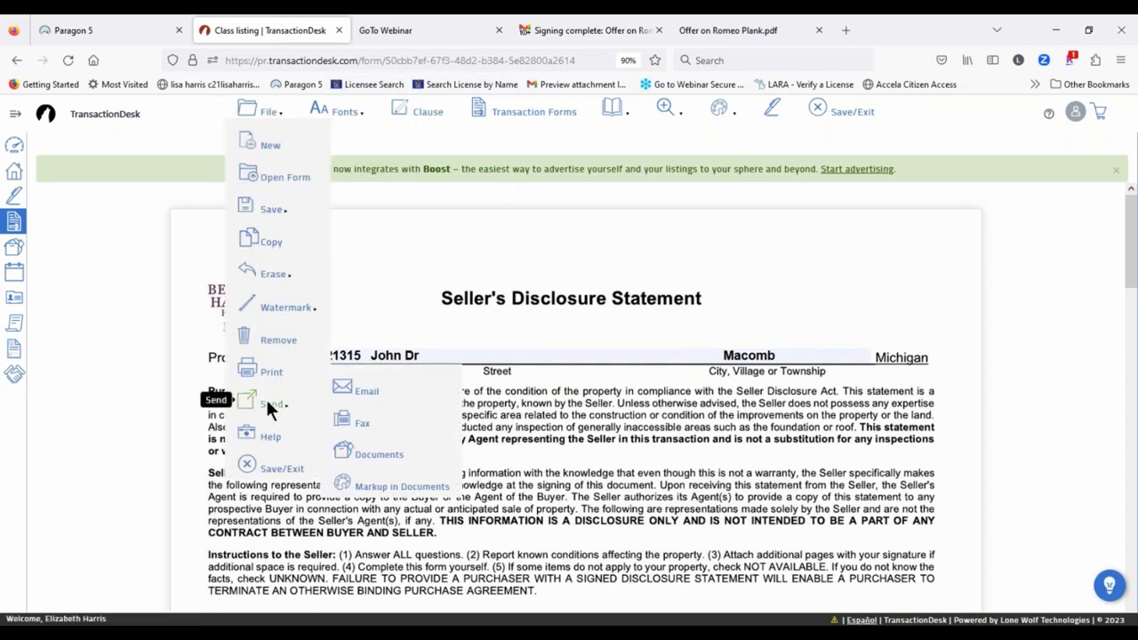
click(362, 394)
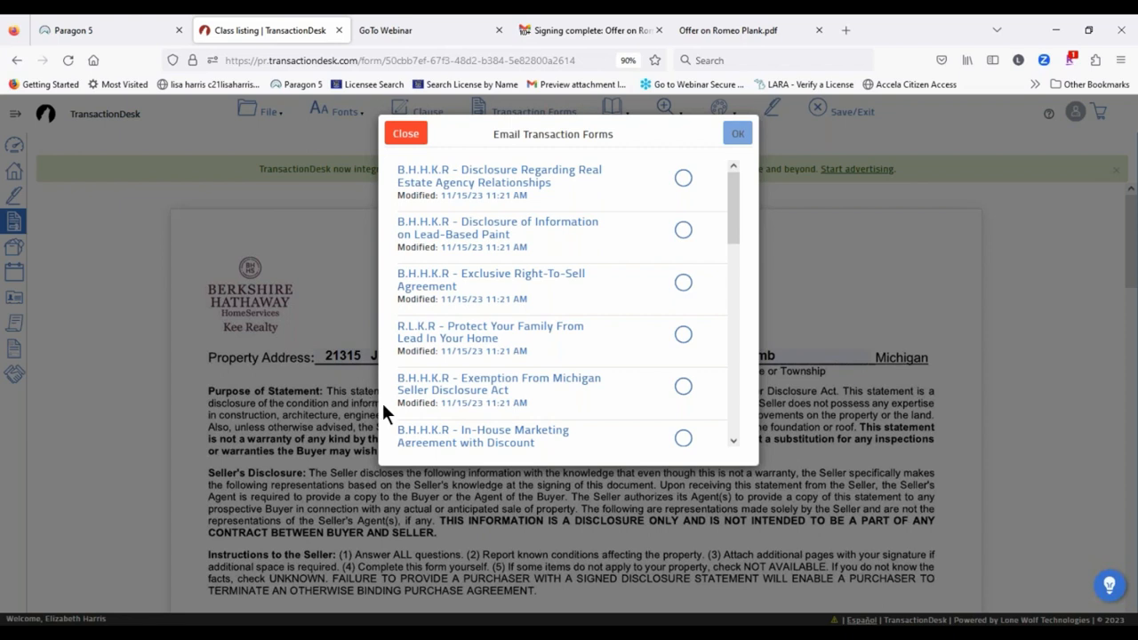
scroll(622, 267, down, 3)
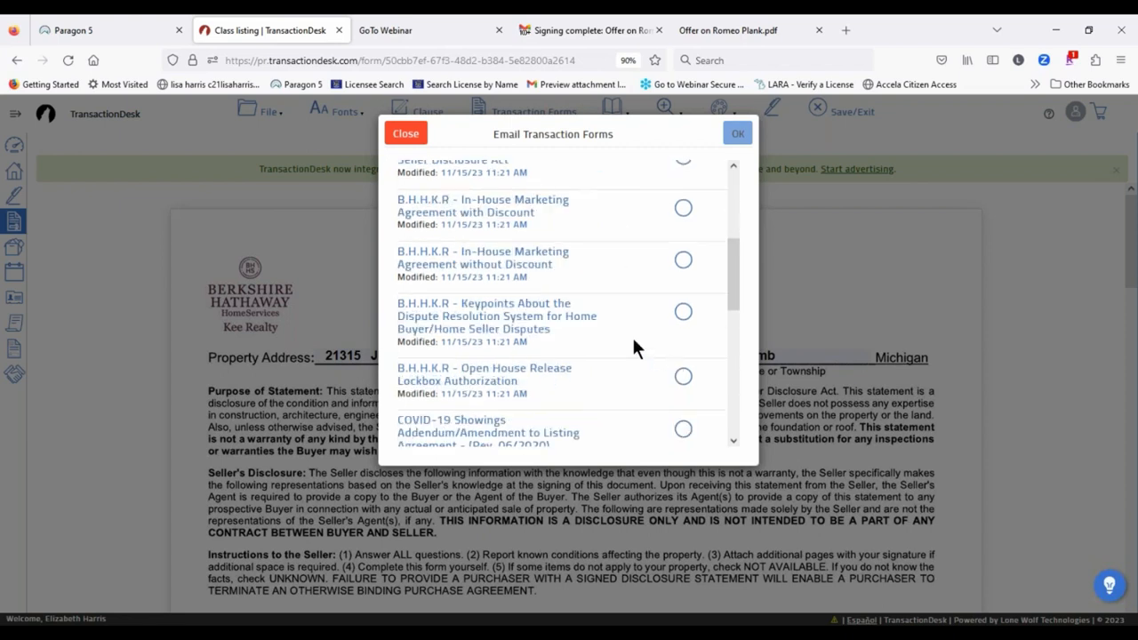
scroll(632, 344, down, 3)
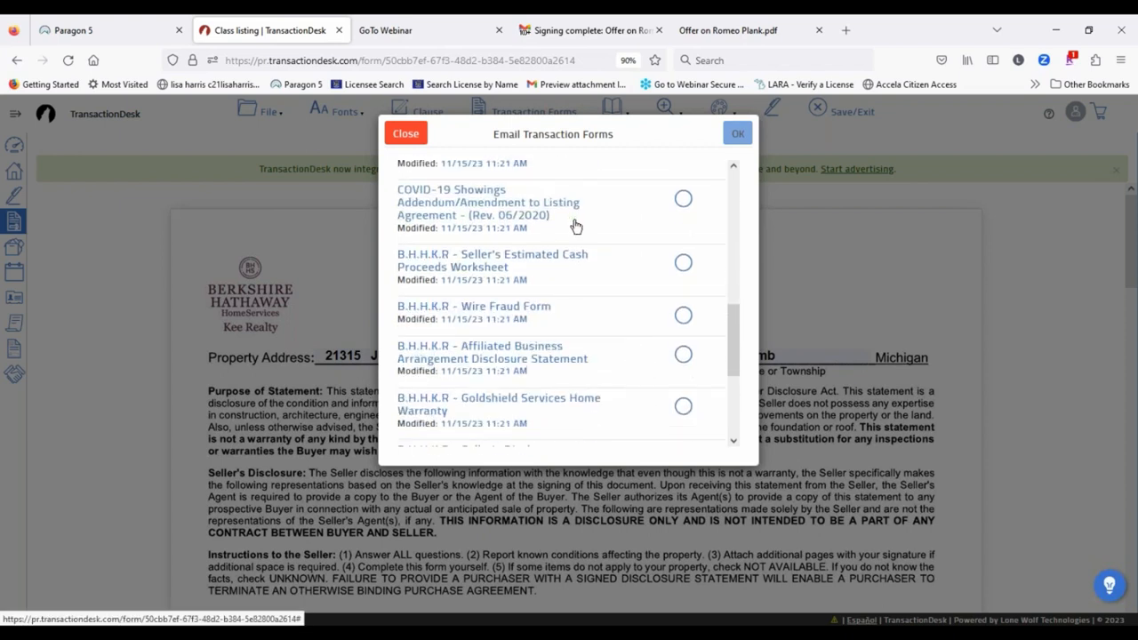
scroll(569, 231, down, 3)
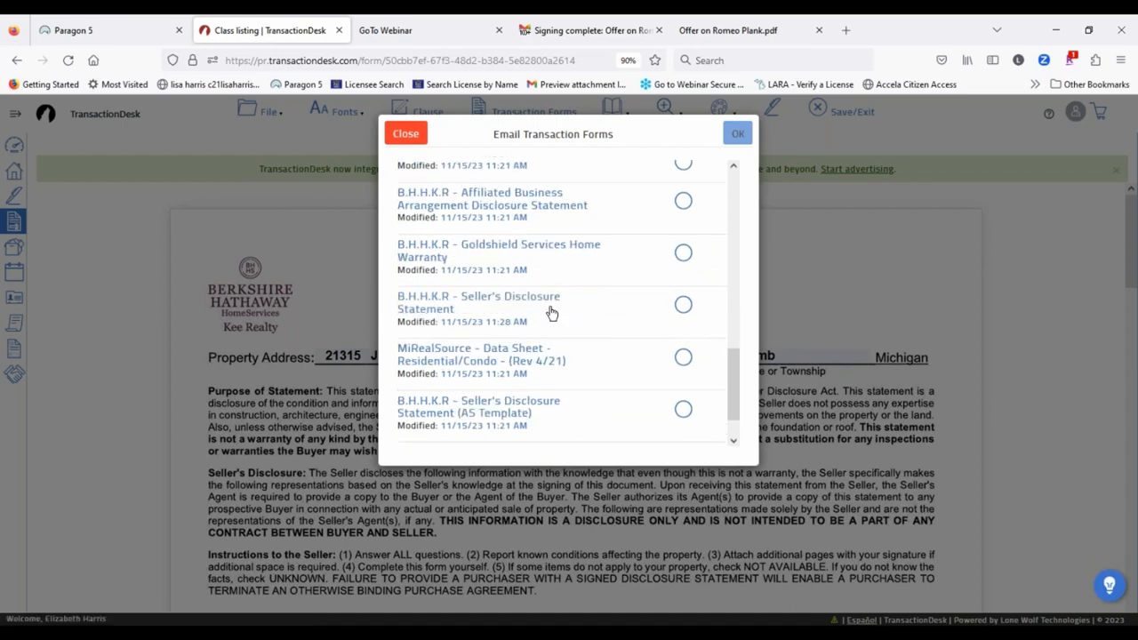
click(682, 305)
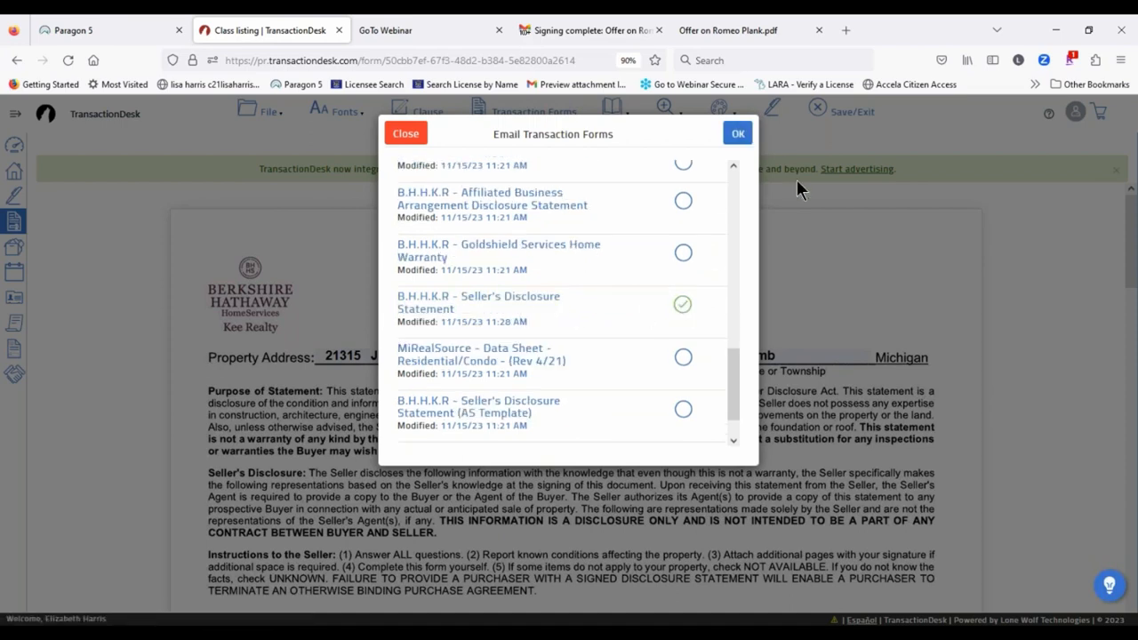
click(735, 134)
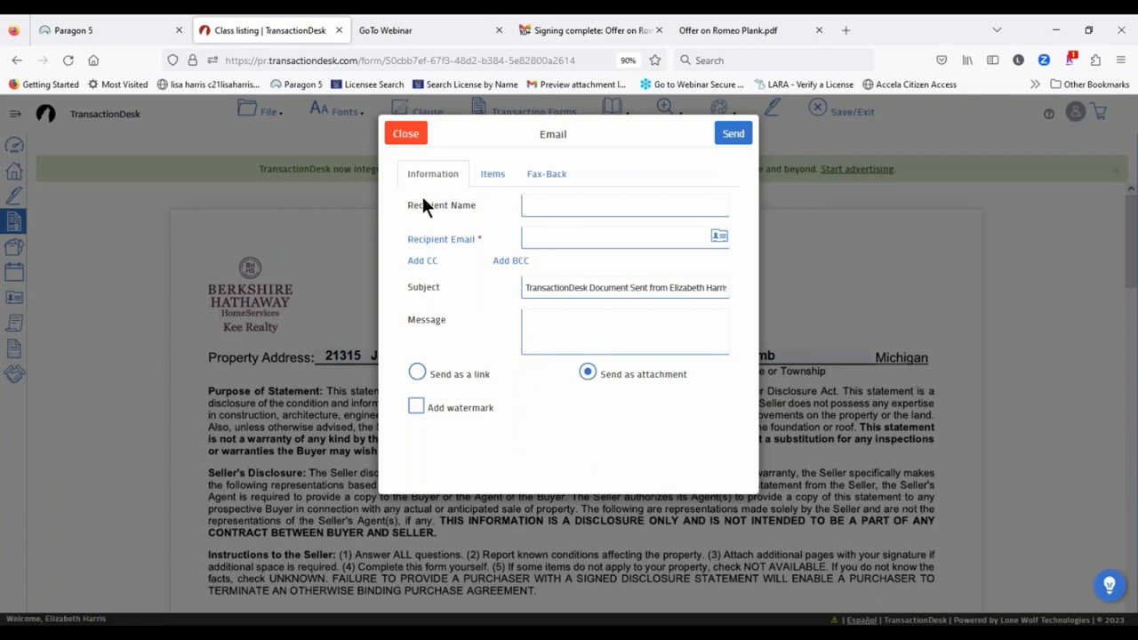
Step: Send as a link and fill in the suggested recipient's e-mail address
click(417, 373)
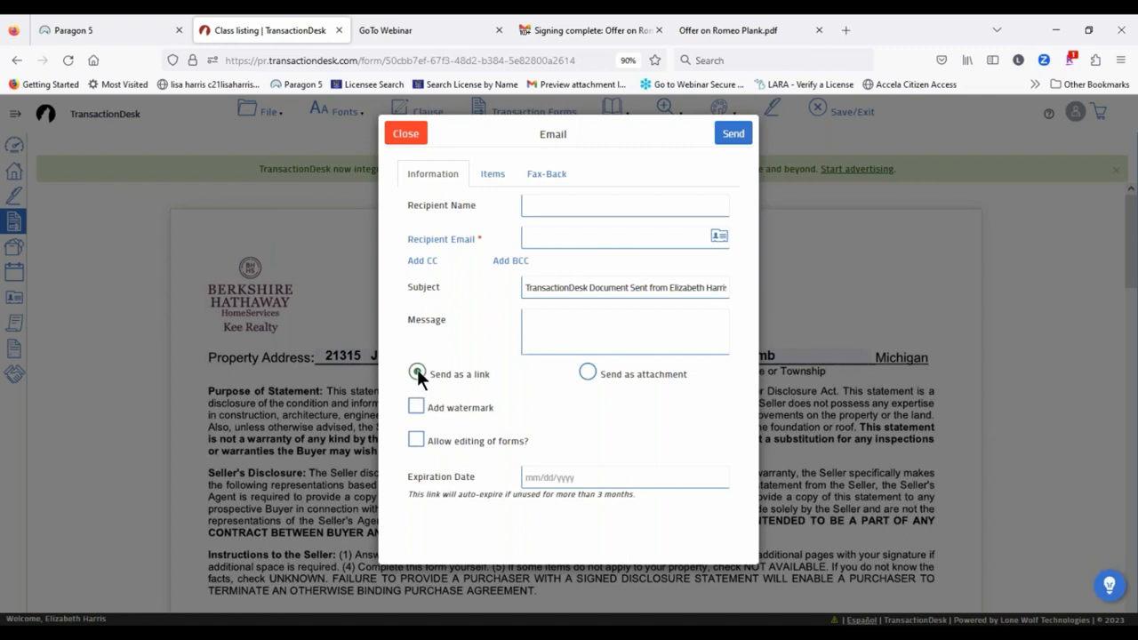
click(553, 239)
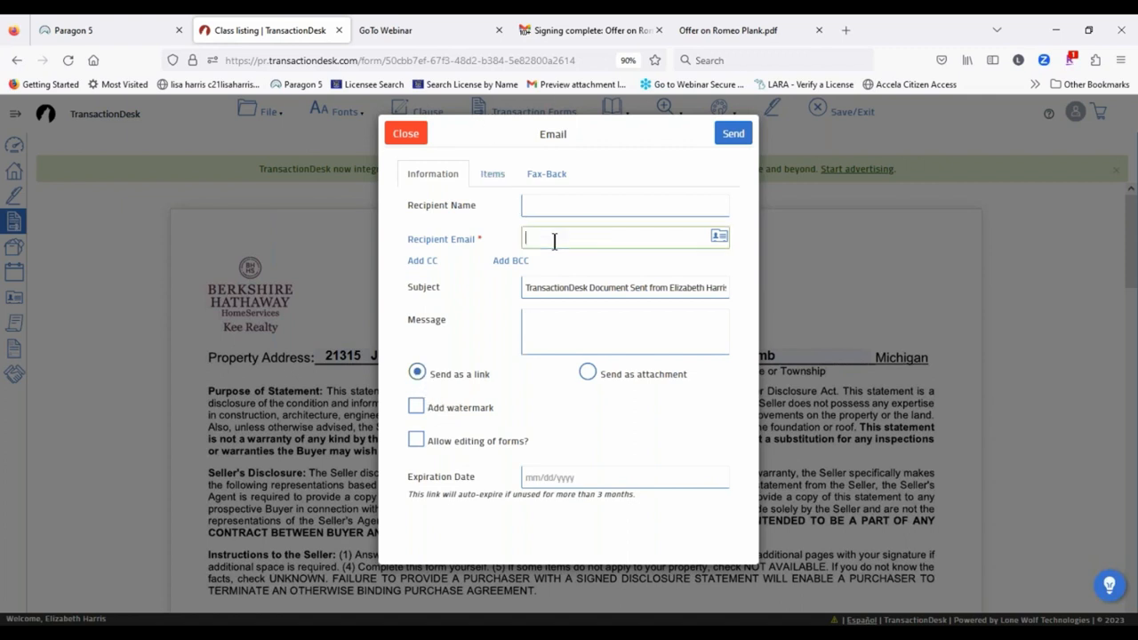
text(Lisa)
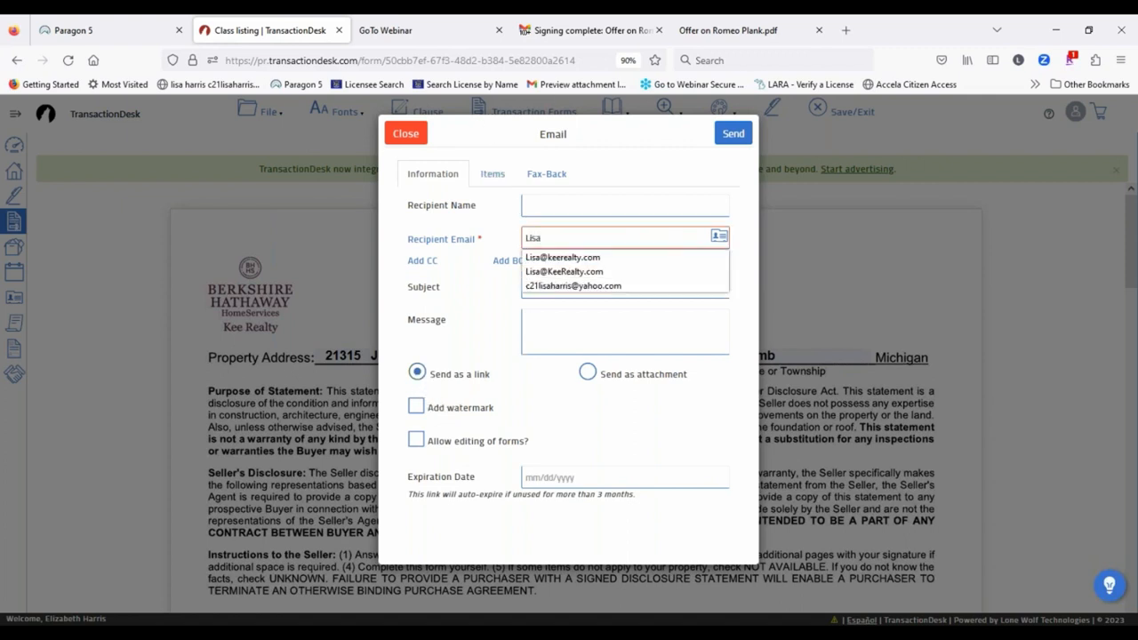
click(574, 256)
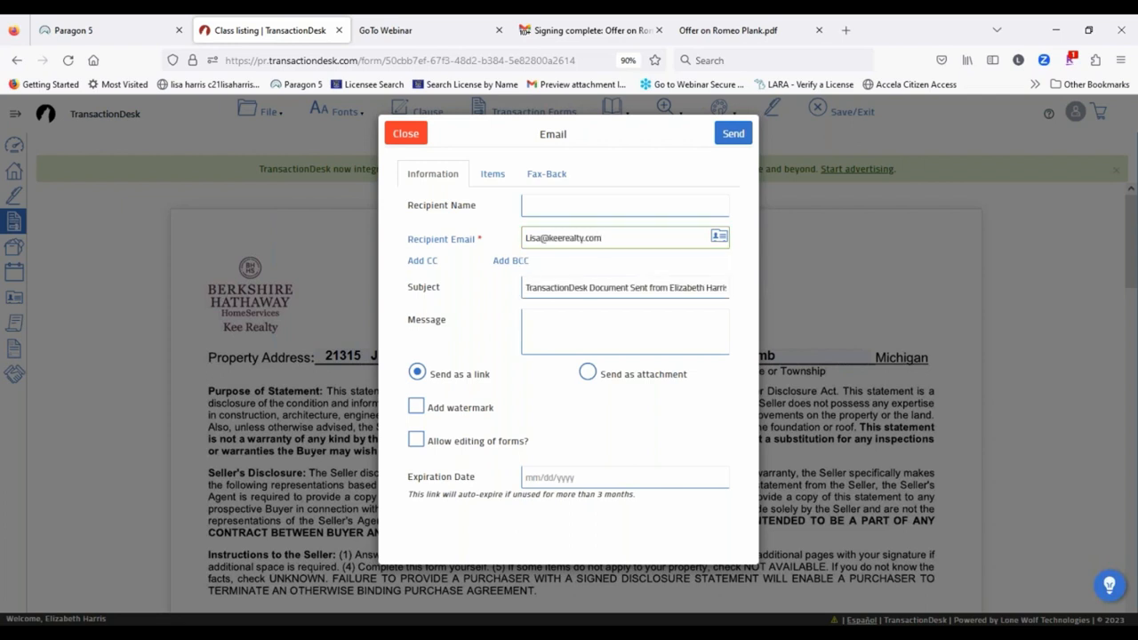
click(551, 326)
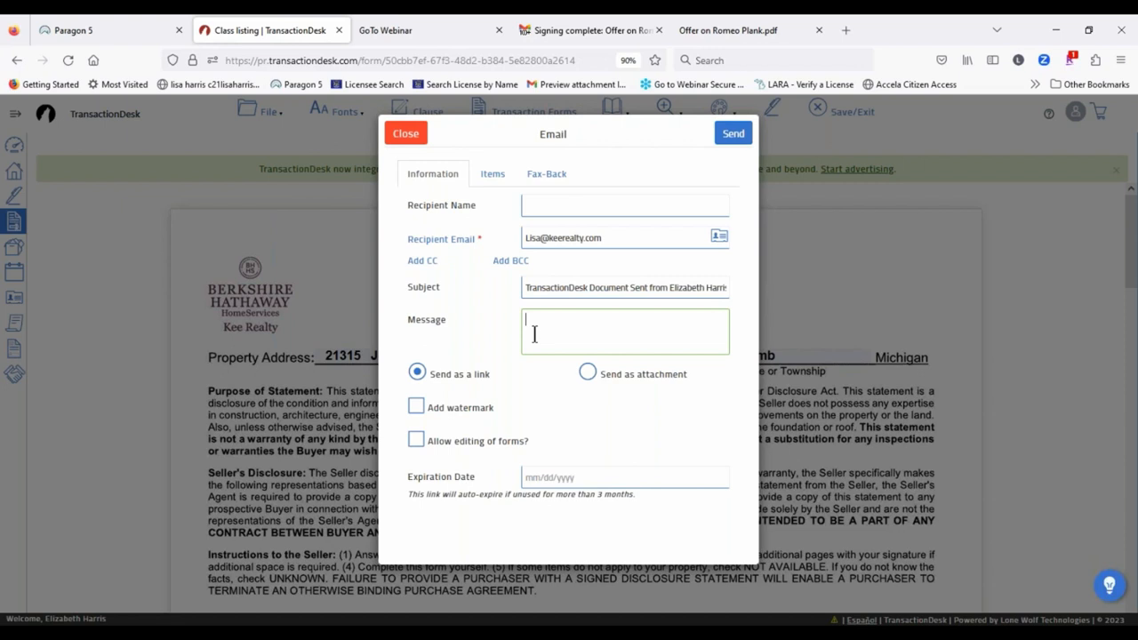
Step: Keep link sending, allow form editing, set expiration to 11/19/2023, and send
click(586, 370)
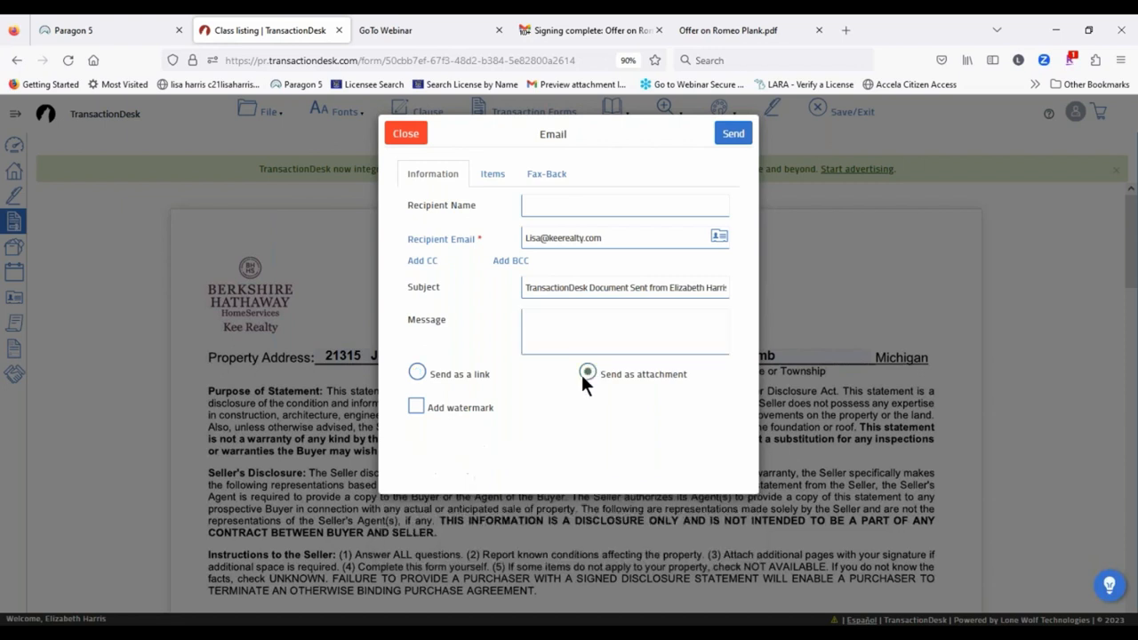
click(417, 367)
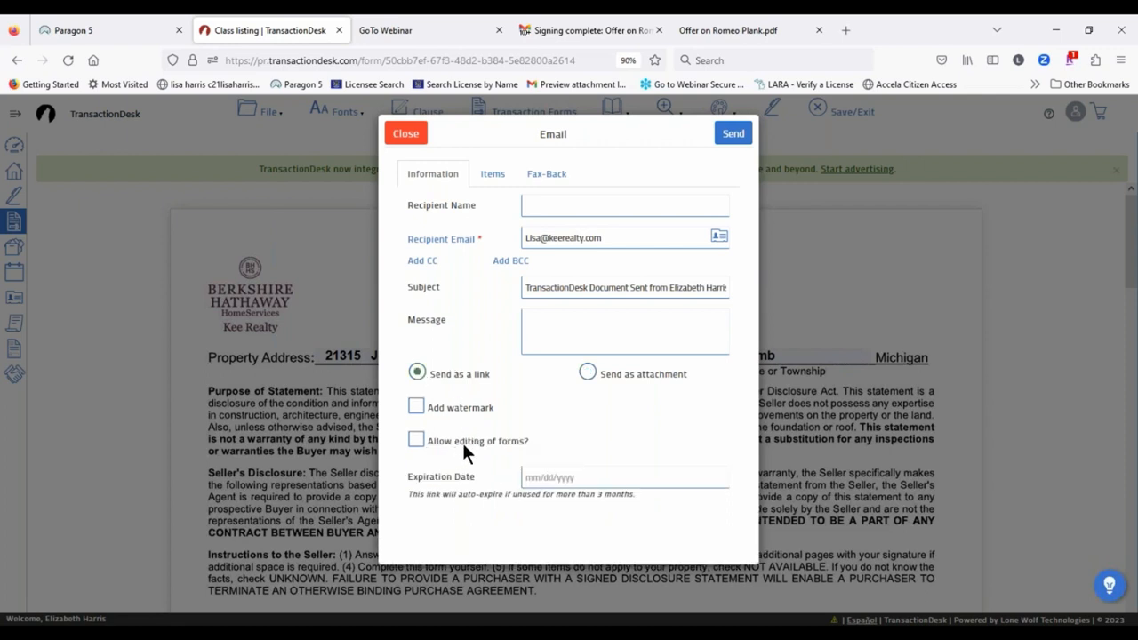
click(414, 439)
click(551, 478)
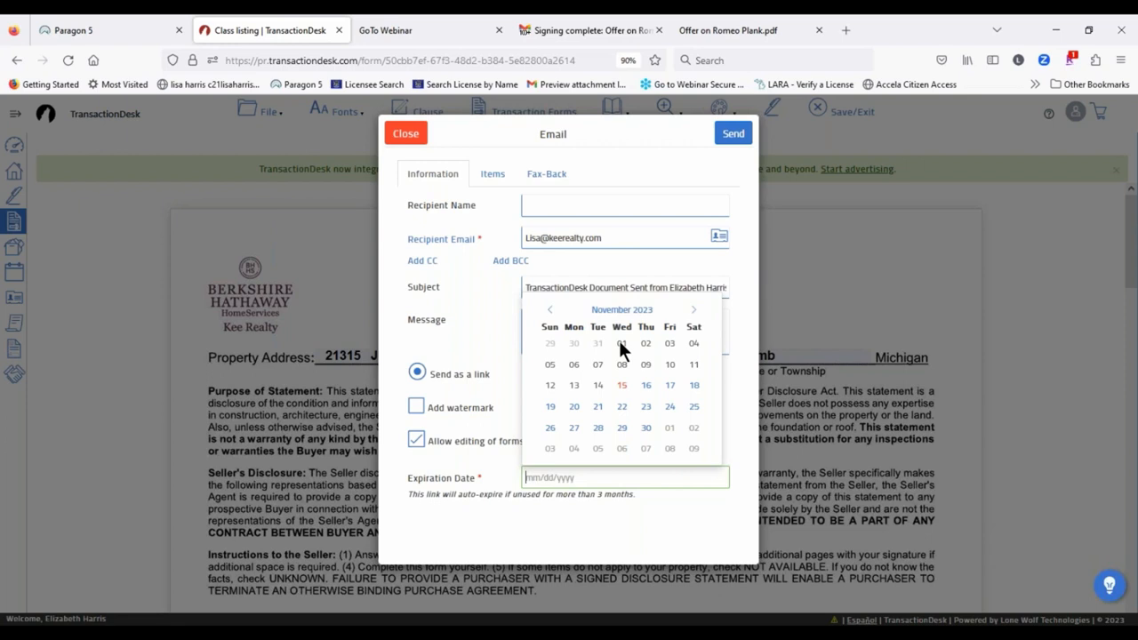
click(551, 407)
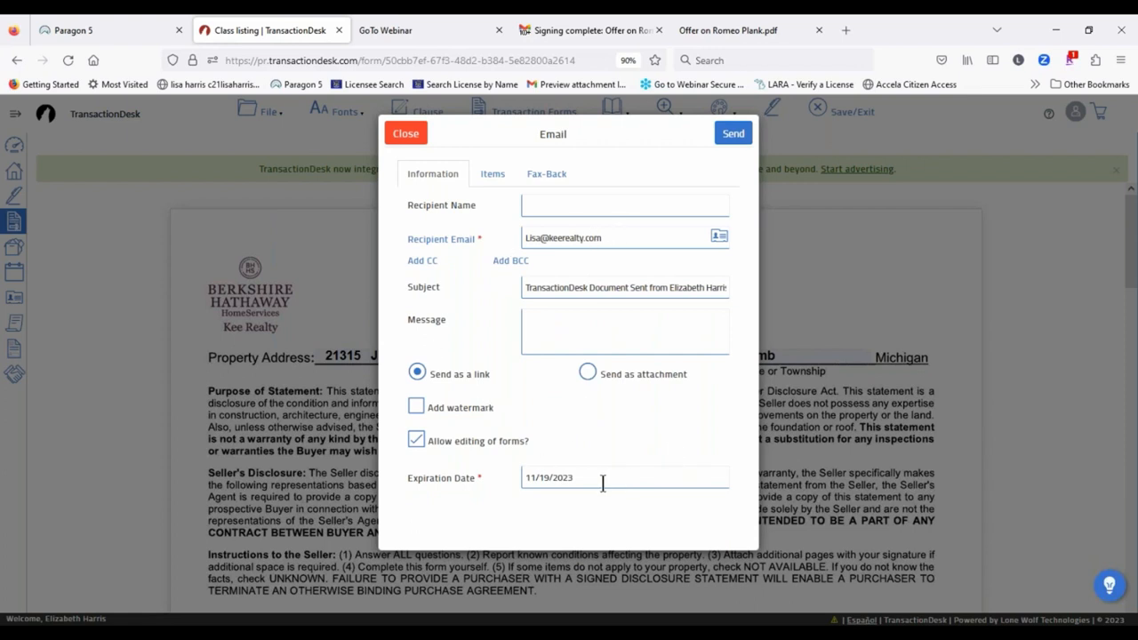
click(727, 139)
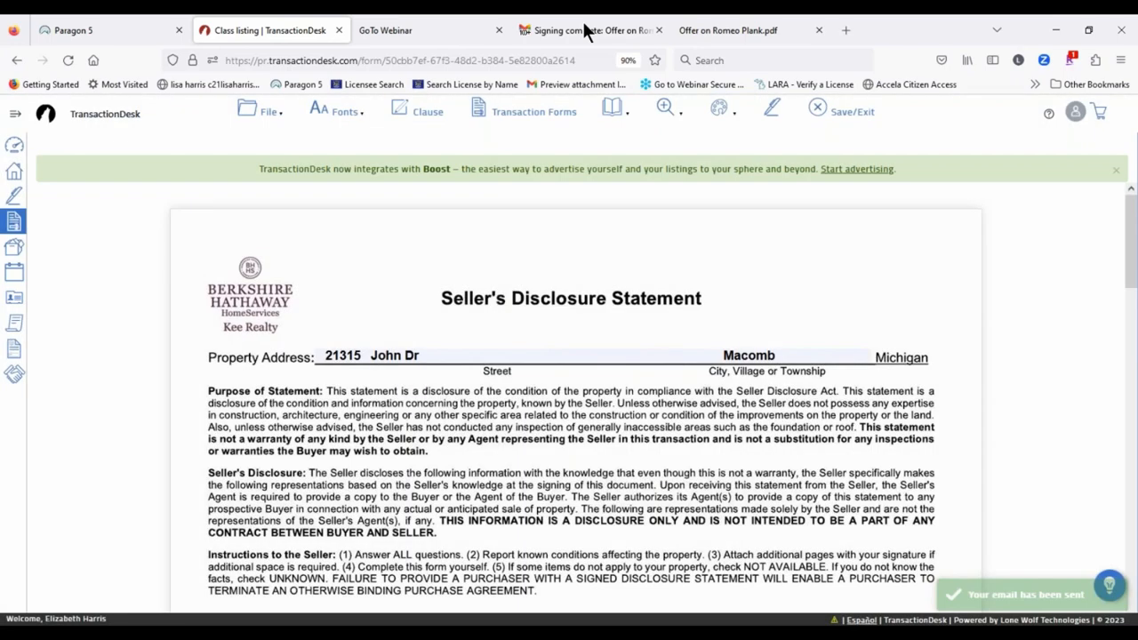
Step: In the Gmail inbox, refresh until the 'TransactionDesk Document Sent' email arrives, then open it and scroll to the link
click(583, 30)
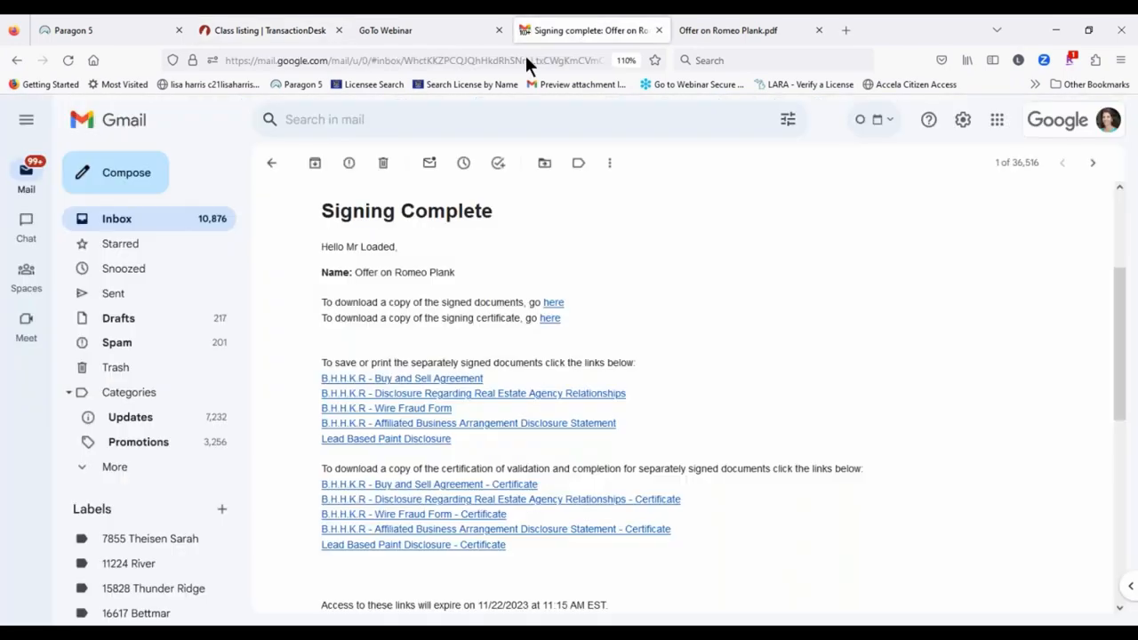
click(117, 220)
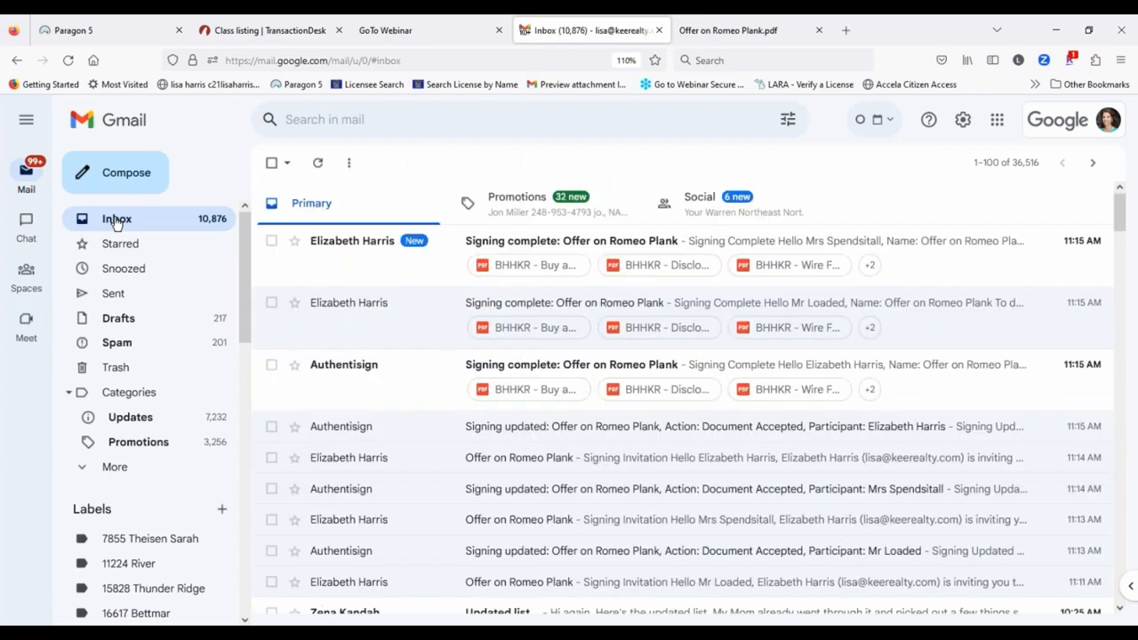
click(322, 167)
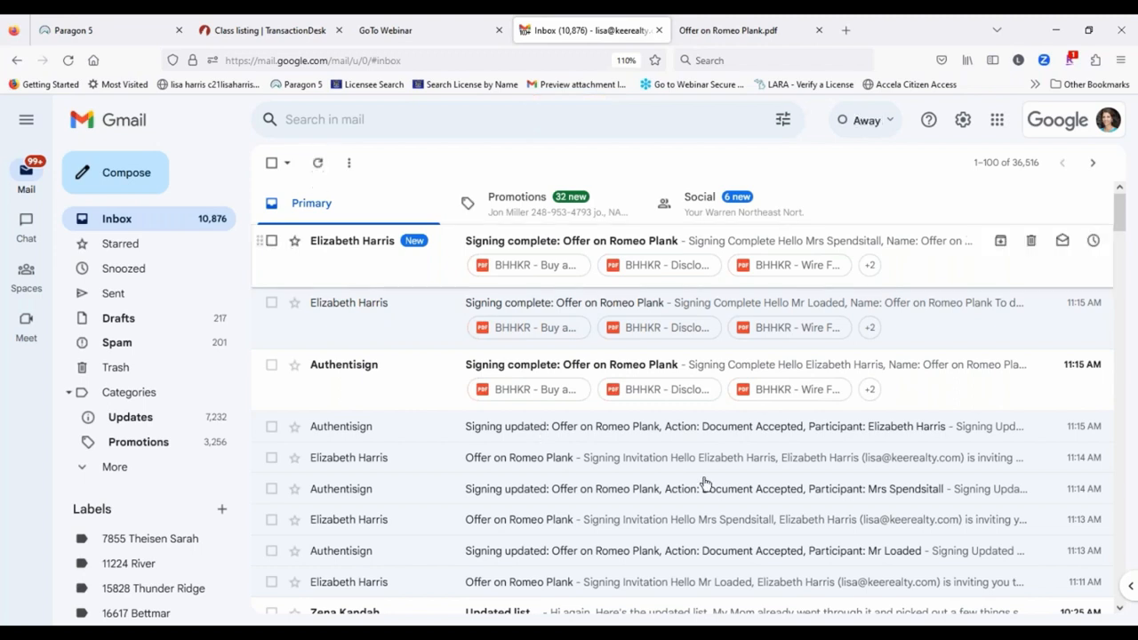
click(317, 164)
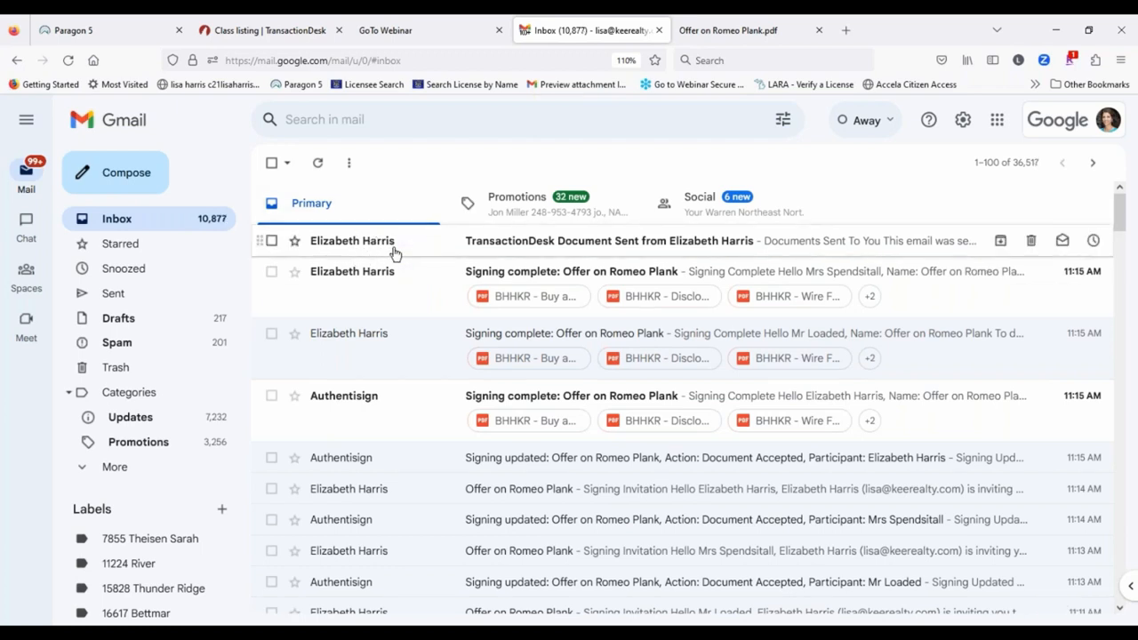
click(823, 242)
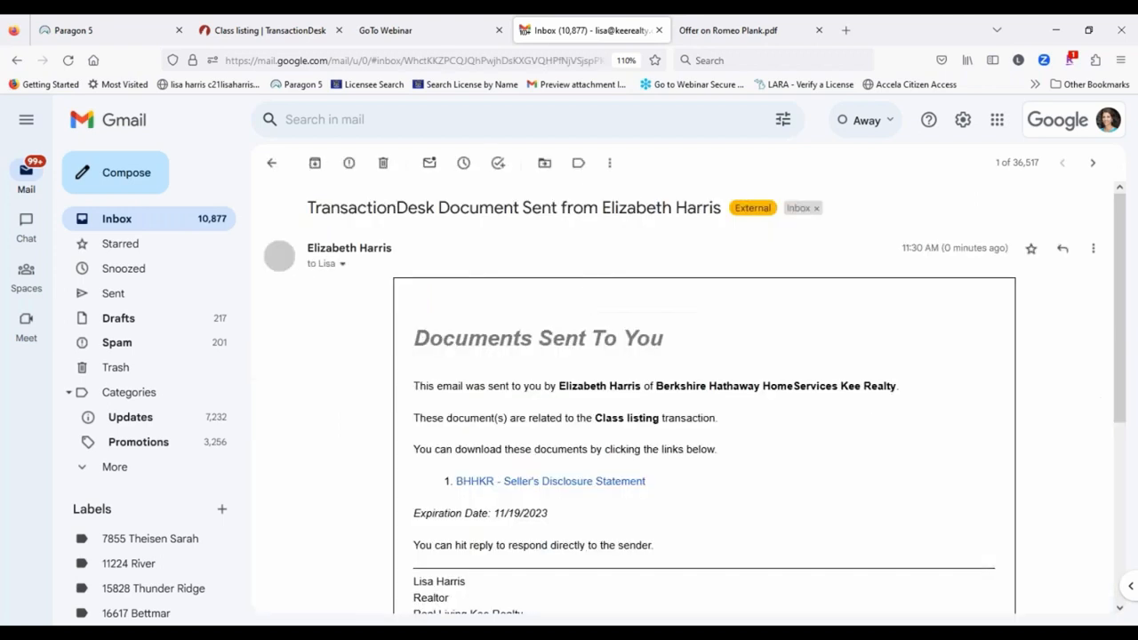
scroll(933, 320, down, 2)
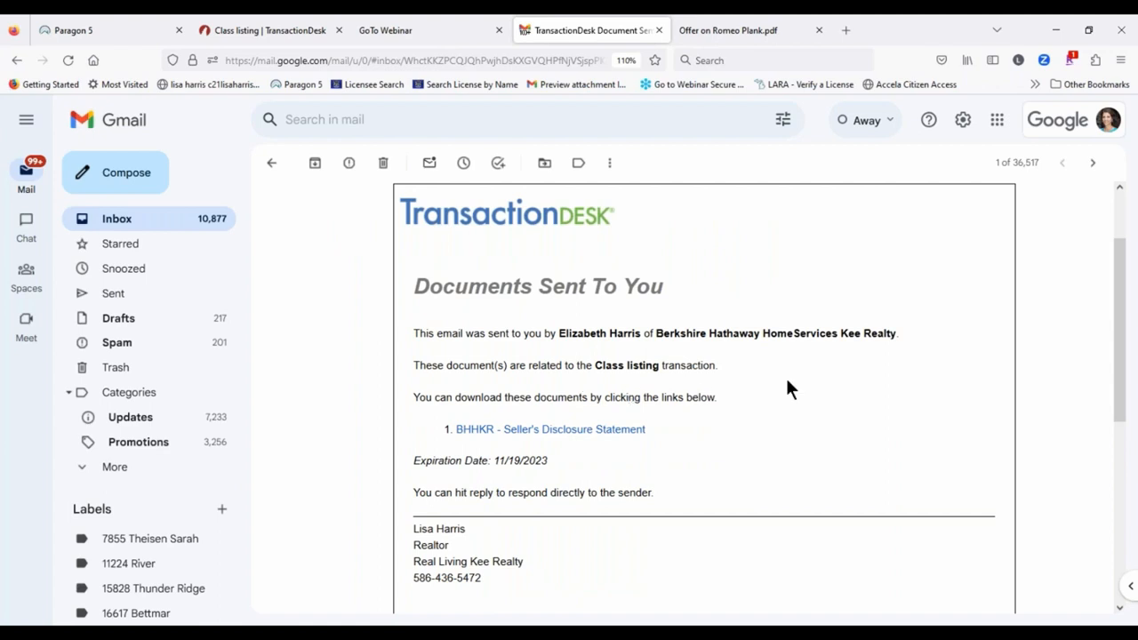
scroll(785, 375, down, 2)
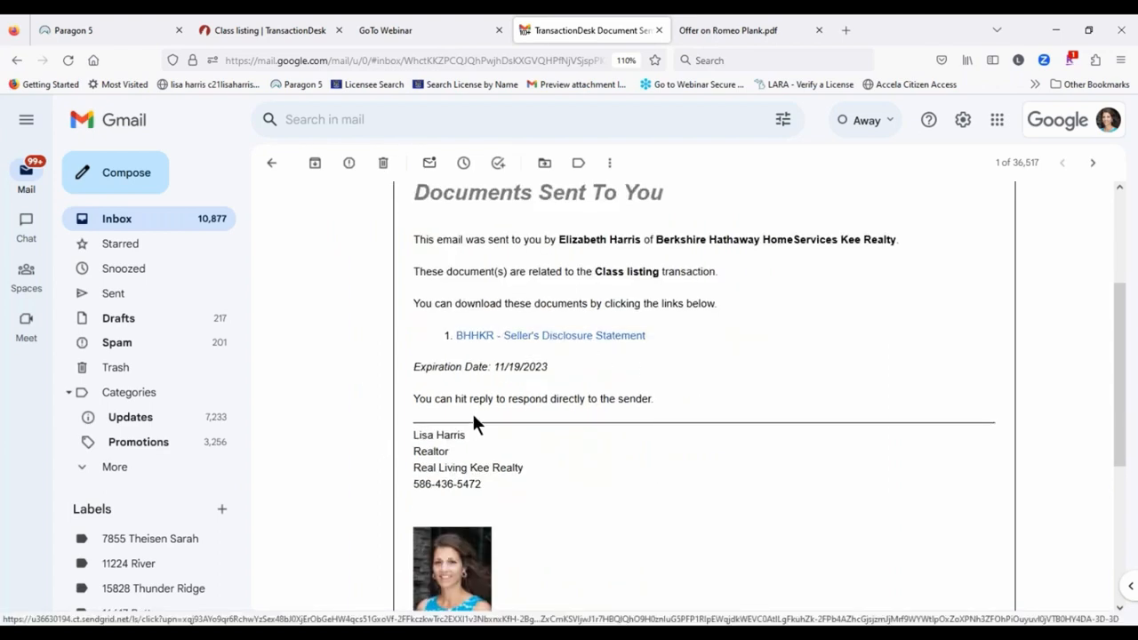
Step: Open the emailed disclosure form and mark TV antenna, garage door opener and alarm system Yes
click(556, 336)
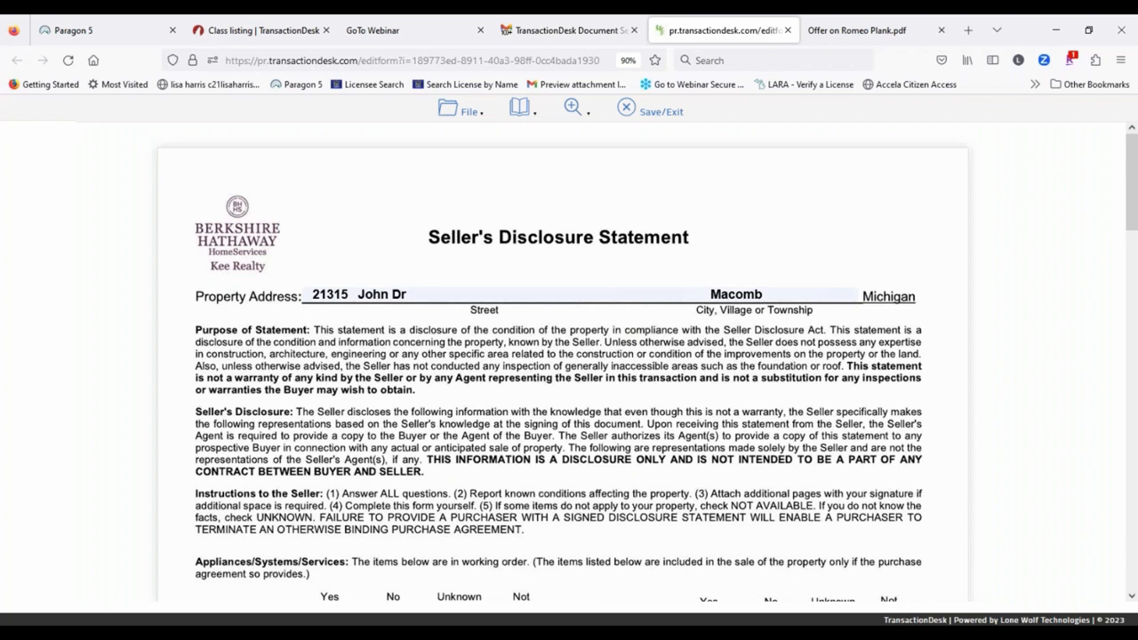
click(474, 112)
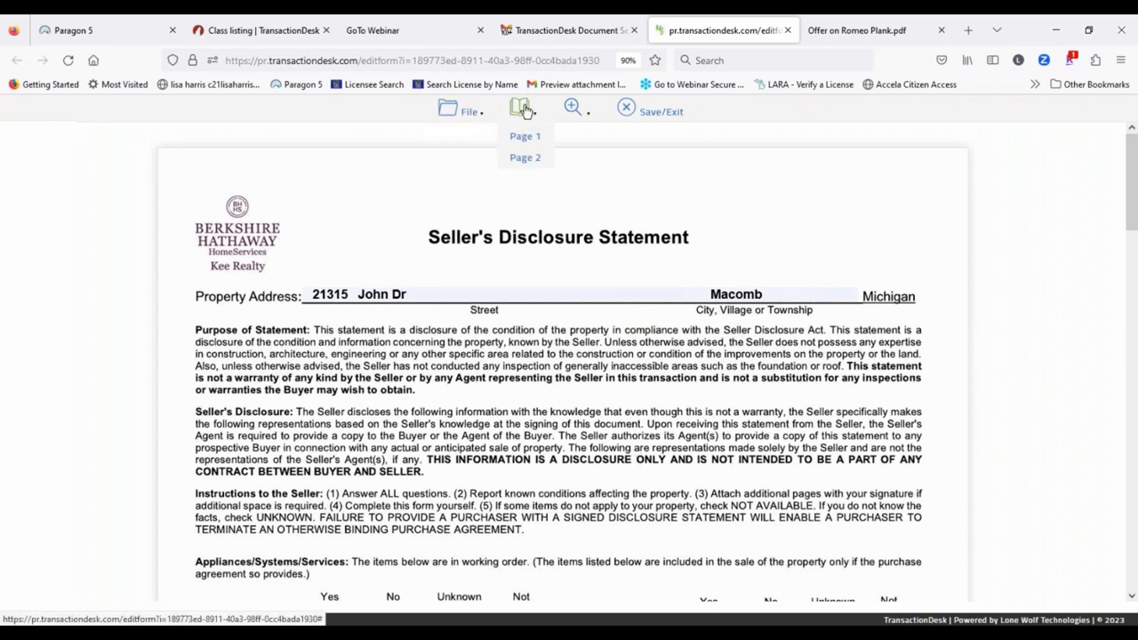
mouse_move(584, 120)
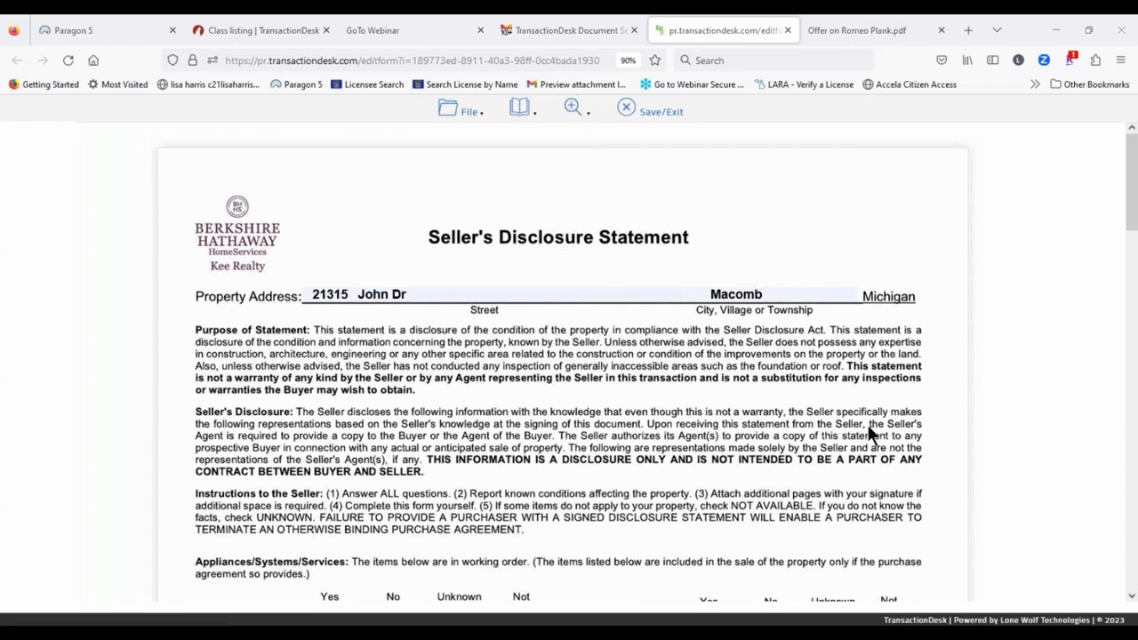
scroll(284, 258, down, 6)
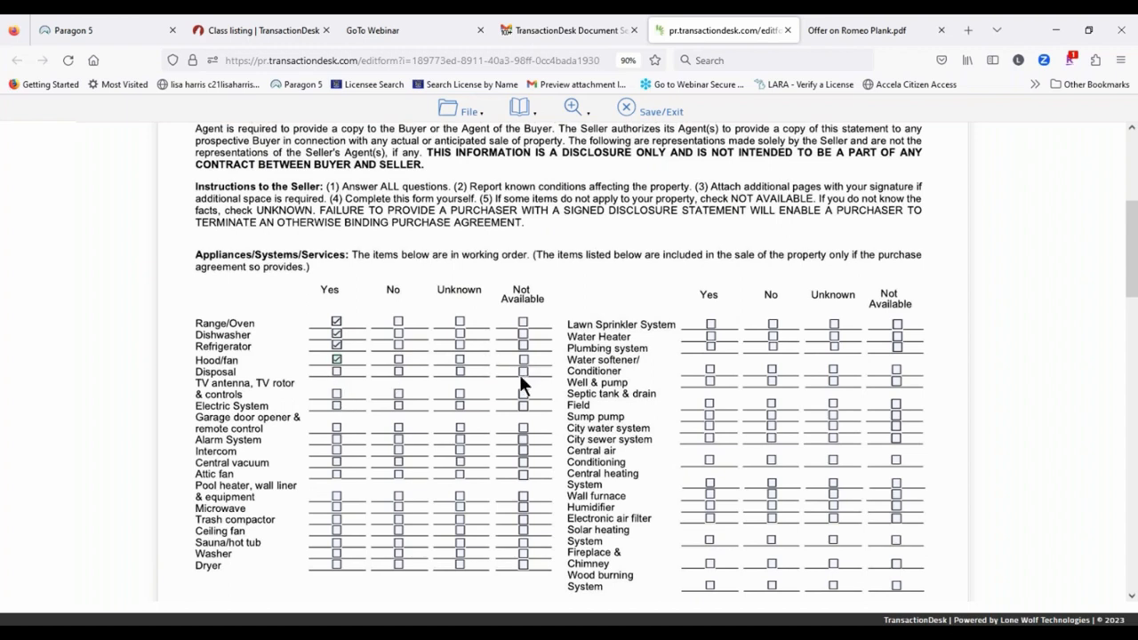
click(336, 394)
click(336, 427)
click(337, 440)
Step: Answer Yes to basement water, explaining 'Water Heater stopped working, has been replaced'
scroll(444, 502, down, 1)
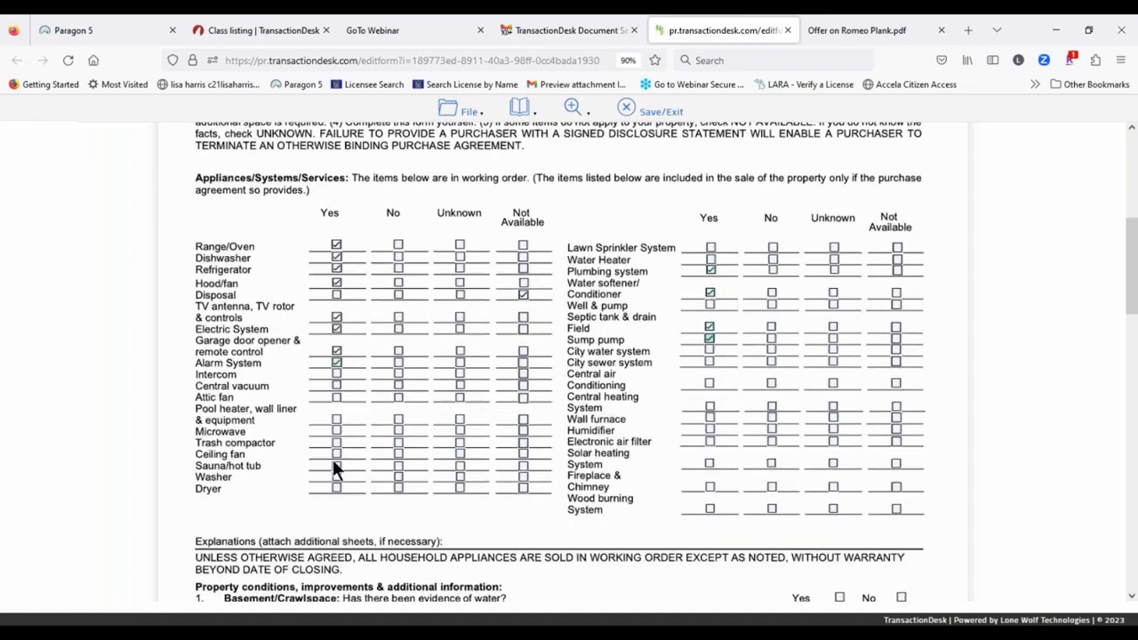
scroll(481, 475, down, 2)
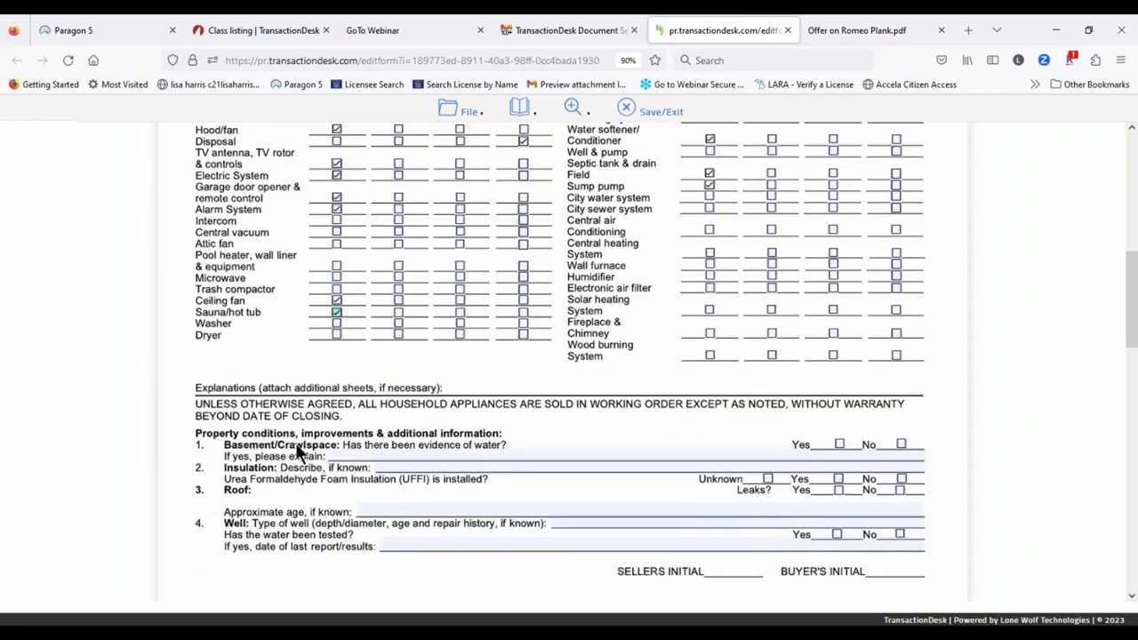
click(839, 444)
click(368, 456)
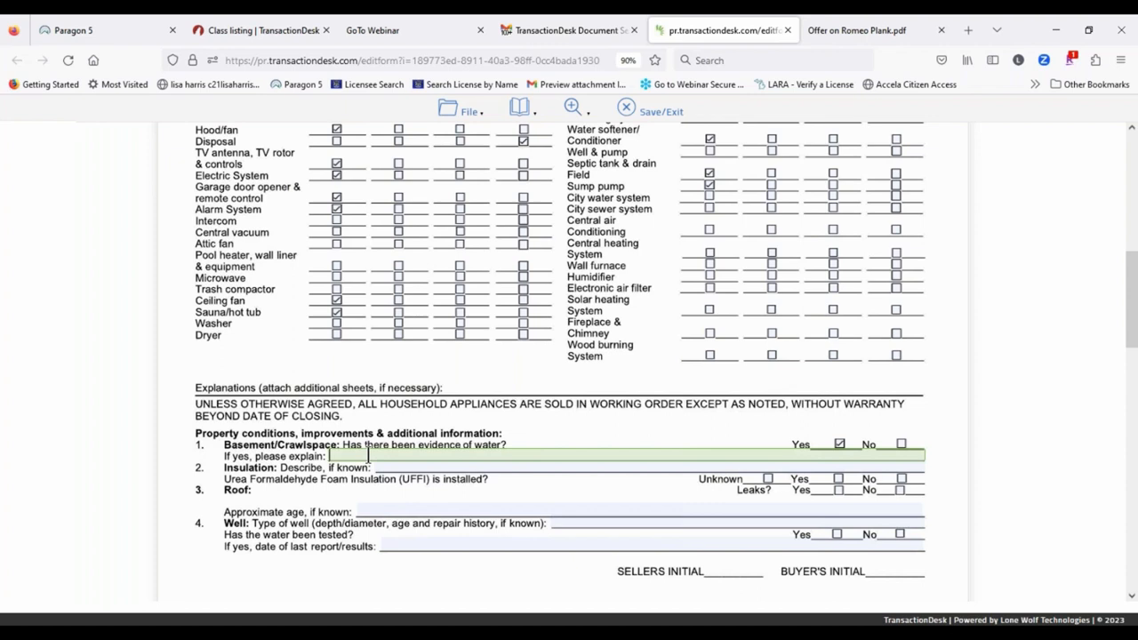
text(Water Heater stop)
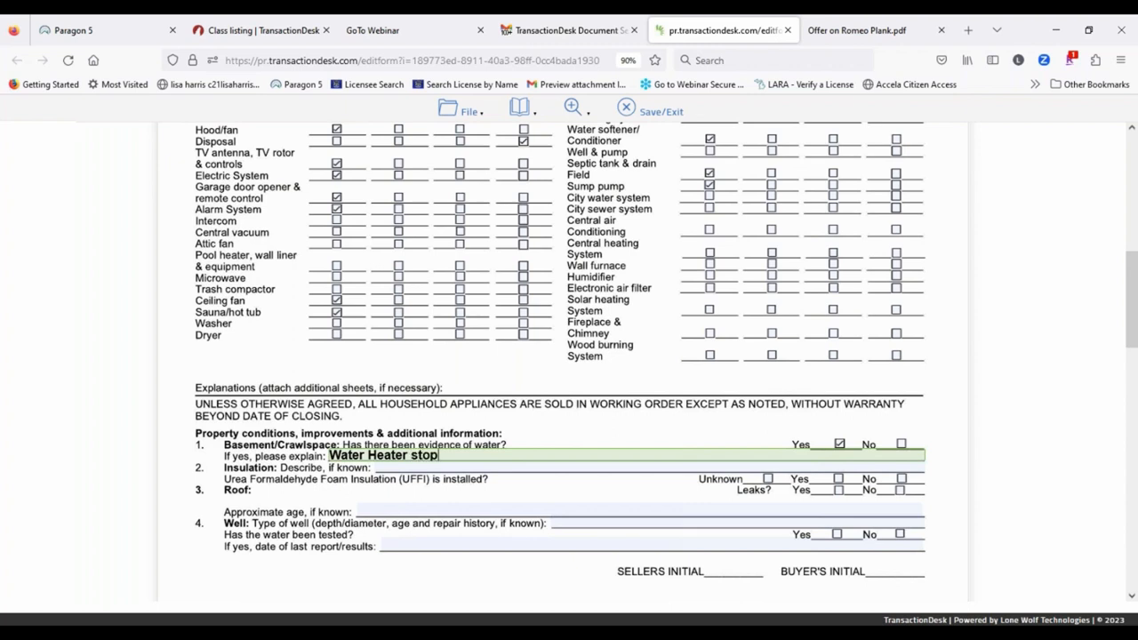
text(ped working, has been)
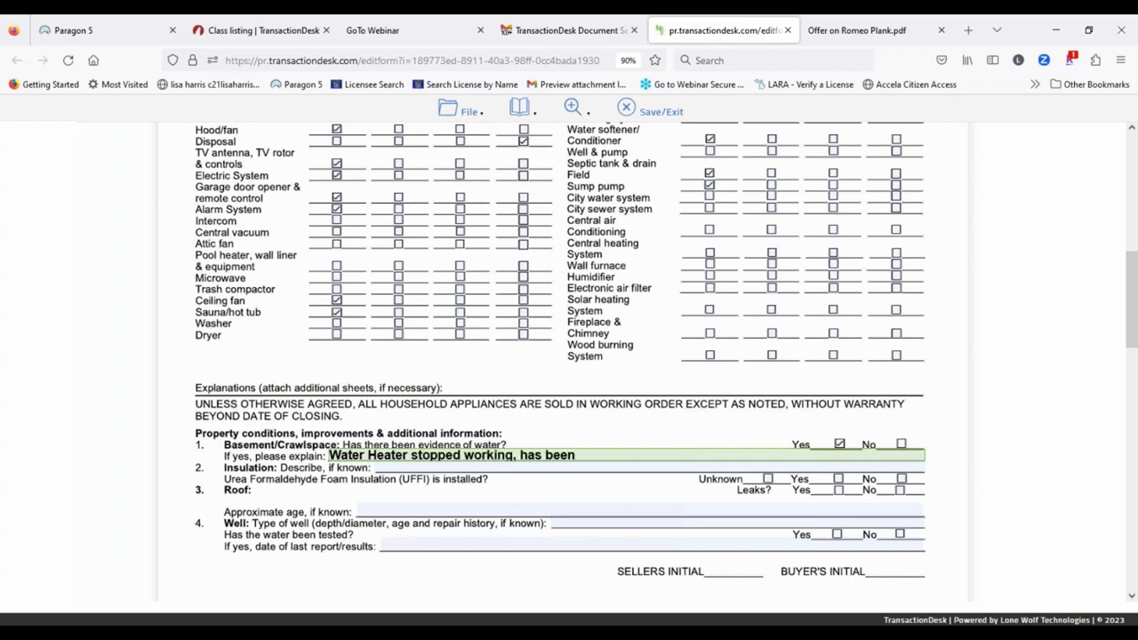
text( replaced)
Step: Enter '20 years' as the heating system's age
scroll(487, 426, down, 3)
scroll(485, 427, down, 2)
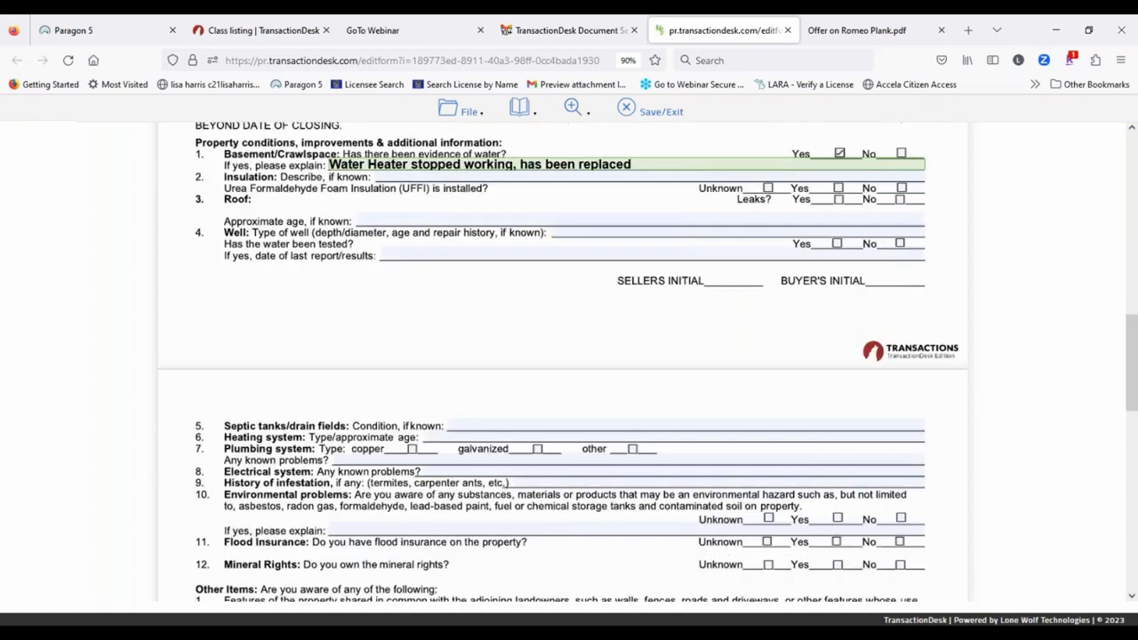
click(428, 343)
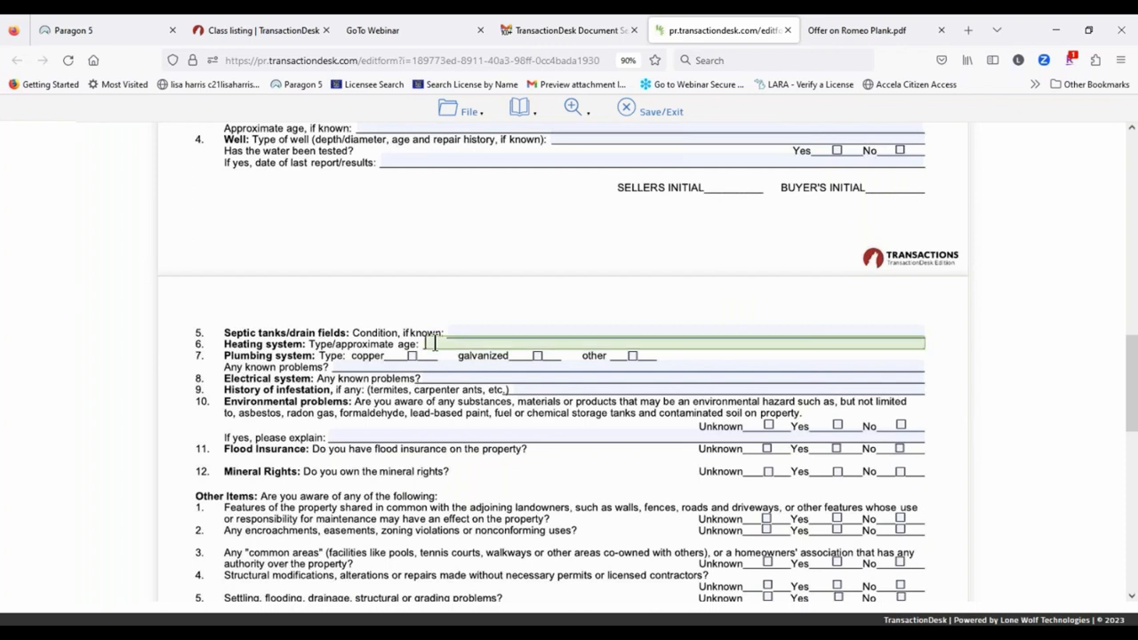
text(20 year)
key(BackSpace)
key(BackSpace)
key(BackSpace)
key(BackSpace)
key(BackSpace)
text(years)
Step: Save the disclosure form with its water-heater and 20-year heating entries, then Save/Exit
scroll(1039, 297, down, 4)
click(463, 113)
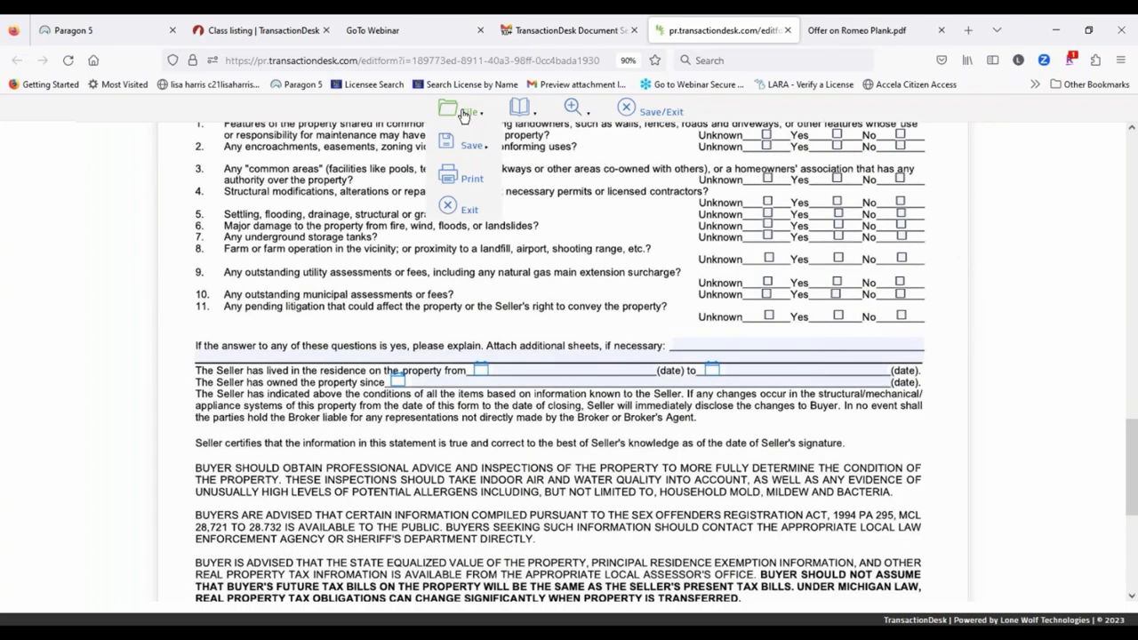
click(464, 144)
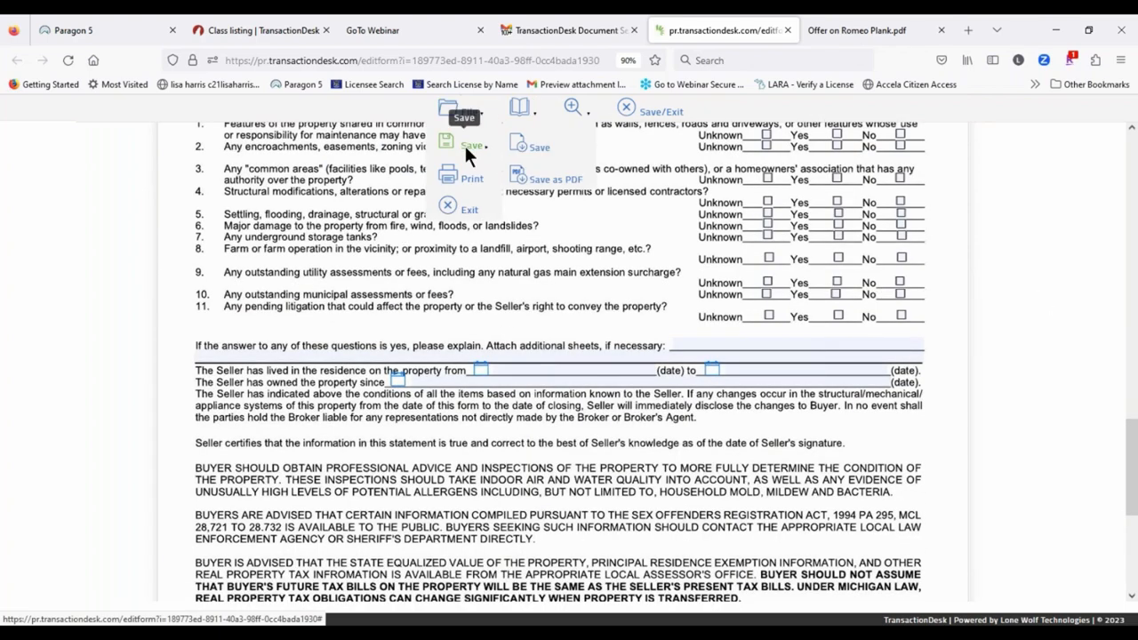
click(520, 149)
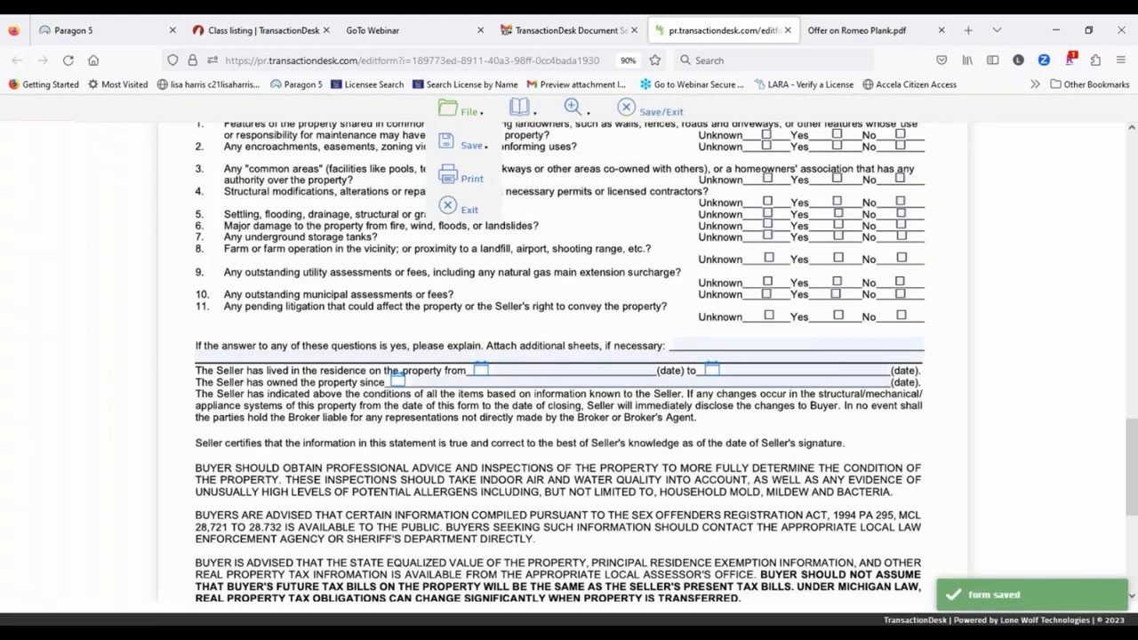
click(466, 113)
click(463, 145)
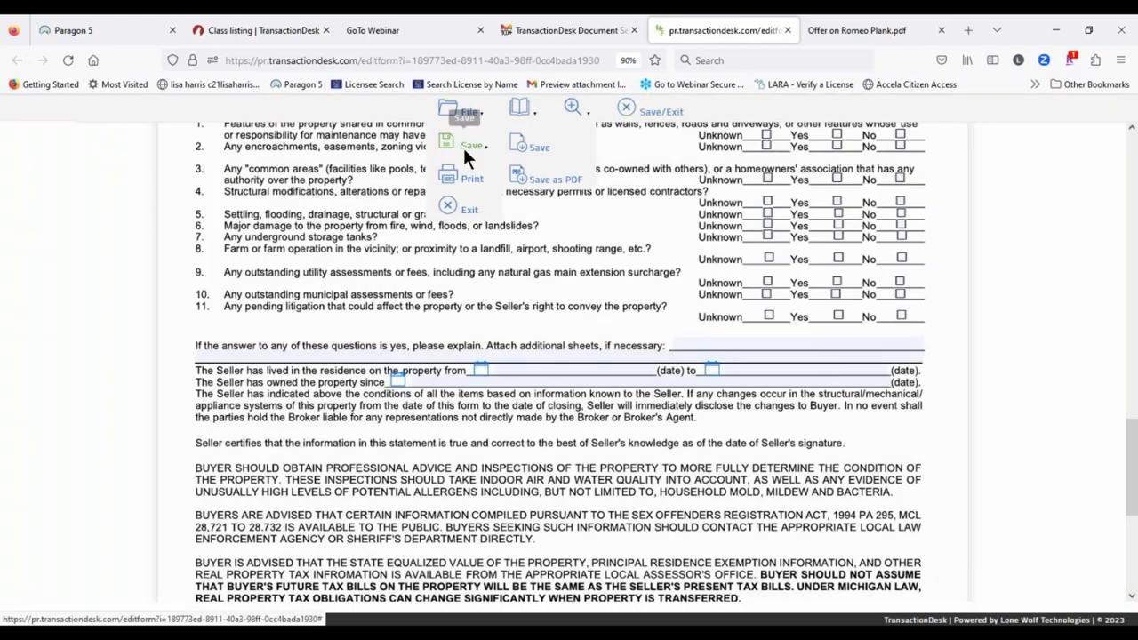
click(527, 140)
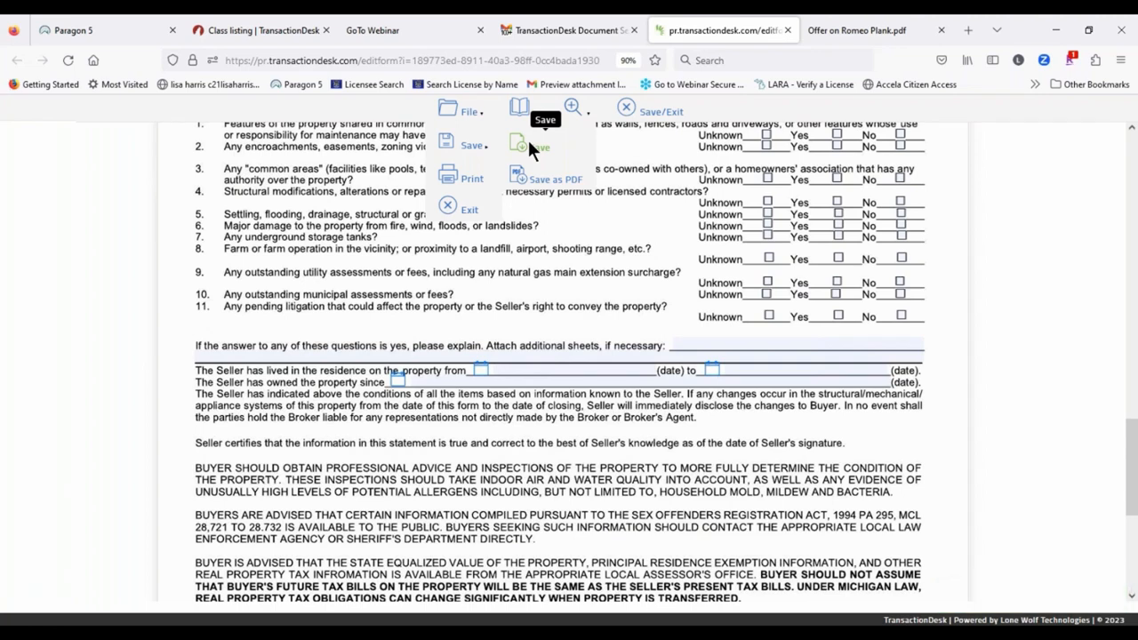
click(530, 140)
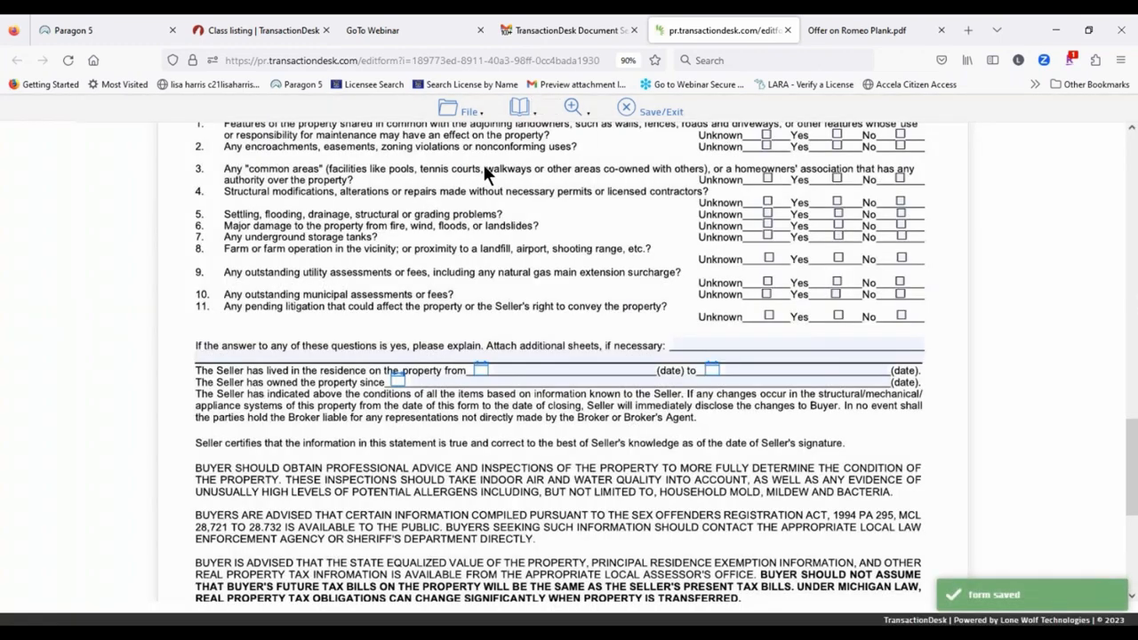
scroll(526, 182, up, 5)
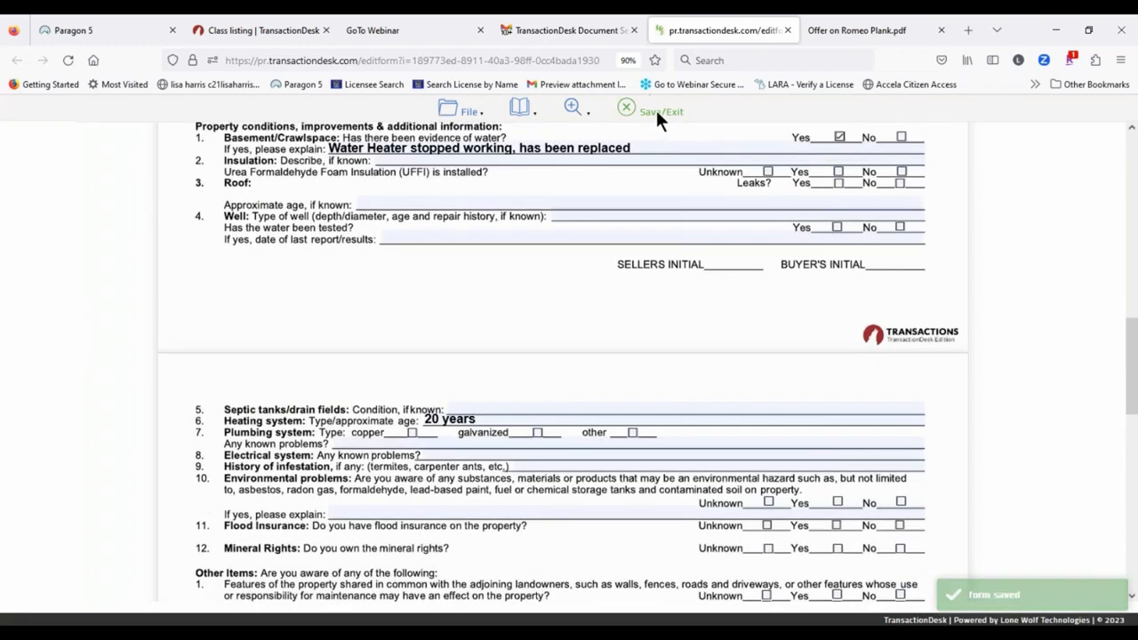
click(656, 110)
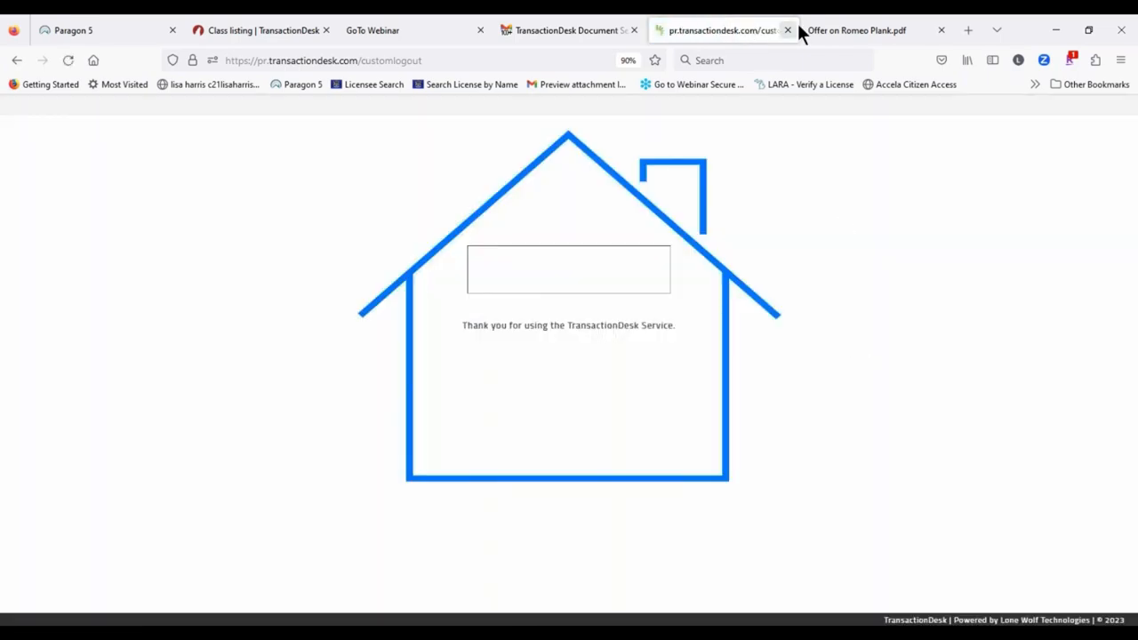
Step: Close the signed-out page and Save/Exit the form on the Class listing tab
click(785, 30)
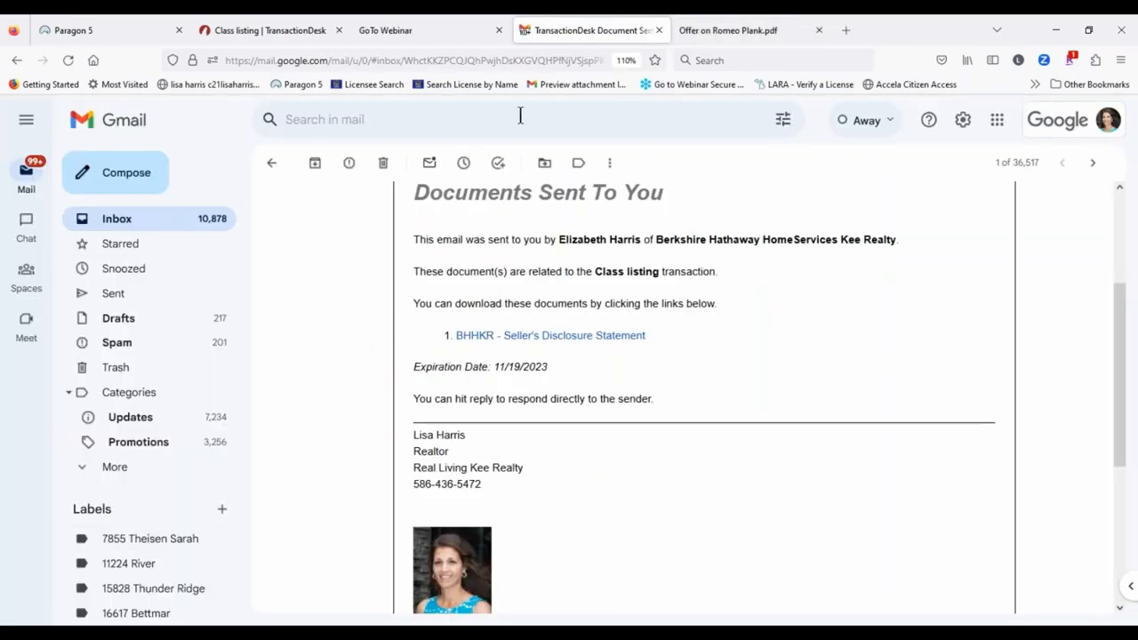
click(255, 29)
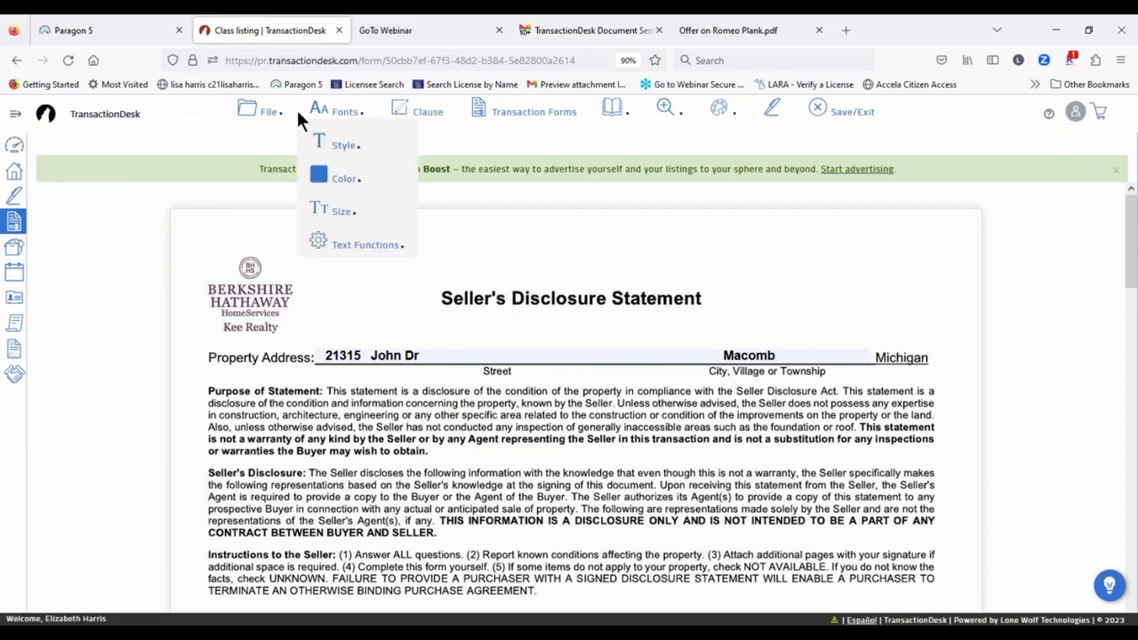
mouse_move(260, 111)
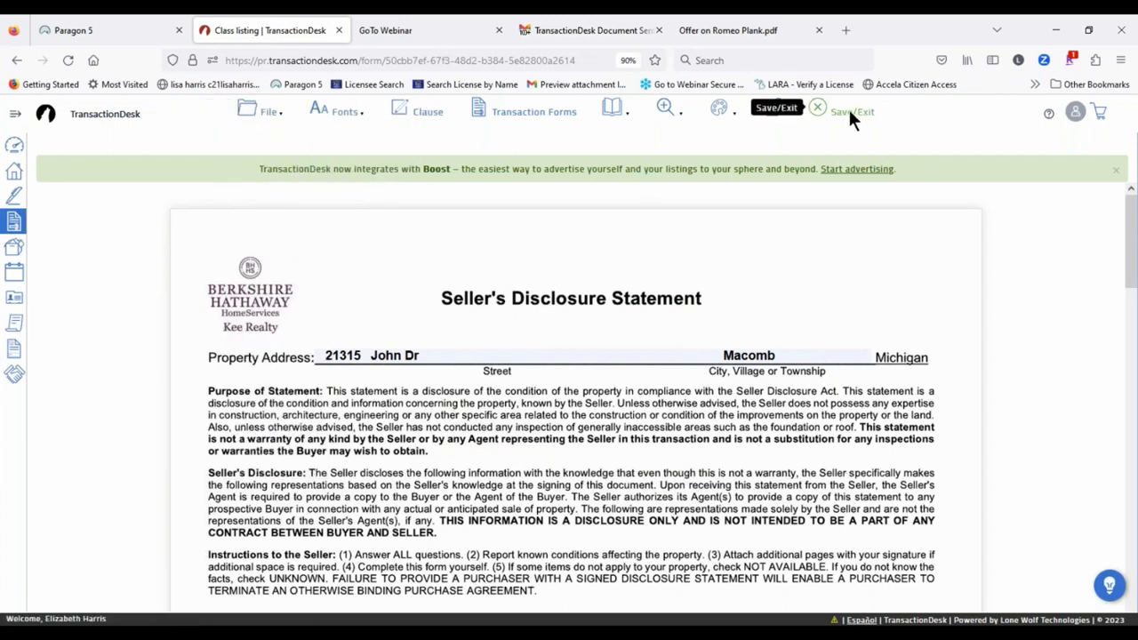
click(848, 108)
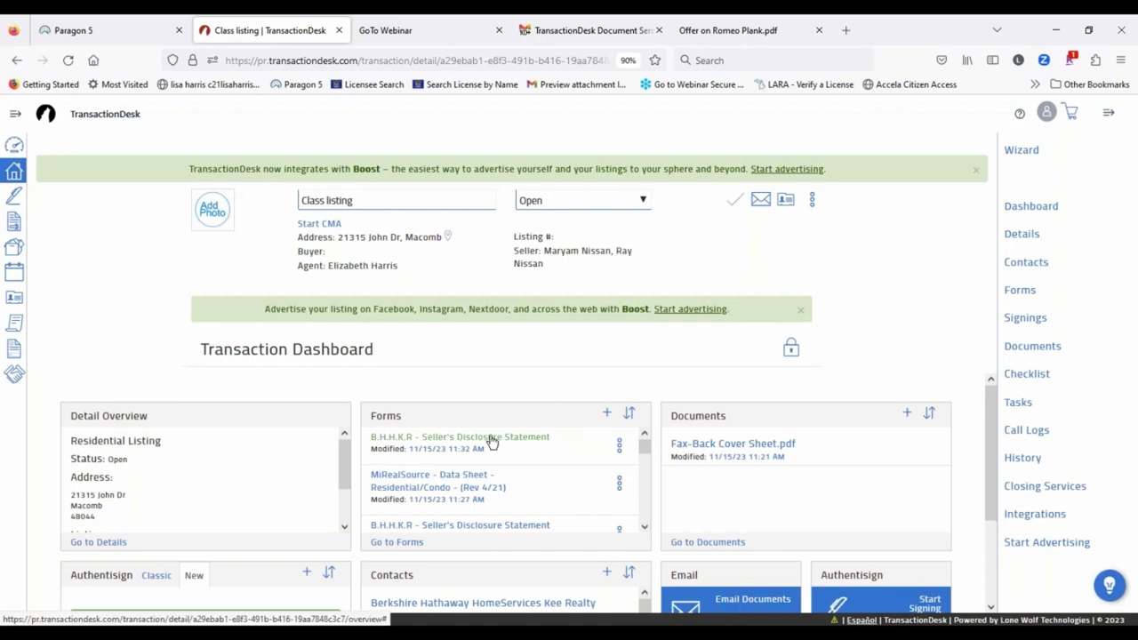
Step: Reopen the Class listing's Seller's Disclosure Statement, scroll through it, and Save/Exit
click(492, 441)
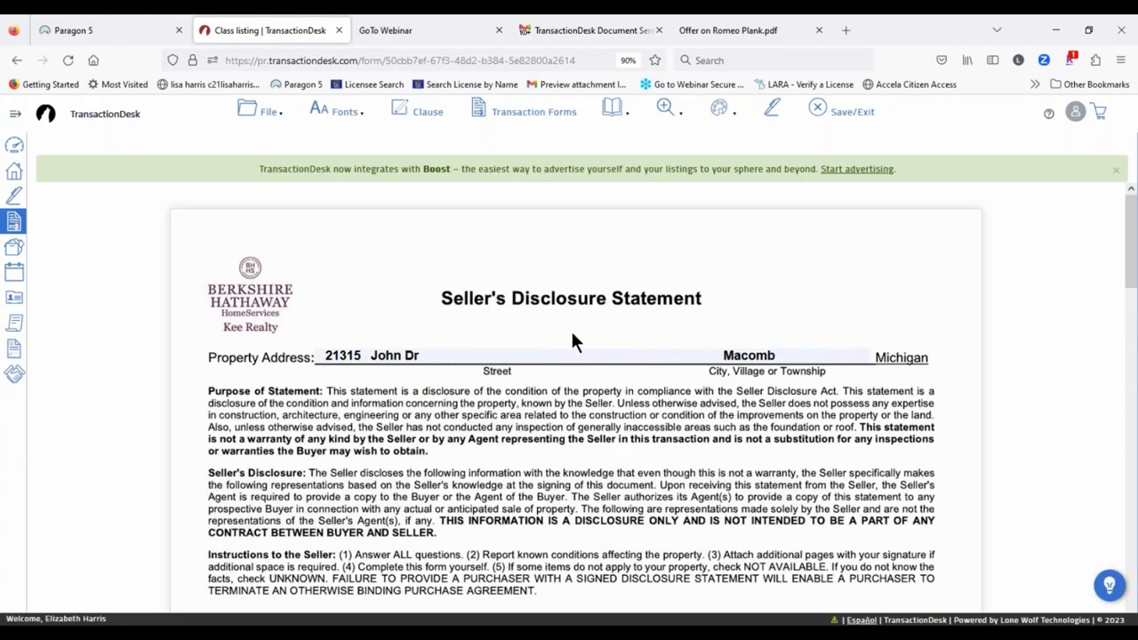
scroll(571, 343, down, 5)
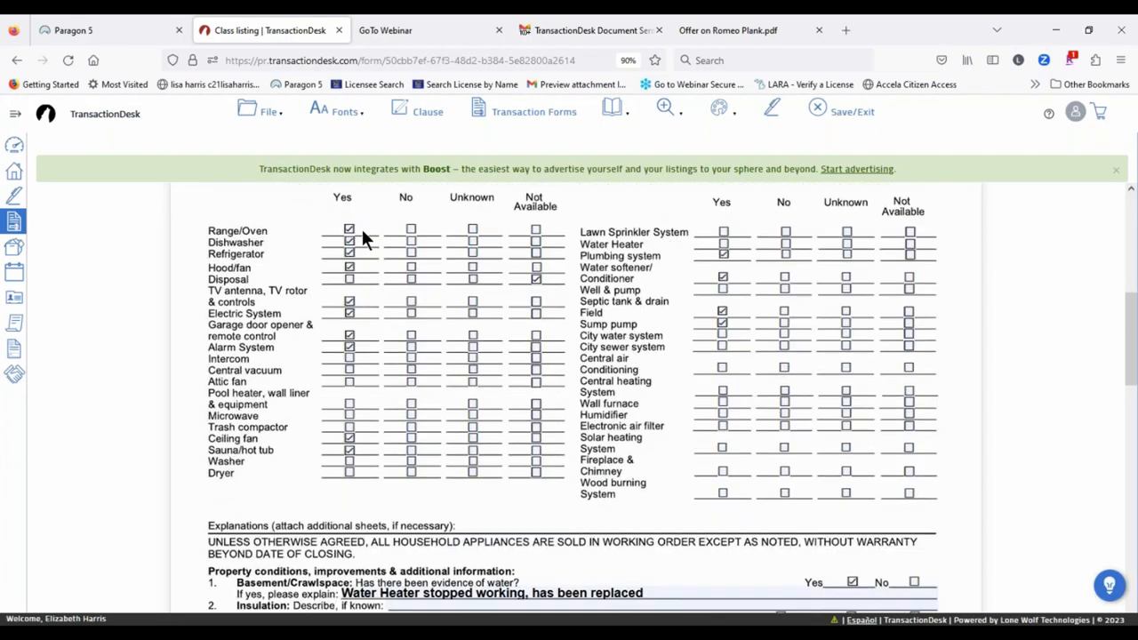
scroll(320, 488, down, 3)
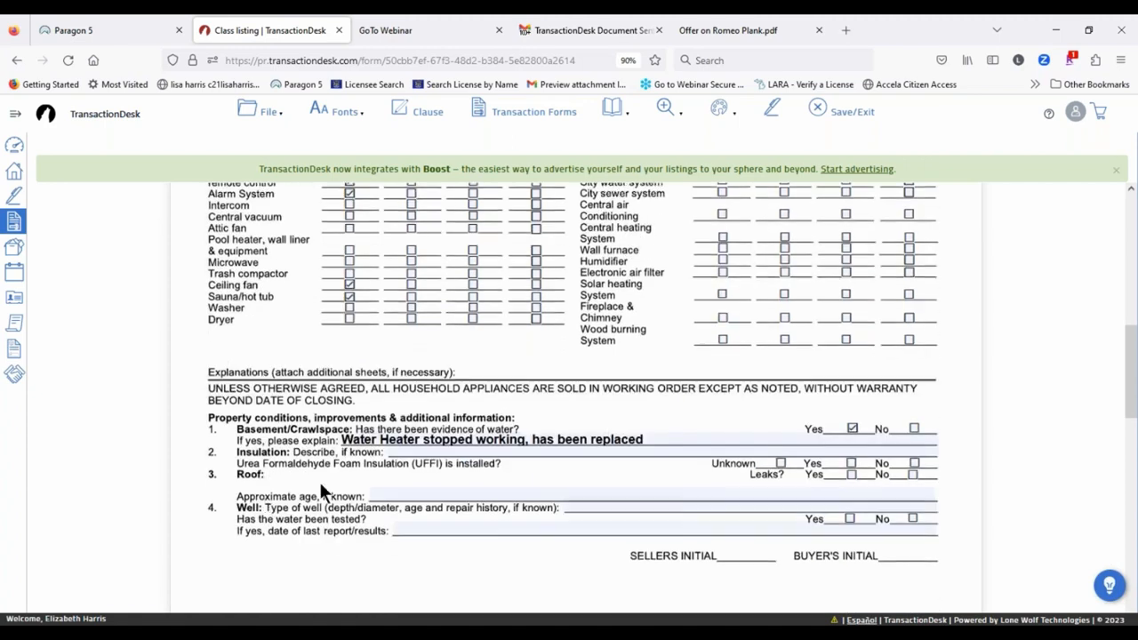
scroll(746, 403, down, 3)
scroll(521, 393, down, 2)
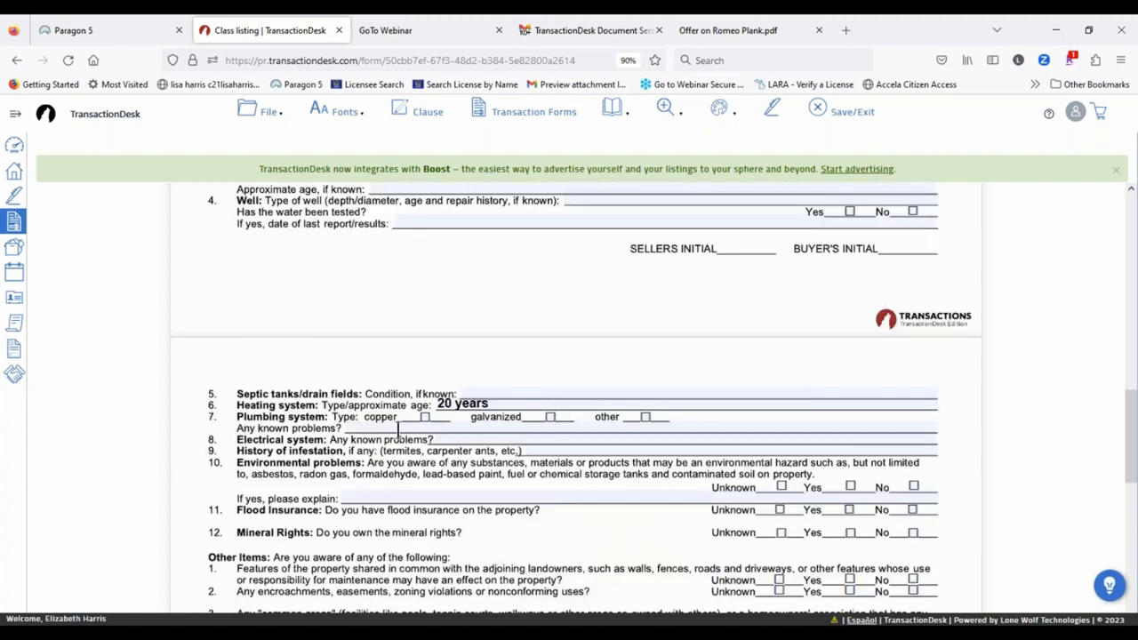
scroll(397, 428, down, 3)
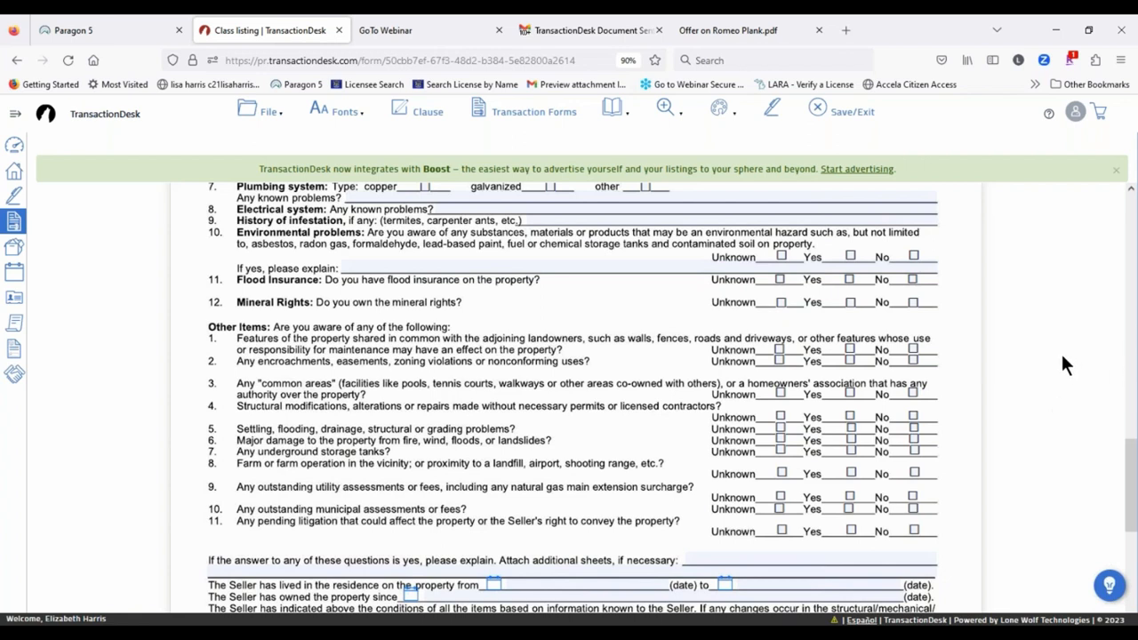
click(860, 107)
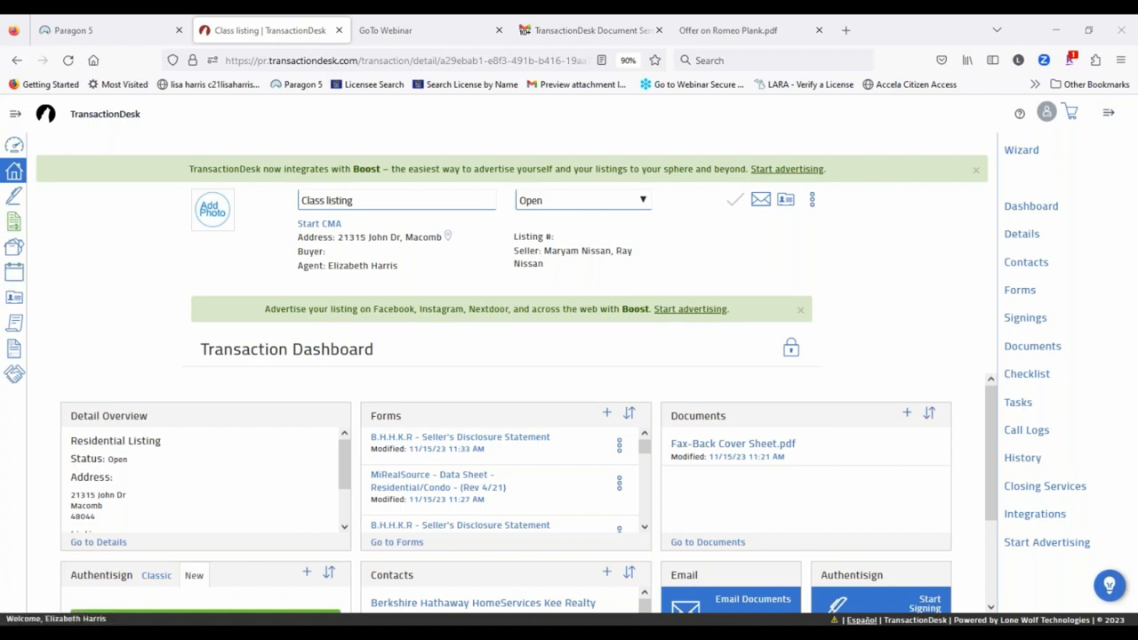
Step: Go to the Transactions list and check the Class listing's options menu
click(15, 116)
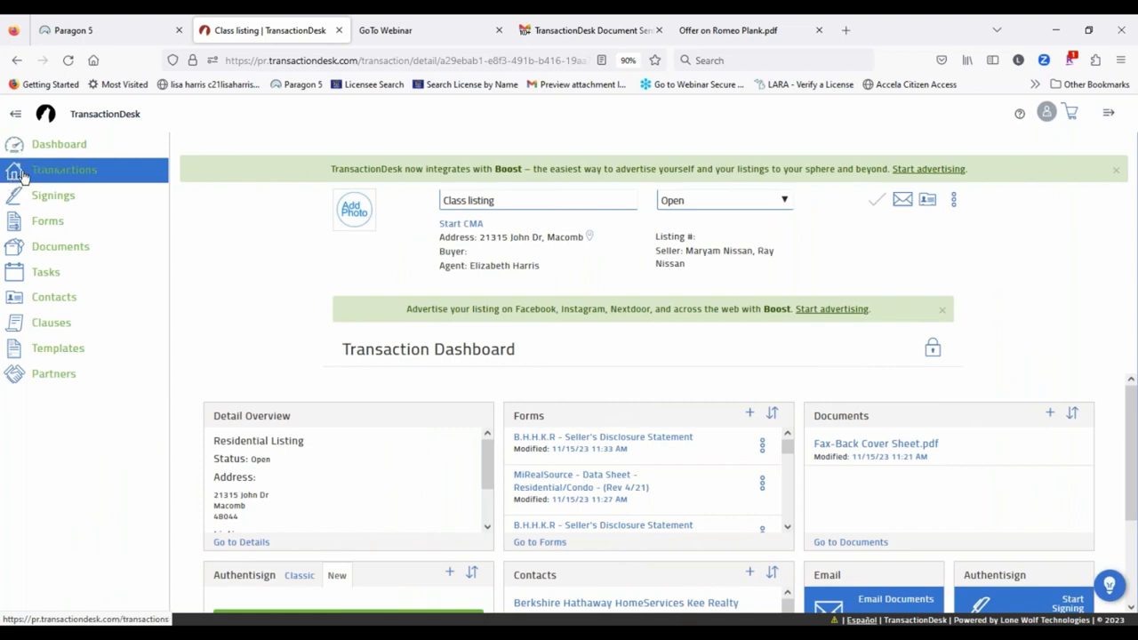
click(18, 176)
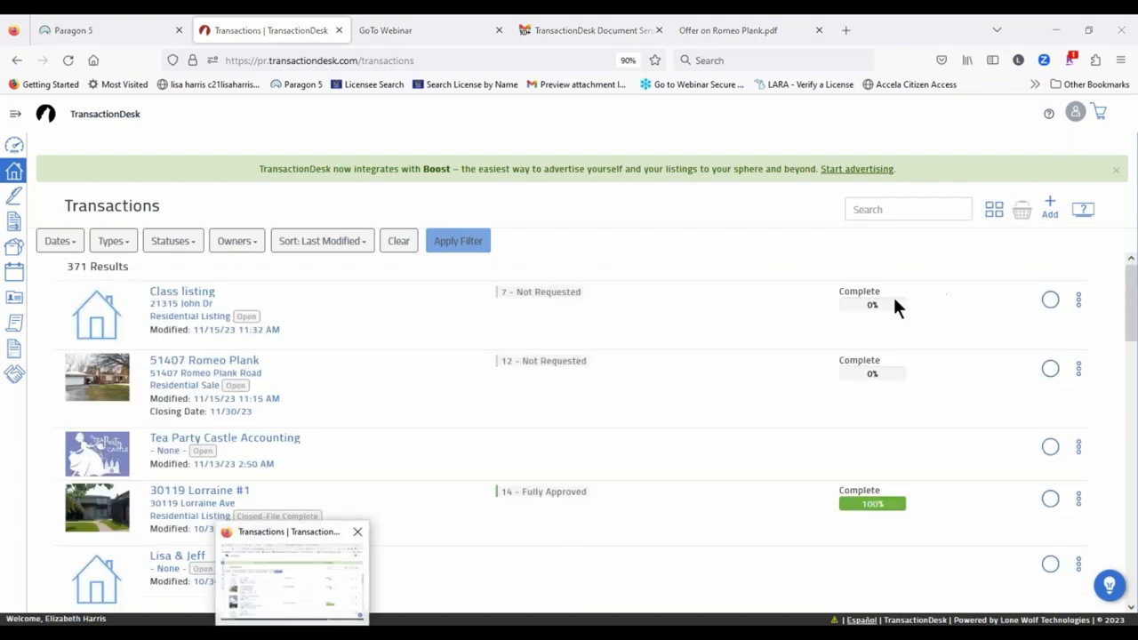
click(1078, 300)
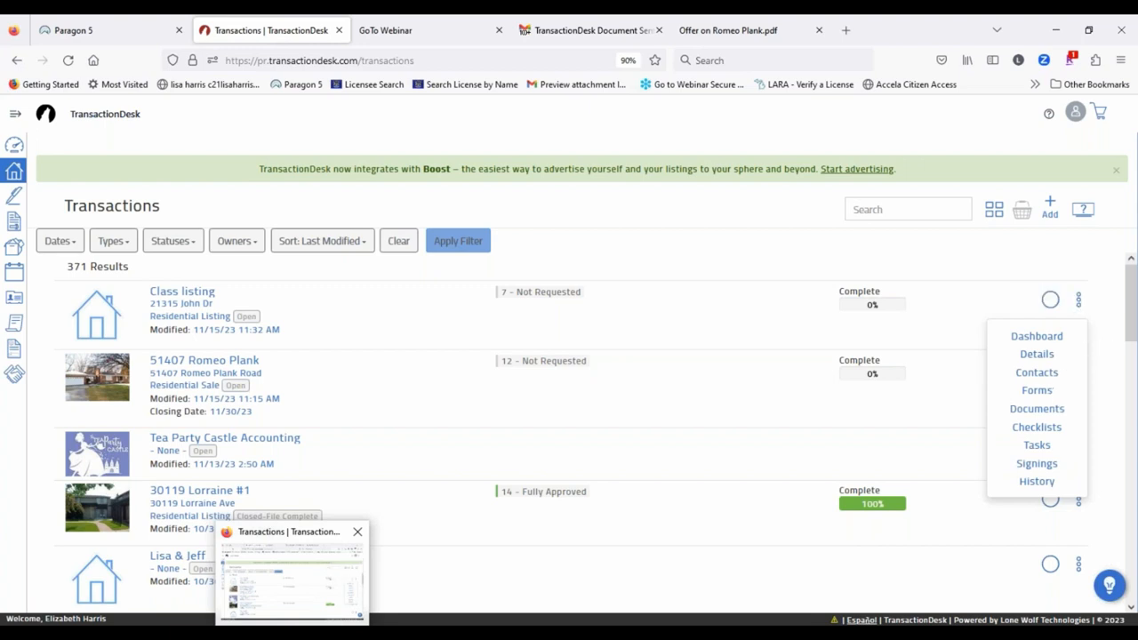
click(718, 239)
click(1049, 300)
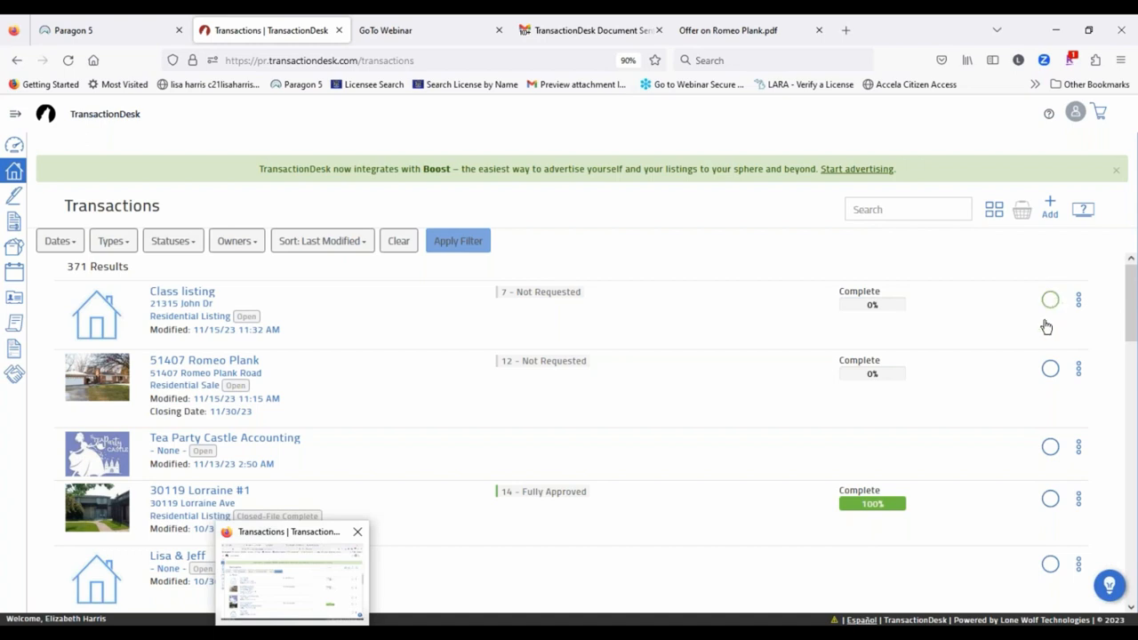
click(1050, 371)
click(1022, 213)
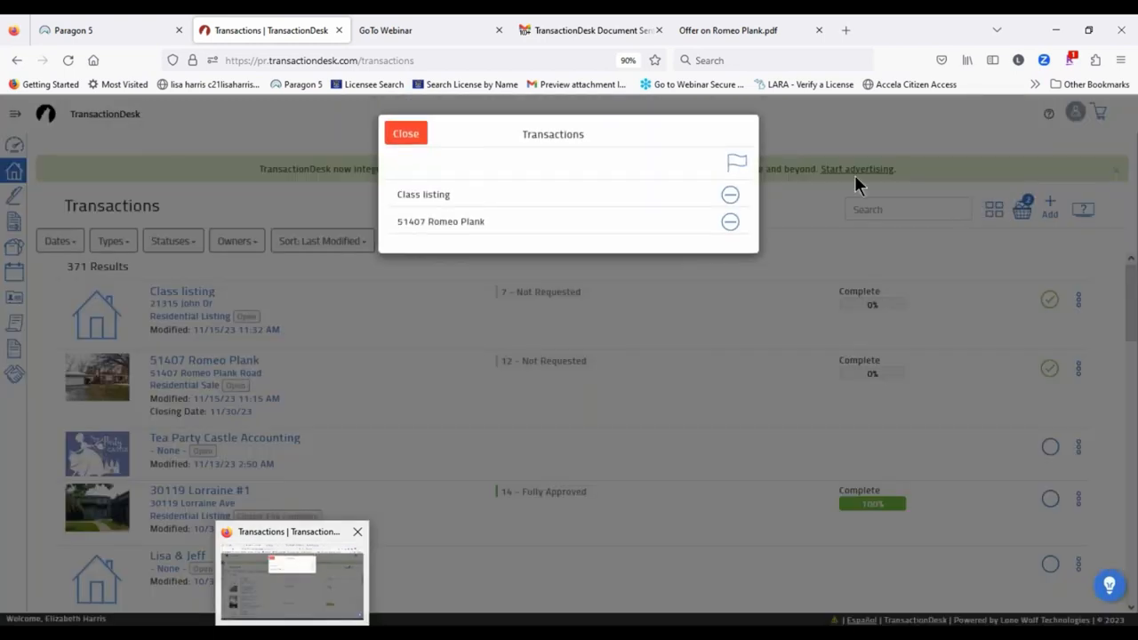
click(405, 134)
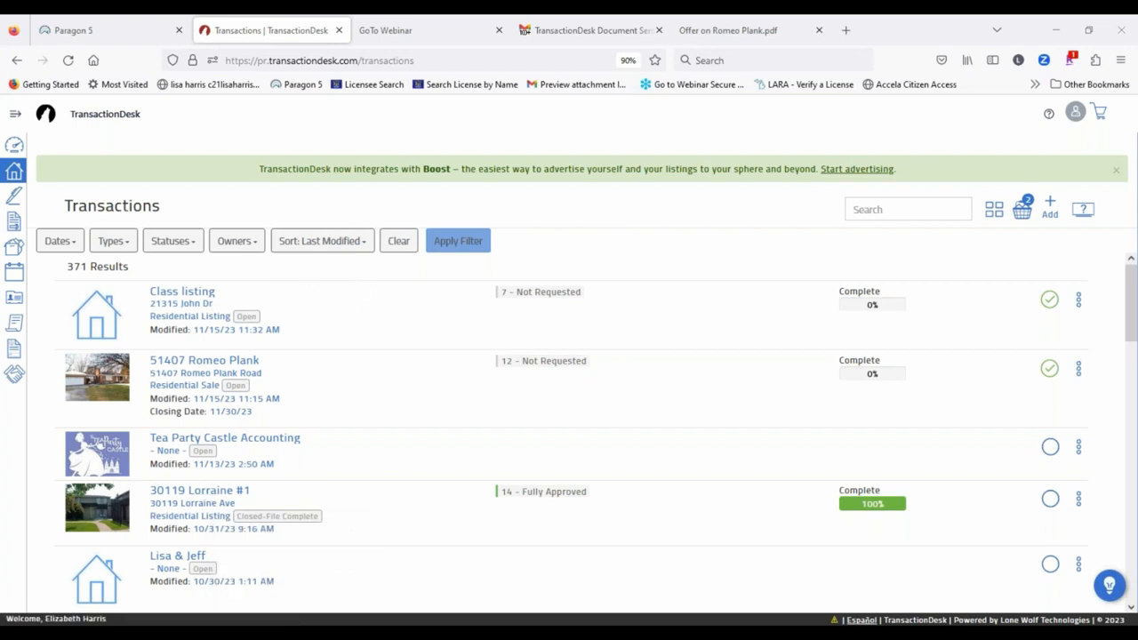
scroll(367, 376, down, 3)
scroll(363, 381, up, 3)
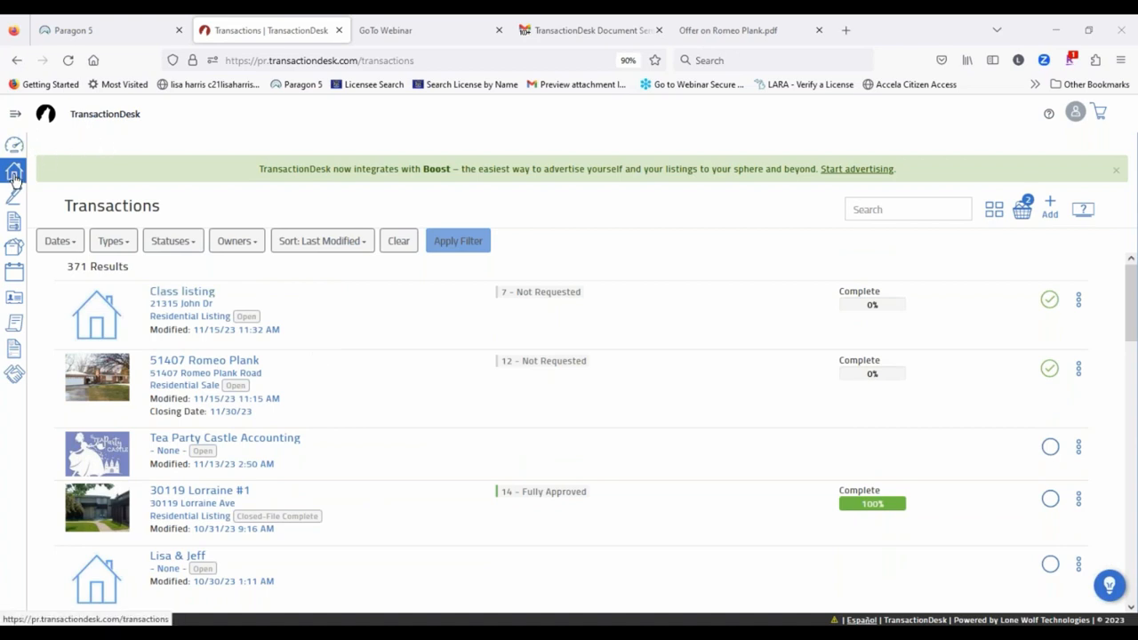
Step: View the Signings page and the options for the Offer on Romeo Plank signing
click(15, 113)
click(51, 196)
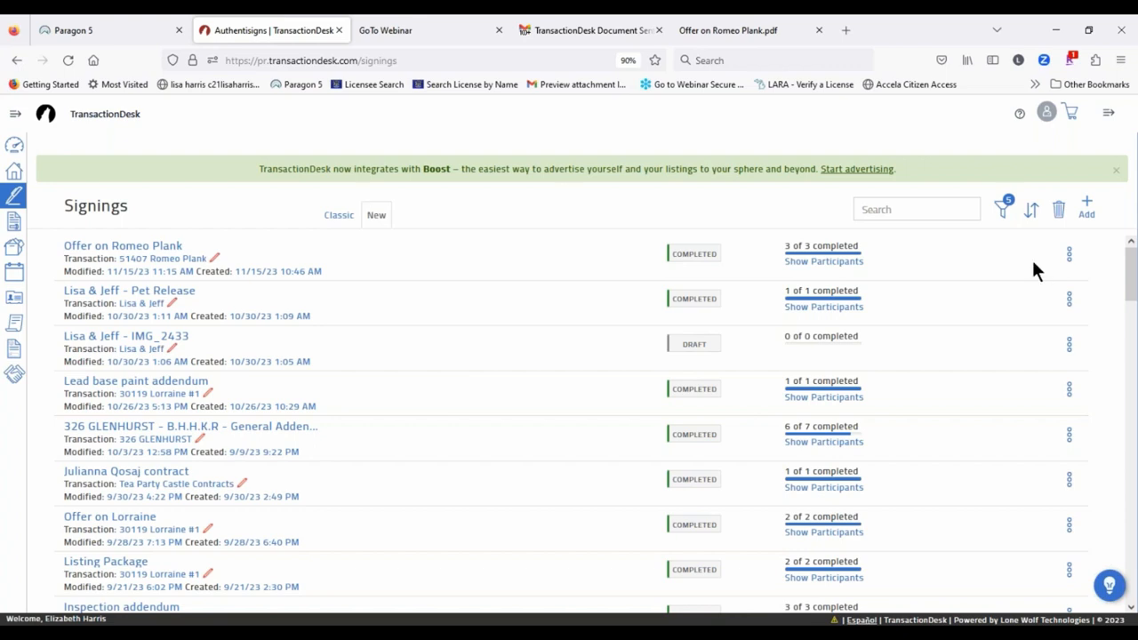
click(1071, 254)
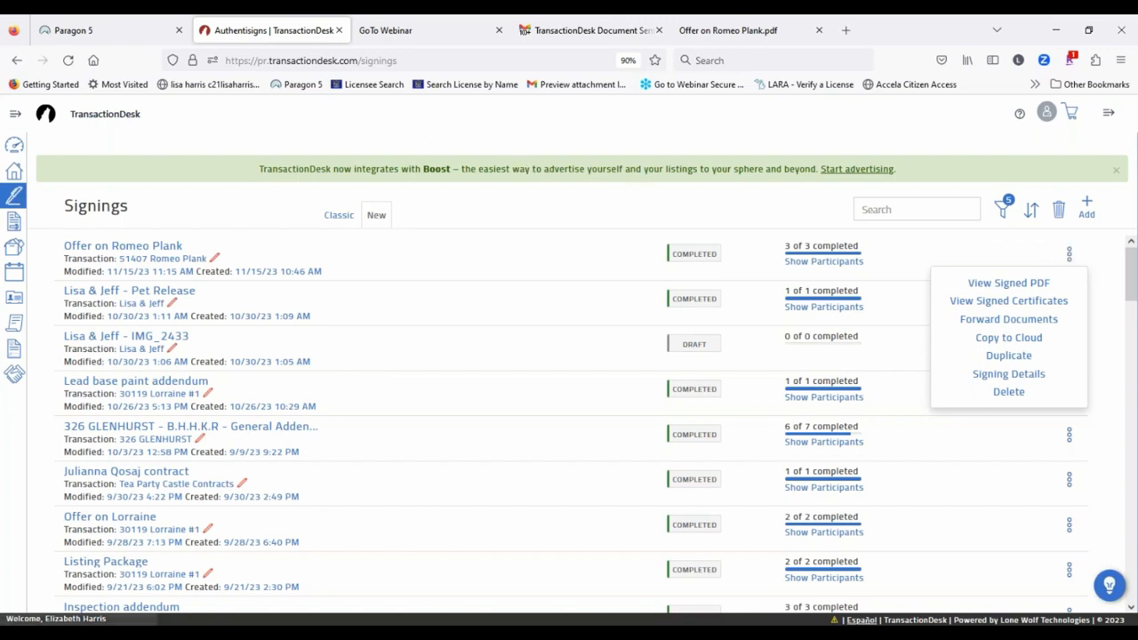
click(16, 116)
Step: Look through the Forms library, then return to the Agent Dashboard
click(16, 116)
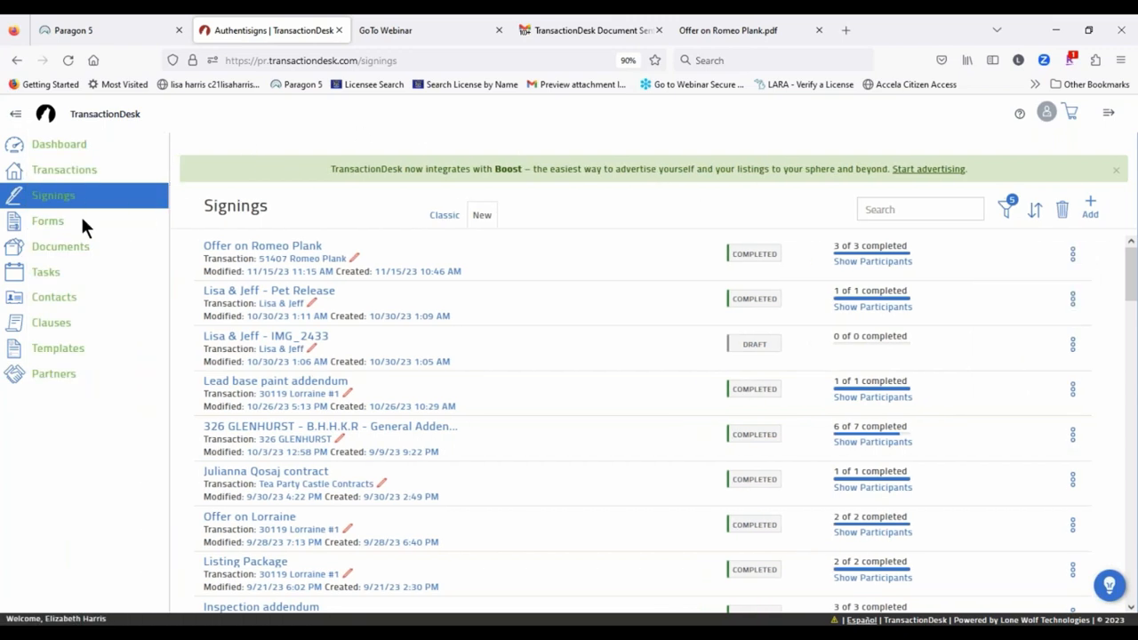
click(48, 222)
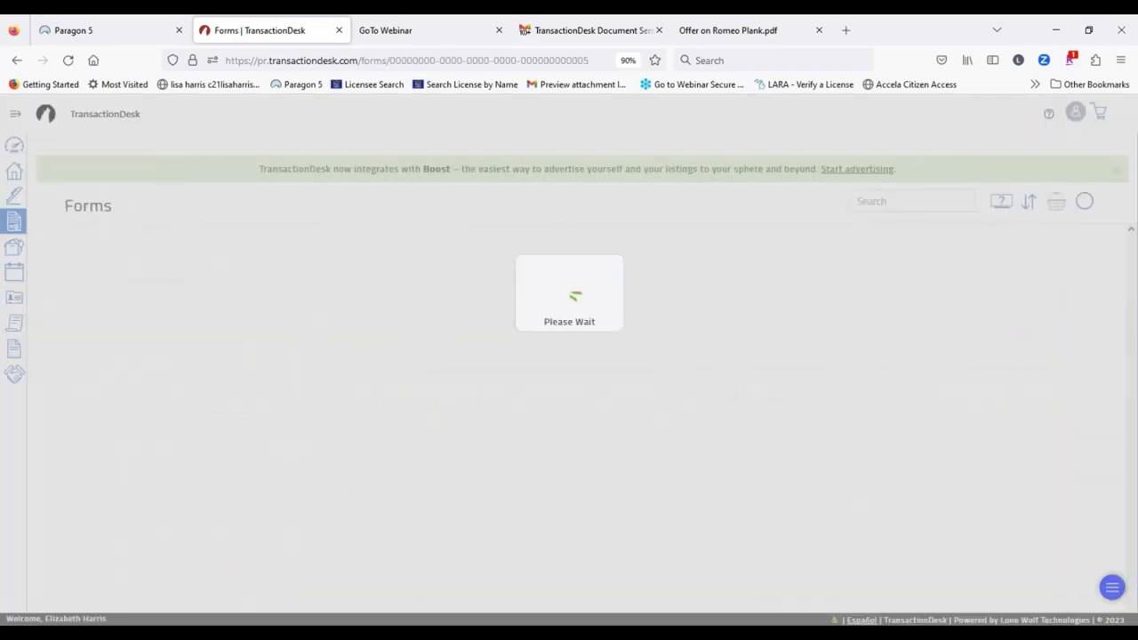
scroll(285, 426, down, 4)
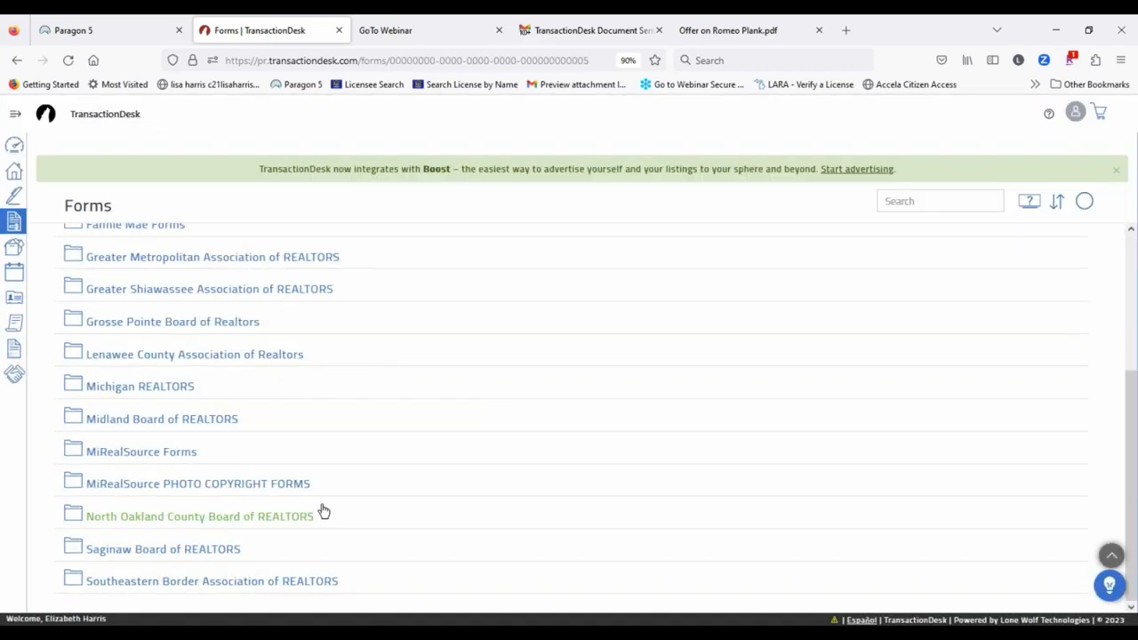
click(13, 146)
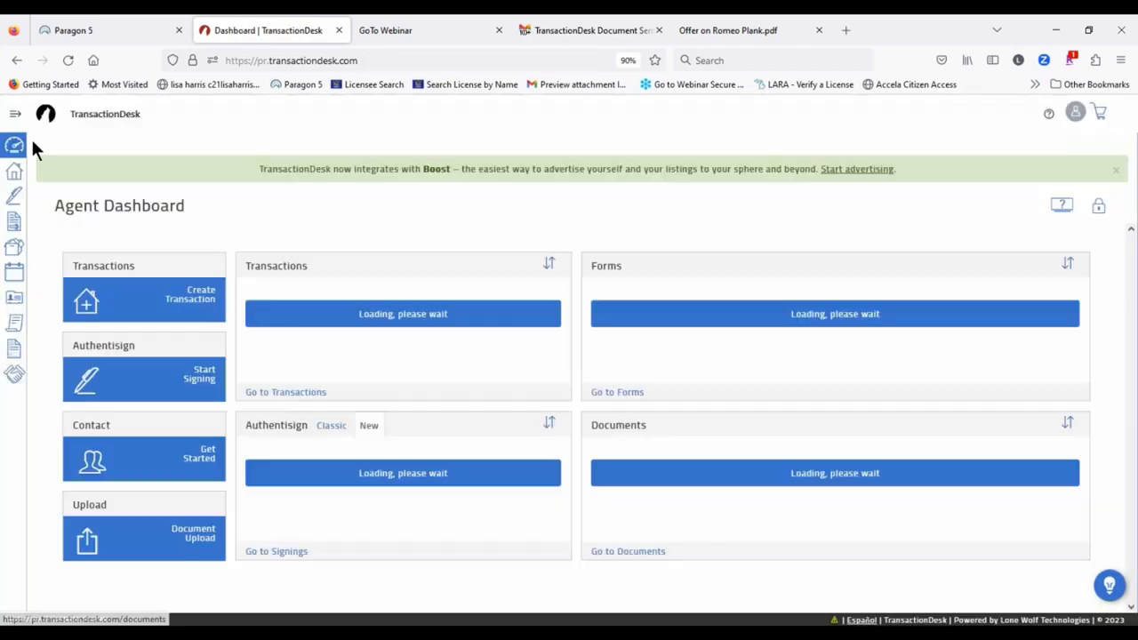
click(14, 116)
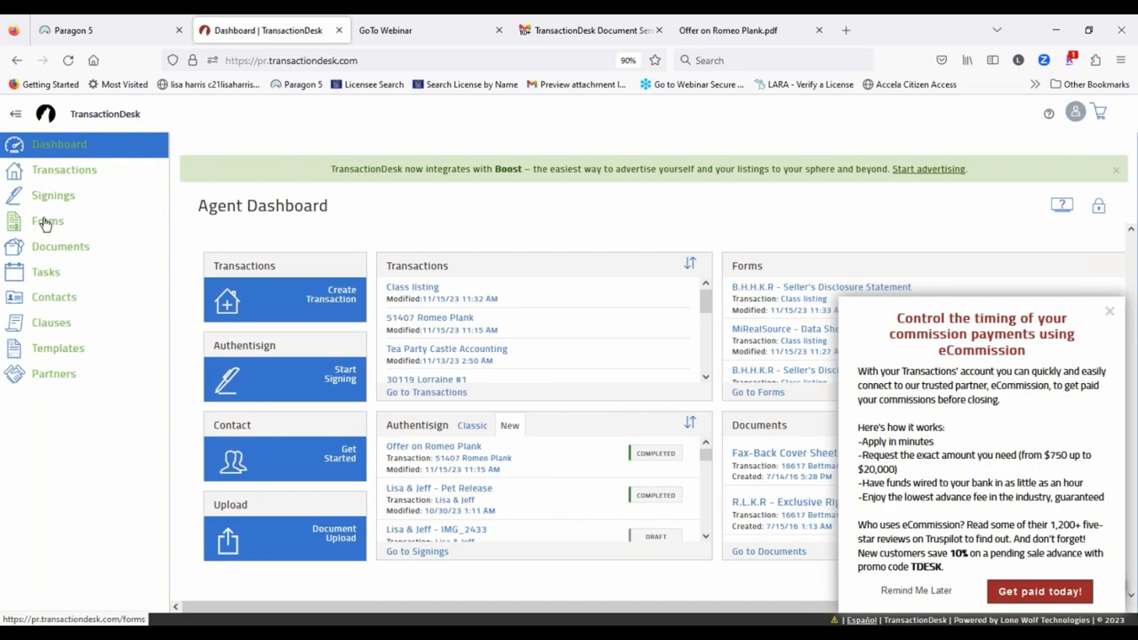
click(69, 248)
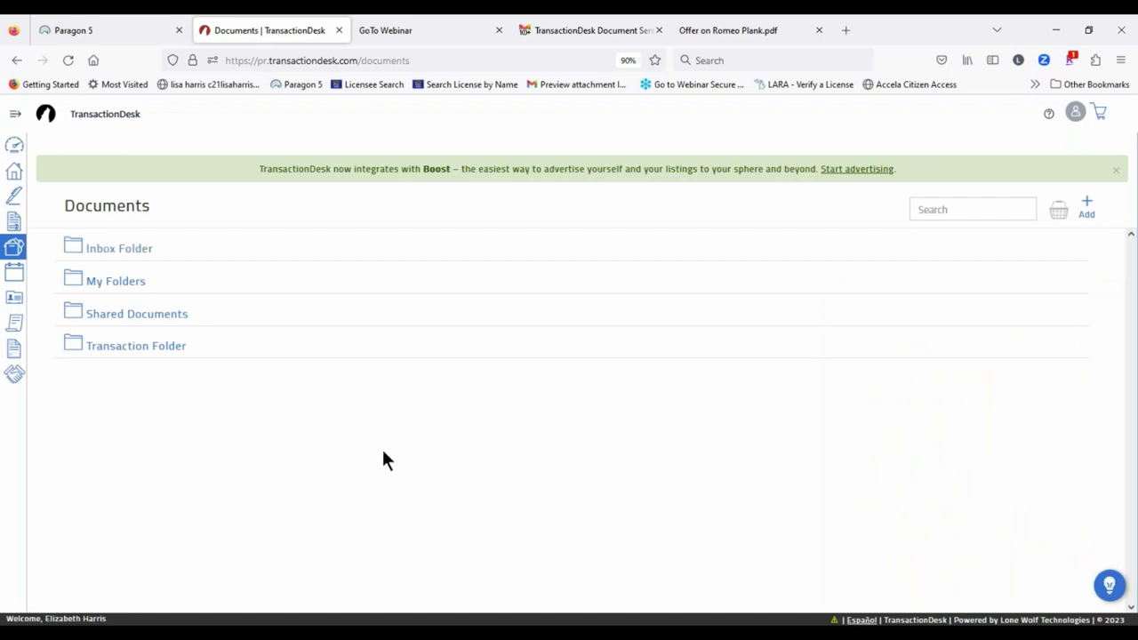
click(105, 350)
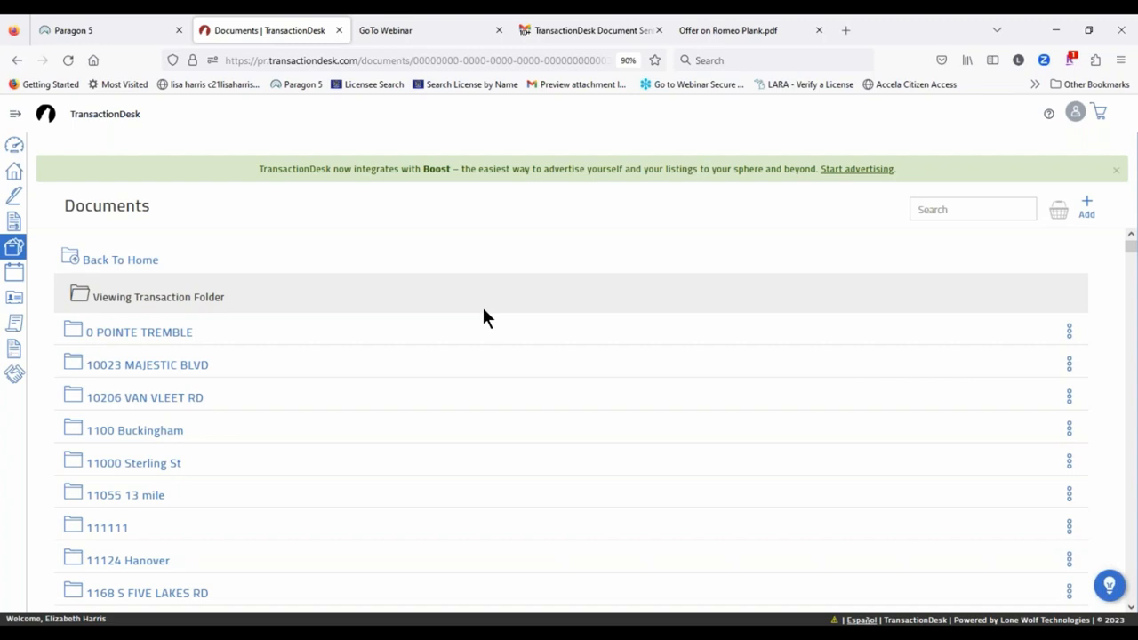
scroll(216, 424, down, 5)
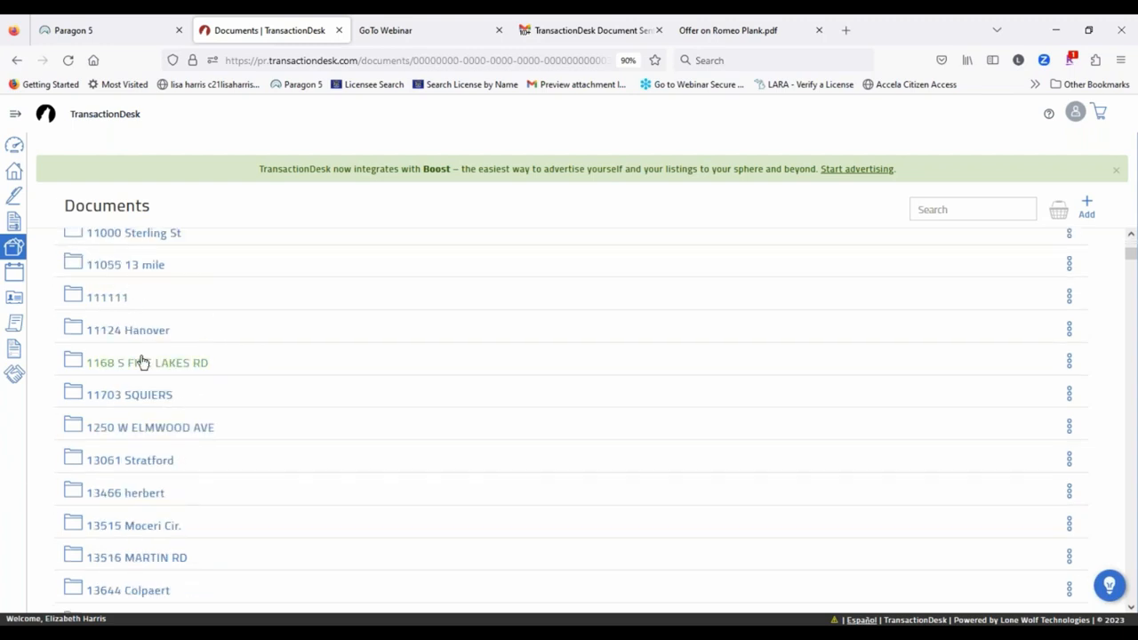
click(132, 330)
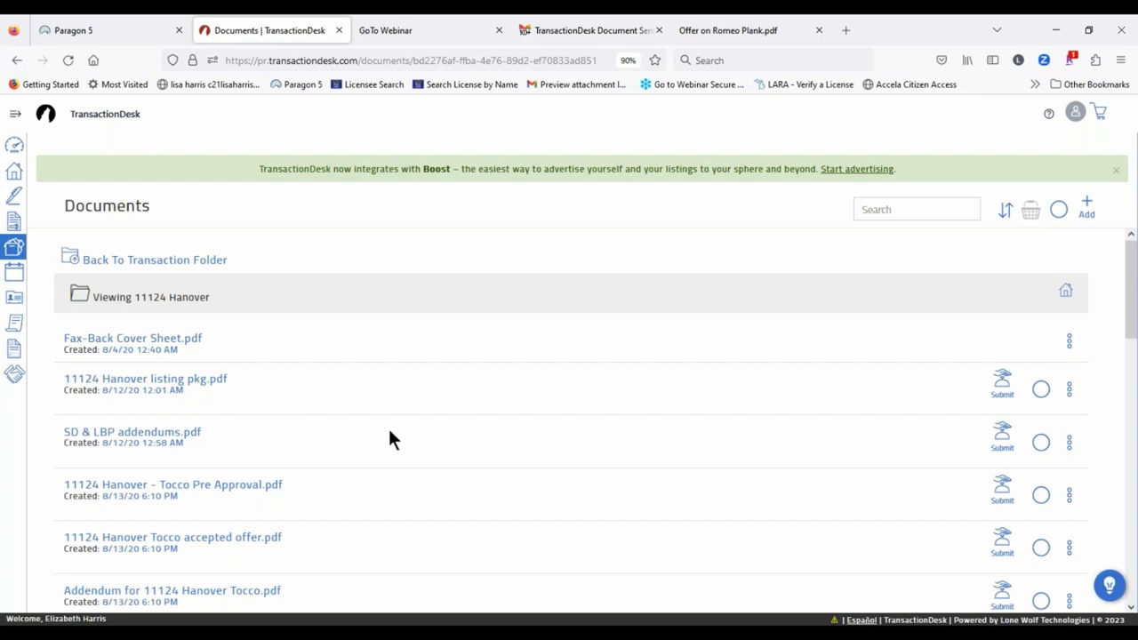
click(14, 115)
click(46, 273)
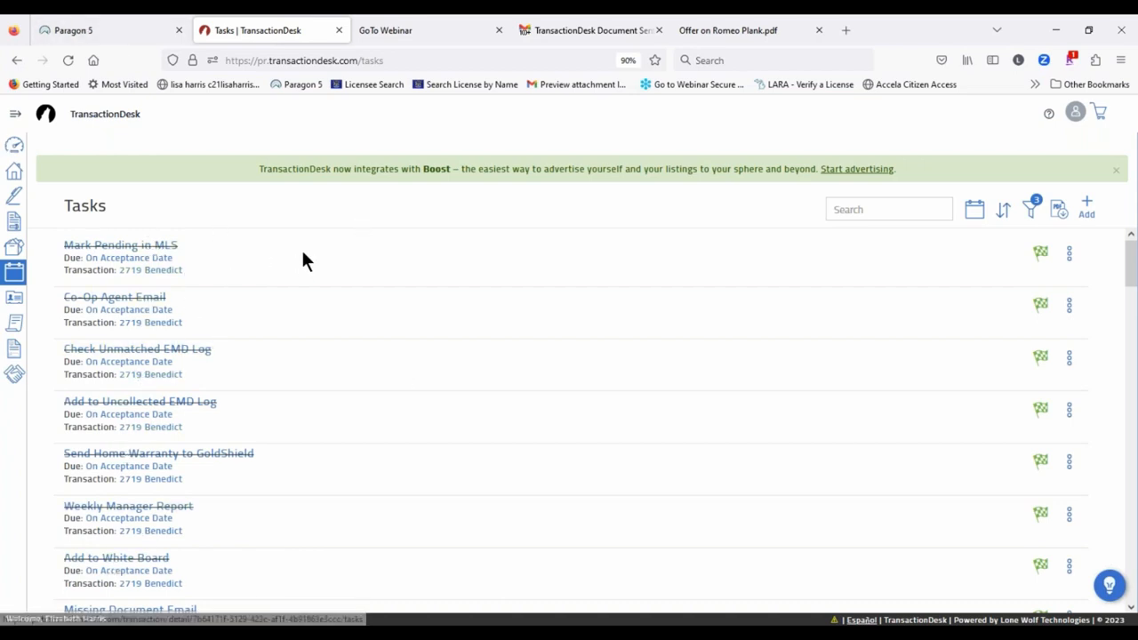
Step: Scroll through the Contacts list, then open the Clauses page with Personal, Office and System folders
click(15, 116)
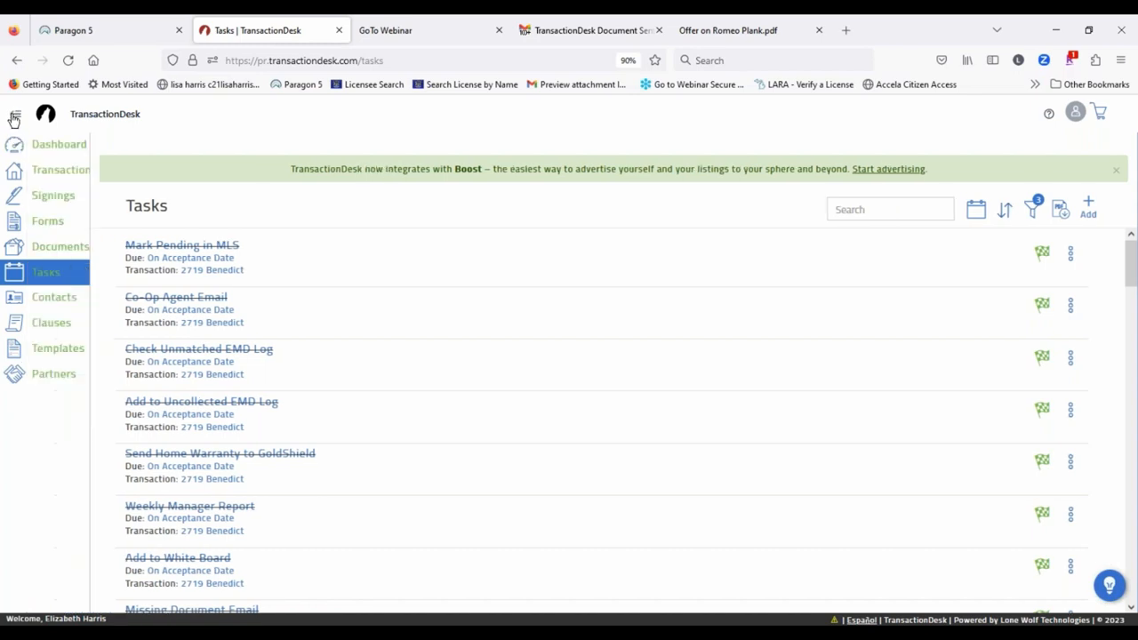
click(34, 299)
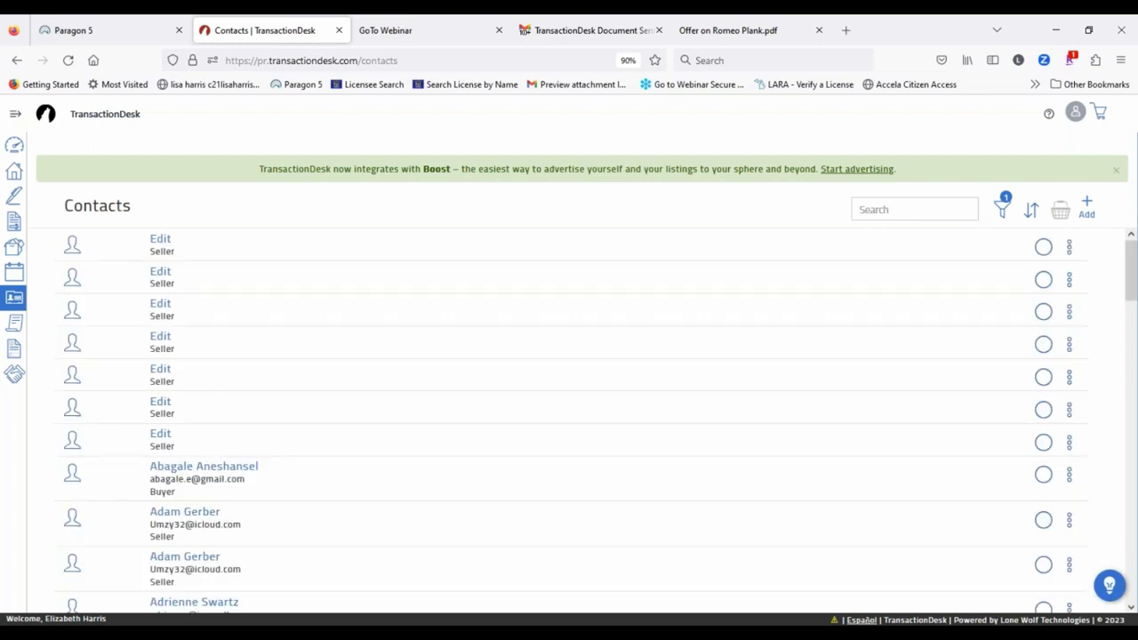
scroll(539, 356, down, 10)
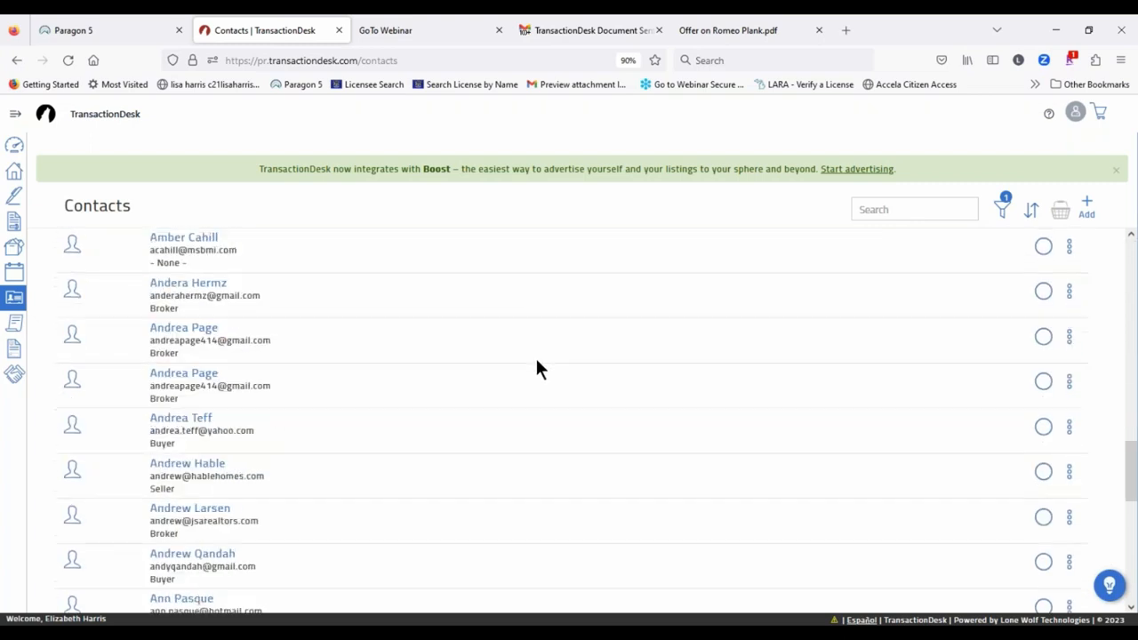
scroll(537, 363, down, 5)
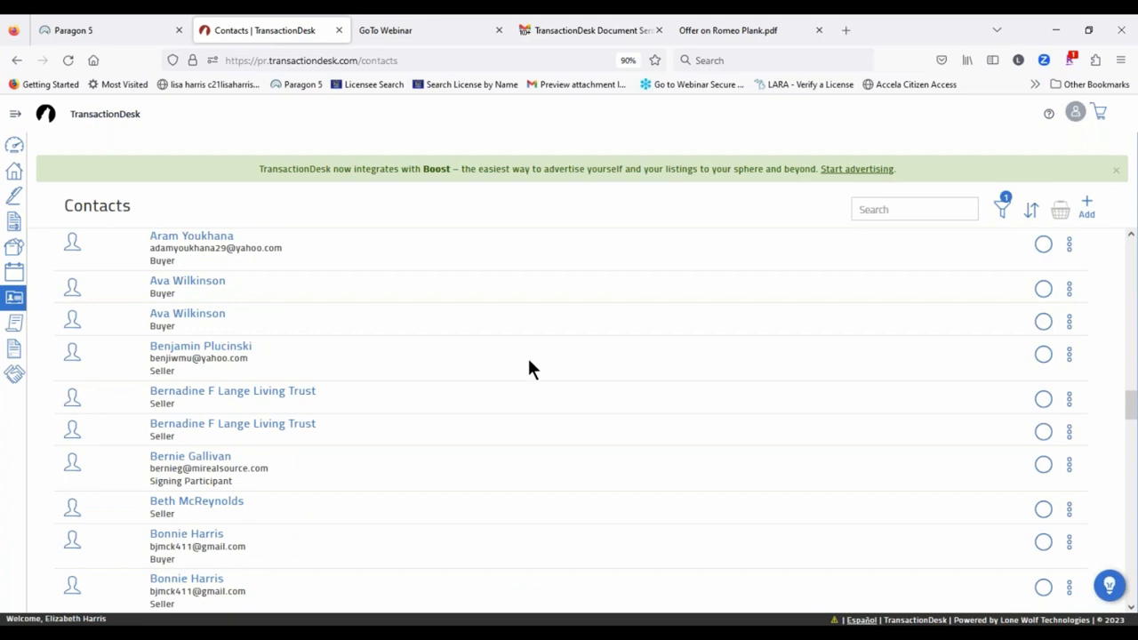
scroll(528, 364, down, 5)
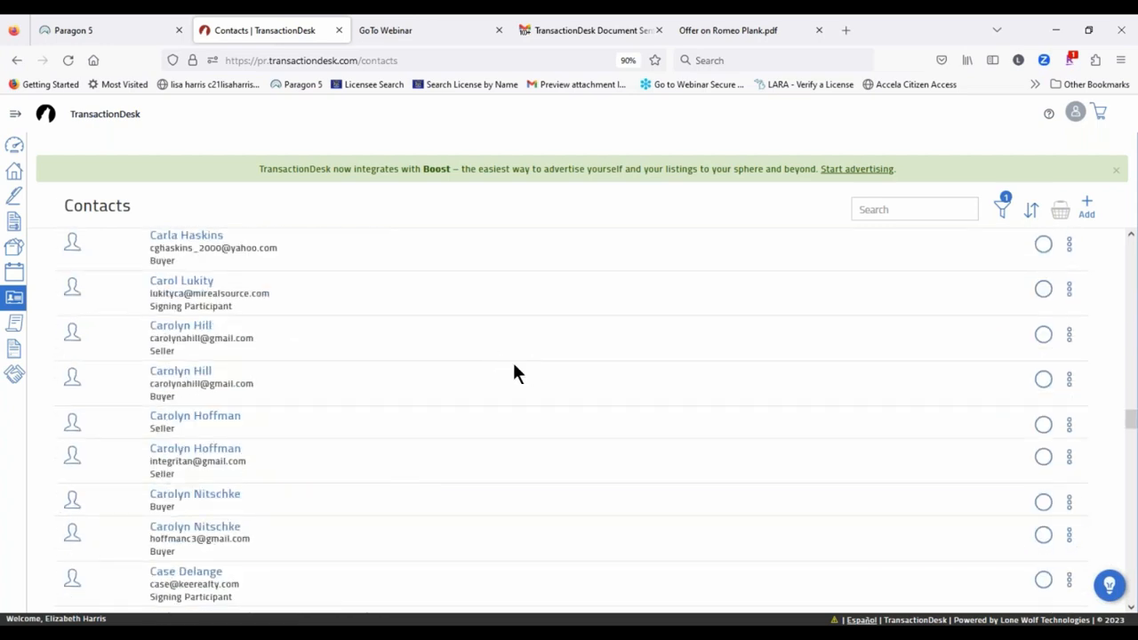
scroll(298, 296, down, 3)
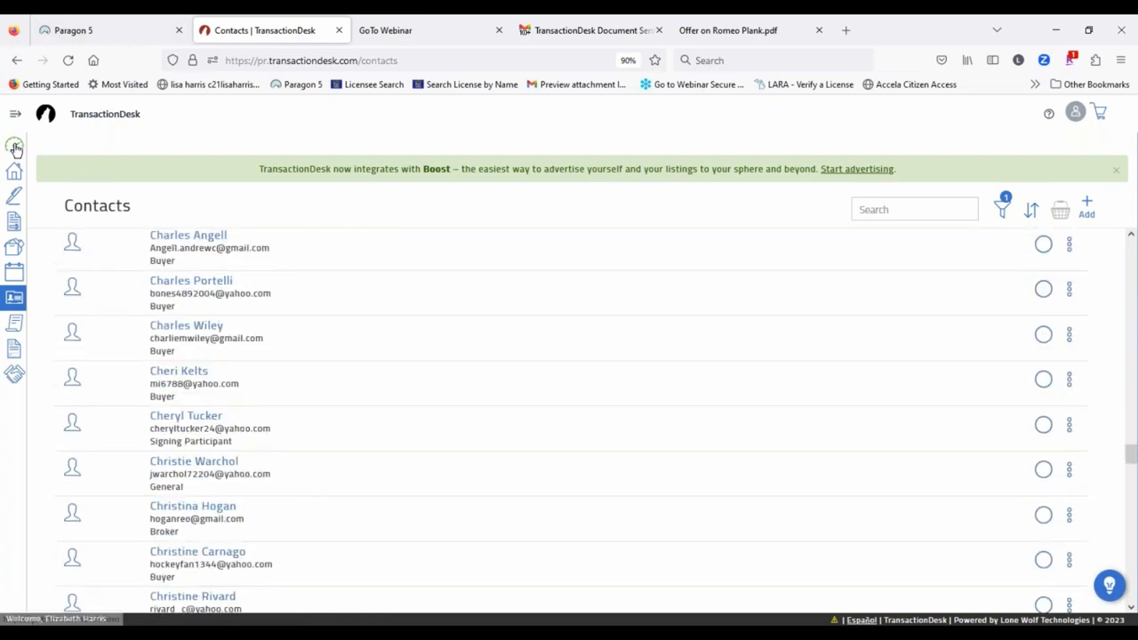
click(15, 114)
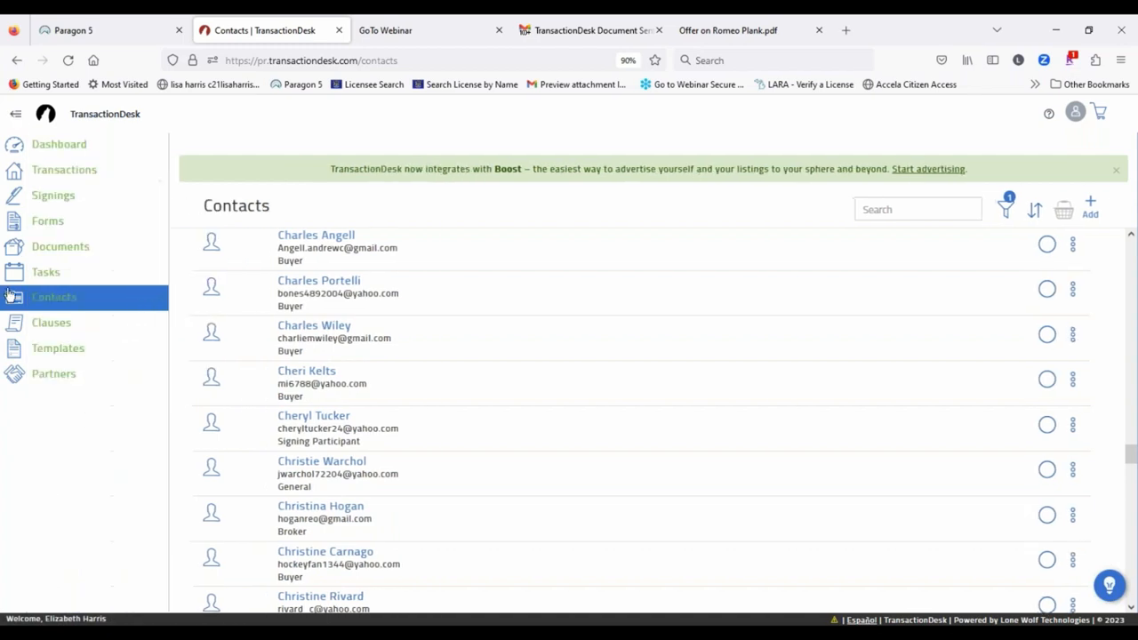
click(56, 322)
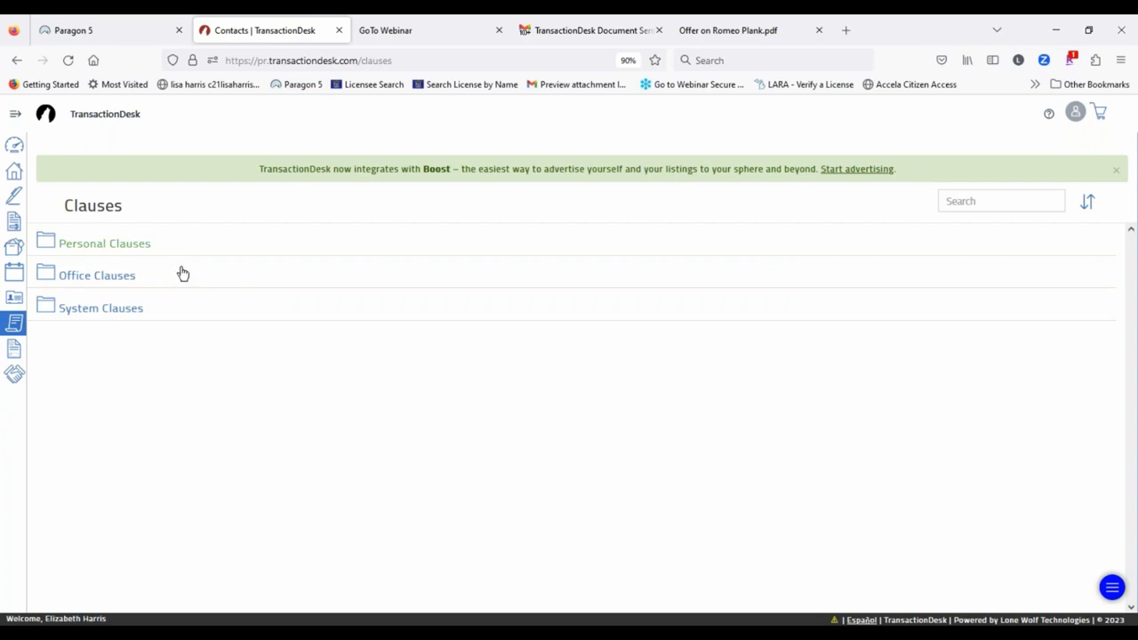
Step: Go into Personal Clauses and choose Add new clause from the + menu
click(113, 247)
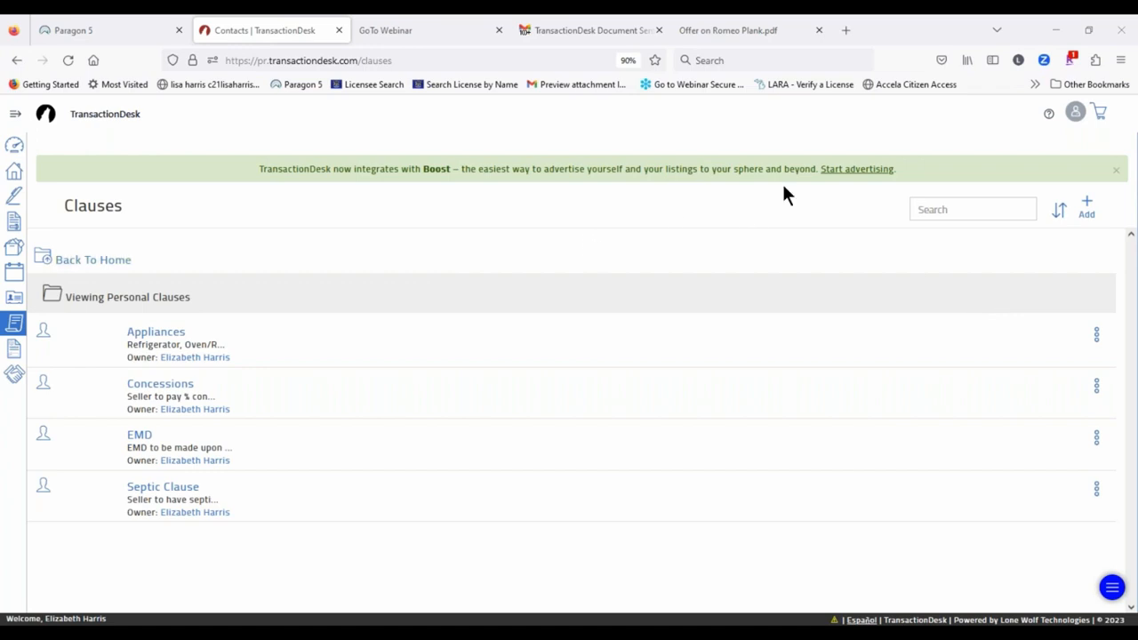
click(1090, 207)
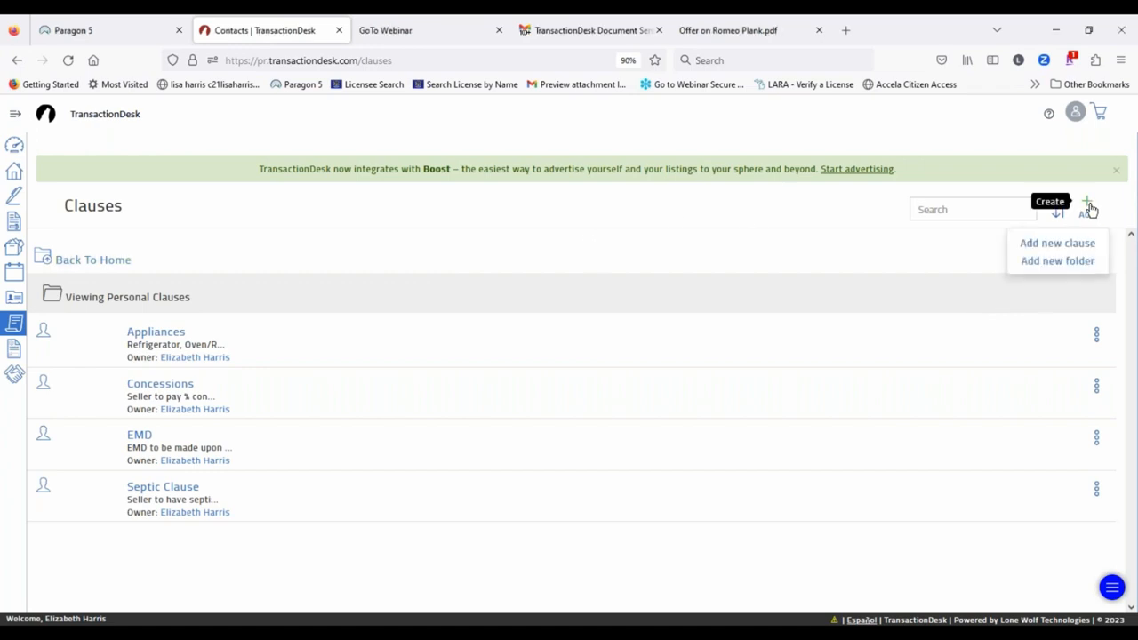
click(1057, 242)
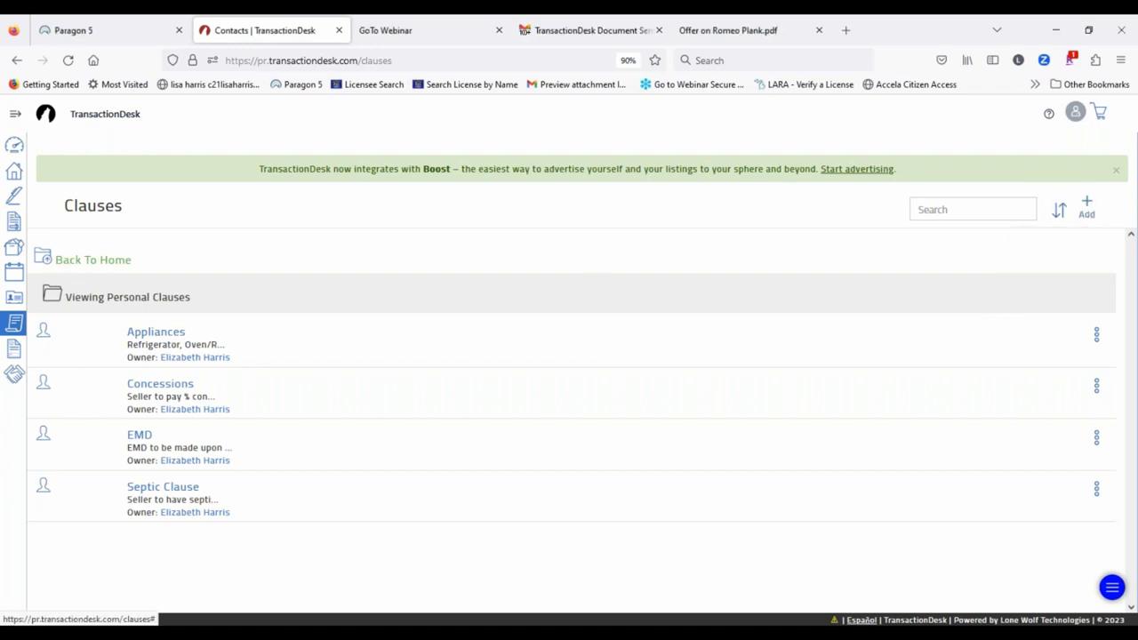
Step: Draft a 'Concessions' clause: seller to pay up to % towards purchaser closing costs, then discard it
click(502, 168)
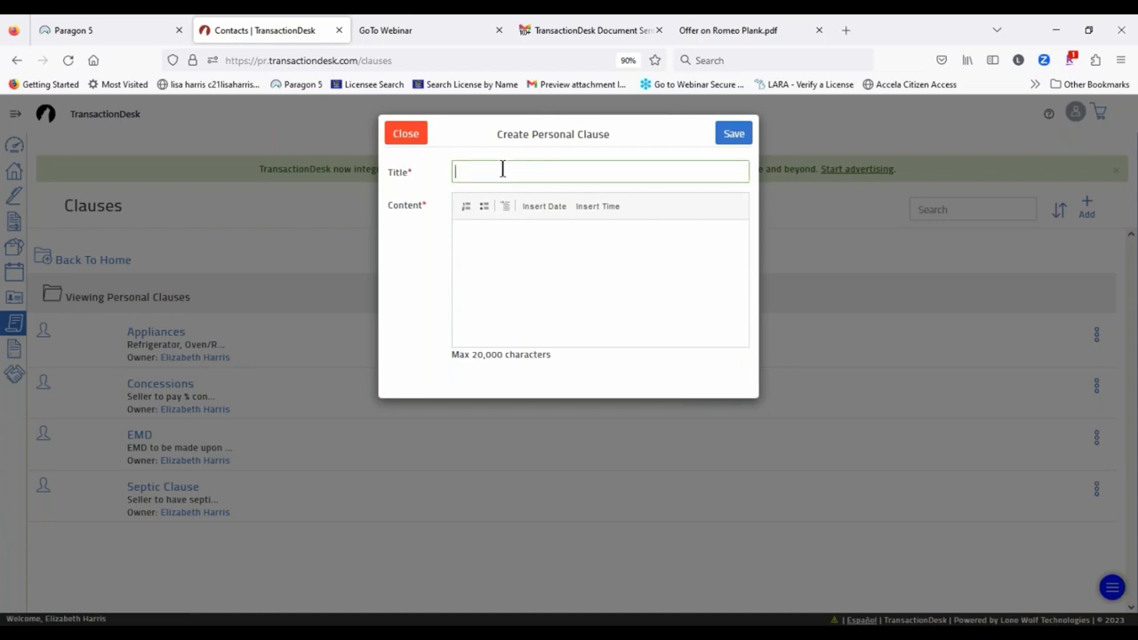
text(Concessions)
click(491, 232)
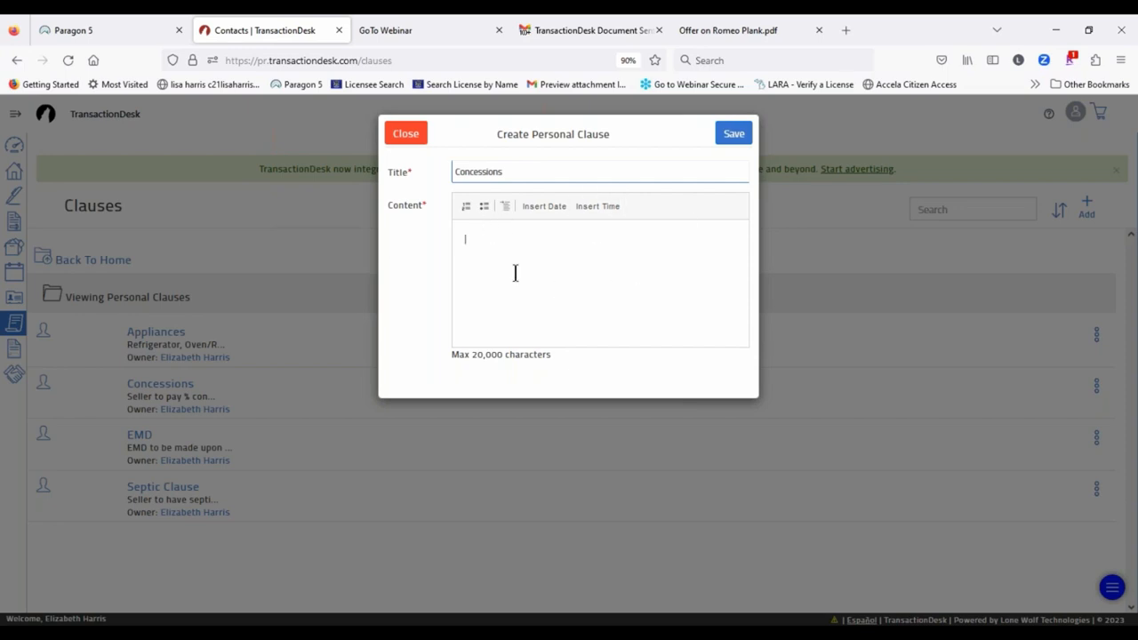
text(Seller tgo)
key(BackSpace)
key(BackSpace)
key(BackSpace)
text(o py)
key(BackSpace)
text(ay up to ()
key(BackSpace)
text(% in concessions)
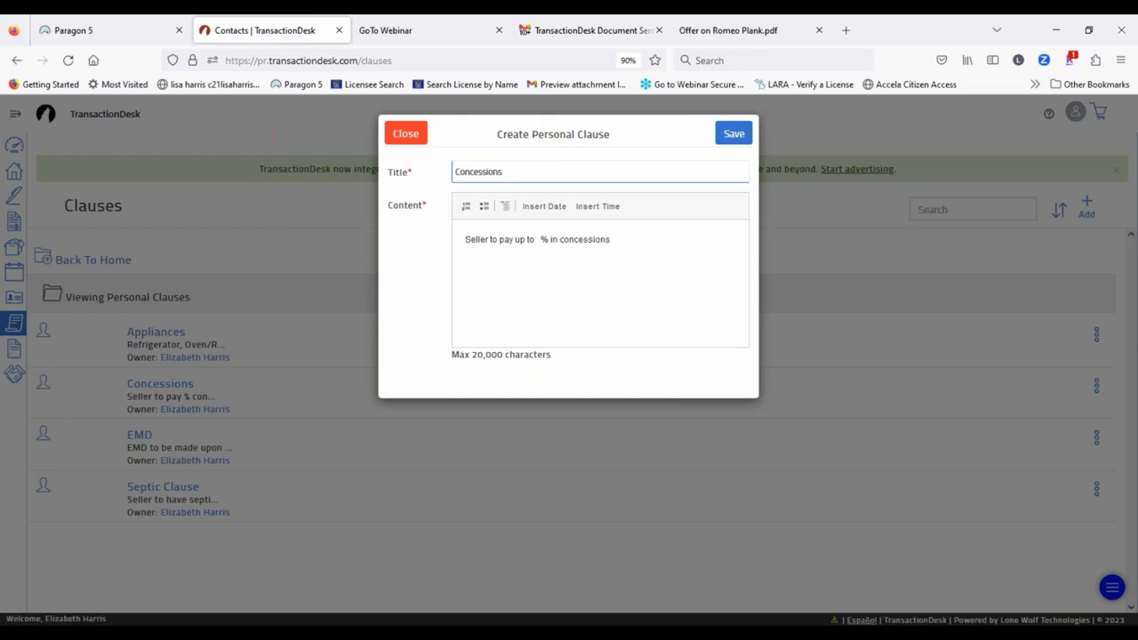
text( towards purchaser closing cos)
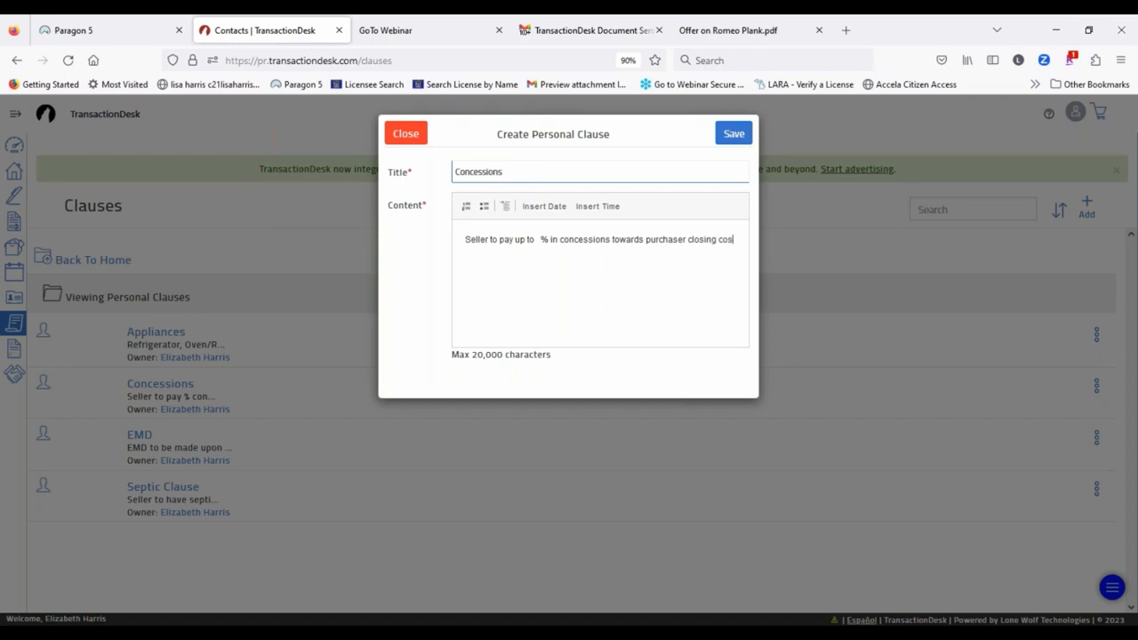
text(ts)
click(405, 135)
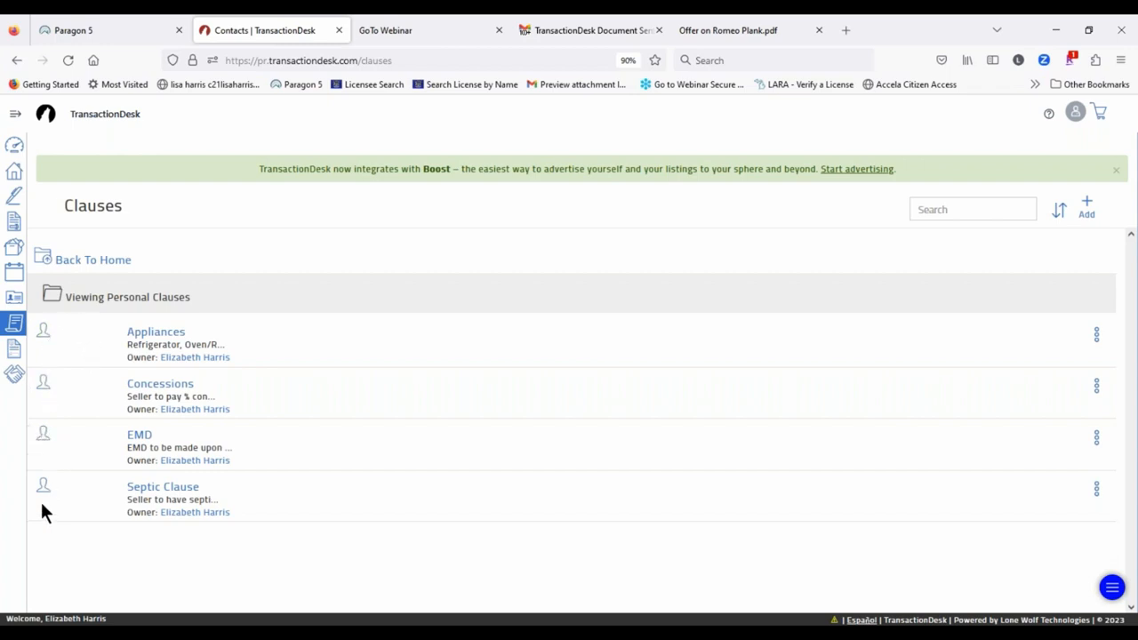
Step: Open the Appliances clause for editing, close it unchanged, and expand the sidebar
click(1099, 335)
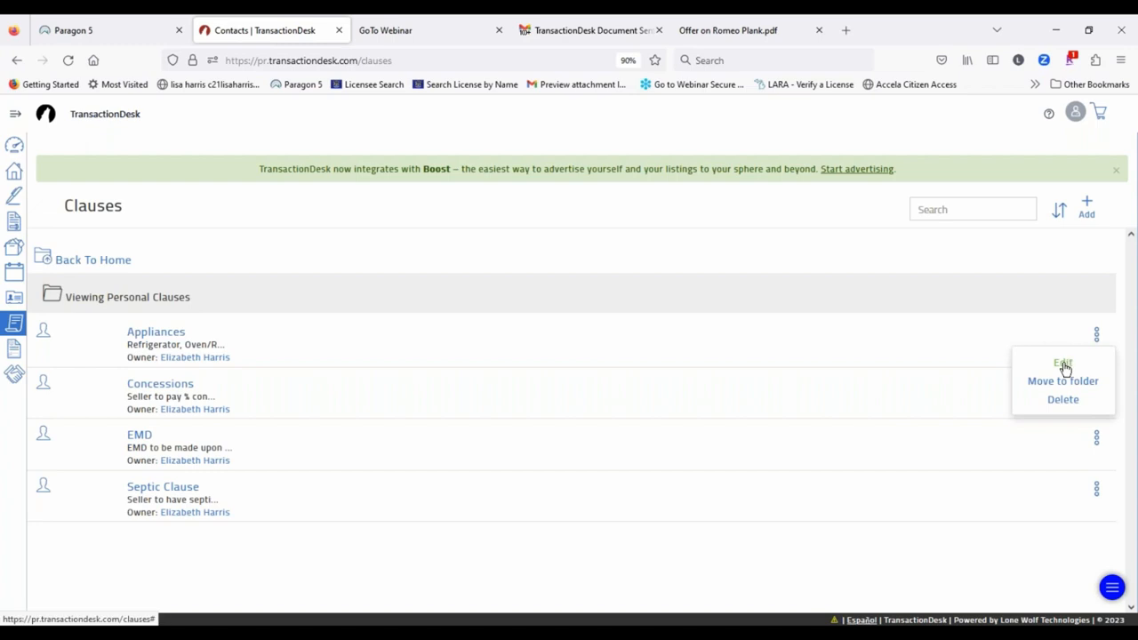
click(1064, 363)
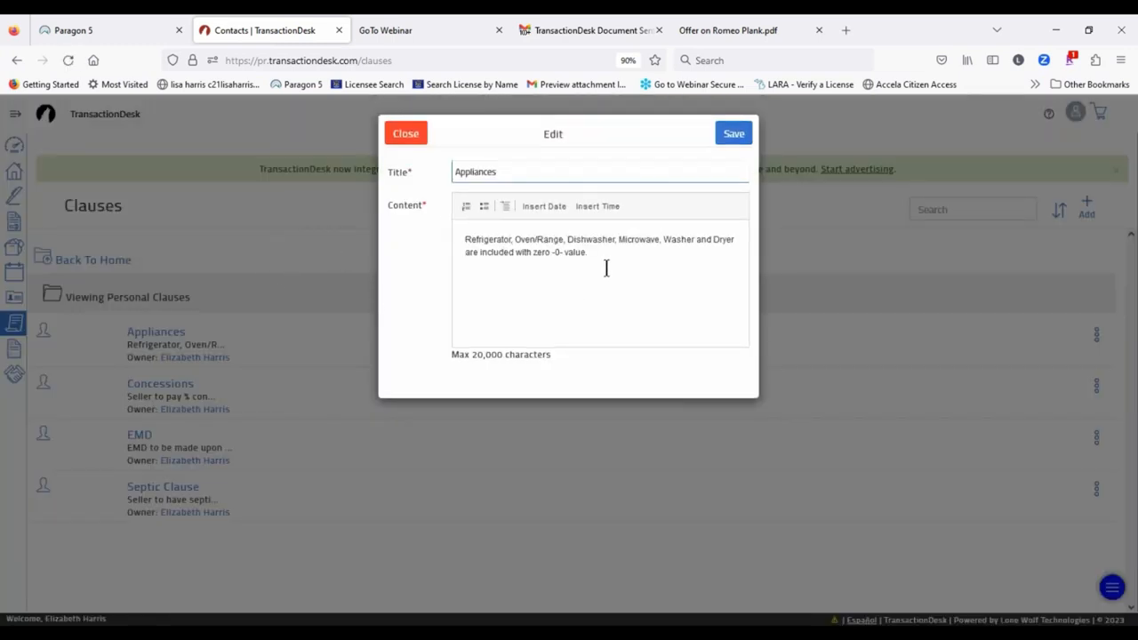
click(418, 134)
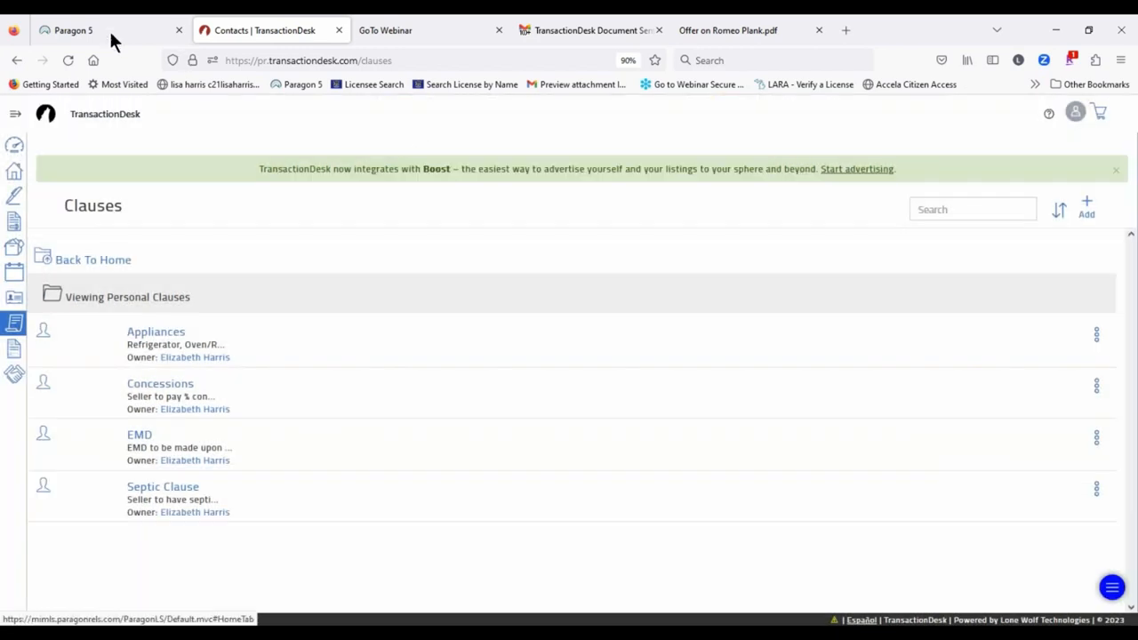
click(16, 116)
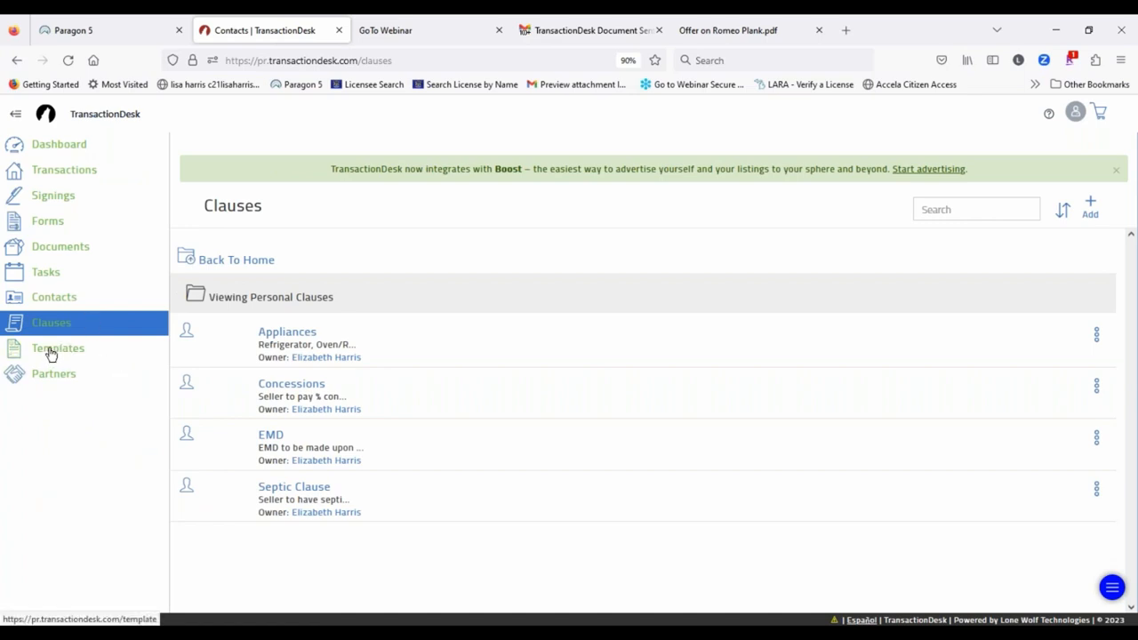
Step: Go to Templates > Transaction Templates and begin a new template with Add (+)
click(50, 356)
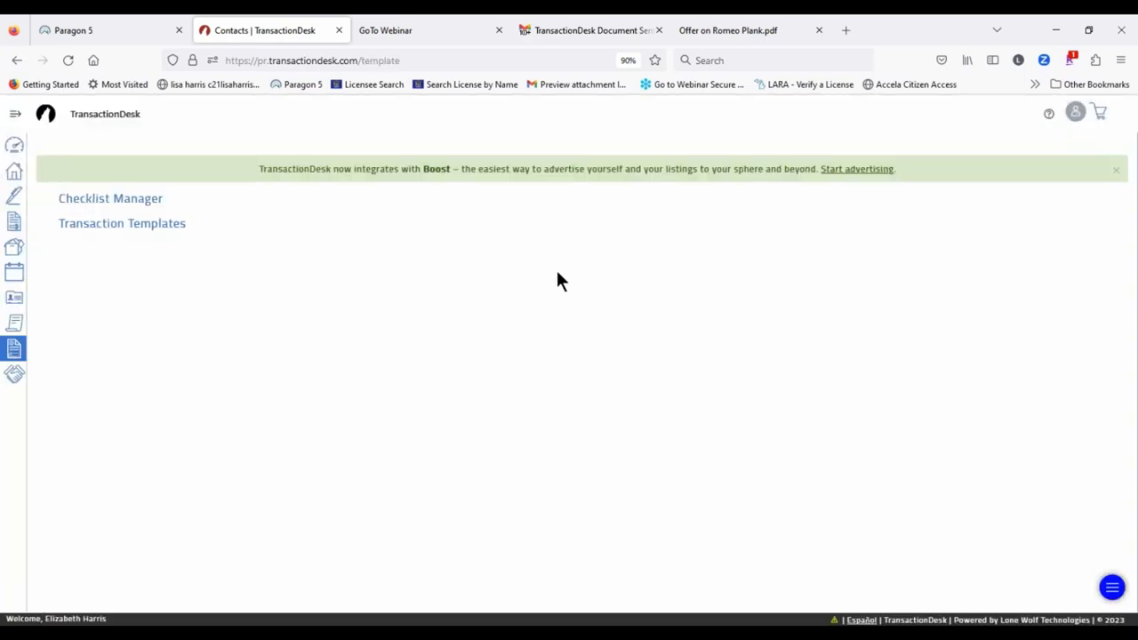
click(122, 223)
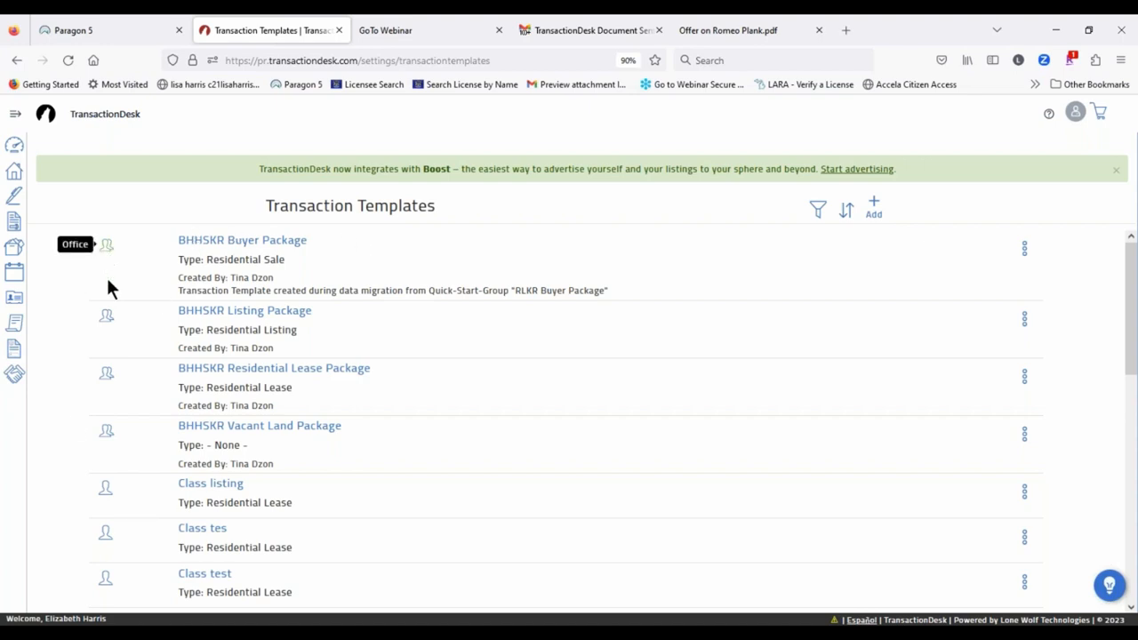
scroll(107, 313, down, 3)
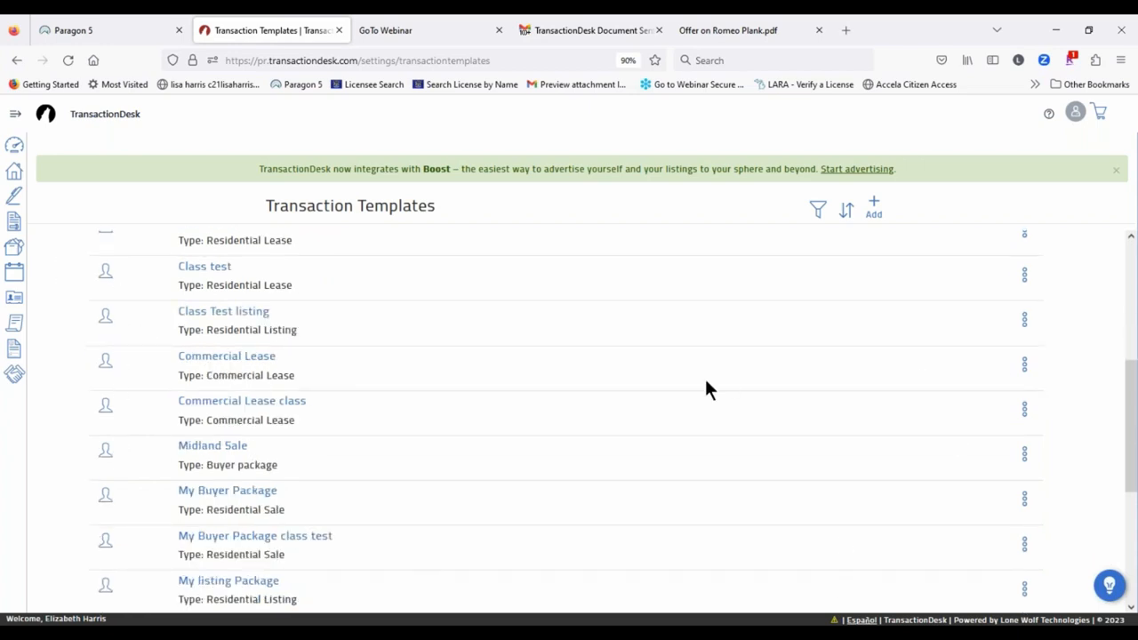
click(876, 209)
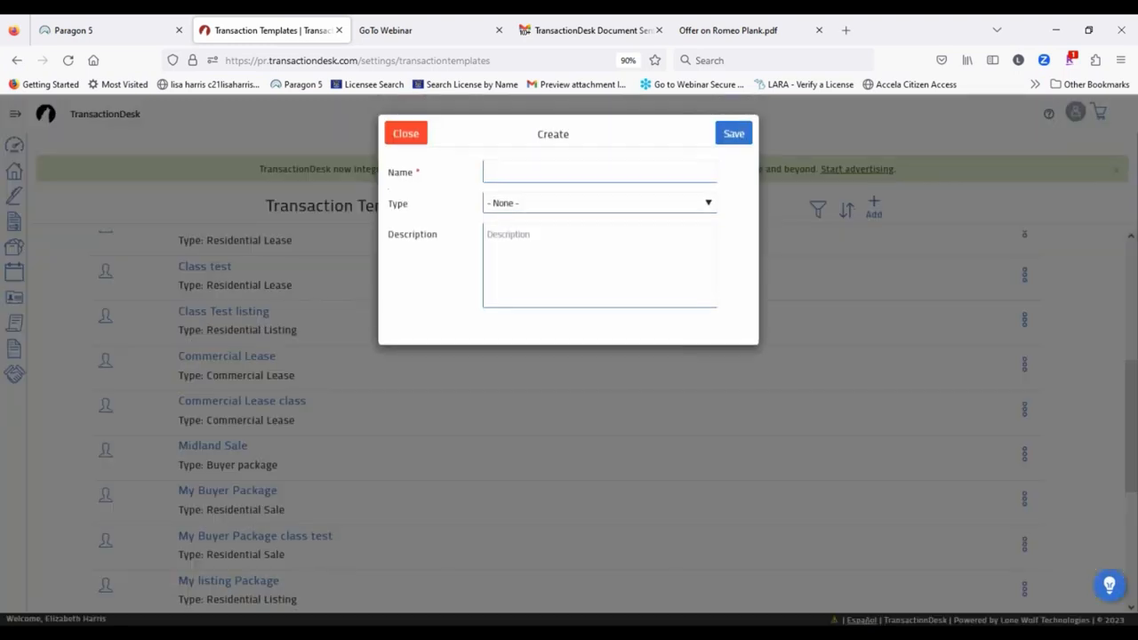
Step: Name the template 'My Buyer package residential', set type Residential Purchase, and save
click(525, 167)
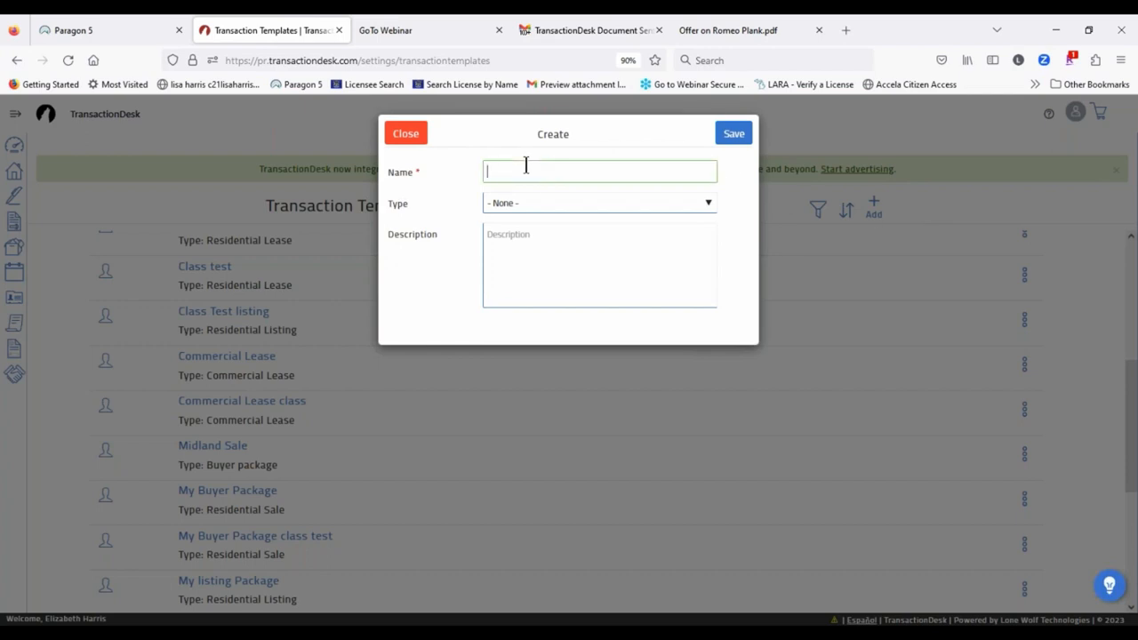
text(My Buyer package residential)
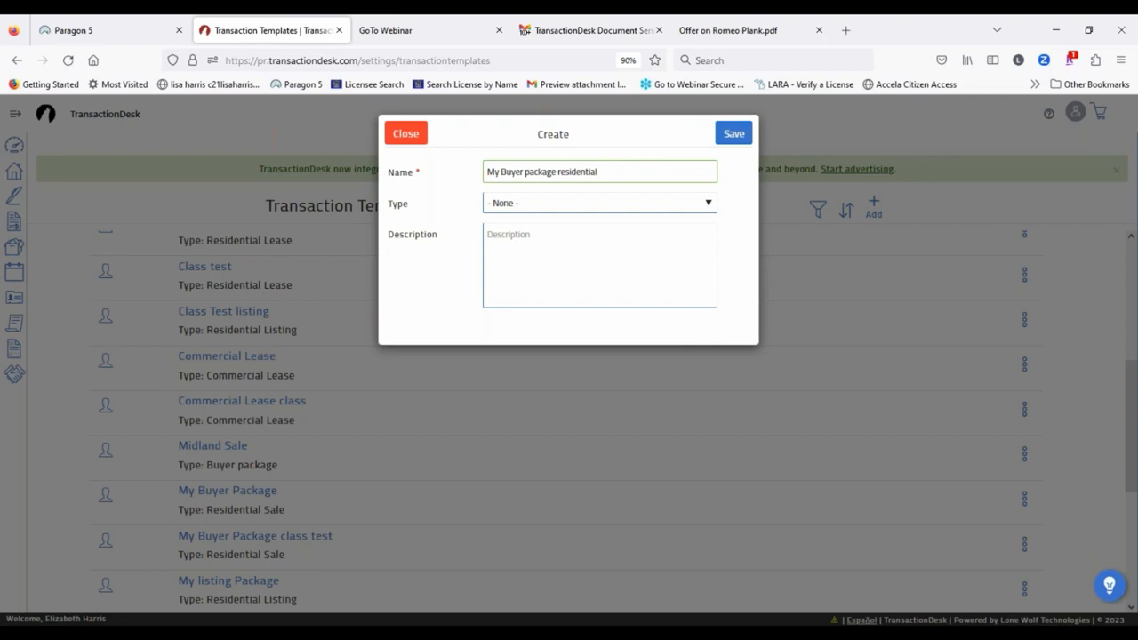
click(501, 200)
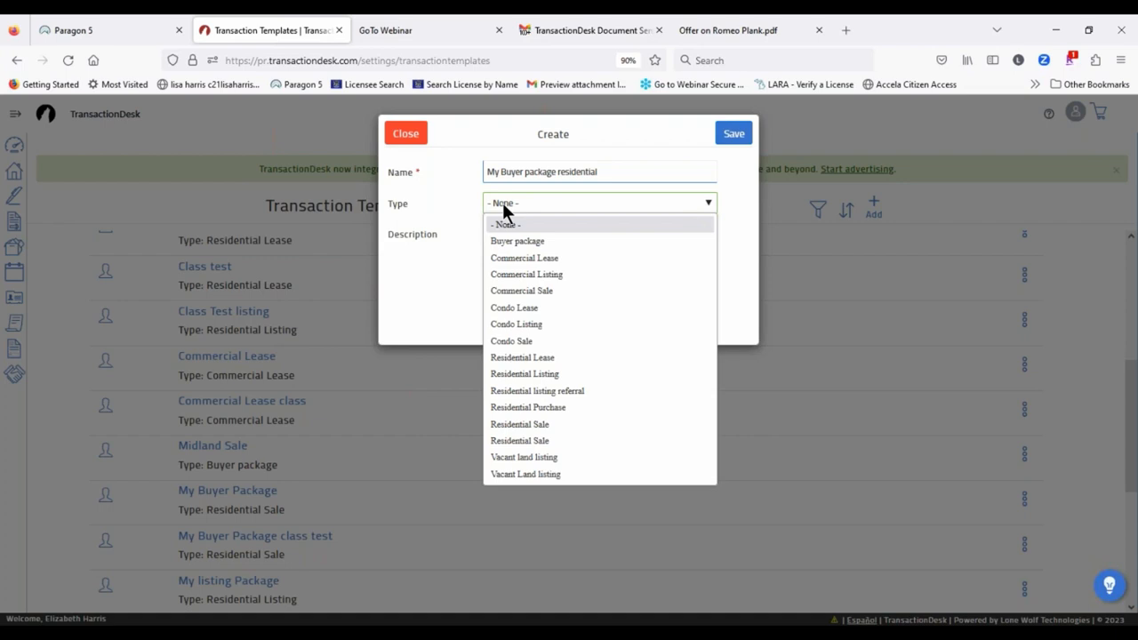
click(561, 408)
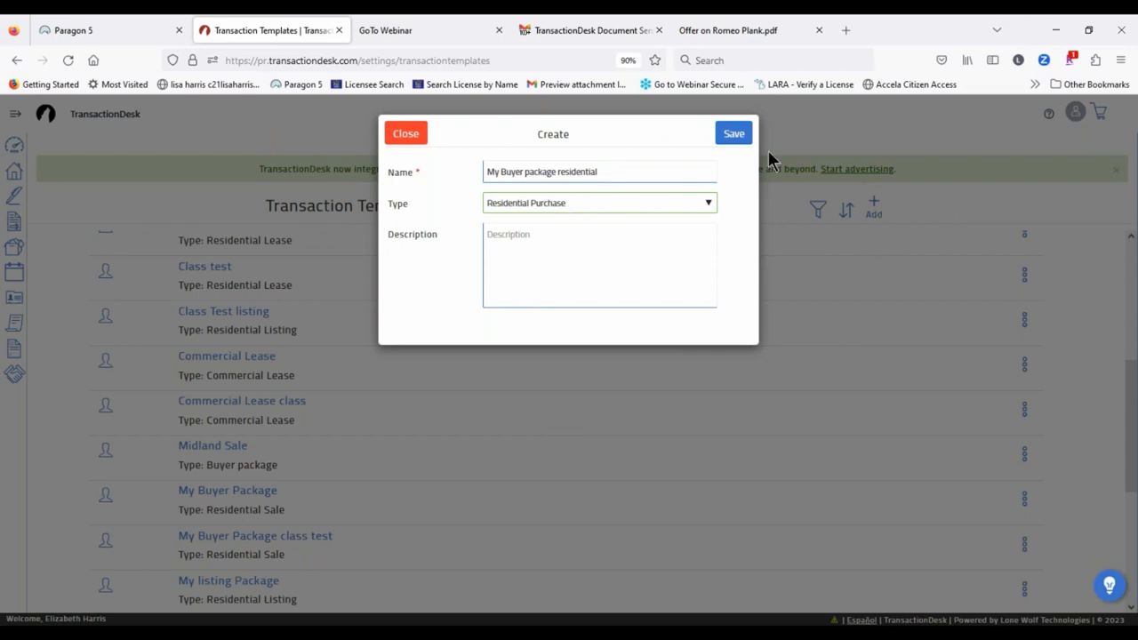
click(733, 133)
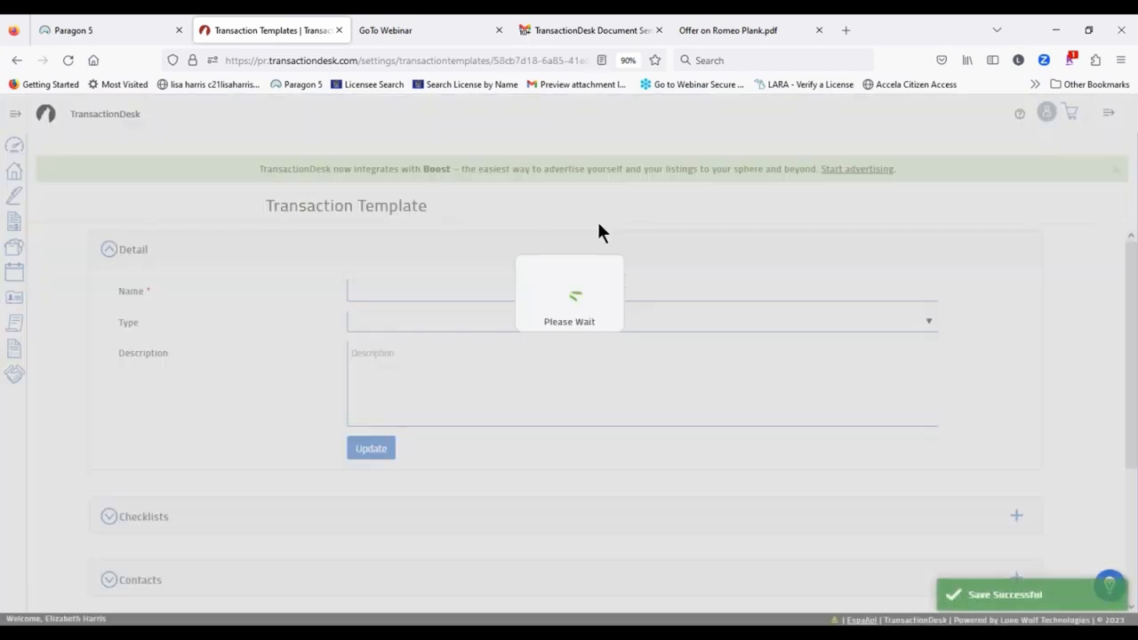
Step: Open the Add forms to transaction picker from the template's Forms section
scroll(338, 333, down, 3)
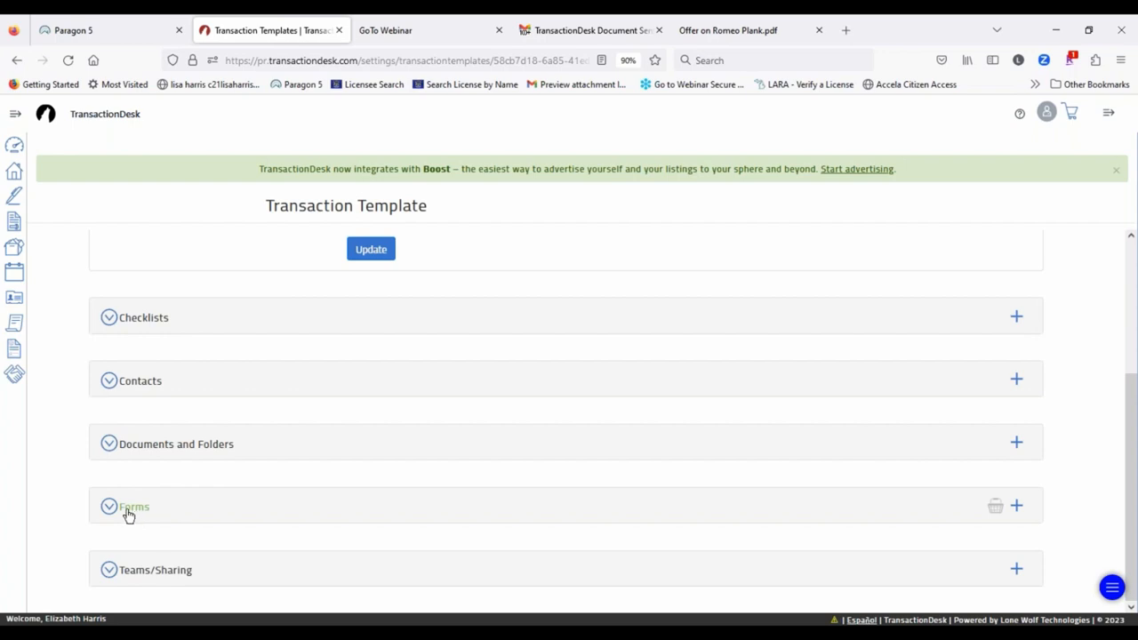
click(1016, 509)
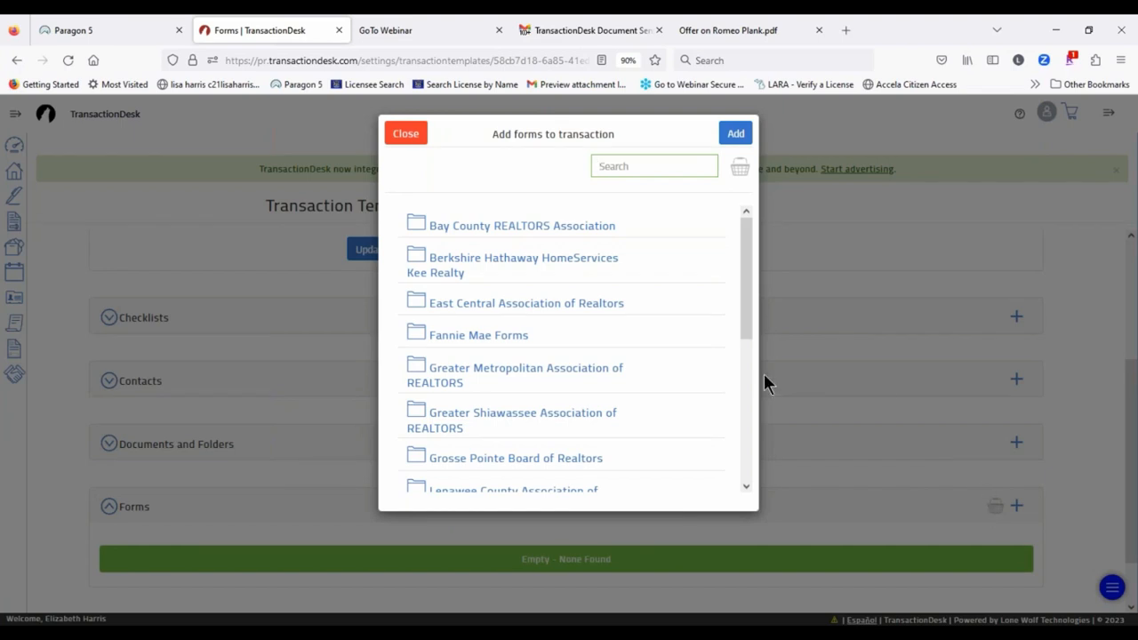
Step: In the Berkshire Hathaway HomeServices Kee Realty folder, select the Buy & Sell Agreement and Agency Relationships disclosure
click(479, 258)
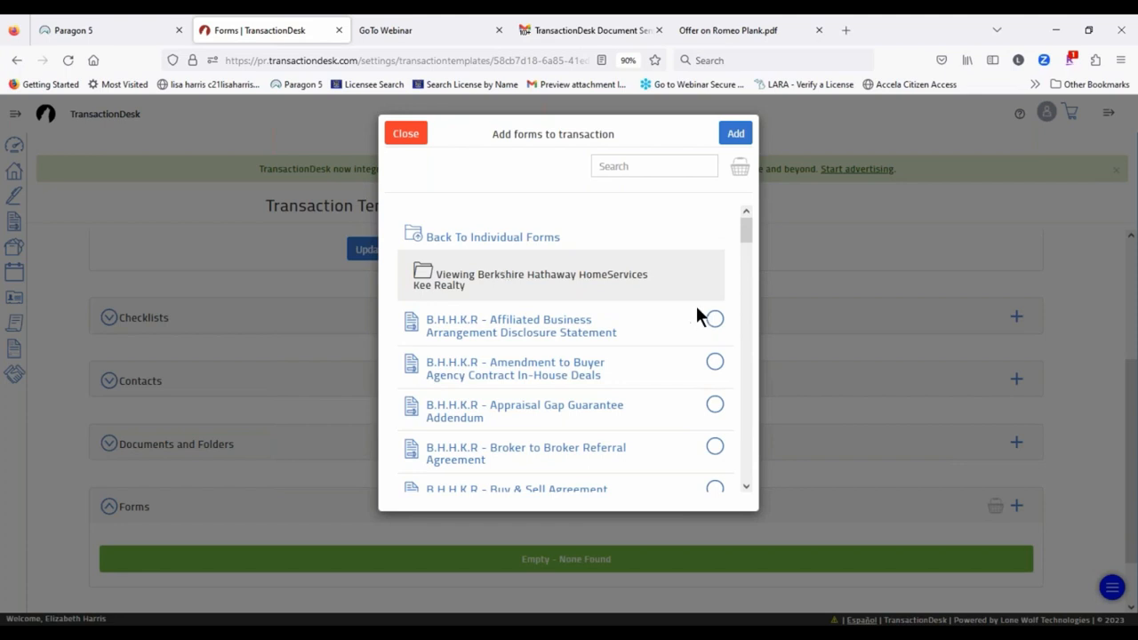
scroll(659, 300, down, 1)
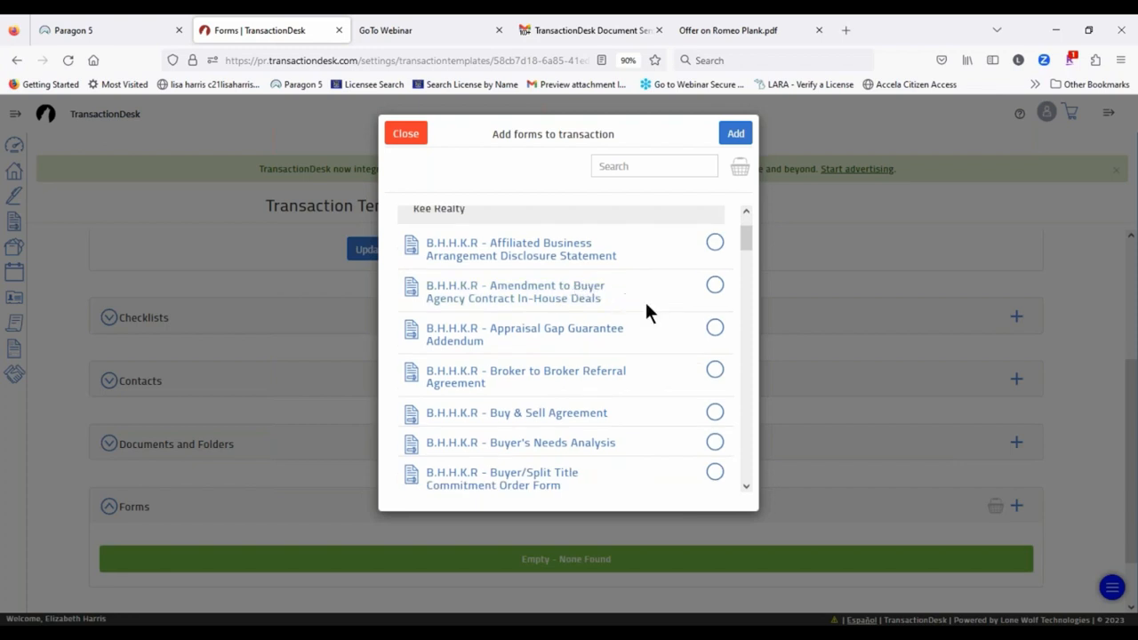
click(715, 413)
scroll(681, 323, down, 5)
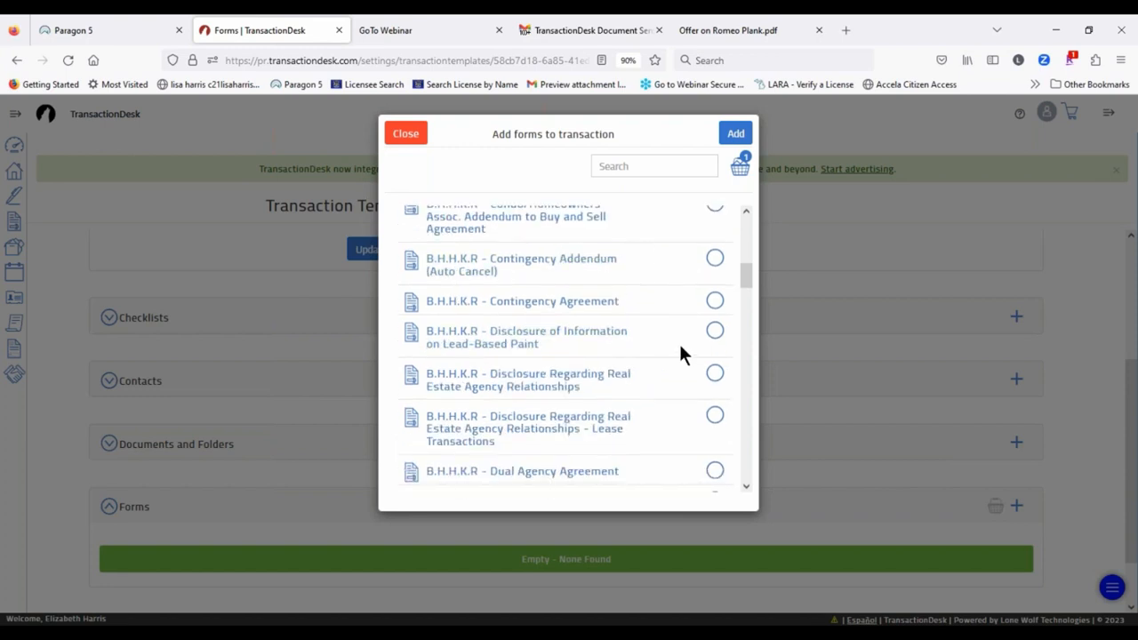
click(717, 376)
Step: Select the Exclusive Buyer Agency Agreement instead of Lead-Based Paint and add the chosen forms
click(713, 332)
scroll(551, 347, down, 1)
scroll(666, 320, down, 3)
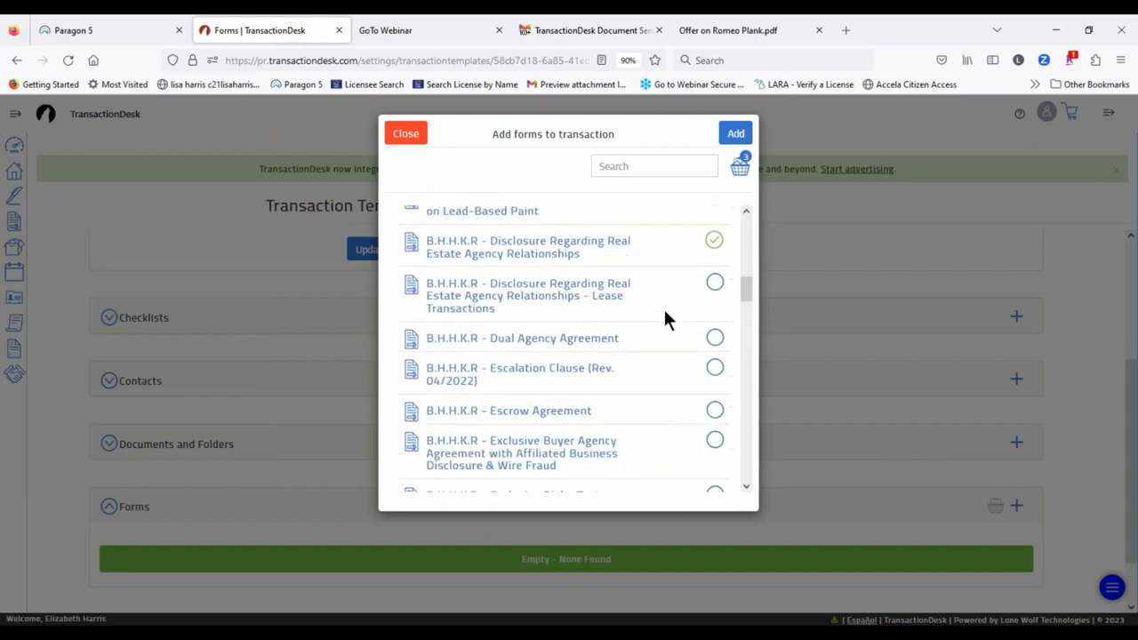
scroll(649, 350, up, 3)
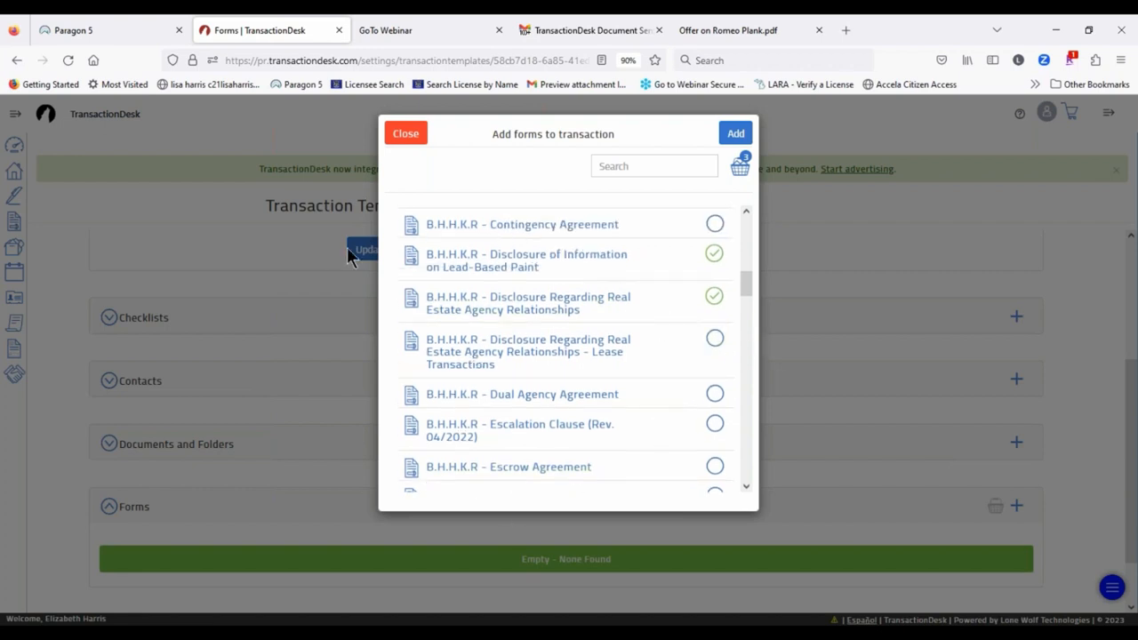
click(714, 256)
scroll(661, 353, down, 2)
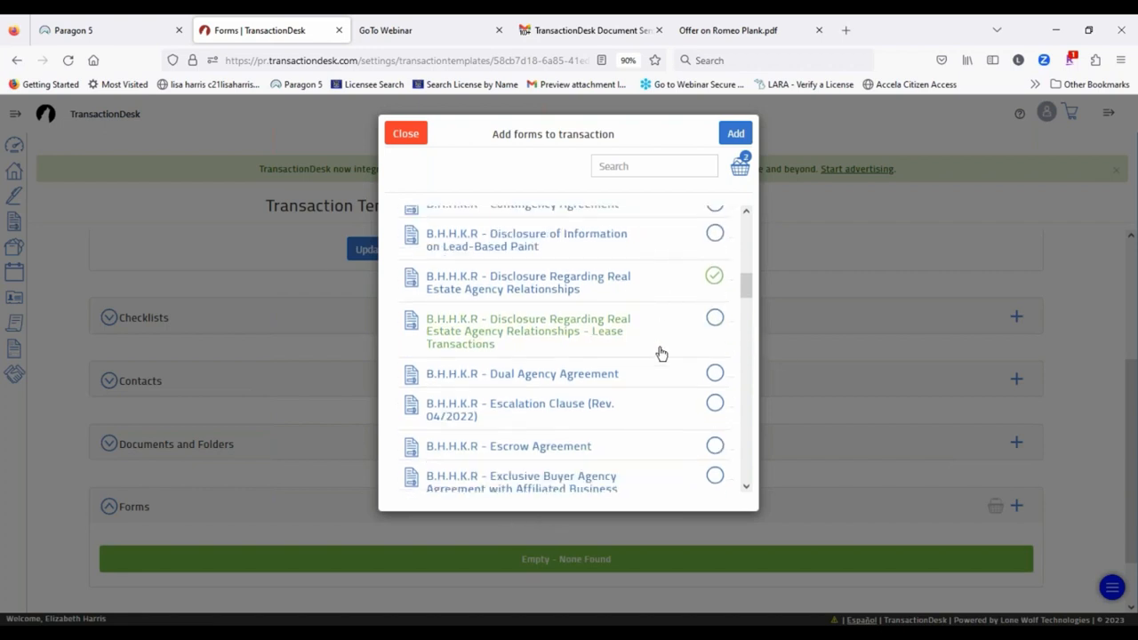
scroll(649, 389, up, 3)
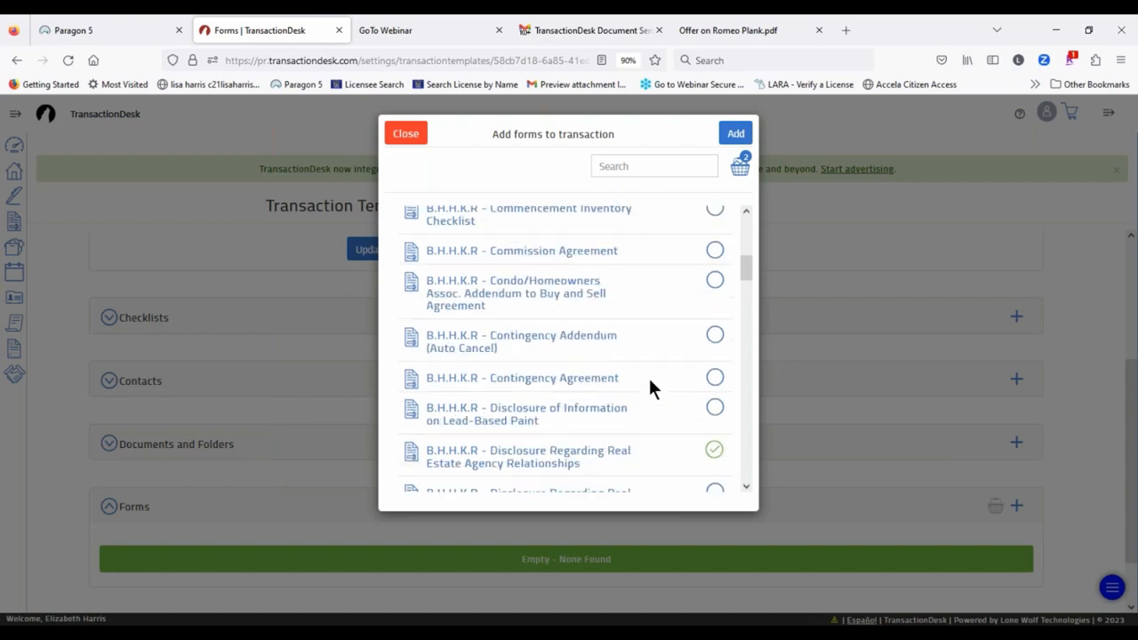
scroll(648, 375, down, 5)
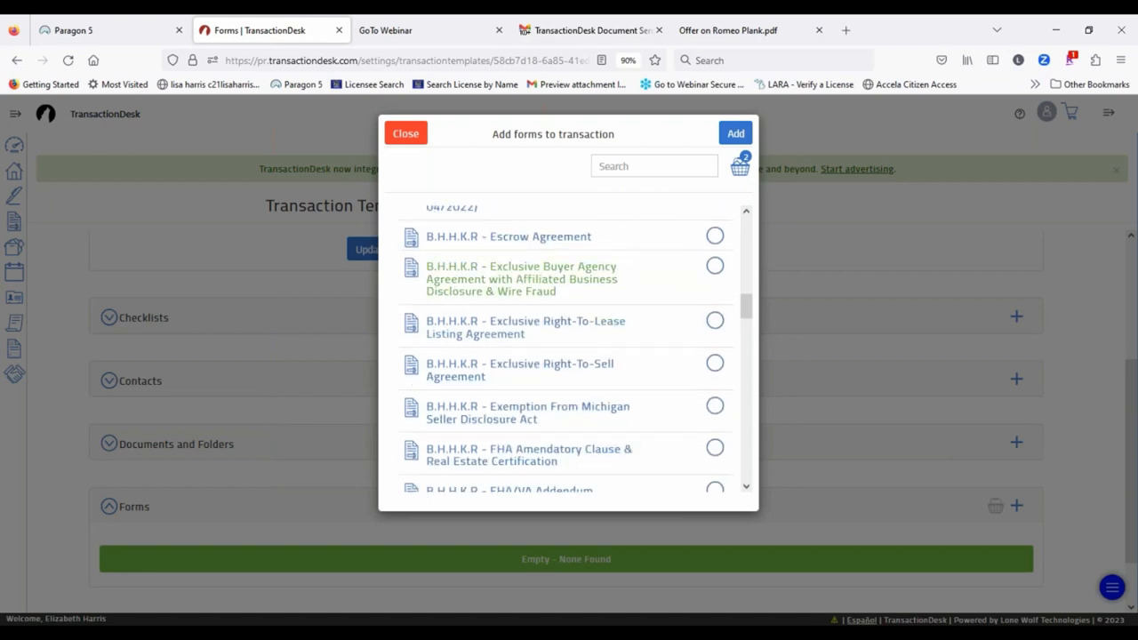
click(714, 266)
click(741, 139)
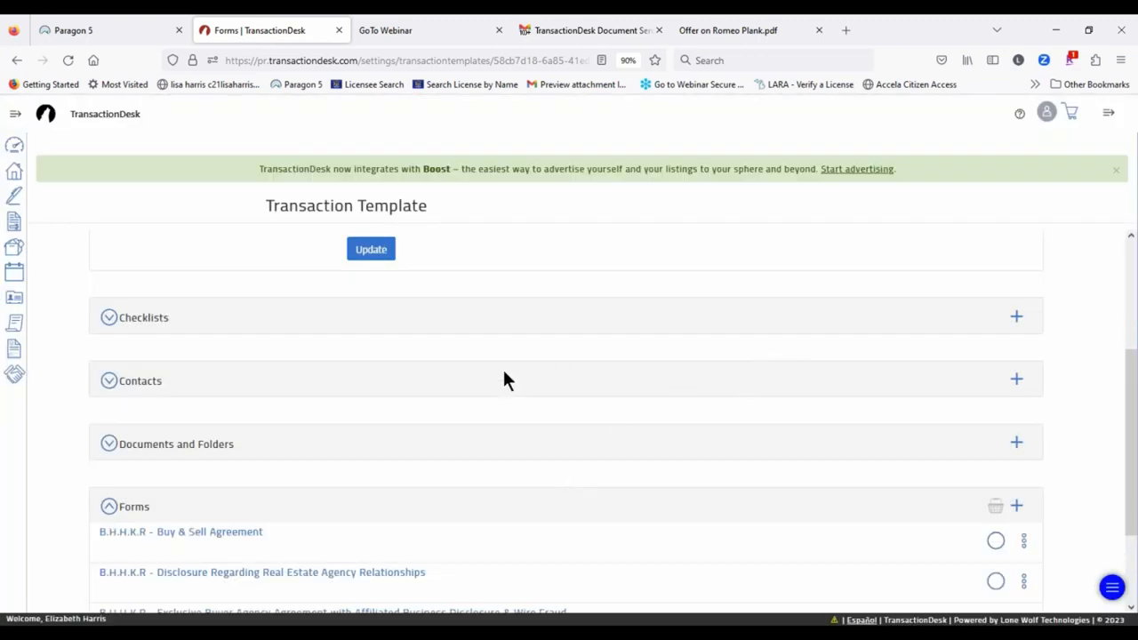
Step: Drag the Exclusive Buyer Agency Agreement to the top of the template's Forms list
scroll(551, 427, down, 3)
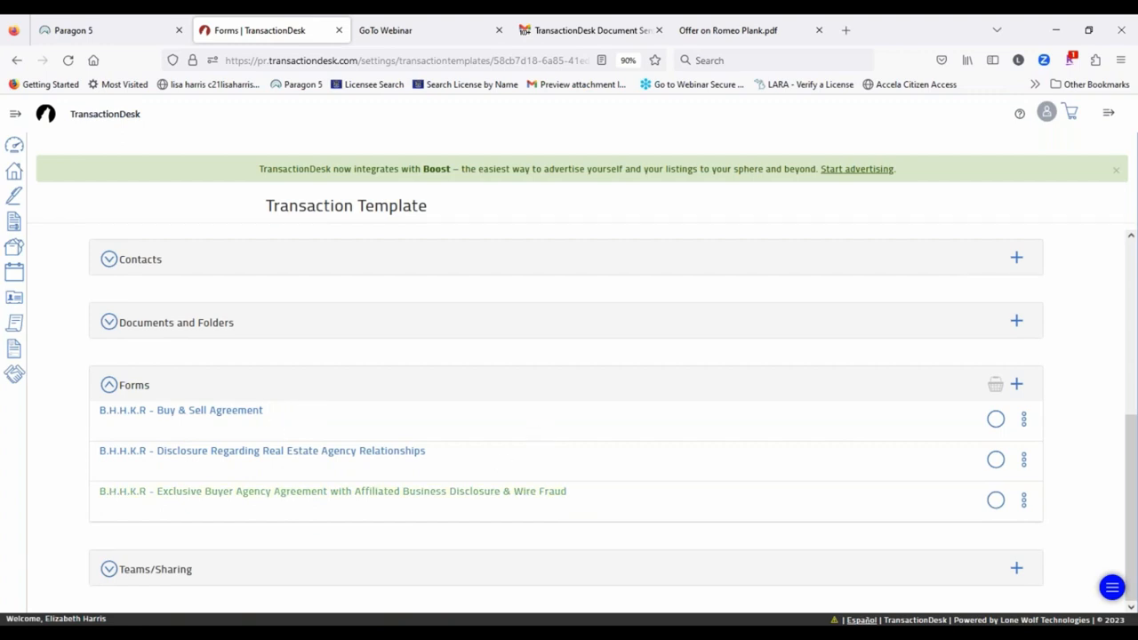
drag(727, 491, 726, 449)
scroll(713, 550, down, 1)
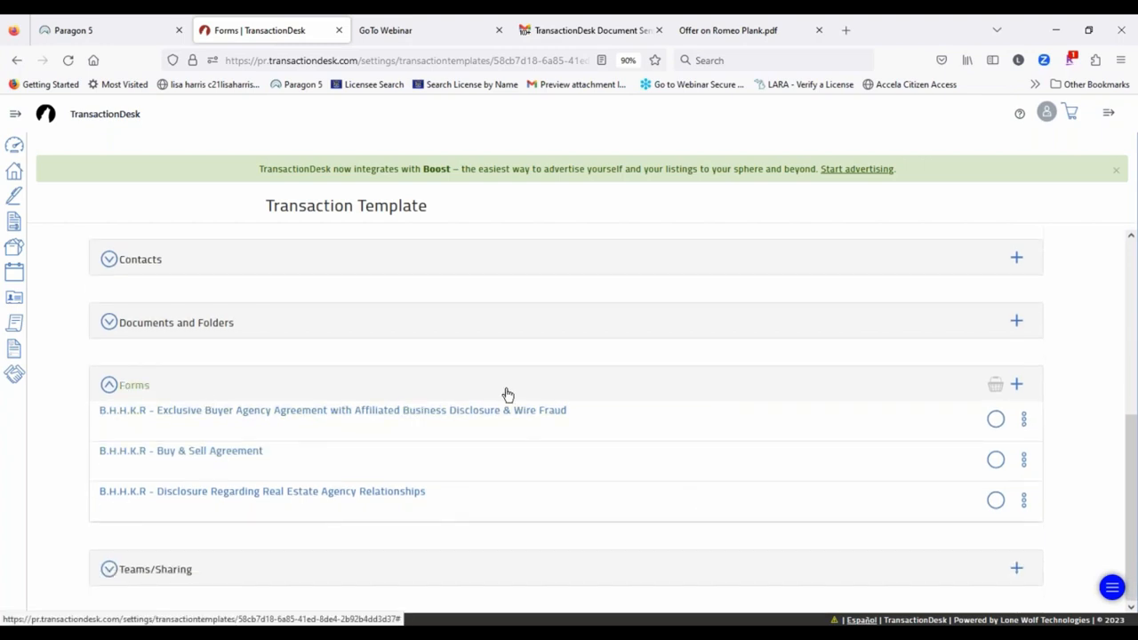
click(1024, 421)
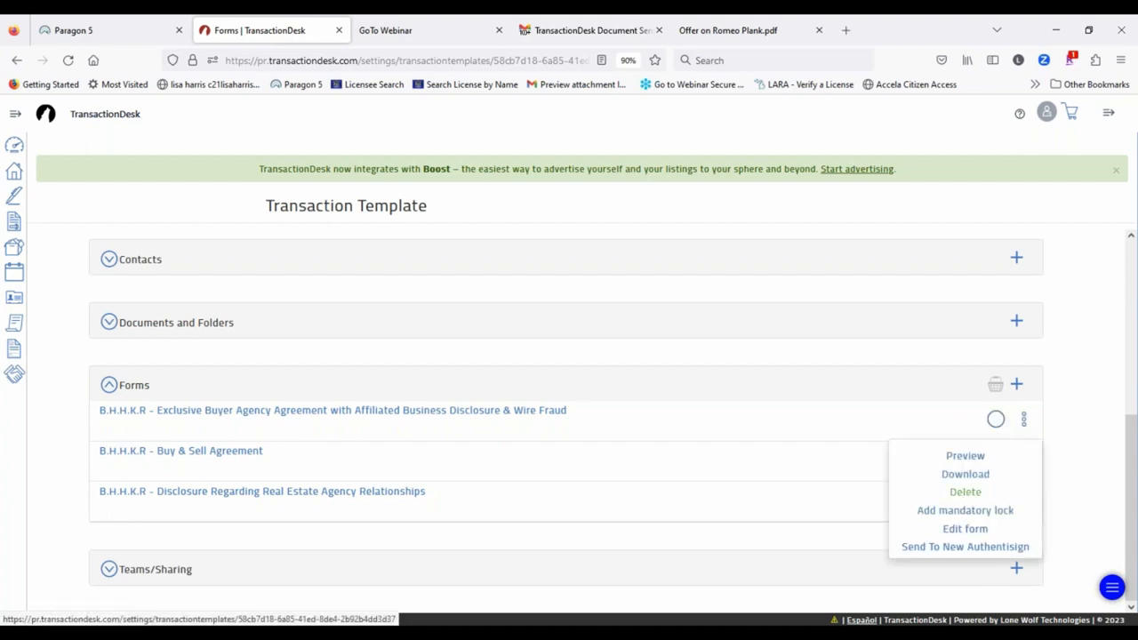
click(1100, 400)
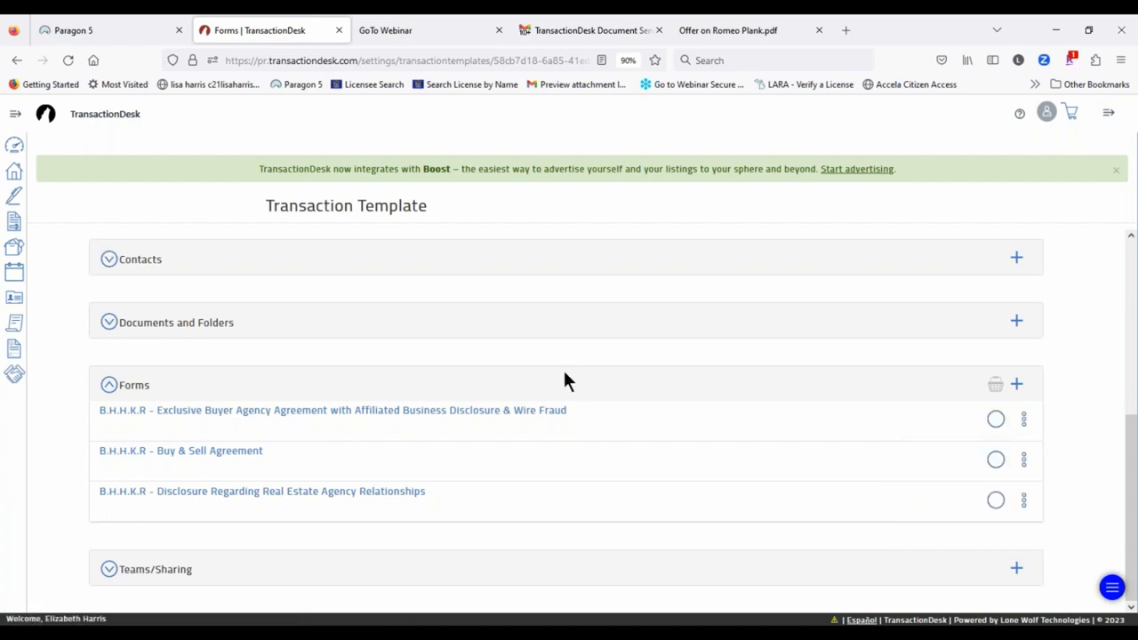
Step: Expand the sidebar and switch to the Paragon 5 browser tab
scroll(564, 380, up, 4)
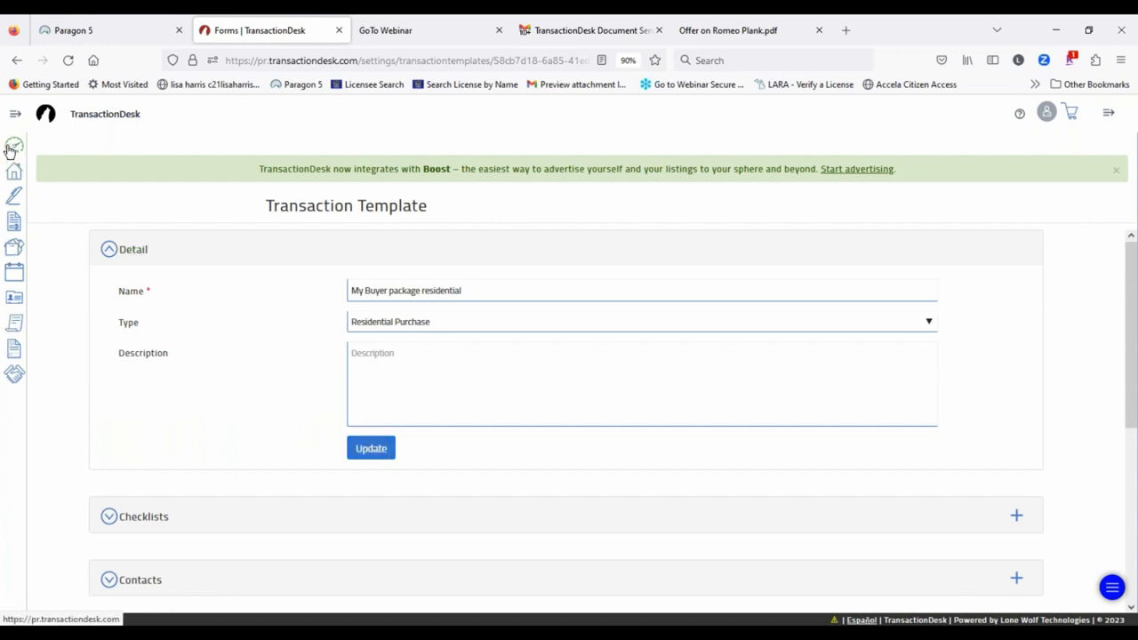
click(16, 119)
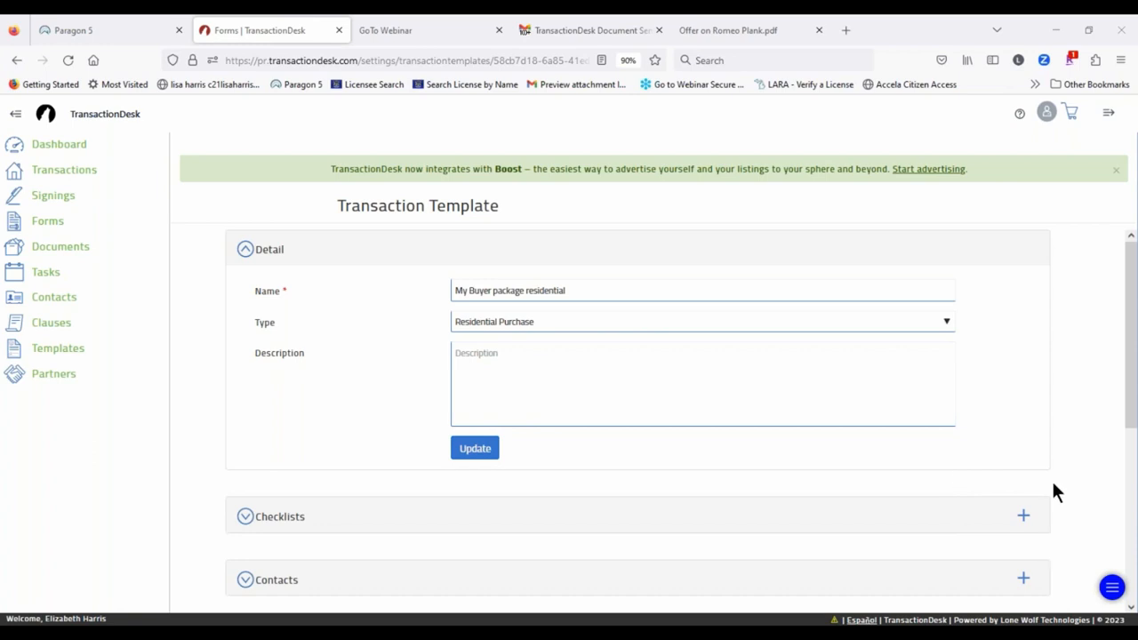
click(71, 32)
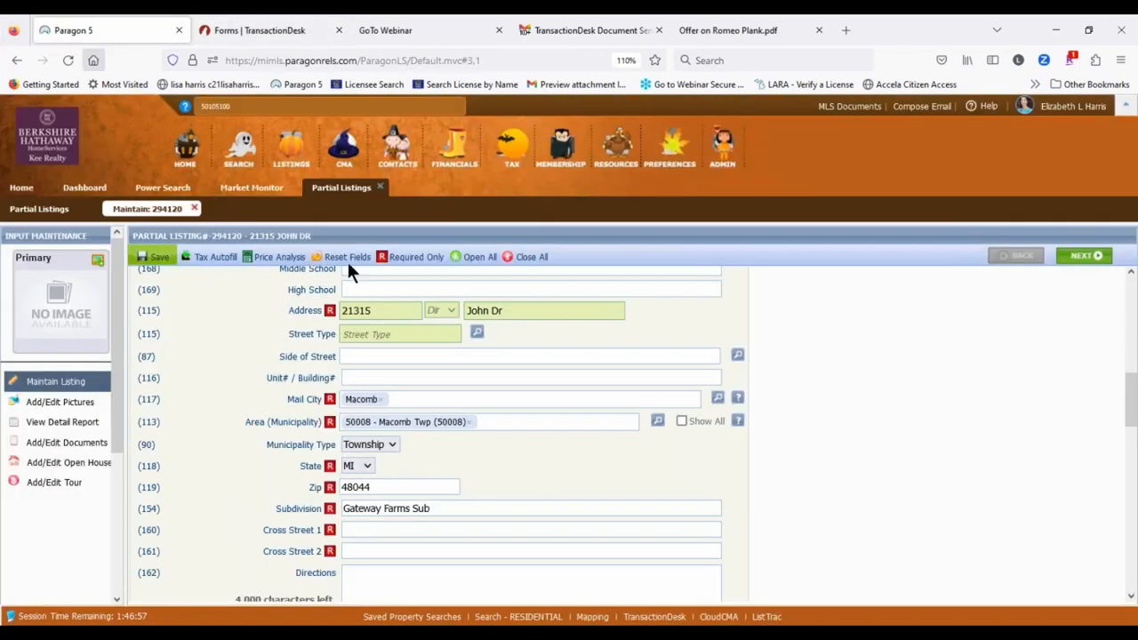
Step: Open MLS Documents and enter the MIRS Education folder under MiRealSource MLS Folder
click(849, 106)
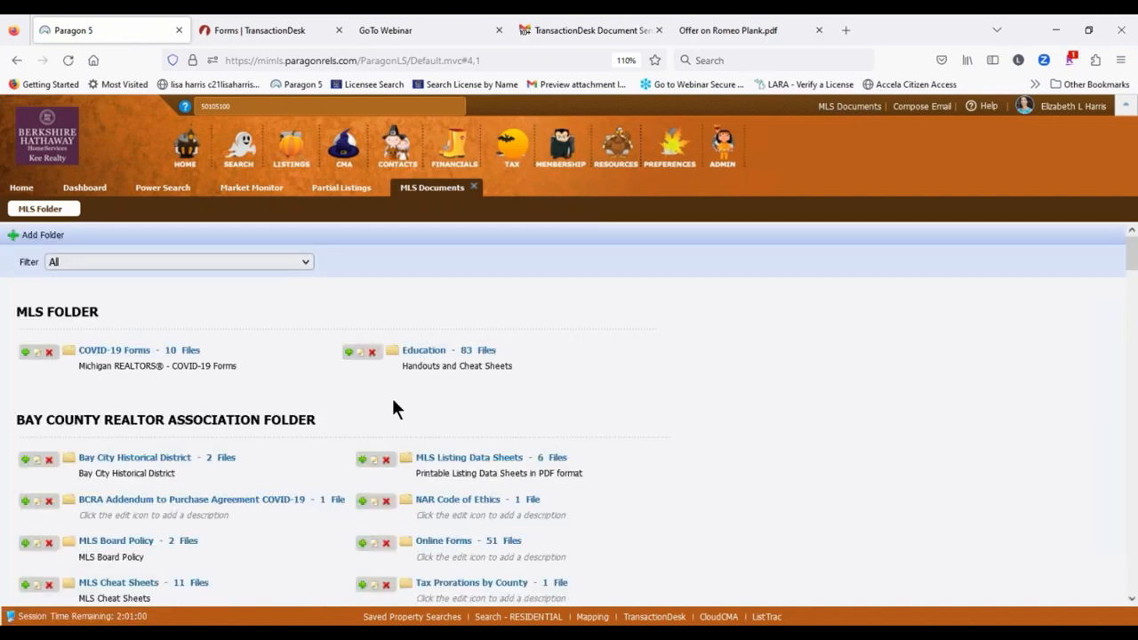
scroll(626, 400, down, 15)
scroll(569, 409, down, 10)
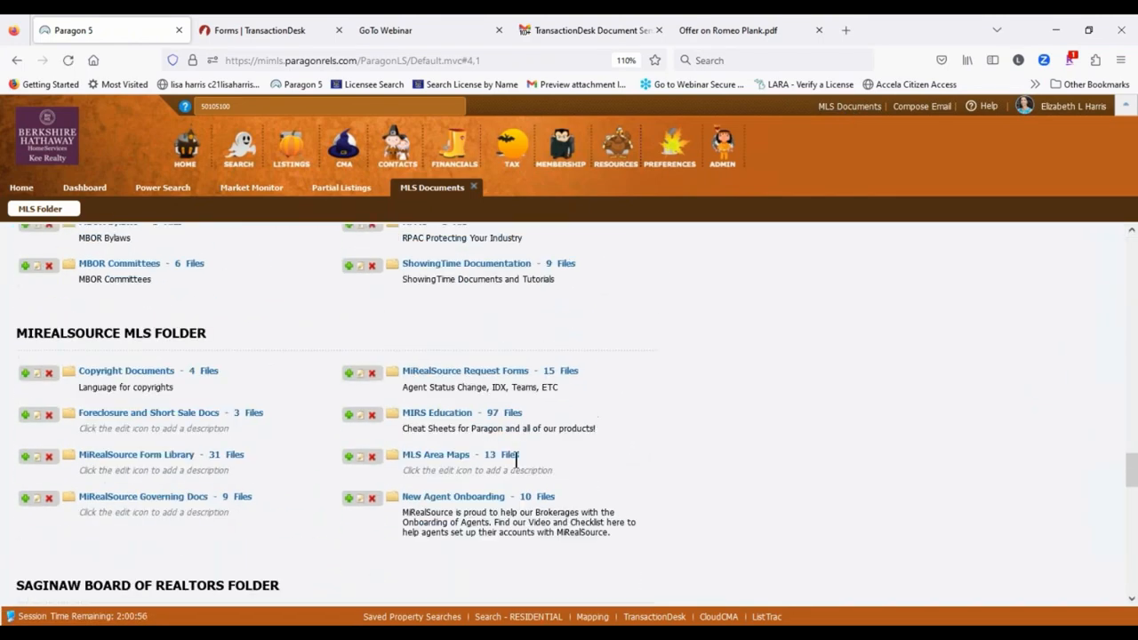
click(463, 414)
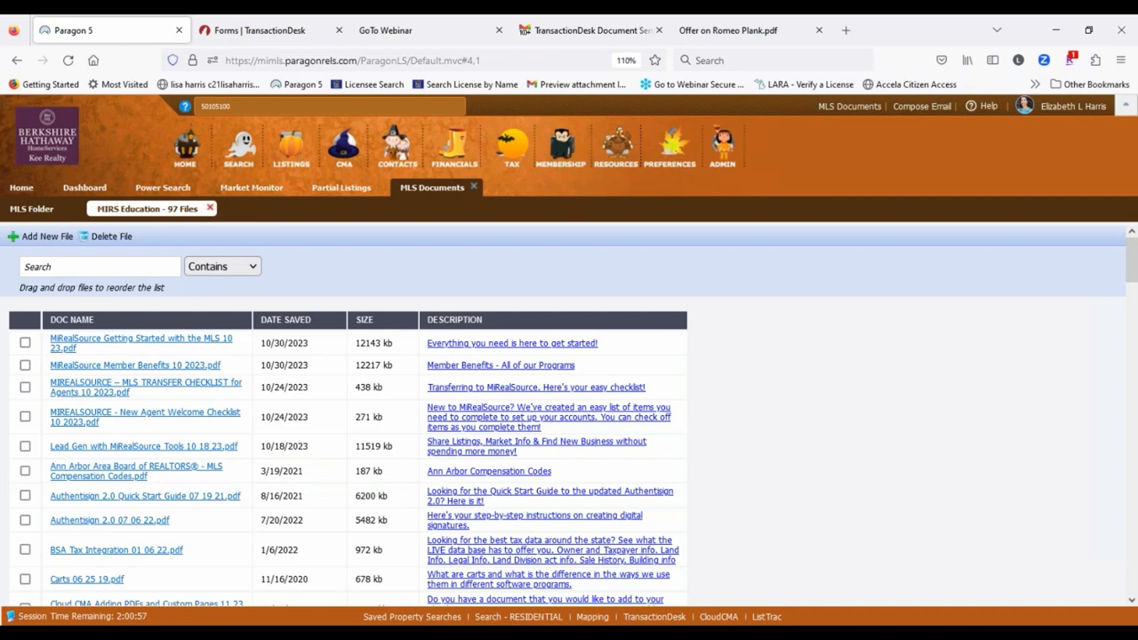
Step: Search the files for 'transaction' and open the Transaction Desk Creating a PA PDF
click(60, 267)
text(tra)
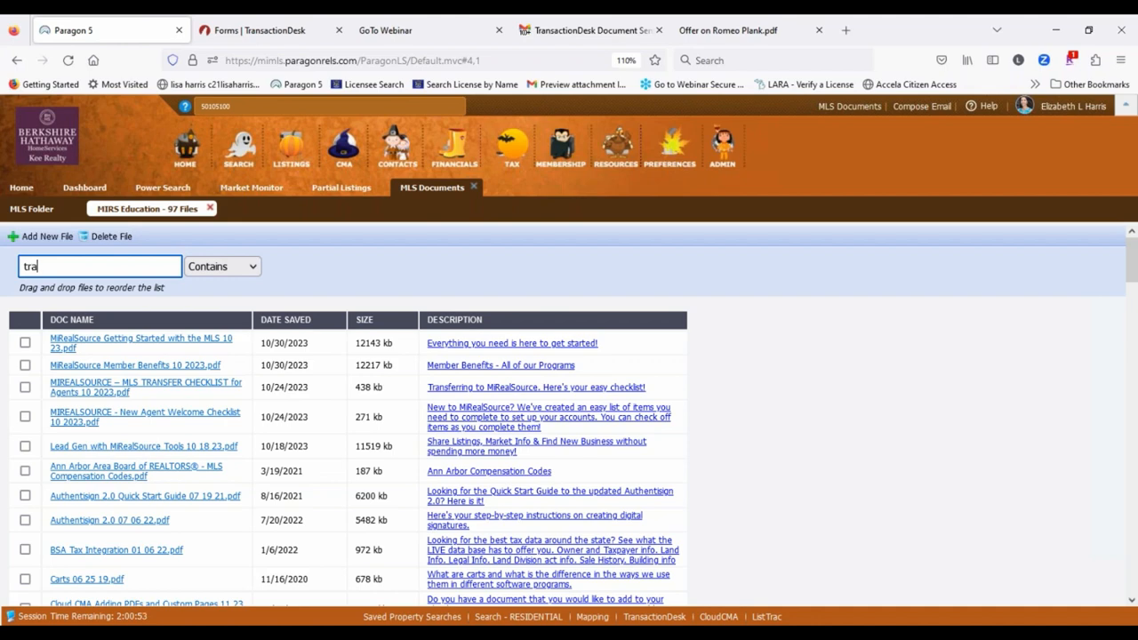
text(nsaction)
key(Return)
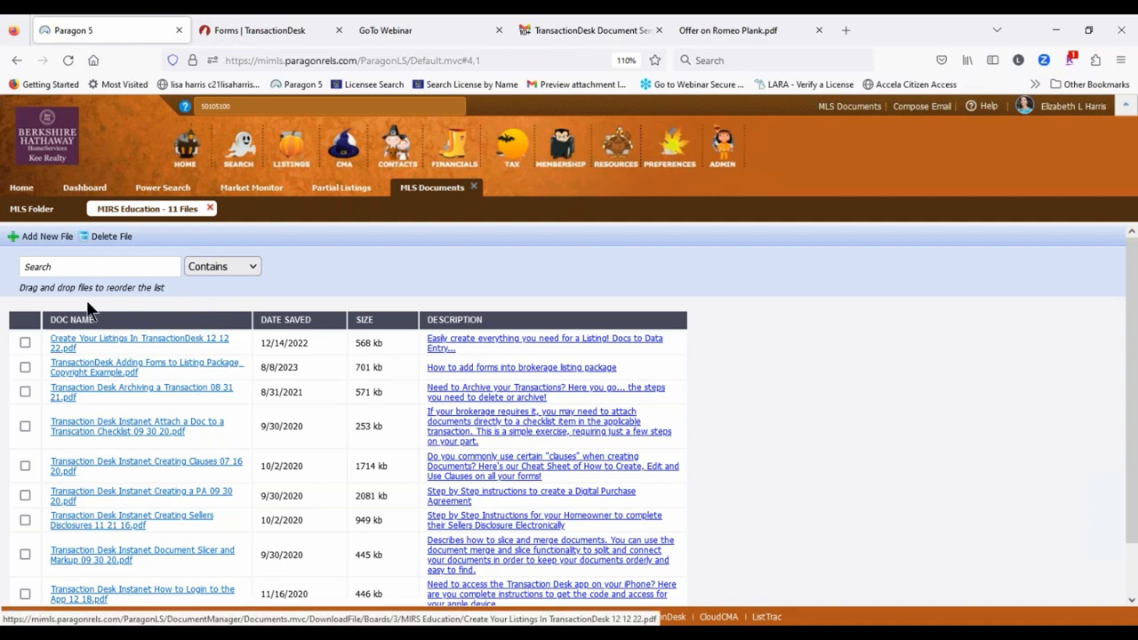
scroll(161, 448, down, 1)
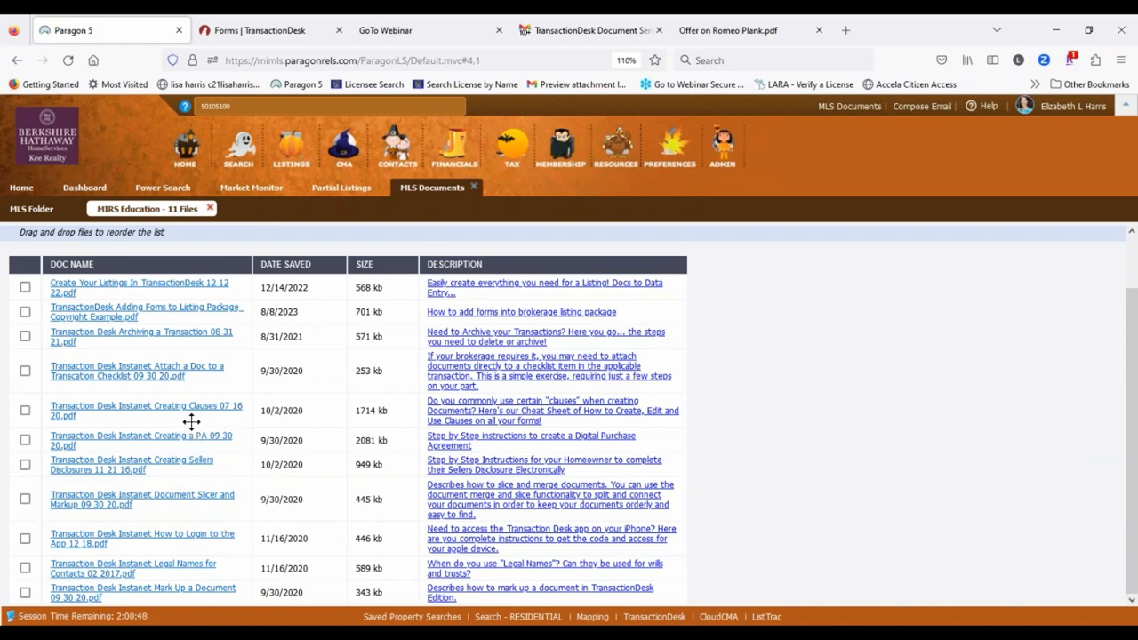
click(169, 441)
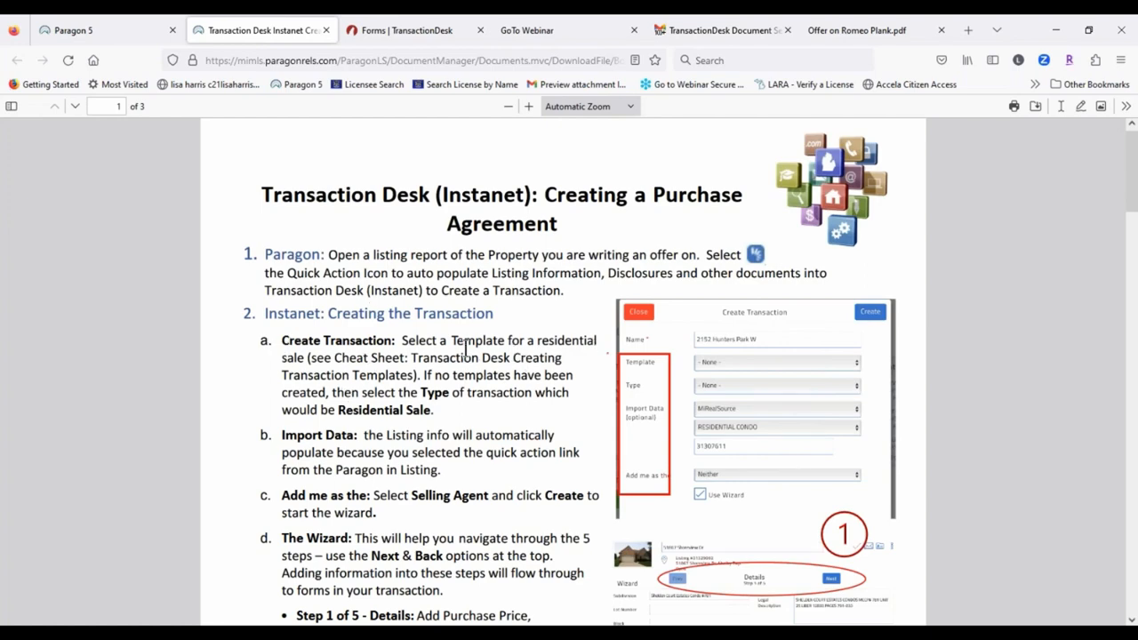
Step: Read the Purchase Agreement cheat sheet through page 3, then go back to Paragon 5's 11-file MIRS Education list
scroll(416, 354, down, 1)
scroll(223, 381, down, 4)
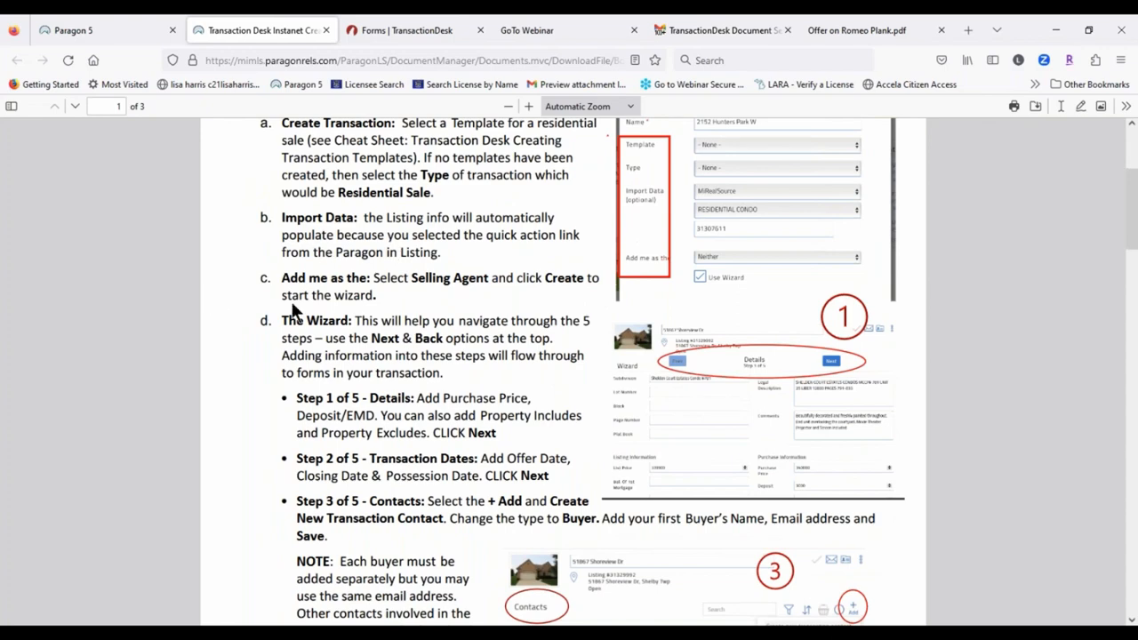
scroll(249, 381, down, 3)
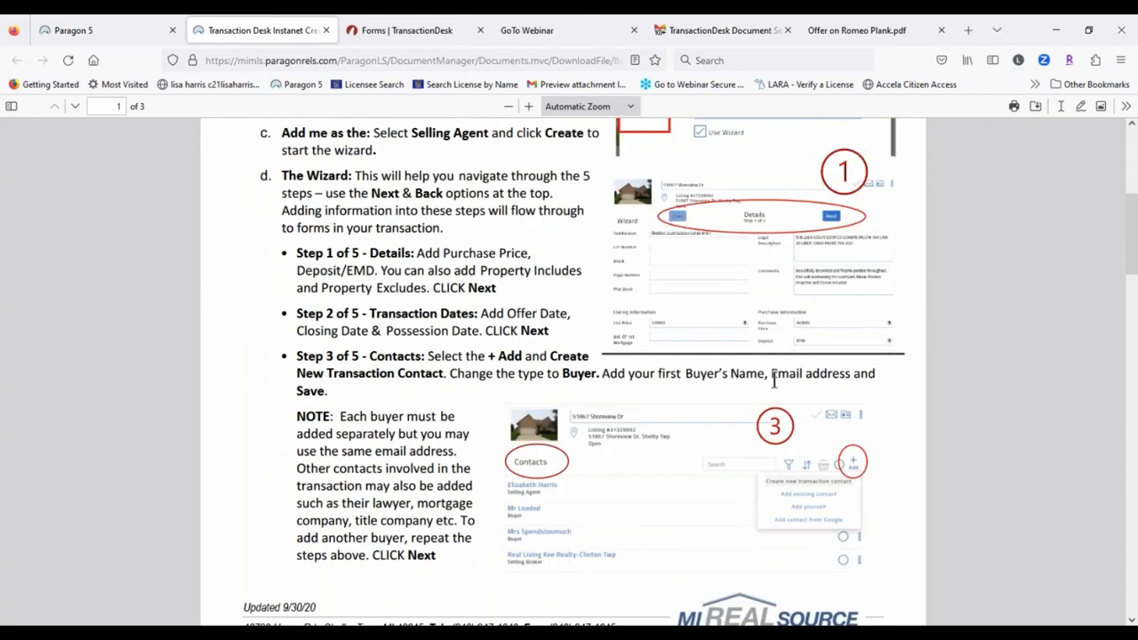
scroll(765, 382, down, 4)
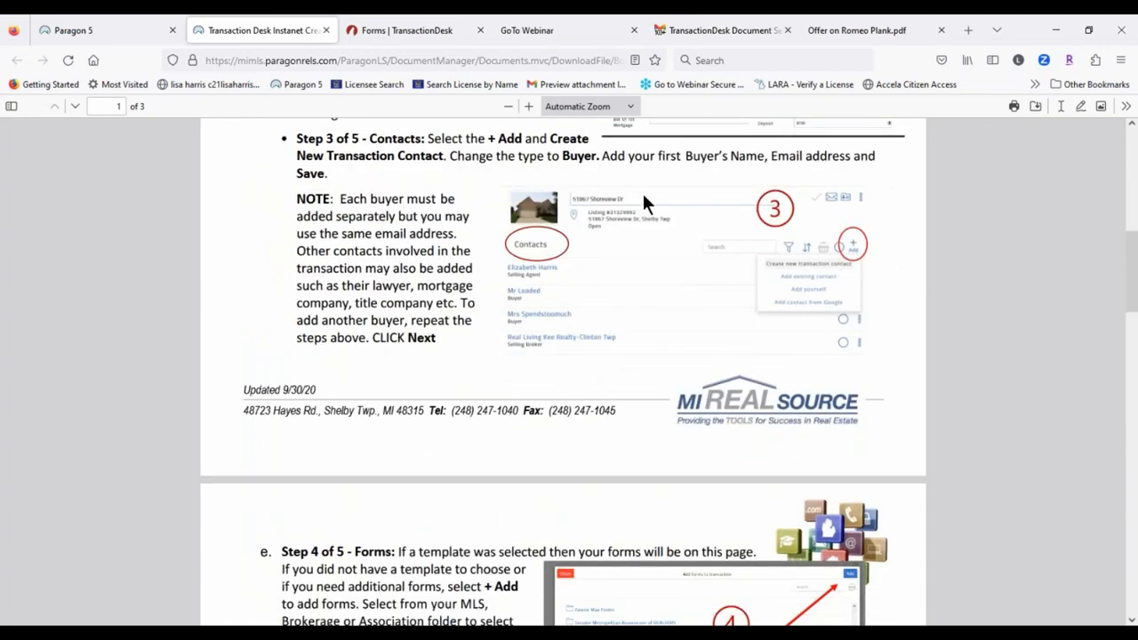
scroll(557, 471, down, 5)
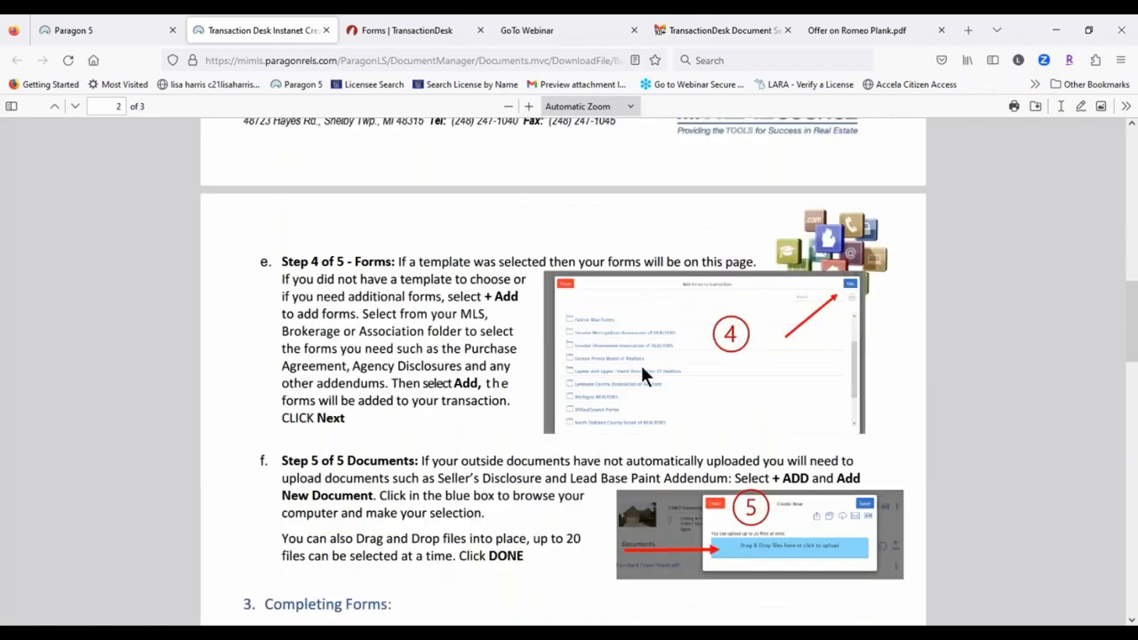
scroll(658, 356, down, 13)
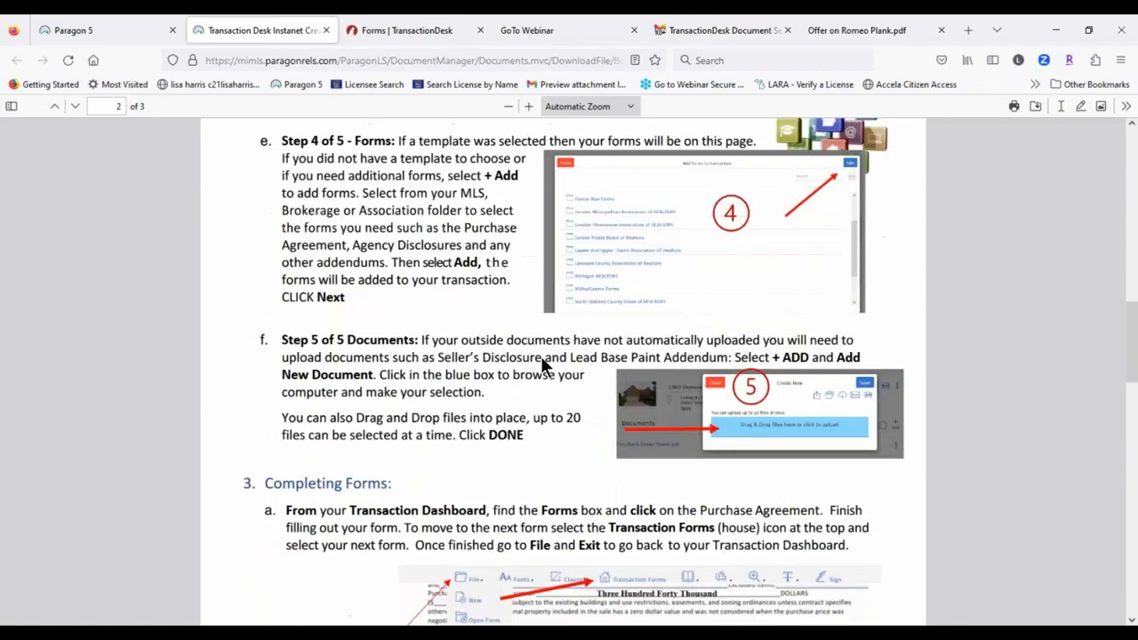
scroll(470, 381, down, 12)
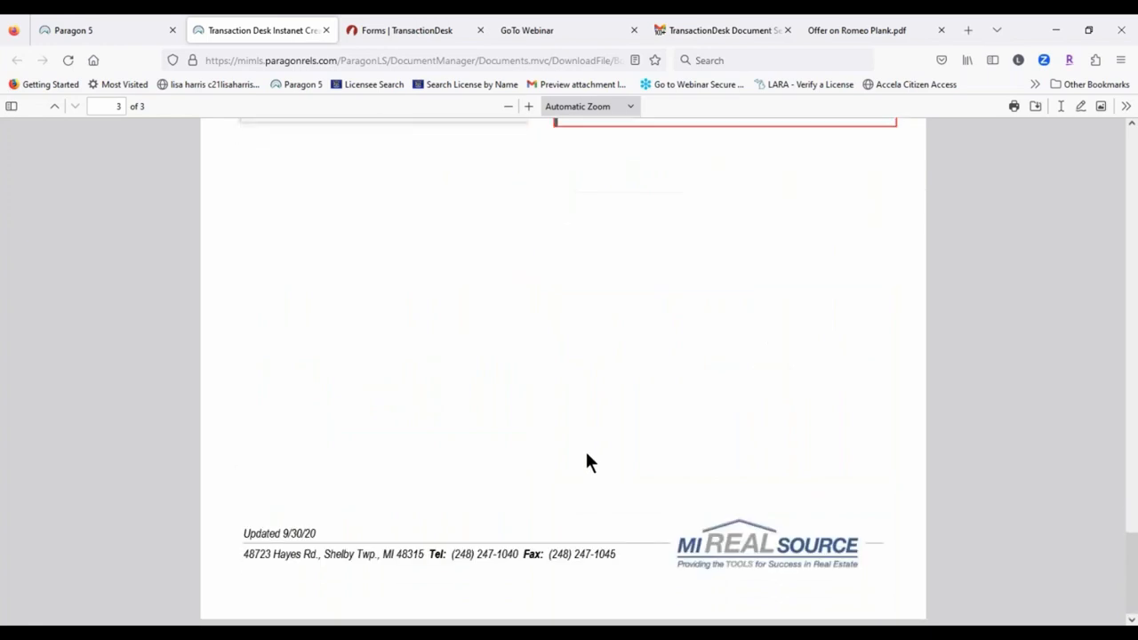
click(76, 31)
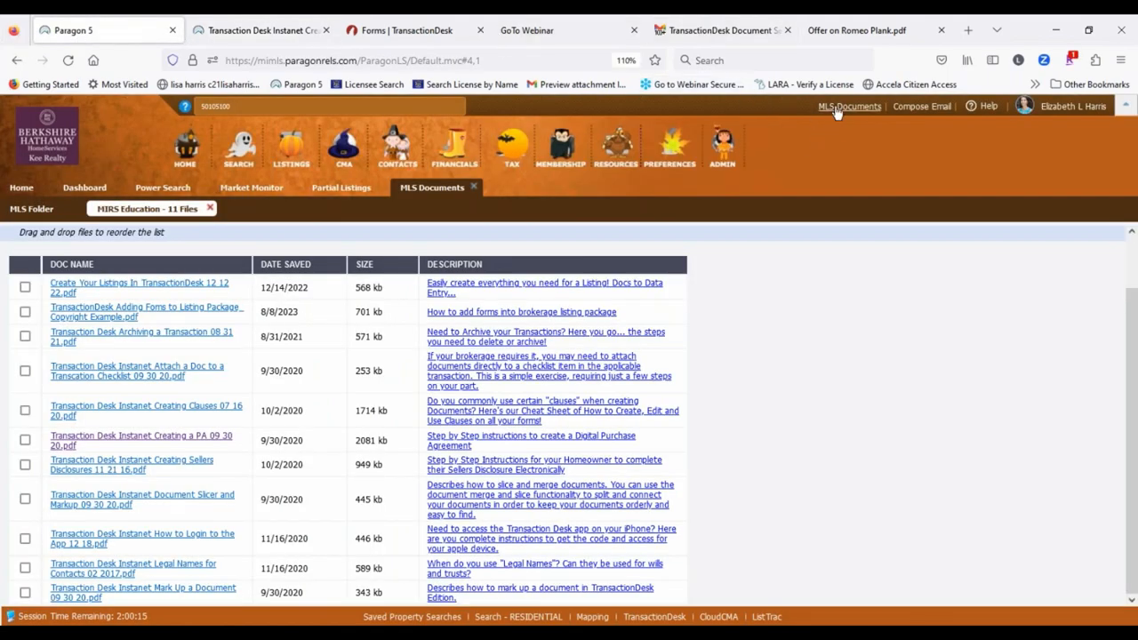
scroll(223, 262, up, 2)
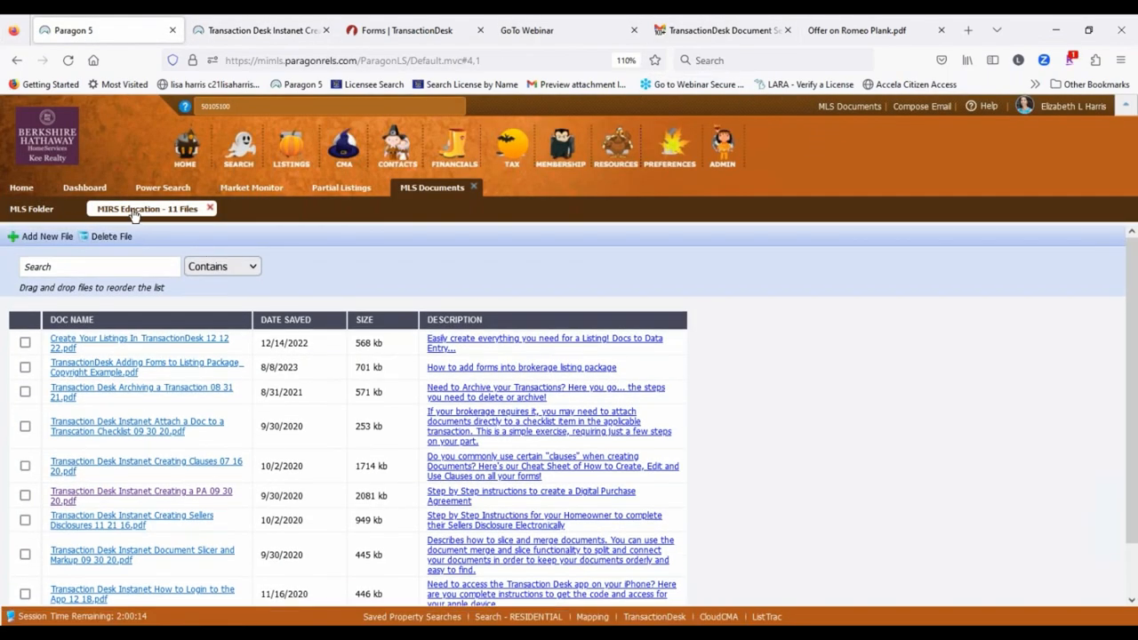